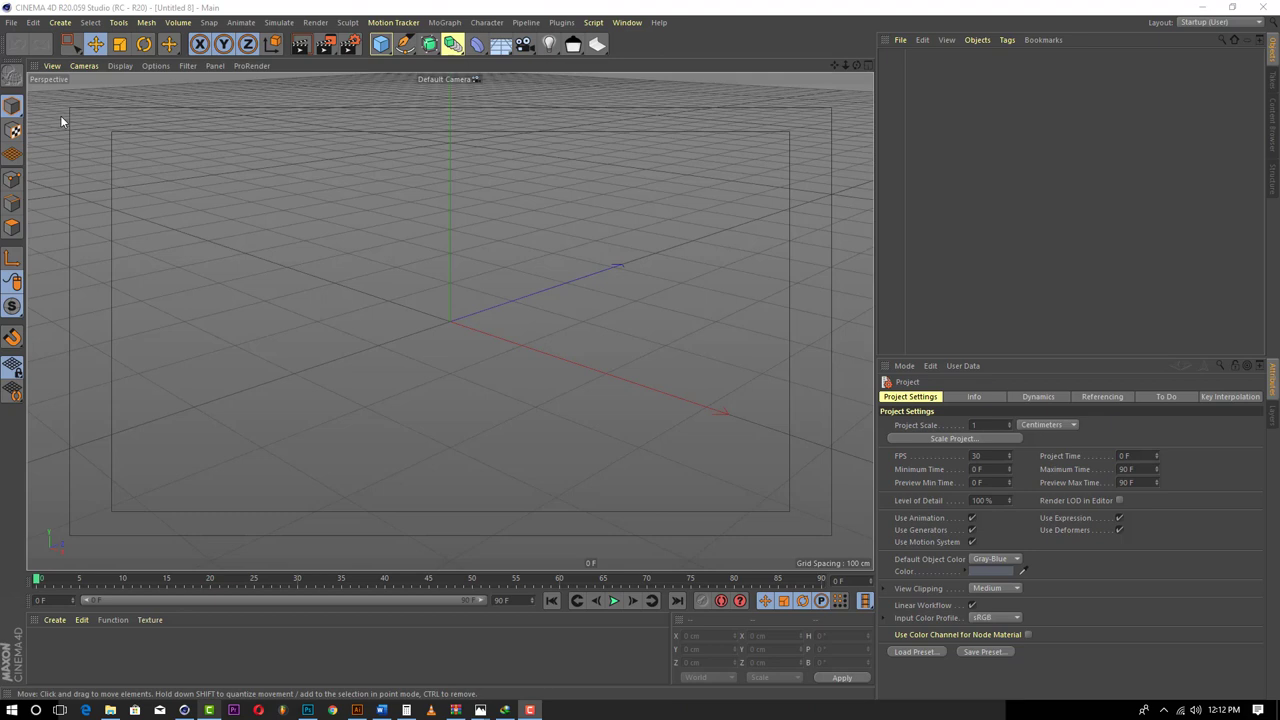
- Switch from the perspective view to a maximized Right view
{"action": "left_click", "coordinate": [865, 64]}
{"action": "left_click", "coordinate": [314, 428]}
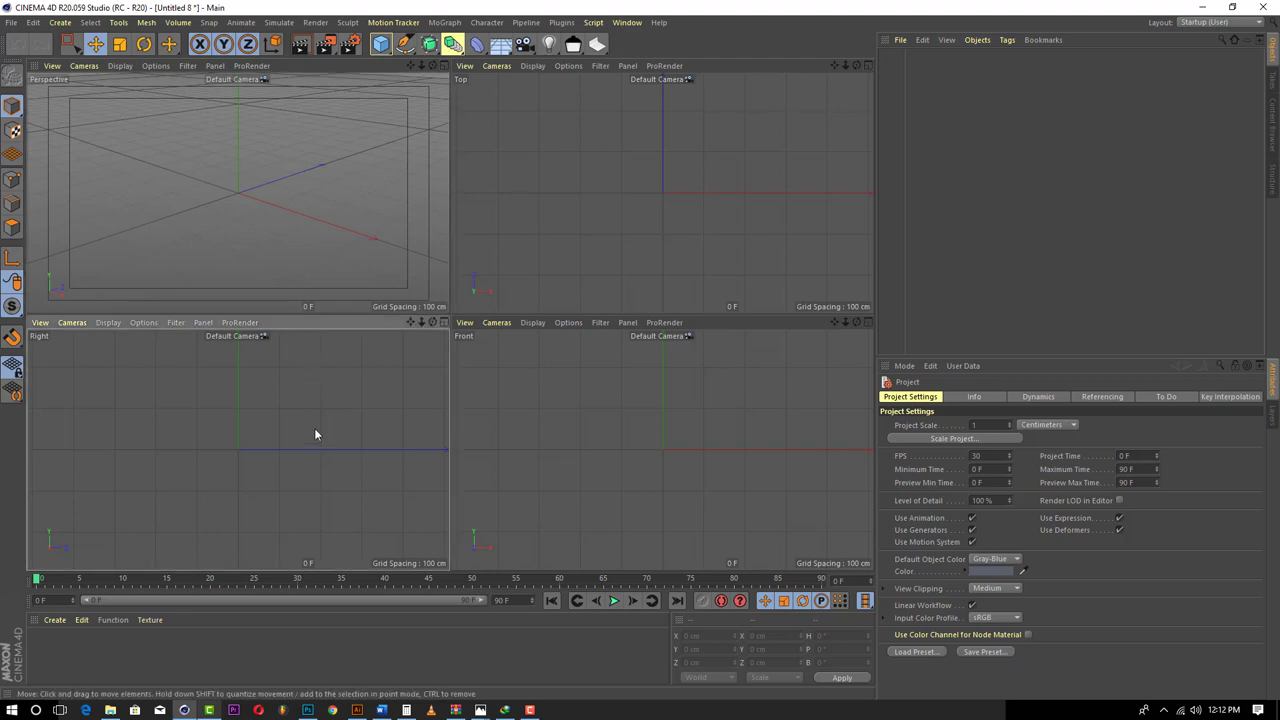
{"action": "left_click", "coordinate": [445, 323]}
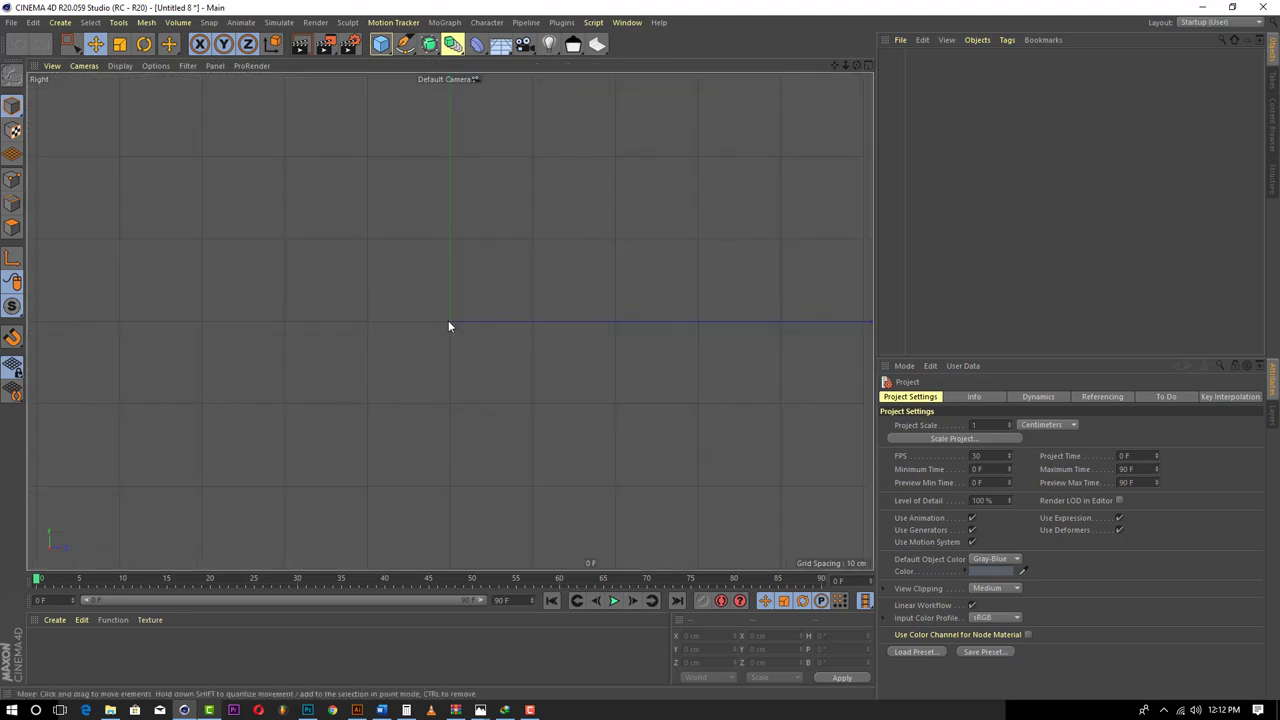
- Load Glass Jar.jpg from the Cinema 4D folder as the Right view's background image
{"action": "left_click", "coordinate": [157, 66]}
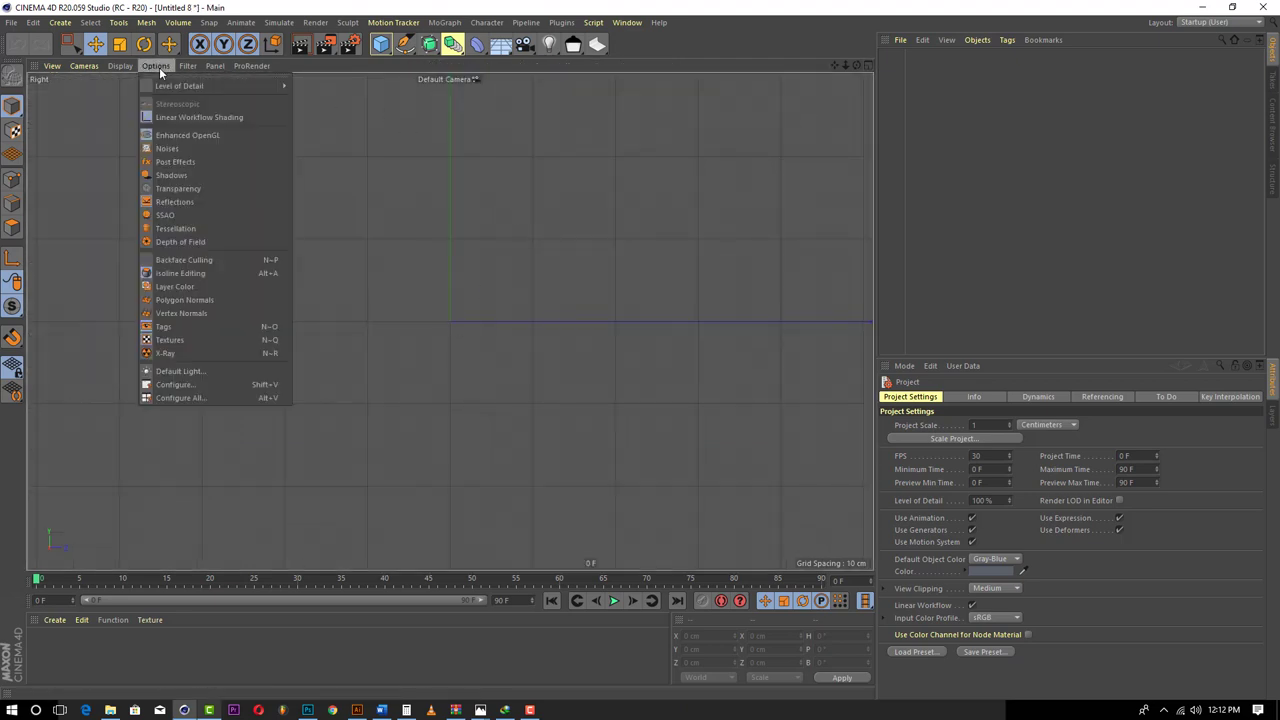
{"action": "left_click", "coordinate": [204, 386]}
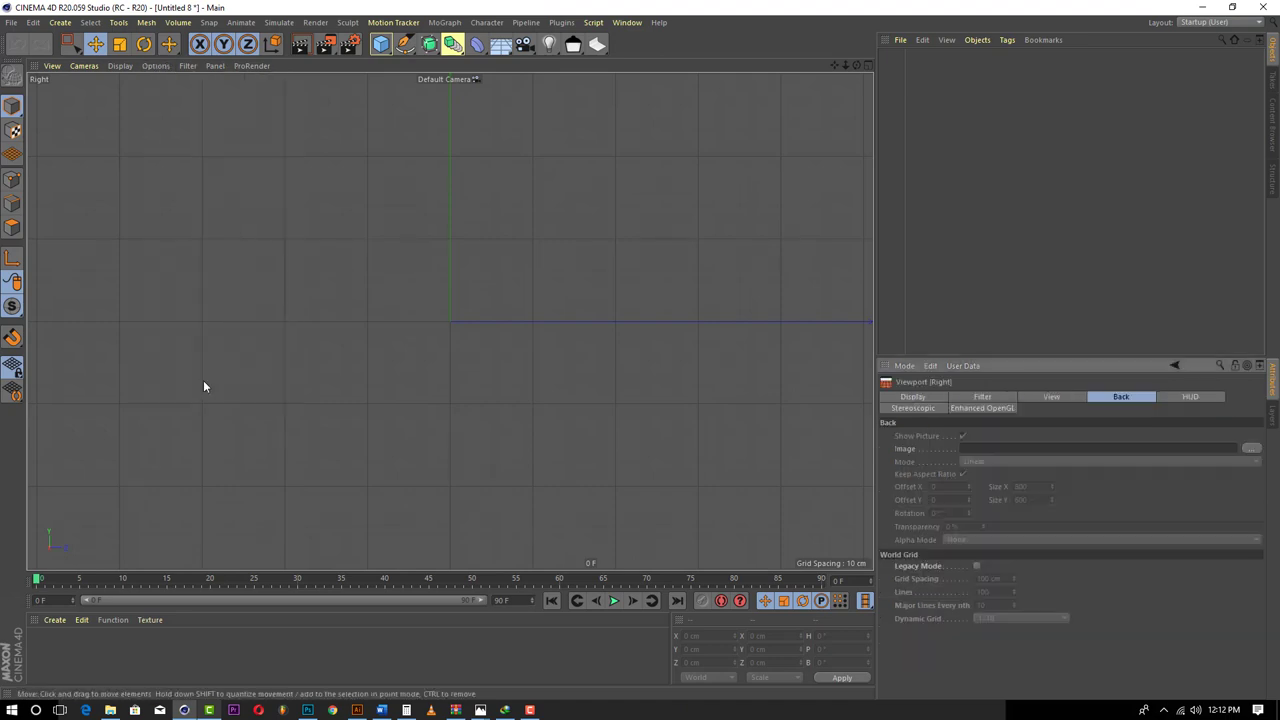
{"action": "left_click", "coordinate": [1251, 449]}
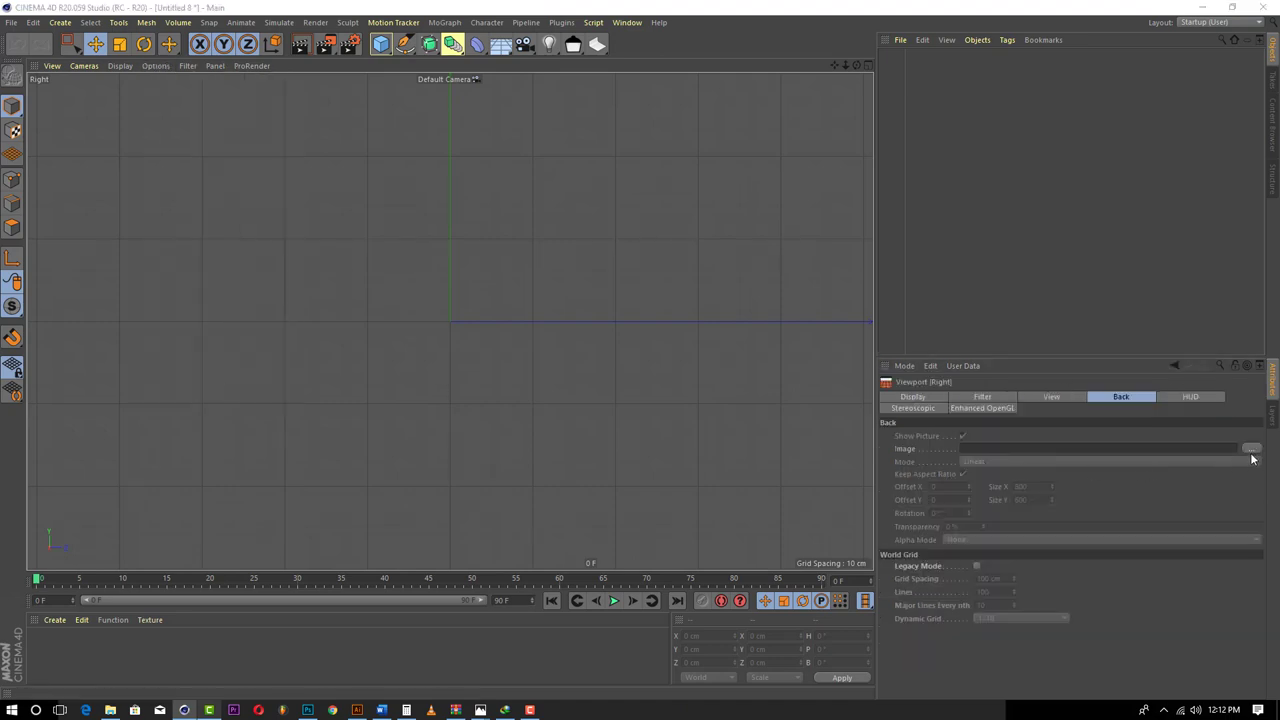
{"action": "left_click", "coordinate": [216, 136]}
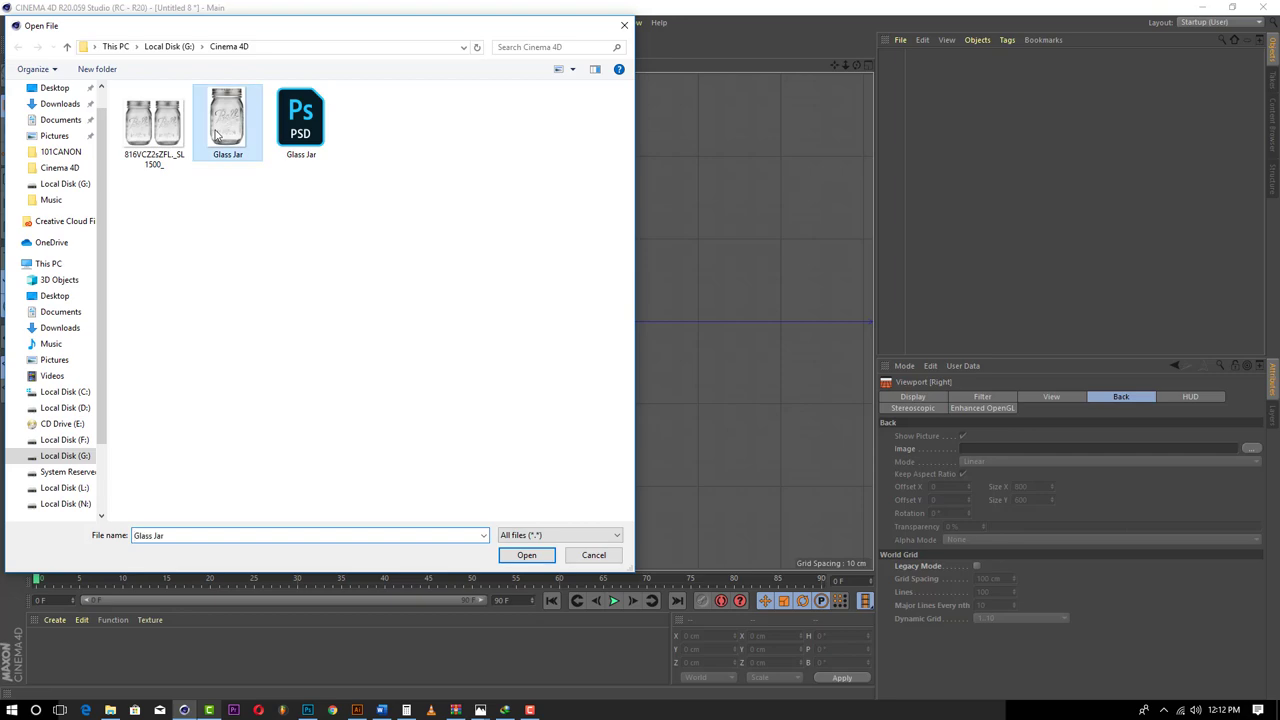
{"action": "double_click", "coordinate": [216, 136]}
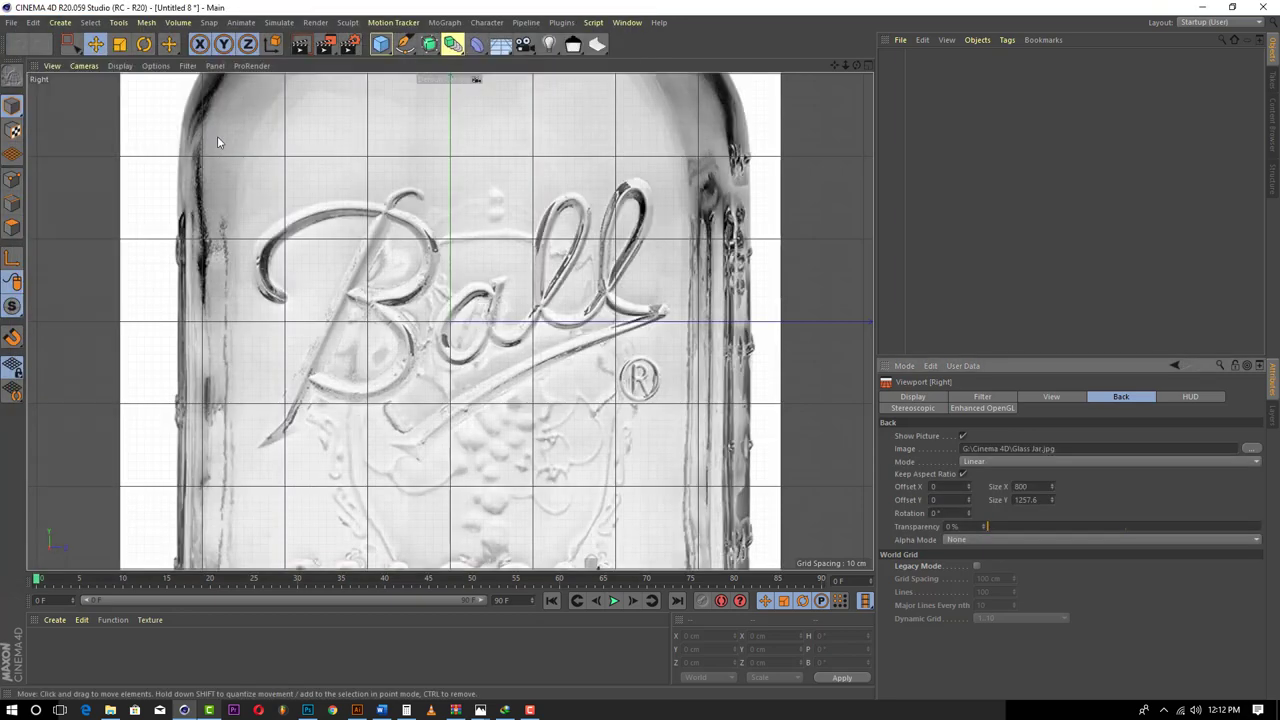
{"action": "scroll", "coordinate": [674, 390], "scroll_direction": "down", "scroll_amount": 6}
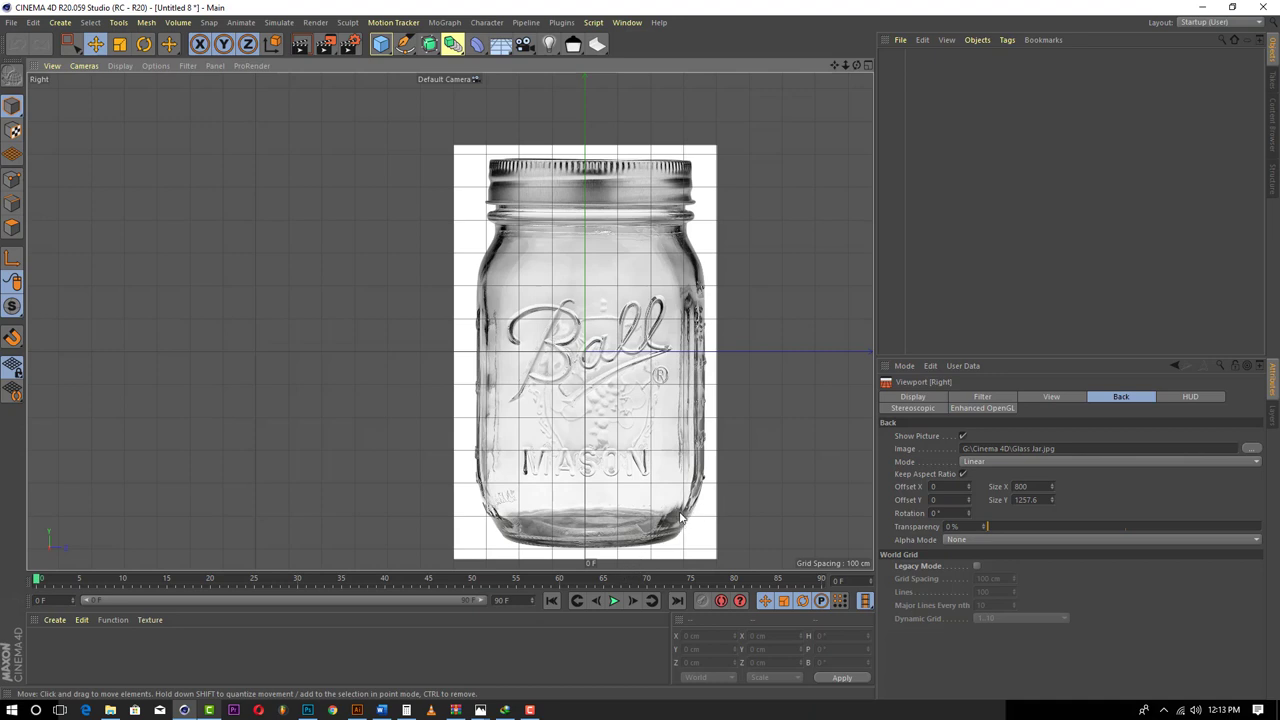
- Trace the jar's right outline with a Bezier Pen spline from the lid over the neck ring to the shoulder
{"action": "left_click", "coordinate": [404, 44]}
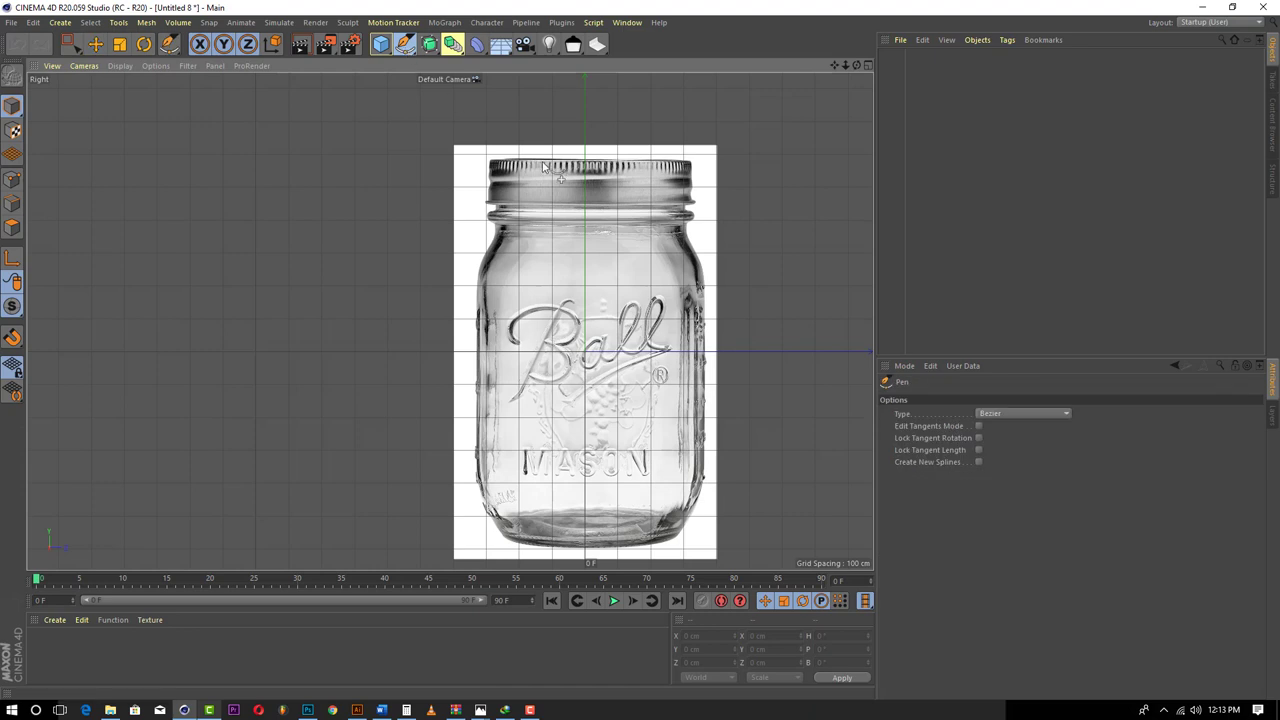
{"action": "scroll", "coordinate": [706, 306], "scroll_direction": "up", "scroll_amount": 1}
{"action": "scroll", "coordinate": [712, 286], "scroll_direction": "up", "scroll_amount": 1}
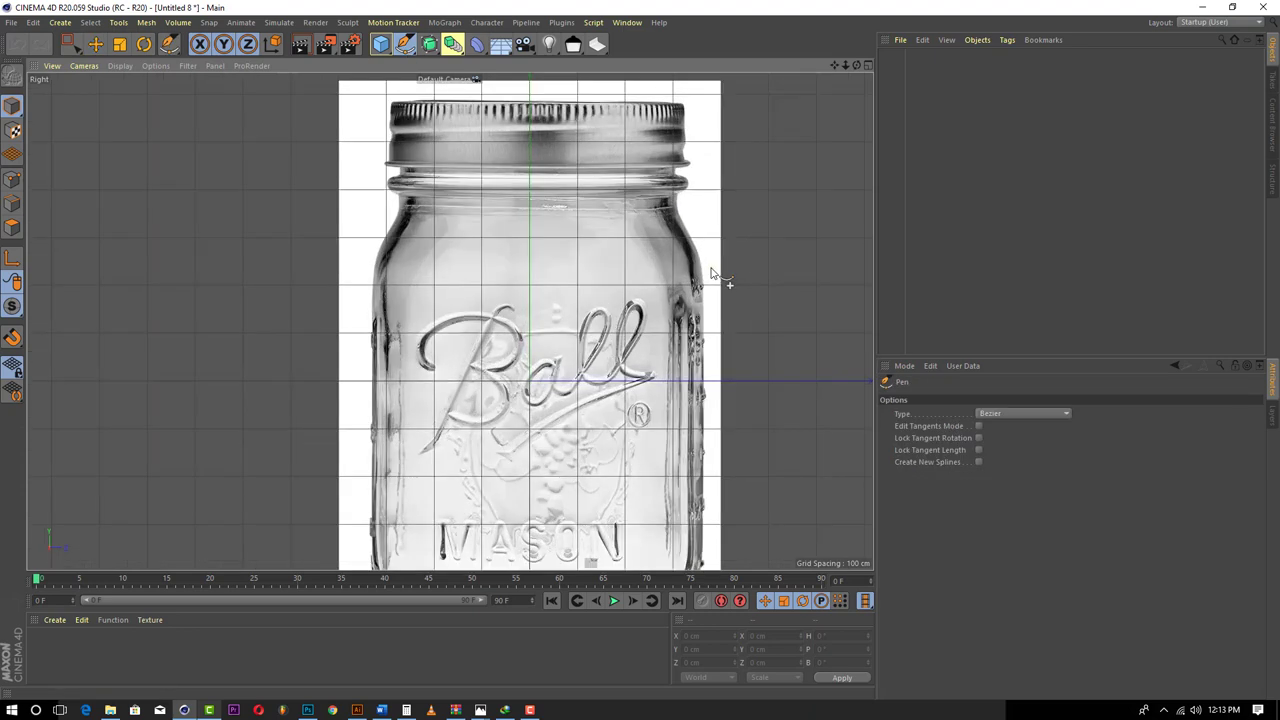
{"action": "scroll", "coordinate": [702, 244], "scroll_direction": "up", "scroll_amount": 1}
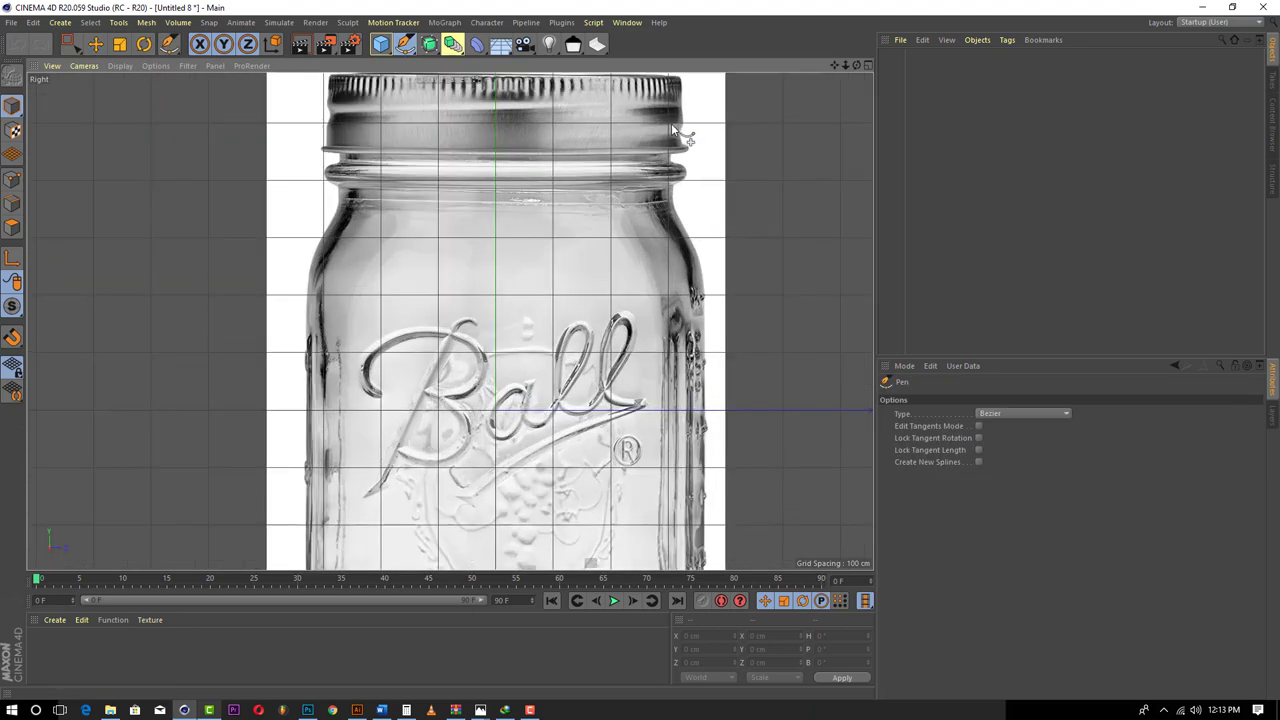
{"action": "scroll", "coordinate": [668, 123], "scroll_direction": "up", "scroll_amount": 3}
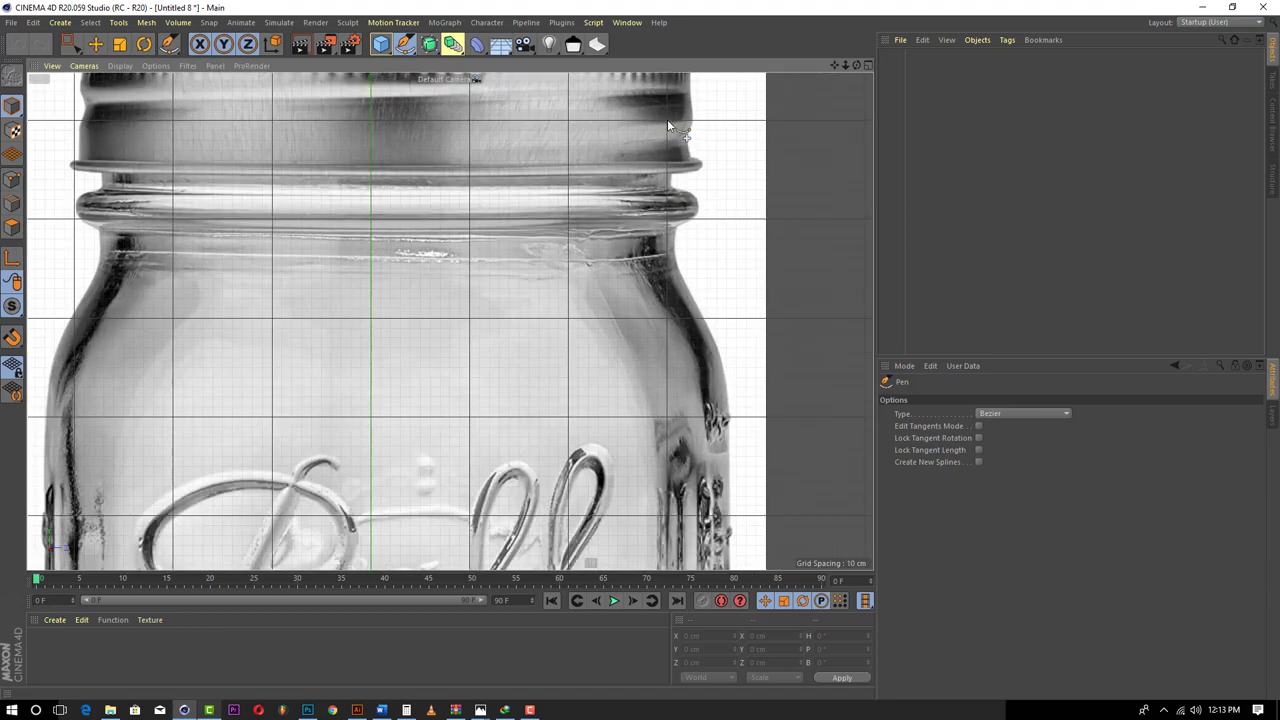
{"action": "left_click", "coordinate": [675, 120]}
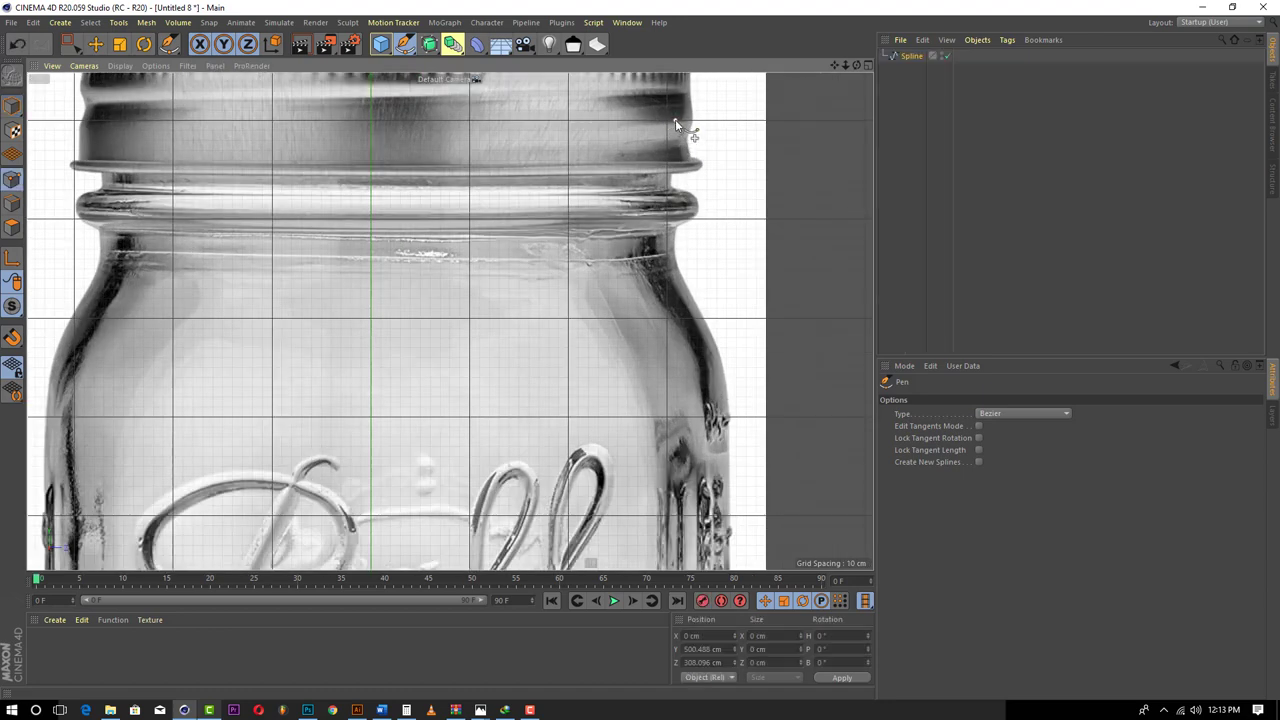
{"action": "left_click", "coordinate": [677, 191]}
{"action": "left_click", "coordinate": [696, 198]}
{"action": "left_click", "coordinate": [697, 221]}
{"action": "left_click", "coordinate": [678, 271]}
{"action": "left_click", "coordinate": [725, 380]}
- Continue the spline down the jar's straight wall, around the bottom corner and along the base towards the centre axis
{"action": "left_click_drag", "start_coordinate": [834, 65], "coordinate": [791, 0]}
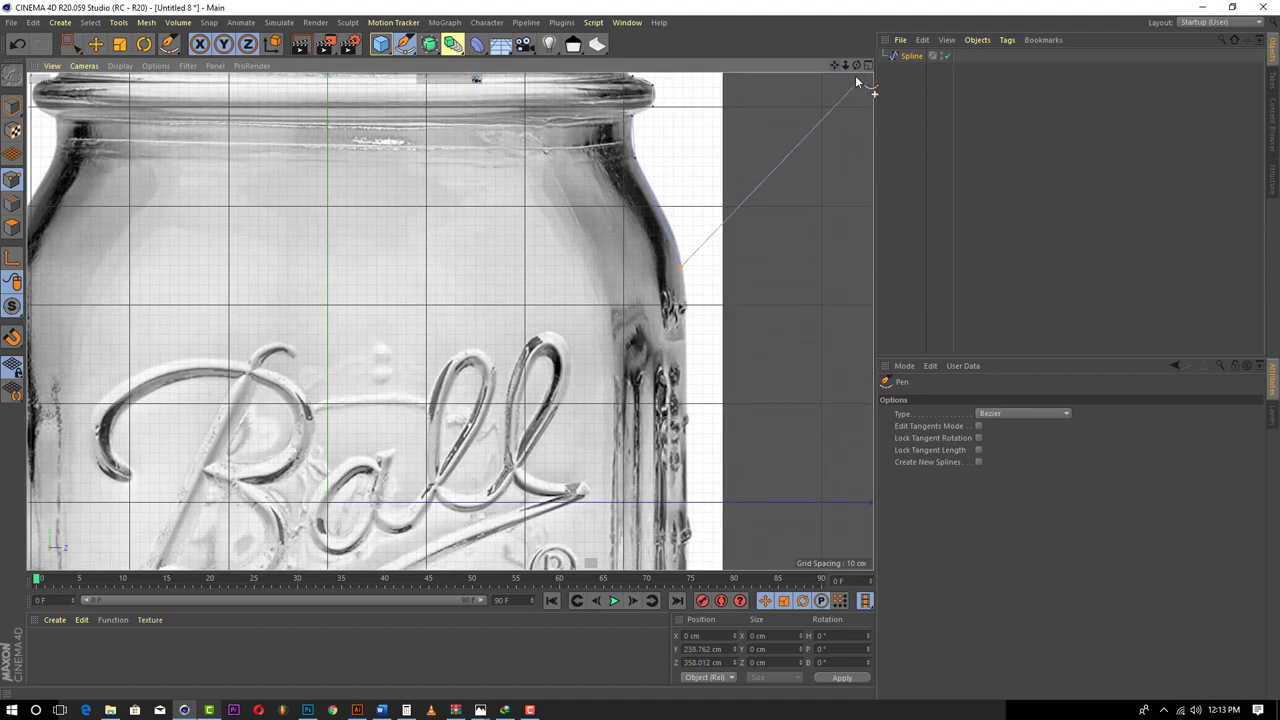
{"action": "left_click_drag", "start_coordinate": [845, 65], "coordinate": [829, 0]}
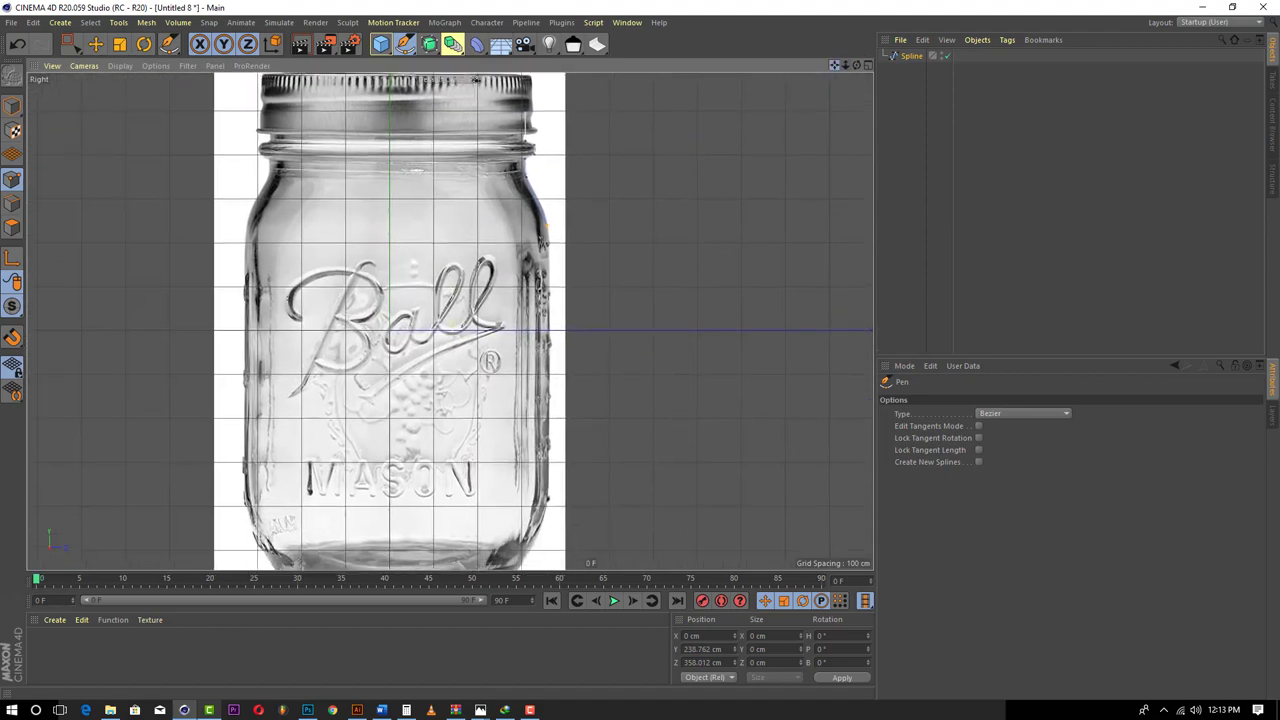
{"action": "scroll", "coordinate": [550, 522], "scroll_direction": "up", "scroll_amount": 3}
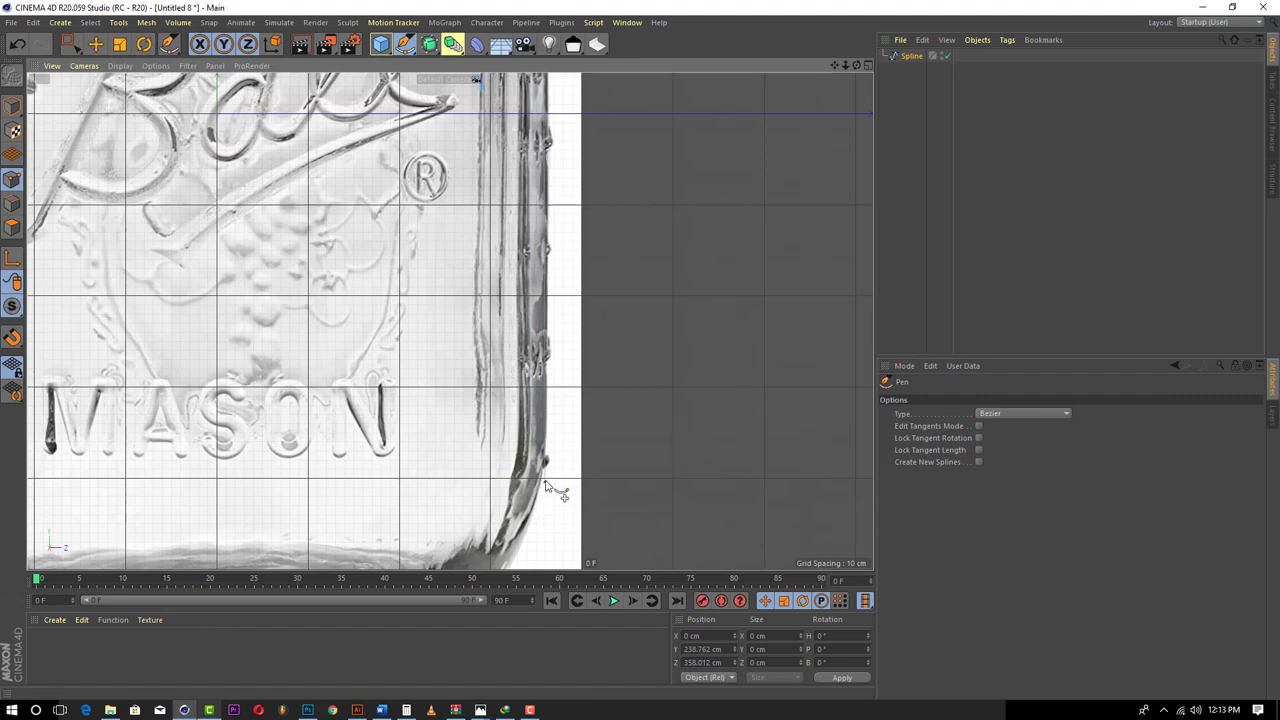
{"action": "scroll", "coordinate": [545, 485], "scroll_direction": "down", "scroll_amount": 3}
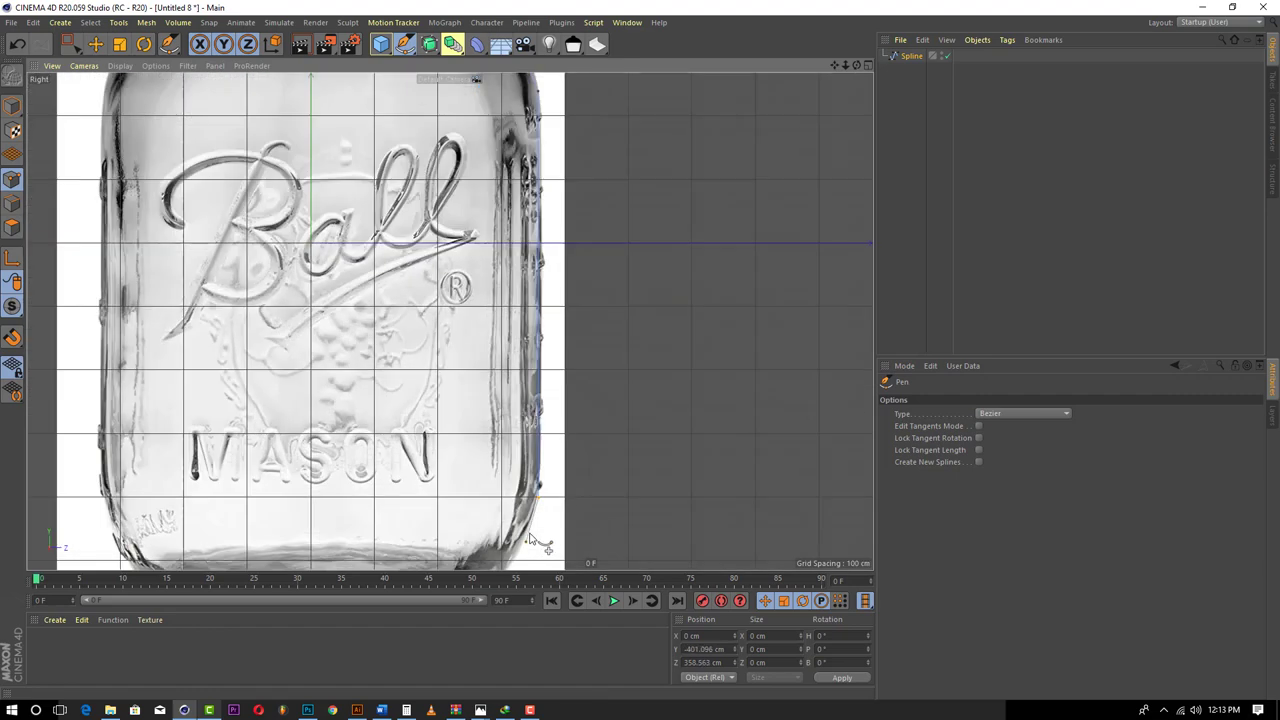
{"action": "left_click_drag", "start_coordinate": [840, 68], "coordinate": [898, 10]}
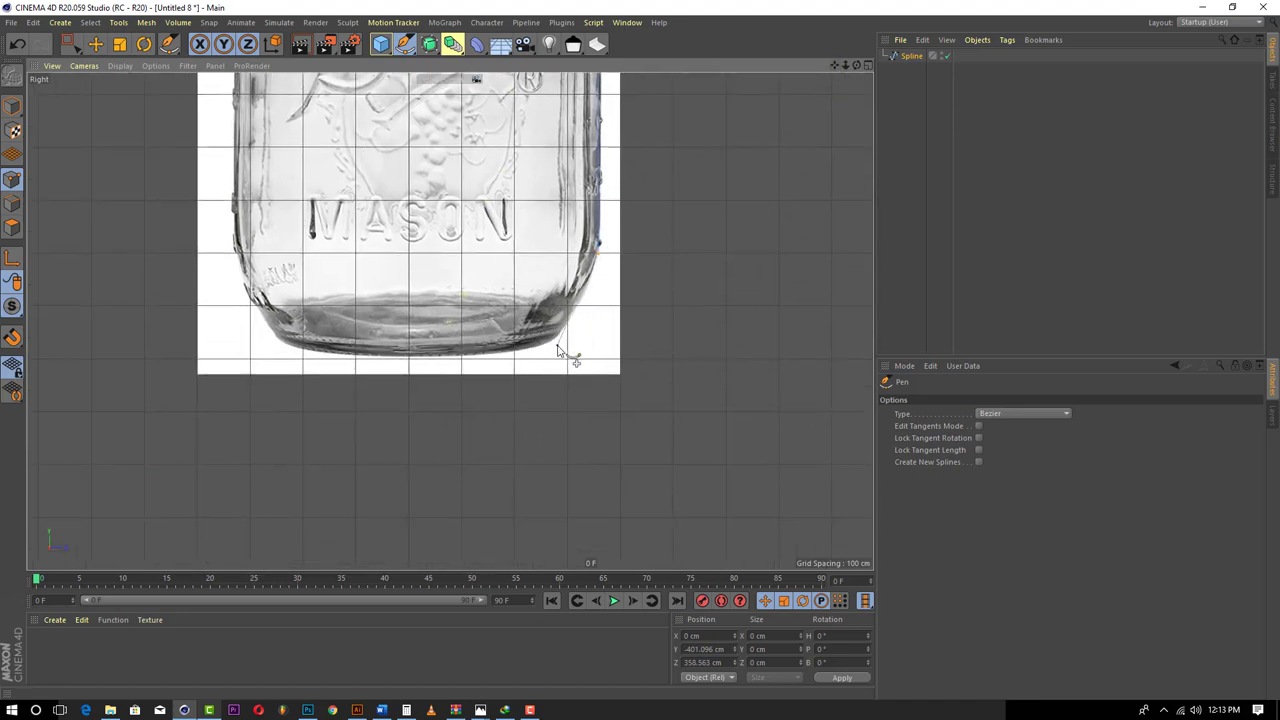
{"action": "left_click", "coordinate": [599, 356]}
{"action": "left_click", "coordinate": [576, 326]}
{"action": "left_click_drag", "start_coordinate": [428, 335], "coordinate": [431, 377]}
{"action": "left_click", "coordinate": [95, 44]}
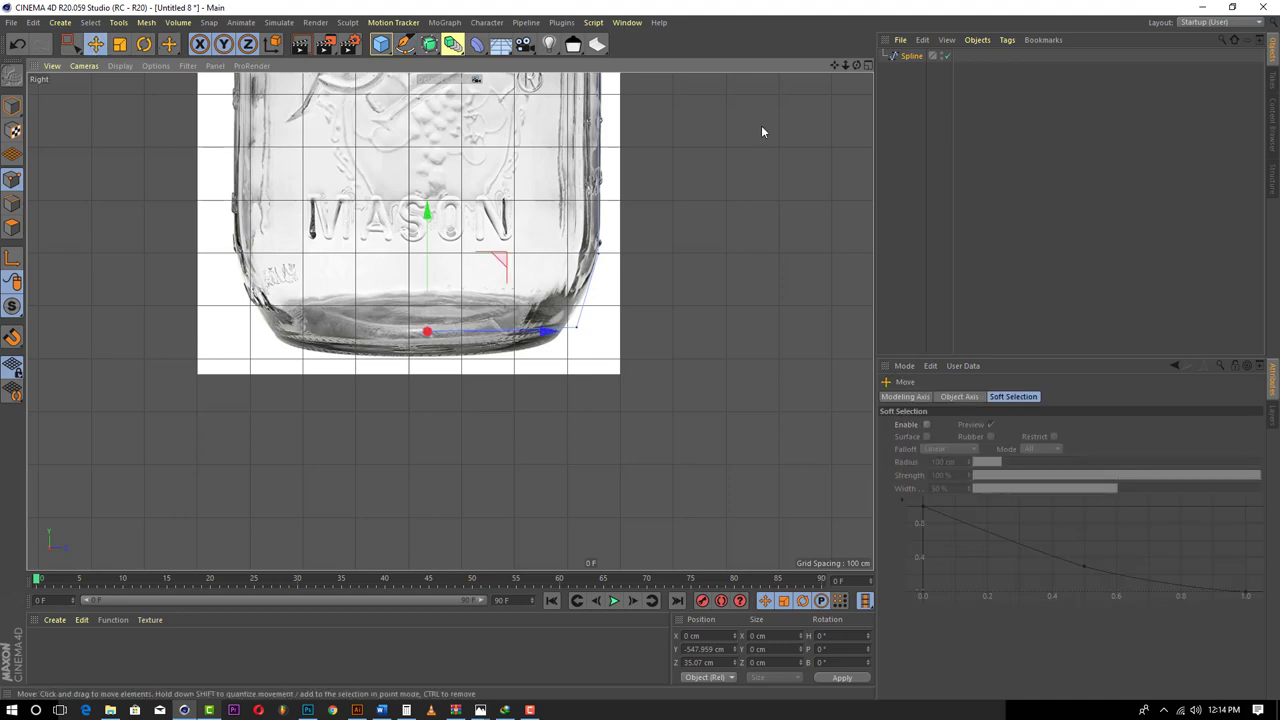
- Set the background jar image's transparency to 94% in the Right view
{"action": "left_click_drag", "start_coordinate": [834, 65], "coordinate": [794, 362]}
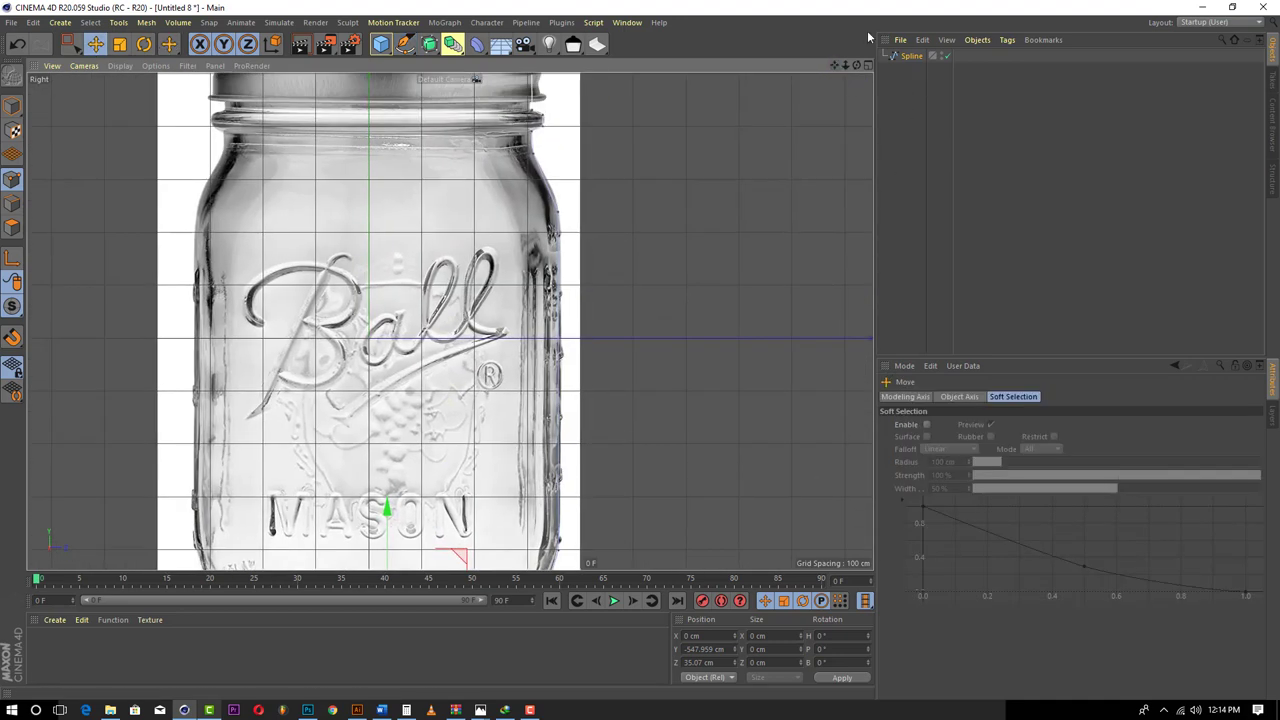
{"action": "left_click", "coordinate": [155, 65]}
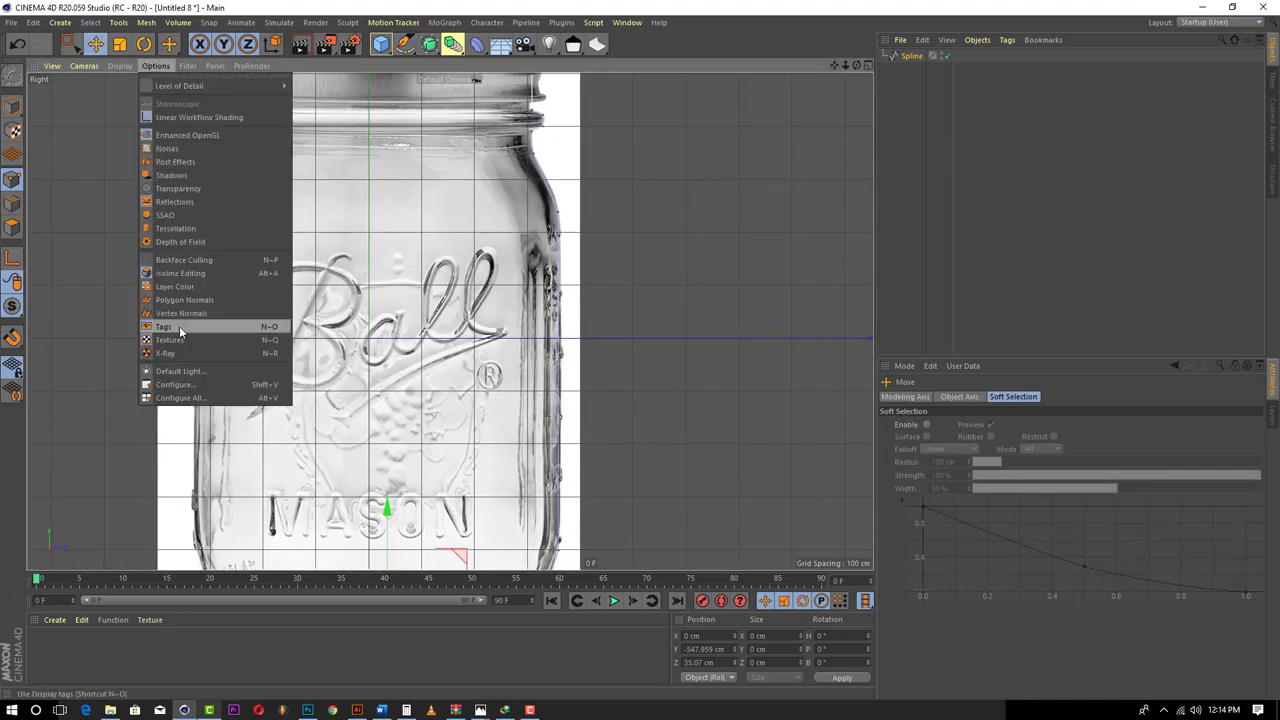
{"action": "left_click", "coordinate": [180, 384]}
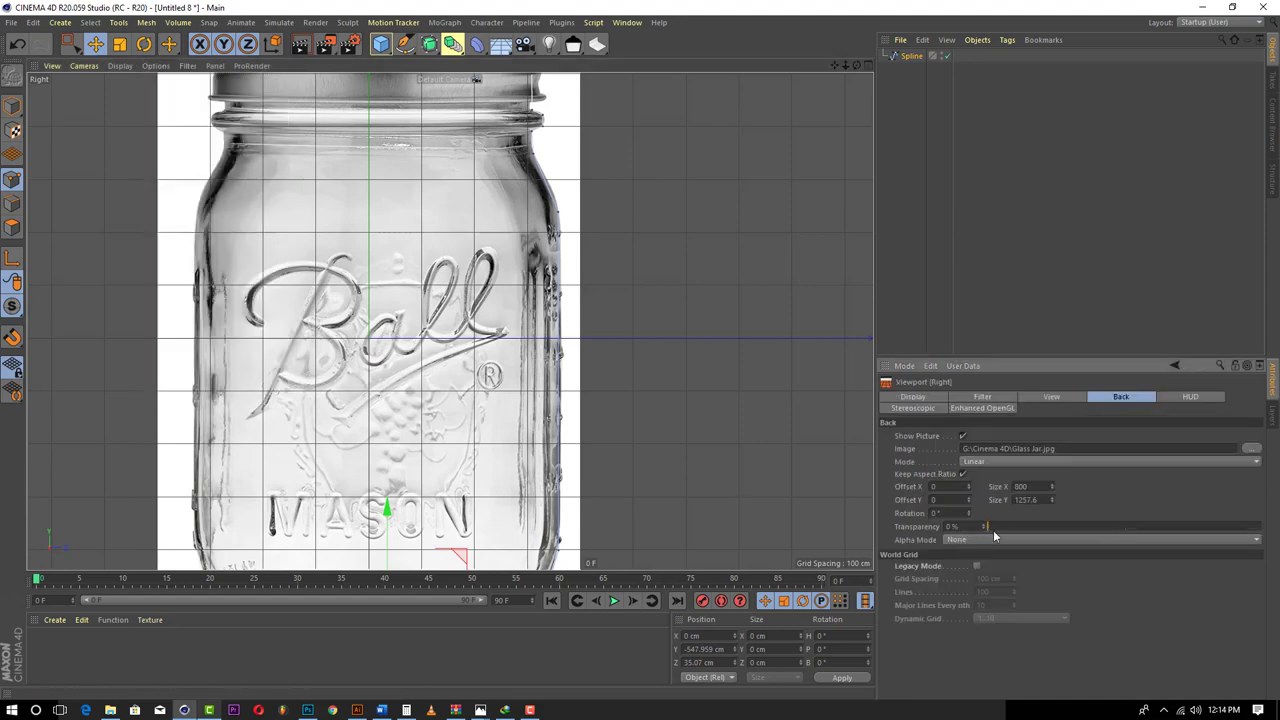
{"action": "left_click_drag", "start_coordinate": [995, 532], "coordinate": [1252, 531]}
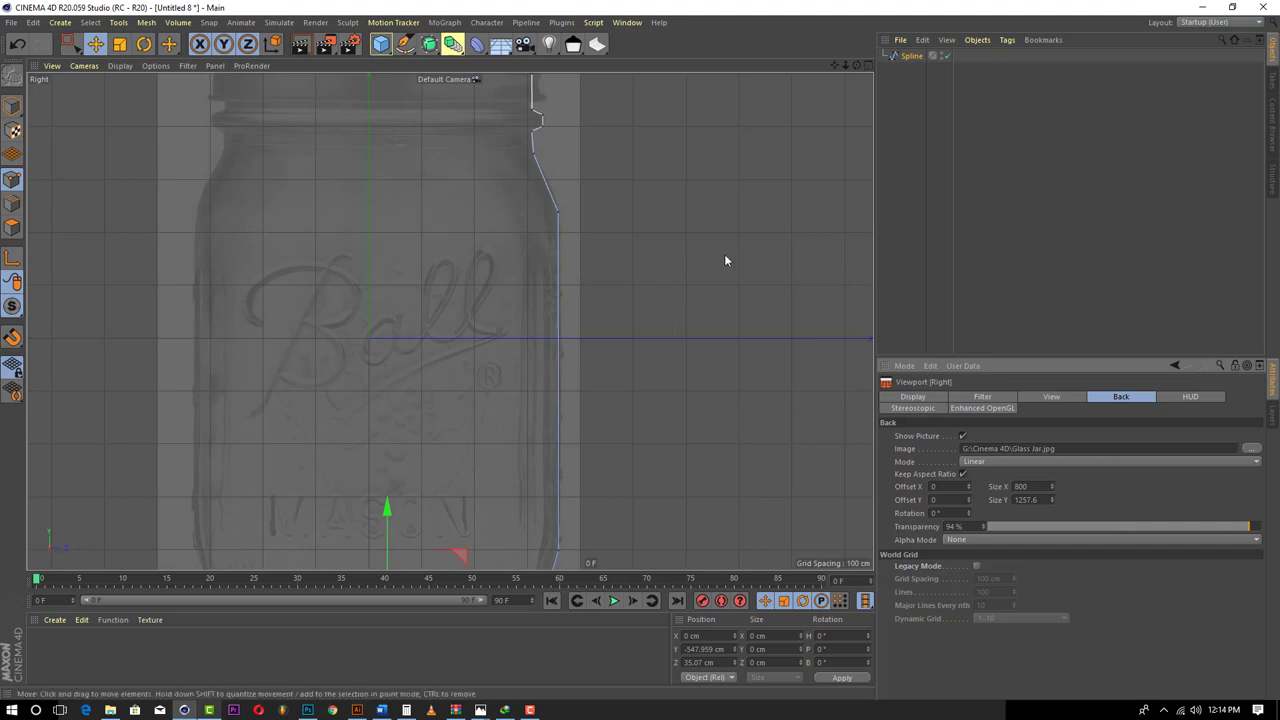
- Chamfer the spline point at the jar's shoulder with a rounded radius of about 239 cm
{"action": "scroll", "coordinate": [562, 171], "scroll_direction": "up", "scroll_amount": 3}
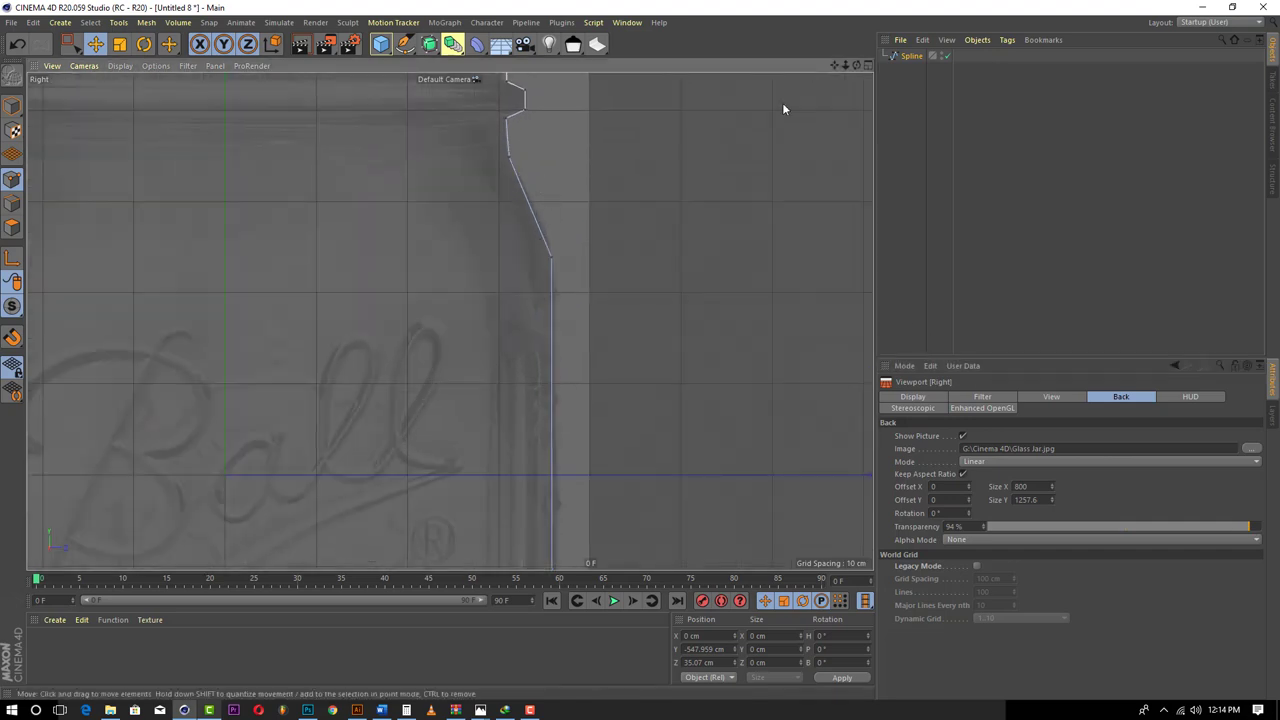
{"action": "left_click_drag", "start_coordinate": [834, 65], "coordinate": [840, 108]}
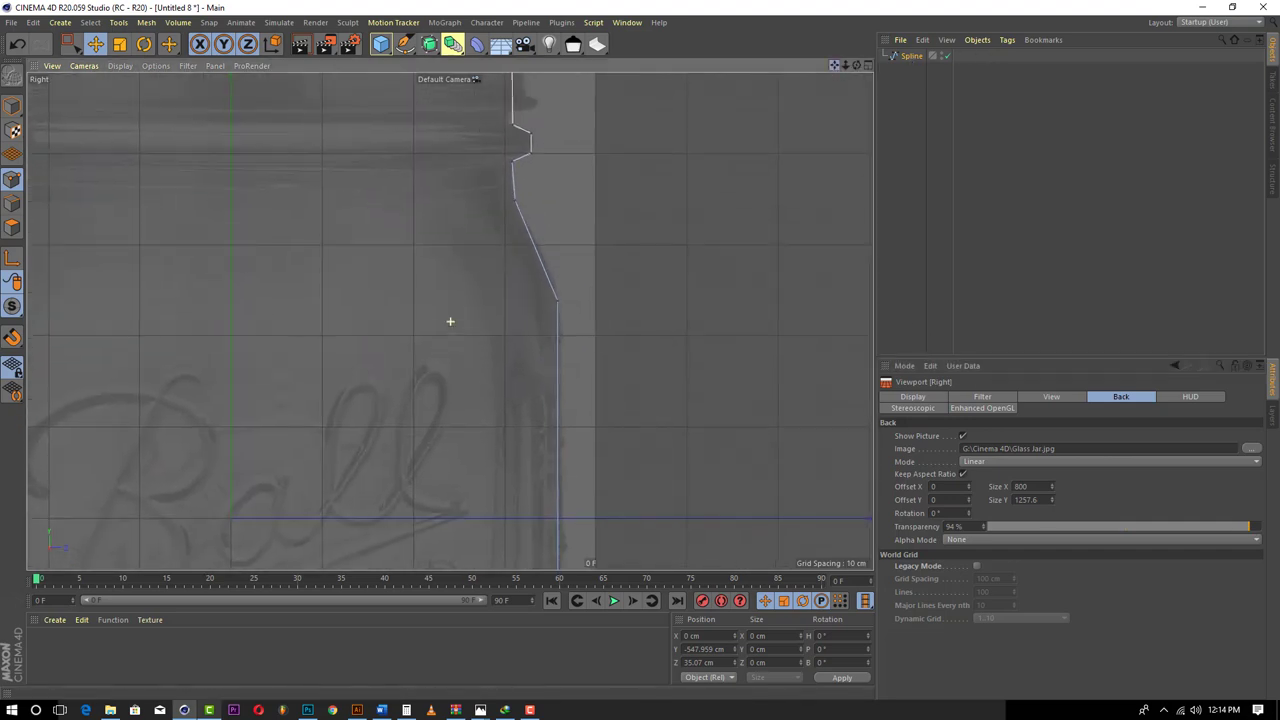
{"action": "left_click", "coordinate": [911, 57]}
{"action": "left_click", "coordinate": [74, 48]}
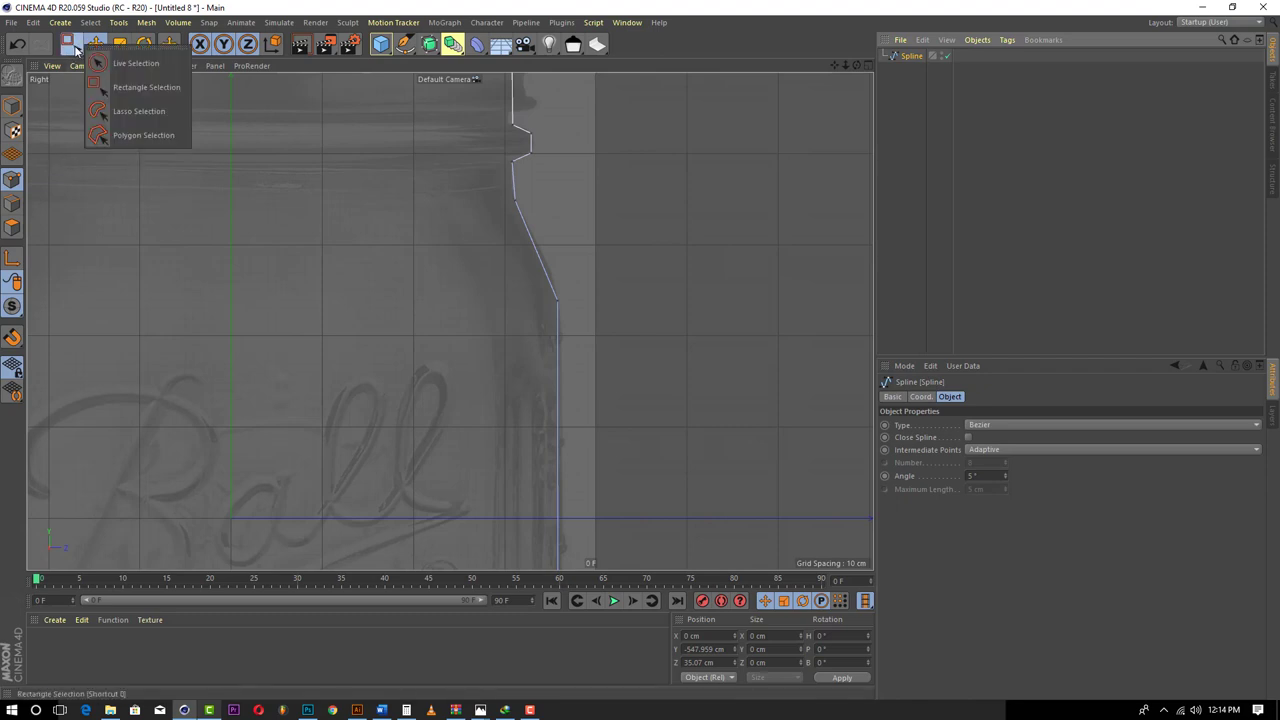
{"action": "left_click", "coordinate": [141, 66]}
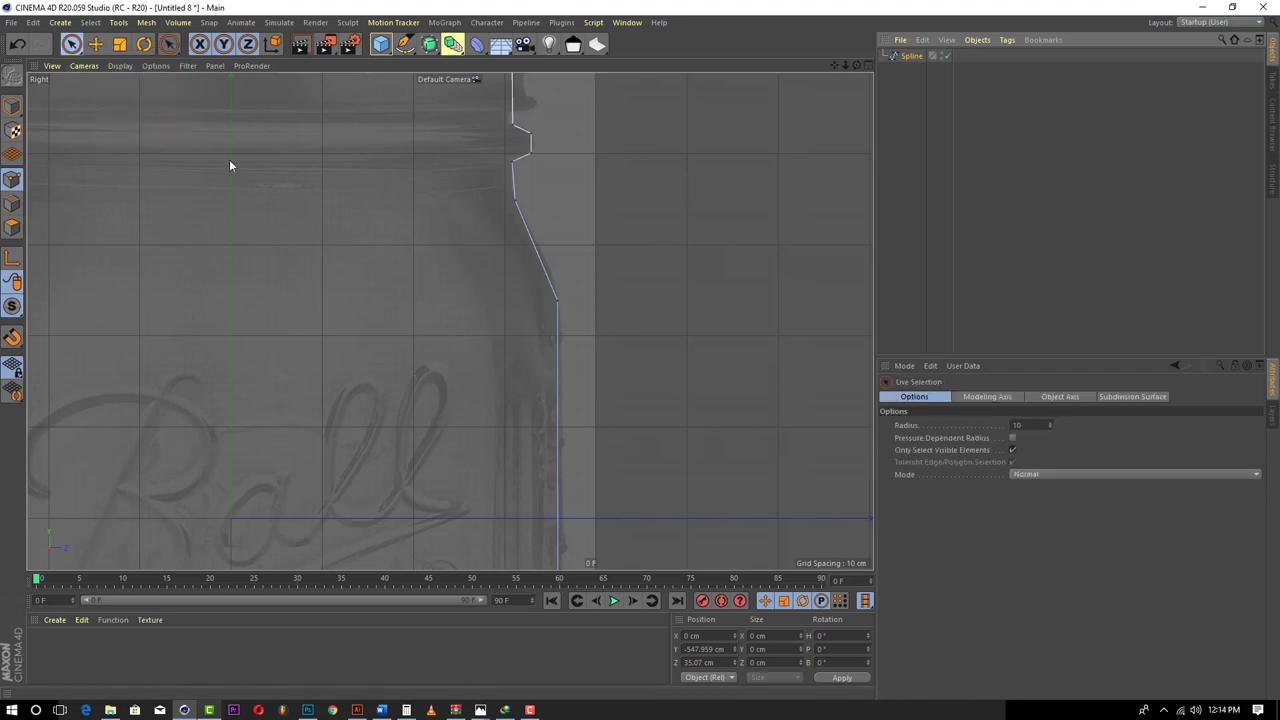
{"action": "left_click", "coordinate": [556, 299]}
{"action": "scroll", "coordinate": [551, 302], "scroll_direction": "up", "scroll_amount": 2}
{"action": "scroll", "coordinate": [551, 302], "scroll_direction": "up", "scroll_amount": 2}
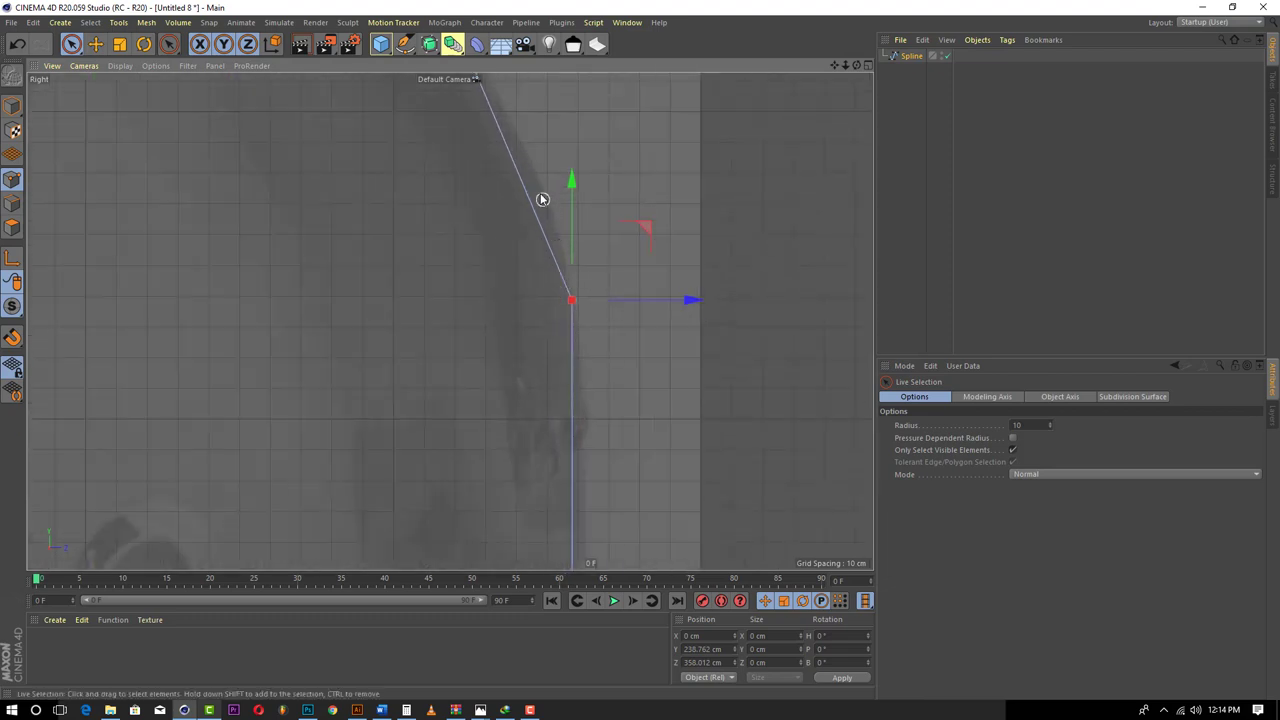
{"action": "right_click", "coordinate": [614, 357]}
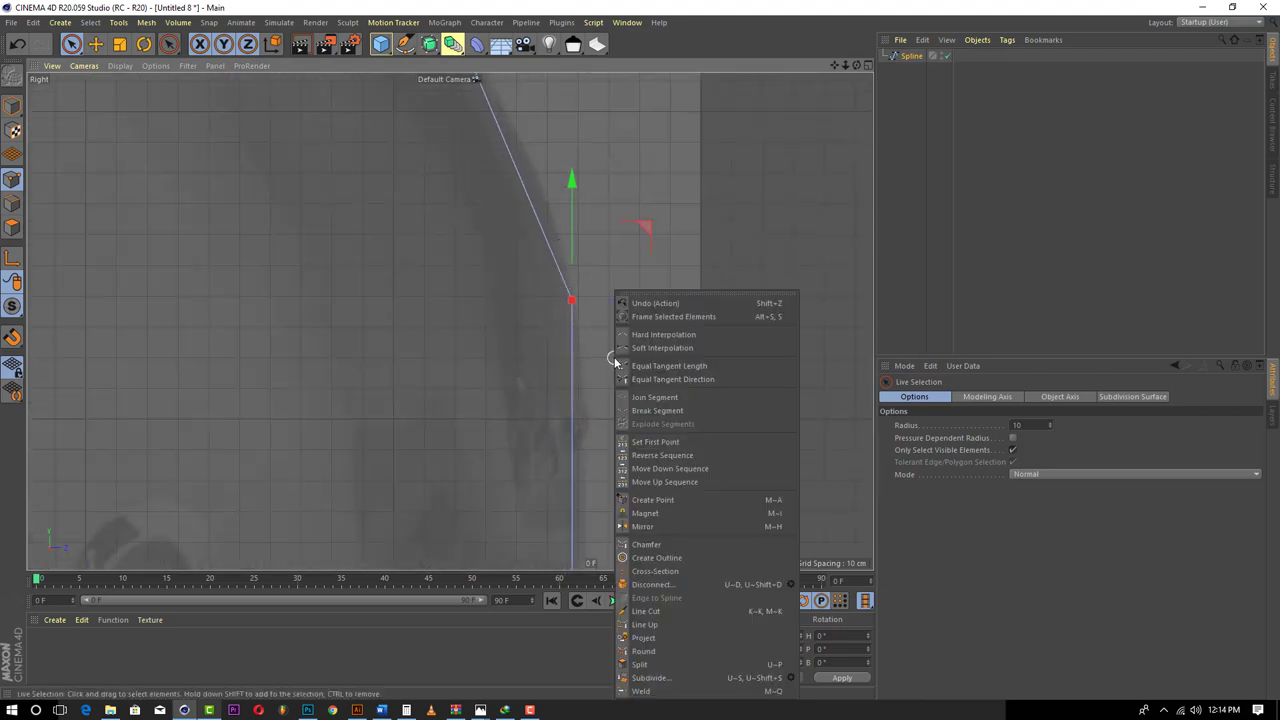
{"action": "left_click", "coordinate": [660, 544]}
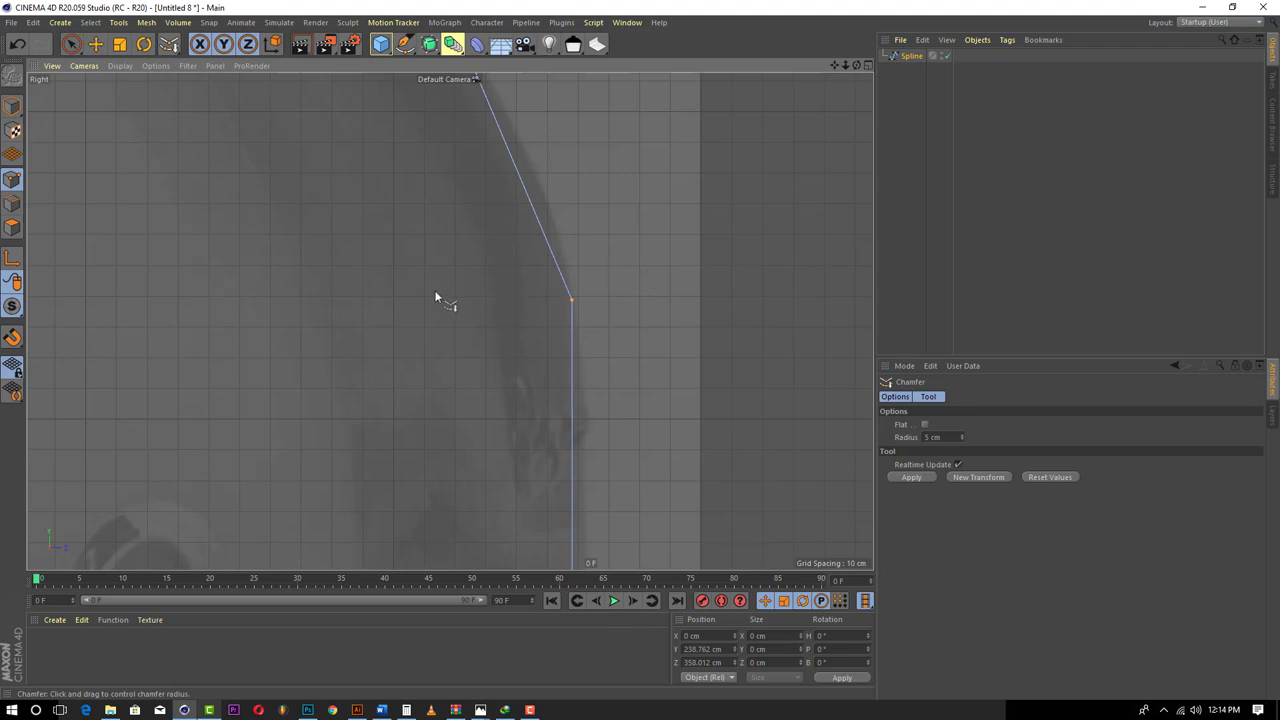
{"action": "left_click_drag", "start_coordinate": [660, 544], "coordinate": [760, 544]}
{"action": "left_click_drag", "start_coordinate": [635, 305], "coordinate": [670, 306]}
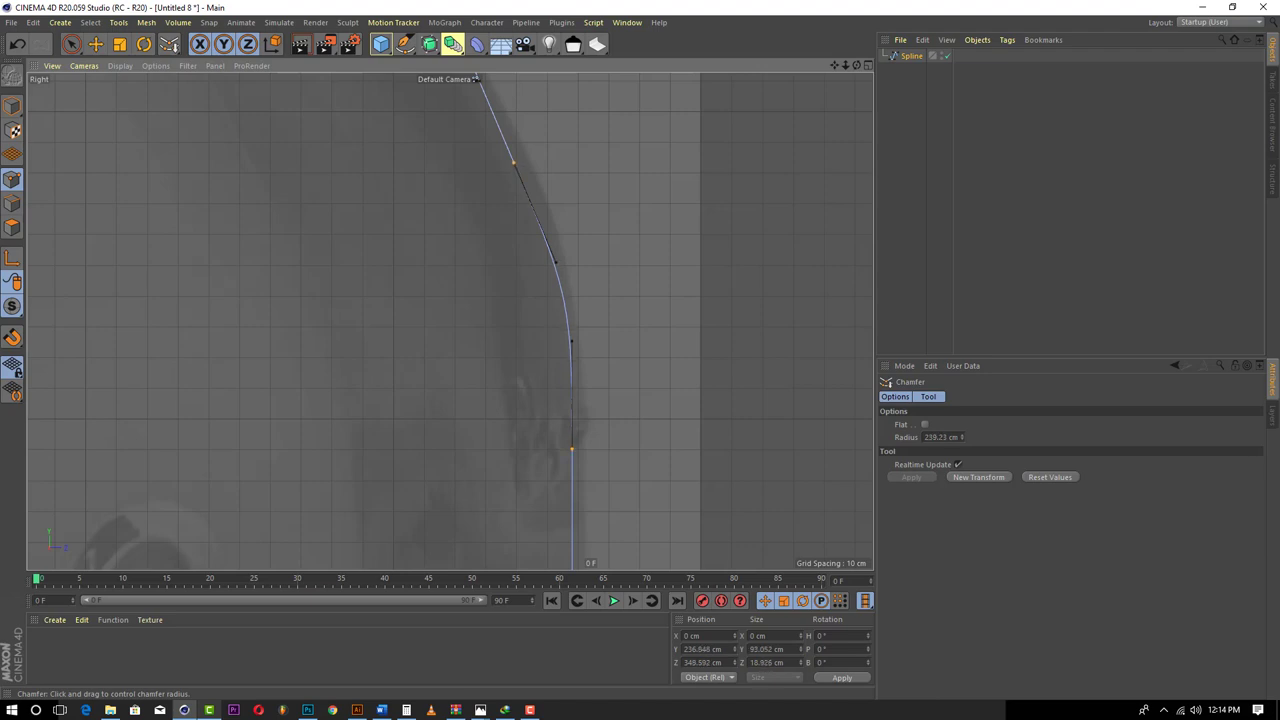
- Chamfer the spline point where the neck meets the shoulder slope with a radius of about 181 cm
{"action": "middle_click_drag", "start_coordinate": [450, 321], "coordinate": [527, 655], "text": "alt"}
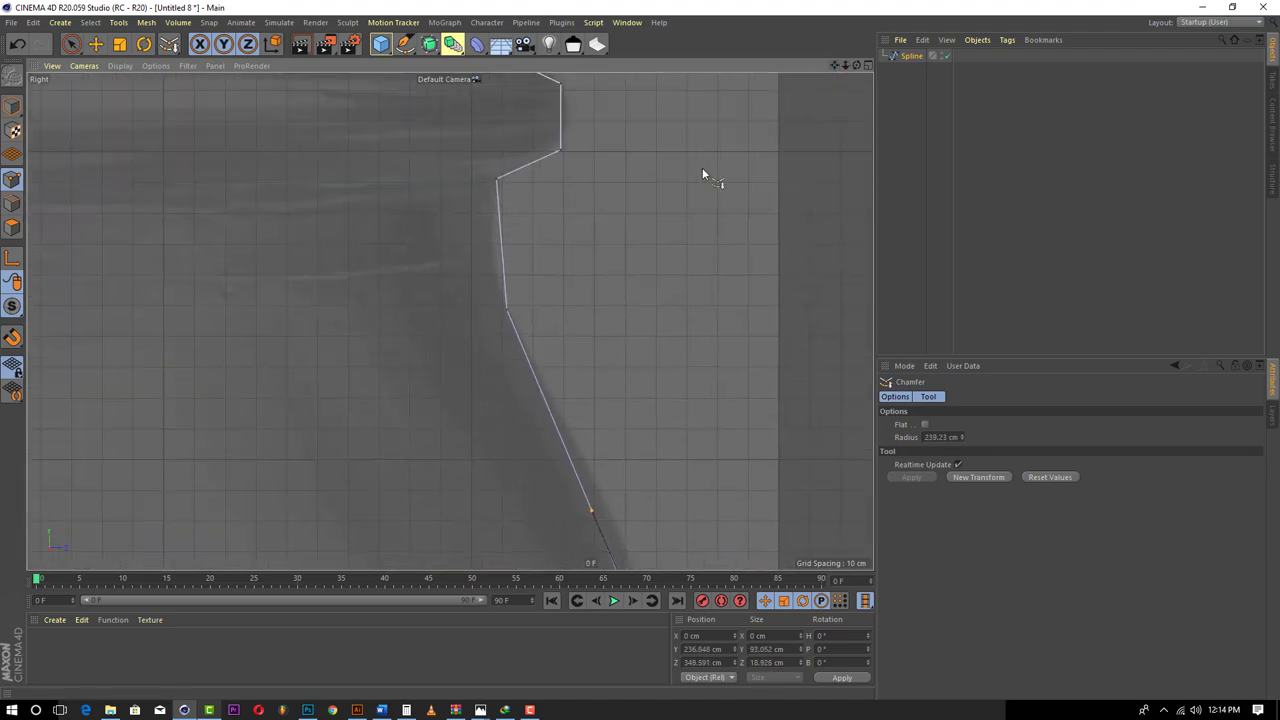
{"action": "left_click", "coordinate": [71, 44]}
{"action": "left_click", "coordinate": [141, 64]}
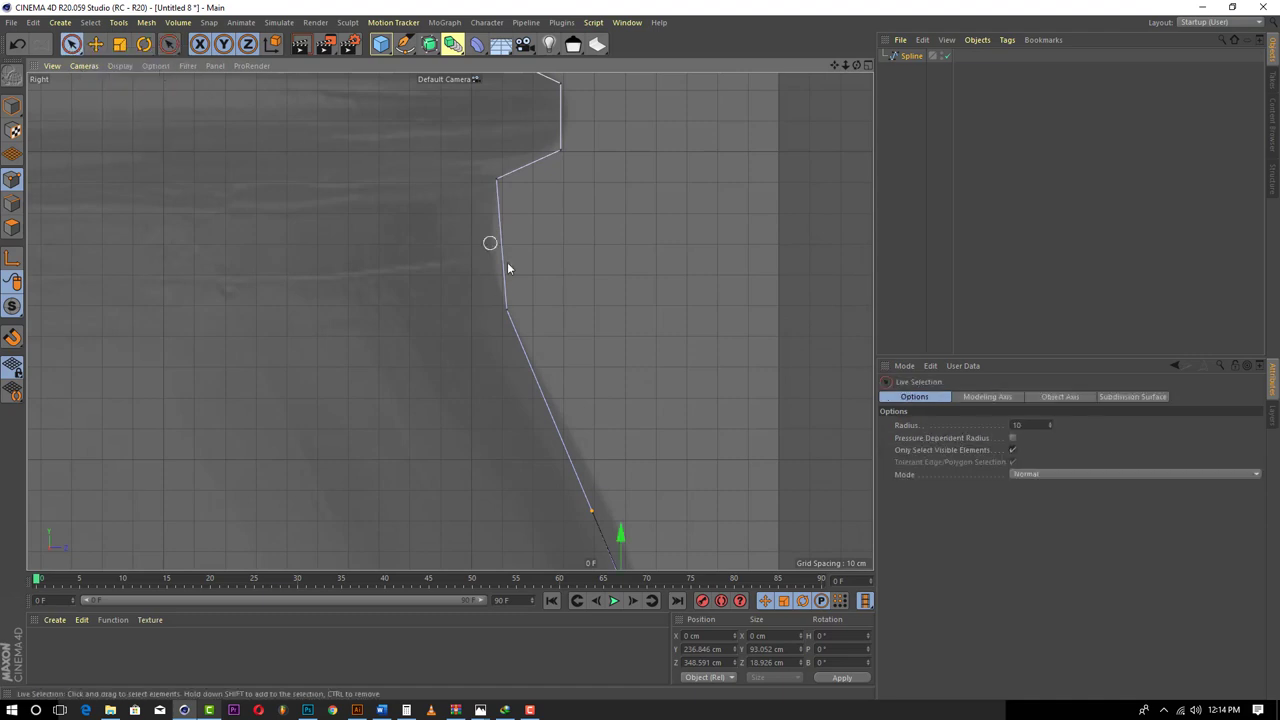
{"action": "left_click", "coordinate": [507, 310]}
{"action": "right_click", "coordinate": [551, 331]}
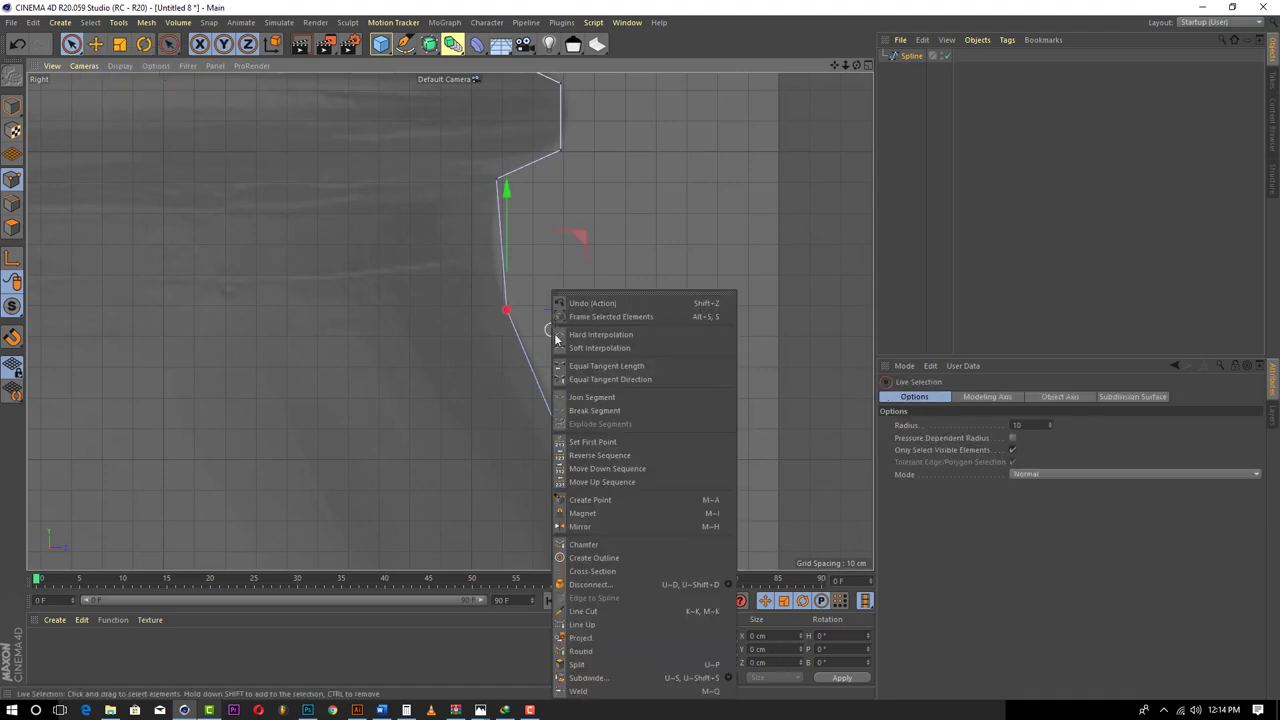
{"action": "left_click", "coordinate": [606, 547]}
{"action": "left_click_drag", "start_coordinate": [587, 327], "coordinate": [716, 327]}
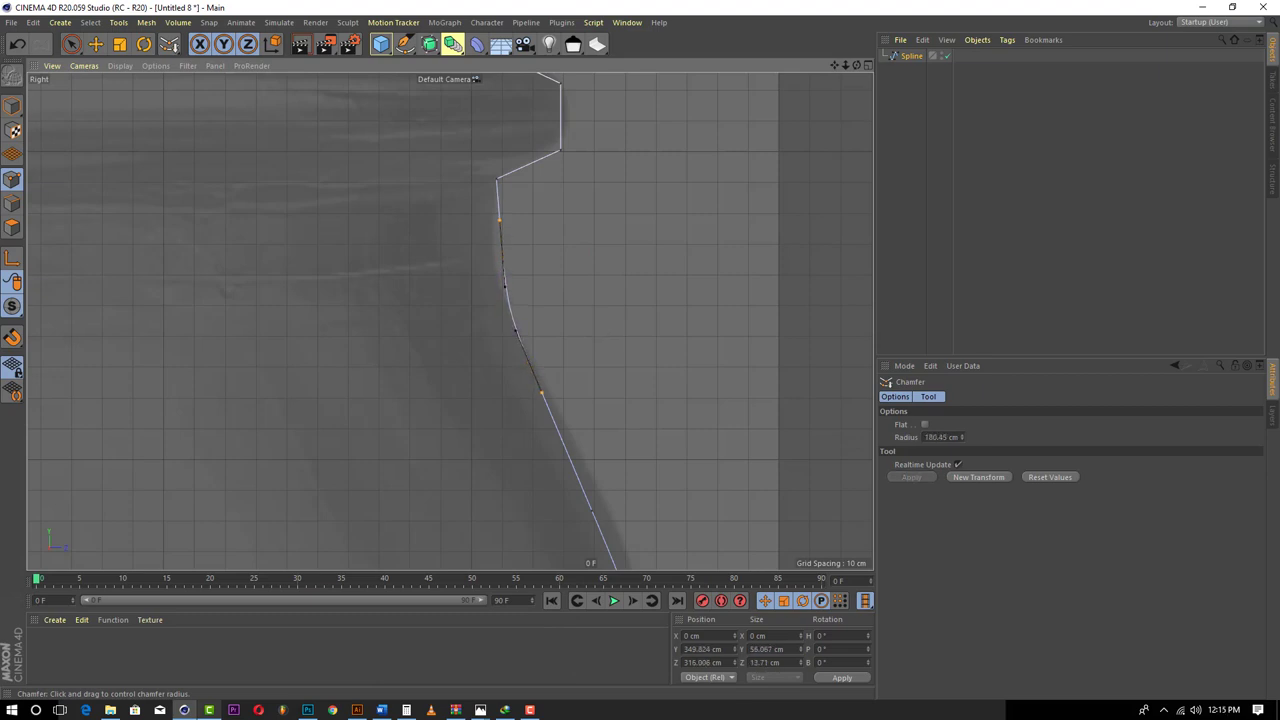
- Chamfer the four spline points forming the neck ring with a rounded radius of about 16 cm
{"action": "left_click_drag", "start_coordinate": [835, 65], "coordinate": [847, 216]}
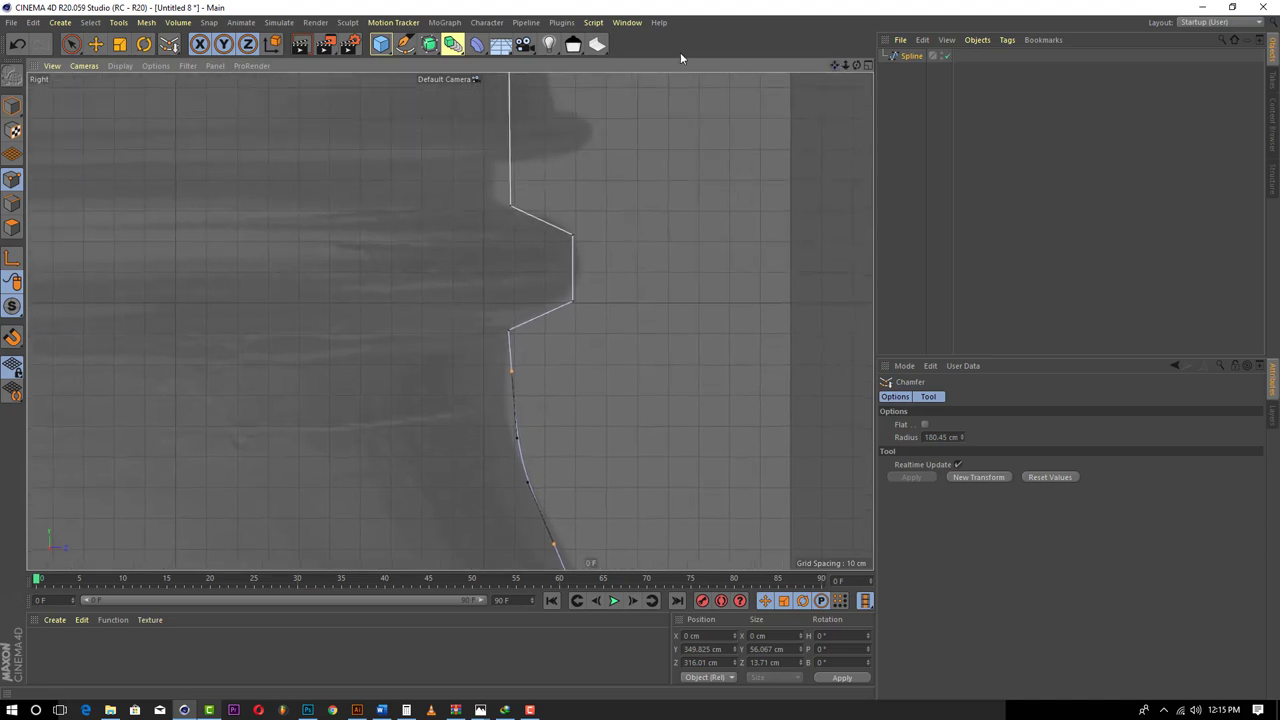
{"action": "left_click_drag", "start_coordinate": [71, 44], "coordinate": [98, 66]}
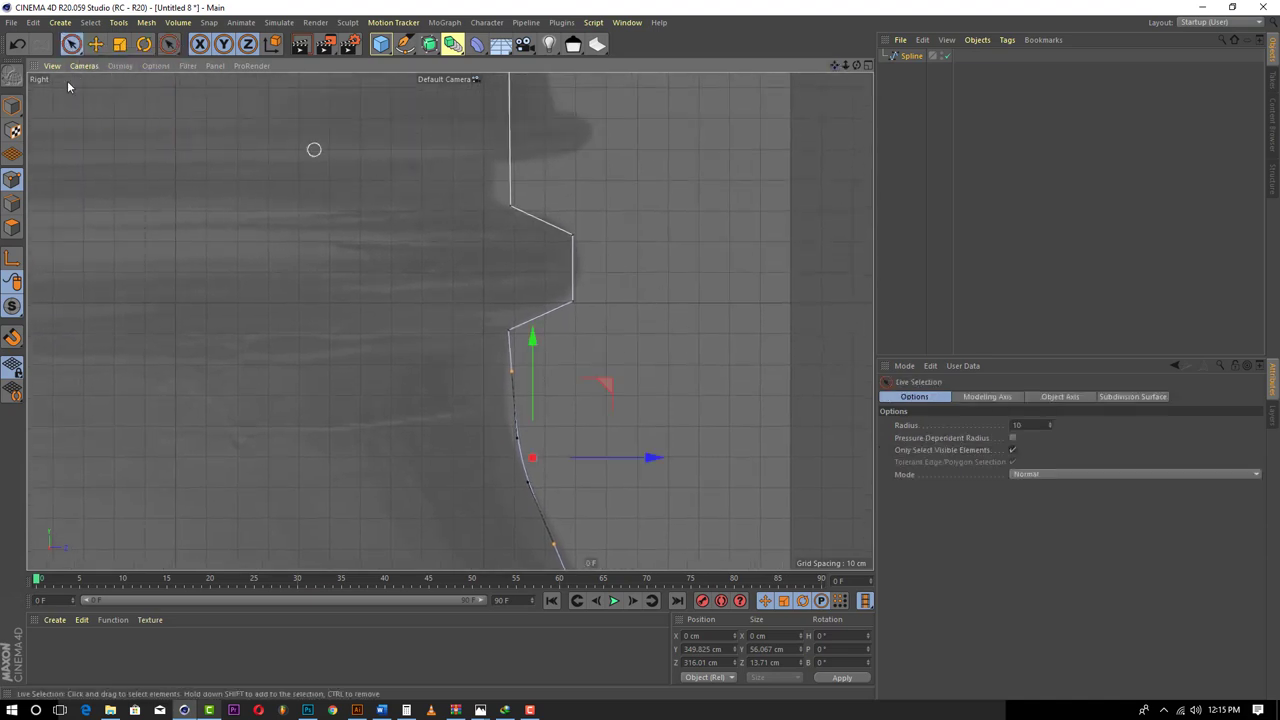
{"action": "left_click_drag", "start_coordinate": [71, 44], "coordinate": [110, 92]}
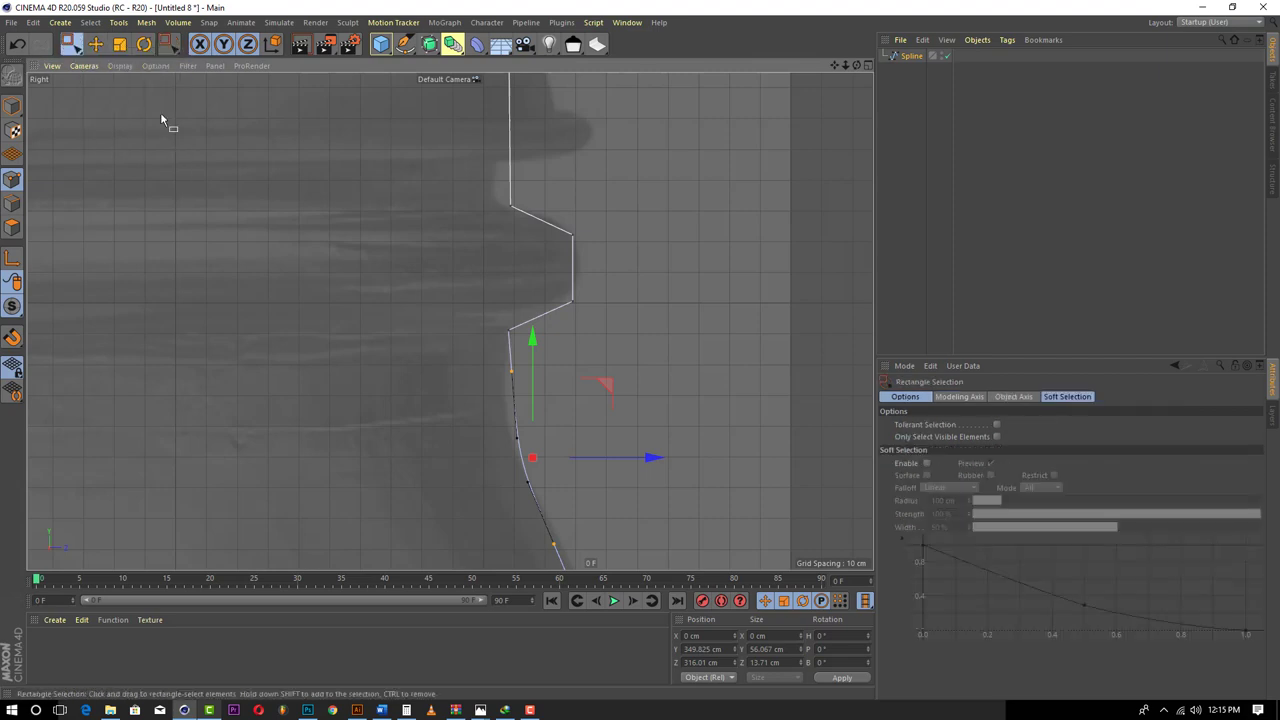
{"action": "left_click_drag", "start_coordinate": [455, 179], "coordinate": [659, 350]}
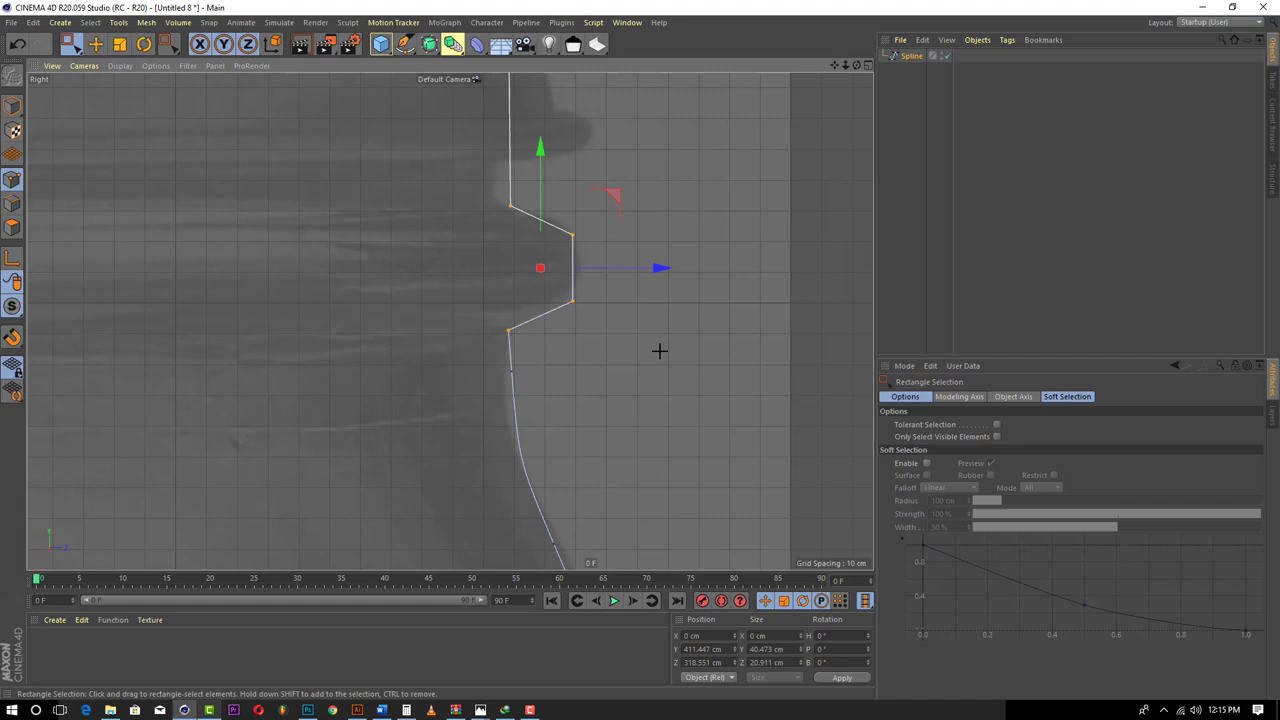
{"action": "right_click", "coordinate": [564, 318]}
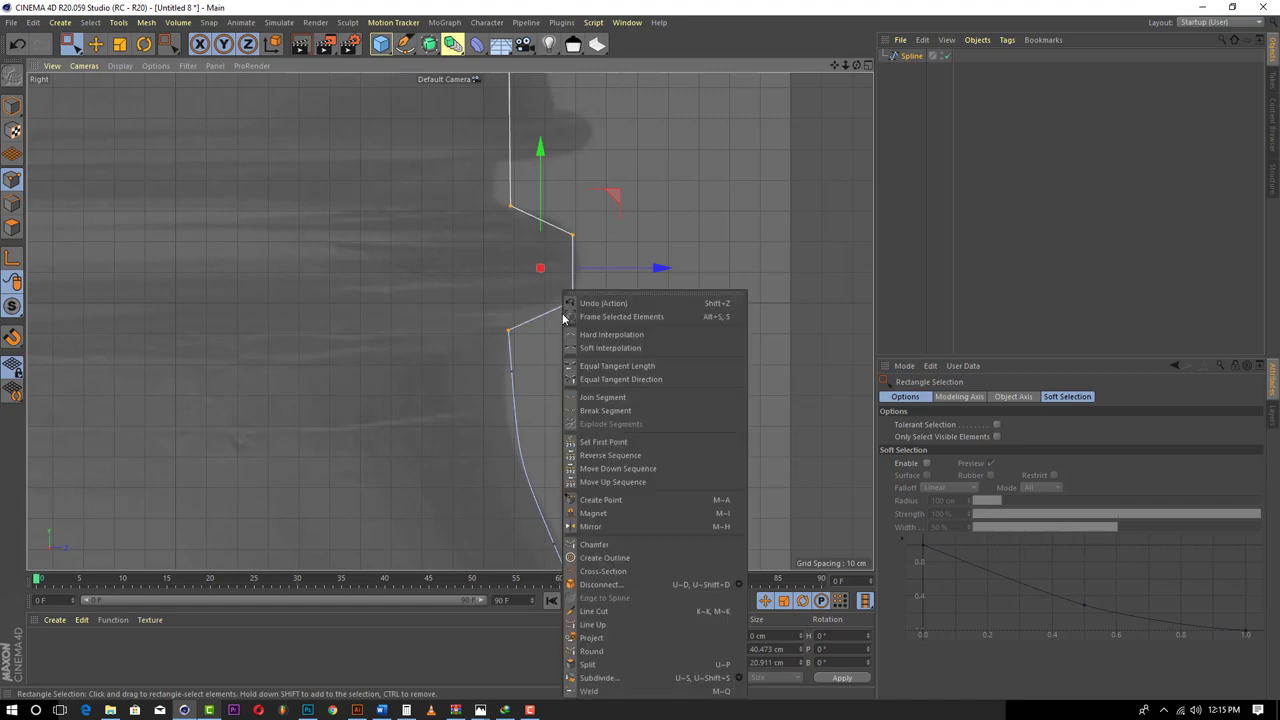
{"action": "left_click", "coordinate": [600, 544]}
{"action": "left_click_drag", "start_coordinate": [572, 330], "coordinate": [622, 330]}
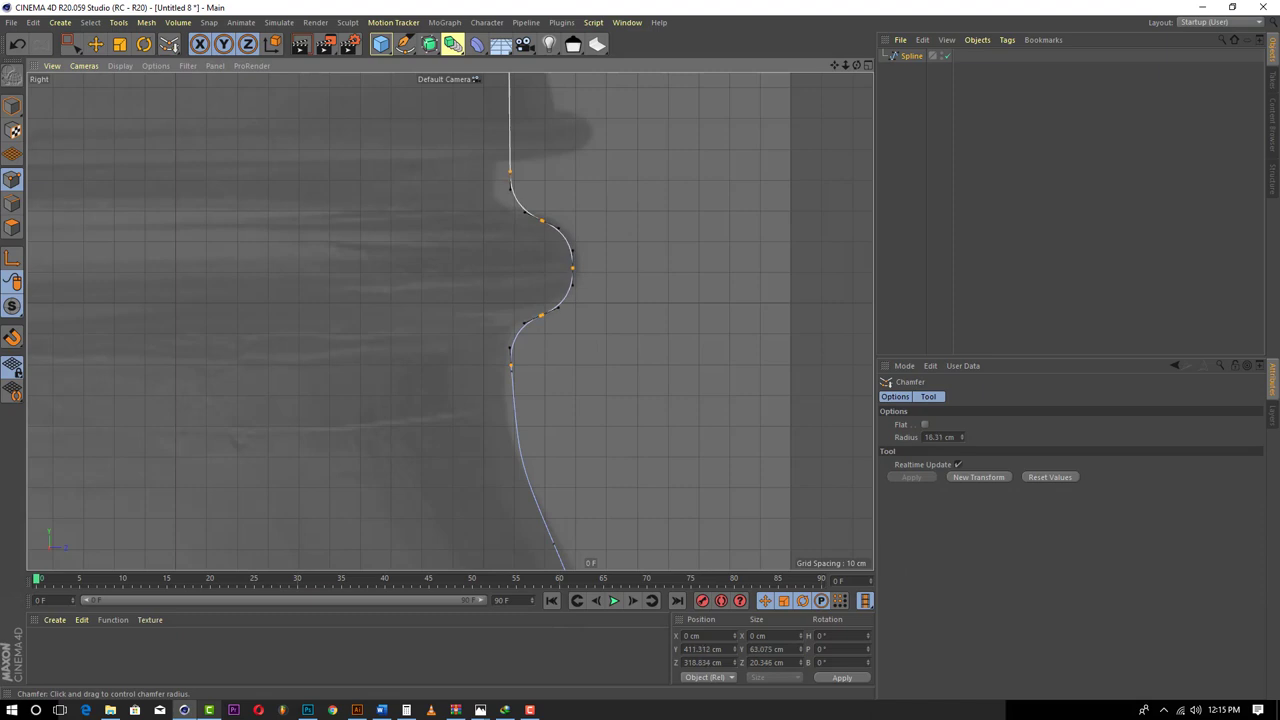
- Chamfer the spline point where the jar's straight wall meets the bottom slope into a smooth rounded bend
{"action": "left_click", "coordinate": [96, 44]}
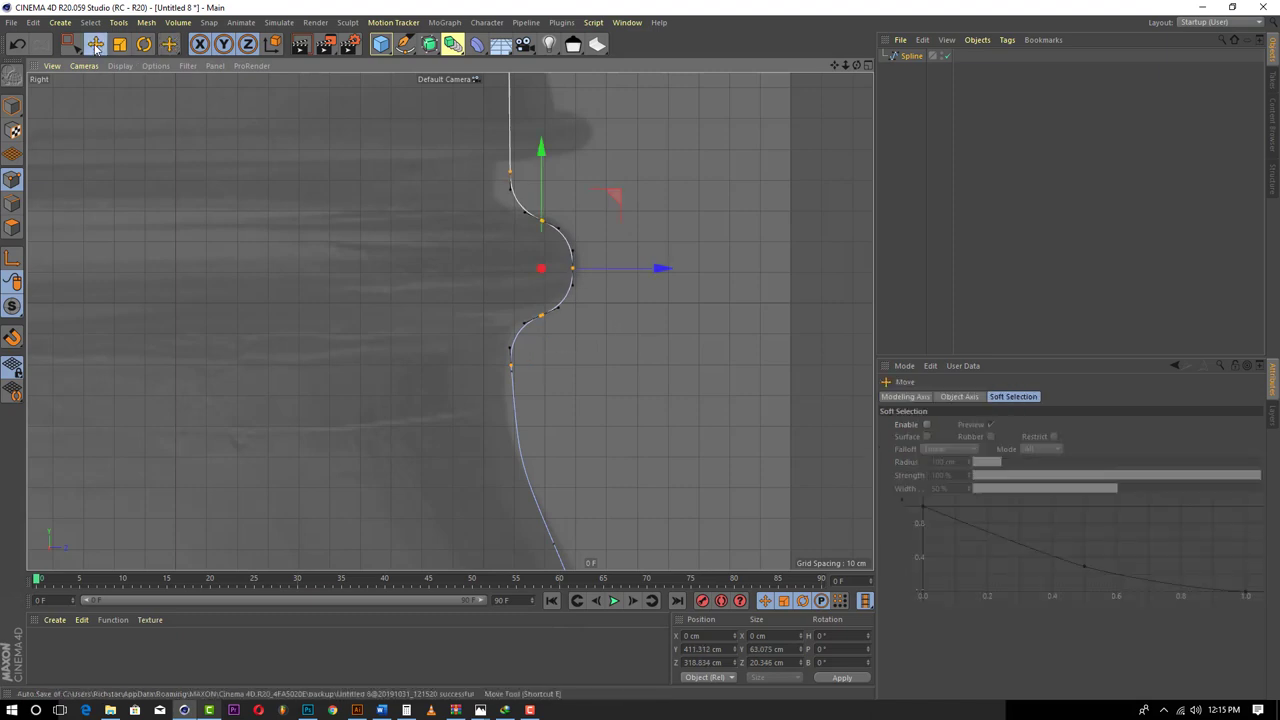
{"action": "left_click", "coordinate": [69, 44]}
{"action": "scroll", "coordinate": [661, 304], "scroll_direction": "down", "scroll_amount": 5}
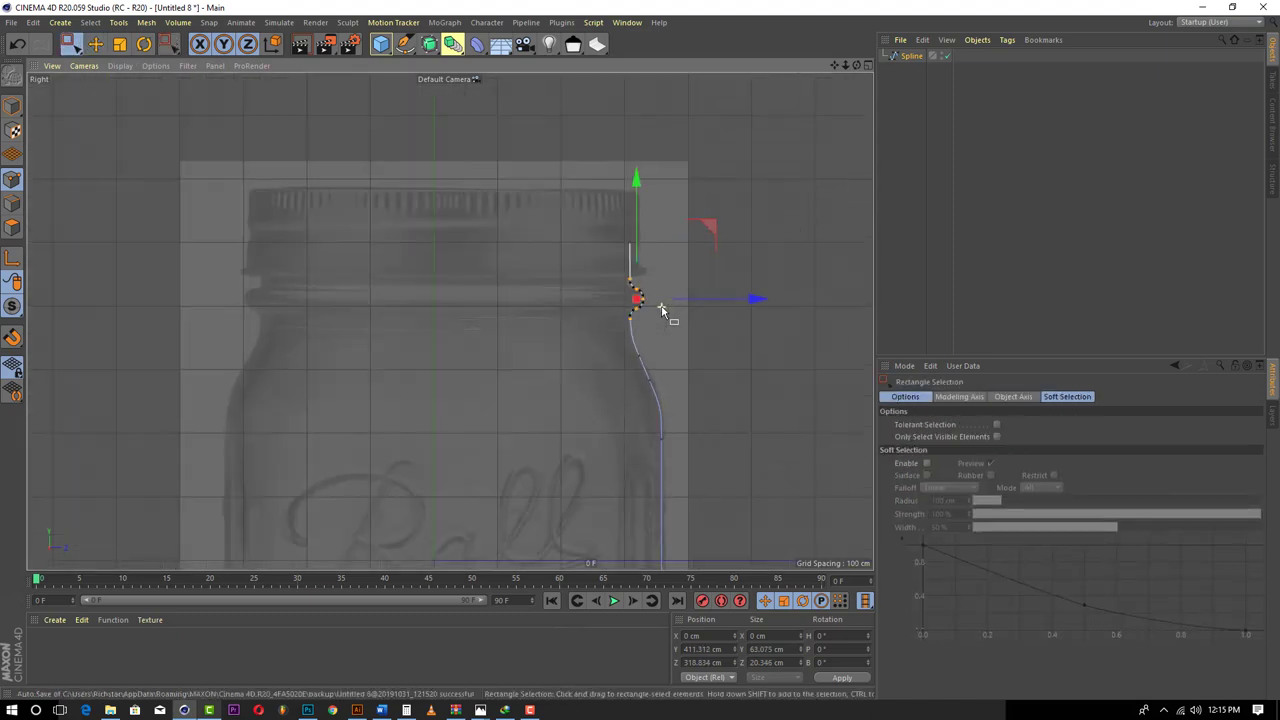
{"action": "left_click_drag", "start_coordinate": [835, 65], "coordinate": [779, 0]}
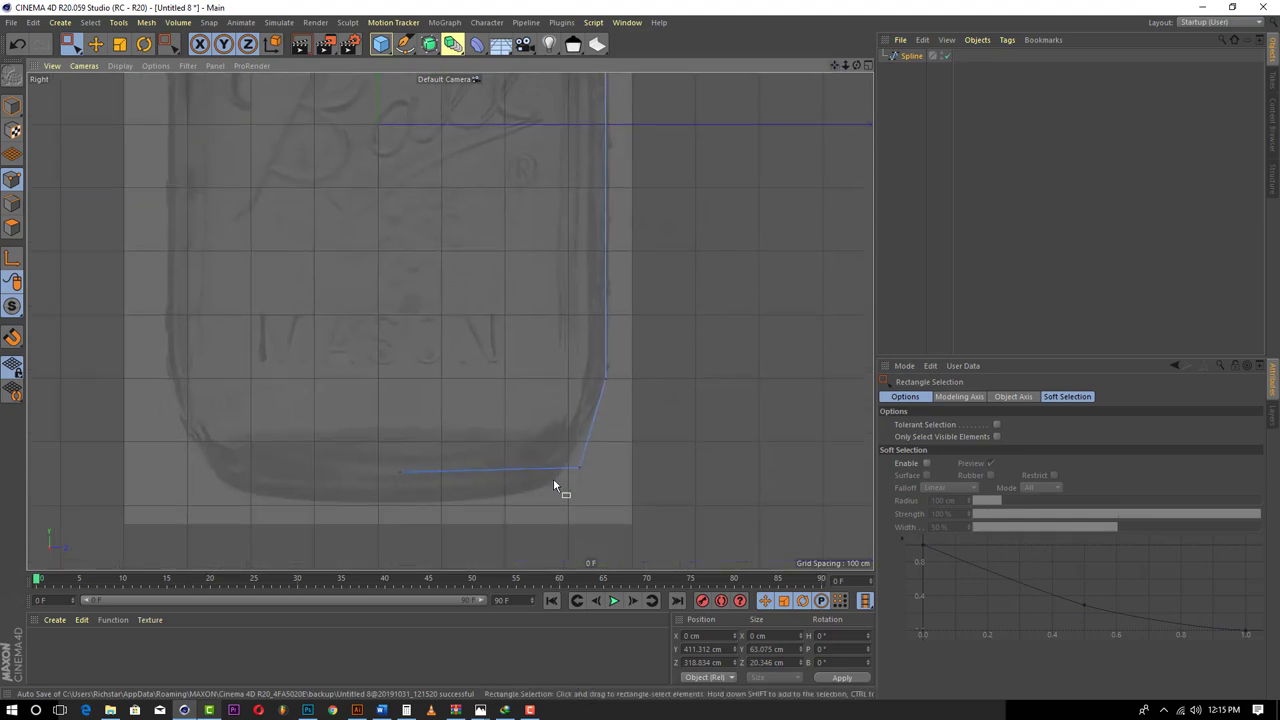
{"action": "scroll", "coordinate": [555, 486], "scroll_direction": "up", "scroll_amount": 5}
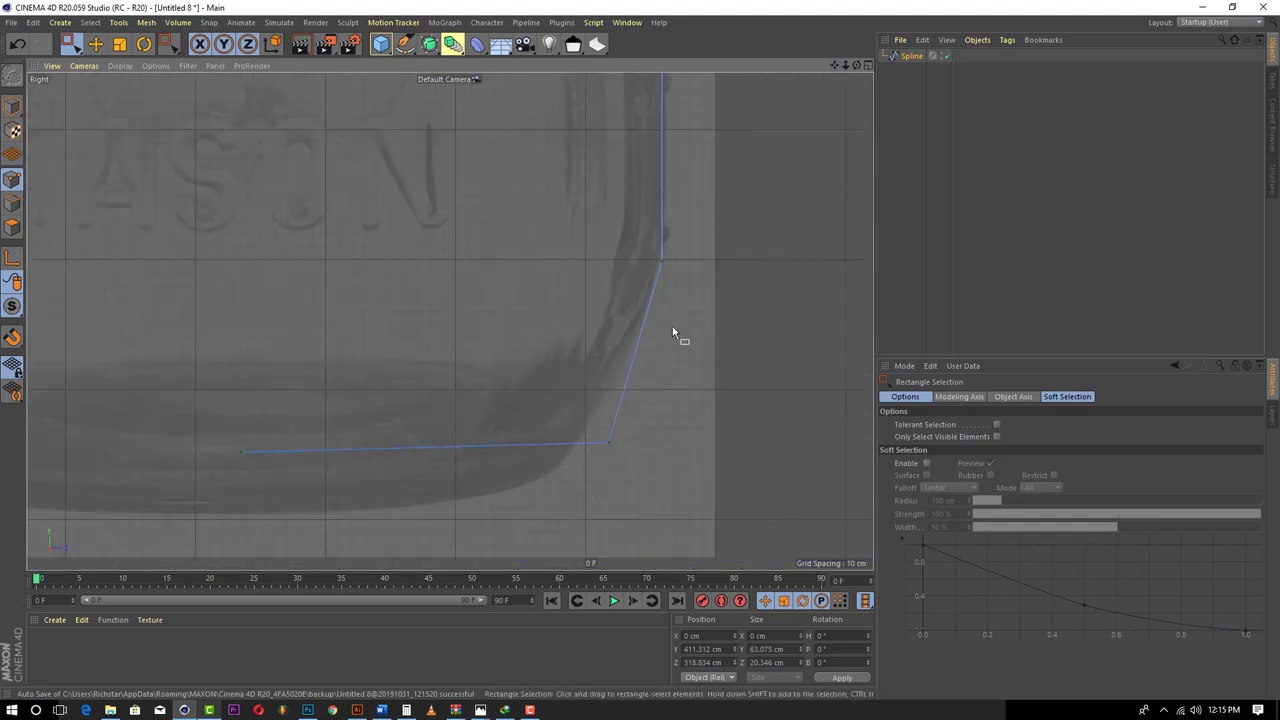
{"action": "left_click_drag", "start_coordinate": [684, 229], "coordinate": [636, 297]}
{"action": "right_click", "coordinate": [686, 293]}
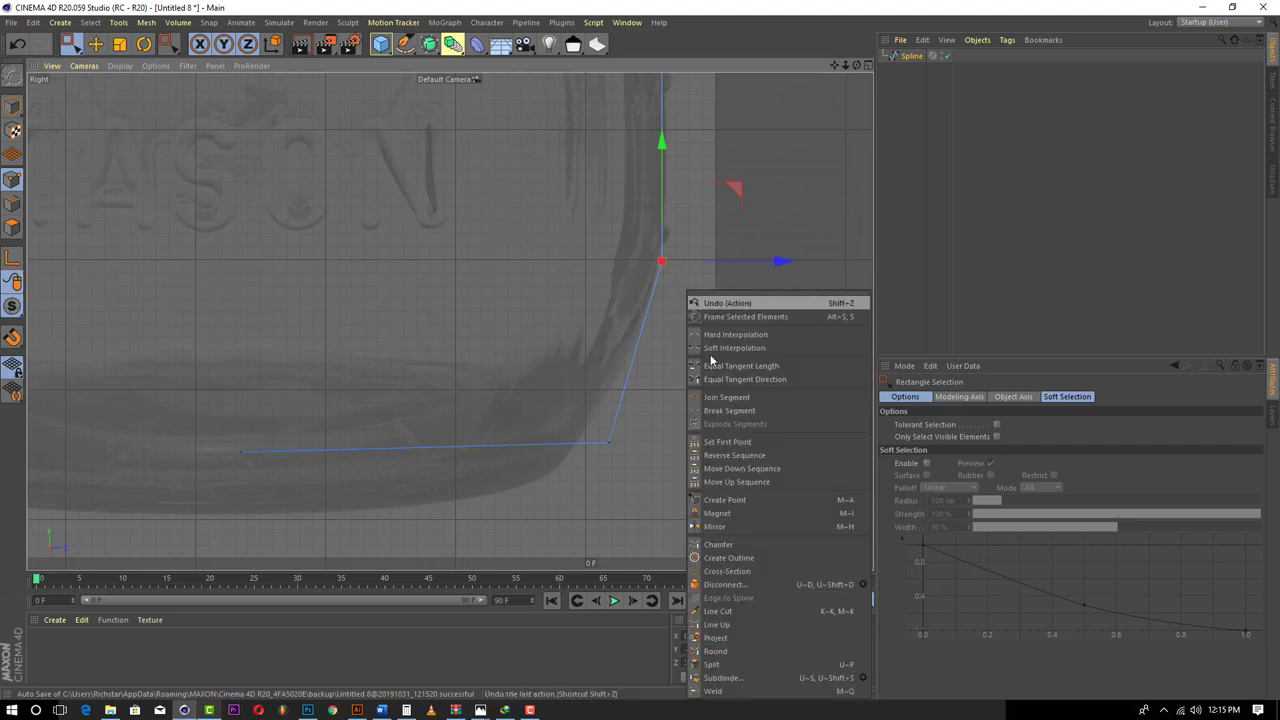
{"action": "left_click", "coordinate": [735, 544]}
{"action": "left_click_drag", "start_coordinate": [692, 308], "coordinate": [740, 308]}
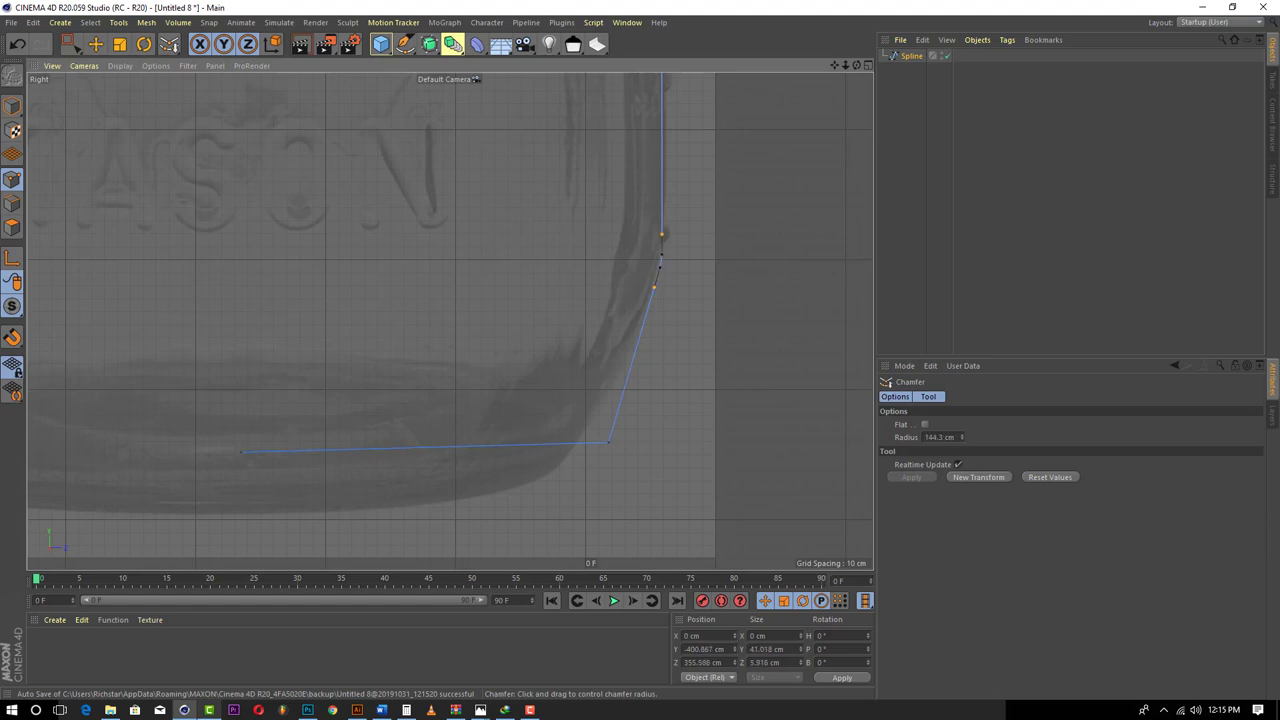
{"action": "left_click_drag", "start_coordinate": [832, 308], "coordinate": [918, 308]}
{"action": "left_click_drag", "start_coordinate": [840, 317], "coordinate": [850, 317]}
{"action": "left_click", "coordinate": [78, 44]}
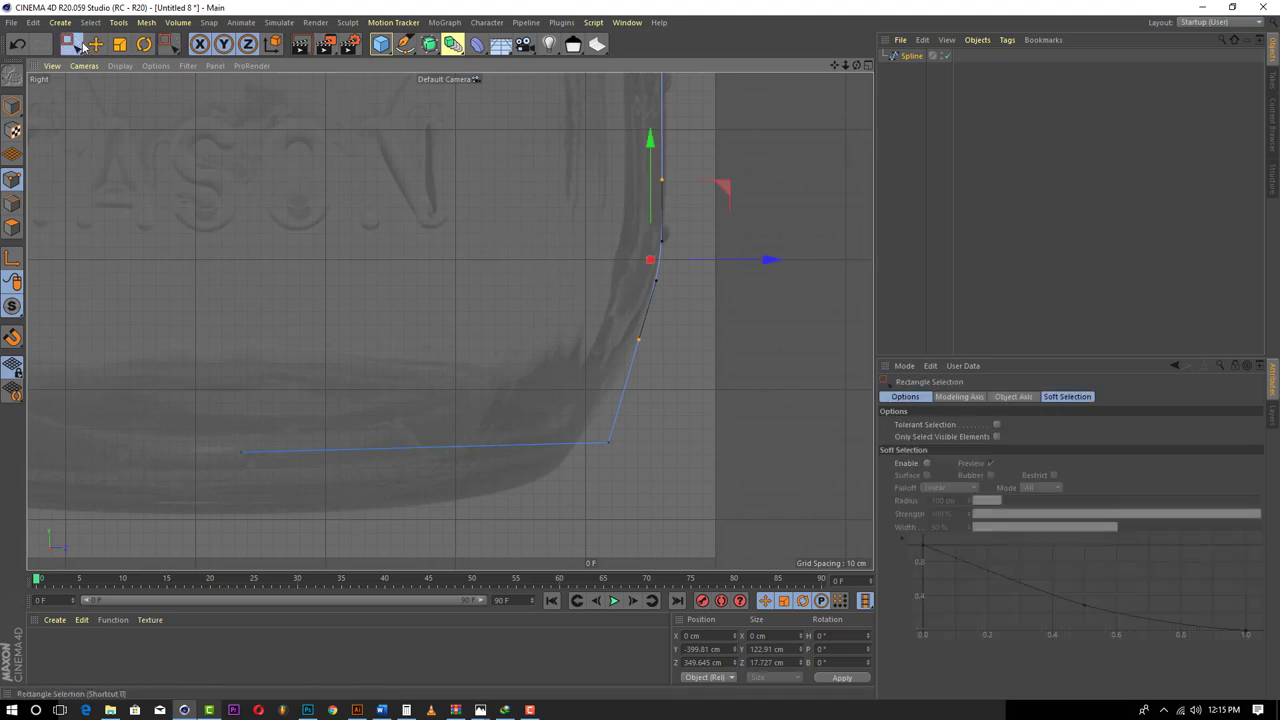
- Maximize the Perspective view, leave point editing for Model mode and deselect the spline
{"action": "left_click", "coordinate": [867, 65]}
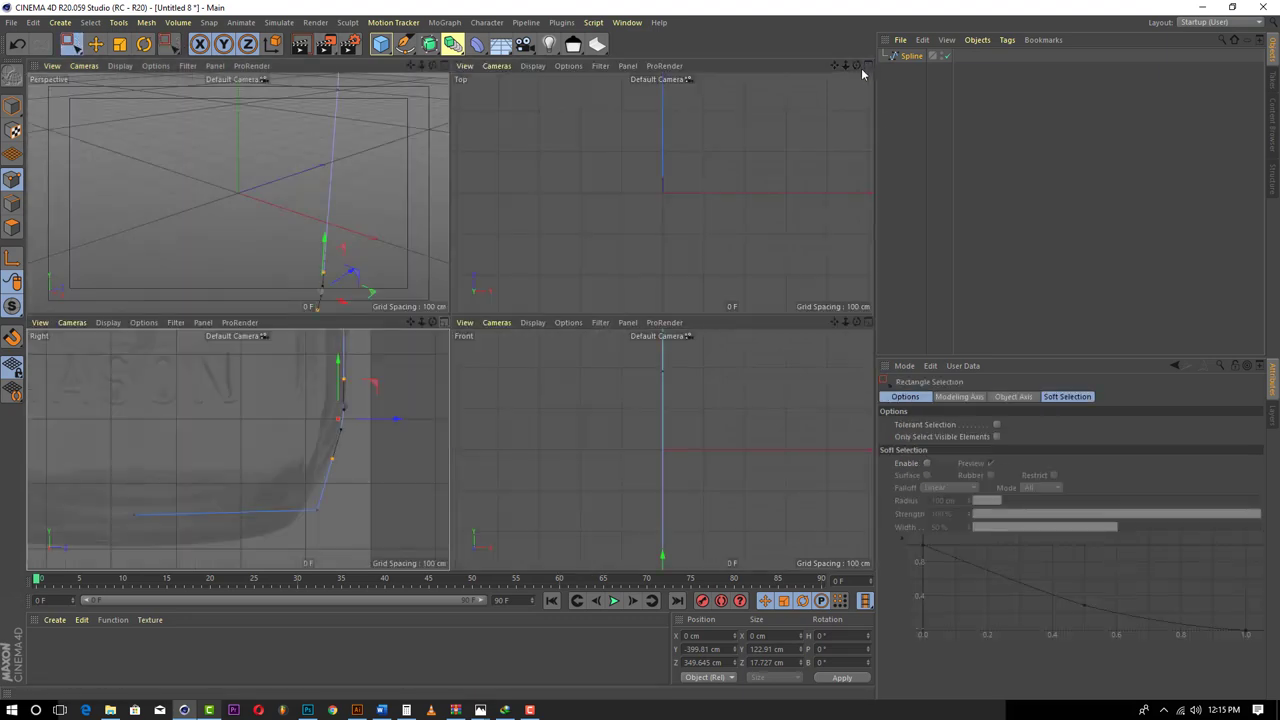
{"action": "left_click", "coordinate": [444, 66]}
{"action": "scroll", "coordinate": [756, 236], "scroll_direction": "down", "scroll_amount": 5}
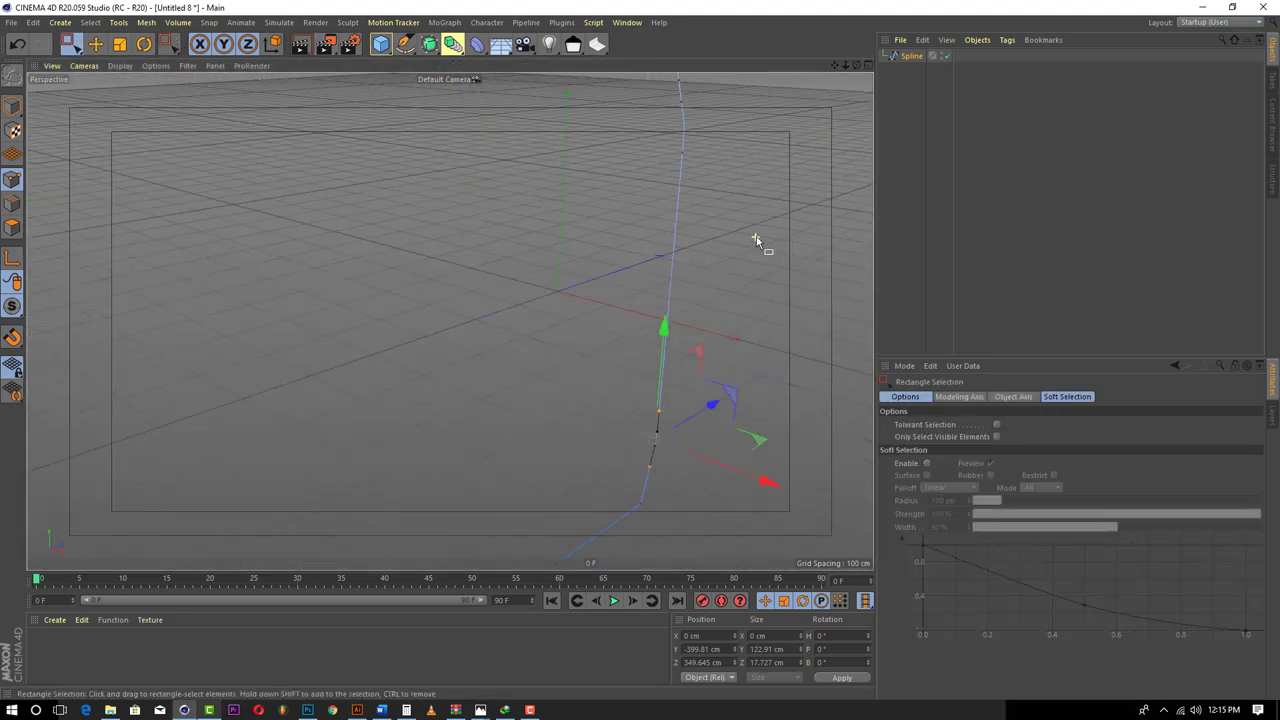
{"action": "left_click", "coordinate": [12, 105]}
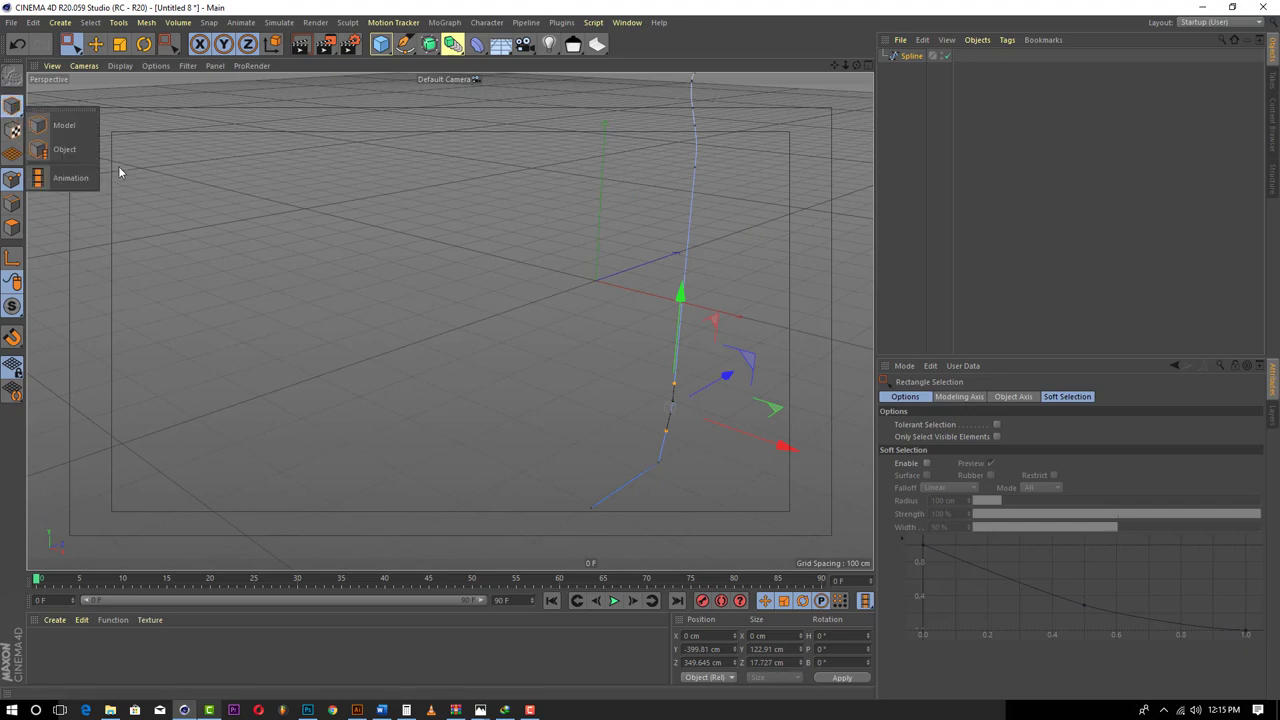
{"action": "left_click", "coordinate": [74, 135]}
{"action": "scroll", "coordinate": [566, 158], "scroll_direction": "down", "scroll_amount": 2}
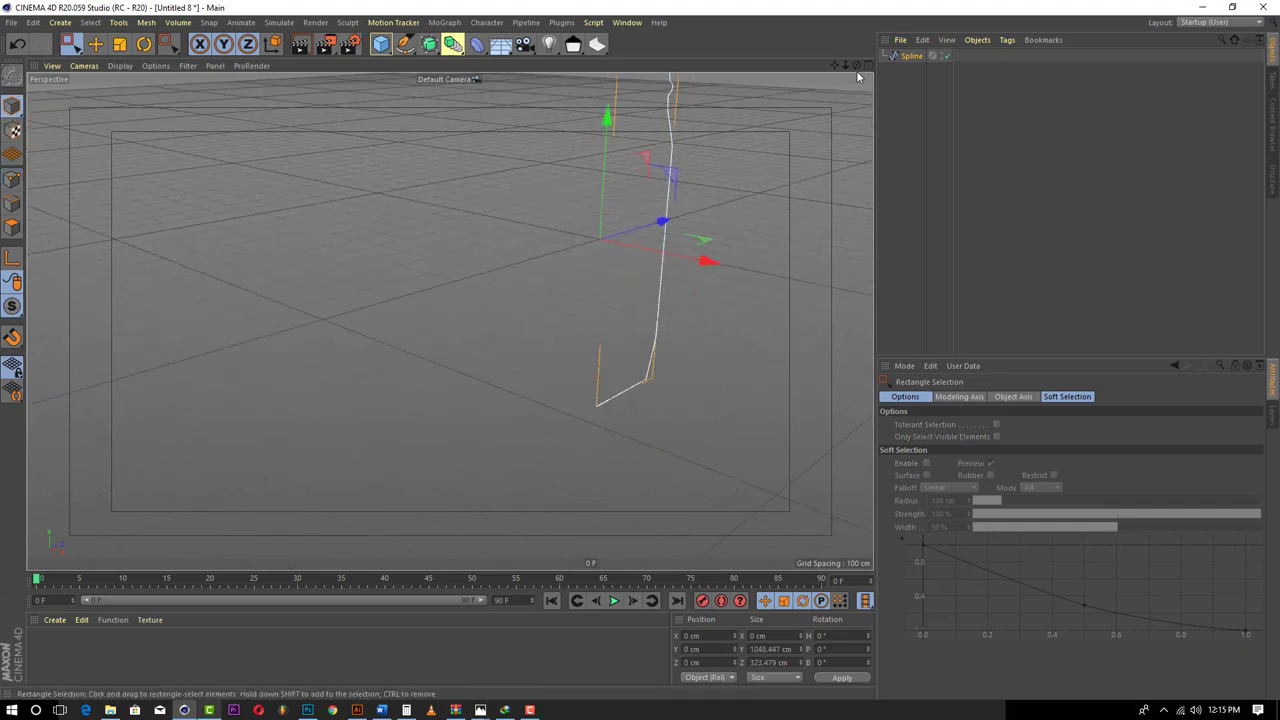
{"action": "left_click_drag", "start_coordinate": [846, 66], "coordinate": [843, 145]}
{"action": "left_click", "coordinate": [925, 147]}
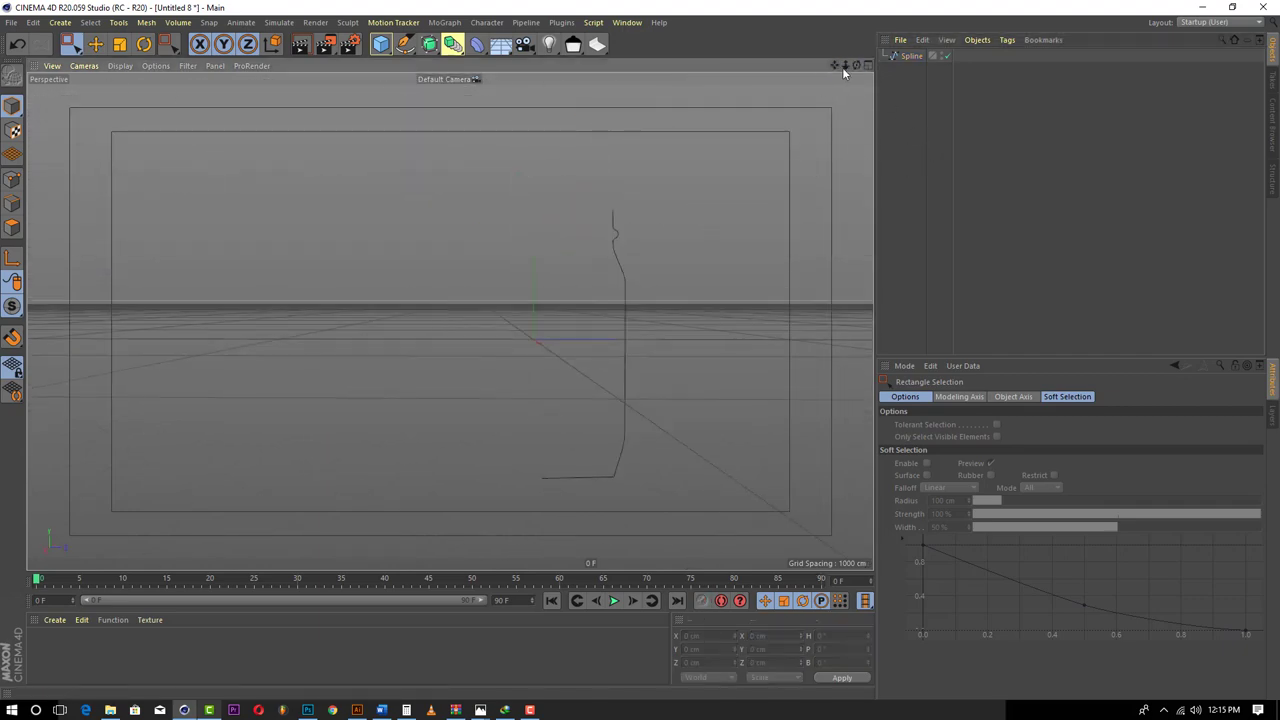
{"action": "left_click_drag", "start_coordinate": [856, 66], "coordinate": [860, 140]}
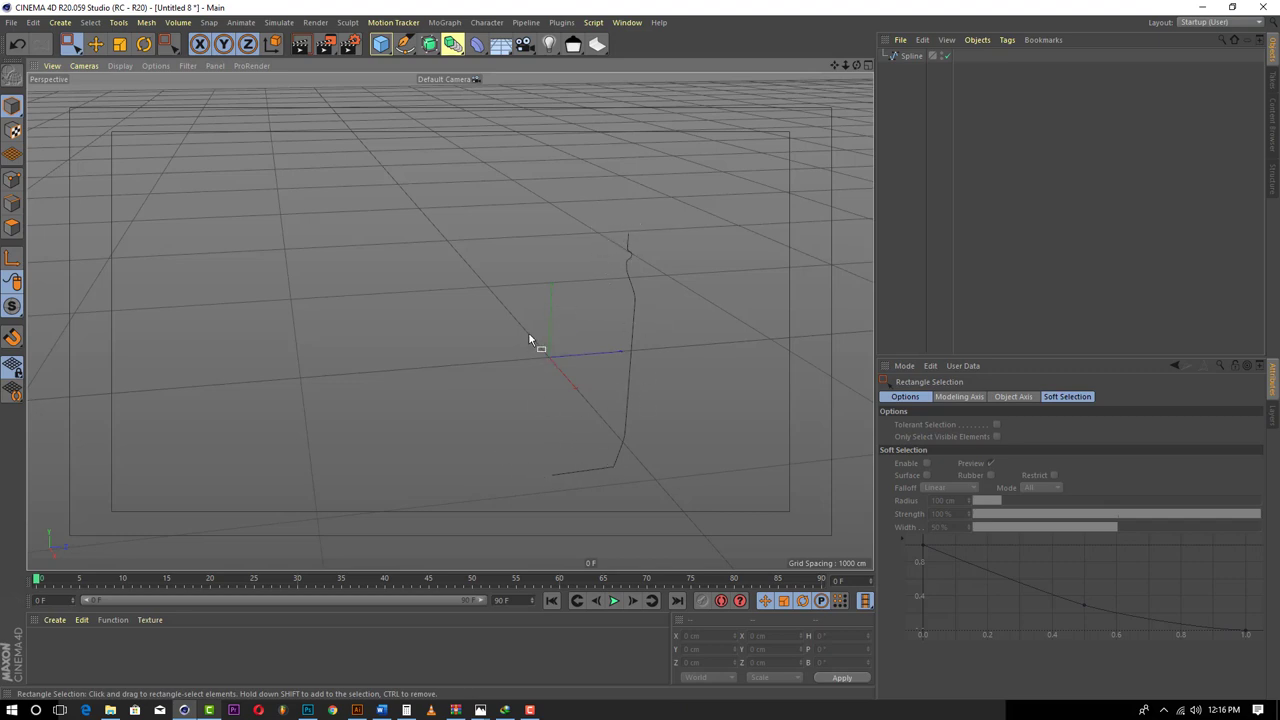
- Add a Lathe generator and make the jar profile spline its child
{"action": "left_click", "coordinate": [430, 45]}
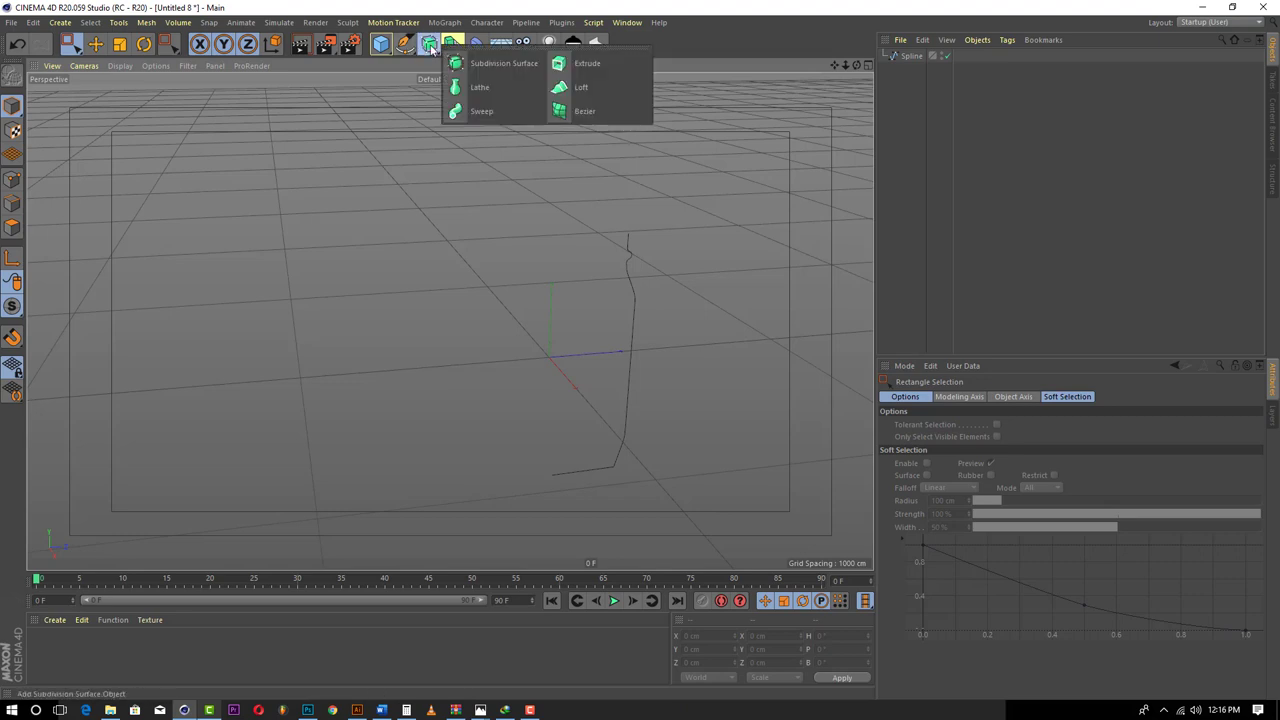
{"action": "left_click", "coordinate": [479, 88]}
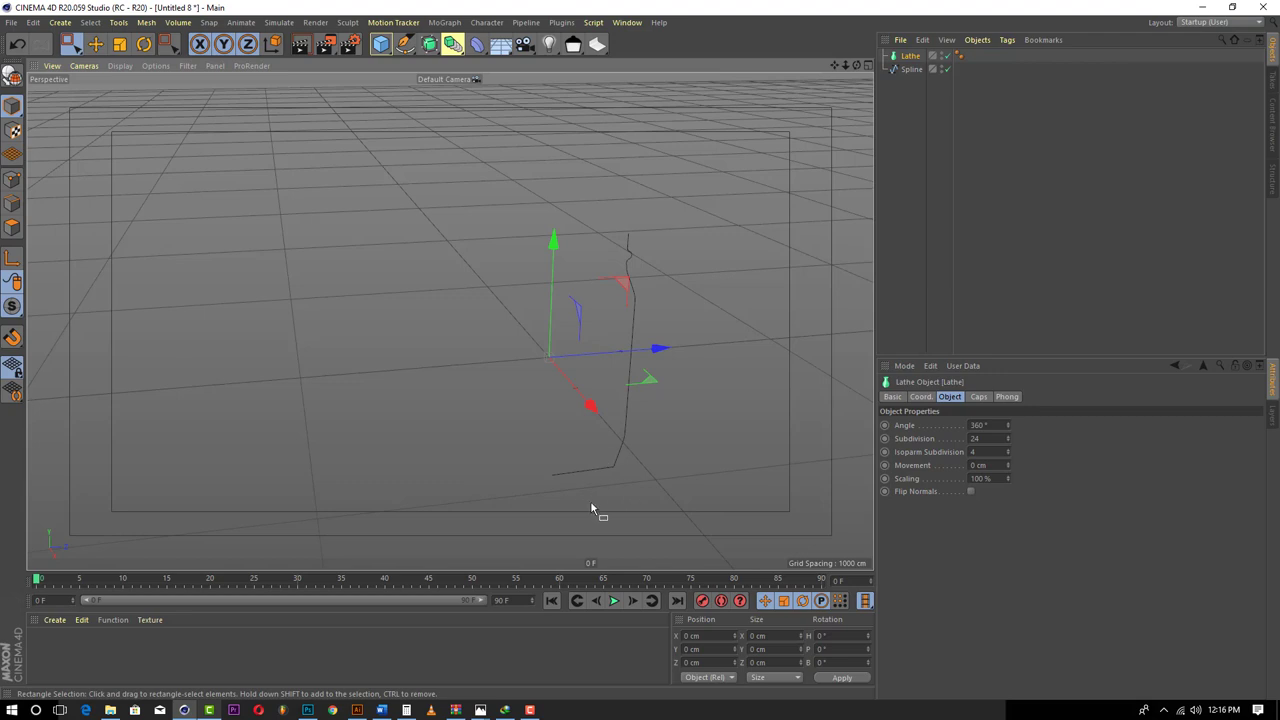
{"action": "left_click_drag", "start_coordinate": [912, 69], "coordinate": [449, 320]}
- Close the hole in the jar's base by moving the spline's inner end point to Z about 1 cm, disabling the Lathe while editing
{"action": "scroll", "coordinate": [555, 300], "scroll_direction": "up", "scroll_amount": 10}
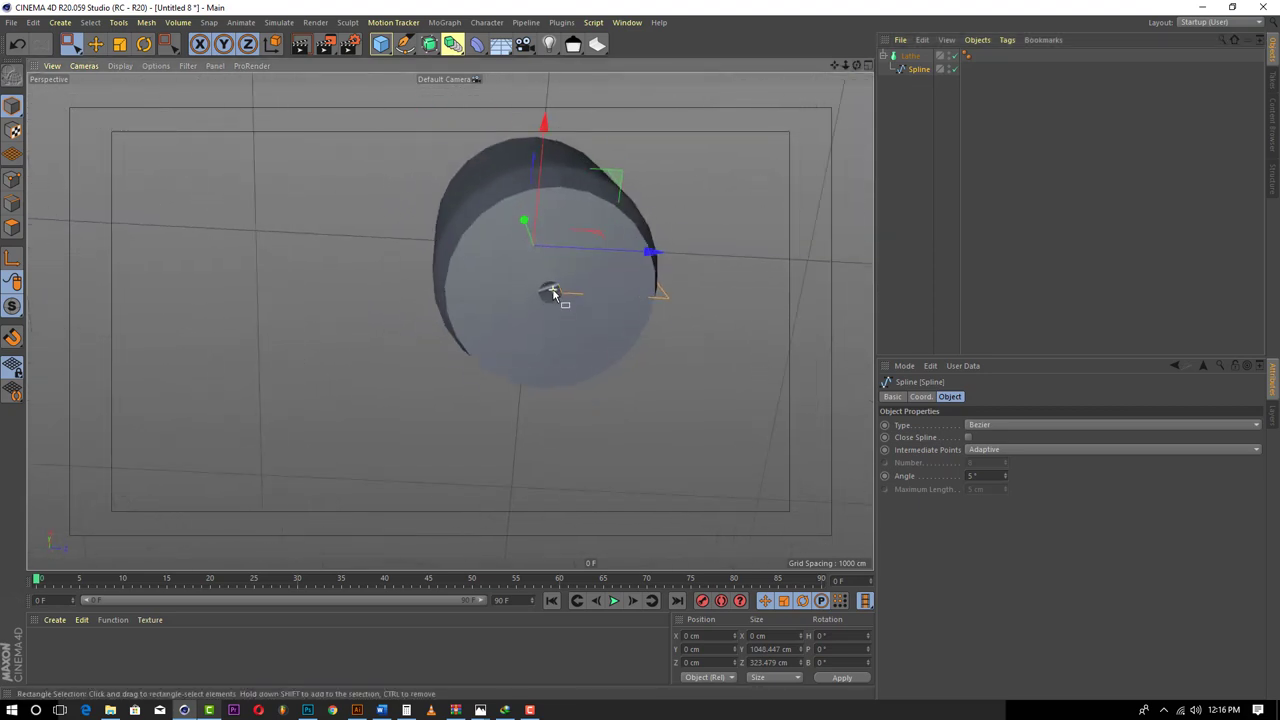
{"action": "scroll", "coordinate": [555, 296], "scroll_direction": "up", "scroll_amount": 3}
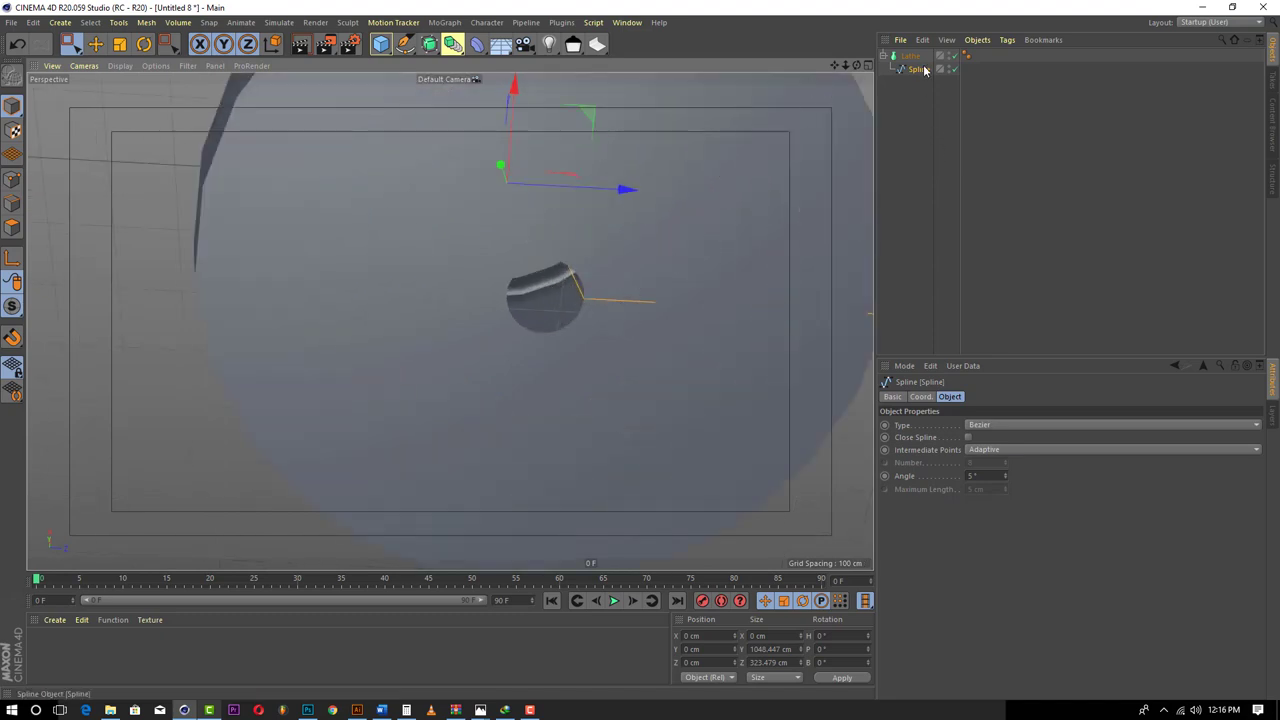
{"action": "left_click", "coordinate": [868, 65]}
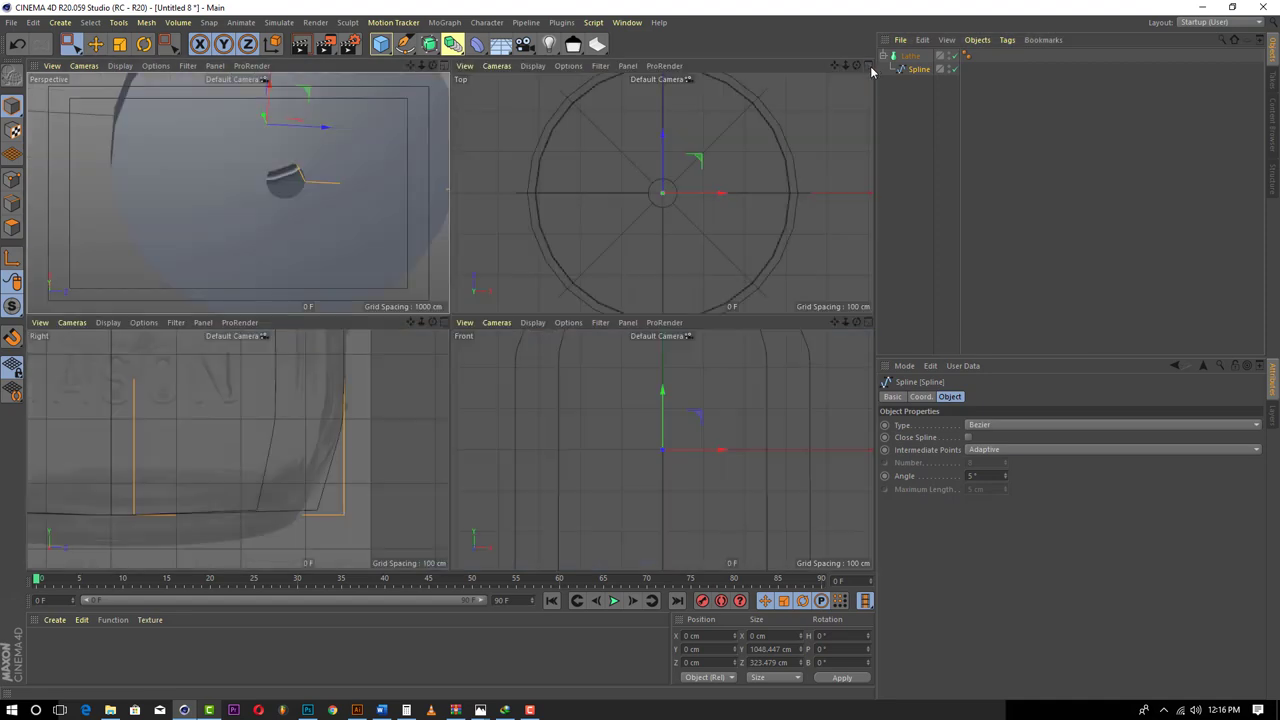
{"action": "left_click", "coordinate": [953, 55]}
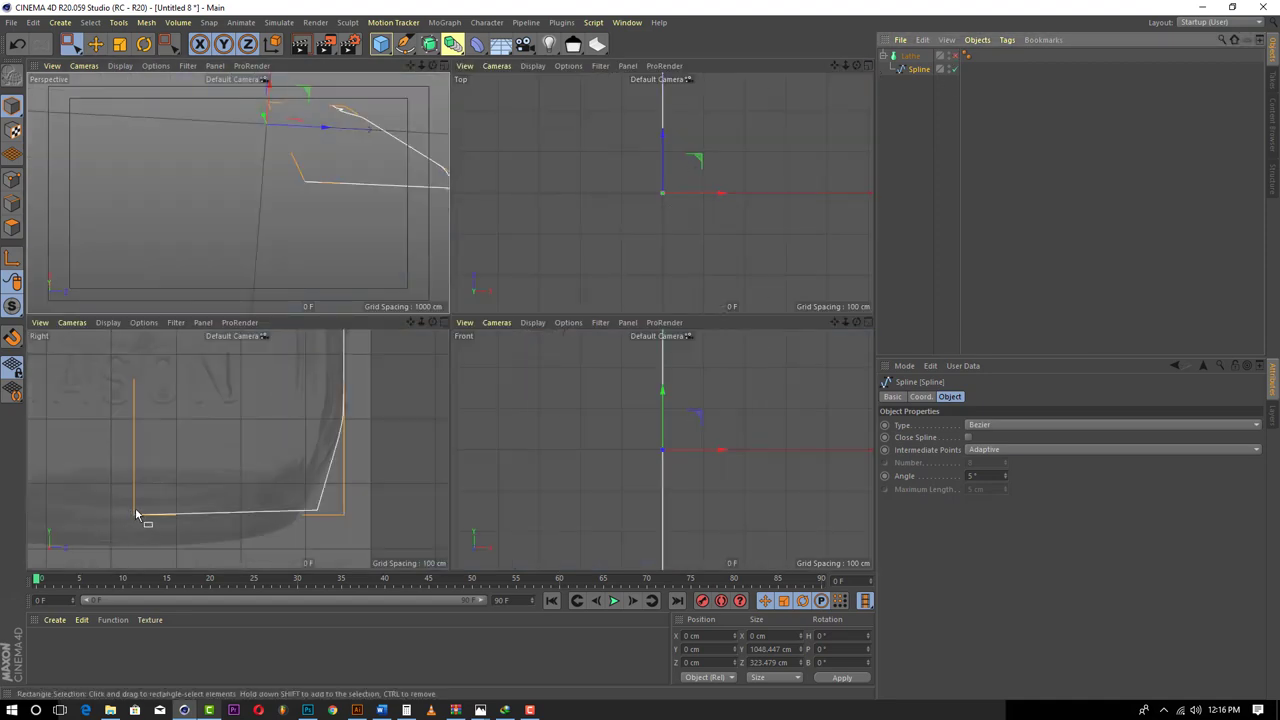
{"action": "left_click", "coordinate": [12, 179]}
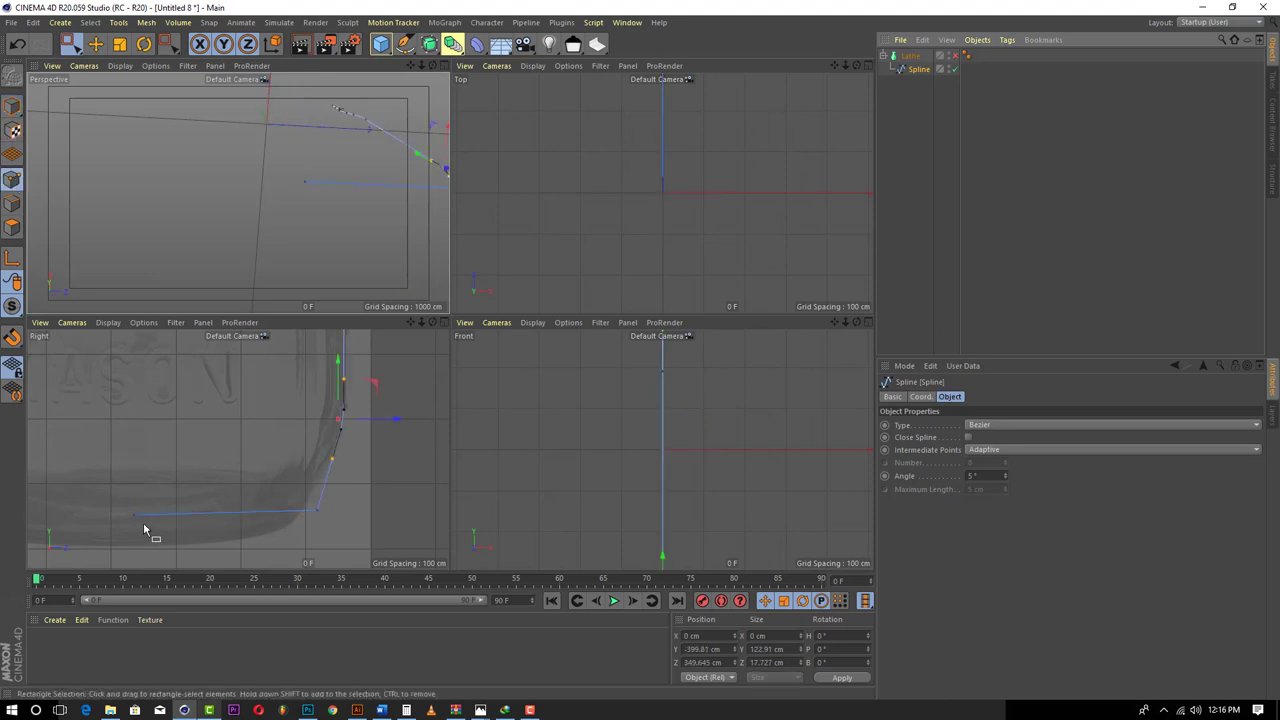
{"action": "left_click_drag", "start_coordinate": [141, 502], "coordinate": [117, 542]}
{"action": "left_click_drag", "start_coordinate": [193, 518], "coordinate": [171, 518]}
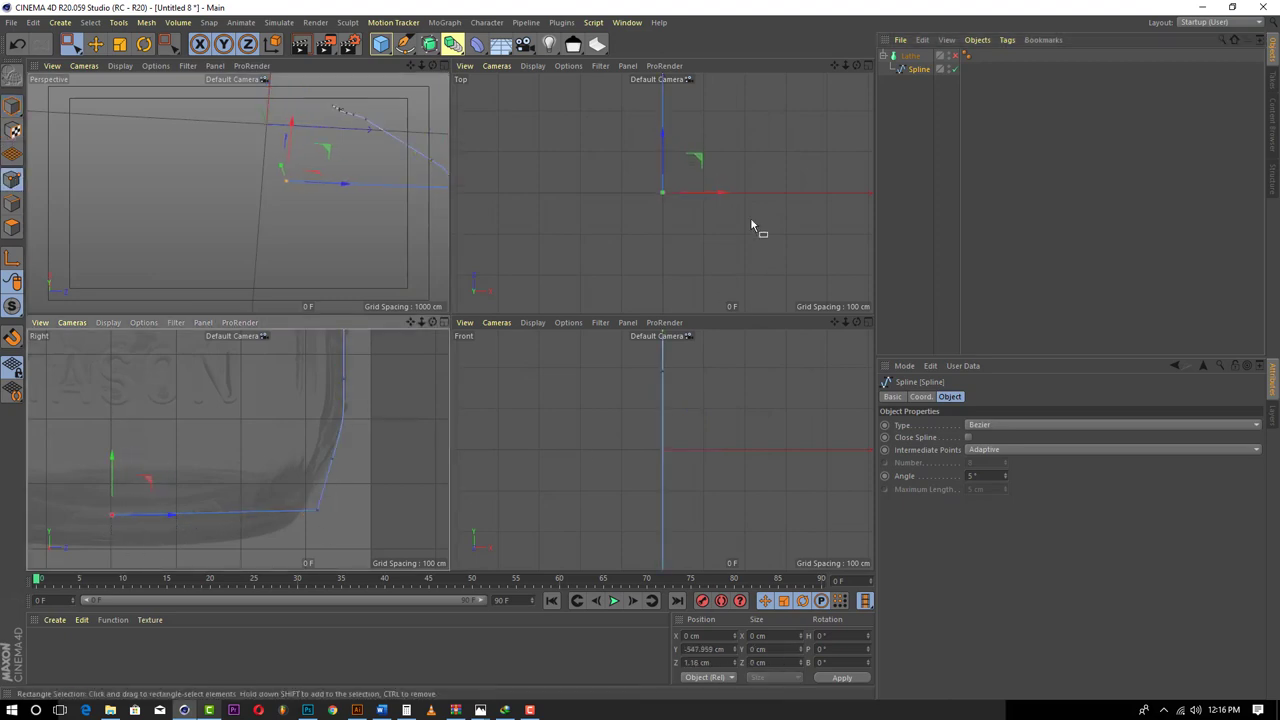
{"action": "left_click", "coordinate": [954, 56]}
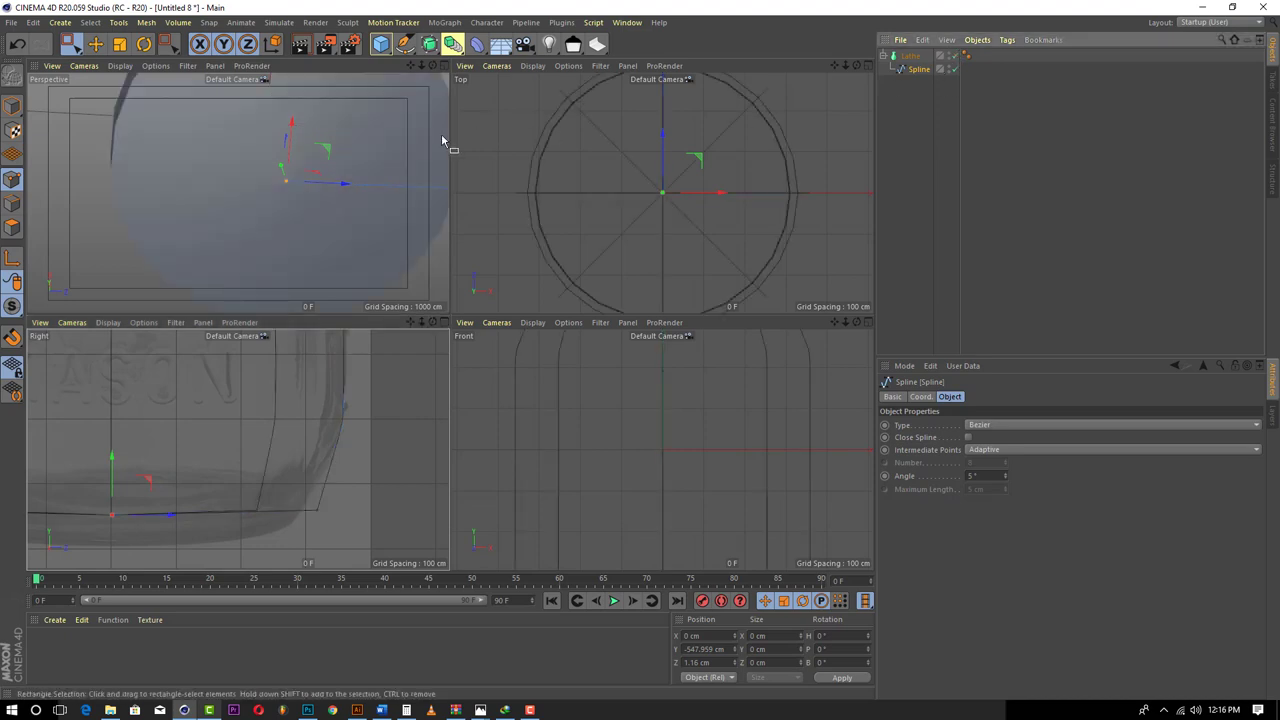
- Display the lathed jar with Gouraud Shading (Lines) in the maximized Perspective view and frame its whole body
{"action": "left_click", "coordinate": [443, 65]}
{"action": "scroll", "coordinate": [568, 237], "scroll_direction": "down", "scroll_amount": 5}
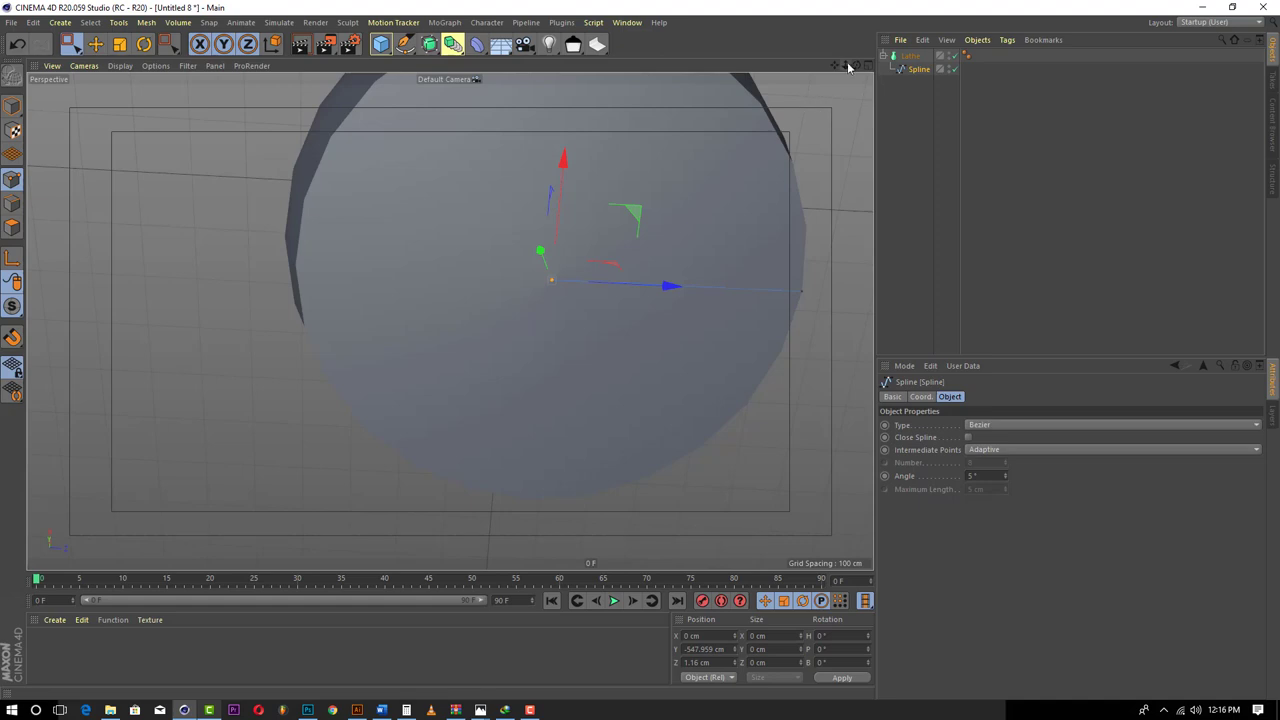
{"action": "left_click_drag", "start_coordinate": [856, 66], "coordinate": [449, 320]}
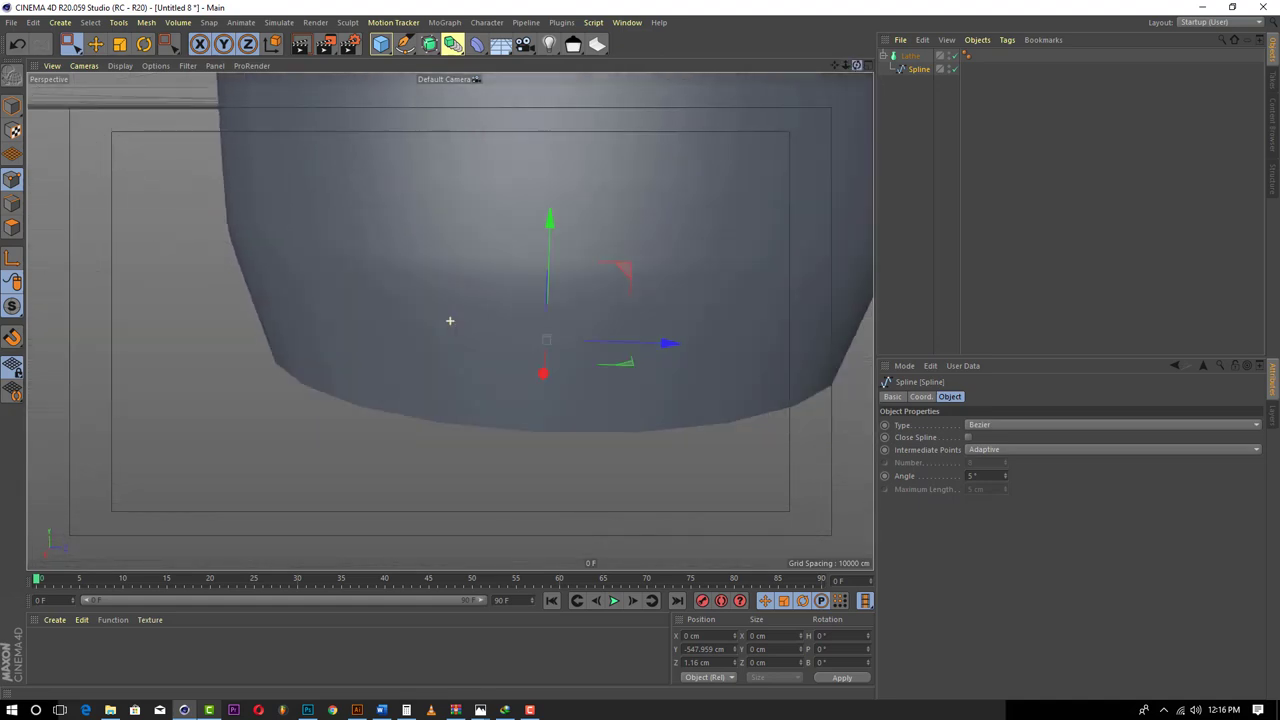
{"action": "left_click", "coordinate": [119, 66]}
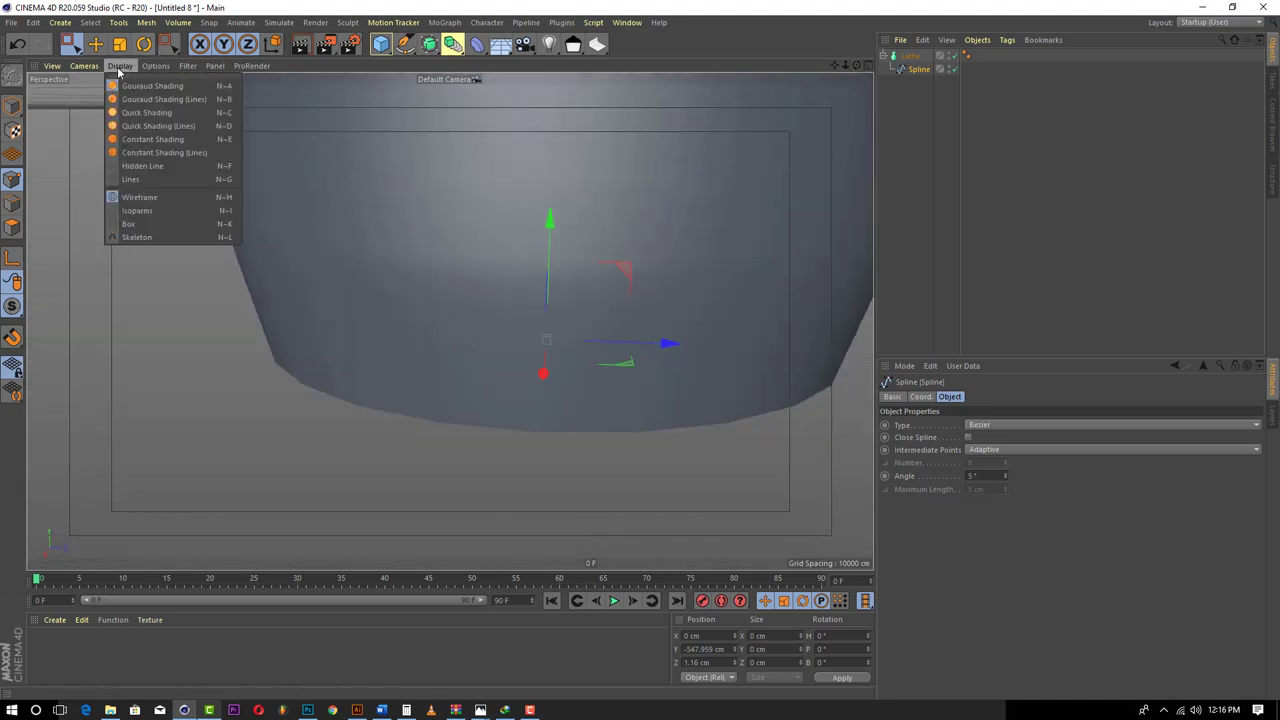
{"action": "left_click", "coordinate": [155, 101]}
{"action": "scroll", "coordinate": [606, 326], "scroll_direction": "down", "scroll_amount": 6}
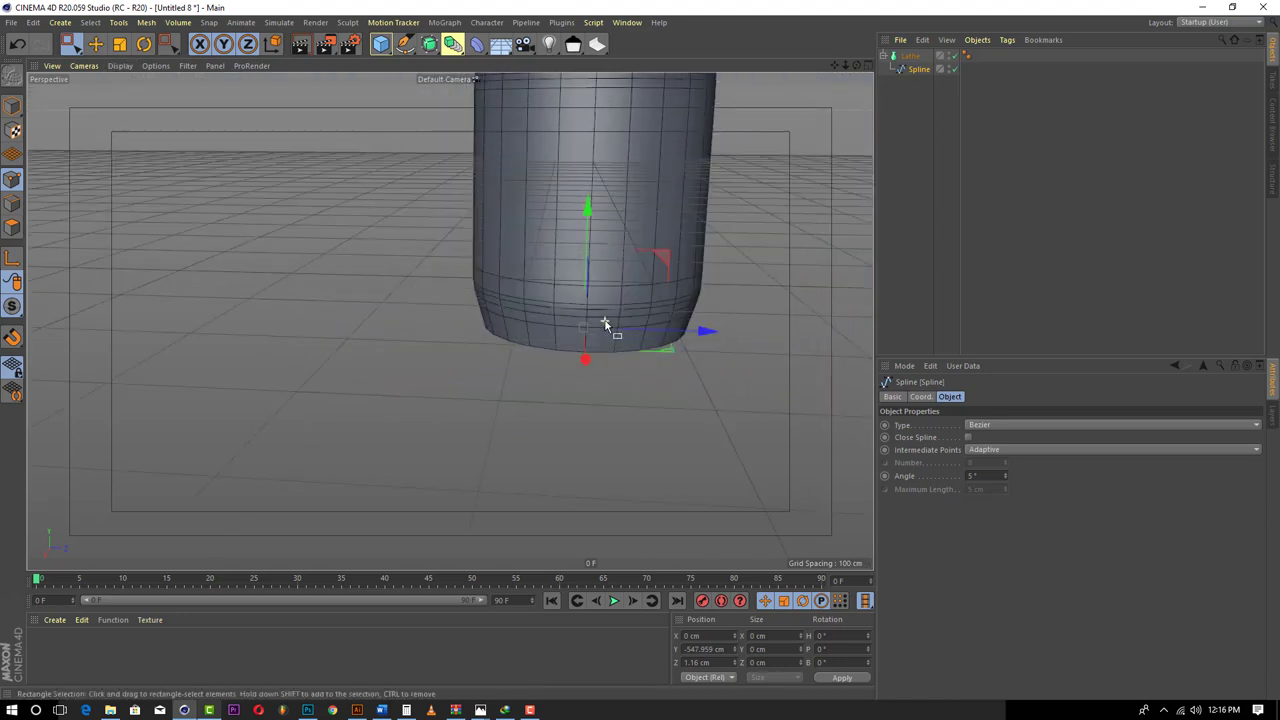
{"action": "left_click_drag", "start_coordinate": [836, 66], "coordinate": [446, 326]}
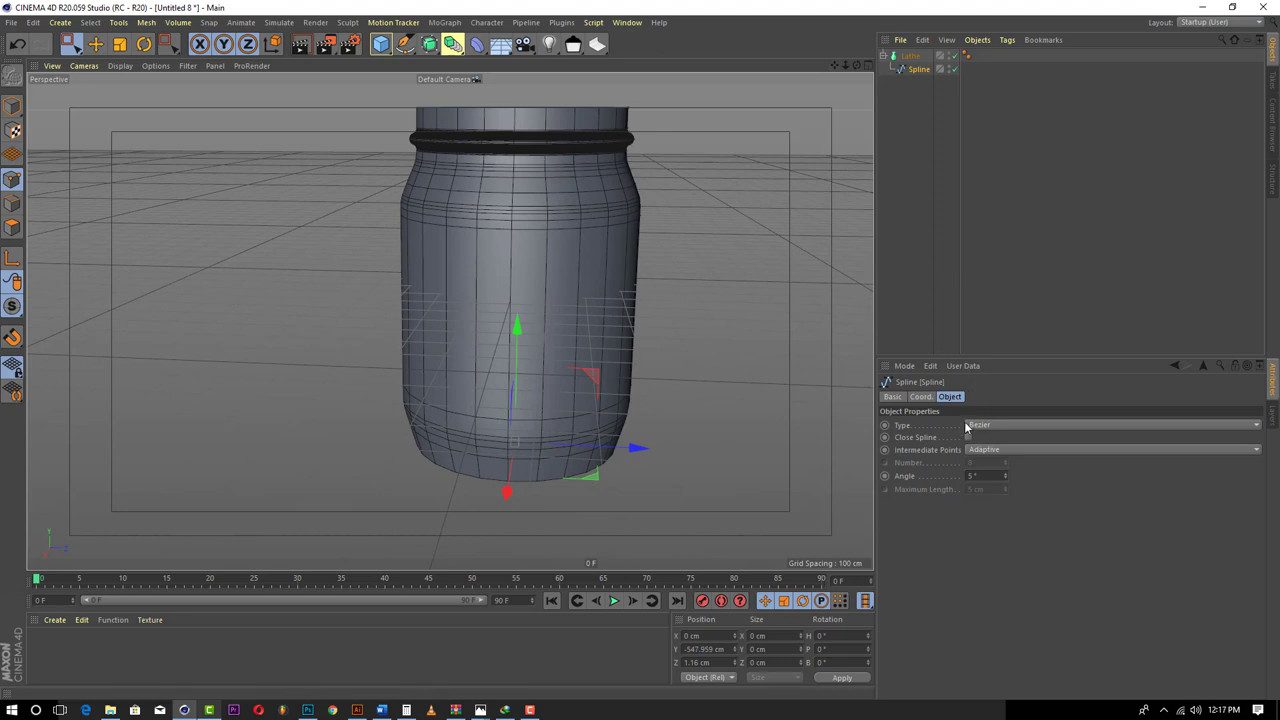
- Set the Lathe's Subdivision to 72 and collapse its hierarchy in the object list
{"action": "left_click", "coordinate": [910, 56]}
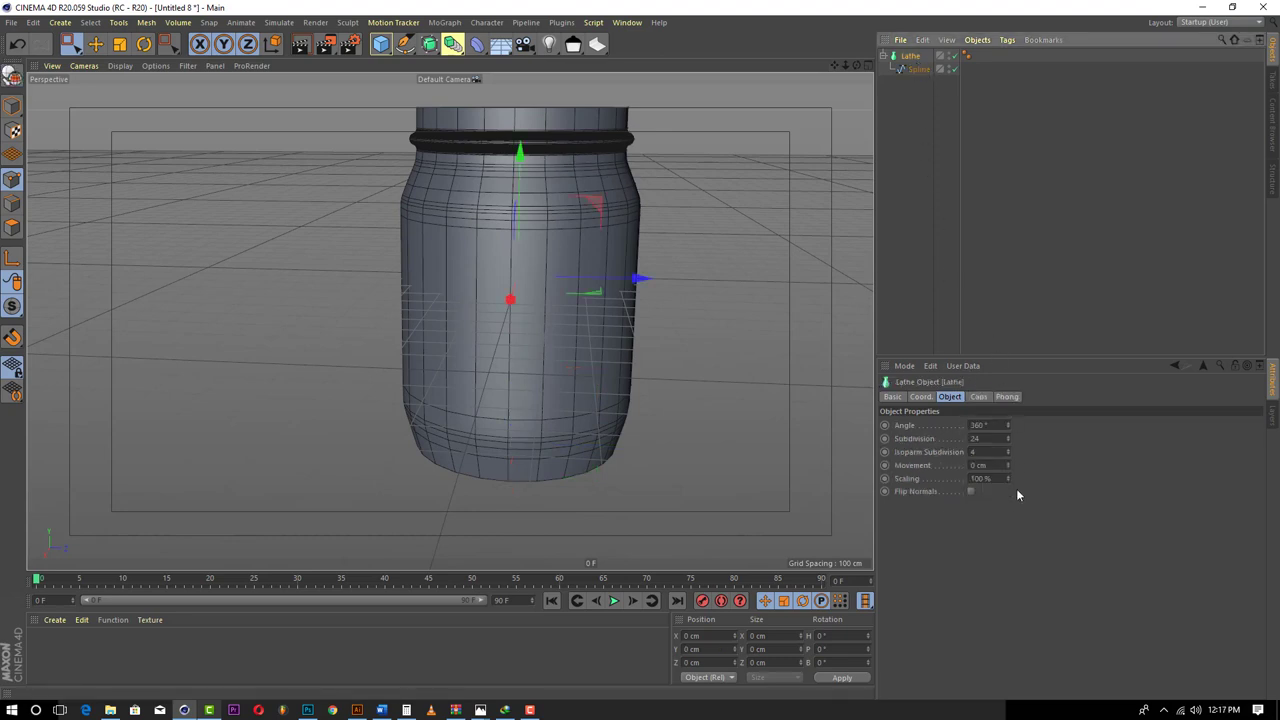
{"action": "left_click", "coordinate": [975, 438]}
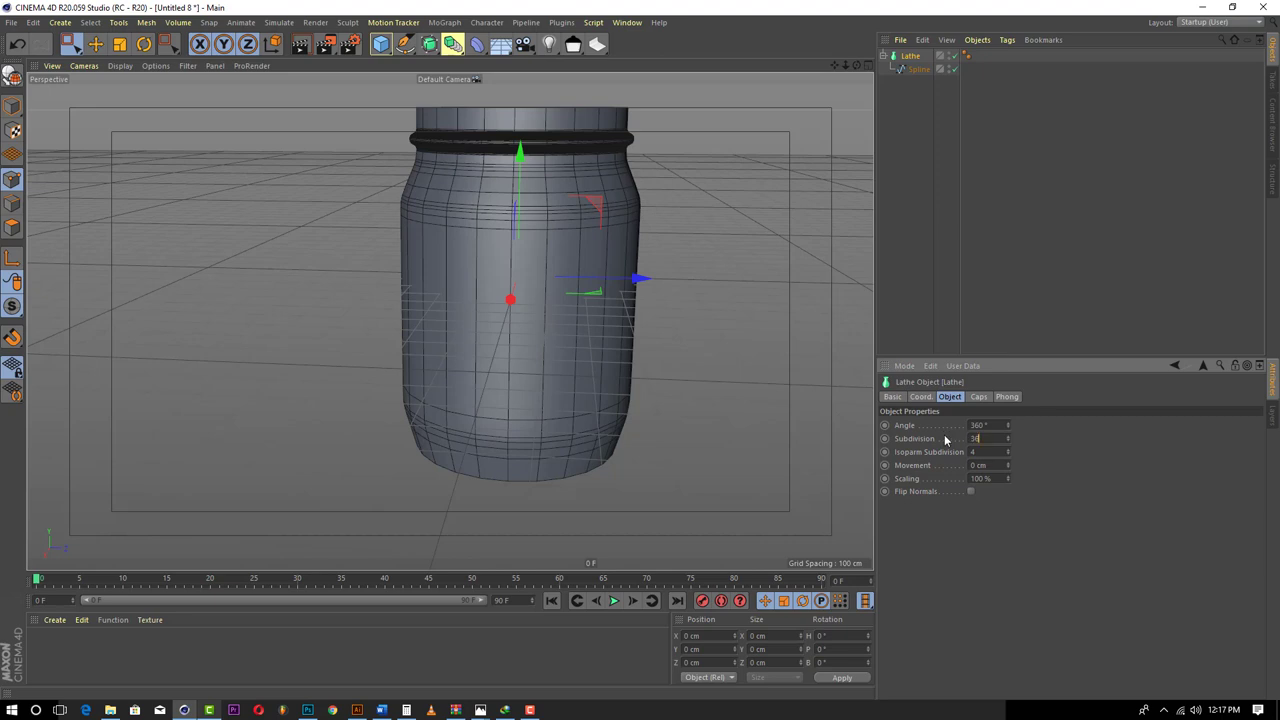
{"action": "type", "text": "36"}
{"action": "key", "text": "Return"}
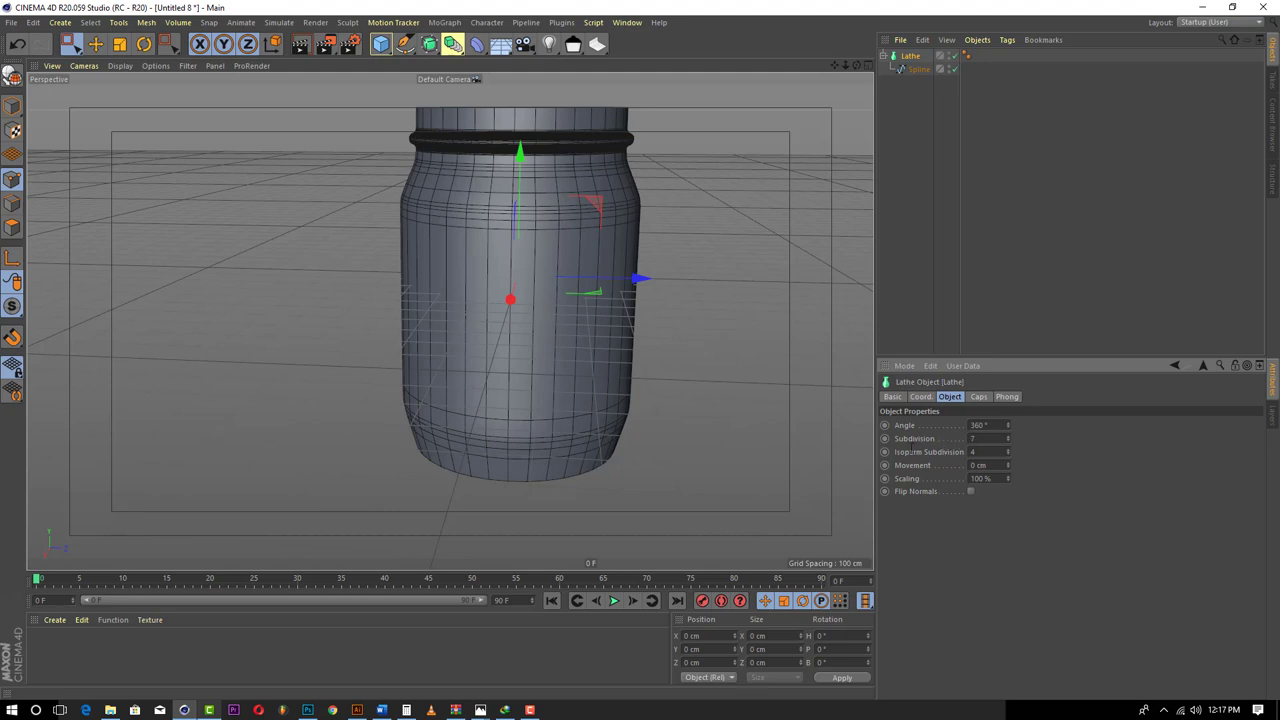
{"action": "type", "text": "72"}
{"action": "key", "text": "Return"}
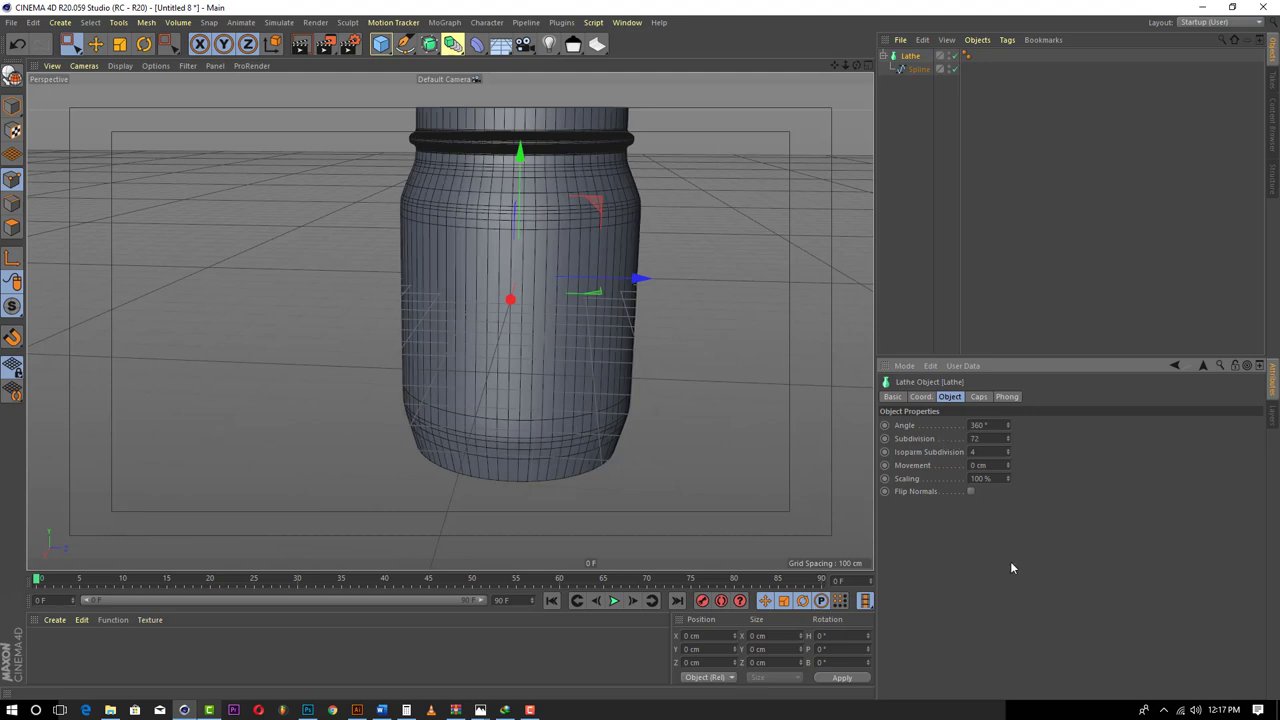
{"action": "left_click", "coordinate": [924, 168]}
{"action": "left_click", "coordinate": [906, 57]}
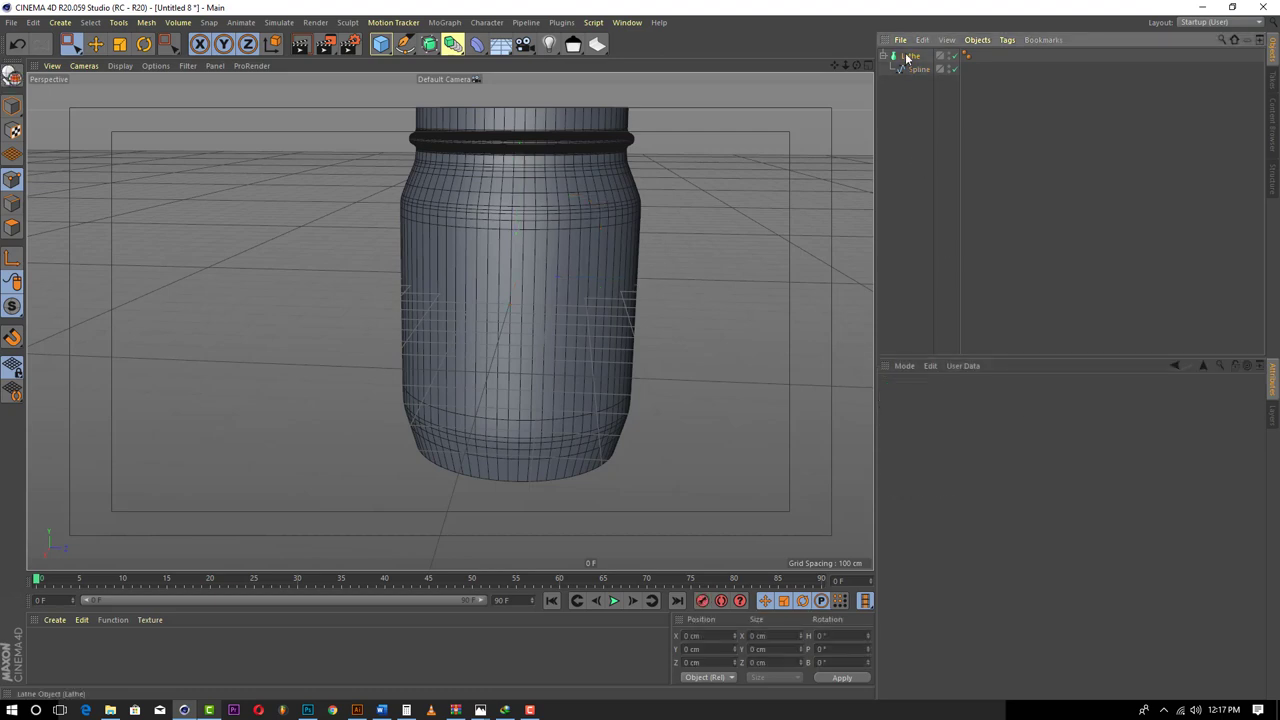
{"action": "left_click", "coordinate": [885, 57]}
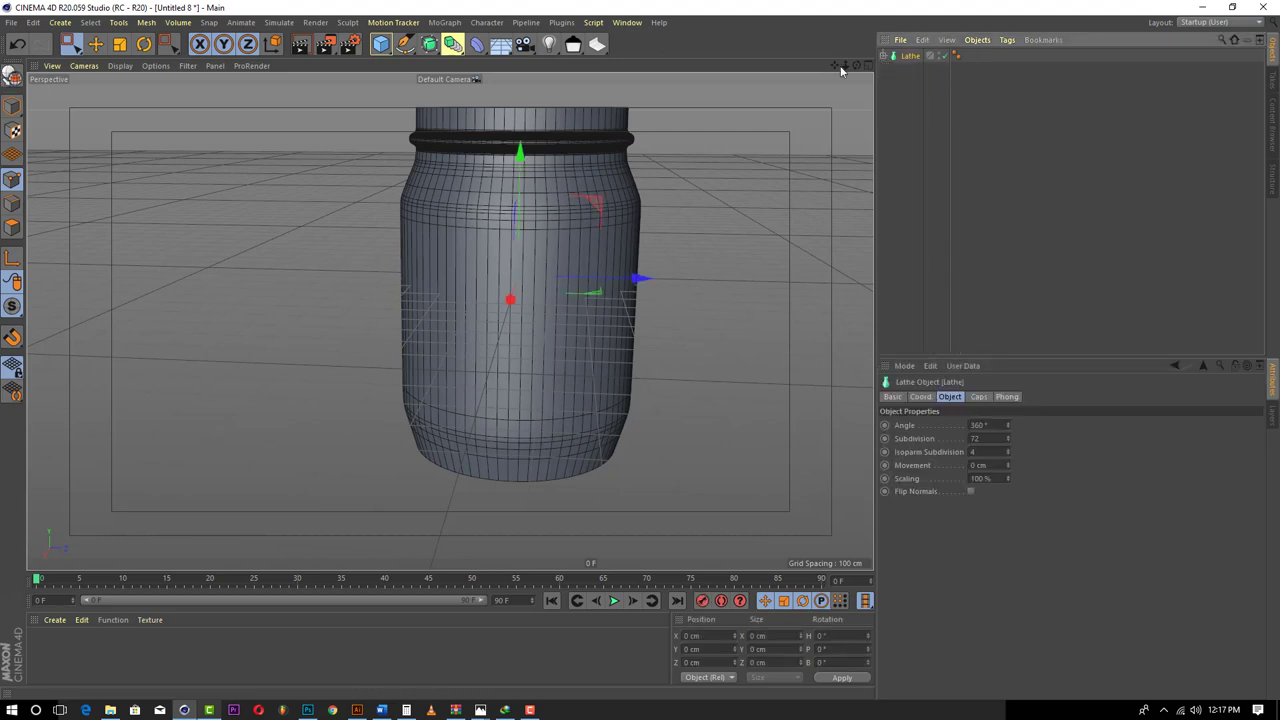
- Duplicate the jar's Lathe as a hidden, disabled copy named "Jar backup"
{"action": "left_click_drag", "start_coordinate": [856, 66], "coordinate": [906, 12]}
{"action": "scroll", "coordinate": [364, 557], "scroll_direction": "up", "scroll_amount": 5}
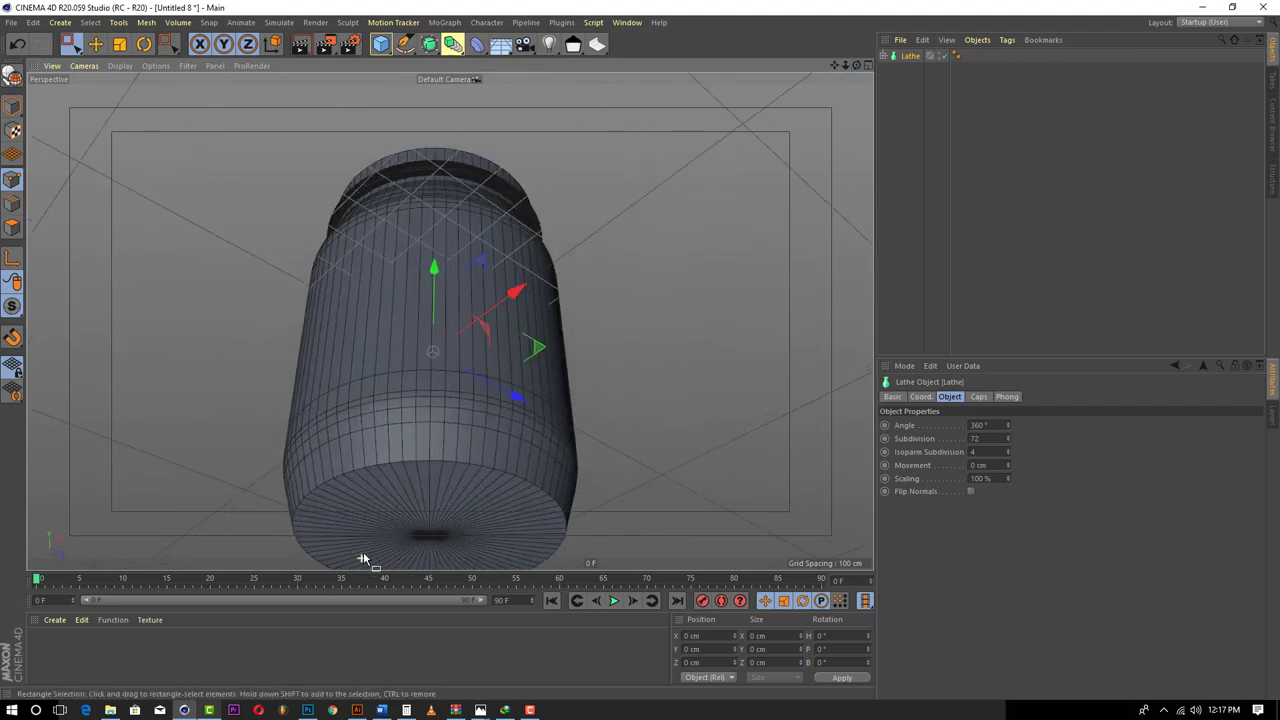
{"action": "scroll", "coordinate": [364, 557], "scroll_direction": "up", "scroll_amount": 4}
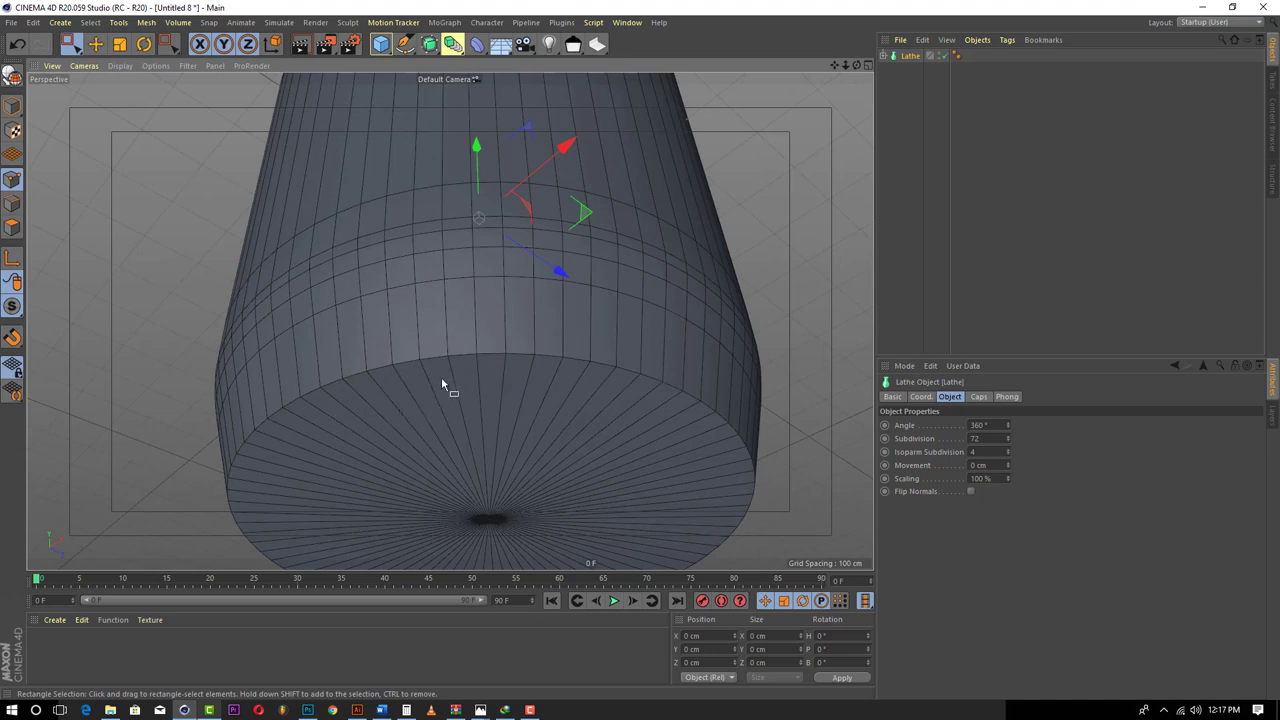
{"action": "left_click", "coordinate": [908, 57]}
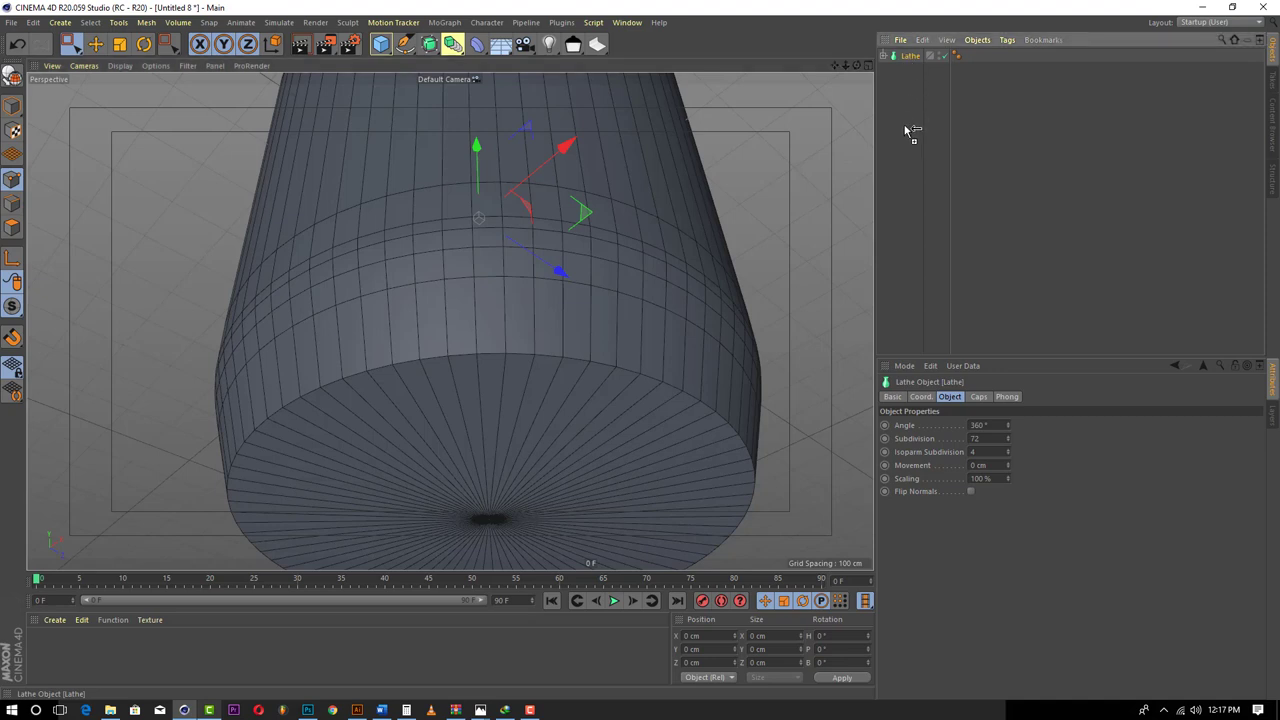
{"action": "left_click_drag", "start_coordinate": [904, 128], "coordinate": [902, 131], "text": "ctrl"}
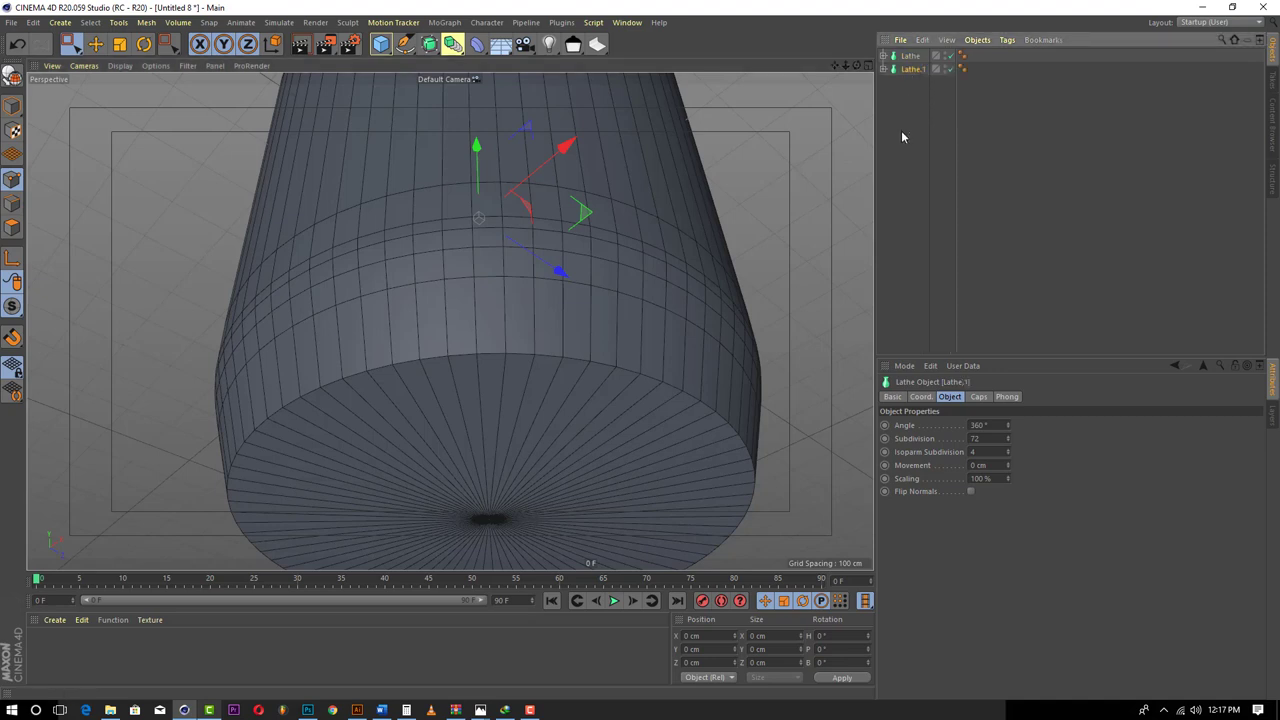
{"action": "double_click", "coordinate": [912, 69]}
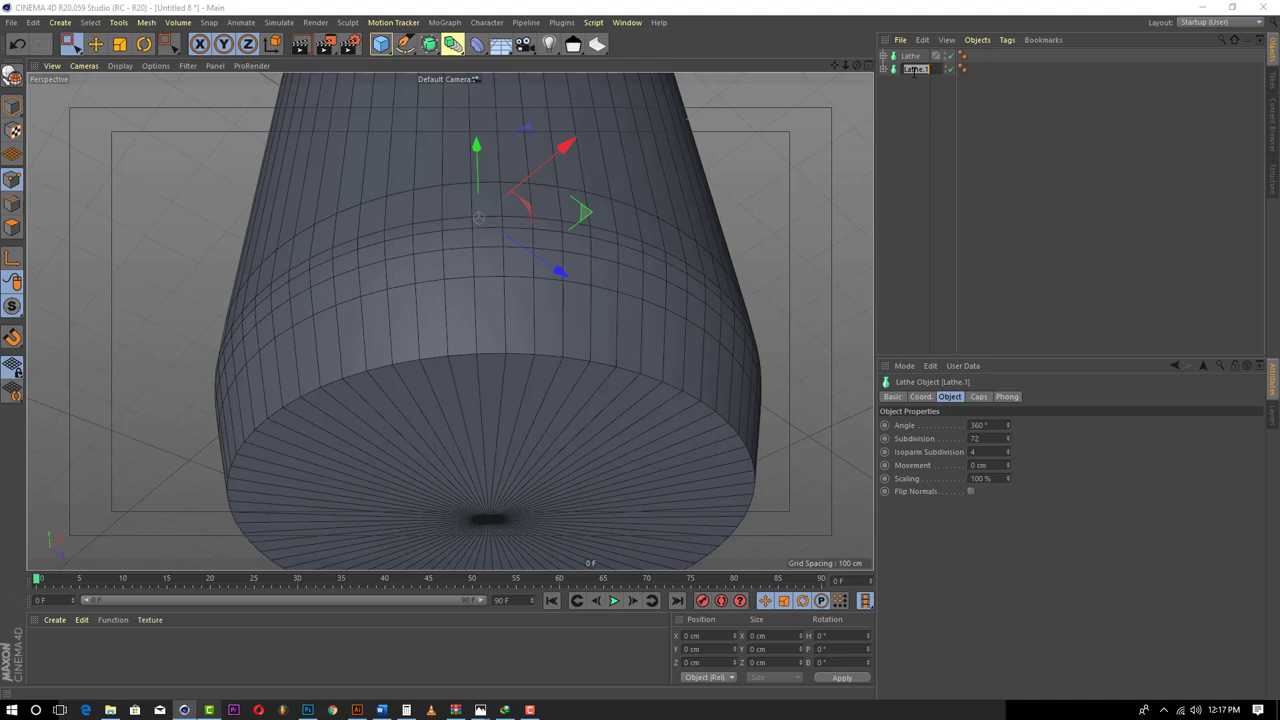
{"action": "type", "text": "l"}
{"action": "key", "text": "Return"}
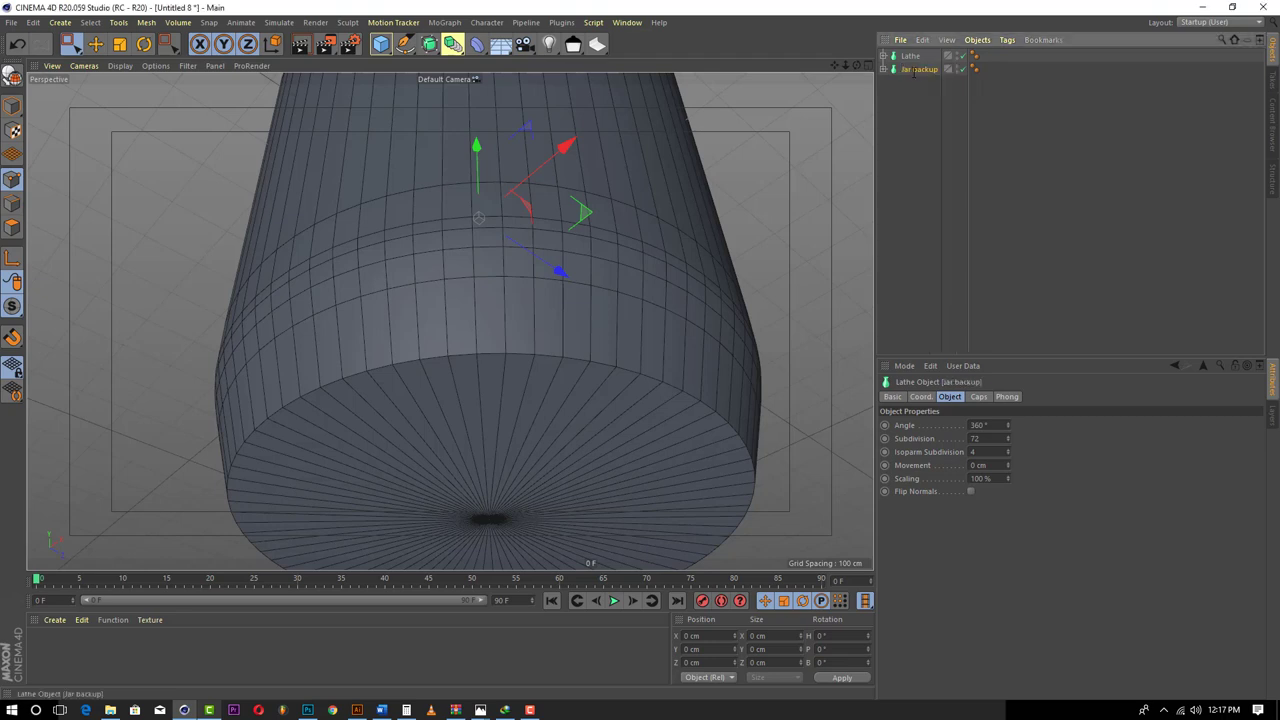
{"action": "left_click", "coordinate": [962, 70]}
- Convert the original Lathe into an editable polygon object, keeping the backup parametric
{"action": "left_click", "coordinate": [914, 56]}
{"action": "left_click", "coordinate": [884, 56]}
{"action": "left_click", "coordinate": [917, 69]}
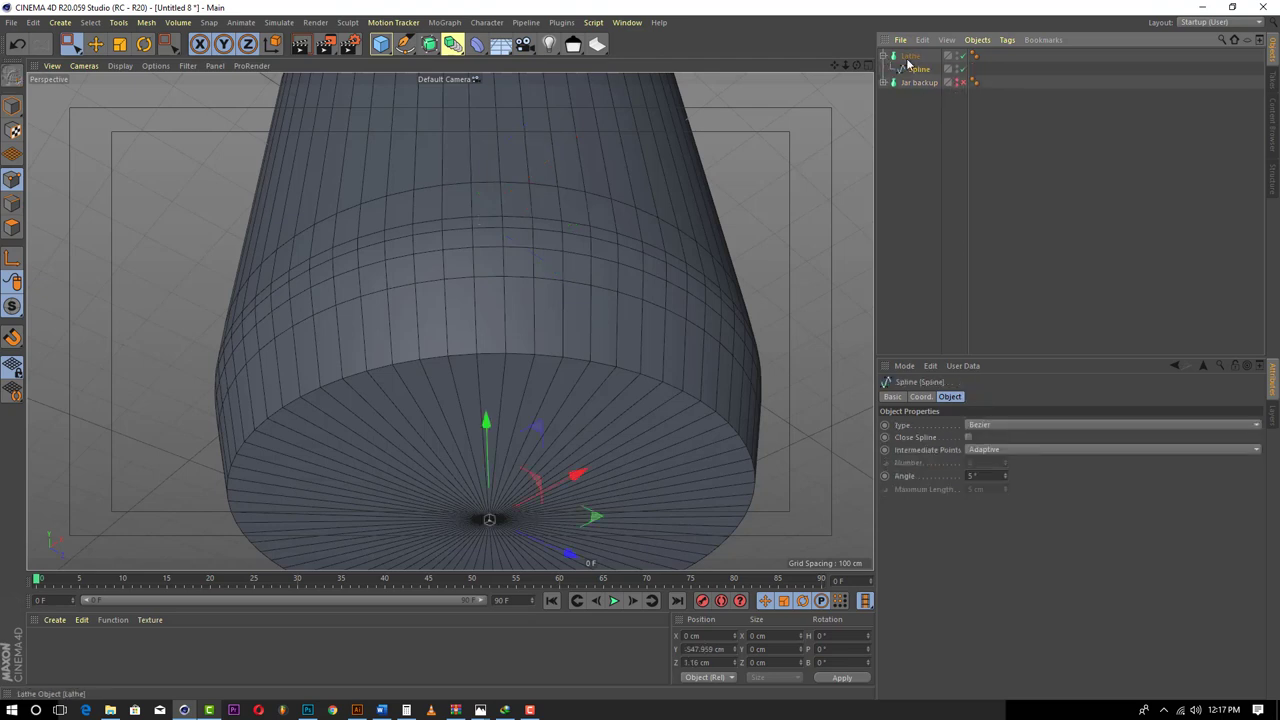
{"action": "left_click", "coordinate": [910, 56]}
{"action": "left_click", "coordinate": [884, 56]}
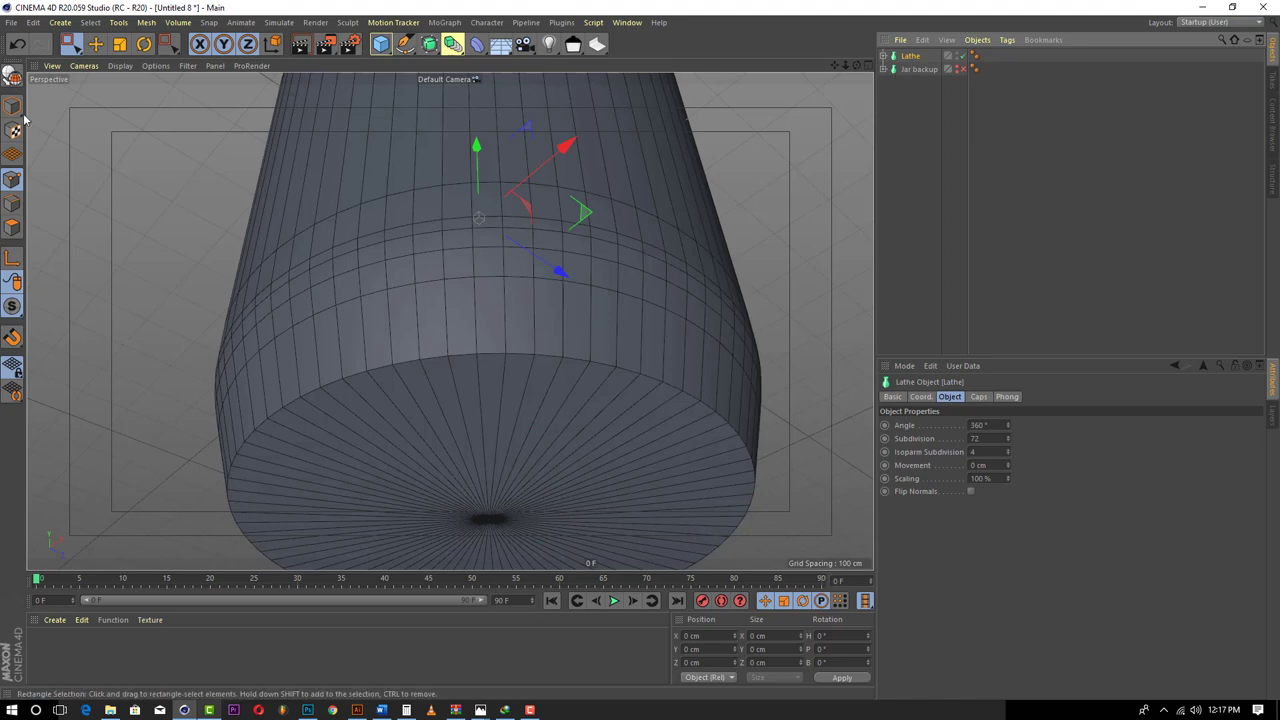
{"action": "left_click", "coordinate": [13, 82]}
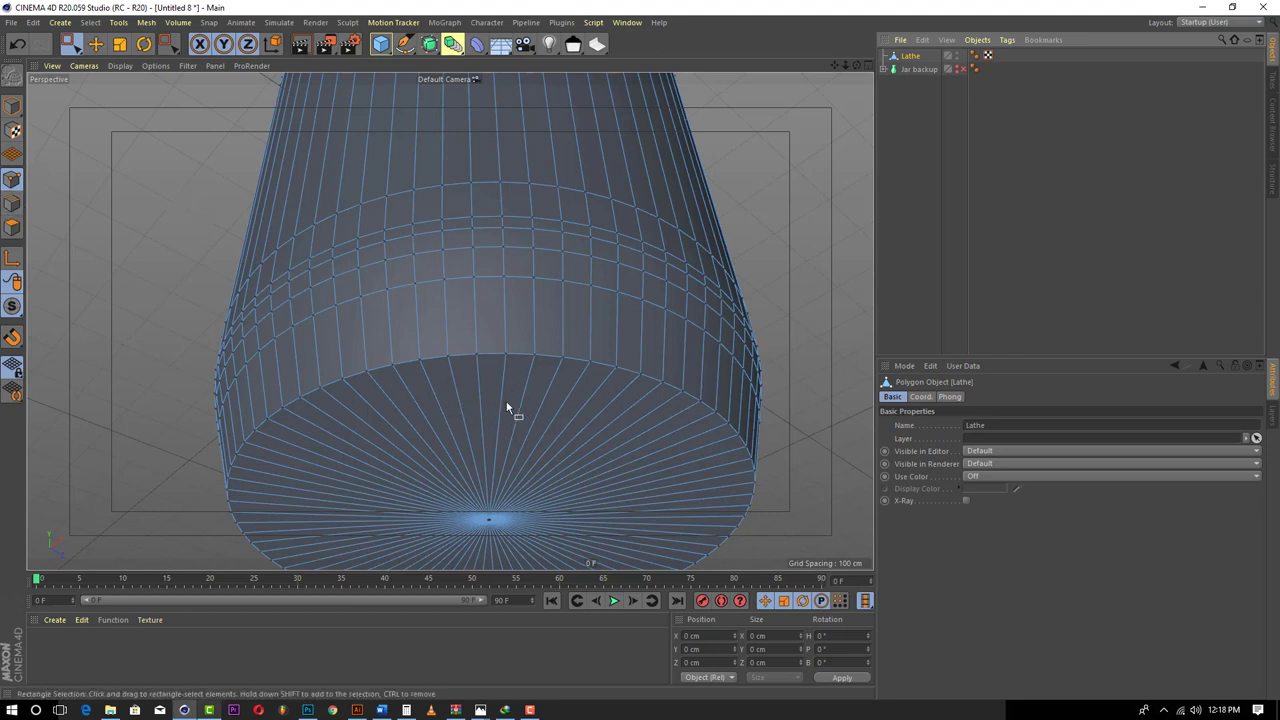
- Select the edge loop around the outer rim of the jar's base with Loop Selection in Edge mode
{"action": "left_click", "coordinate": [19, 204]}
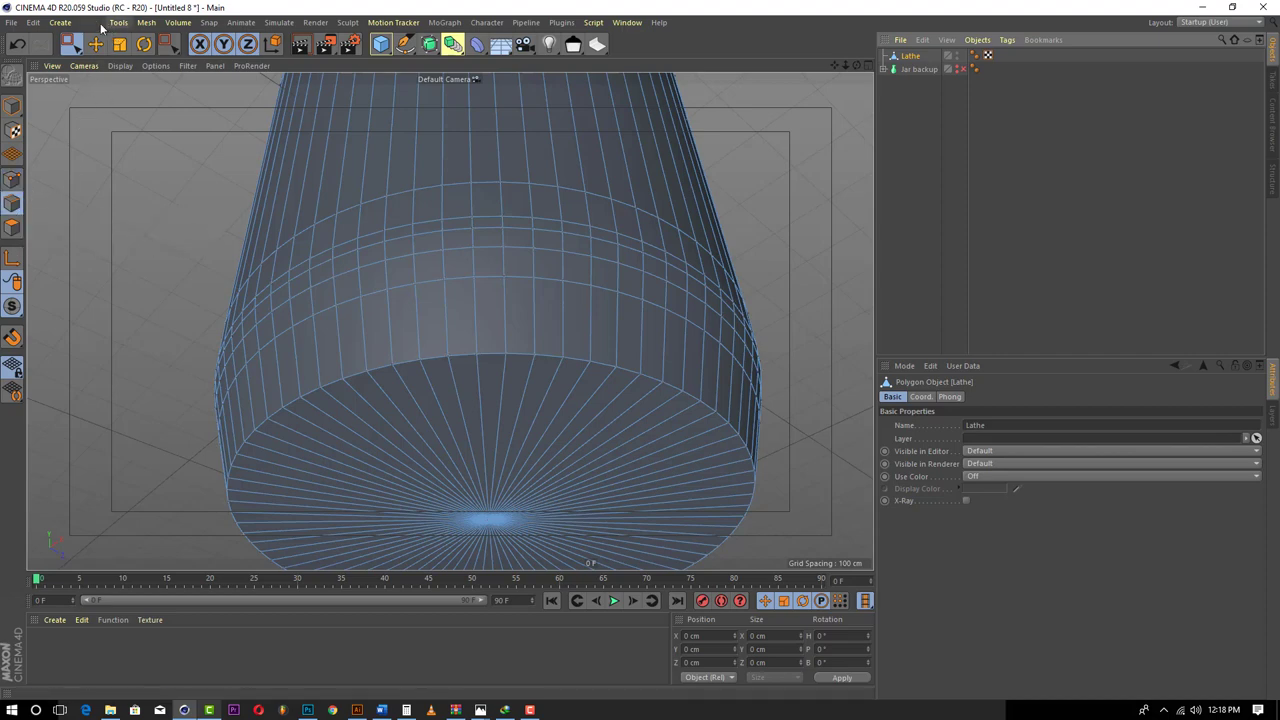
{"action": "left_click", "coordinate": [100, 24]}
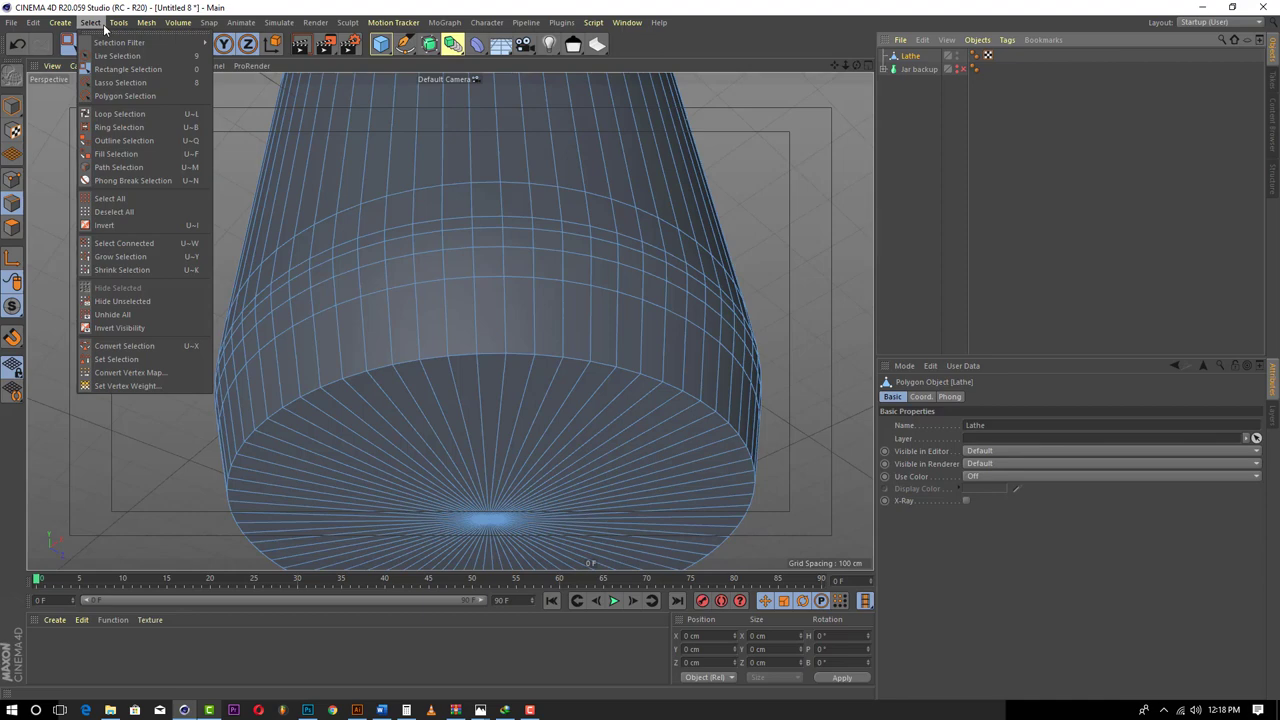
{"action": "left_click", "coordinate": [95, 23]}
{"action": "left_click", "coordinate": [118, 22]}
{"action": "mouse_move", "coordinate": [90, 22]}
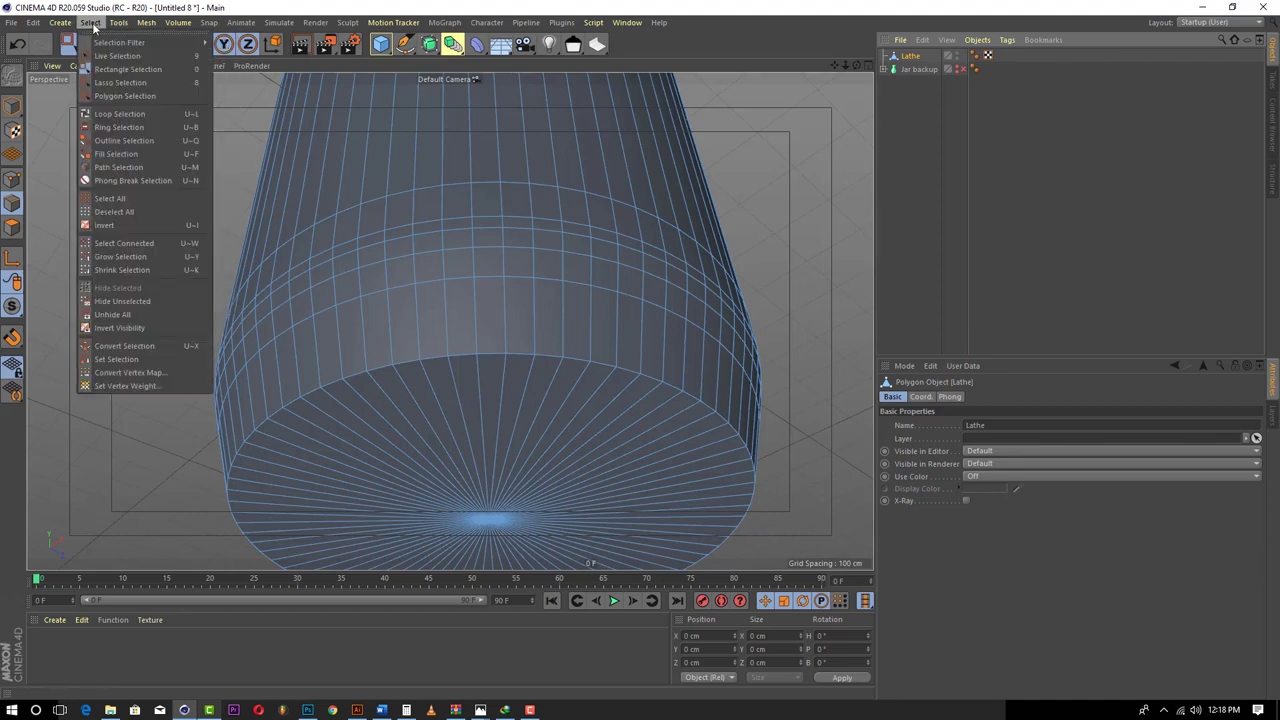
{"action": "left_click", "coordinate": [116, 114]}
{"action": "left_click", "coordinate": [463, 357]}
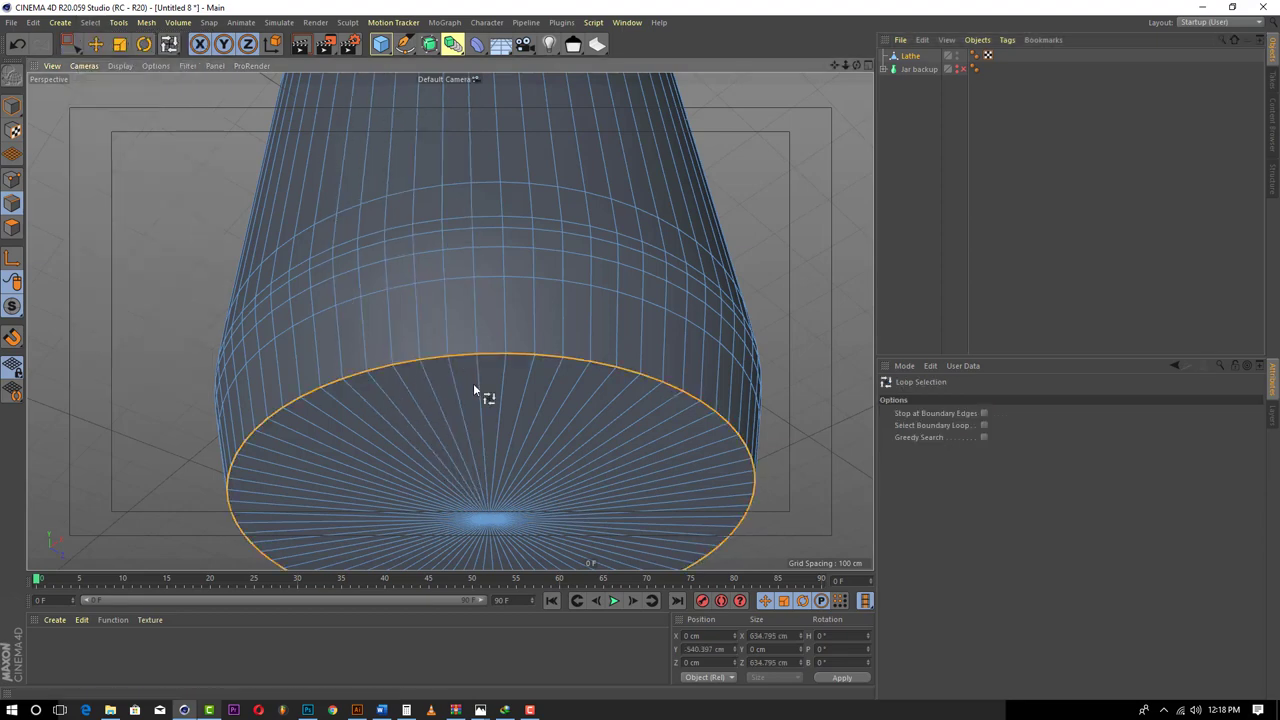
- Bevel the selected base edge loop with an offset of about 42.9 cm and a subdivision of 5
{"action": "left_click_drag", "start_coordinate": [857, 64], "coordinate": [857, 110]}
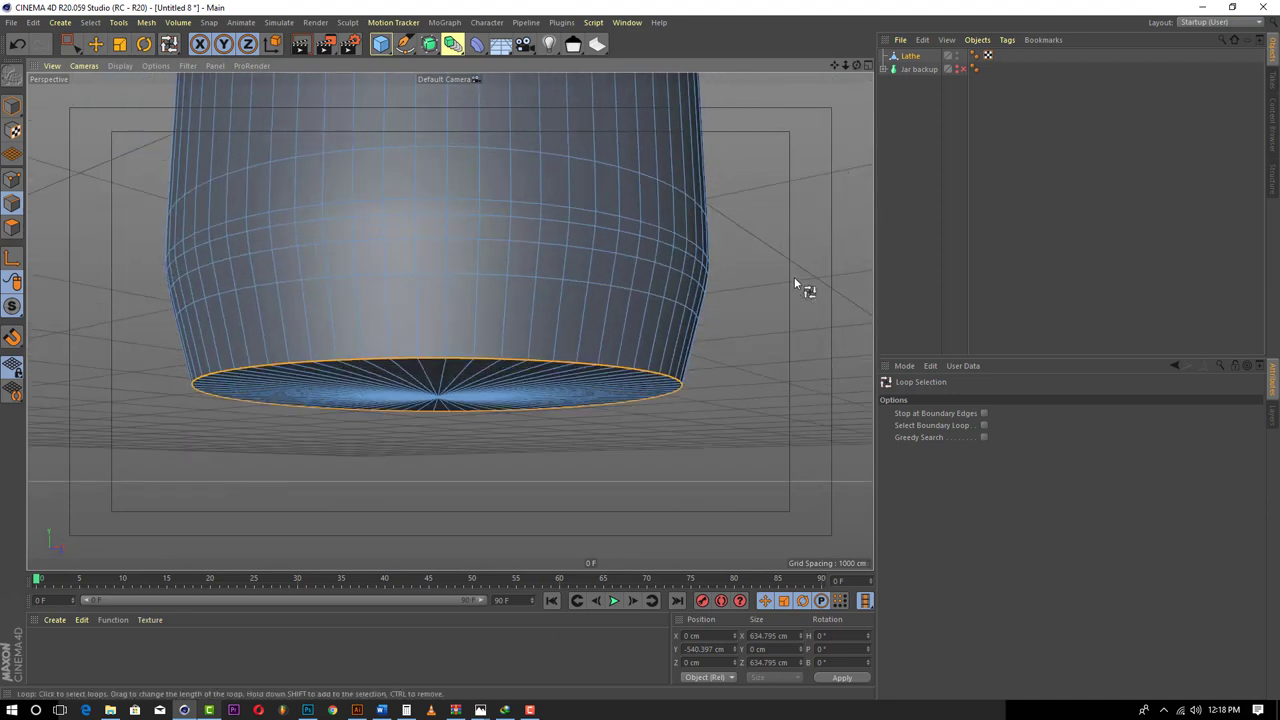
{"action": "right_click", "coordinate": [754, 352]}
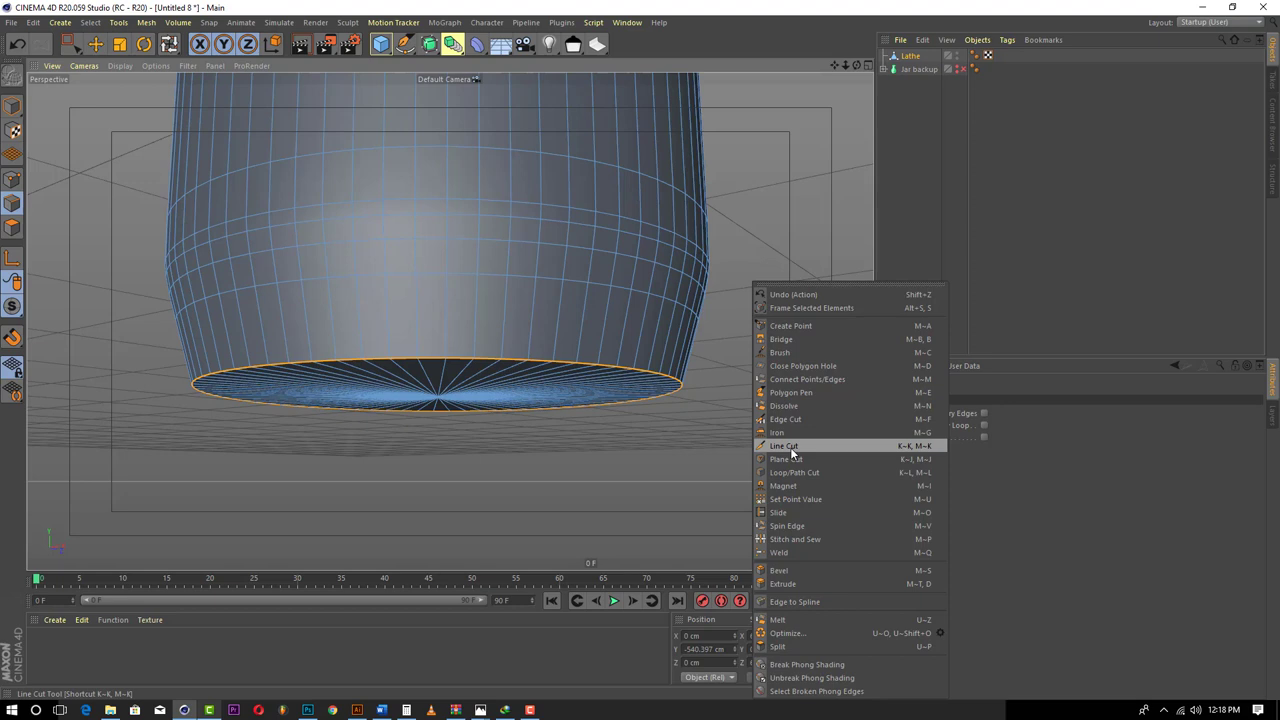
{"action": "left_click", "coordinate": [778, 570]}
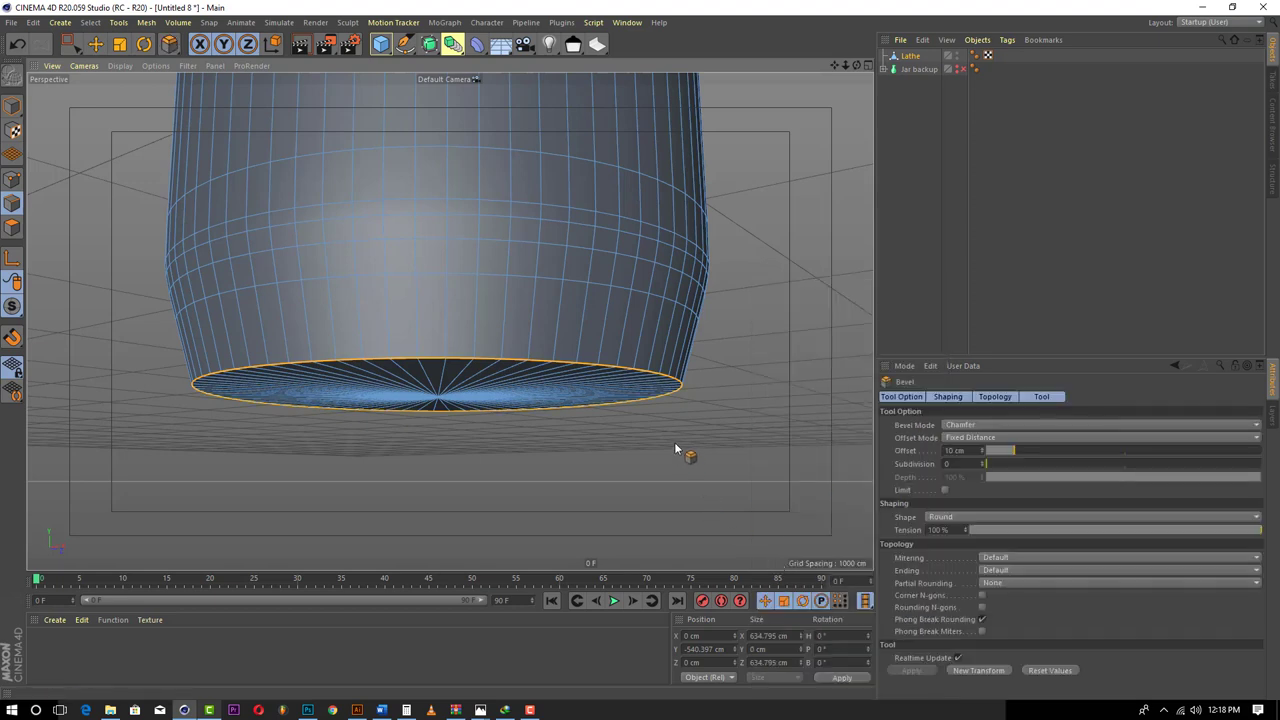
{"action": "left_click_drag", "start_coordinate": [640, 450], "coordinate": [760, 450]}
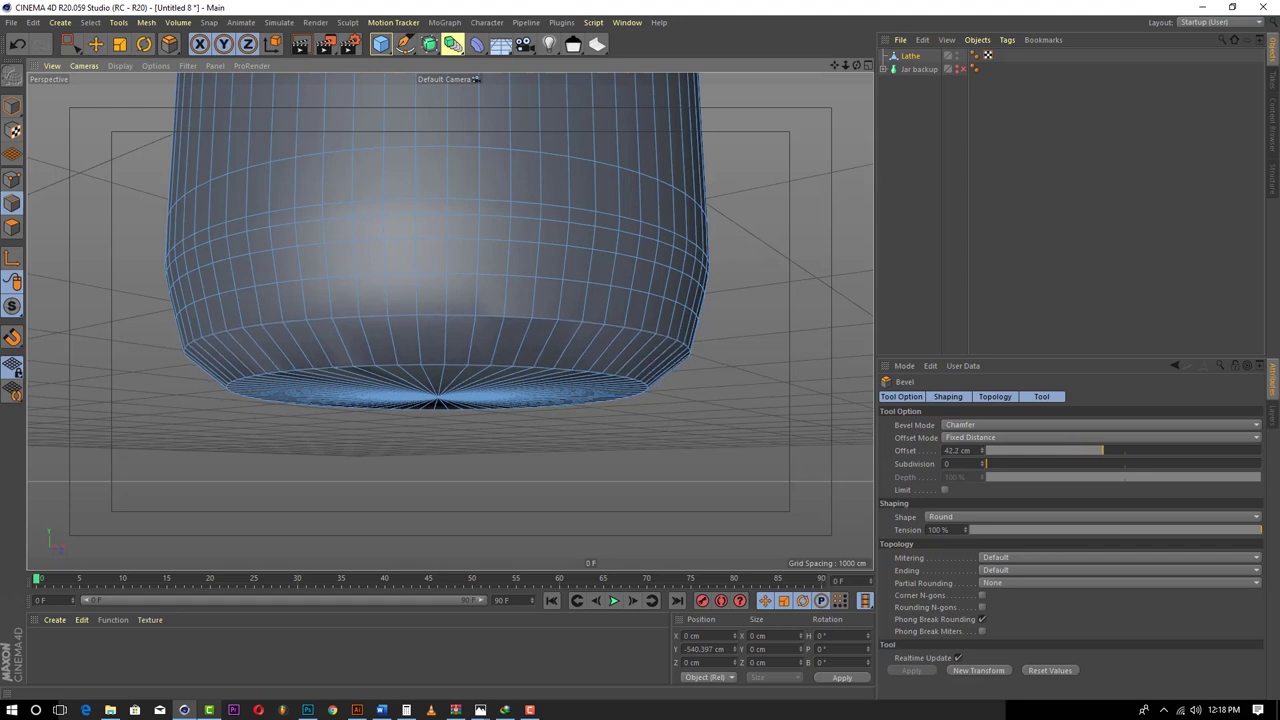
{"action": "left_click_drag", "start_coordinate": [706, 300], "coordinate": [708, 300]}
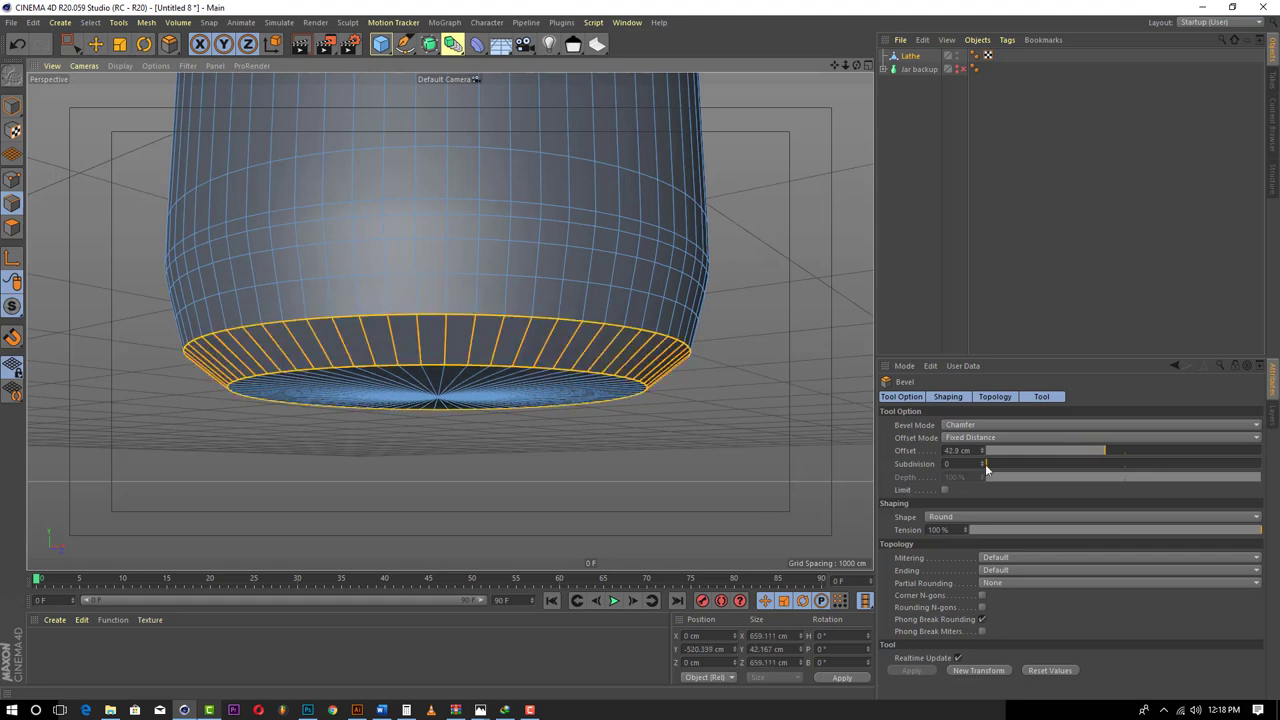
{"action": "left_click_drag", "start_coordinate": [986, 466], "coordinate": [1055, 466]}
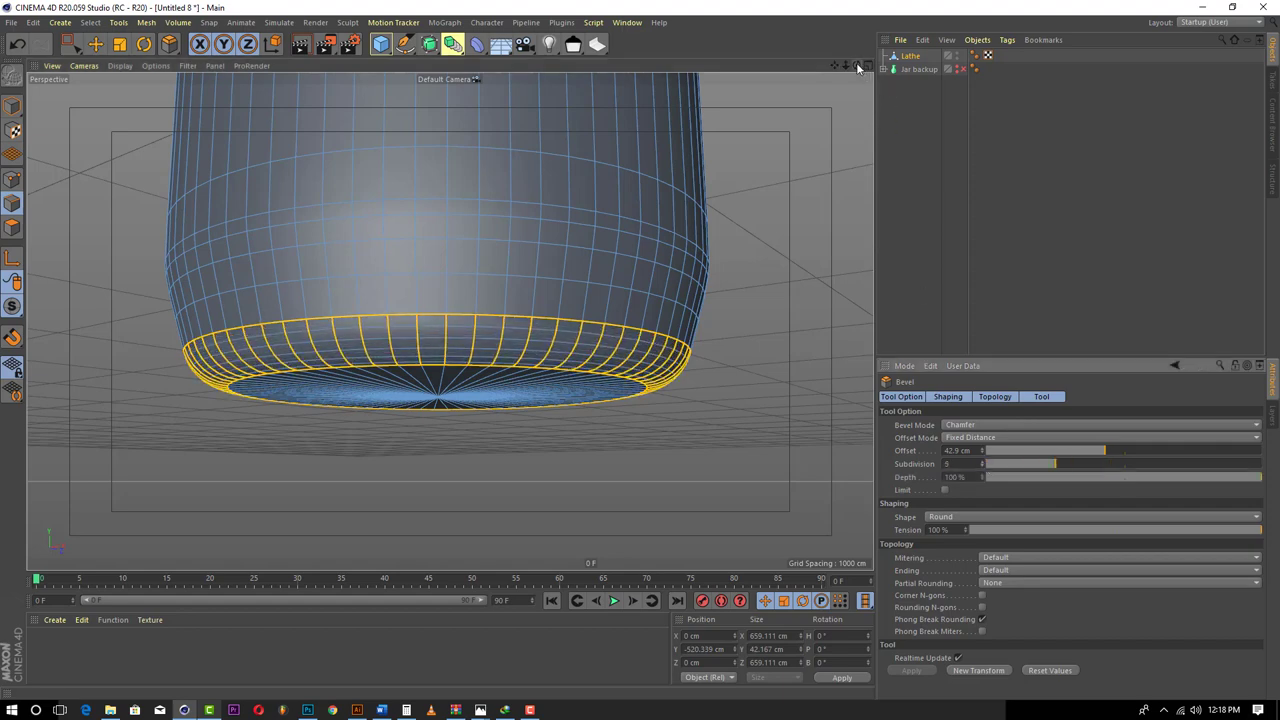
- Raise the base bevel's subdivision to 18 and deselect the jar
{"action": "left_click_drag", "start_coordinate": [857, 66], "coordinate": [861, 100]}
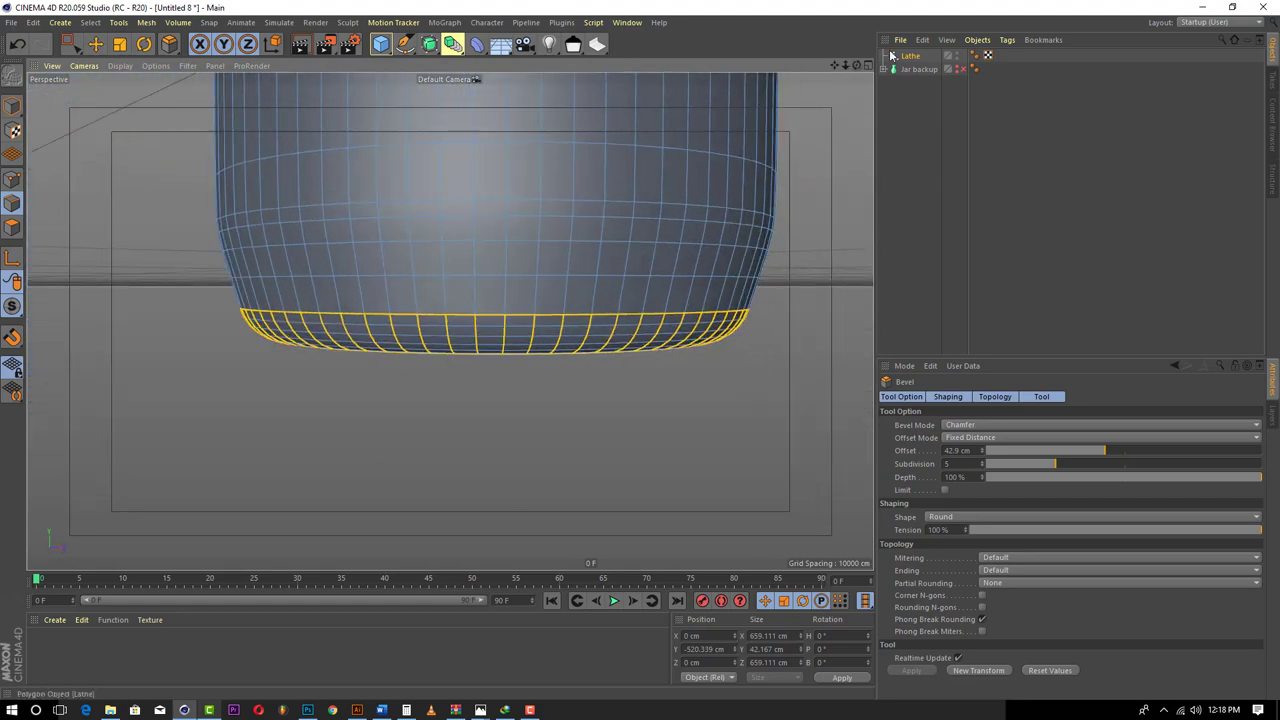
{"action": "left_click_drag", "start_coordinate": [857, 68], "coordinate": [972, 363]}
{"action": "left_click_drag", "start_coordinate": [982, 464], "coordinate": [1024, 464]}
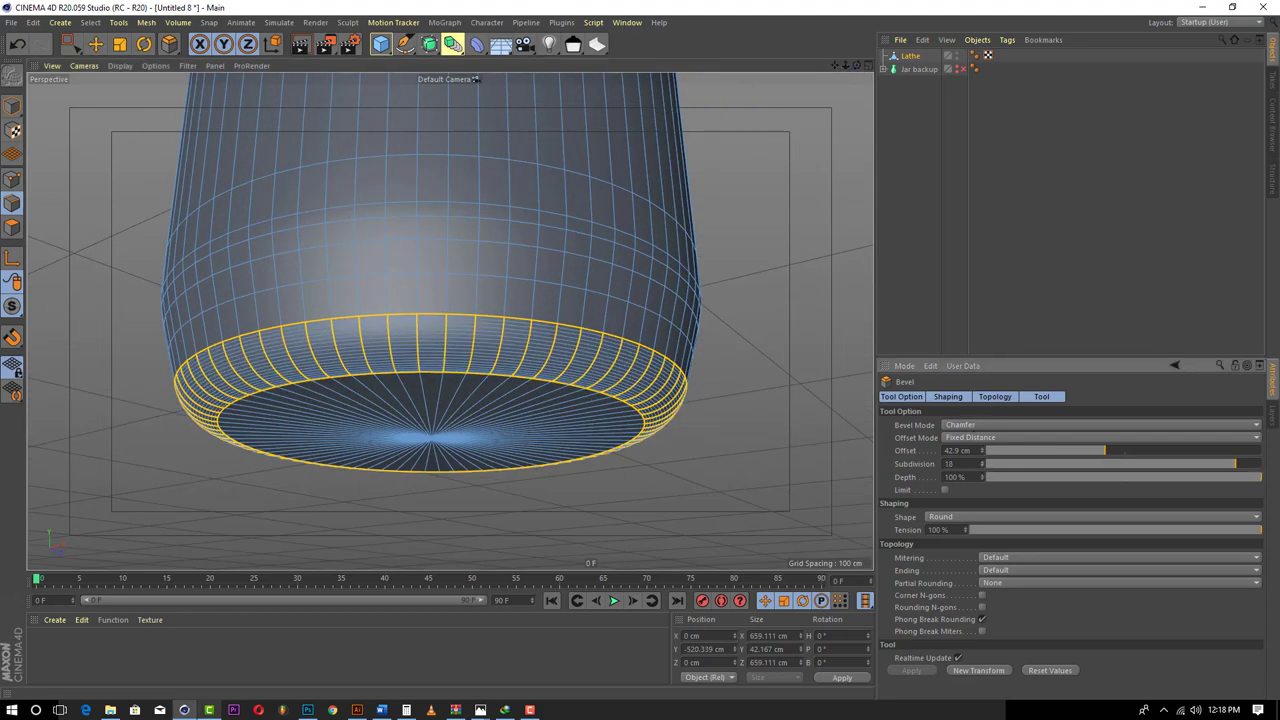
{"action": "left_click", "coordinate": [916, 180]}
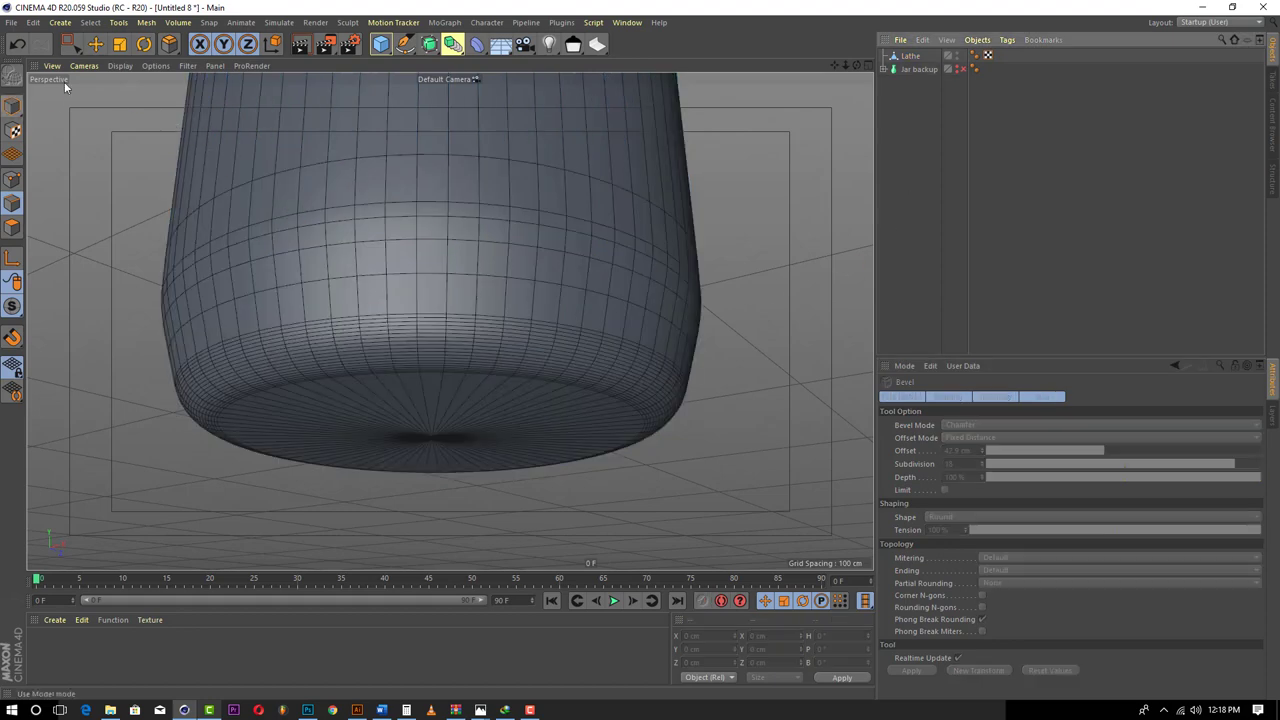
- Select all triangular polygons of the jar's flat base with Ring Selection in Polygon mode
{"action": "left_click", "coordinate": [95, 44]}
{"action": "scroll", "coordinate": [427, 437], "scroll_direction": "up", "scroll_amount": 5}
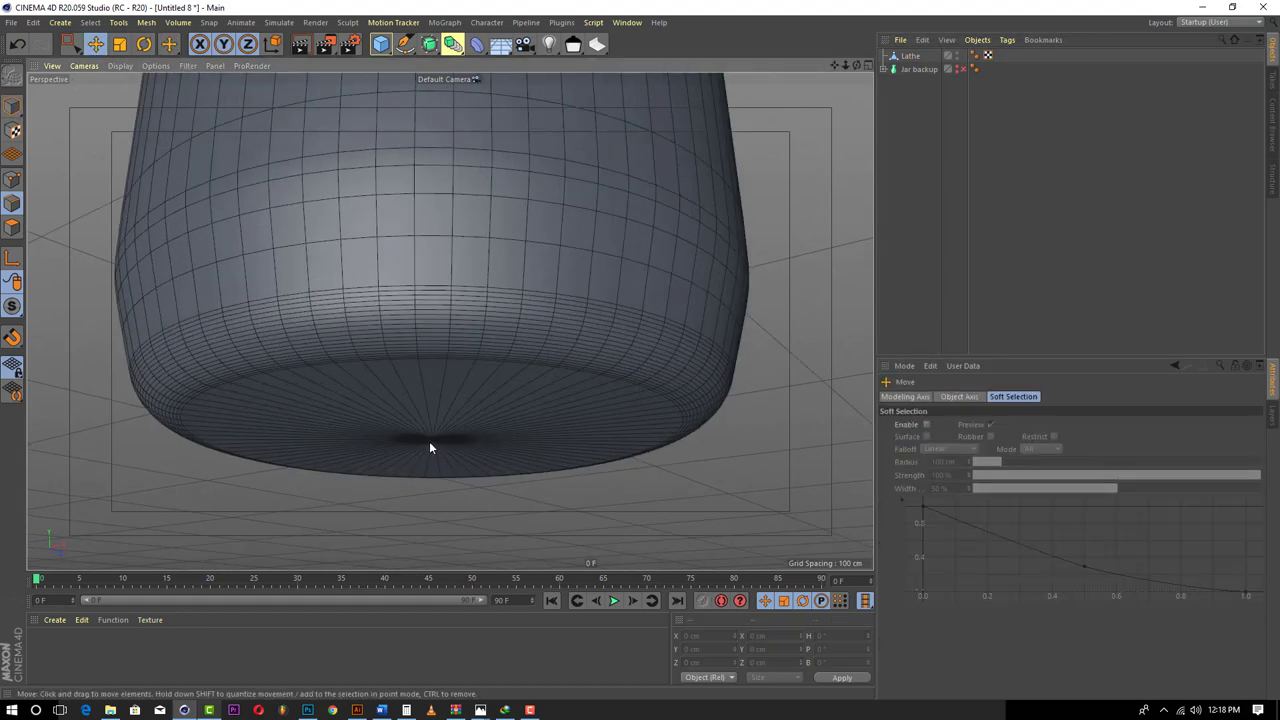
{"action": "left_click_drag", "start_coordinate": [856, 65], "coordinate": [856, 20]}
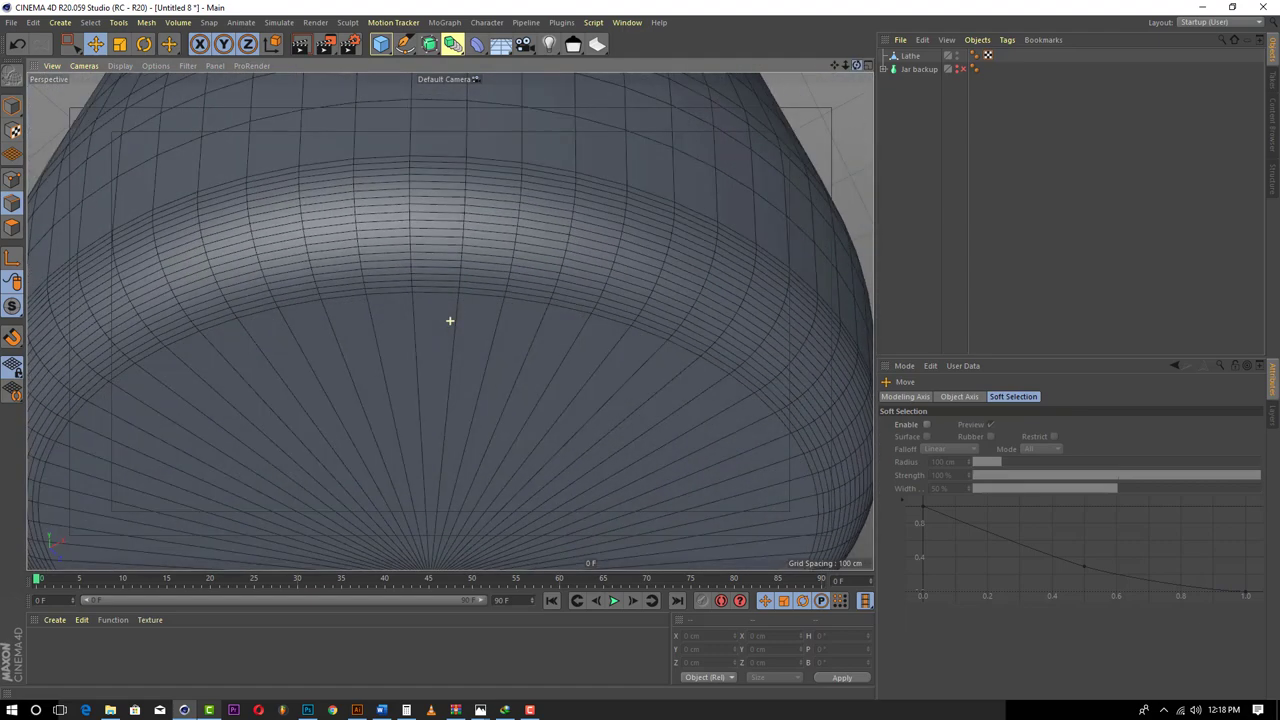
{"action": "left_click", "coordinate": [14, 224]}
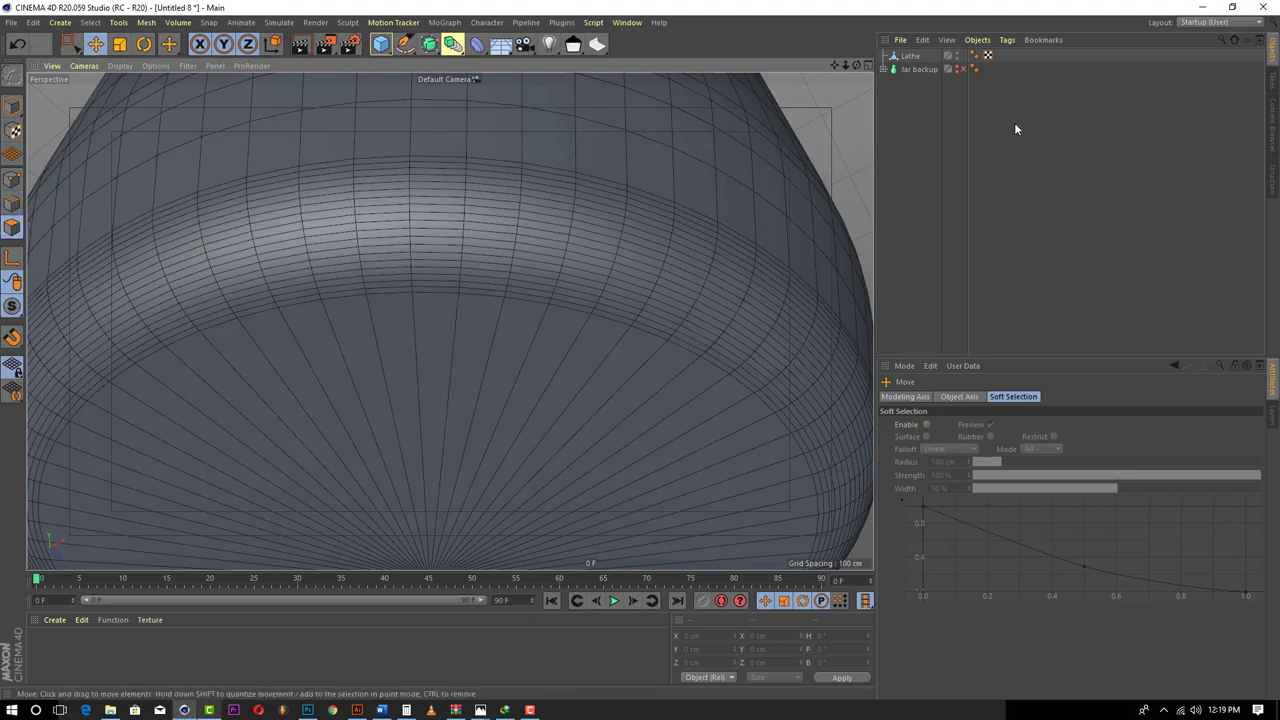
{"action": "left_click", "coordinate": [909, 55]}
{"action": "left_click", "coordinate": [440, 335]}
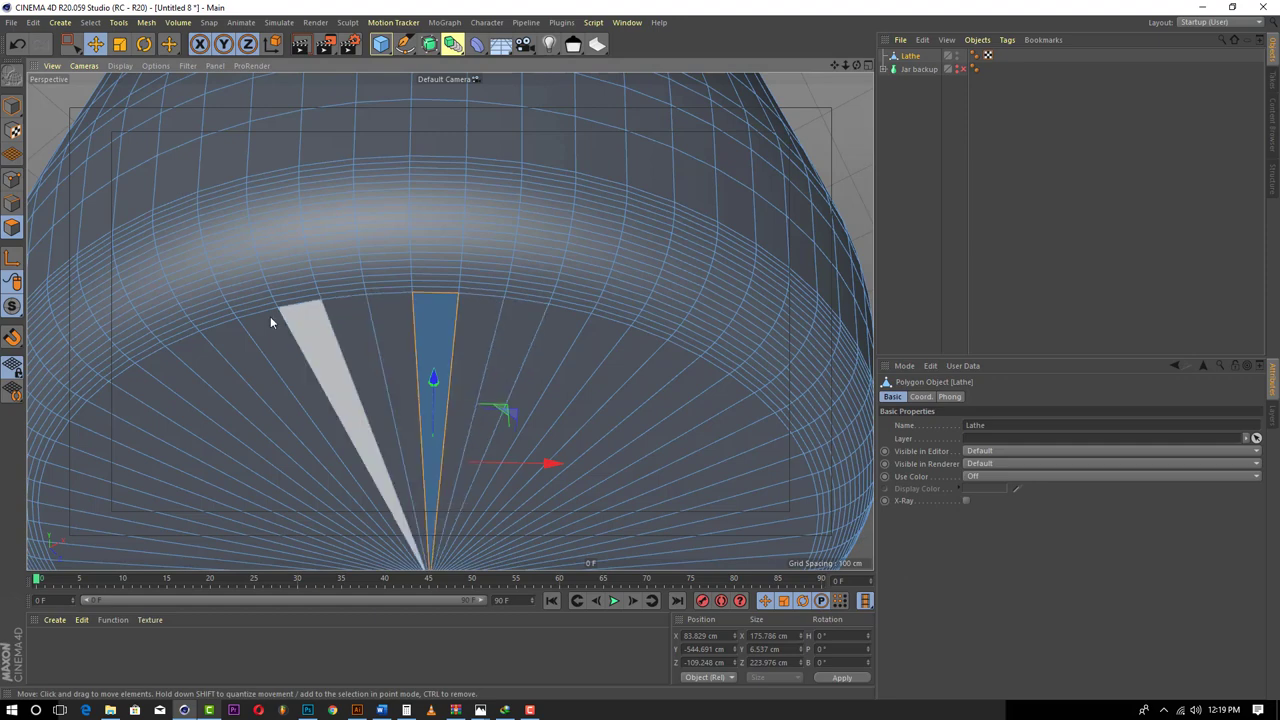
{"action": "left_click", "coordinate": [90, 22]}
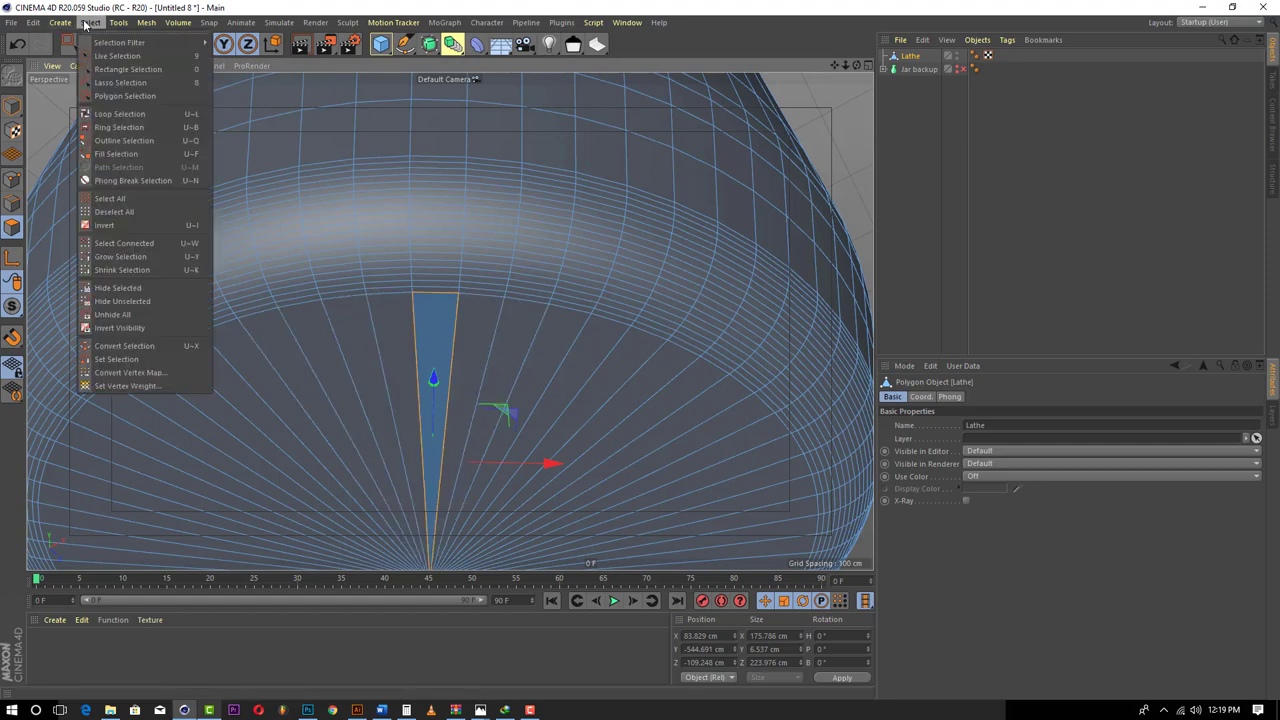
{"action": "left_click", "coordinate": [133, 128]}
{"action": "left_click", "coordinate": [445, 351]}
{"action": "scroll", "coordinate": [556, 421], "scroll_direction": "down", "scroll_amount": 5}
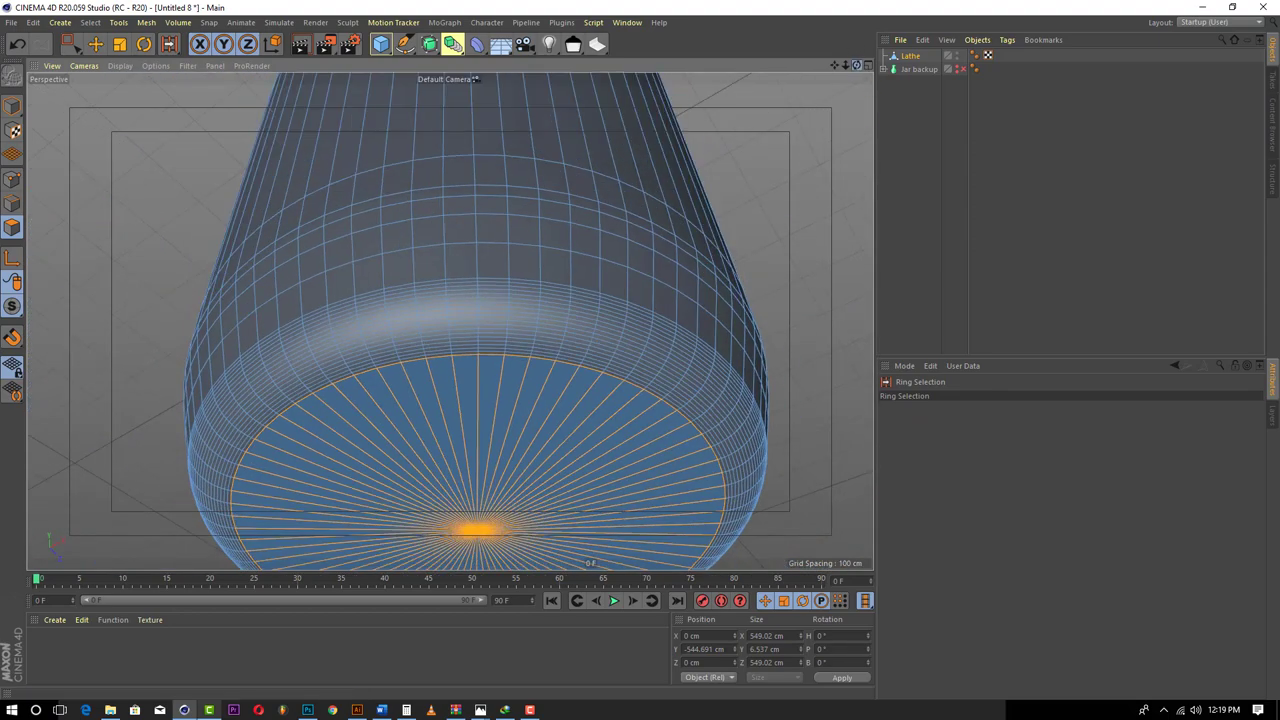
{"action": "left_click_drag", "start_coordinate": [450, 320], "coordinate": [455, 372], "text": "alt"}
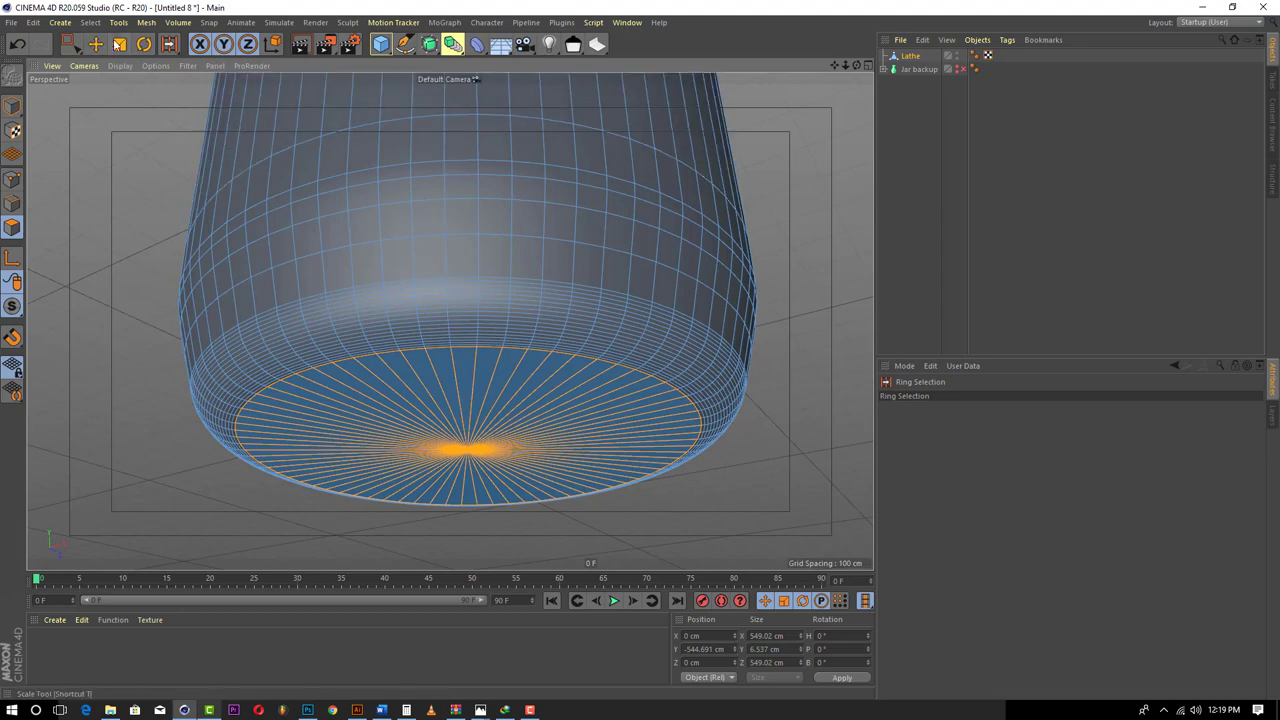
- Cut an edge loop through the jar's triangular base polygons at about 46.4% with Loop/Path Cut
{"action": "right_click", "coordinate": [510, 452]}
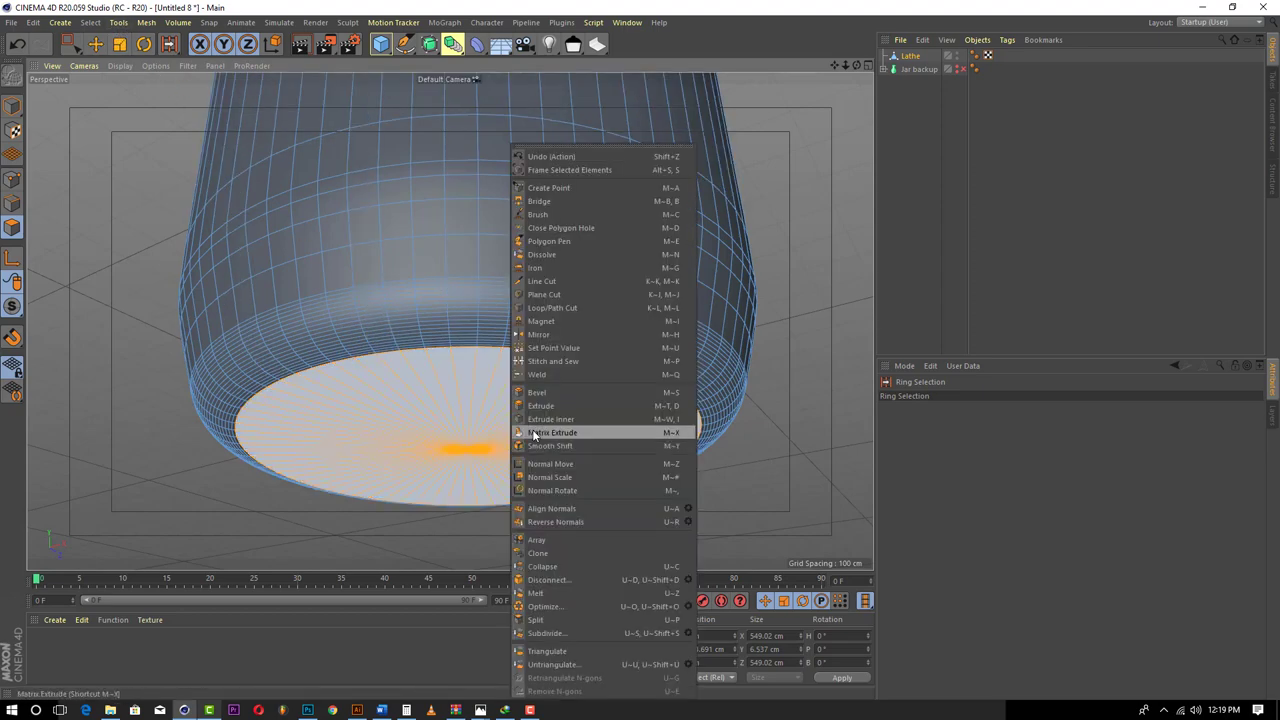
{"action": "left_click", "coordinate": [559, 308]}
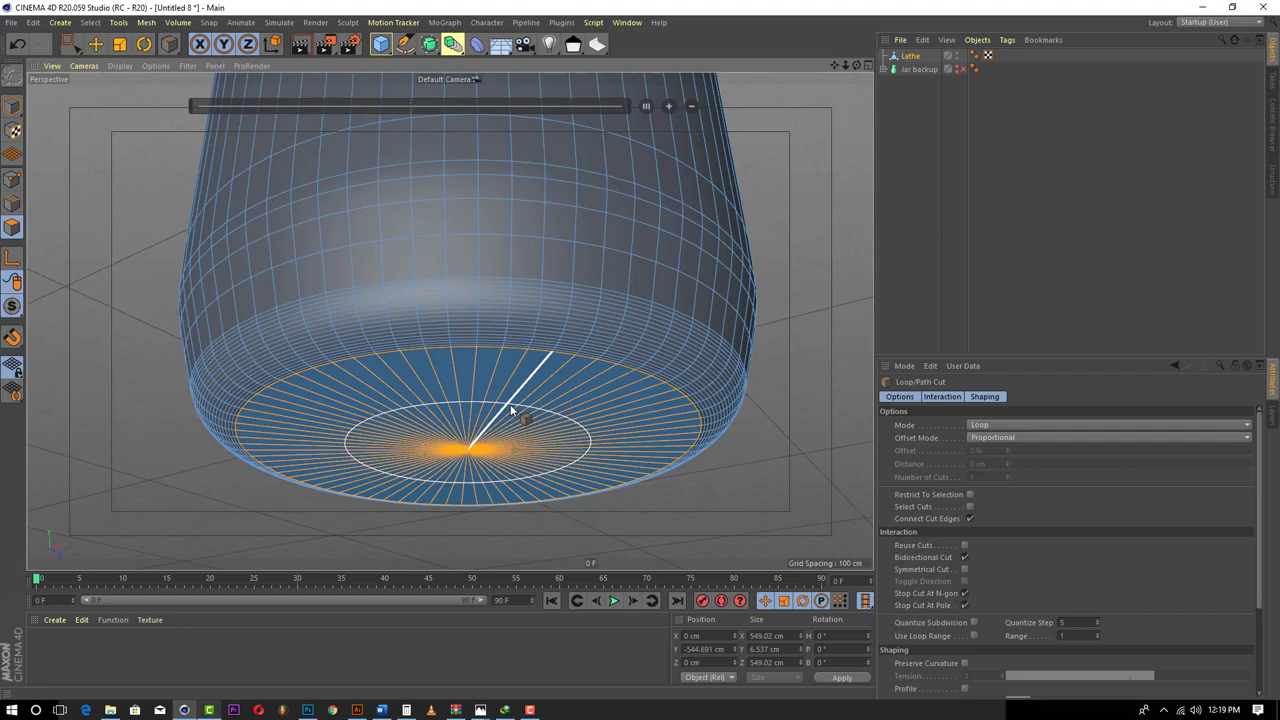
{"action": "left_click", "coordinate": [512, 410]}
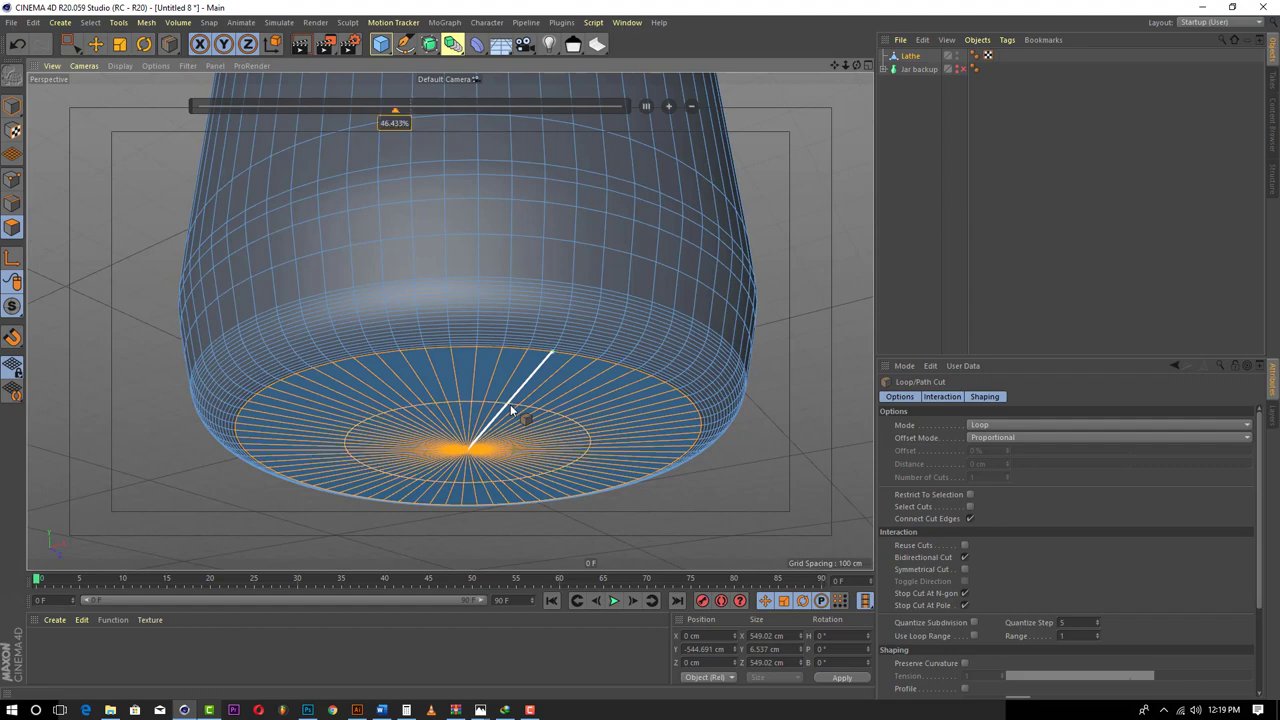
- Switch to Points mode and activate the Rectangle Selection tool for the base's centre points
{"action": "left_click", "coordinate": [104, 46]}
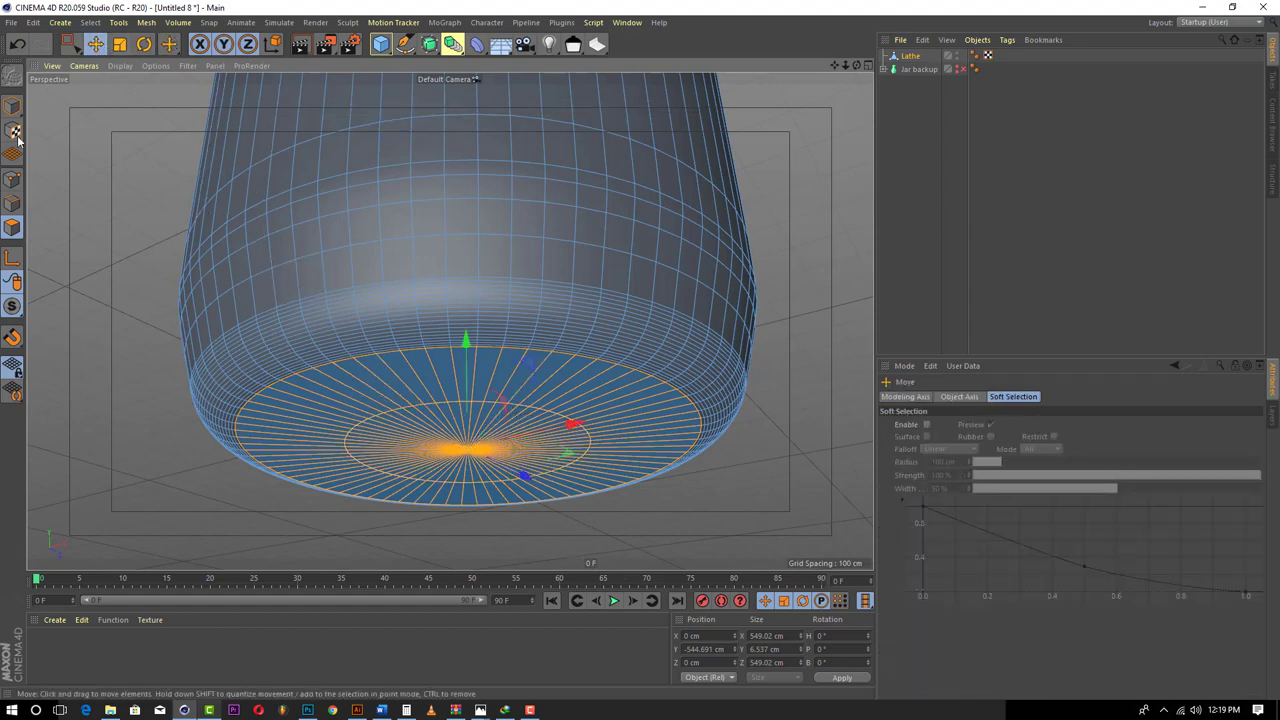
{"action": "left_click", "coordinate": [12, 180]}
{"action": "scroll", "coordinate": [484, 463], "scroll_direction": "up", "scroll_amount": 3}
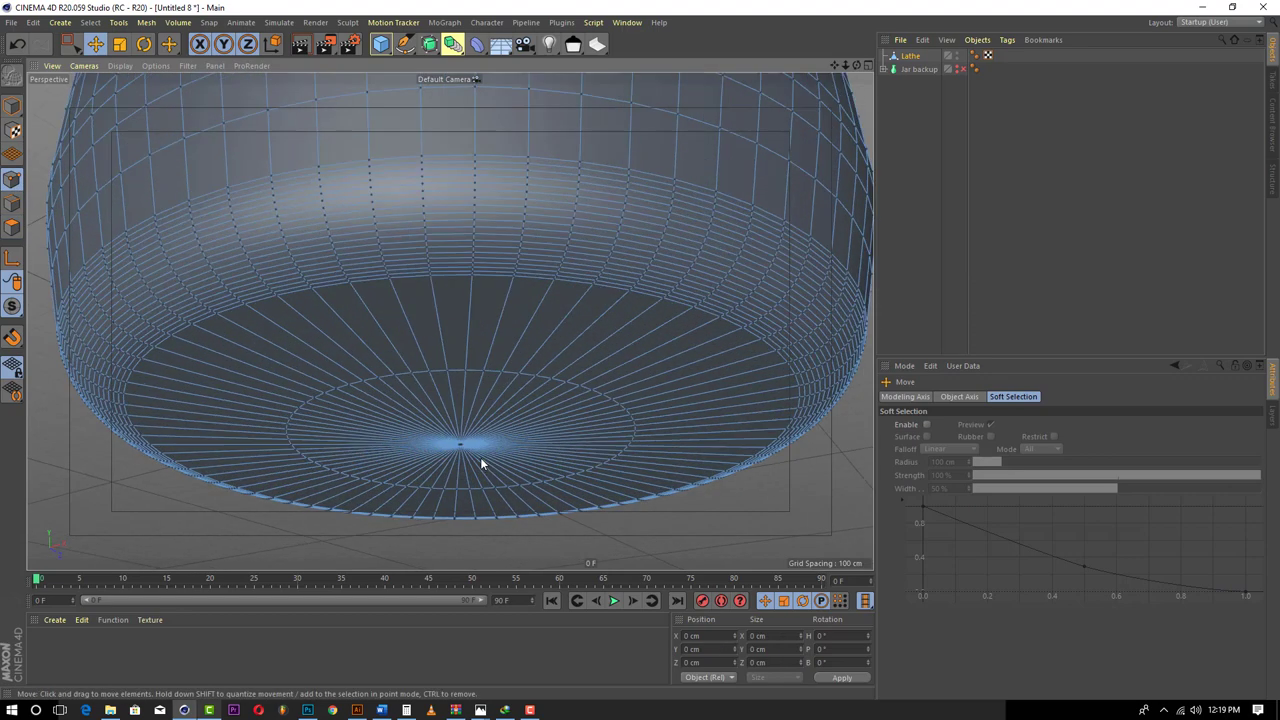
{"action": "left_click", "coordinate": [78, 48]}
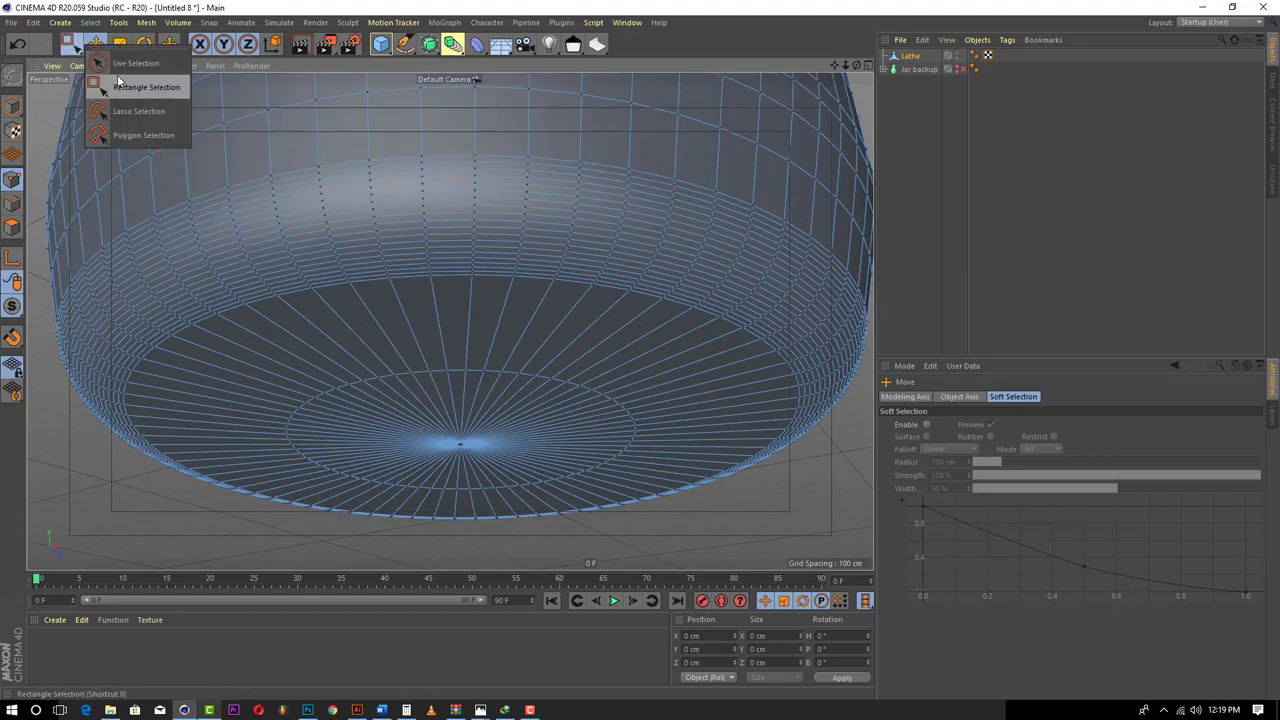
{"action": "left_click", "coordinate": [130, 88]}
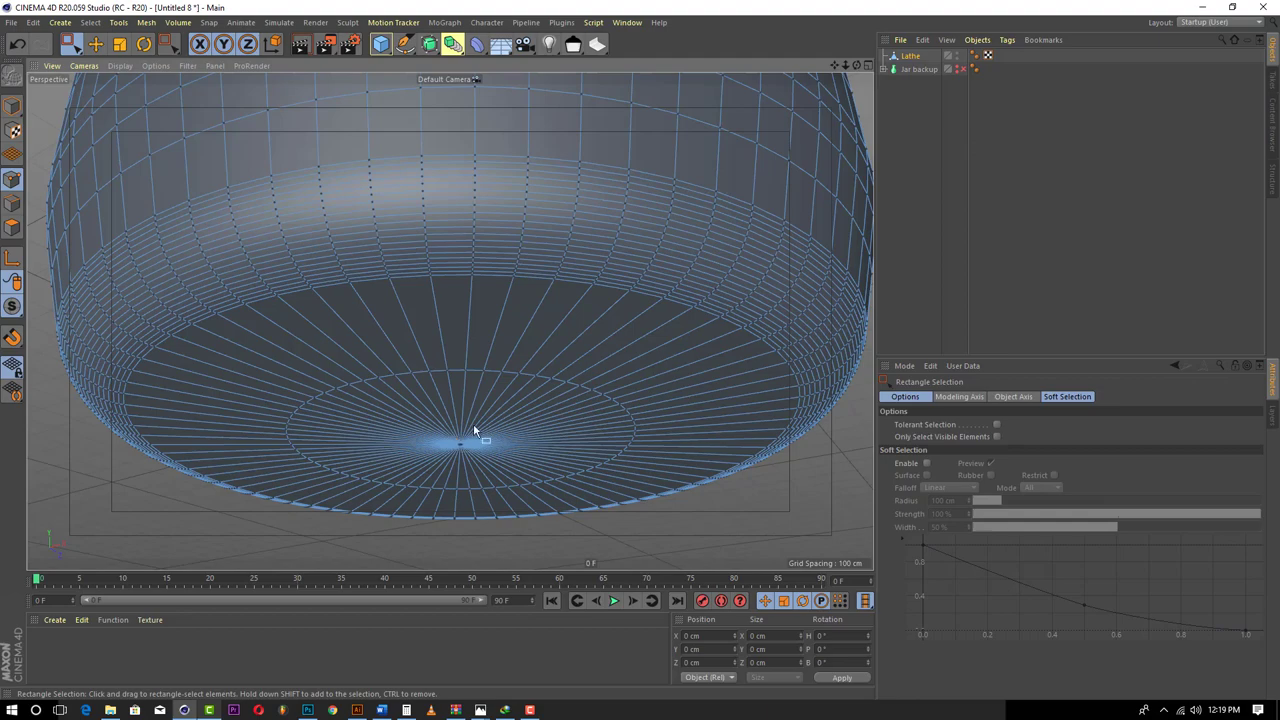
- Try to raise the points selected around the base's centre in the Right view, then undo the move and the selection
{"action": "left_click_drag", "start_coordinate": [453, 455], "coordinate": [451, 459]}
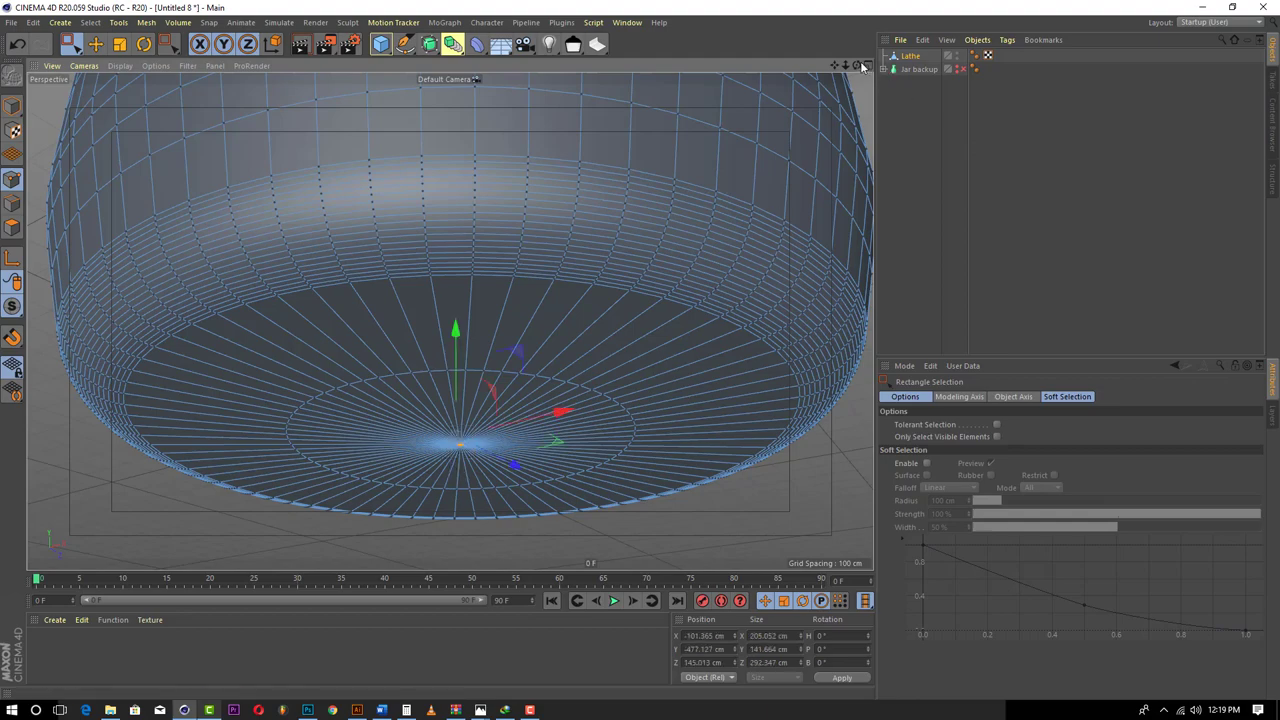
{"action": "left_click_drag", "start_coordinate": [857, 65], "coordinate": [857, 120]}
{"action": "left_click_drag", "start_coordinate": [450, 320], "coordinate": [450, 320]}
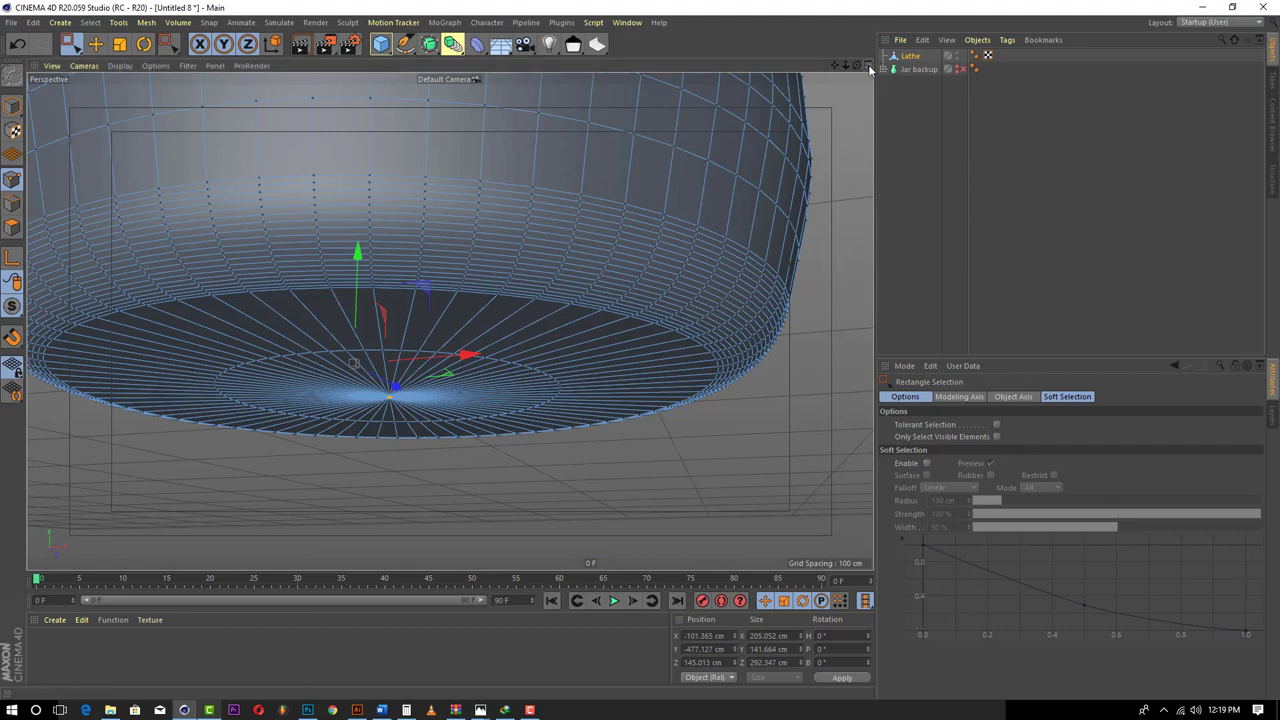
{"action": "middle_click", "coordinate": [450, 320]}
{"action": "middle_click", "coordinate": [448, 332]}
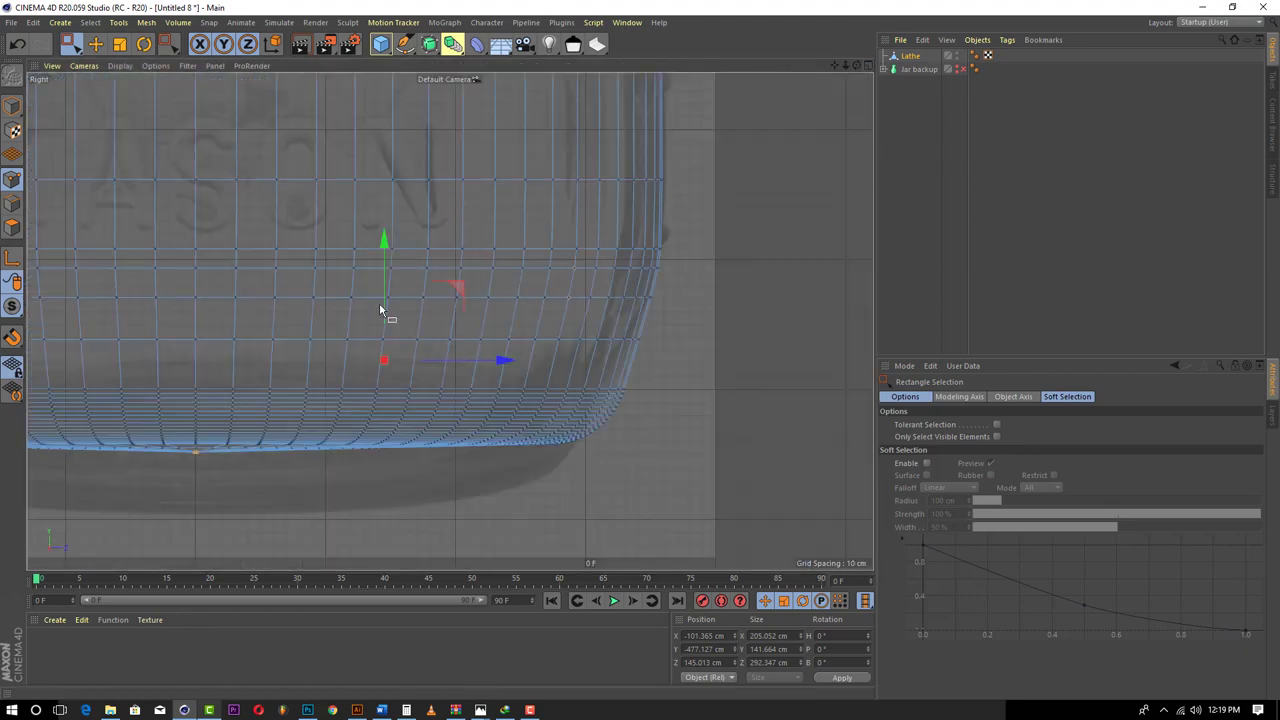
{"action": "left_click_drag", "start_coordinate": [834, 66], "coordinate": [1105, 33]}
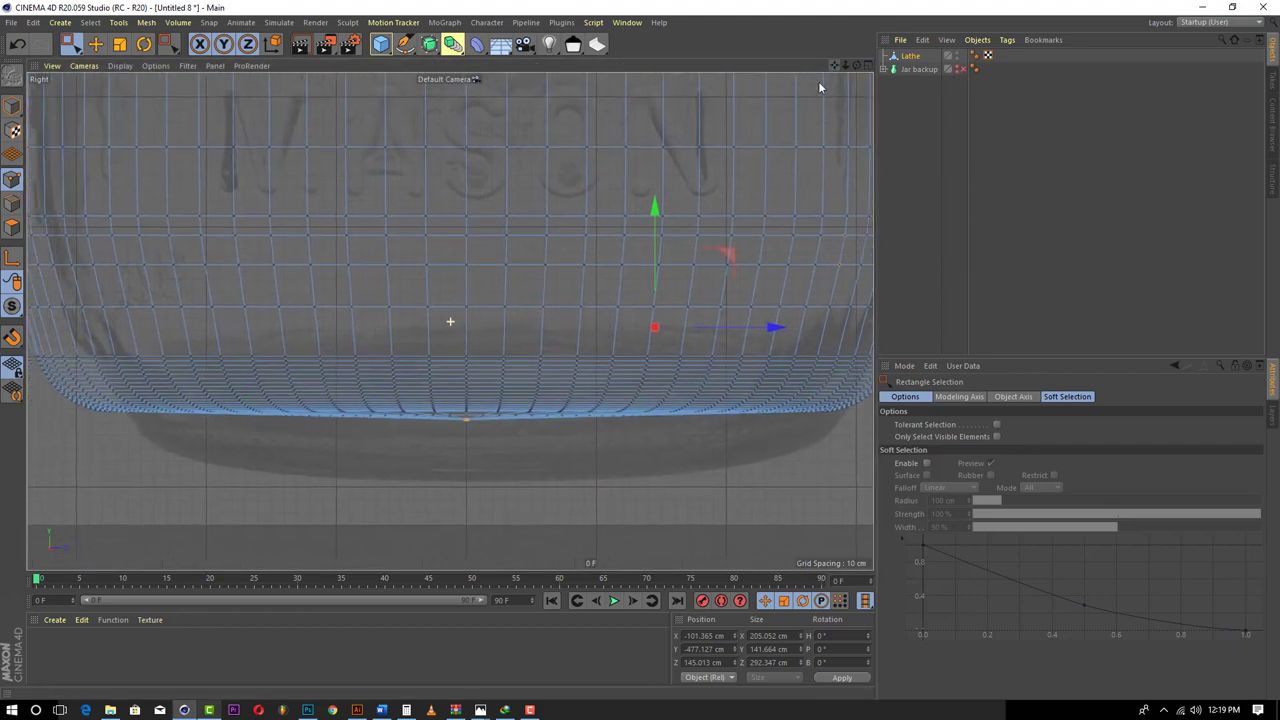
{"action": "left_click", "coordinate": [482, 459]}
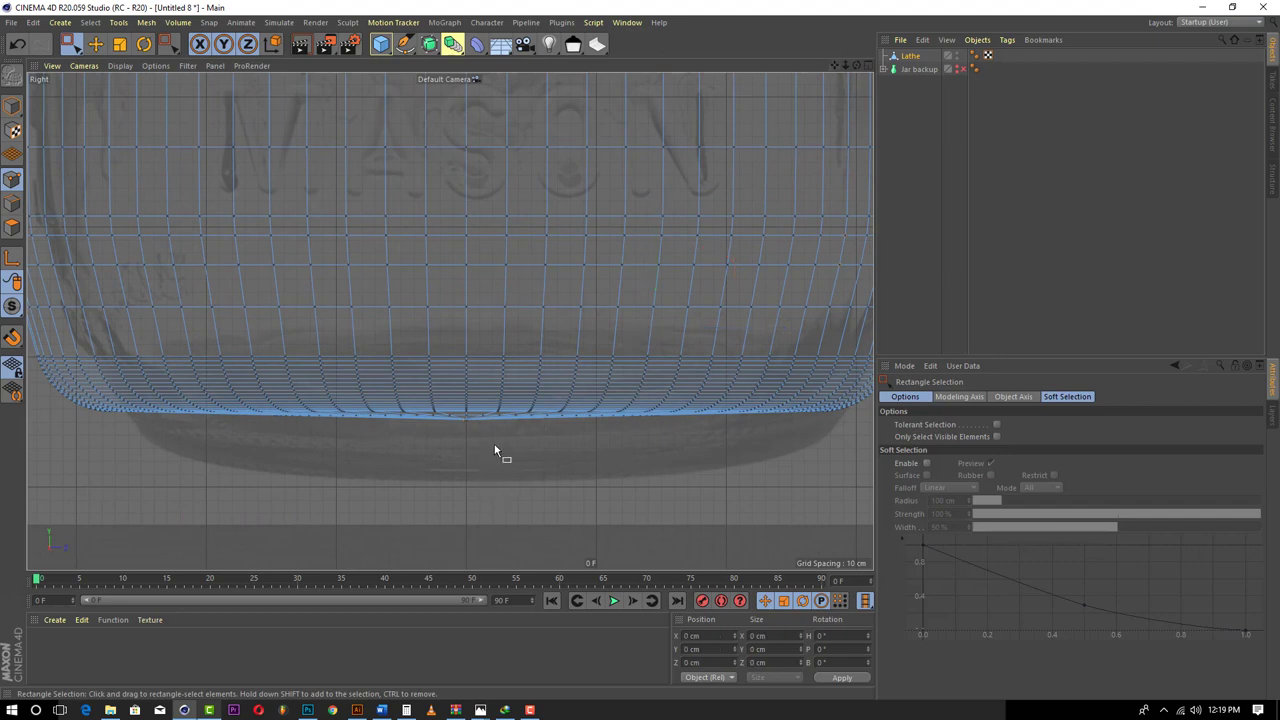
{"action": "key", "text": "ctrl+z"}
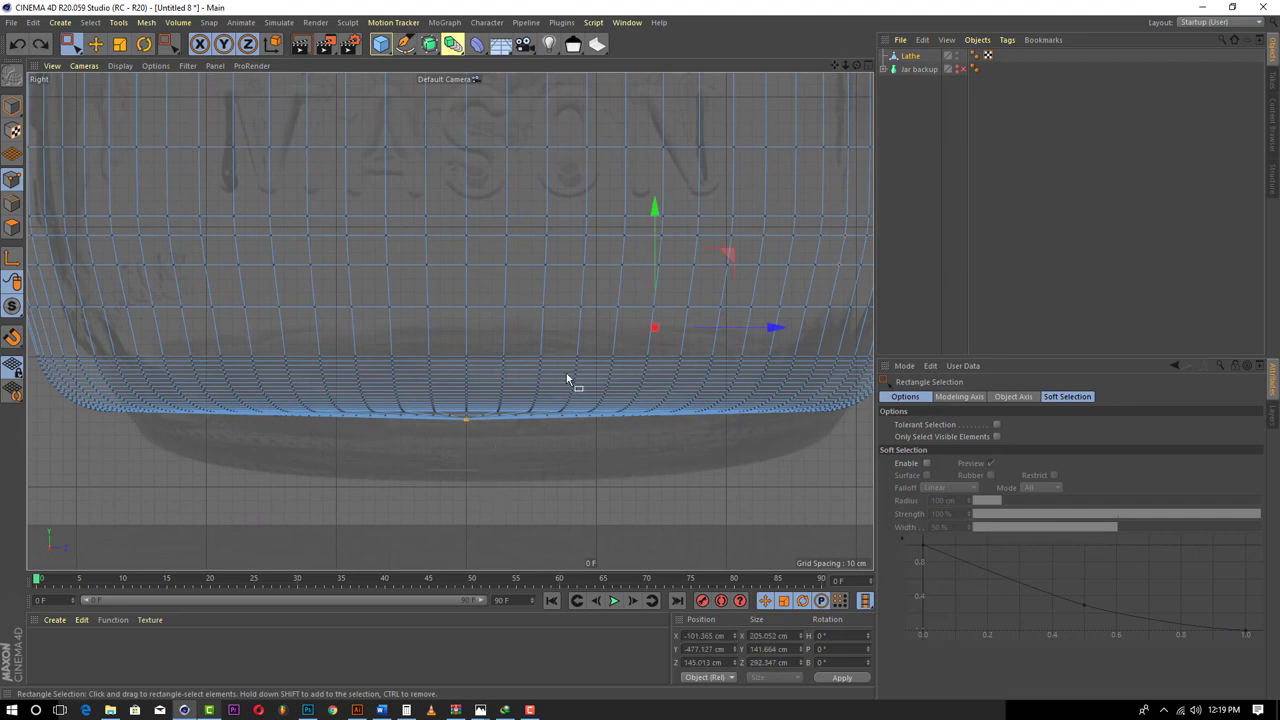
{"action": "left_click_drag", "start_coordinate": [655, 213], "coordinate": [655, 192]}
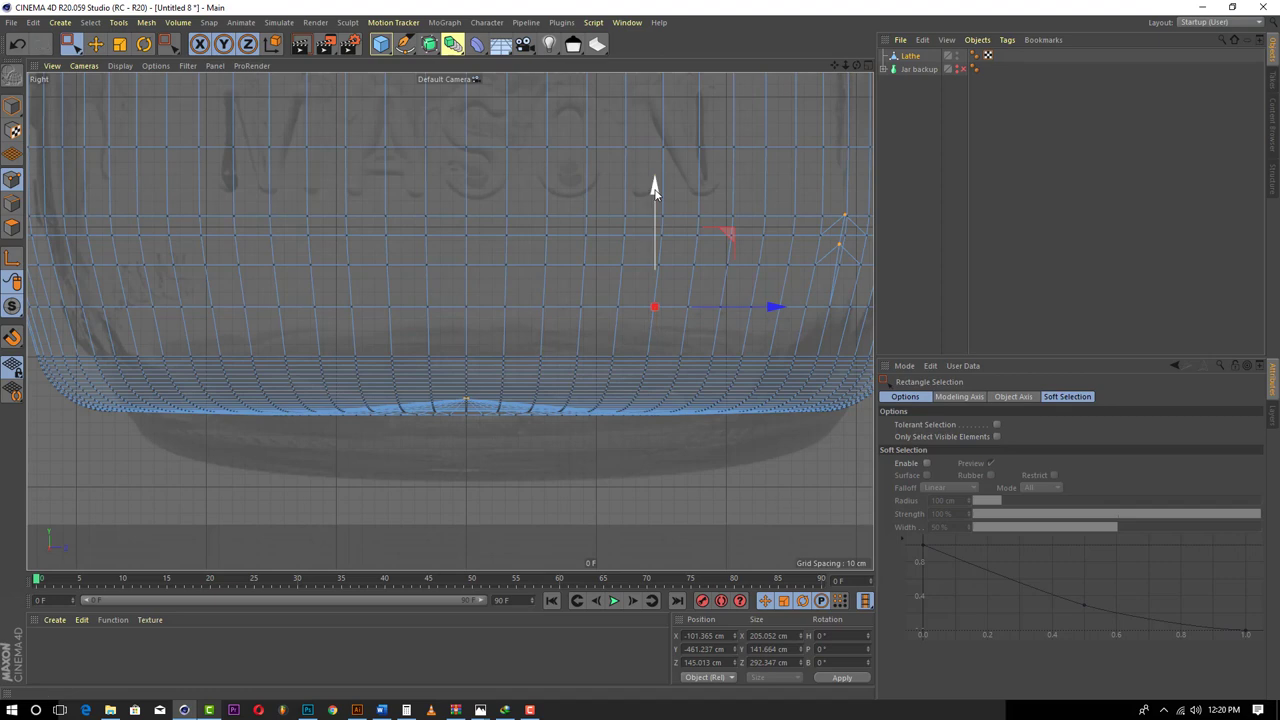
{"action": "key", "text": "ctrl+z"}
{"action": "key", "text": "ctrl+z"}
- Select only the base's centre points in the Top view and raise them to about Y -522.3 cm in the Right view
{"action": "mouse_move", "coordinate": [857, 65]}
{"action": "left_mouse_down"}
{"action": "mouse_move", "coordinate": [830, 80]}
{"action": "mouse_move", "coordinate": [858, 68]}
{"action": "left_mouse_up"}
{"action": "left_click", "coordinate": [120, 66]}
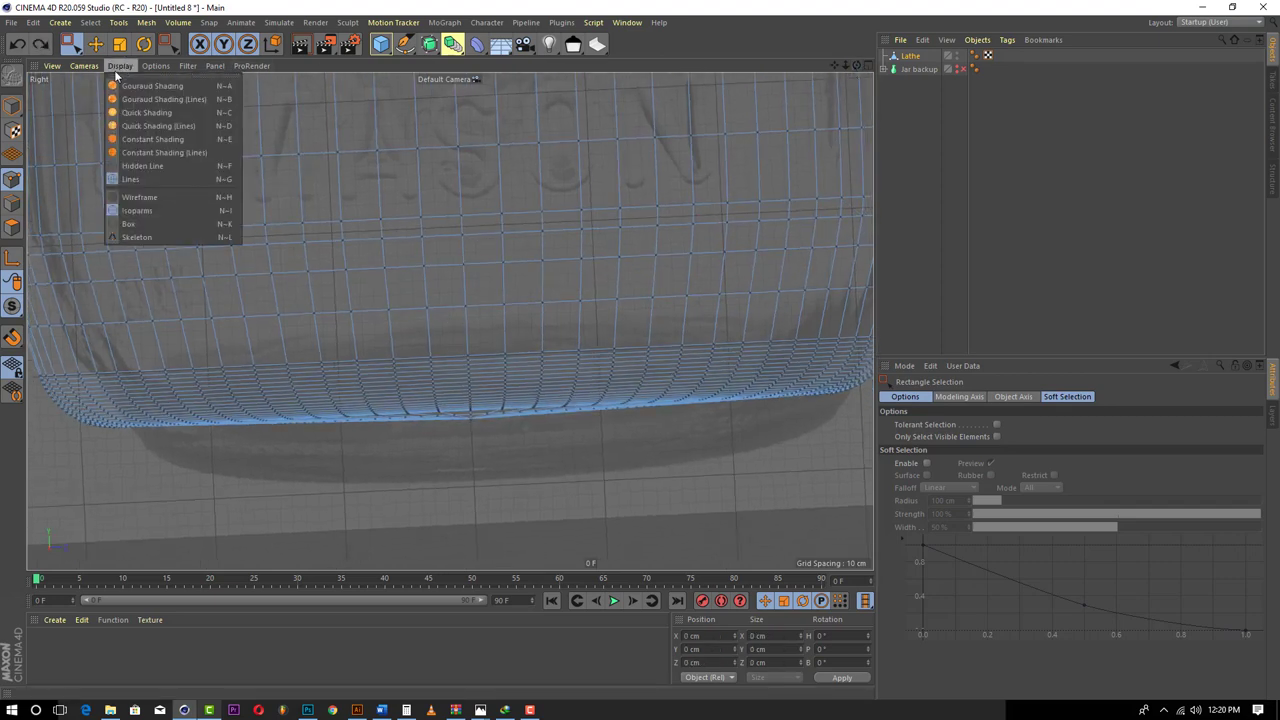
{"action": "mouse_move", "coordinate": [84, 66]}
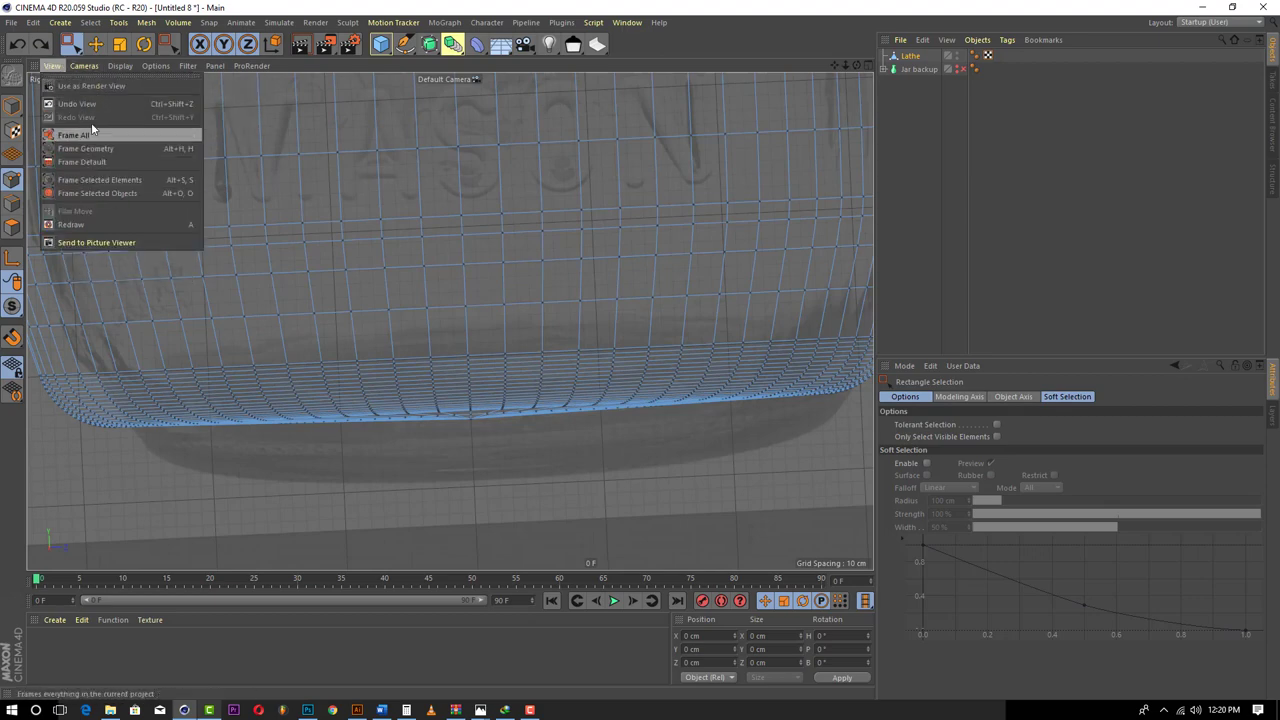
{"action": "left_click", "coordinate": [92, 106]}
{"action": "left_click", "coordinate": [867, 64]}
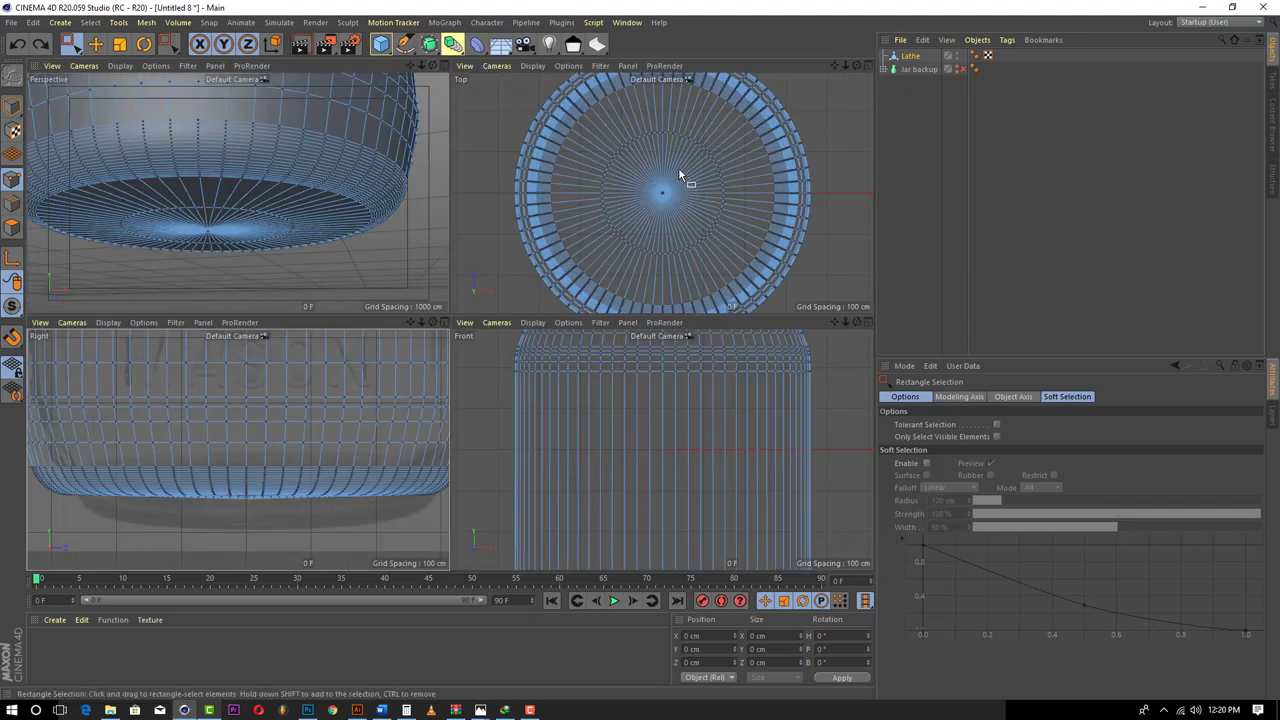
{"action": "left_click_drag", "start_coordinate": [679, 176], "coordinate": [642, 223]}
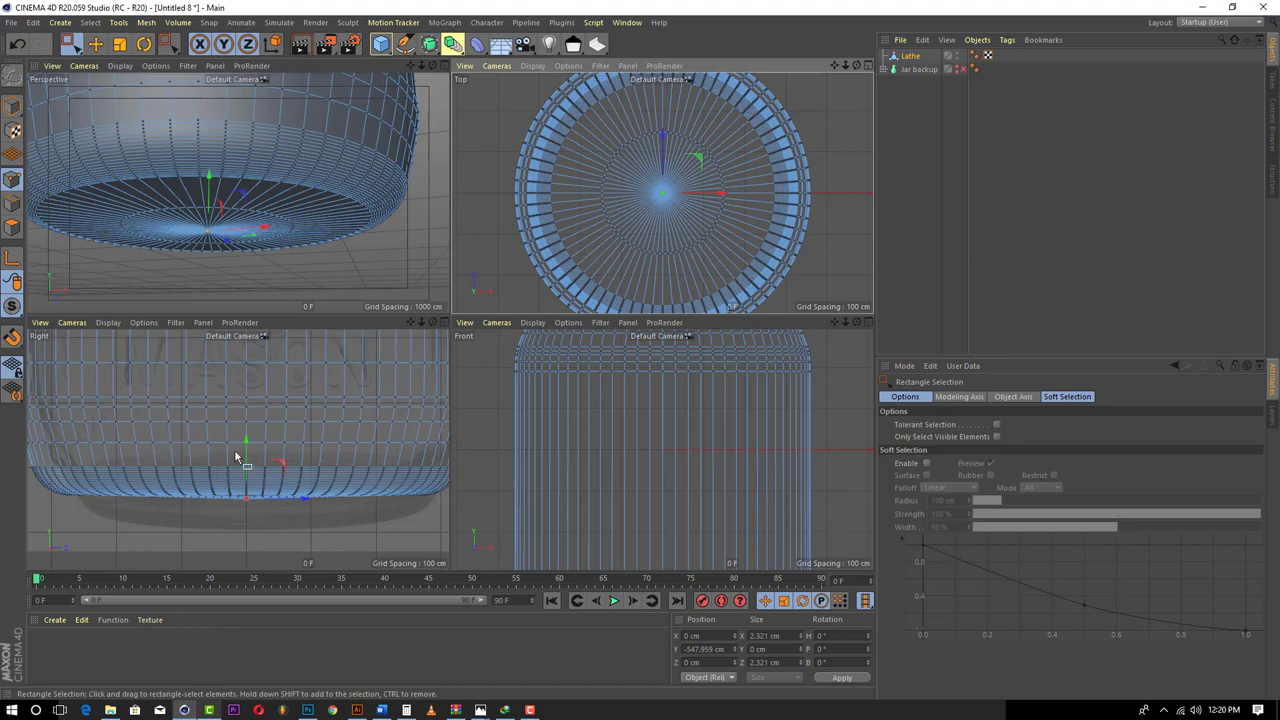
{"action": "left_click_drag", "start_coordinate": [246, 443], "coordinate": [246, 431]}
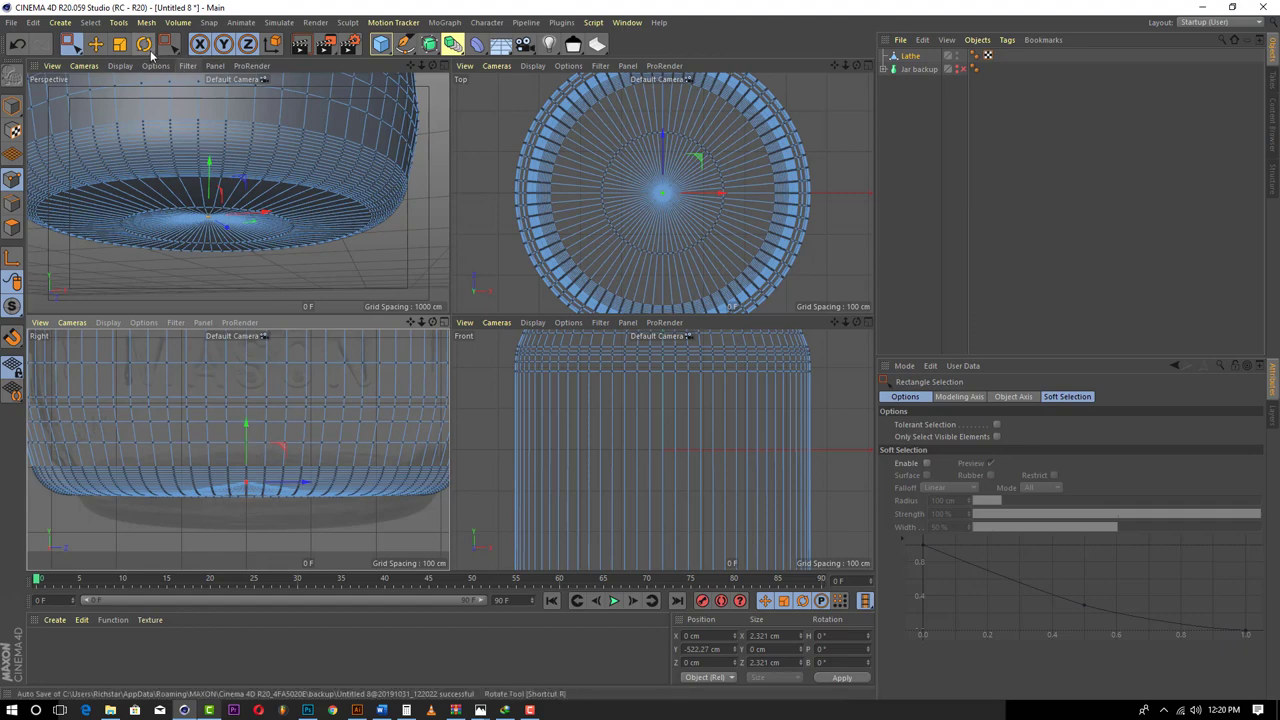
- Select the ring of points along the new inner cut of the base with Loop Selection
{"action": "left_click", "coordinate": [120, 46]}
{"action": "left_click", "coordinate": [90, 22]}
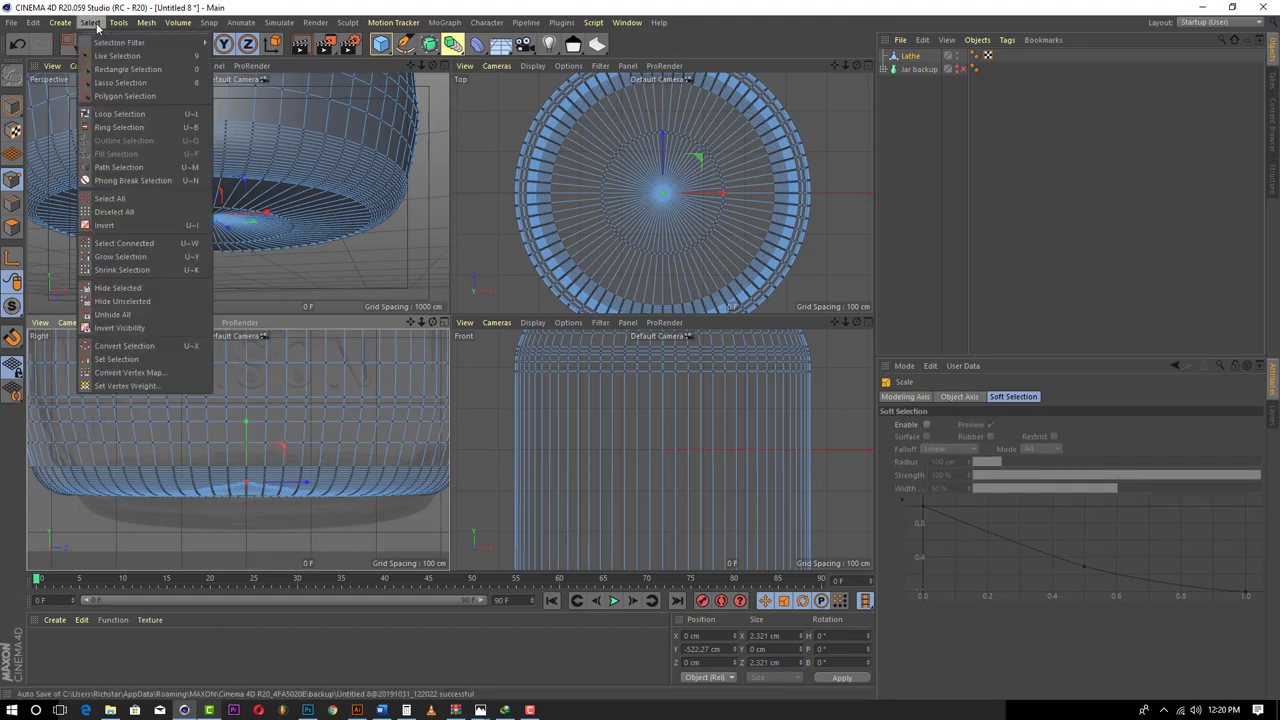
{"action": "left_click", "coordinate": [125, 114]}
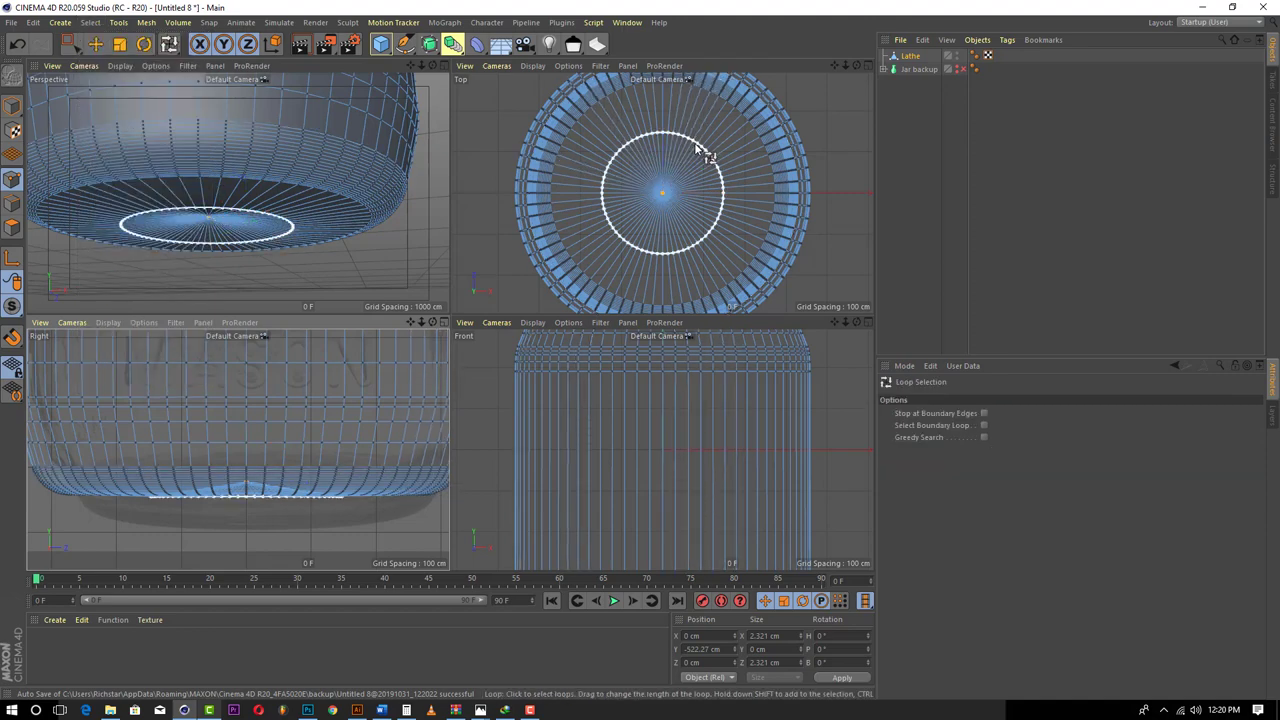
{"action": "left_click", "coordinate": [697, 148]}
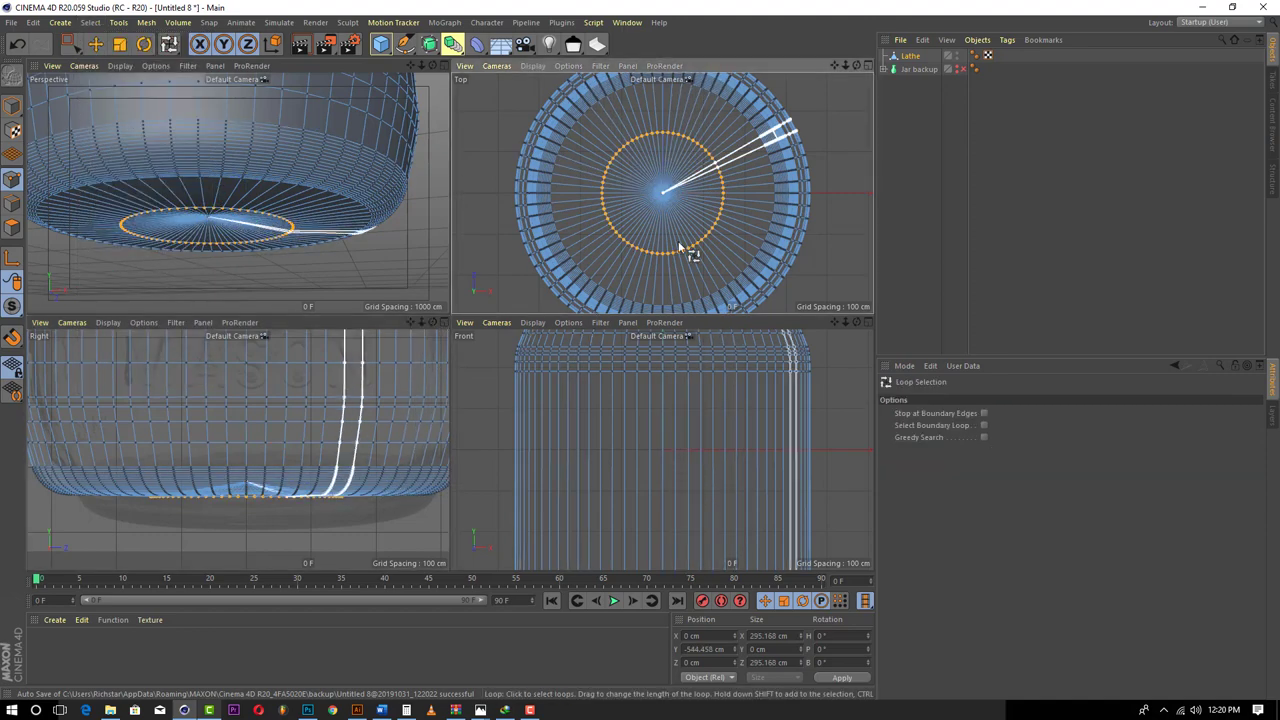
- Bevel the selected point loop with an offset of 108 cm and a subdivision of 8
{"action": "right_click", "coordinate": [735, 200]}
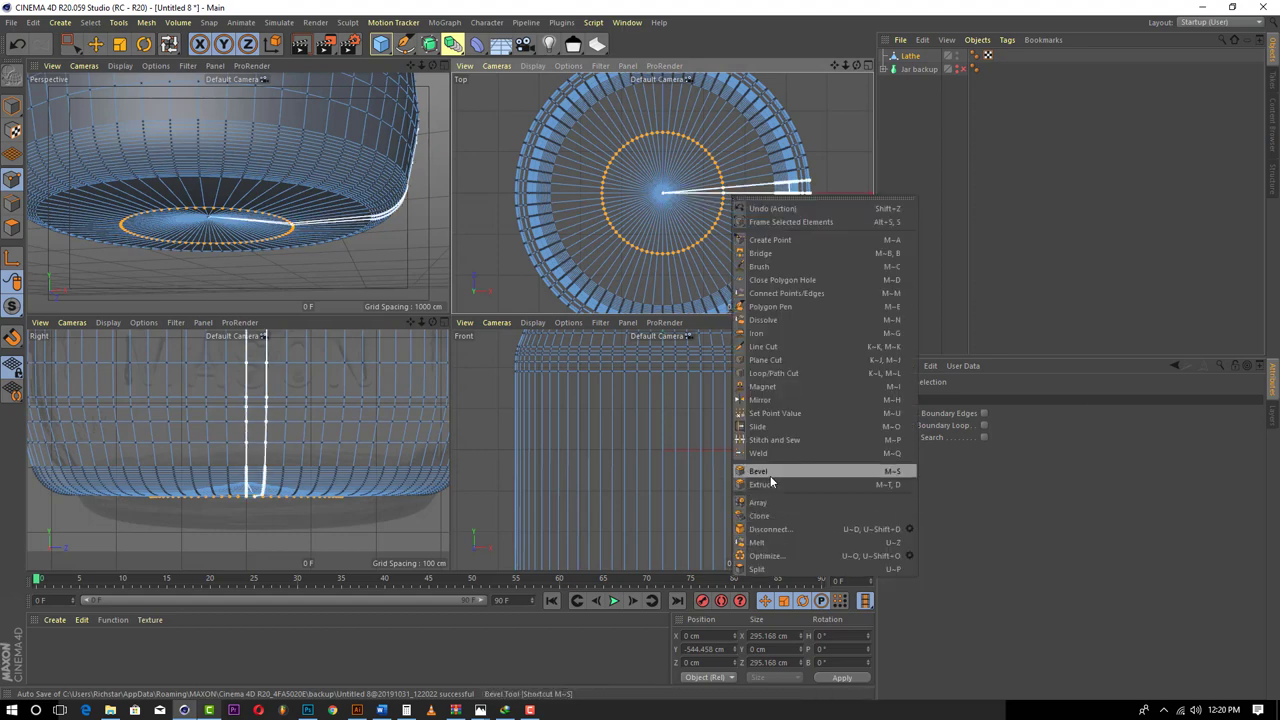
{"action": "left_click", "coordinate": [737, 469]}
{"action": "mouse_move", "coordinate": [662, 210]}
{"action": "left_mouse_down"}
{"action": "mouse_move", "coordinate": [735, 210]}
{"action": "mouse_move", "coordinate": [660, 232]}
{"action": "left_mouse_up"}
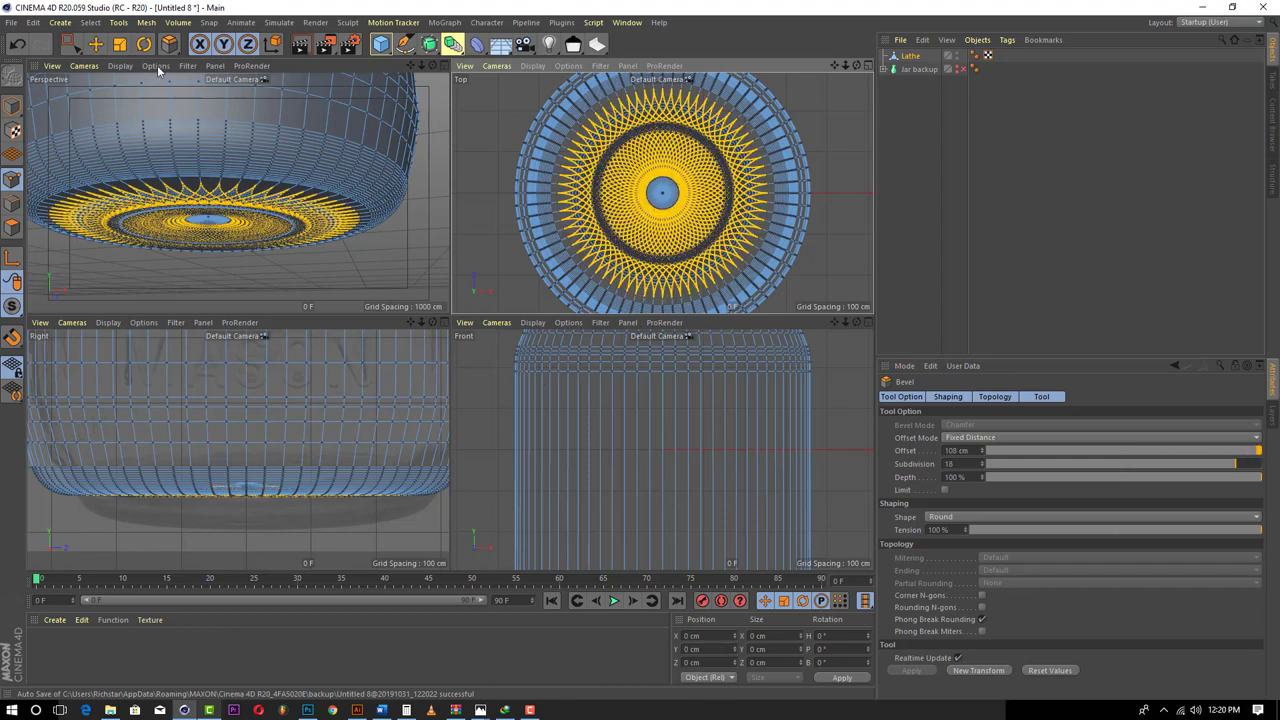
{"action": "double_click", "coordinate": [950, 464]}
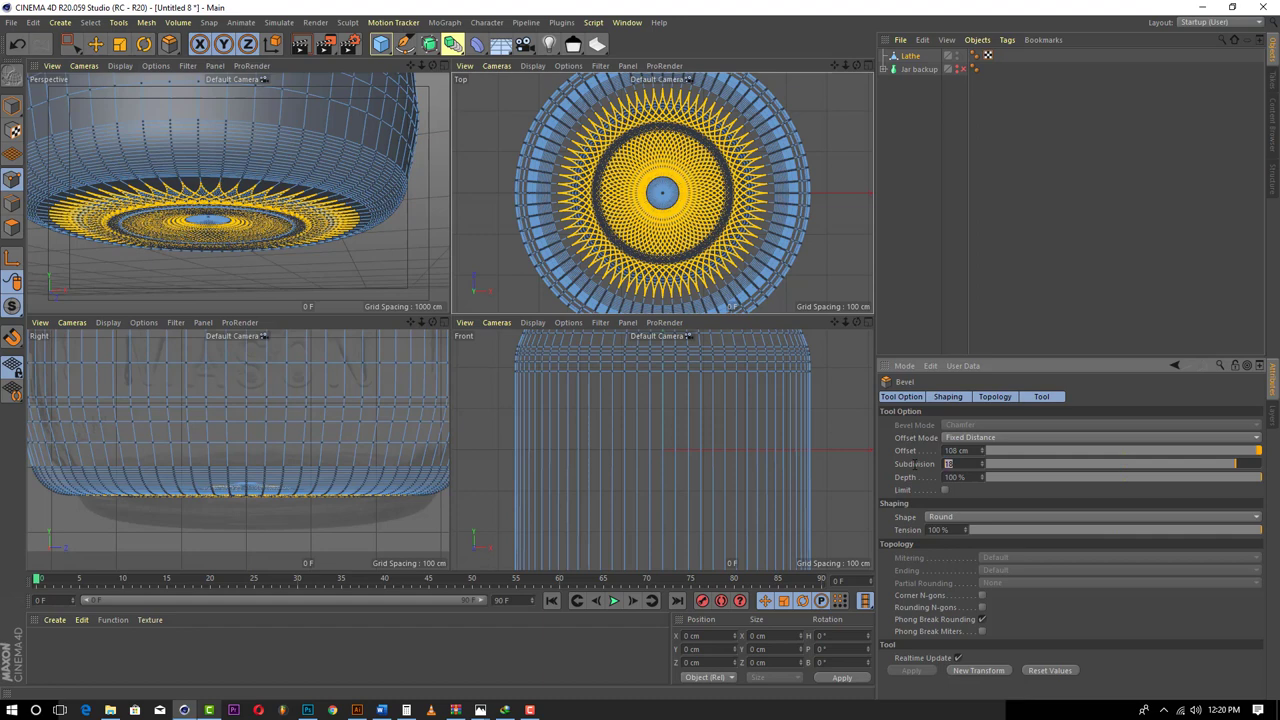
{"action": "key", "text": "Return"}
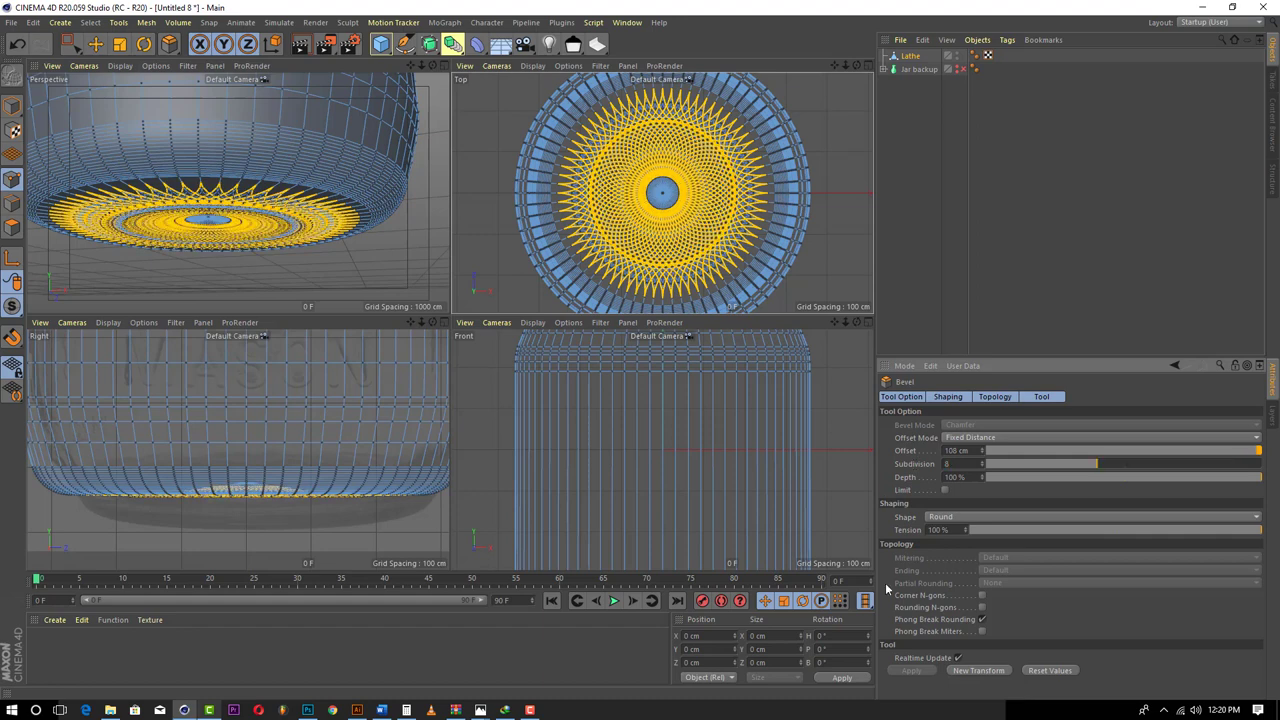
- Maximize the perspective view, set its display to Gouraud Shading without lines, and deselect the jar
{"action": "left_click", "coordinate": [444, 66]}
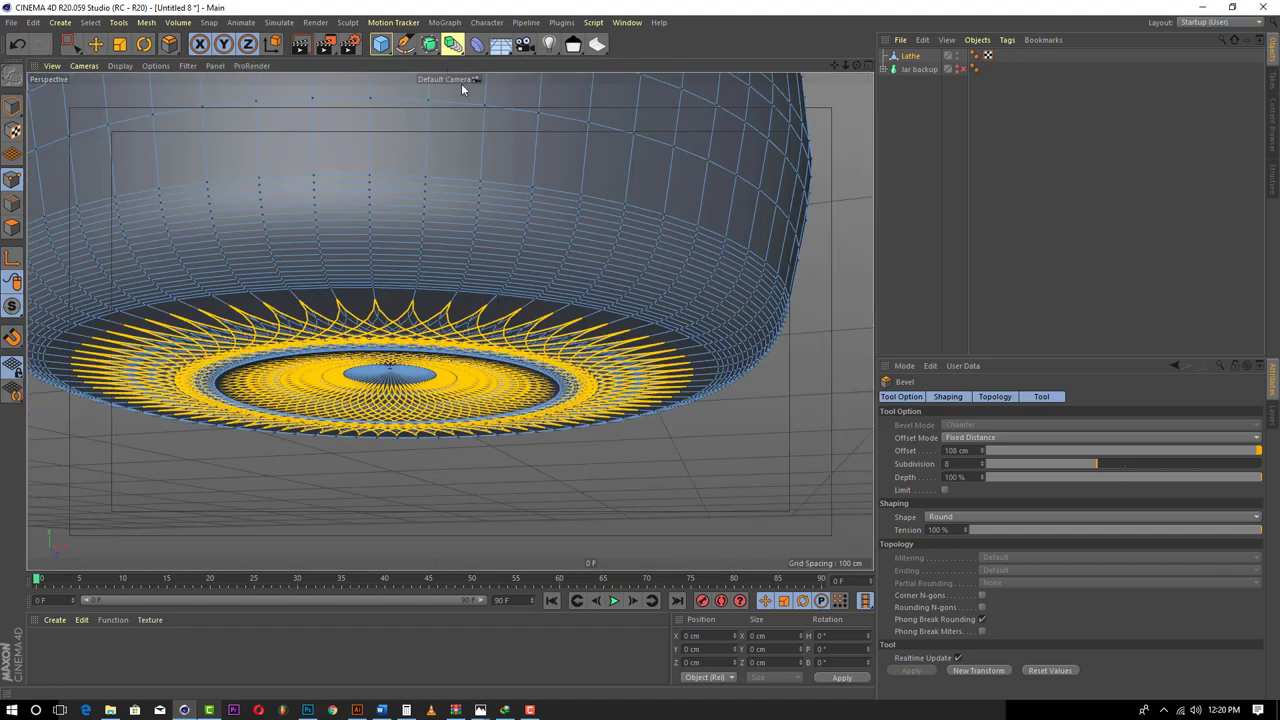
{"action": "left_click", "coordinate": [95, 44]}
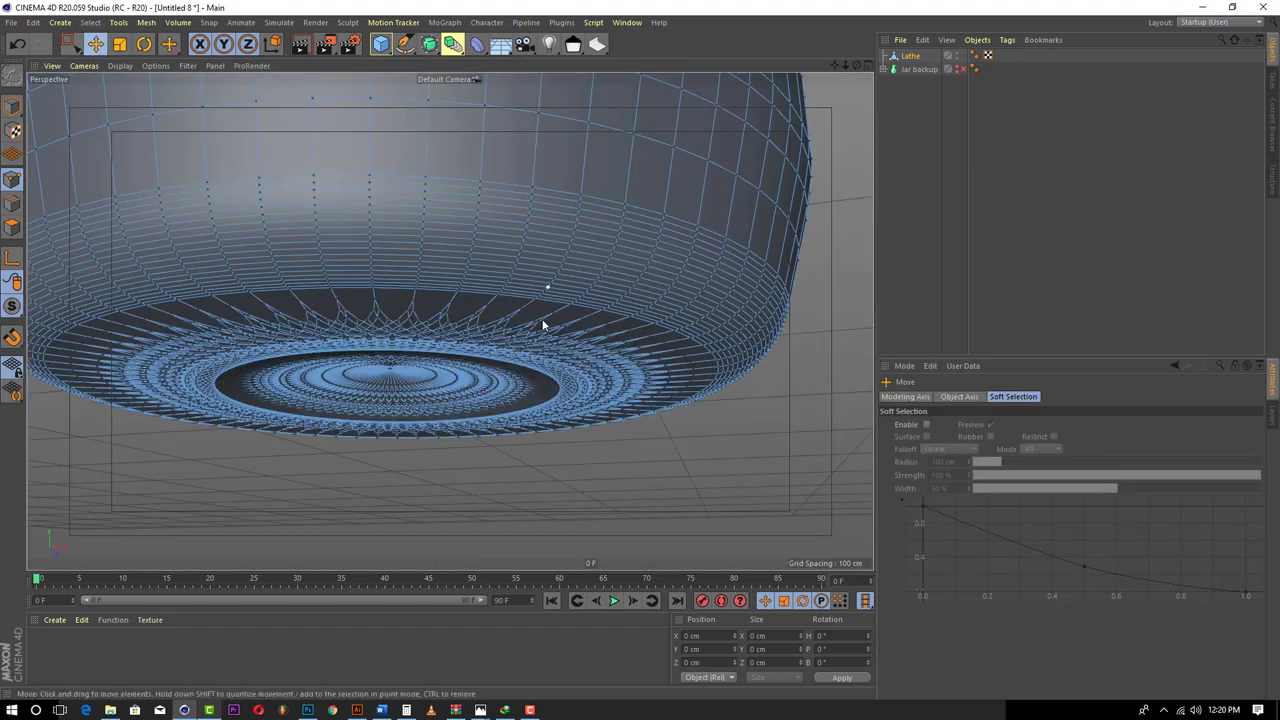
{"action": "scroll", "coordinate": [547, 368], "scroll_direction": "down", "scroll_amount": 2}
{"action": "scroll", "coordinate": [547, 368], "scroll_direction": "down", "scroll_amount": 1}
{"action": "left_click", "coordinate": [120, 66]}
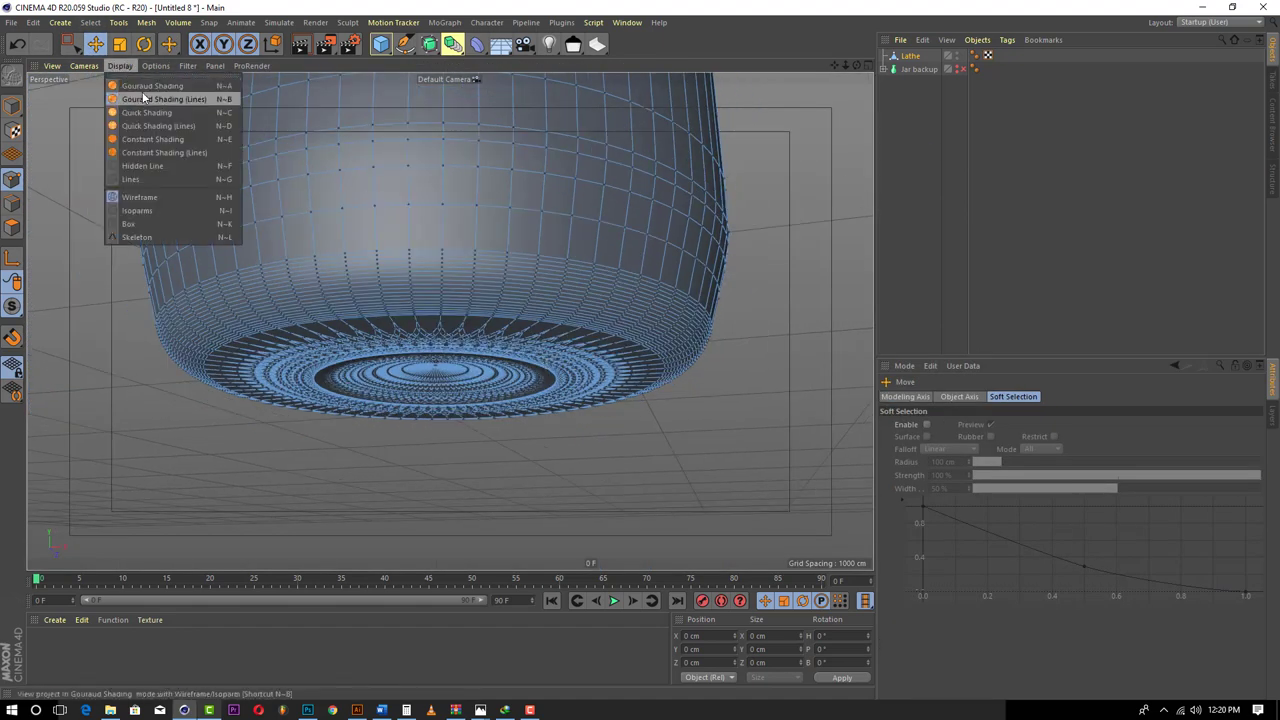
{"action": "left_click", "coordinate": [144, 100]}
{"action": "left_click", "coordinate": [118, 66]}
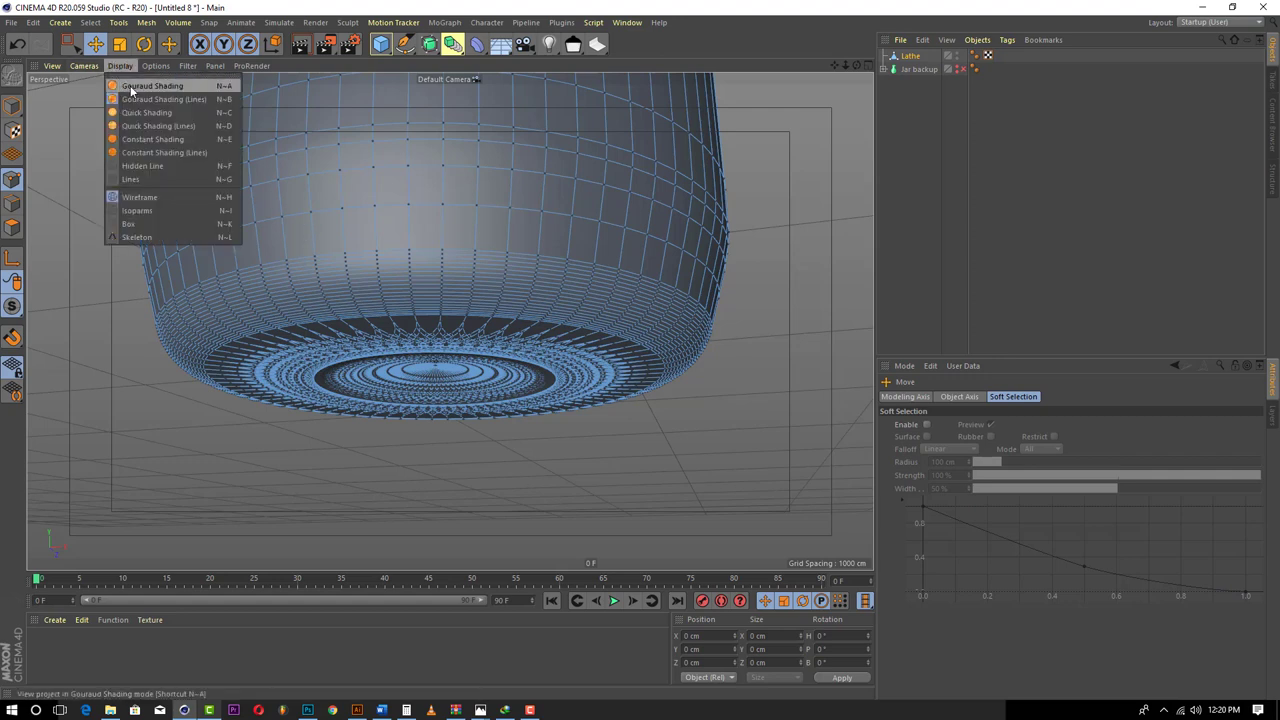
{"action": "left_click", "coordinate": [128, 86]}
{"action": "left_click", "coordinate": [902, 138]}
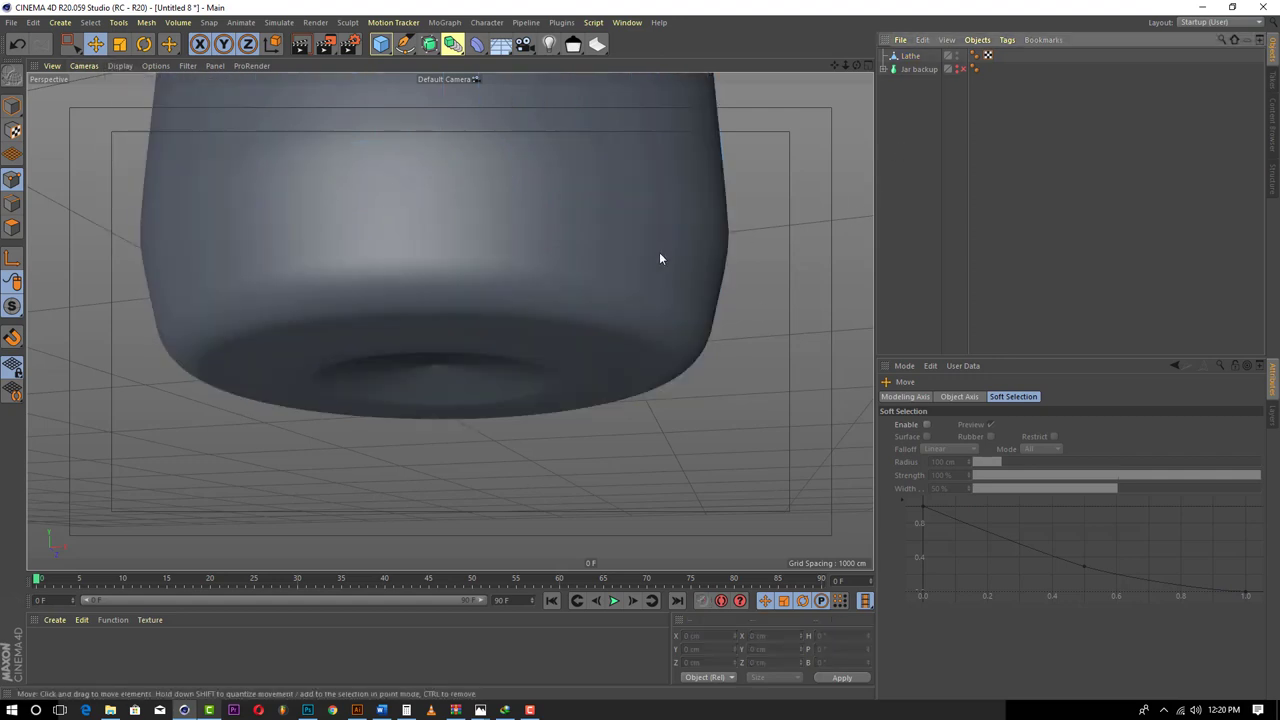
- Examine the shape of the whole shaded jar from the base up to the rim
{"action": "scroll", "coordinate": [659, 252], "scroll_direction": "down", "scroll_amount": 3}
{"action": "left_click_drag", "start_coordinate": [856, 65], "coordinate": [822, 230]}
{"action": "scroll", "coordinate": [822, 86], "scroll_direction": "down", "scroll_amount": 6}
{"action": "left_click_drag", "start_coordinate": [845, 68], "coordinate": [815, 2]}
{"action": "left_click_drag", "start_coordinate": [834, 66], "coordinate": [834, 212]}
{"action": "mouse_move", "coordinate": [856, 65]}
{"action": "left_mouse_down"}
{"action": "mouse_move", "coordinate": [850, 76]}
{"action": "mouse_move", "coordinate": [838, 36]}
{"action": "mouse_move", "coordinate": [840, 60]}
{"action": "left_mouse_up"}
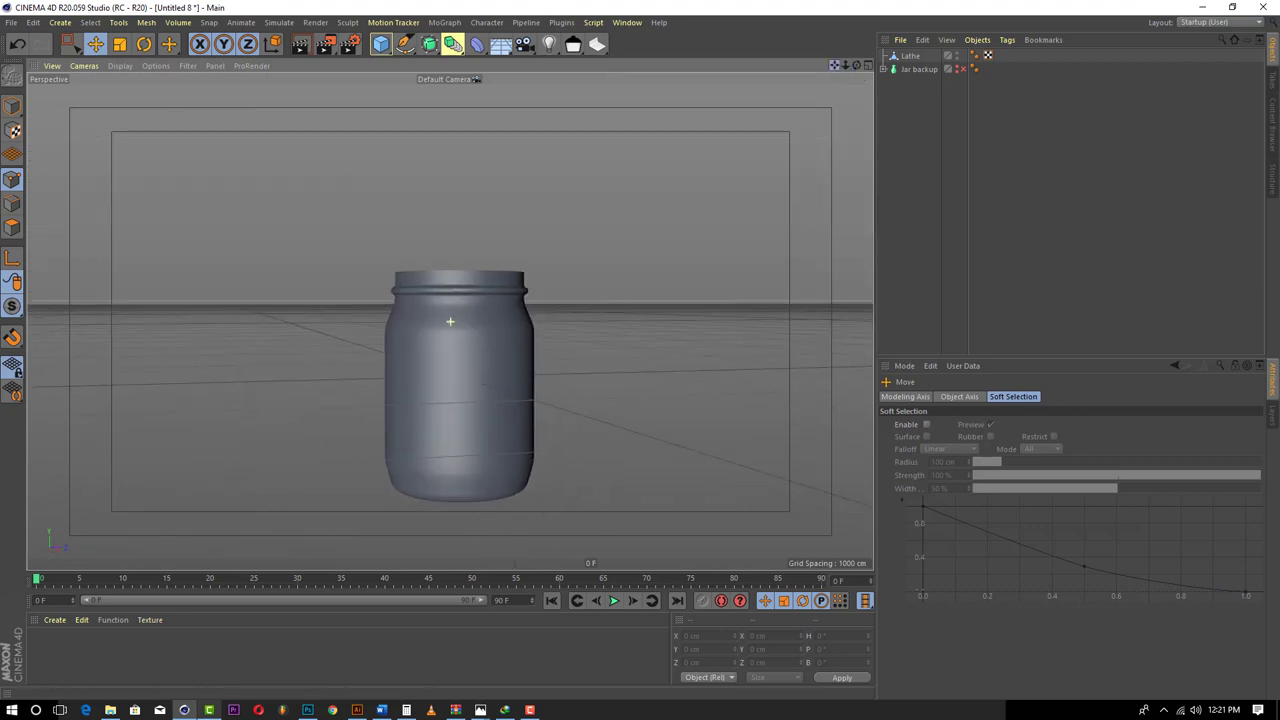
{"action": "scroll", "coordinate": [442, 383], "scroll_direction": "up", "scroll_amount": 4}
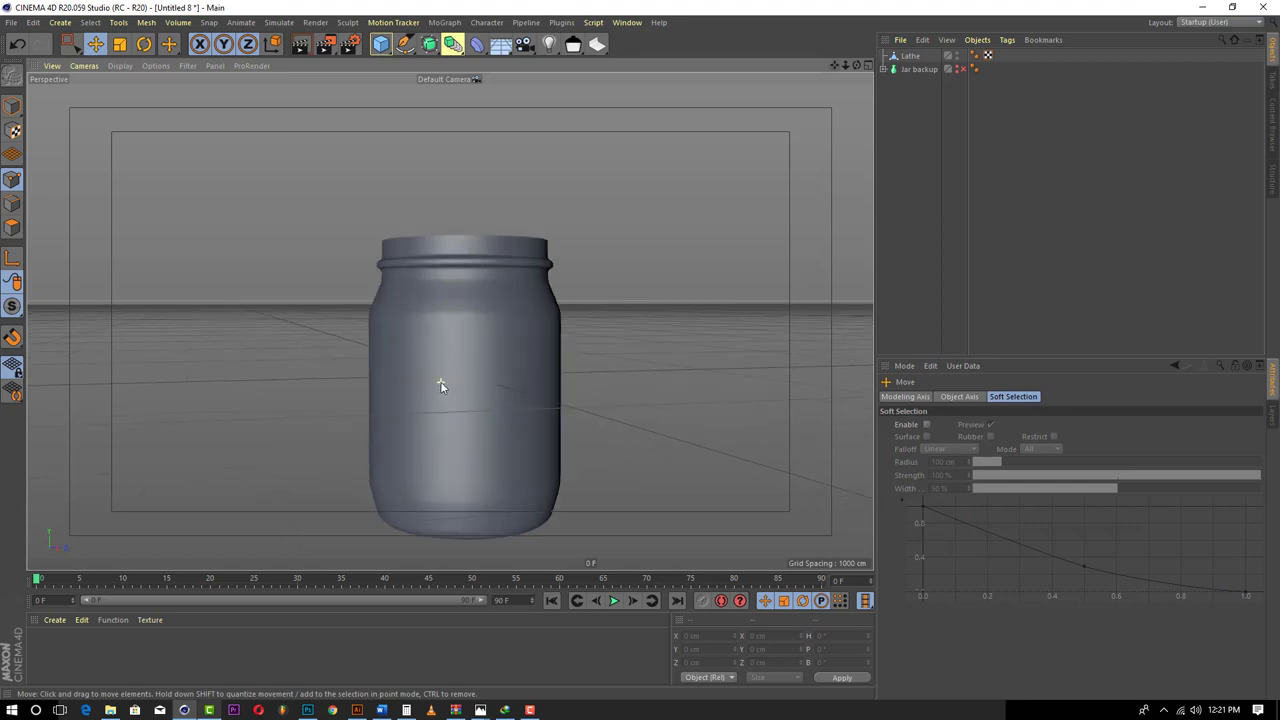
- Rename the Lathe mesh to "Plastic jar" and deselect it
{"action": "left_click", "coordinate": [545, 372]}
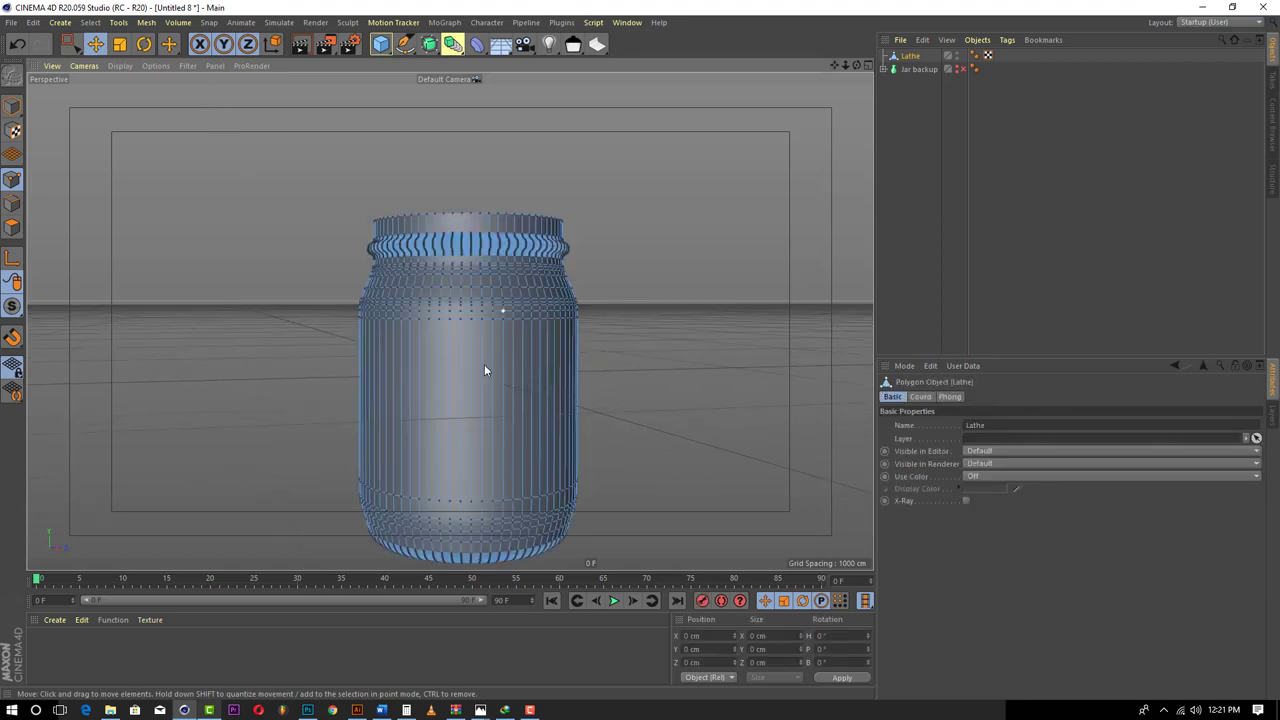
{"action": "double_click", "coordinate": [910, 56]}
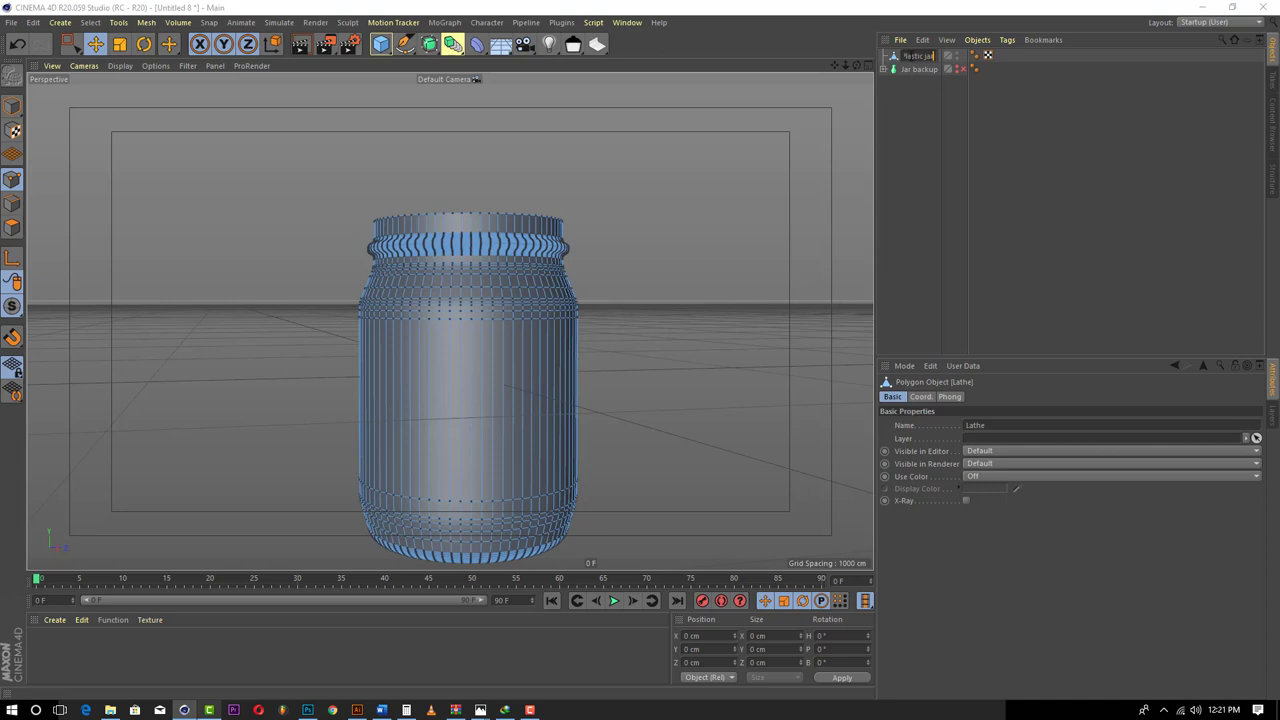
{"action": "key", "text": "Return"}
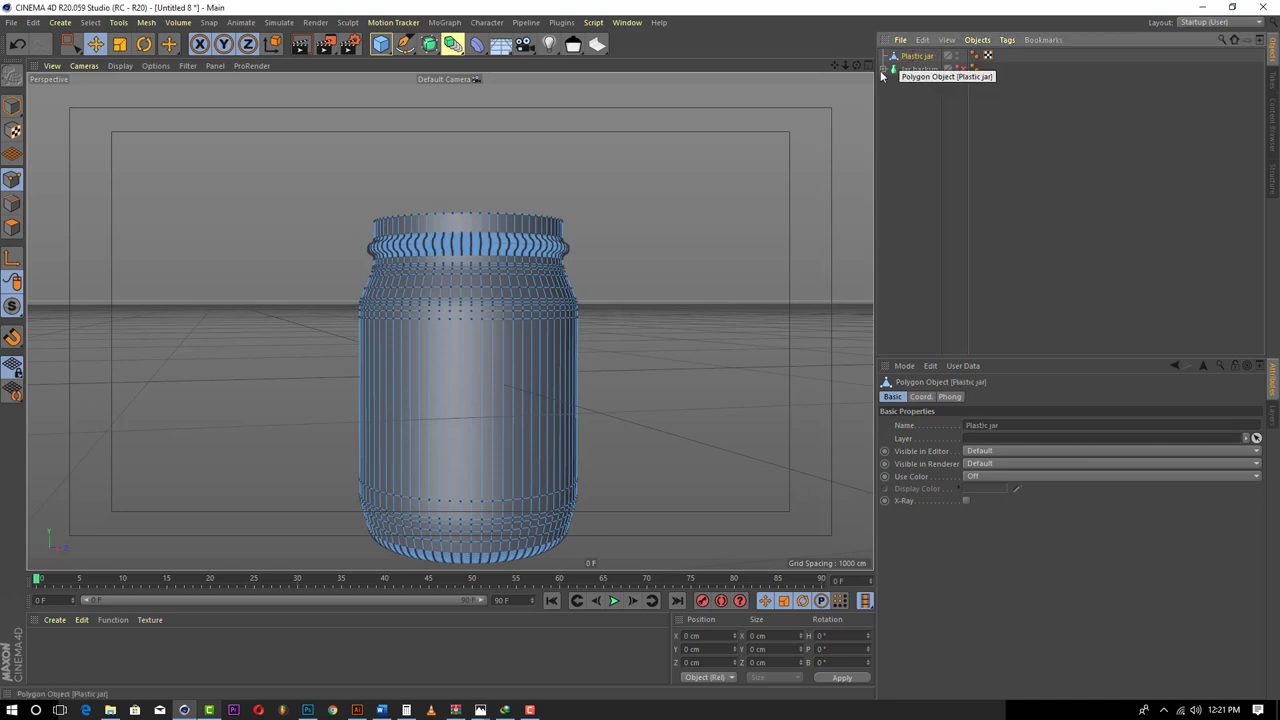
{"action": "left_click", "coordinate": [895, 105]}
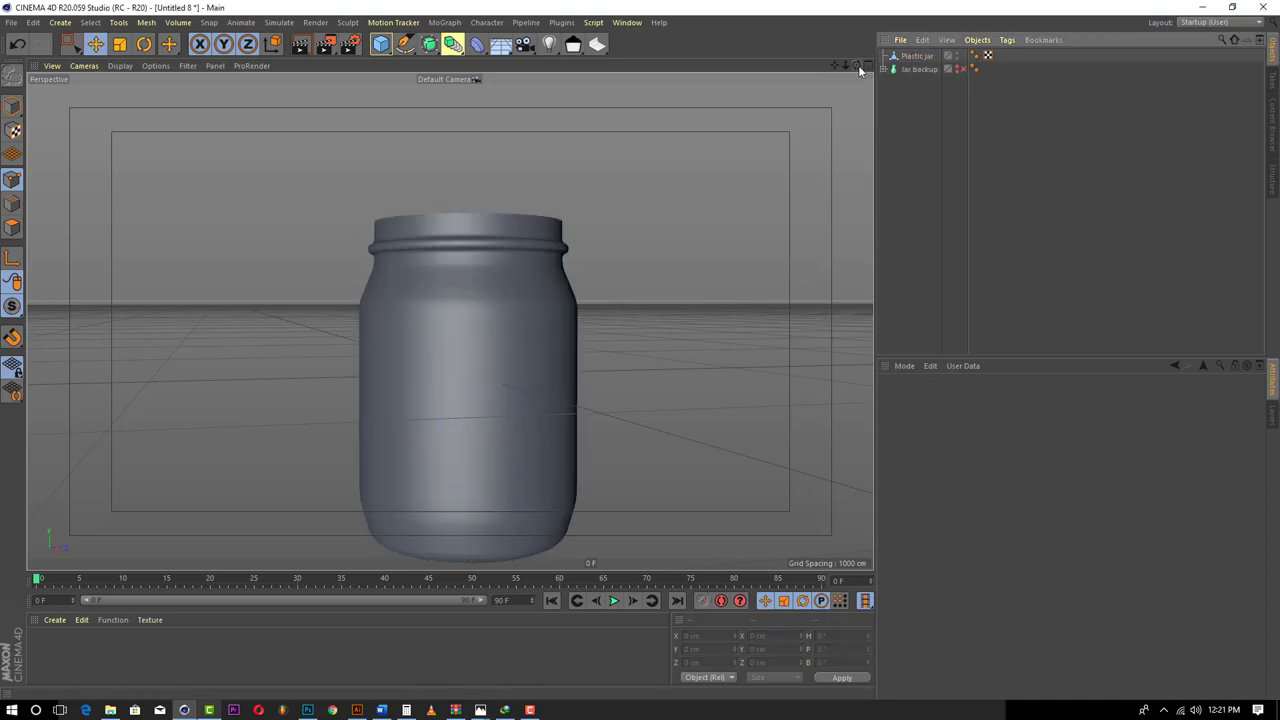
- Duplicate the Plastic jar object and hide the copy in both the editor and the renderer
{"action": "left_click_drag", "start_coordinate": [856, 65], "coordinate": [923, 72]}
{"action": "left_click", "coordinate": [917, 56]}
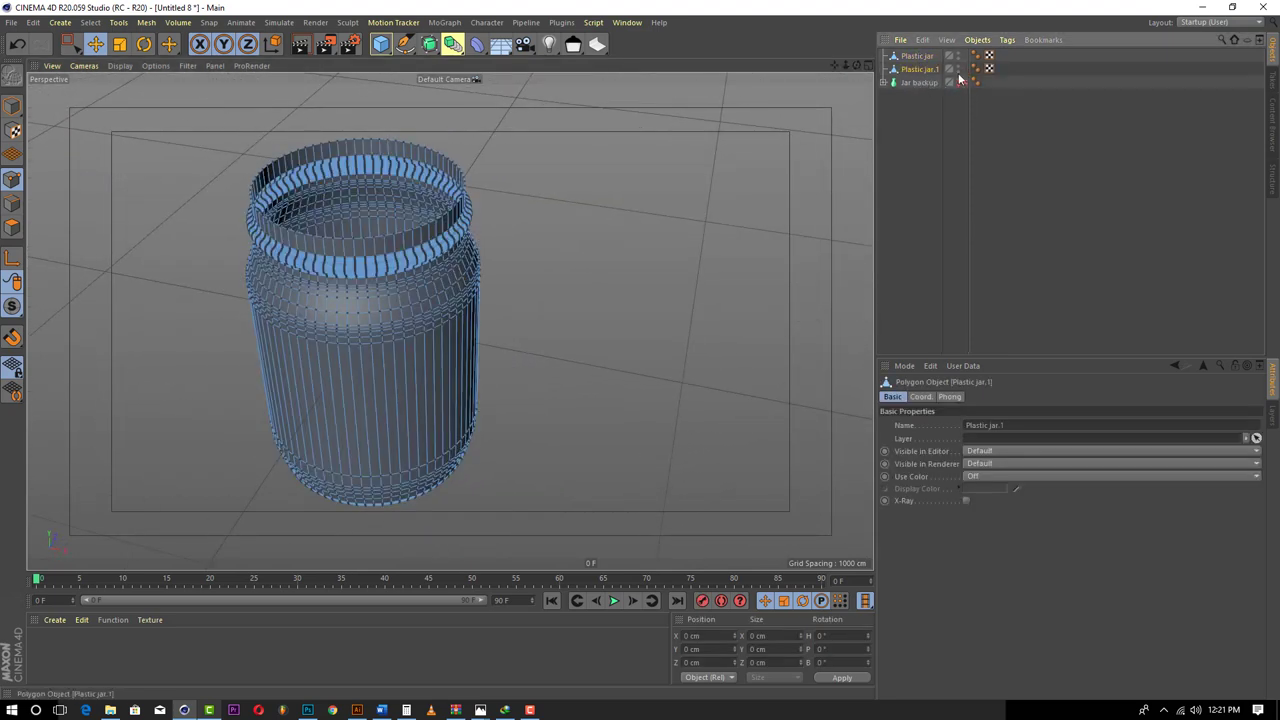
{"action": "left_click", "coordinate": [959, 67]}
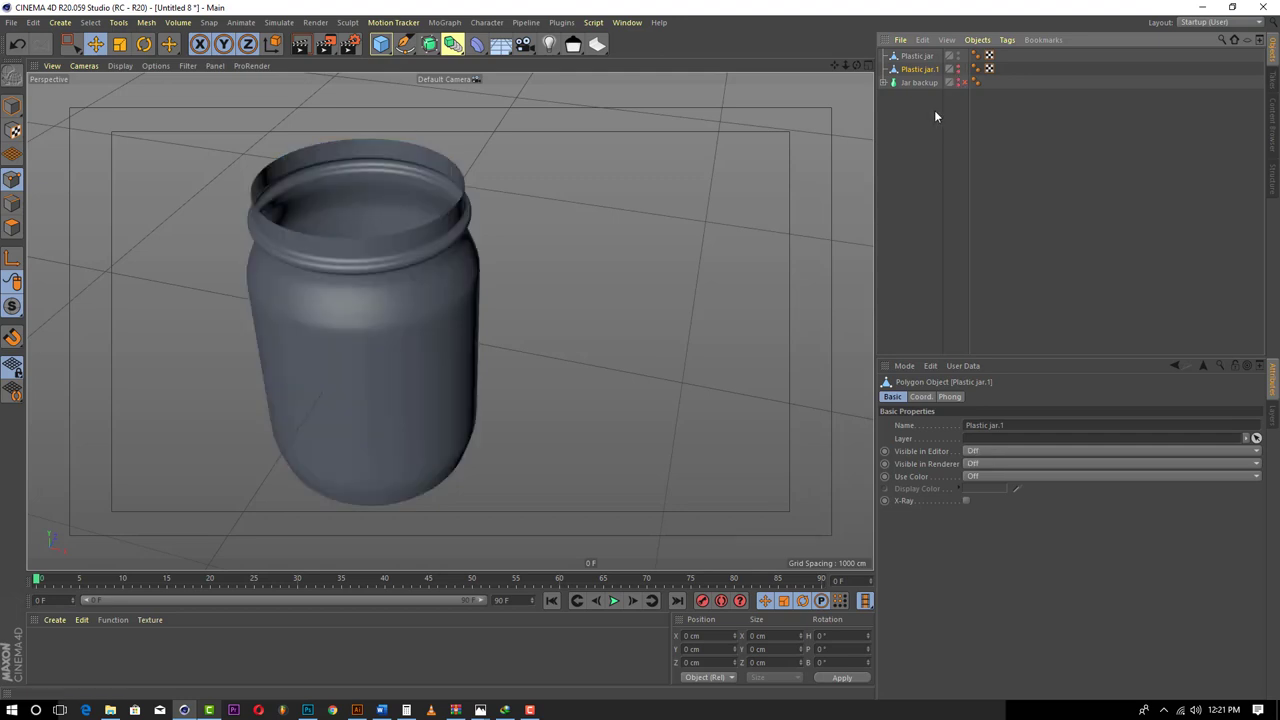
- Switch to Model mode, add a Cloth Surface object and make the visible Plastic jar its child
{"action": "left_click", "coordinate": [930, 60]}
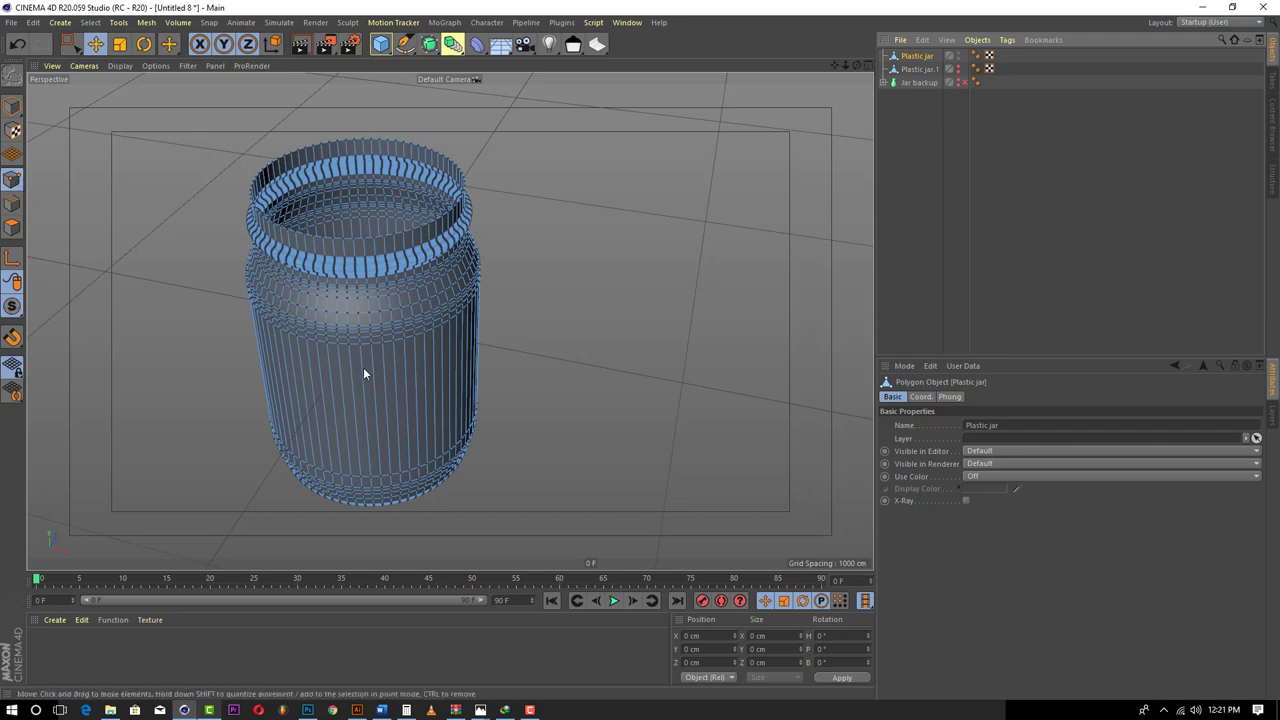
{"action": "left_click", "coordinate": [12, 105]}
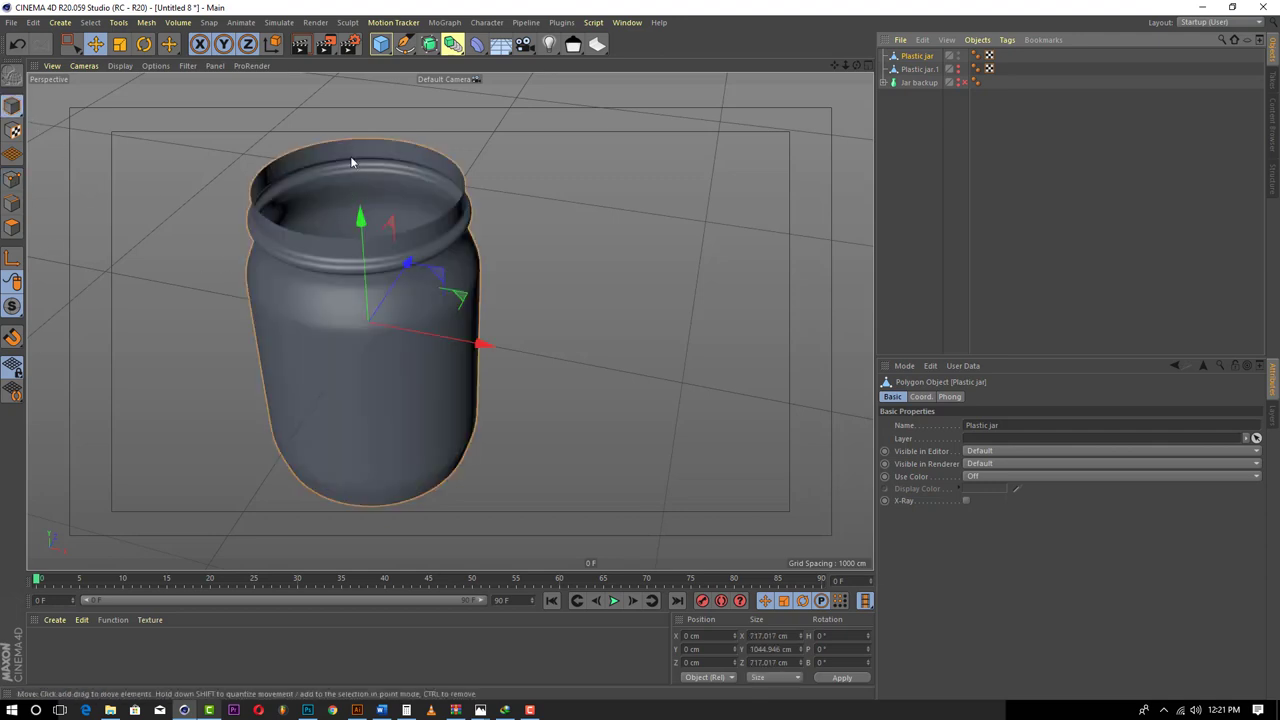
{"action": "scroll", "coordinate": [355, 170], "scroll_direction": "up", "scroll_amount": 5}
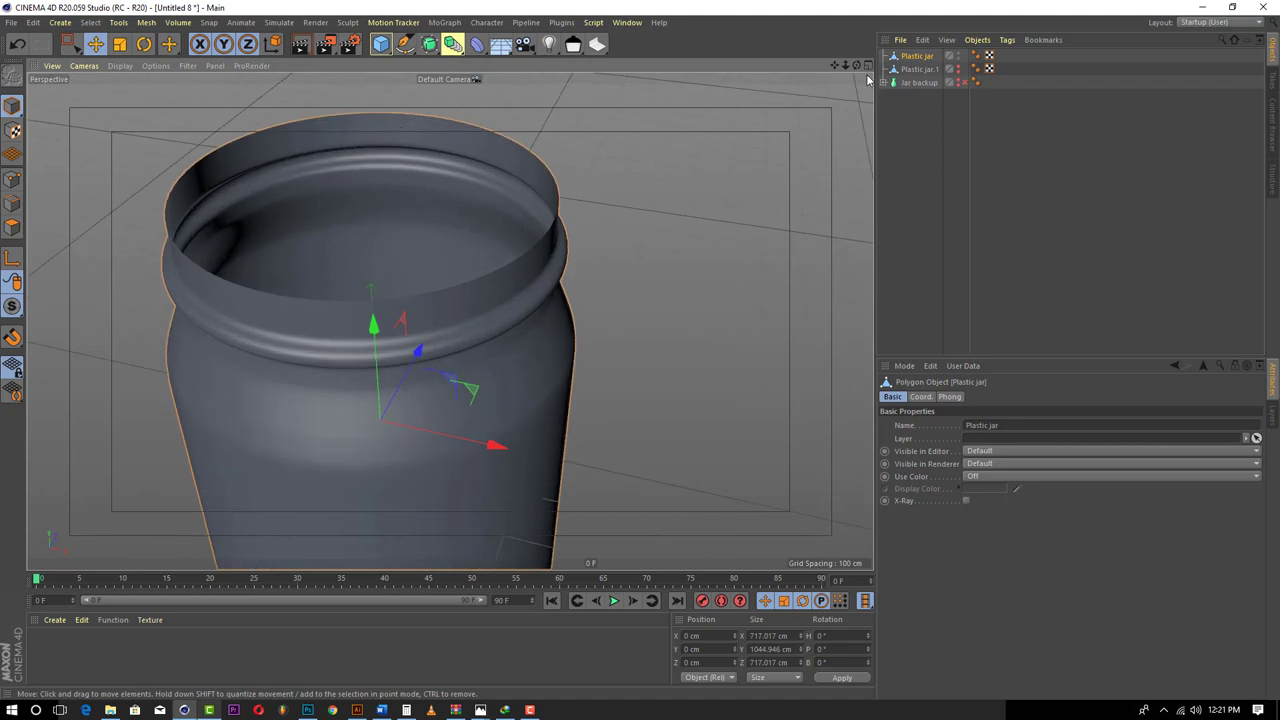
{"action": "left_click_drag", "start_coordinate": [856, 65], "coordinate": [711, 171]}
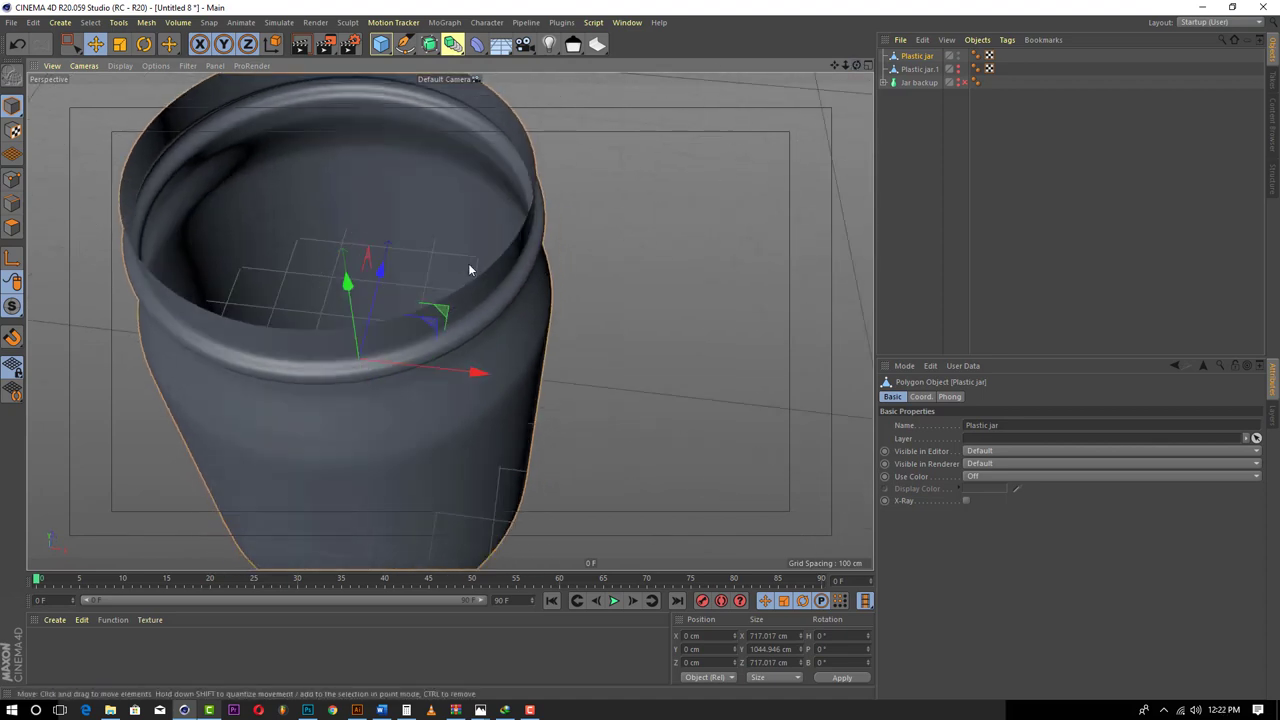
{"action": "left_click_drag", "start_coordinate": [834, 65], "coordinate": [917, 97]}
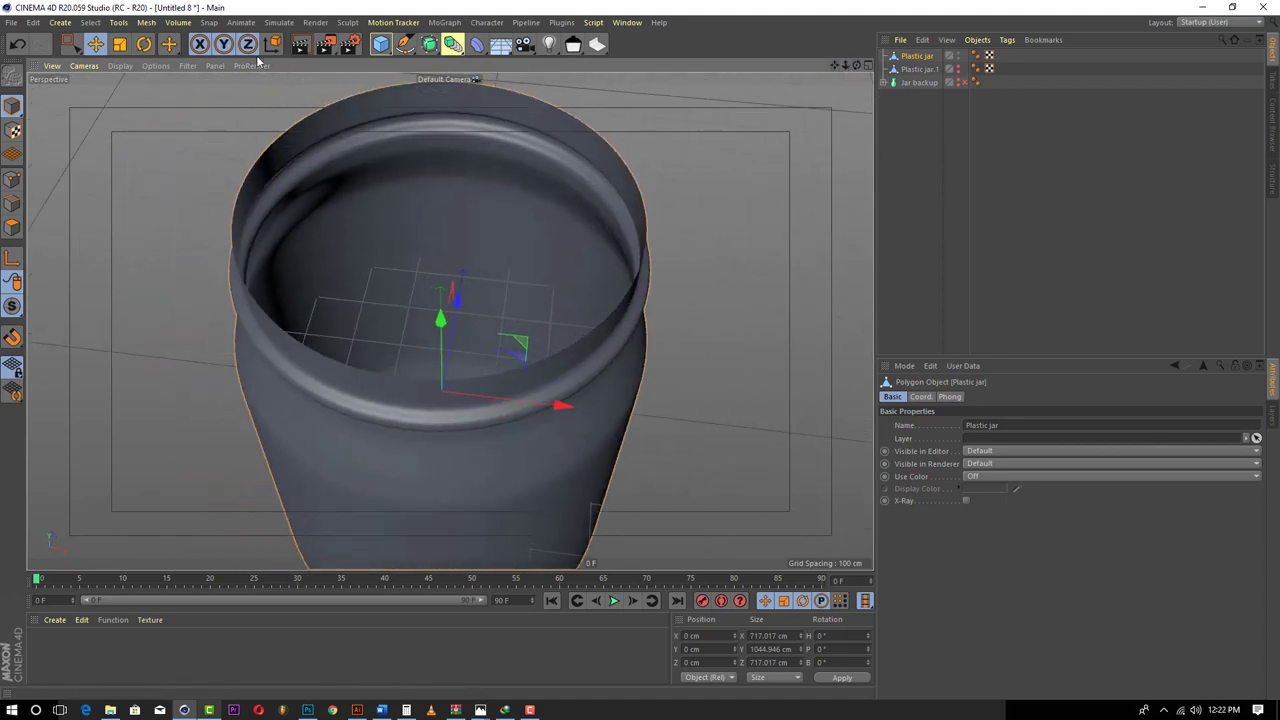
{"action": "left_click", "coordinate": [280, 21]}
{"action": "mouse_move", "coordinate": [298, 43]}
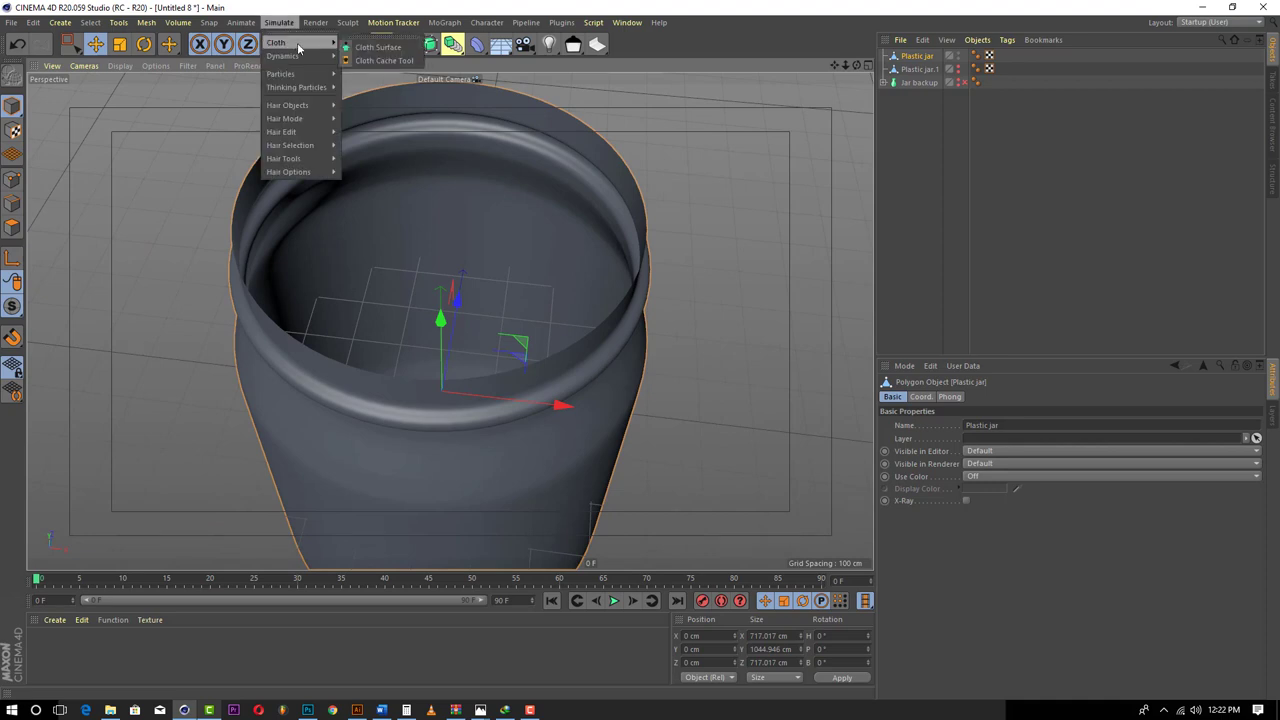
{"action": "left_click", "coordinate": [378, 47]}
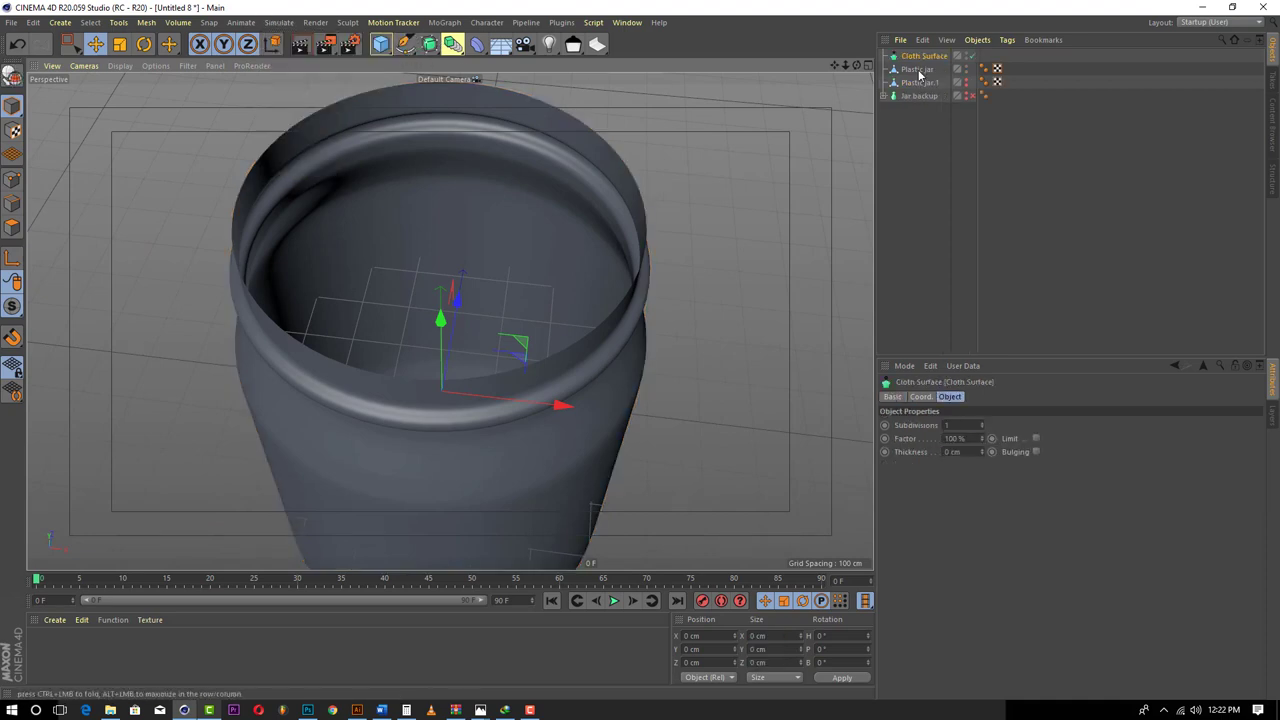
{"action": "left_click_drag", "start_coordinate": [921, 72], "coordinate": [925, 60]}
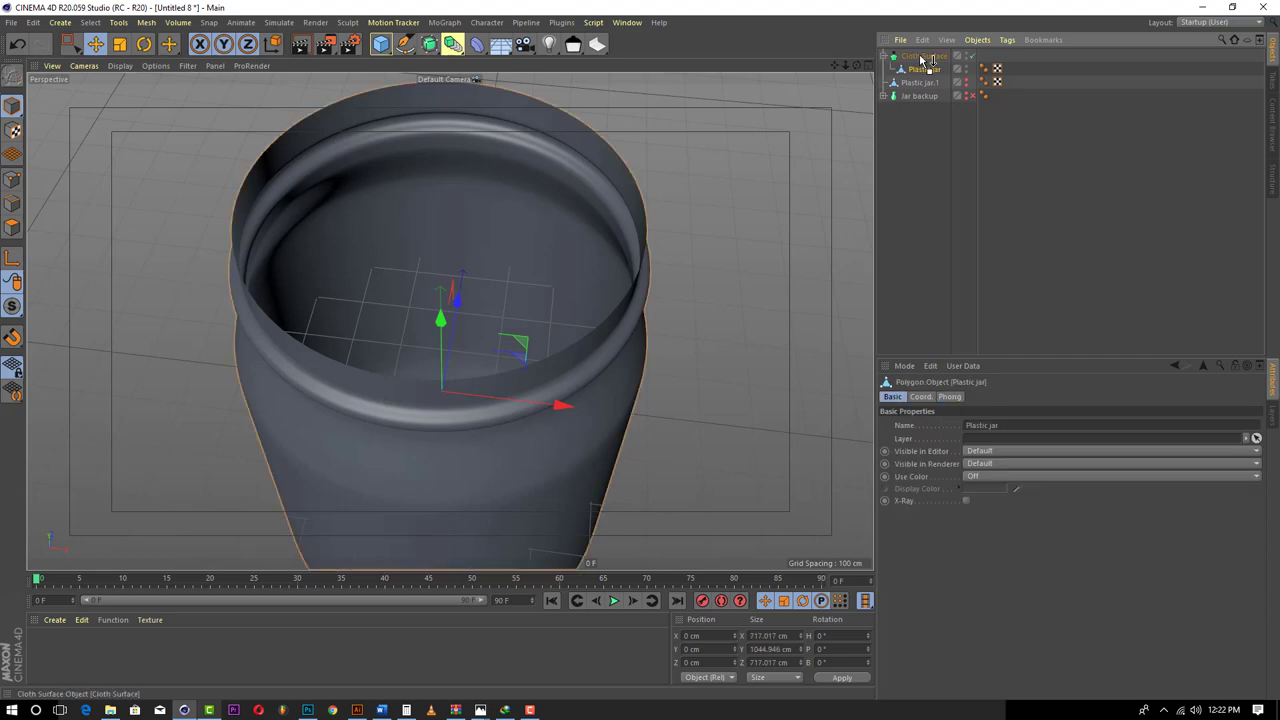
- Try thicknesses of 3 cm and 55 cm on the Cloth Surface
{"action": "left_click", "coordinate": [921, 57]}
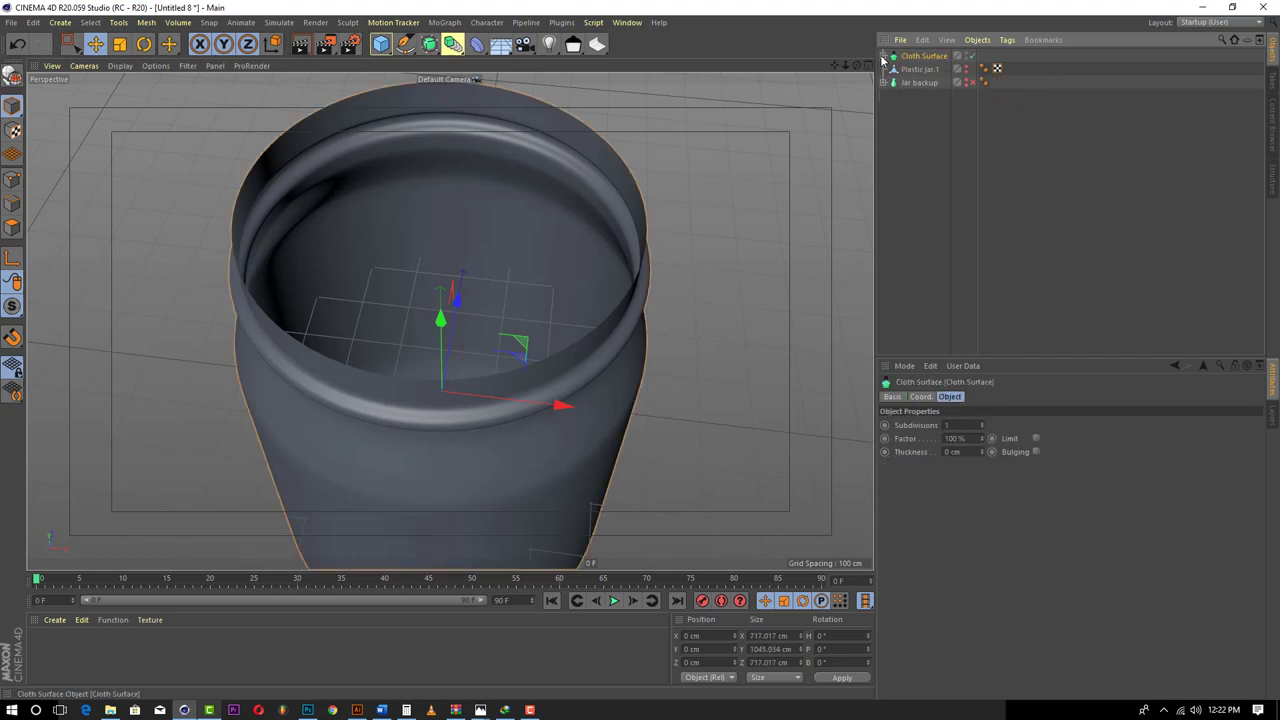
{"action": "double_click", "coordinate": [952, 452]}
{"action": "type", "text": "3"}
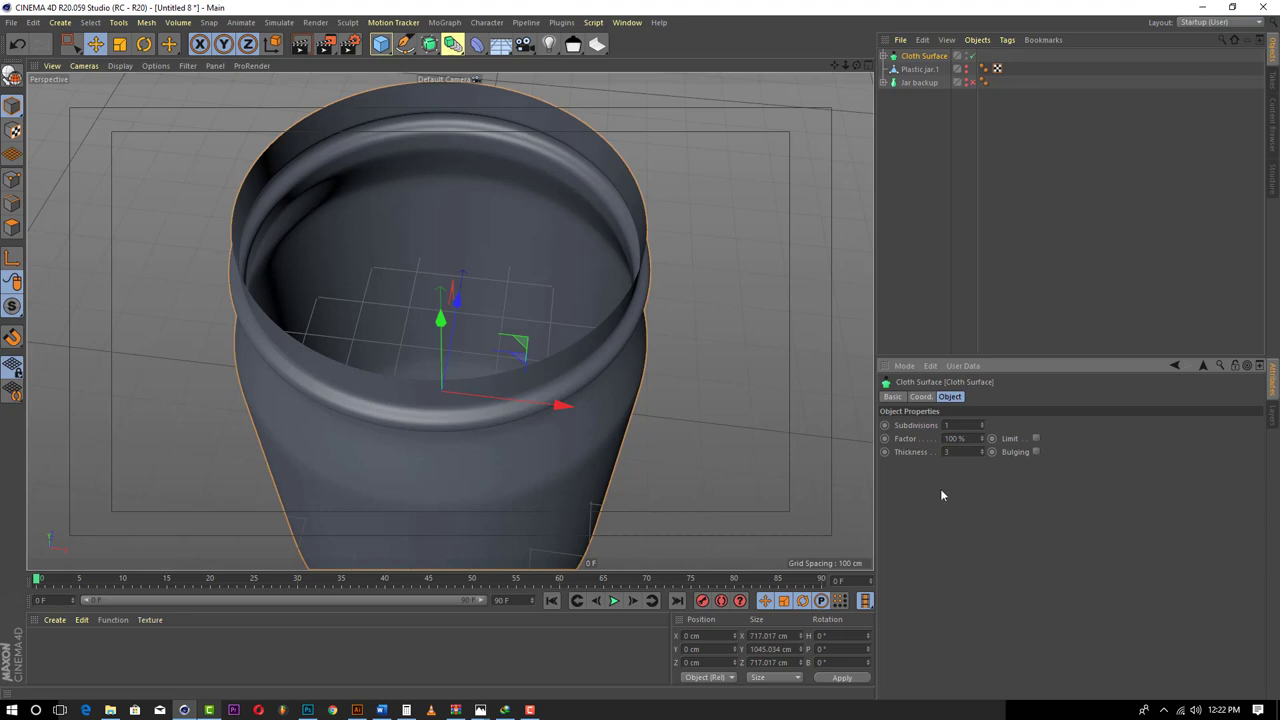
{"action": "key", "text": "Return"}
{"action": "double_click", "coordinate": [962, 455]}
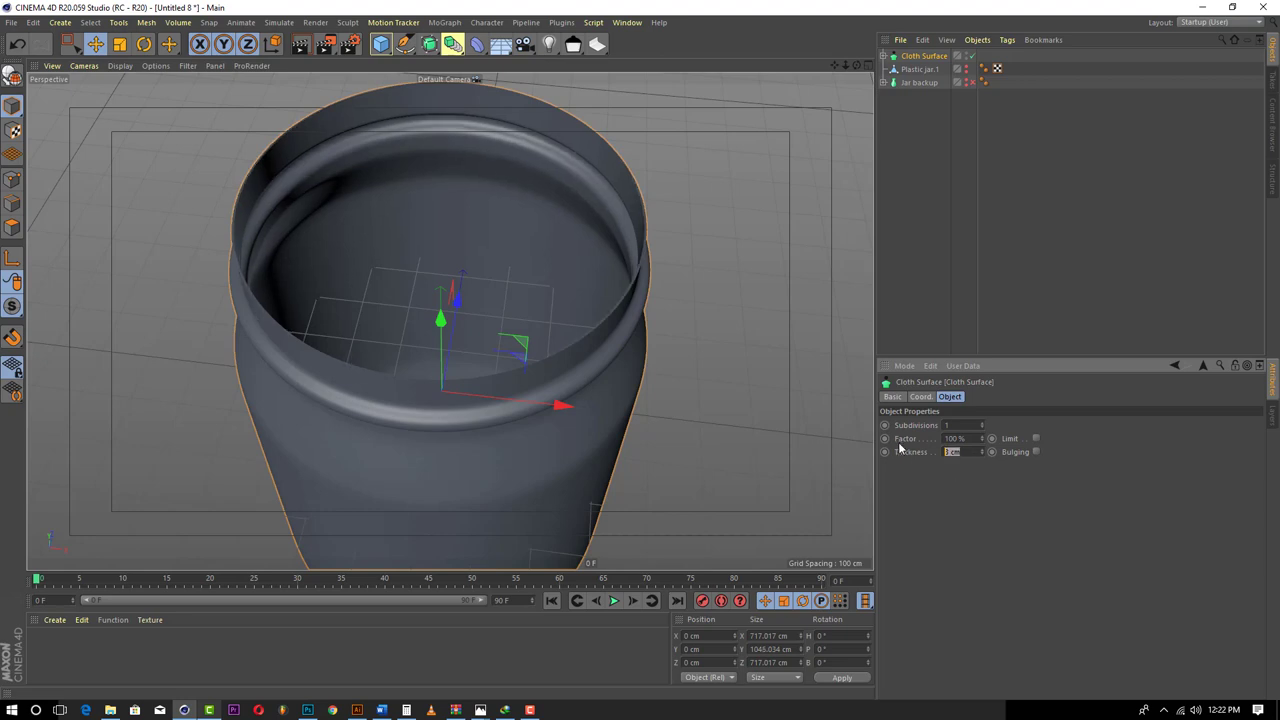
{"action": "key", "text": "Return"}
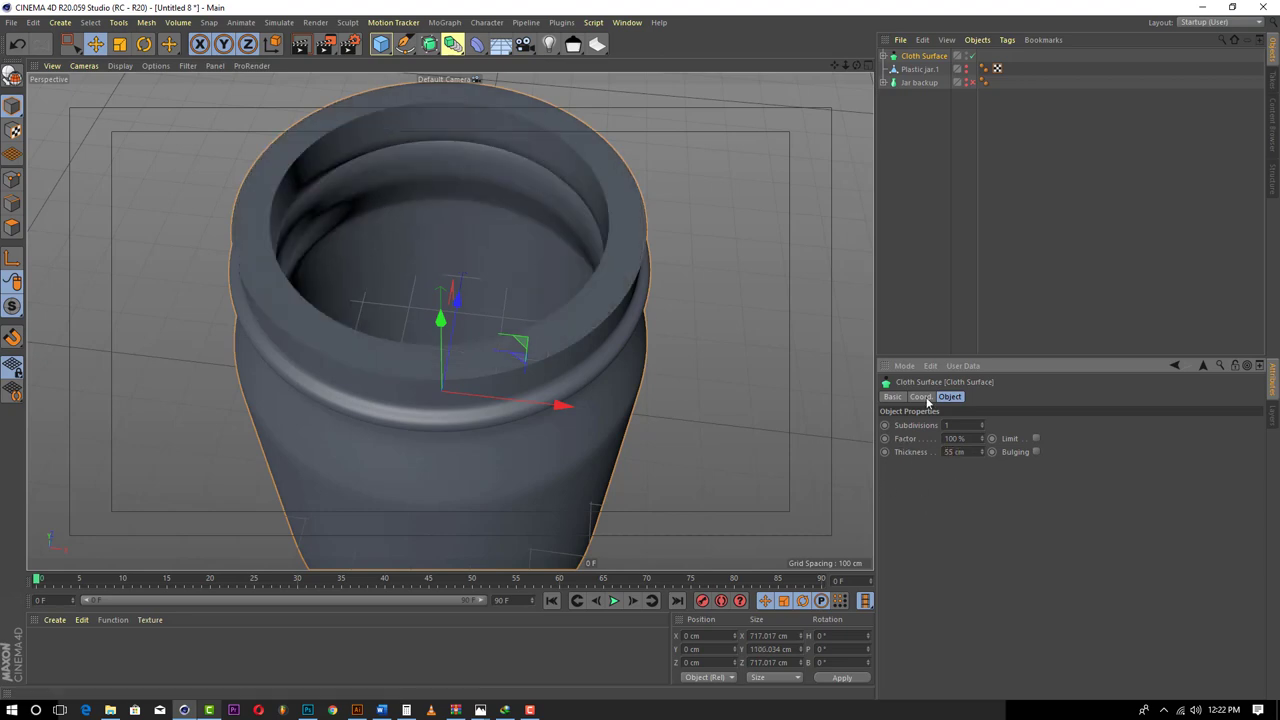
- Set the Cloth Surface's thickness to 5 cm and check the wall at the jar's rim
{"action": "double_click", "coordinate": [970, 456]}
{"action": "type", "text": "5"}
{"action": "key", "text": "Return"}
{"action": "scroll", "coordinate": [640, 294], "scroll_direction": "up", "scroll_amount": 3}
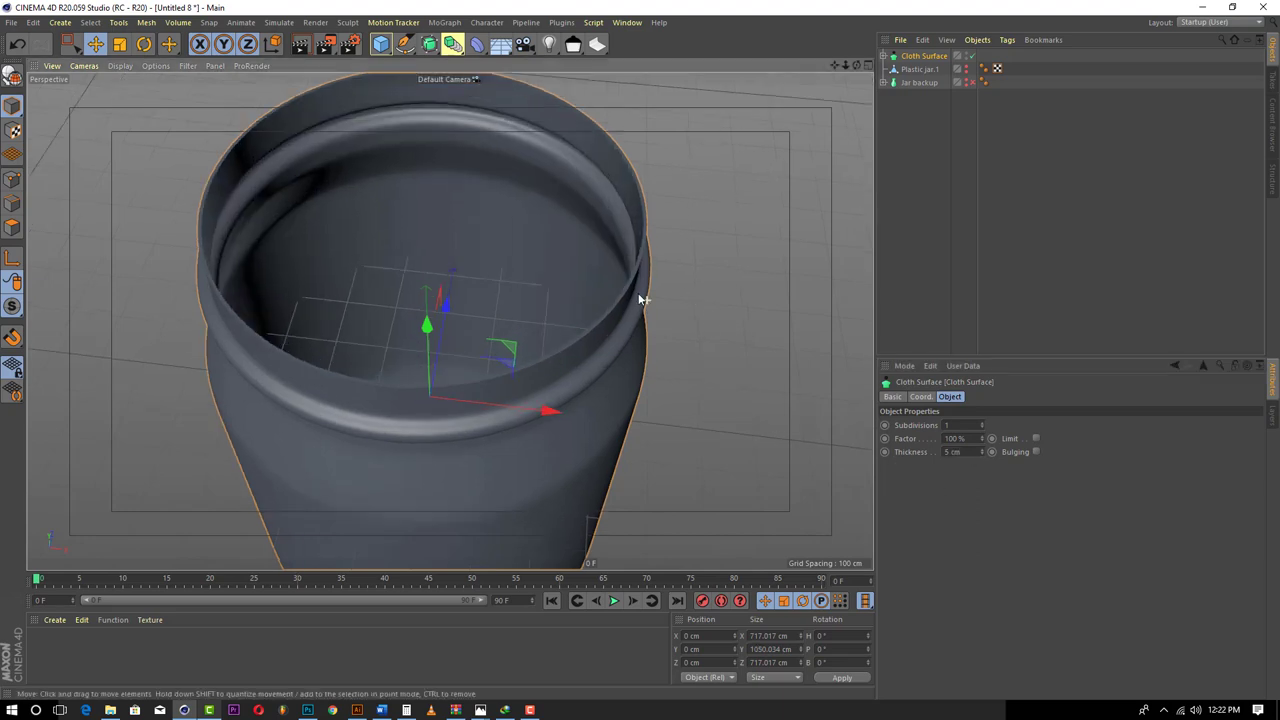
{"action": "scroll", "coordinate": [620, 297], "scroll_direction": "up", "scroll_amount": 5}
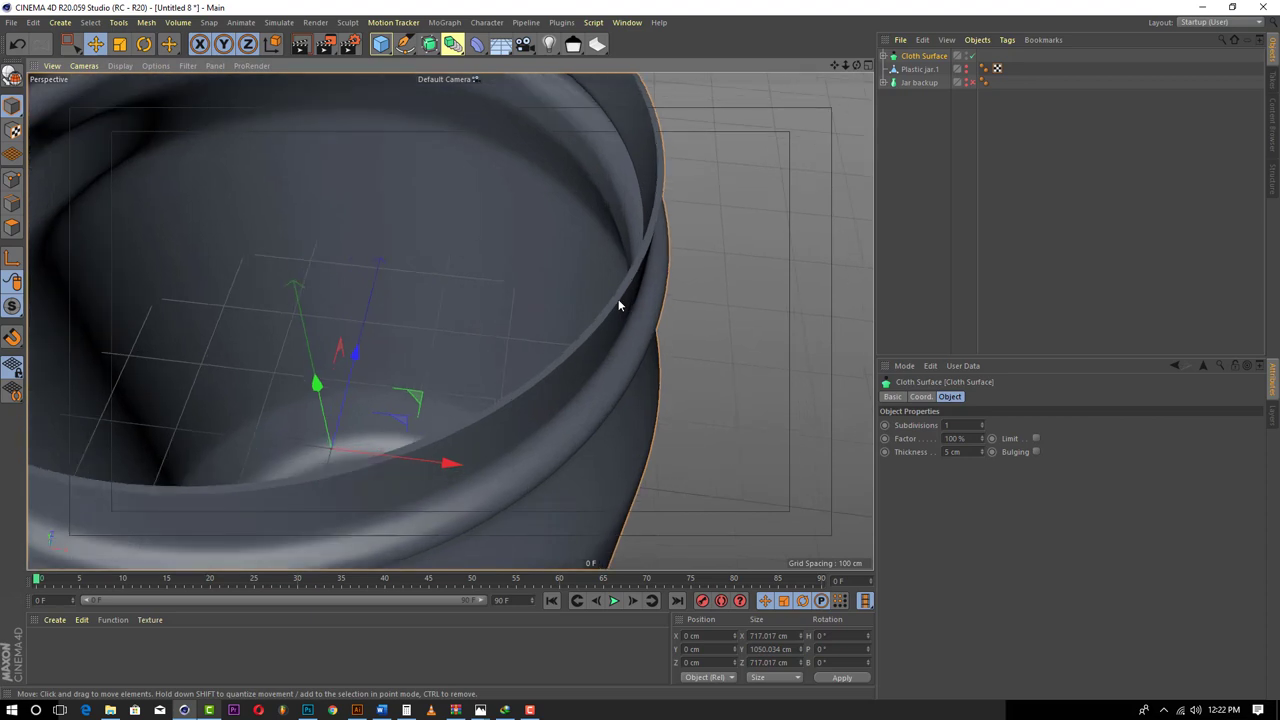
{"action": "scroll", "coordinate": [617, 298], "scroll_direction": "down", "scroll_amount": 5}
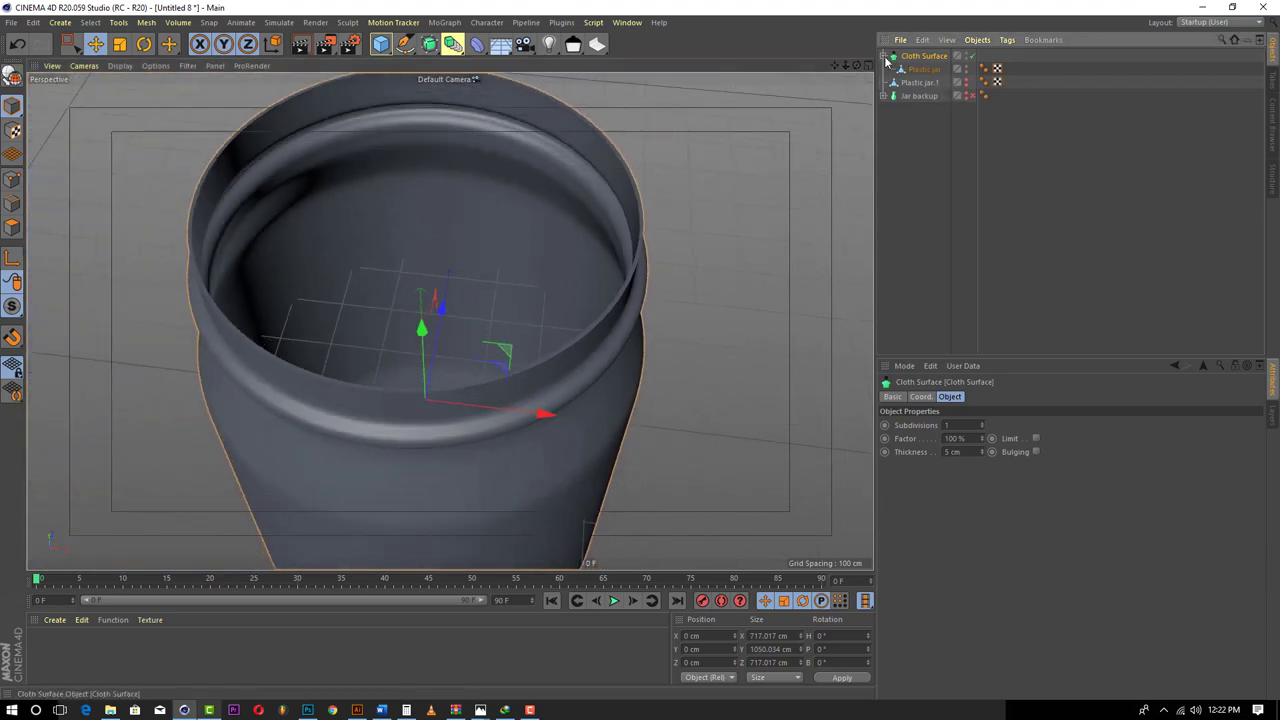
- Rename the Cloth Surface object to "Glass jar" and deselect it
{"action": "left_click", "coordinate": [911, 134]}
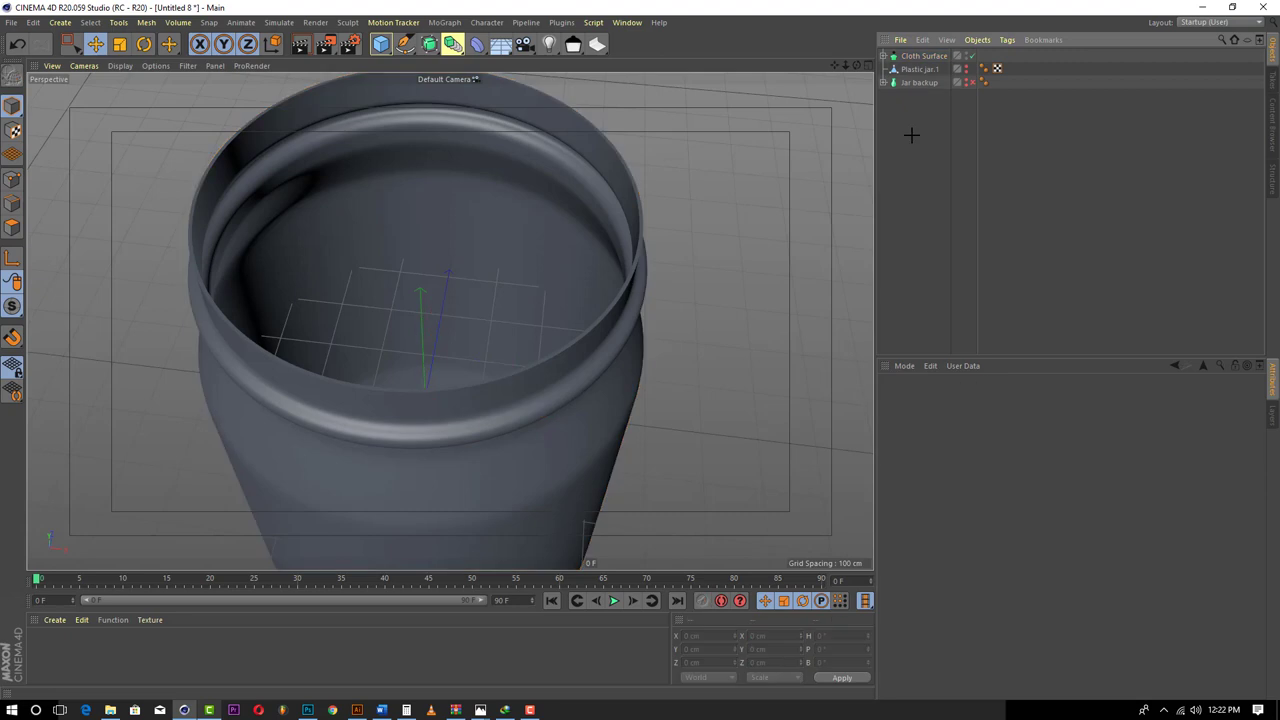
{"action": "left_click", "coordinate": [930, 56]}
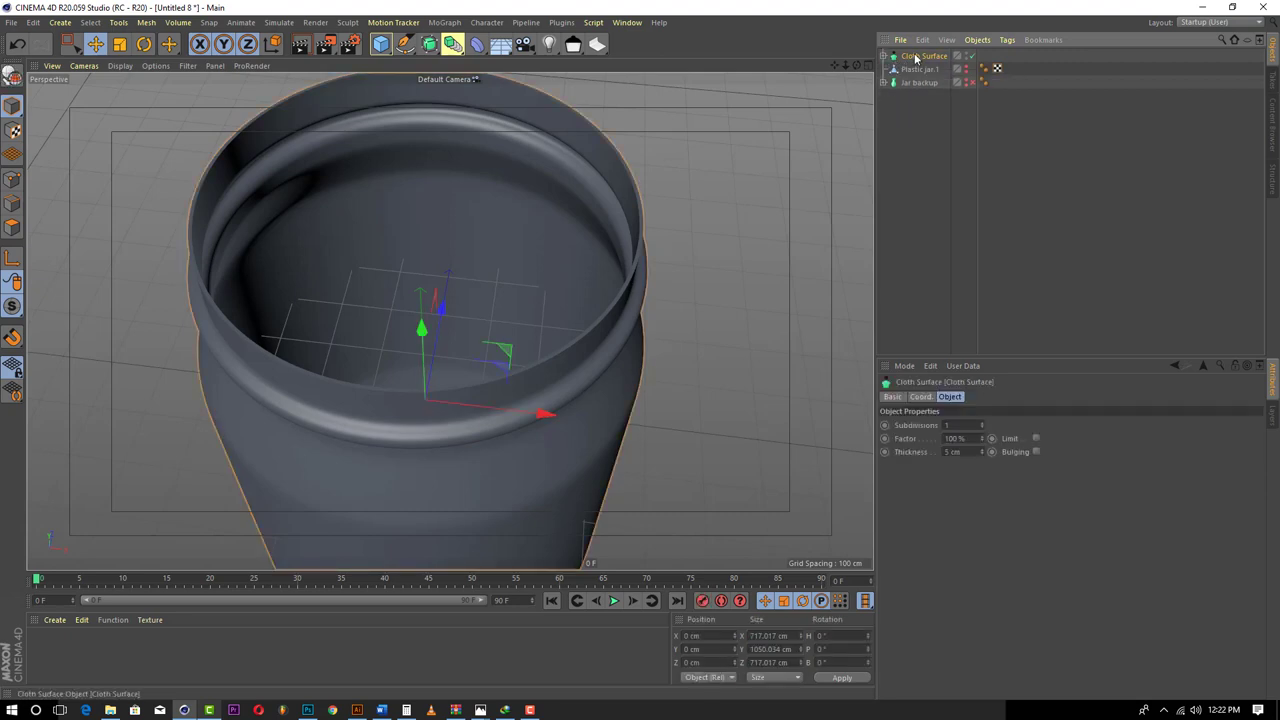
{"action": "double_click", "coordinate": [916, 57]}
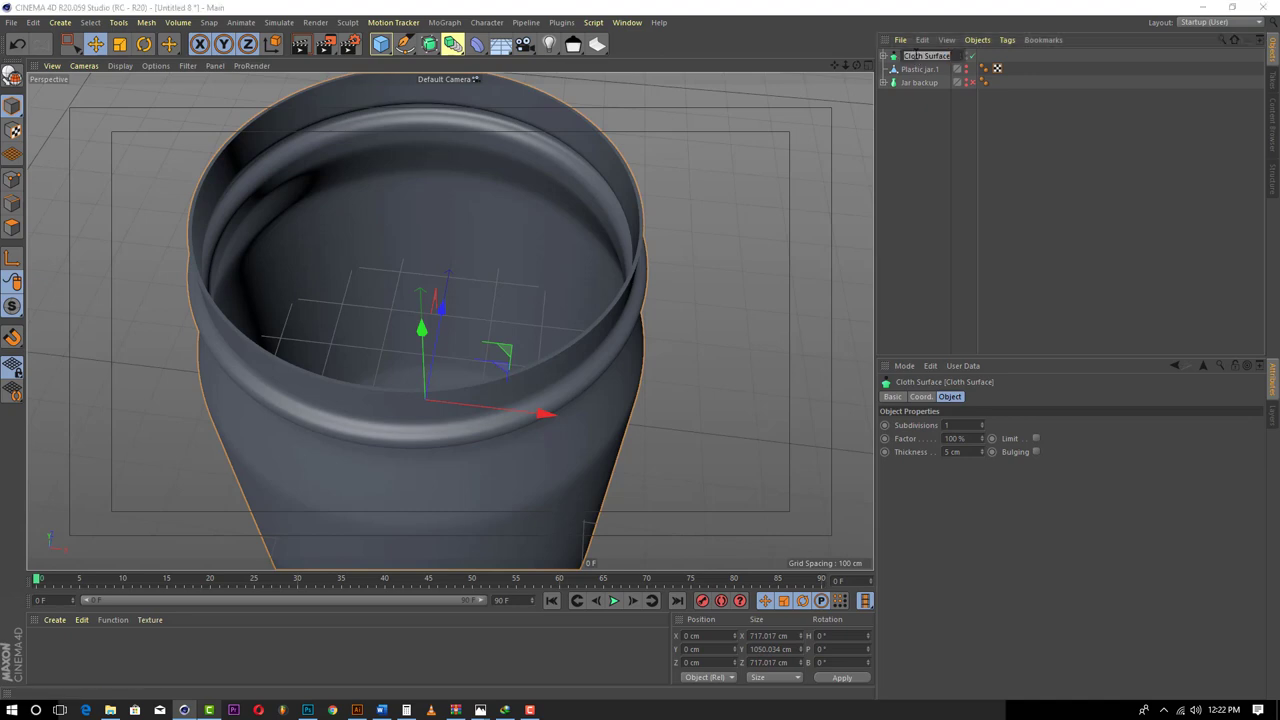
{"action": "type", "text": "Glass jar"}
{"action": "key", "text": "Return"}
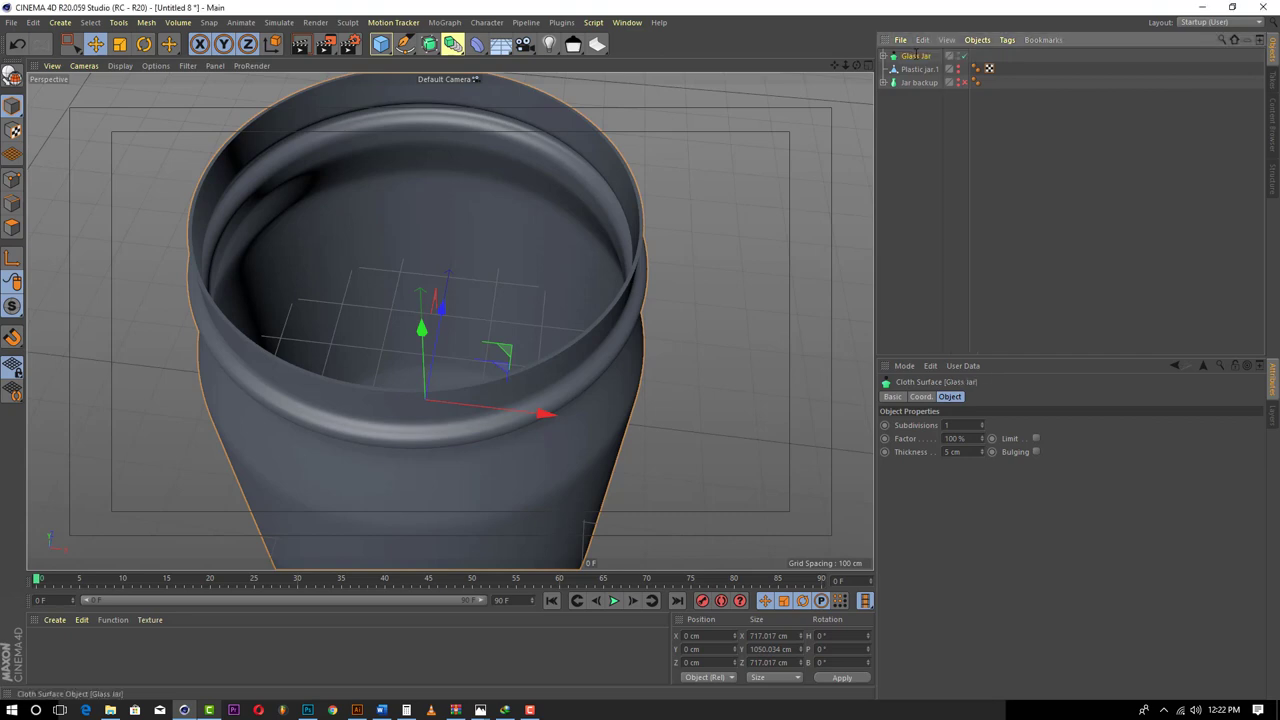
{"action": "left_click", "coordinate": [929, 173]}
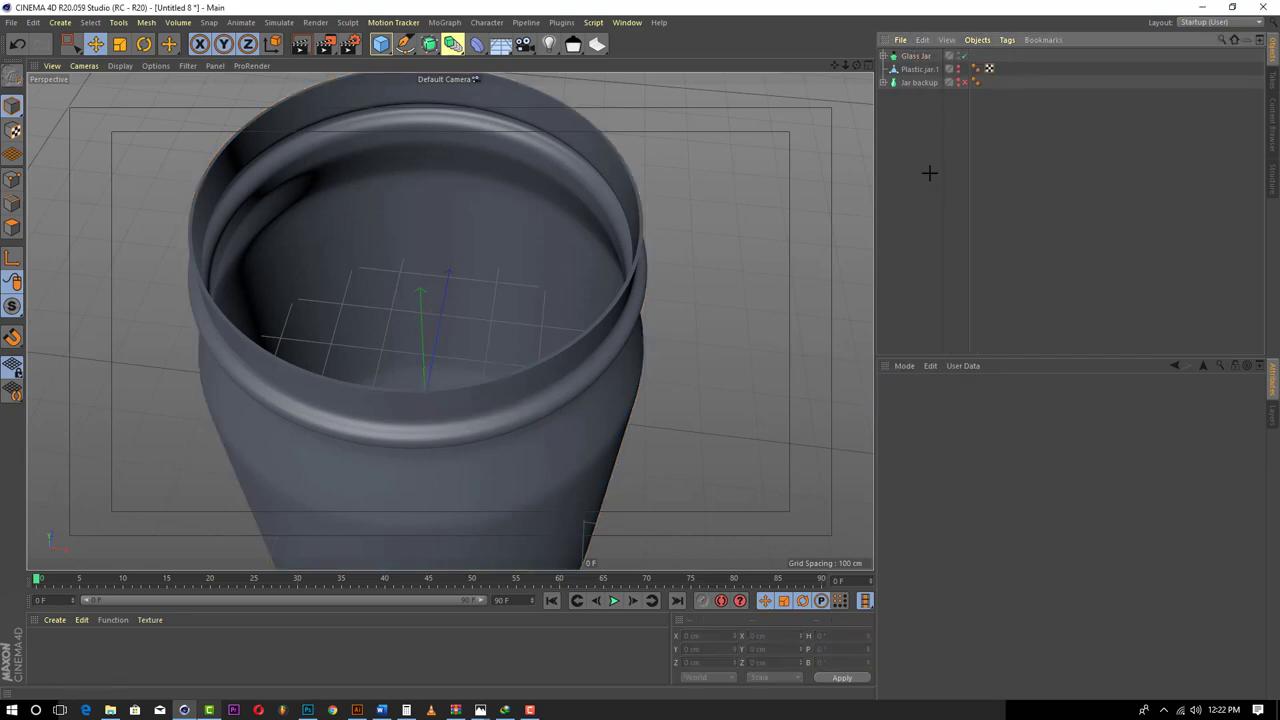
- Make the Glass jar cloth surface editable and expand its hierarchy
{"action": "left_click", "coordinate": [906, 56]}
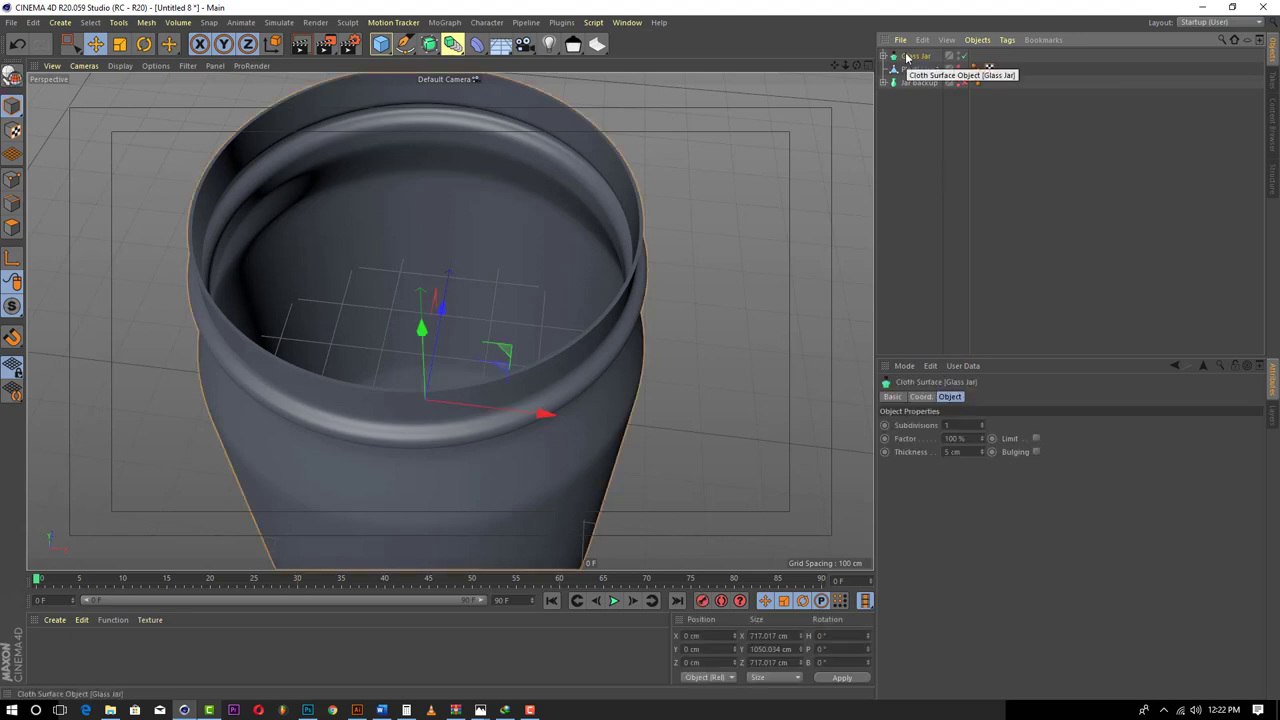
{"action": "key", "text": "c"}
{"action": "left_click", "coordinate": [883, 56]}
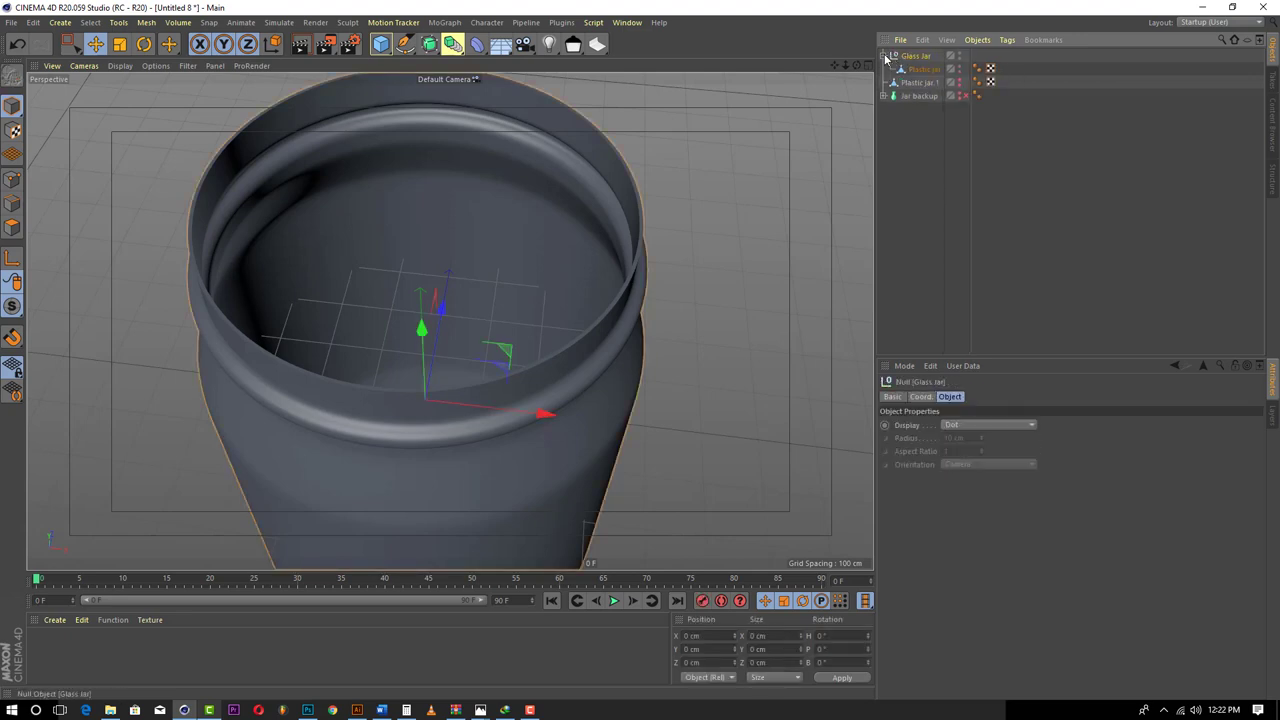
- Move the thickened Plastic jar mesh out of the Glass jar null and delete the empty null
{"action": "left_click", "coordinate": [920, 70]}
{"action": "left_click_drag", "start_coordinate": [920, 72], "coordinate": [918, 55]}
{"action": "left_click", "coordinate": [918, 71]}
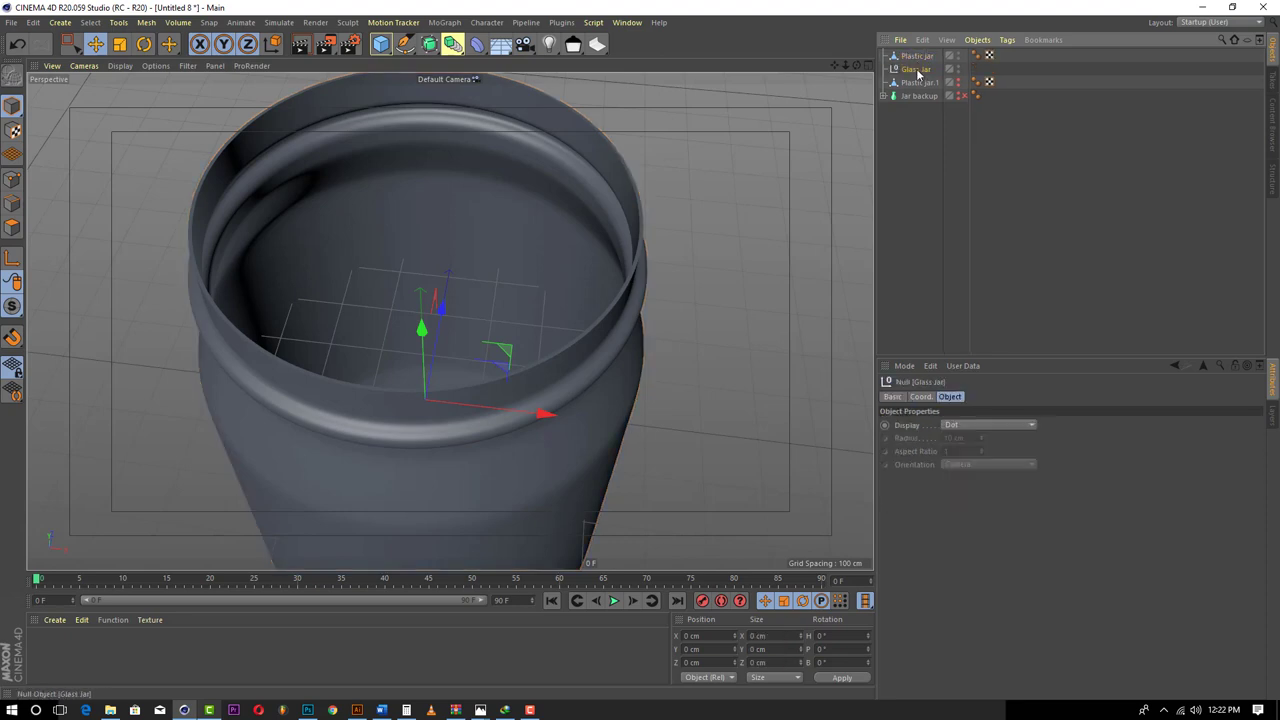
{"action": "key", "text": "Delete"}
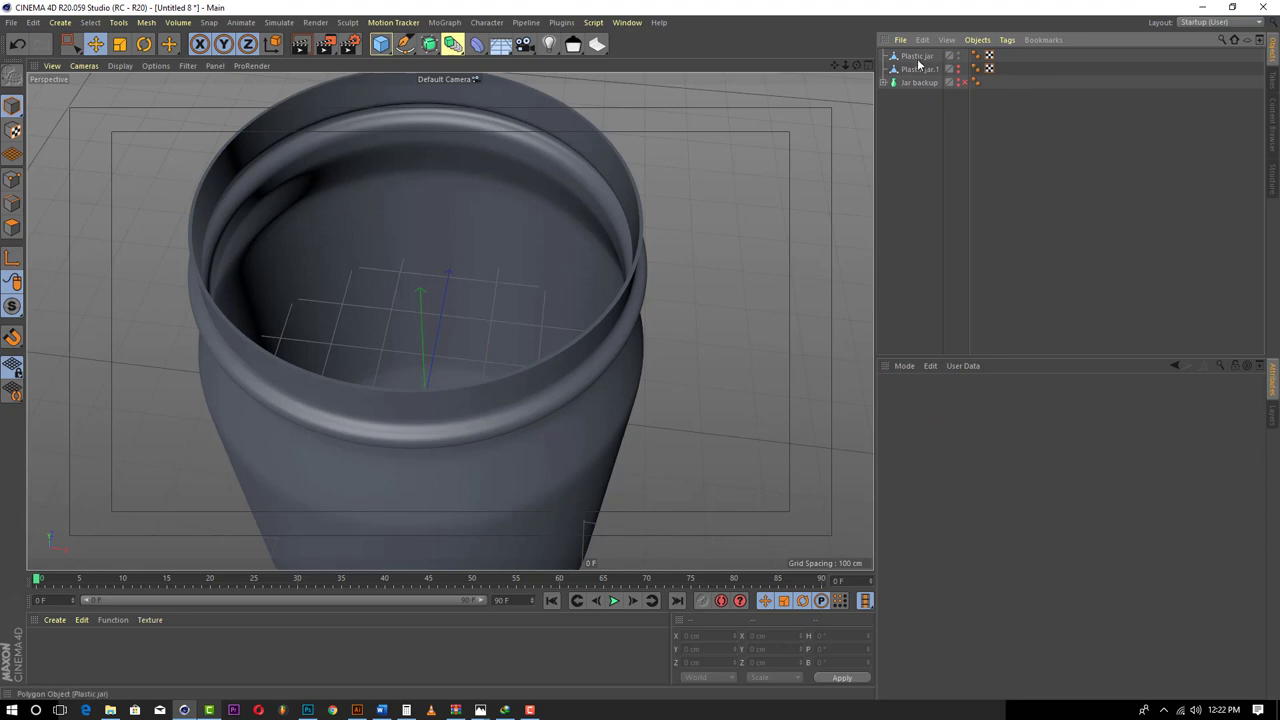
{"action": "left_click", "coordinate": [918, 57]}
- Add a cube primitive at the default size of 200 cm per side at the scene origin
{"action": "scroll", "coordinate": [744, 243], "scroll_direction": "down", "scroll_amount": 3}
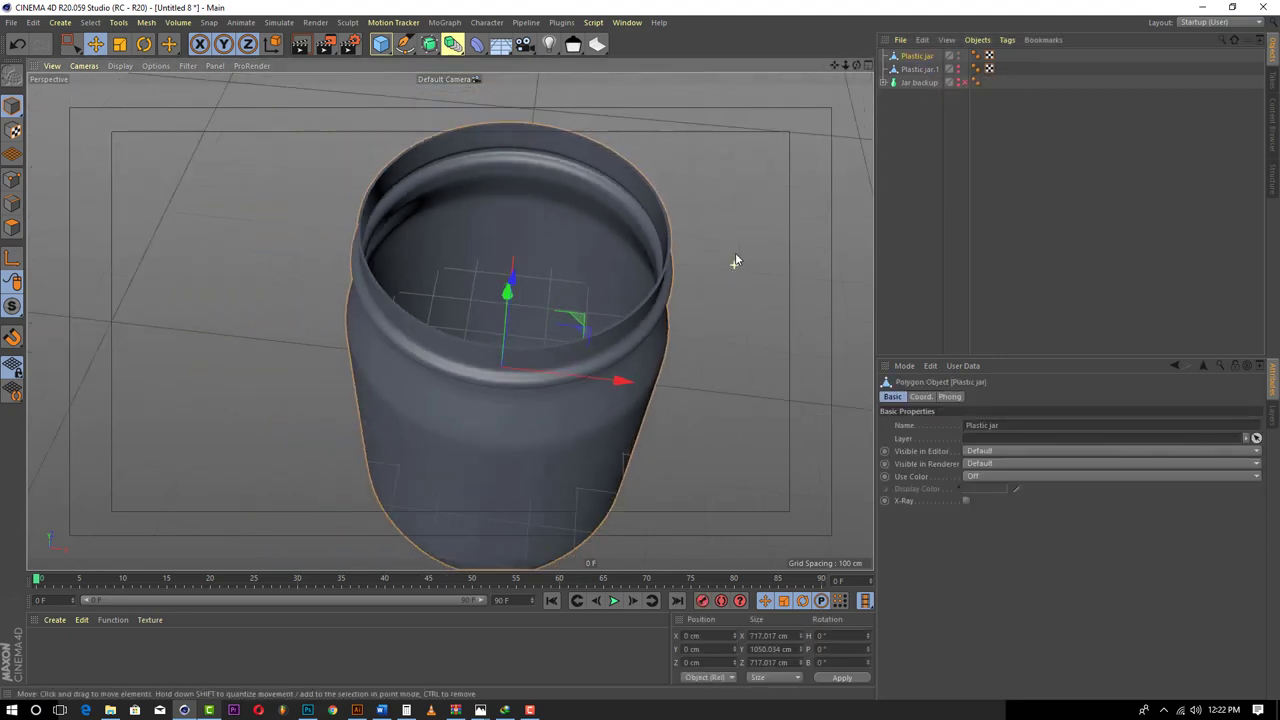
{"action": "left_click_drag", "start_coordinate": [857, 65], "coordinate": [857, 3]}
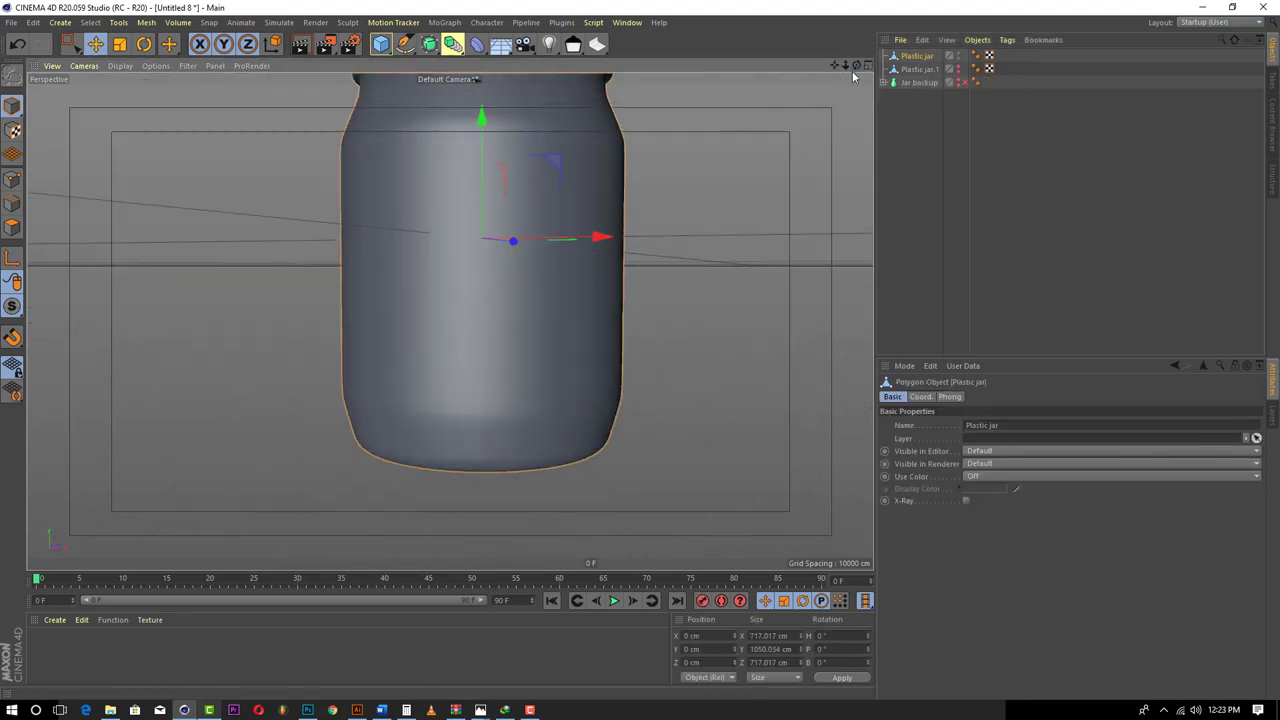
{"action": "left_click_drag", "start_coordinate": [834, 65], "coordinate": [850, 145]}
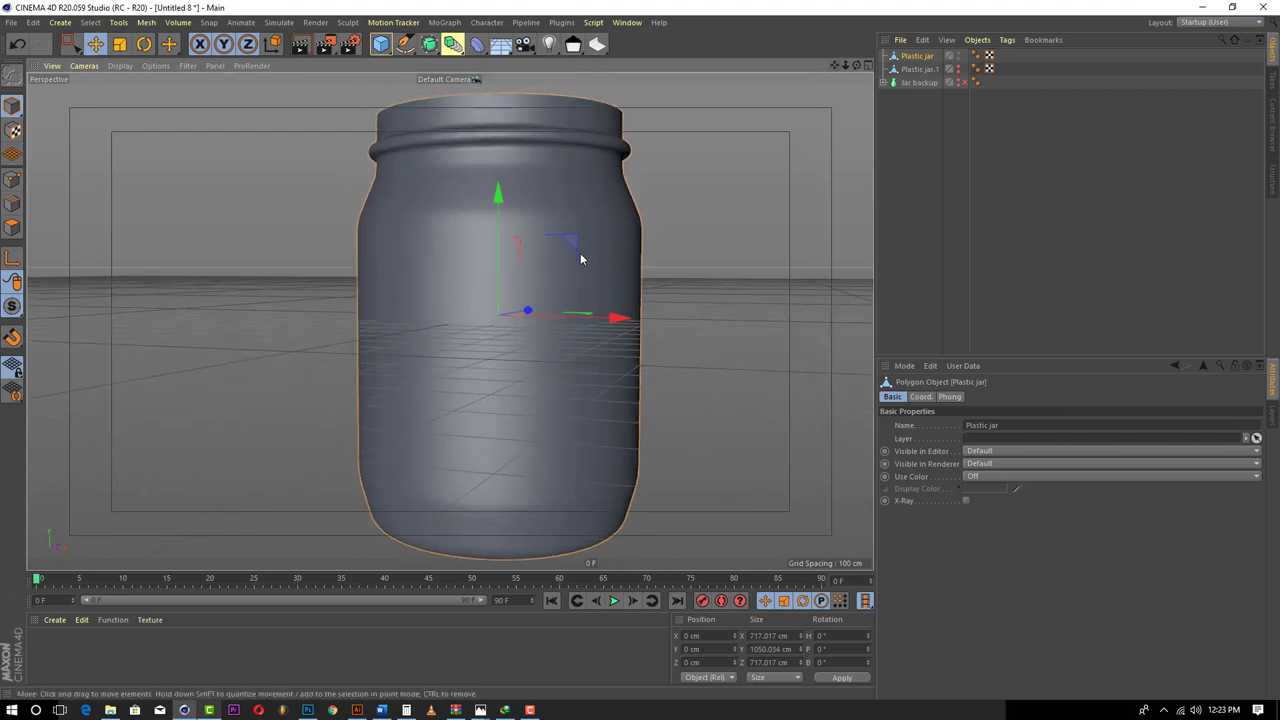
{"action": "left_click", "coordinate": [380, 44]}
{"action": "left_click", "coordinate": [525, 68]}
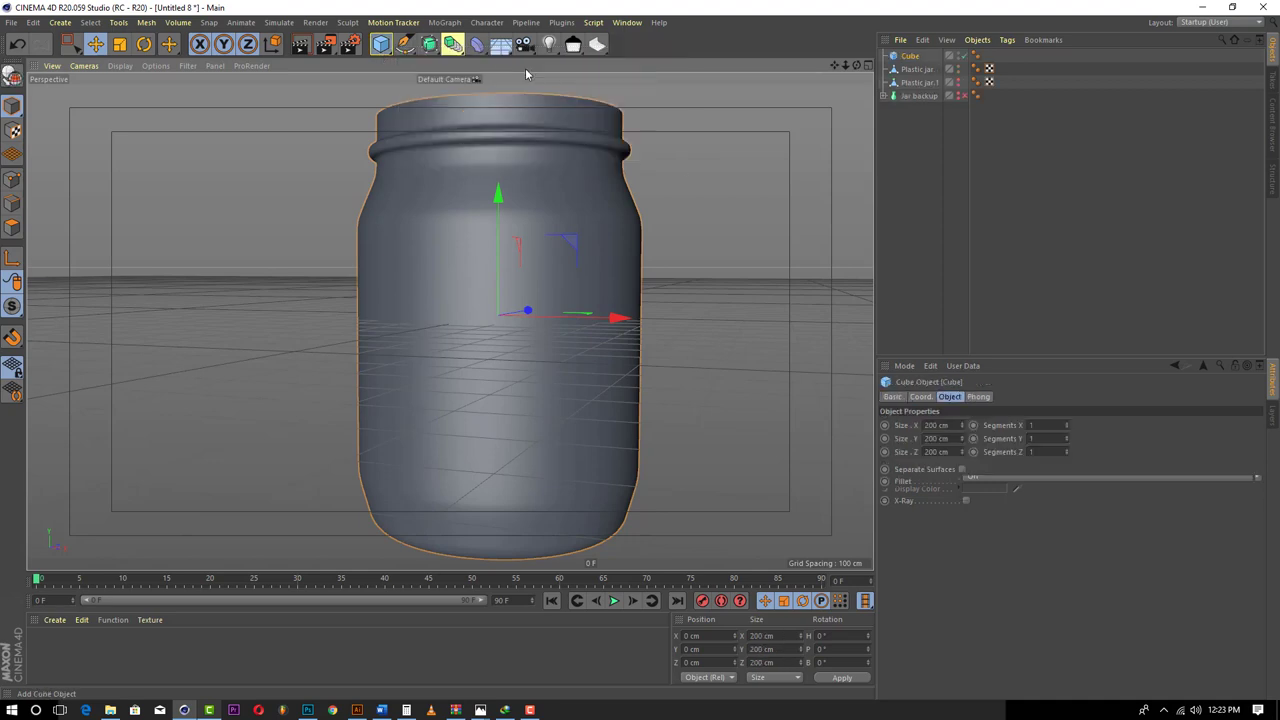
{"action": "scroll", "coordinate": [557, 329], "scroll_direction": "down", "scroll_amount": 2}
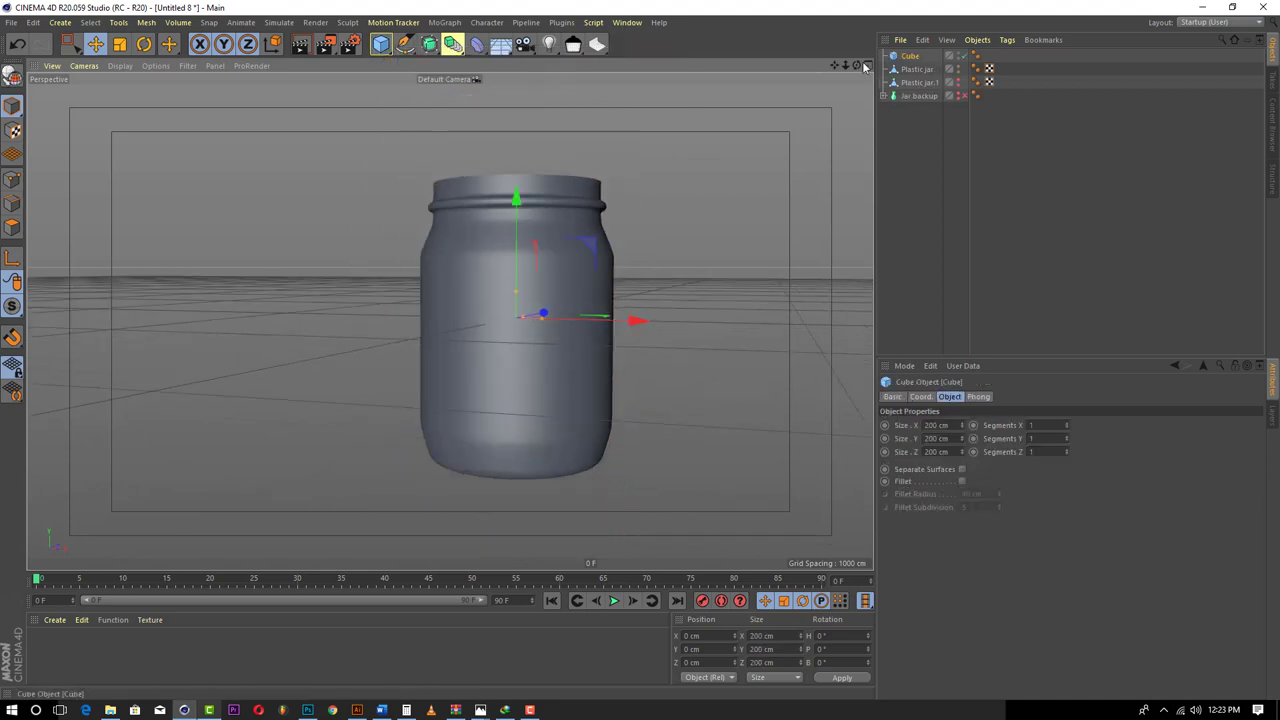
- Move the cube out of the jar along the Z axis to about -629 cm
{"action": "left_click_drag", "start_coordinate": [856, 65], "coordinate": [731, 214]}
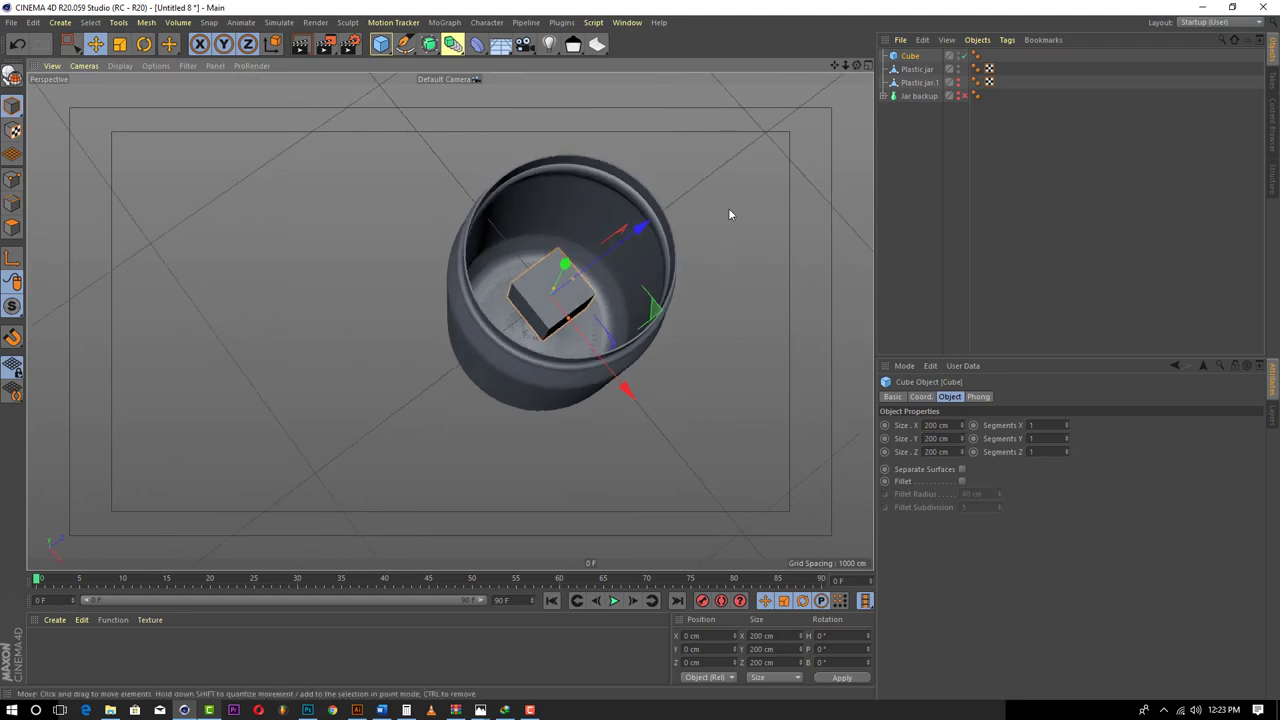
{"action": "left_click_drag", "start_coordinate": [646, 225], "coordinate": [440, 405]}
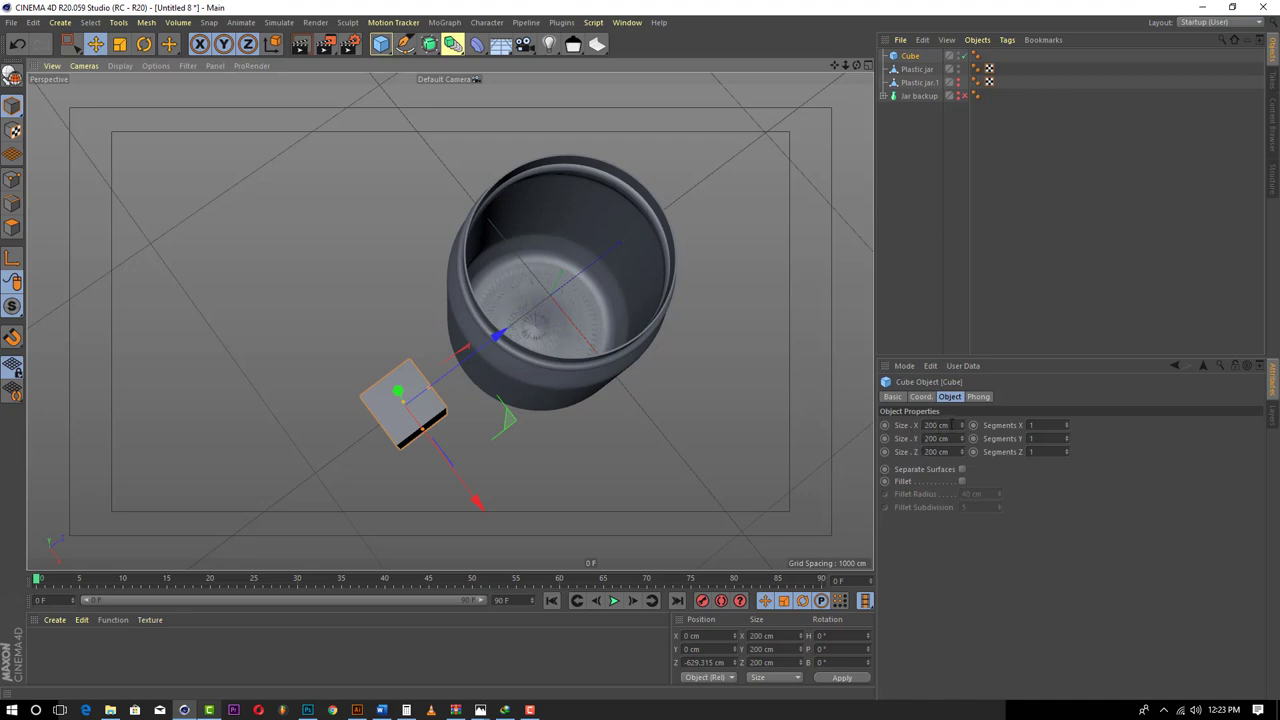
- Set the cube's size to 7 cm in X, 7 cm in Y and 13 cm in Z
{"action": "double_click", "coordinate": [945, 425]}
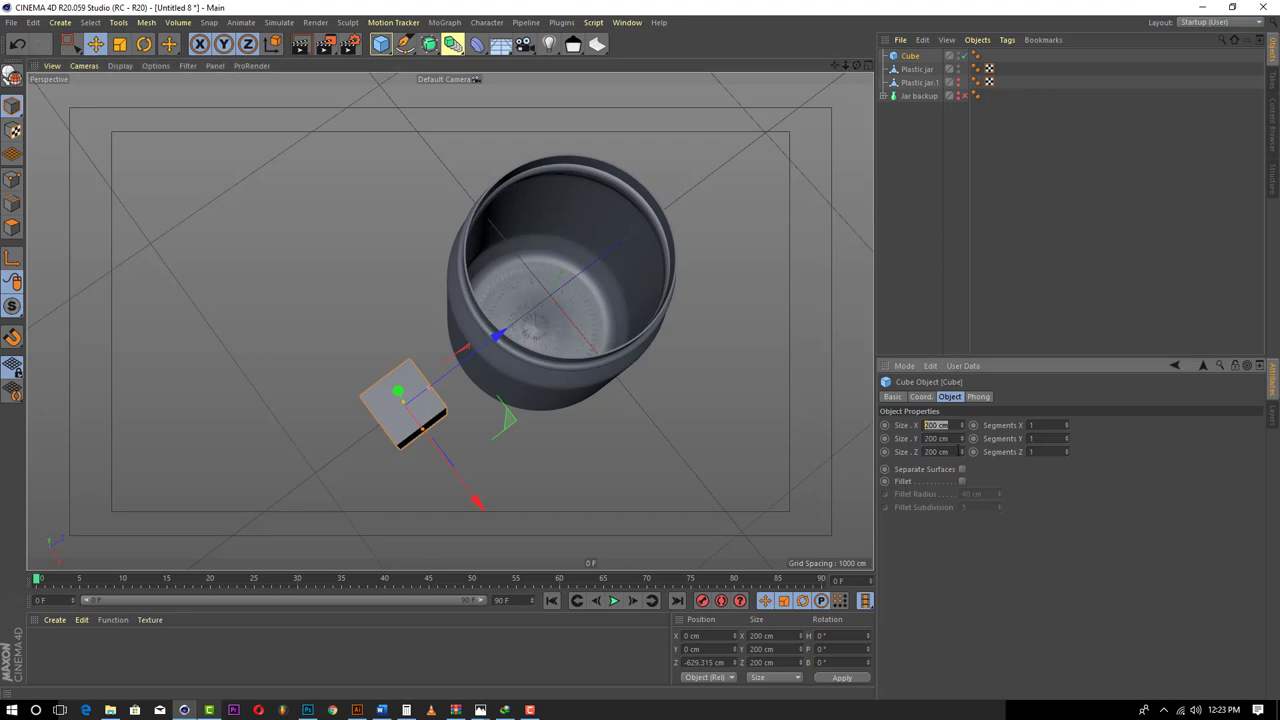
{"action": "left_click", "coordinate": [863, 65]}
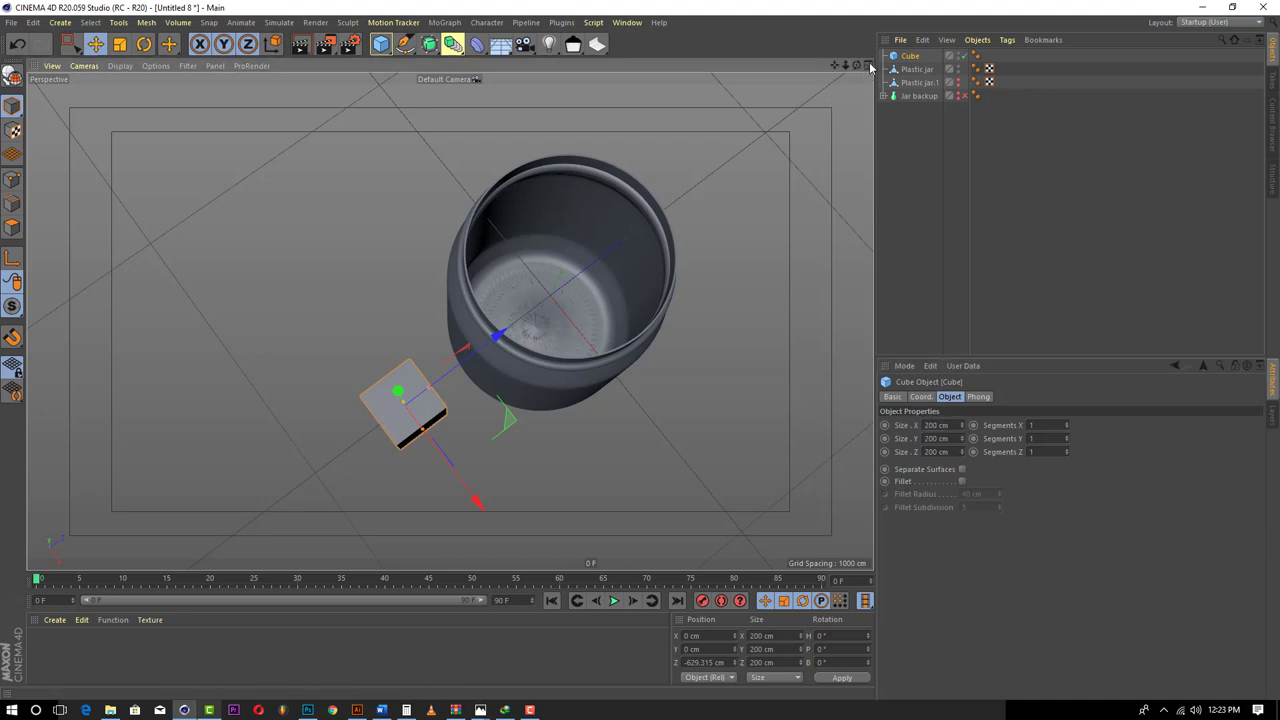
{"action": "left_click_drag", "start_coordinate": [856, 65], "coordinate": [930, 10]}
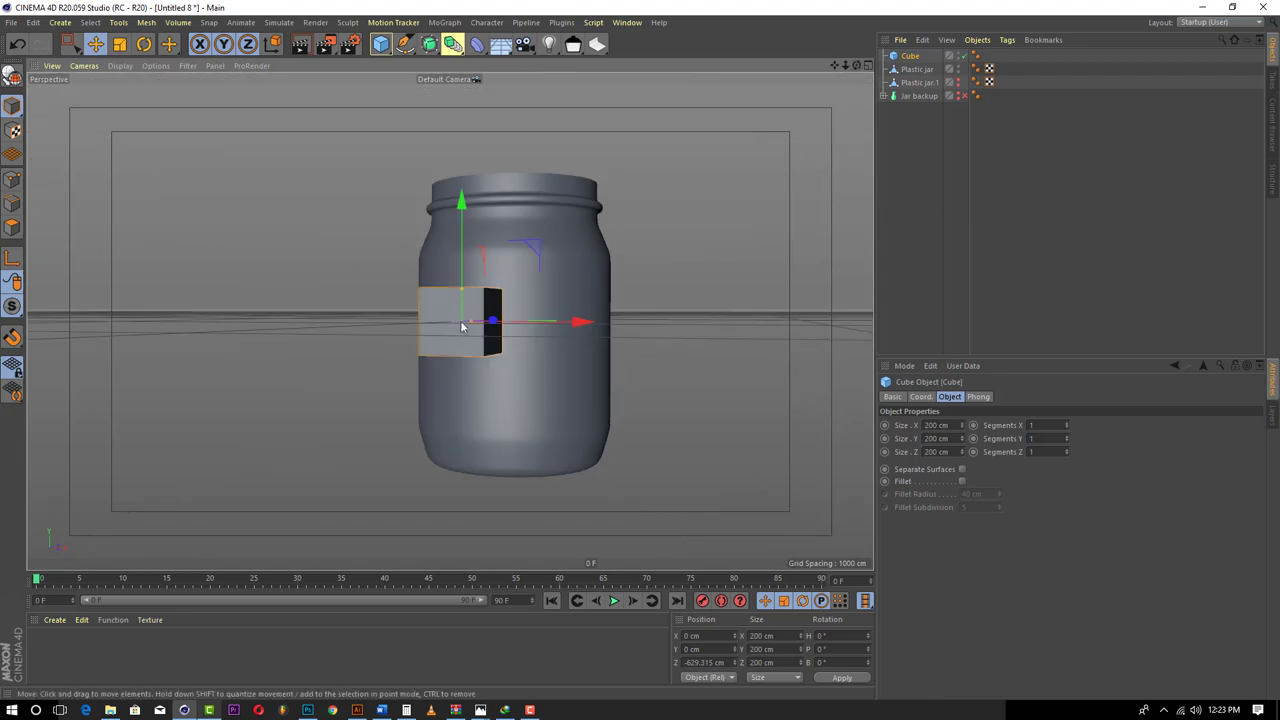
{"action": "scroll", "coordinate": [465, 305], "scroll_direction": "up", "scroll_amount": 4}
{"action": "scroll", "coordinate": [514, 263], "scroll_direction": "up", "scroll_amount": 2}
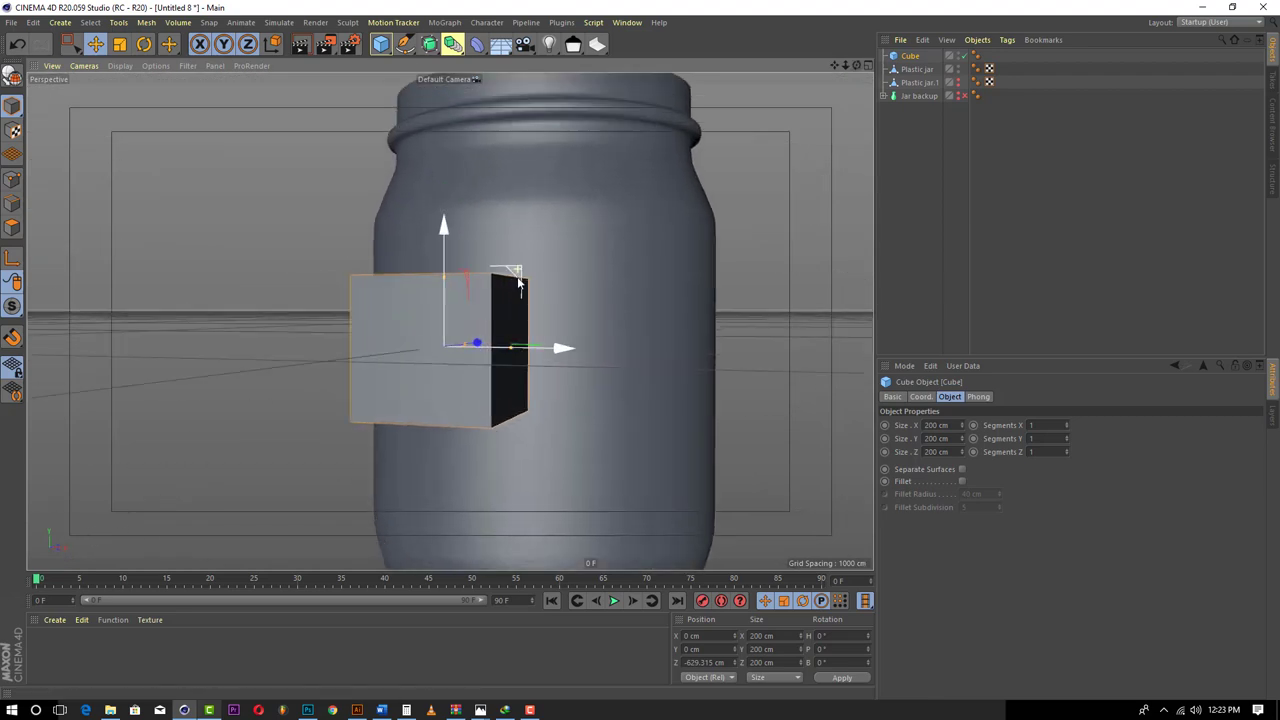
{"action": "scroll", "coordinate": [518, 283], "scroll_direction": "up", "scroll_amount": 2}
{"action": "scroll", "coordinate": [512, 395], "scroll_direction": "up", "scroll_amount": 3}
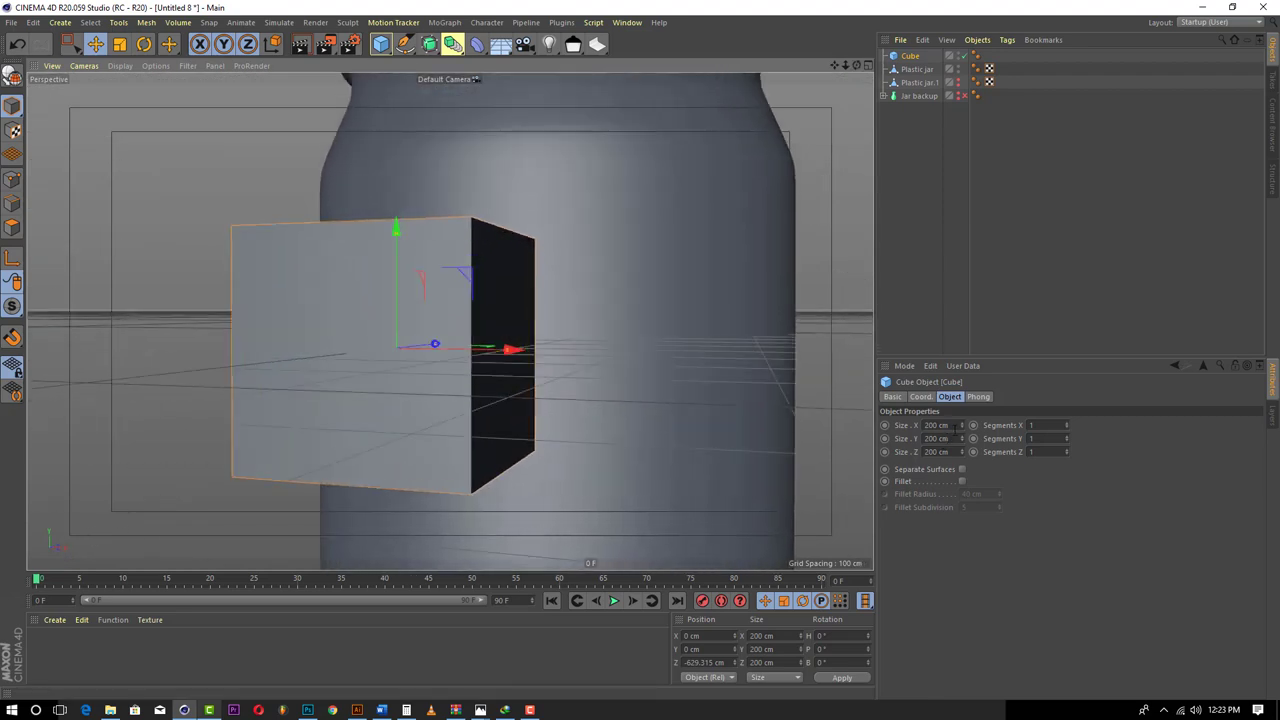
{"action": "double_click", "coordinate": [952, 425]}
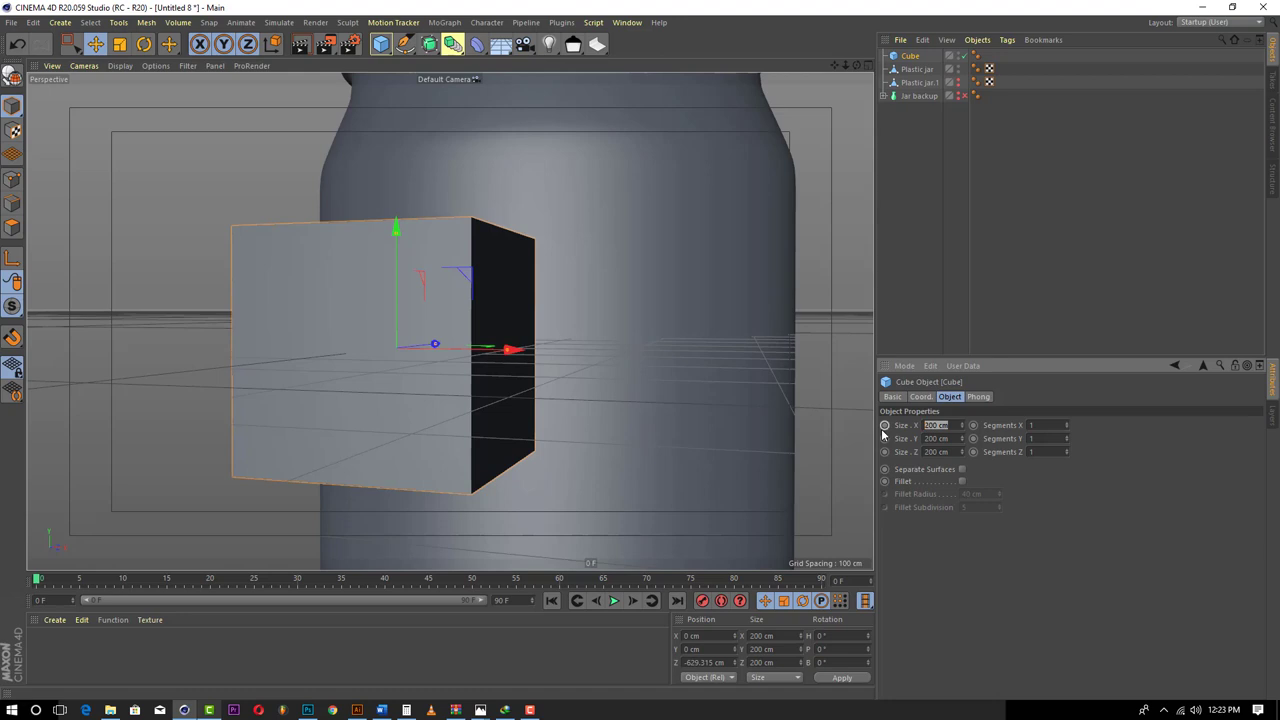
{"action": "type", "text": "3"}
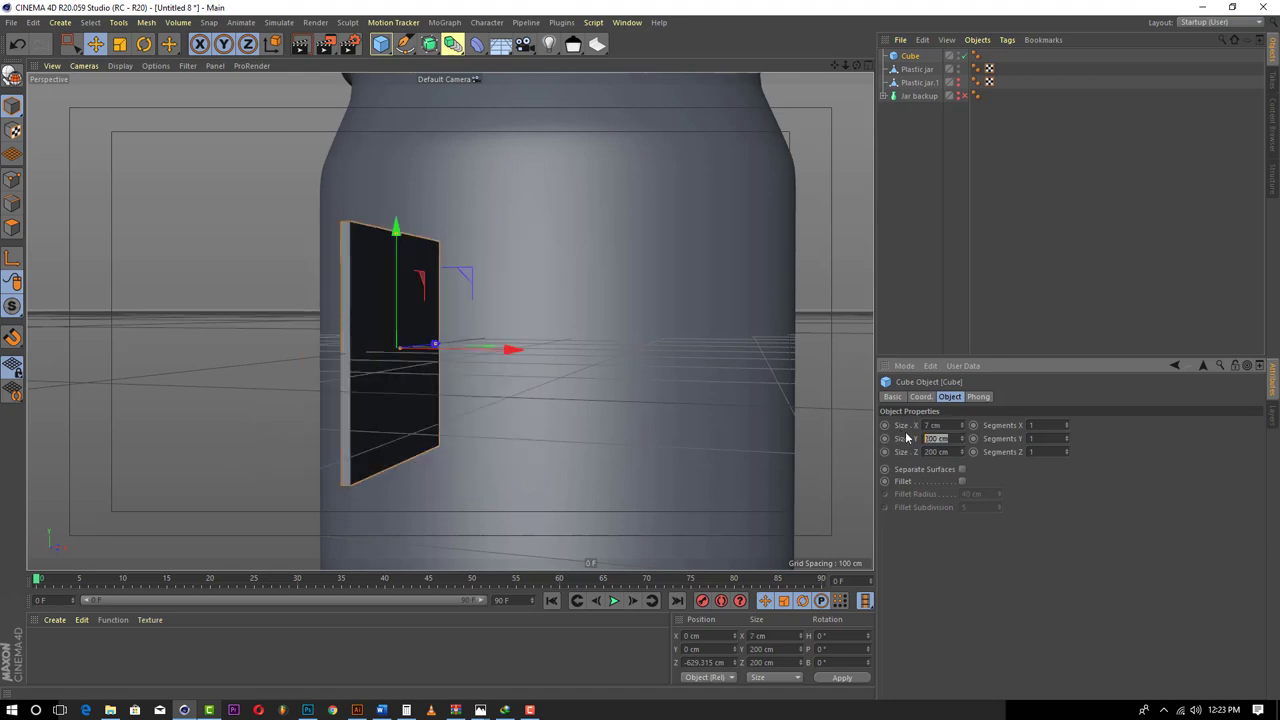
{"action": "type", "text": "7"}
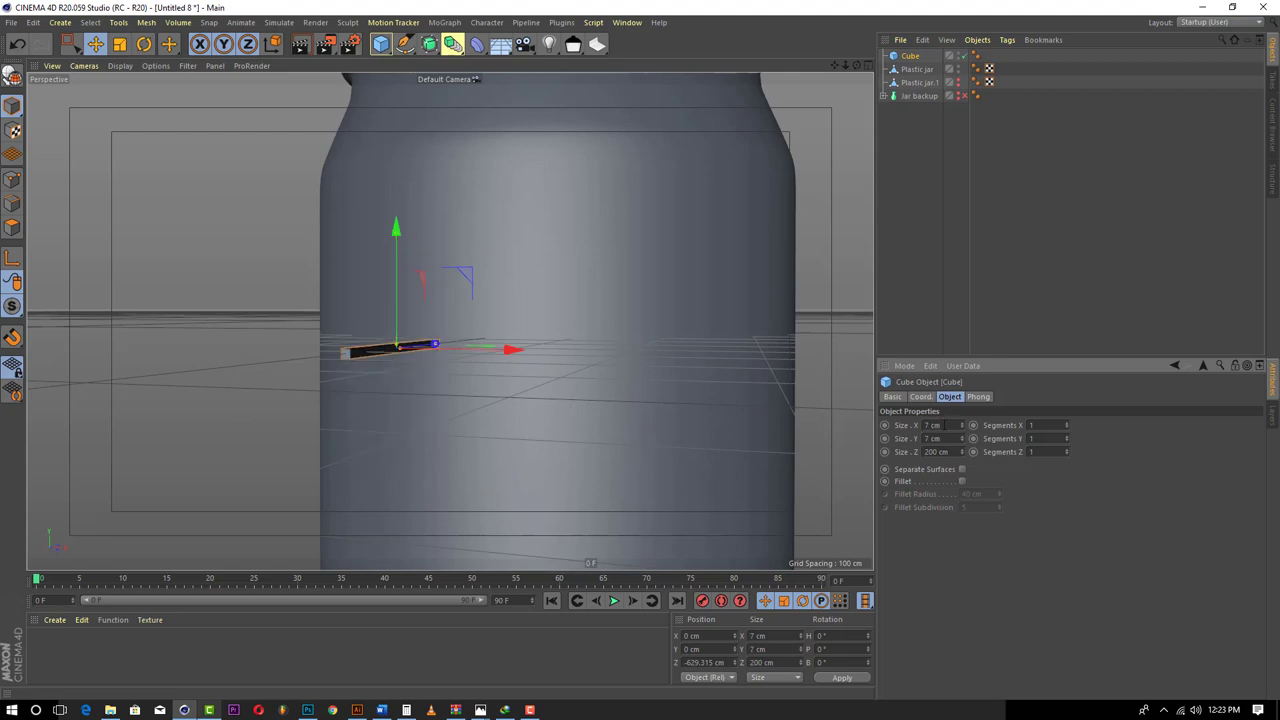
{"action": "key", "text": "Tab"}
{"action": "type", "text": "13"}
{"action": "key", "text": "Return"}
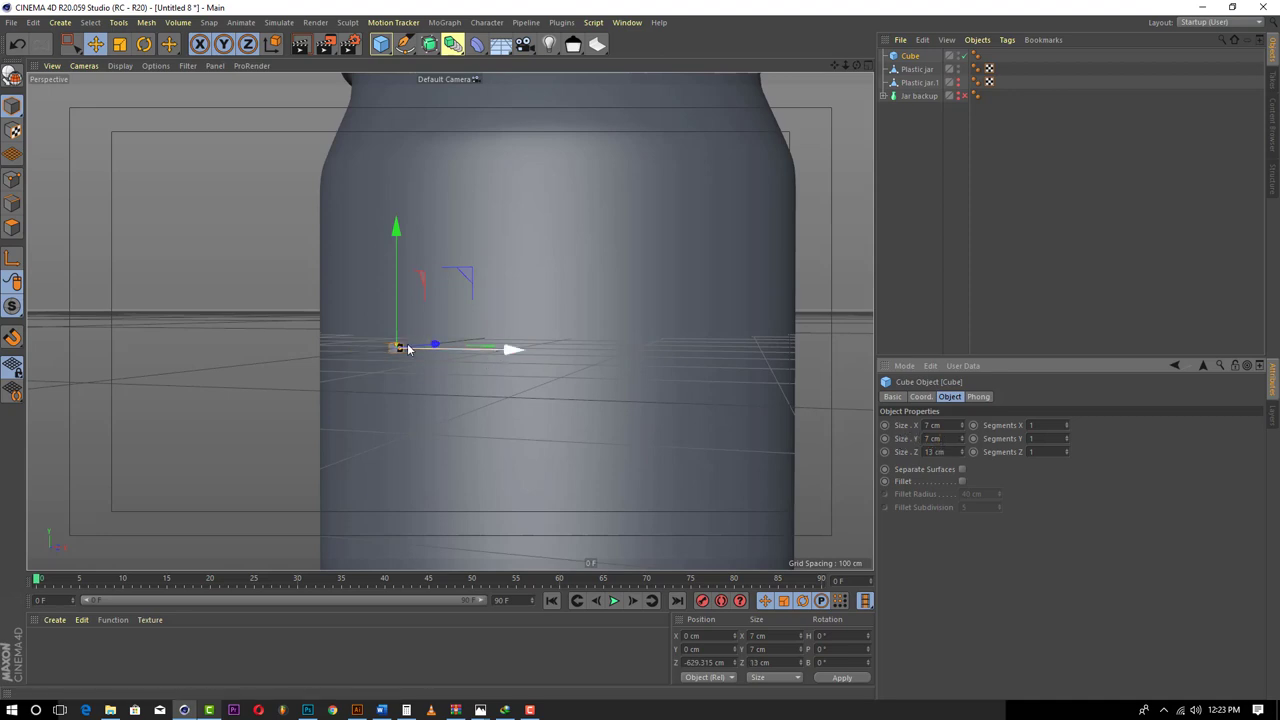
- Move the small cube clear of the jar along the X axis to about -370 cm
{"action": "scroll", "coordinate": [408, 348], "scroll_direction": "up", "scroll_amount": 3}
{"action": "scroll", "coordinate": [408, 348], "scroll_direction": "up", "scroll_amount": 4}
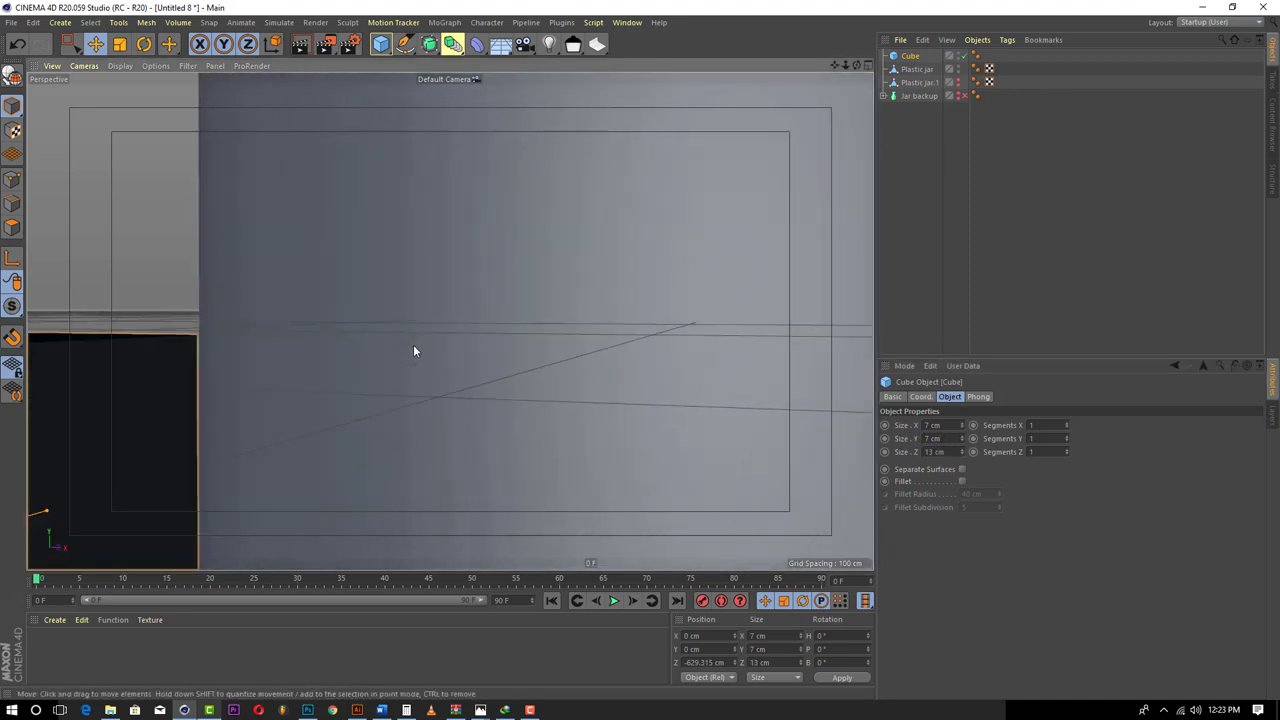
{"action": "scroll", "coordinate": [413, 344], "scroll_direction": "down", "scroll_amount": 5}
{"action": "left_click_drag", "start_coordinate": [856, 65], "coordinate": [450, 321]}
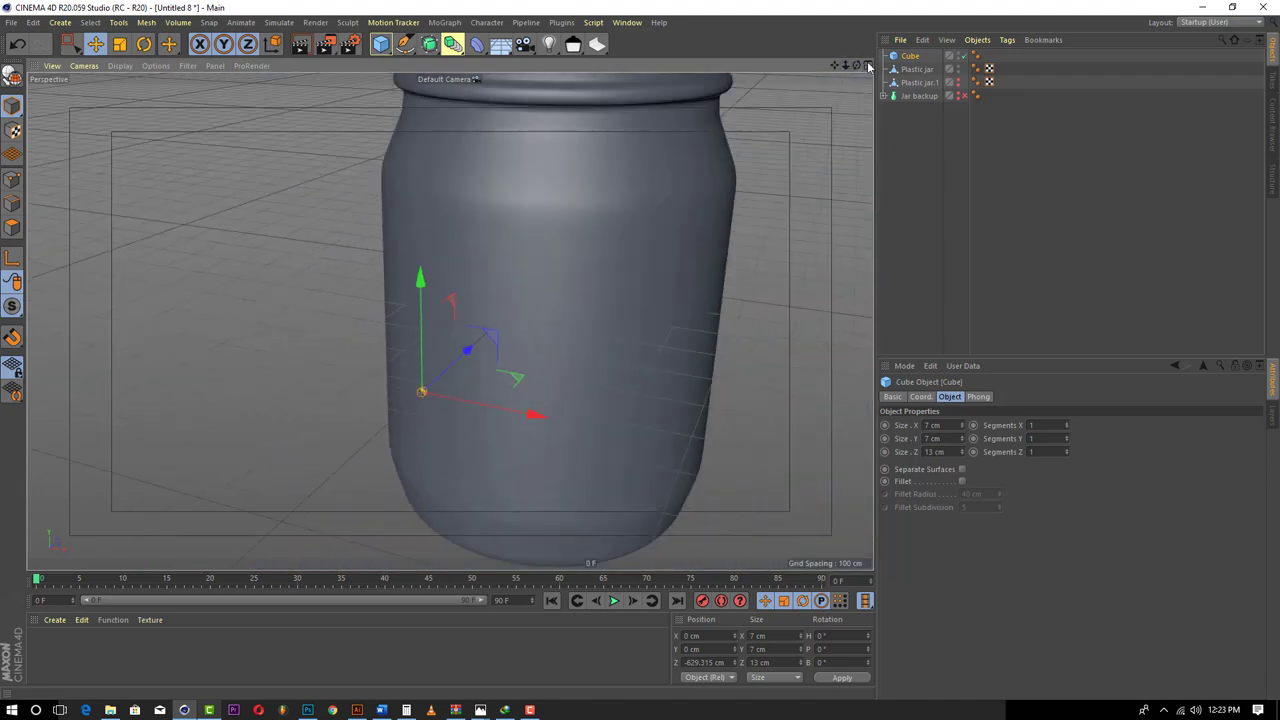
{"action": "left_click_drag", "start_coordinate": [544, 418], "coordinate": [224, 365]}
{"action": "scroll", "coordinate": [224, 365], "scroll_direction": "down", "scroll_amount": 5}
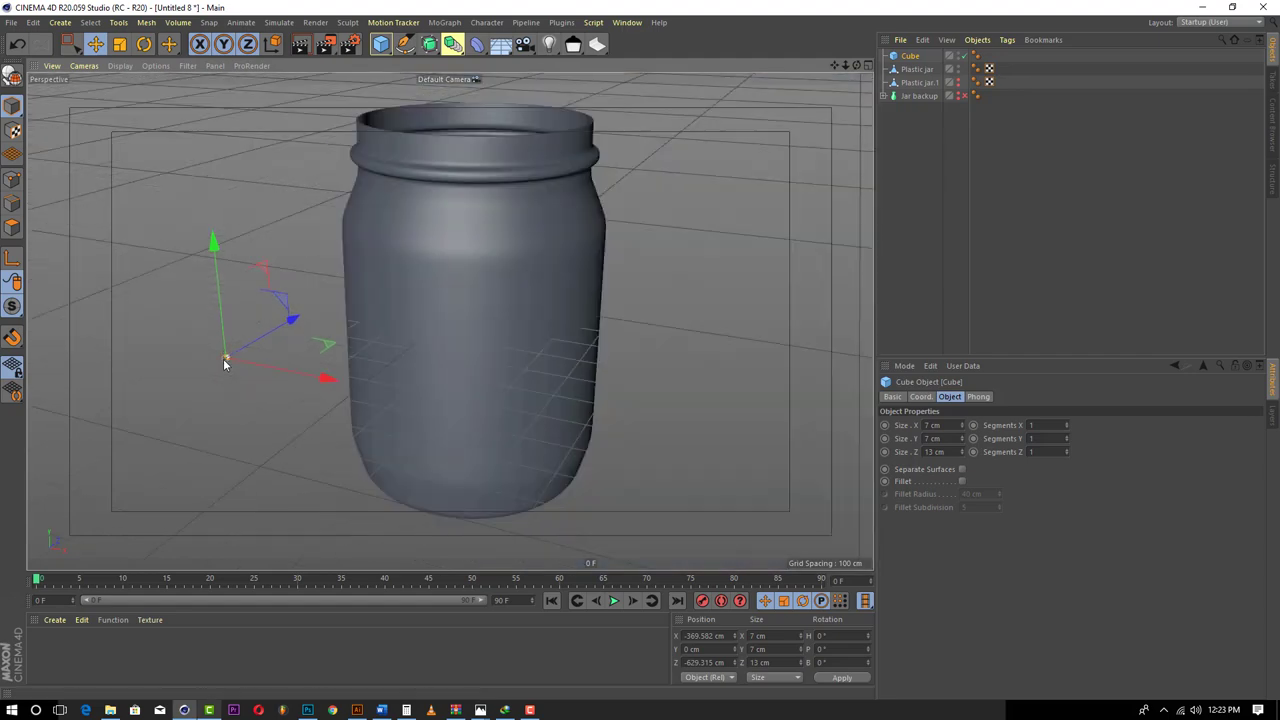
{"action": "scroll", "coordinate": [226, 360], "scroll_direction": "up", "scroll_amount": 6}
{"action": "scroll", "coordinate": [216, 355], "scroll_direction": "up", "scroll_amount": 8}
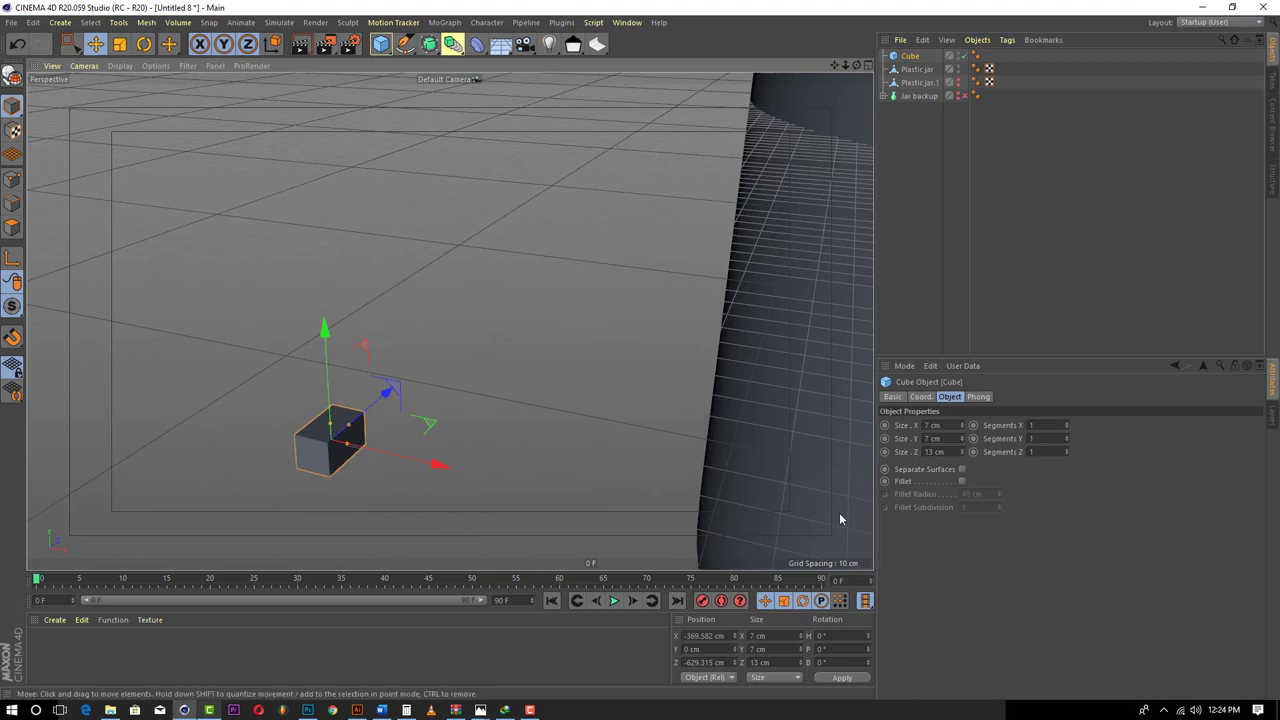
- Set the cube's Y size to 13 cm and its Z size to 7 cm
{"action": "double_click", "coordinate": [932, 438]}
{"action": "type", "text": "13"}
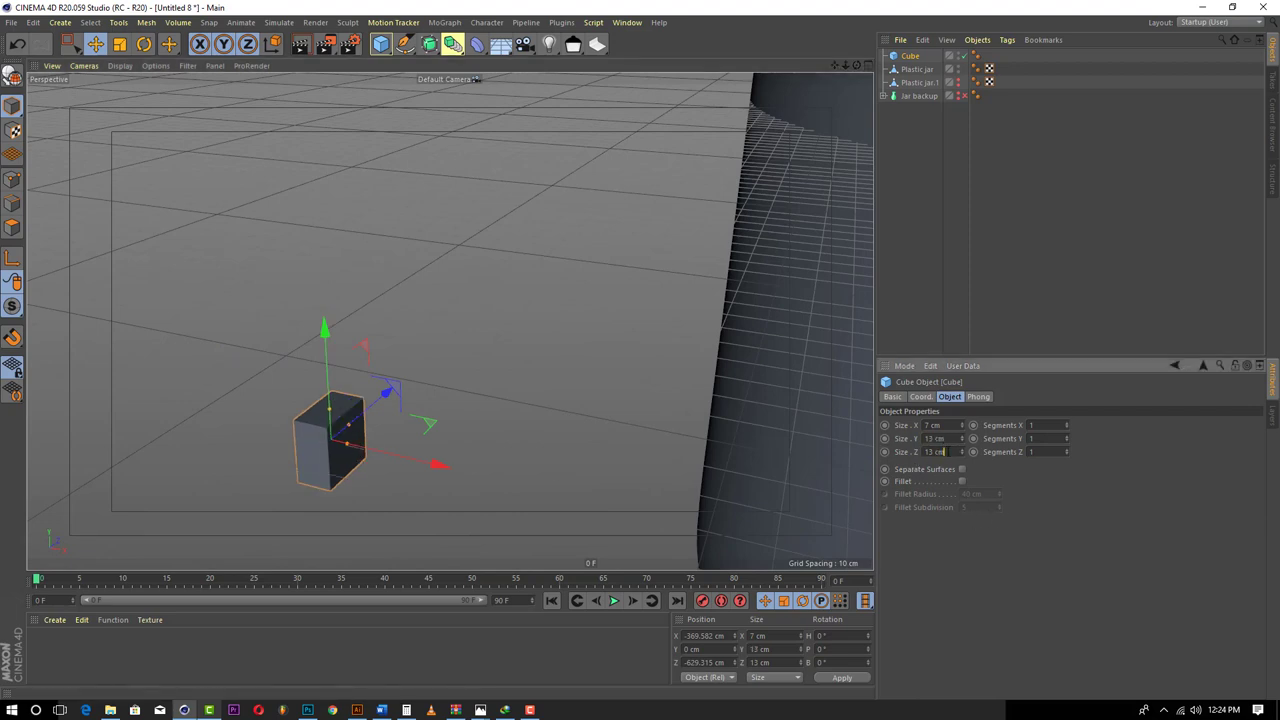
{"action": "double_click", "coordinate": [944, 451]}
{"action": "type", "text": "1"}
{"action": "key", "text": "Return"}
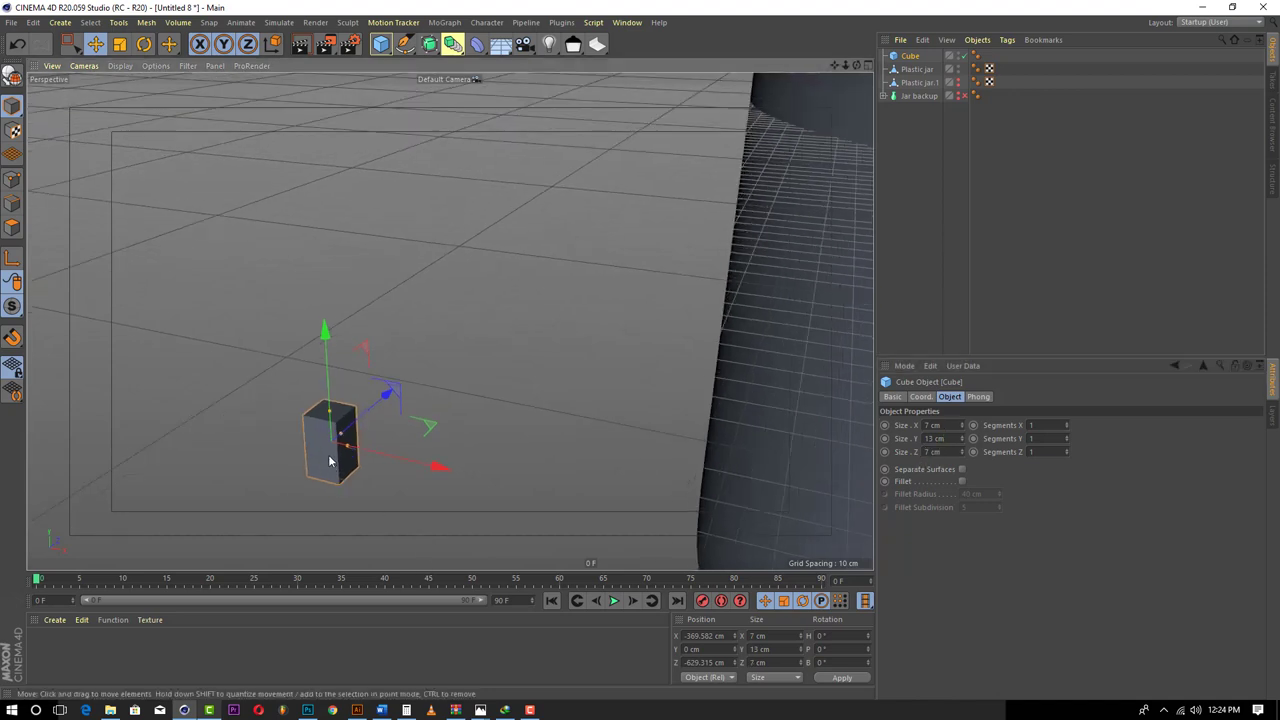
- Scale the Plastic jar mesh down uniformly to about 64 cm wide and 94 cm tall, working in the Right view
{"action": "left_click", "coordinate": [771, 366]}
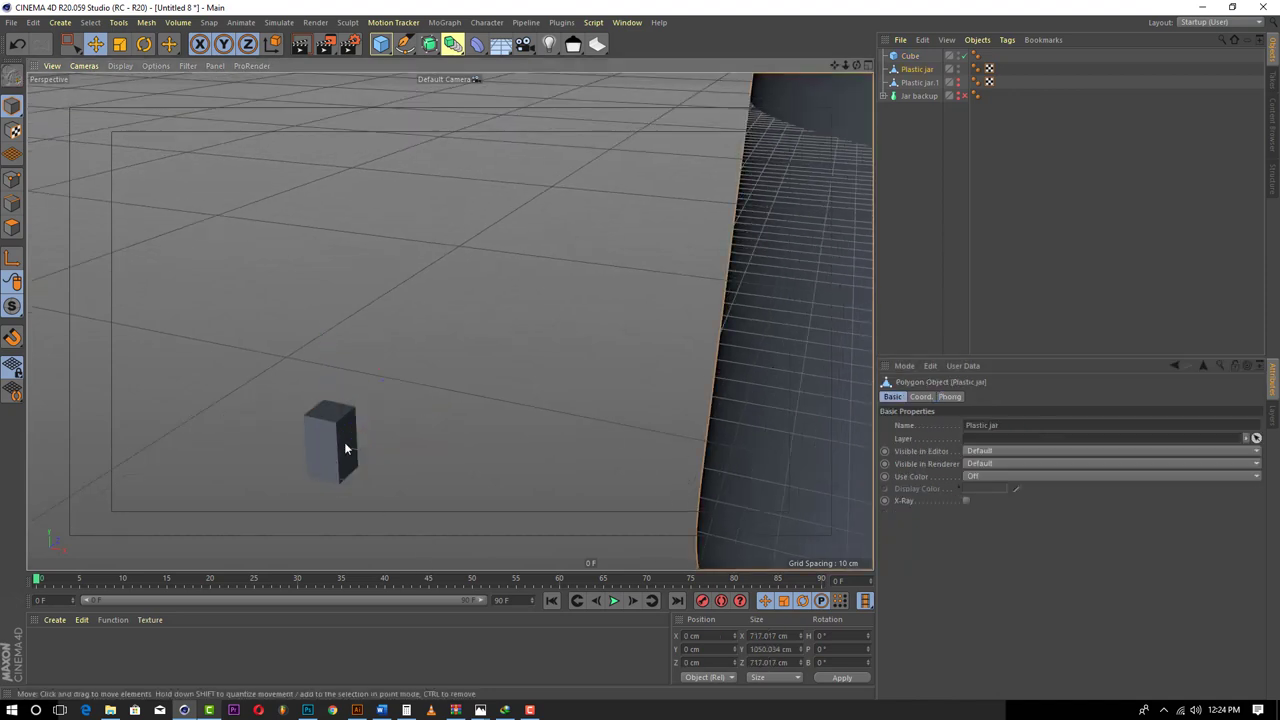
{"action": "left_click", "coordinate": [344, 446]}
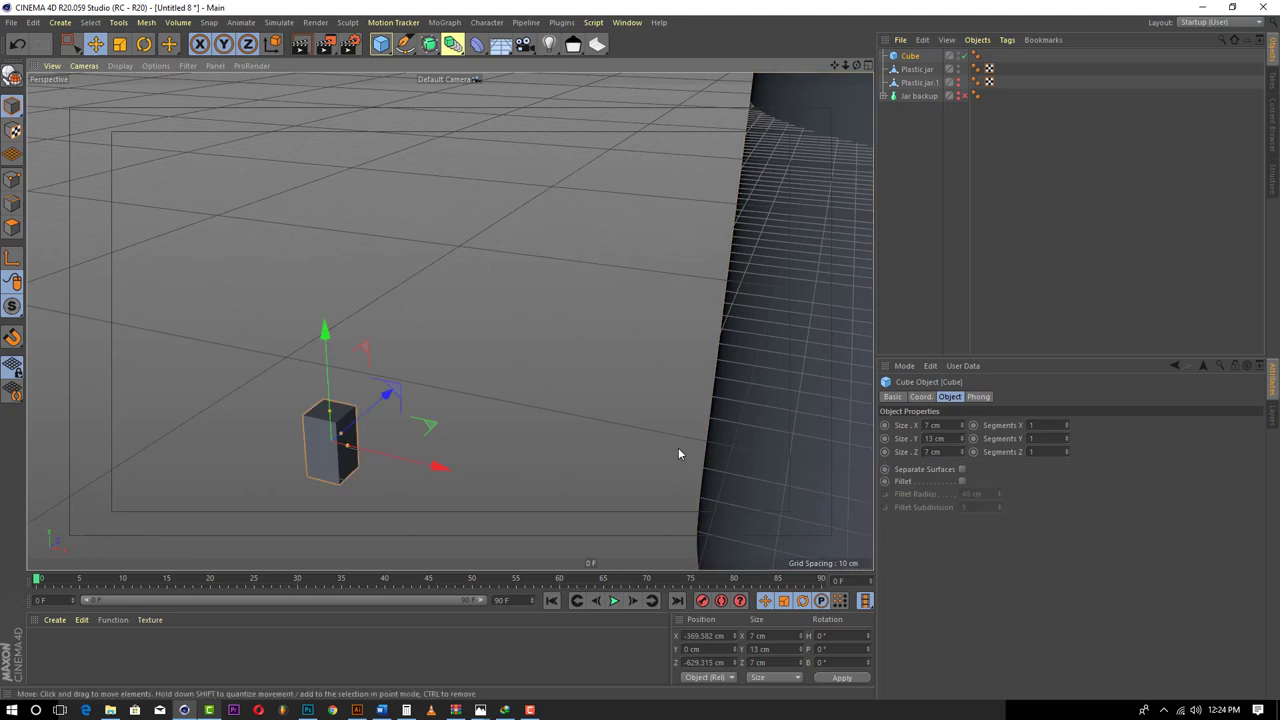
{"action": "left_click", "coordinate": [917, 70]}
{"action": "middle_click", "coordinate": [504, 298]}
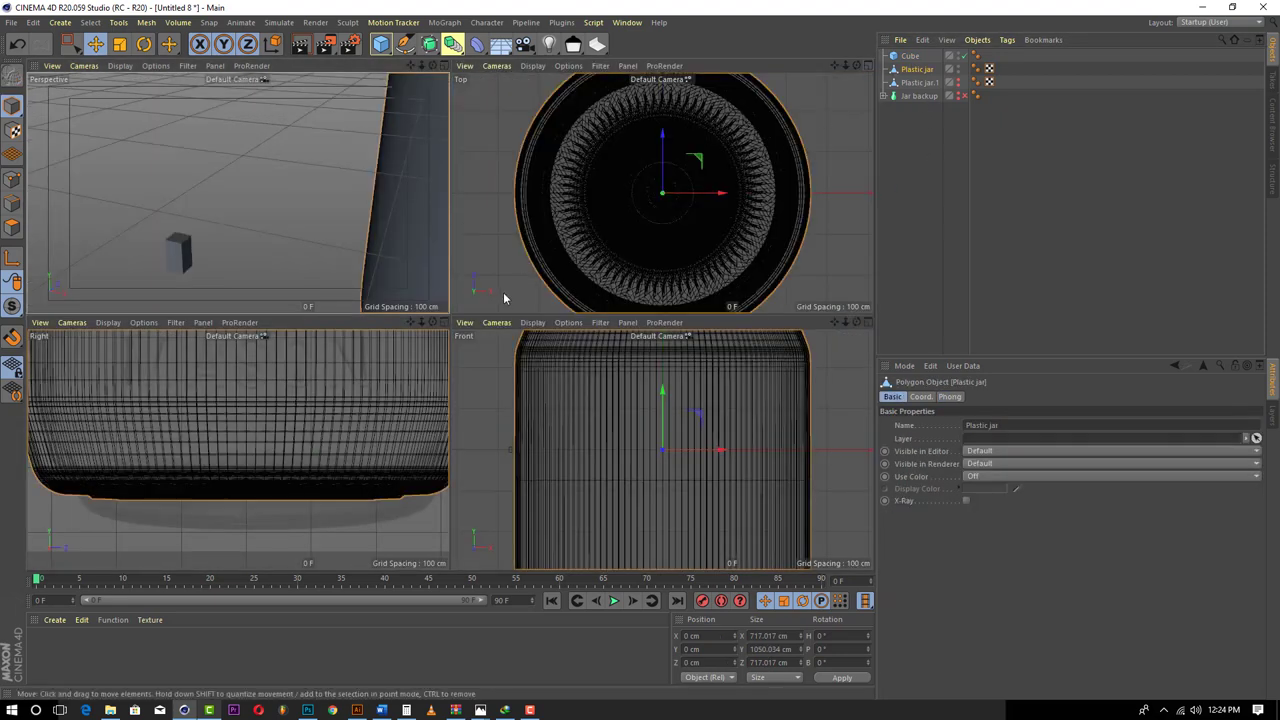
{"action": "left_click", "coordinate": [445, 323]}
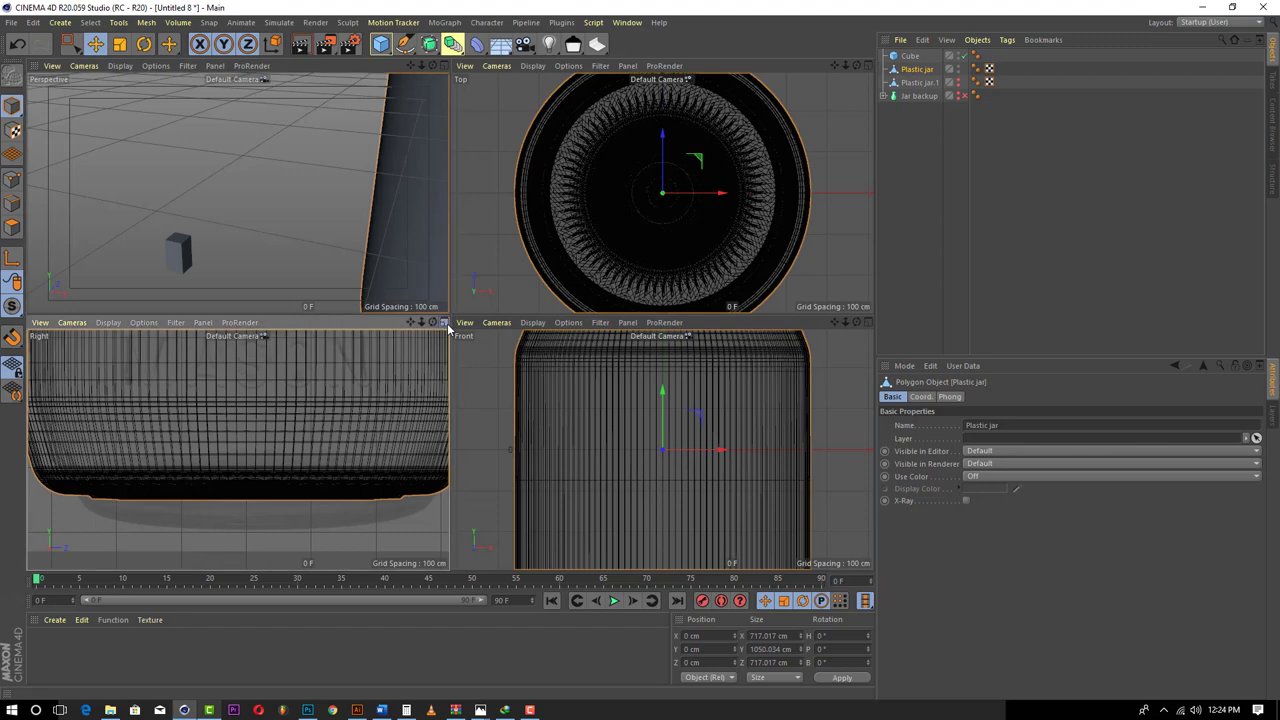
{"action": "left_click", "coordinate": [445, 323]}
{"action": "scroll", "coordinate": [497, 315], "scroll_direction": "down", "scroll_amount": 6}
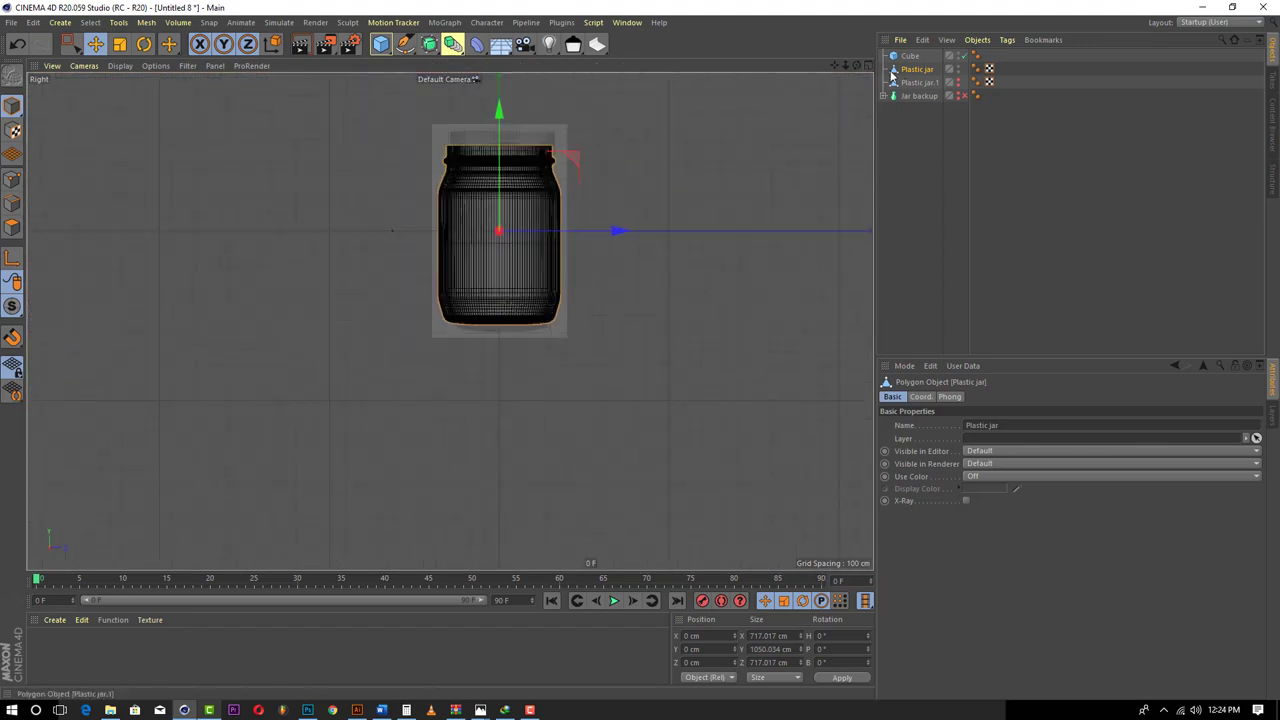
{"action": "scroll", "coordinate": [450, 318], "scroll_direction": "up", "scroll_amount": 6}
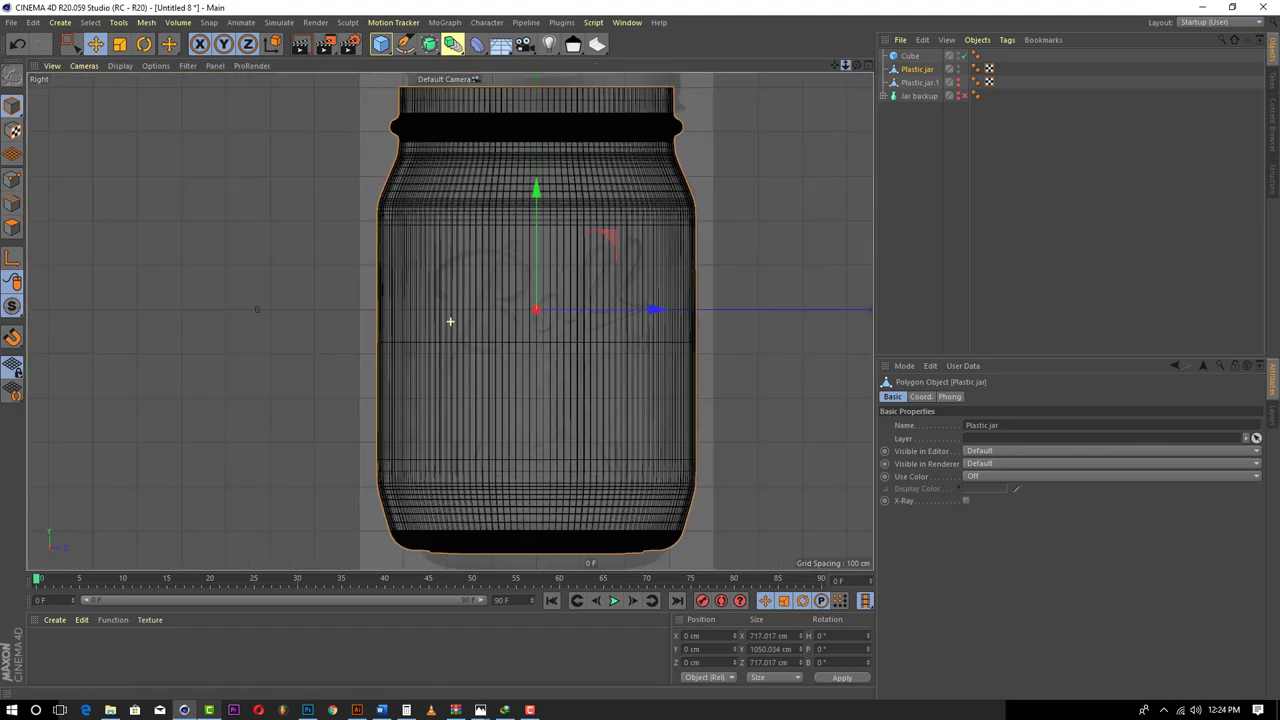
{"action": "scroll", "coordinate": [450, 321], "scroll_direction": "down", "scroll_amount": 2}
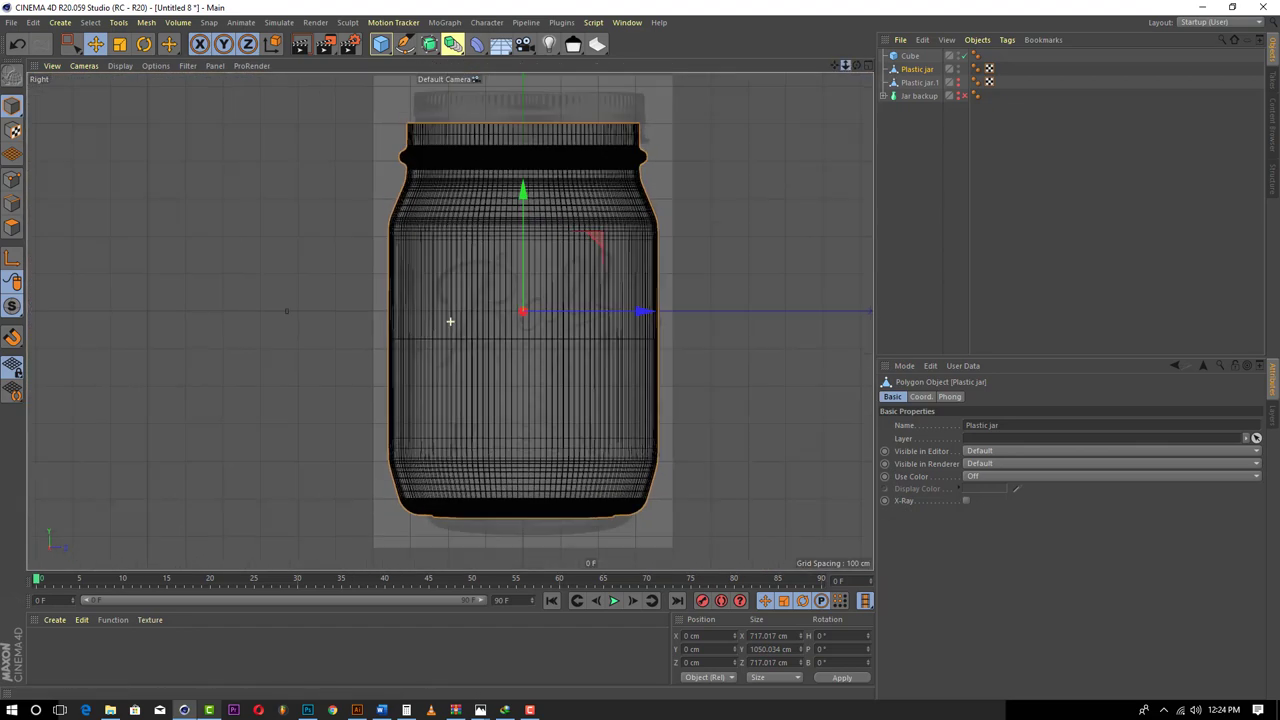
{"action": "left_click", "coordinate": [121, 45]}
{"action": "left_click_drag", "start_coordinate": [760, 213], "coordinate": [530, 357]}
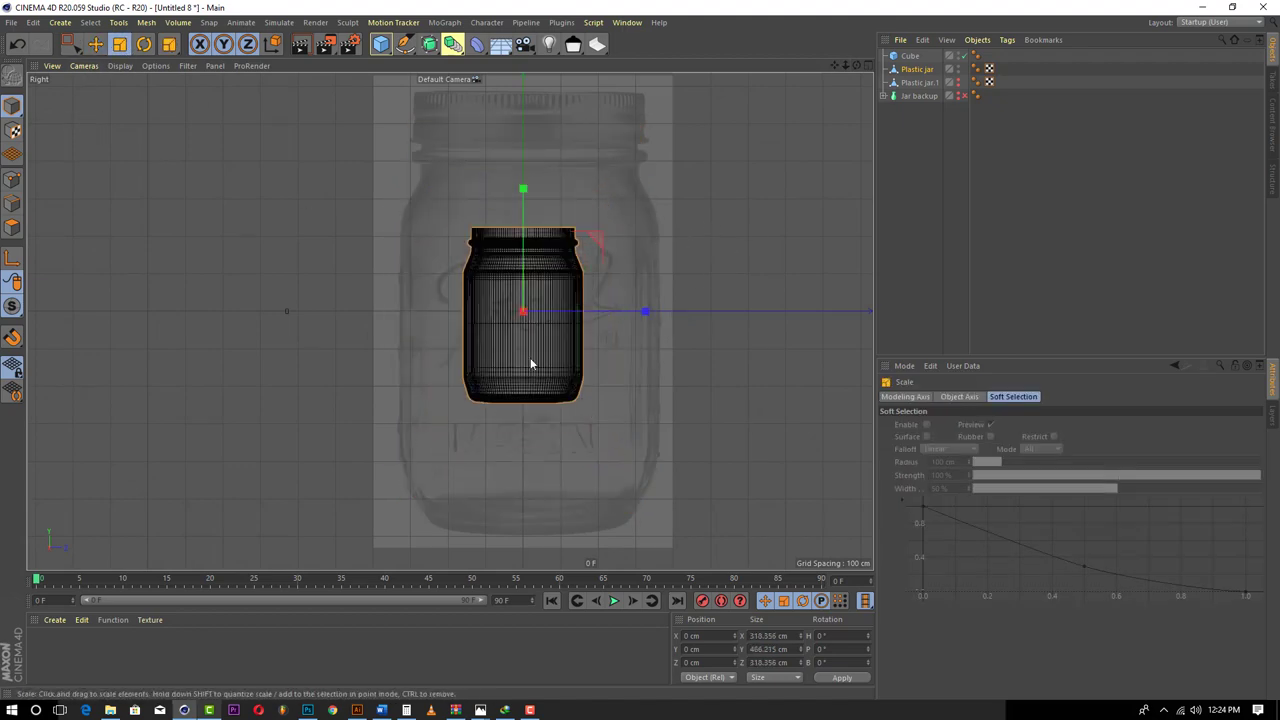
{"action": "scroll", "coordinate": [672, 288], "scroll_direction": "up", "scroll_amount": 4}
{"action": "scroll", "coordinate": [772, 256], "scroll_direction": "down", "scroll_amount": 3}
{"action": "left_click_drag", "start_coordinate": [812, 235], "coordinate": [574, 528]}
{"action": "scroll", "coordinate": [817, 313], "scroll_direction": "up", "scroll_amount": 2}
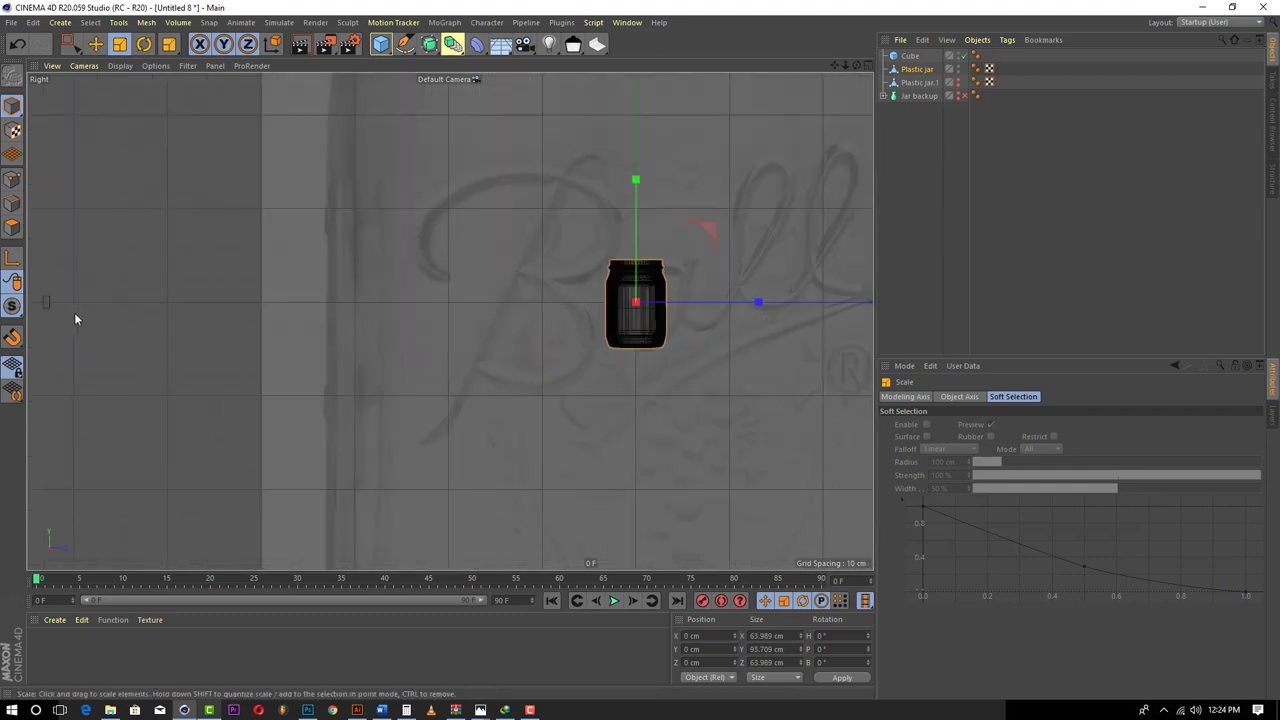
- Move the cube along the Z axis close to the shrunken jar, to about -42 cm
{"action": "left_click", "coordinate": [50, 304]}
{"action": "left_click", "coordinate": [94, 44]}
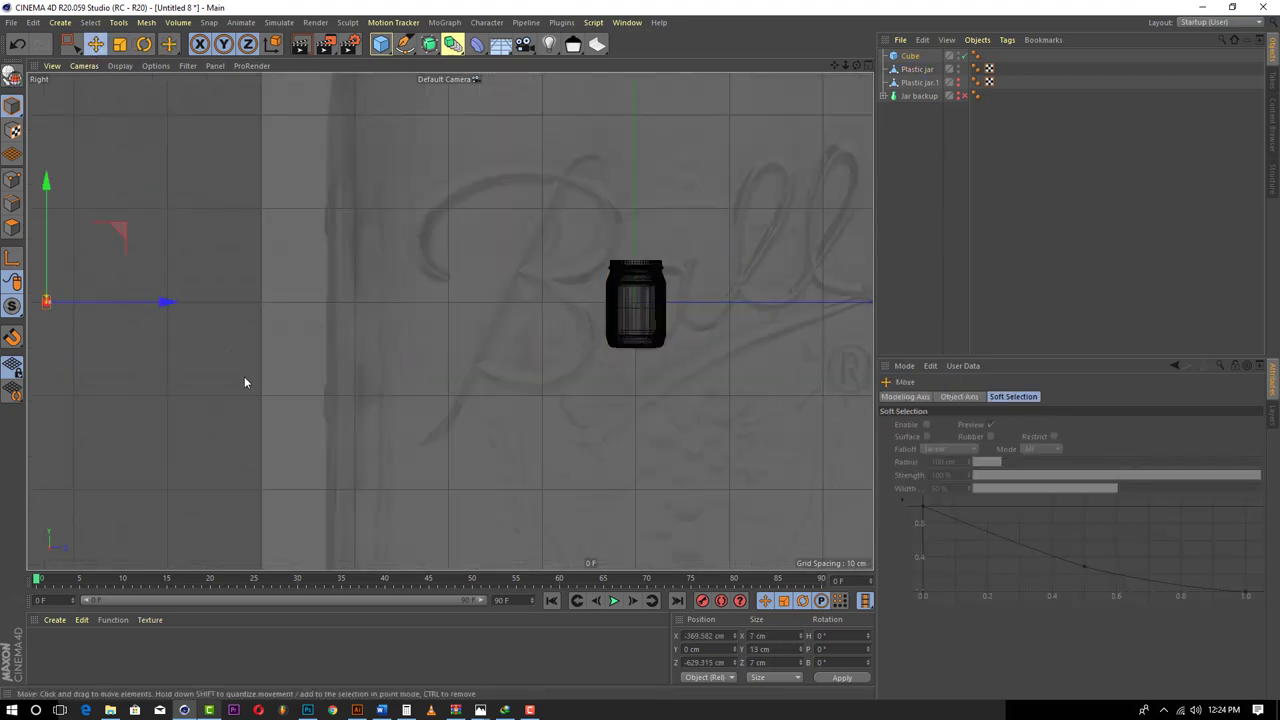
{"action": "left_click_drag", "start_coordinate": [176, 316], "coordinate": [717, 375]}
{"action": "scroll", "coordinate": [640, 296], "scroll_direction": "up", "scroll_amount": 5}
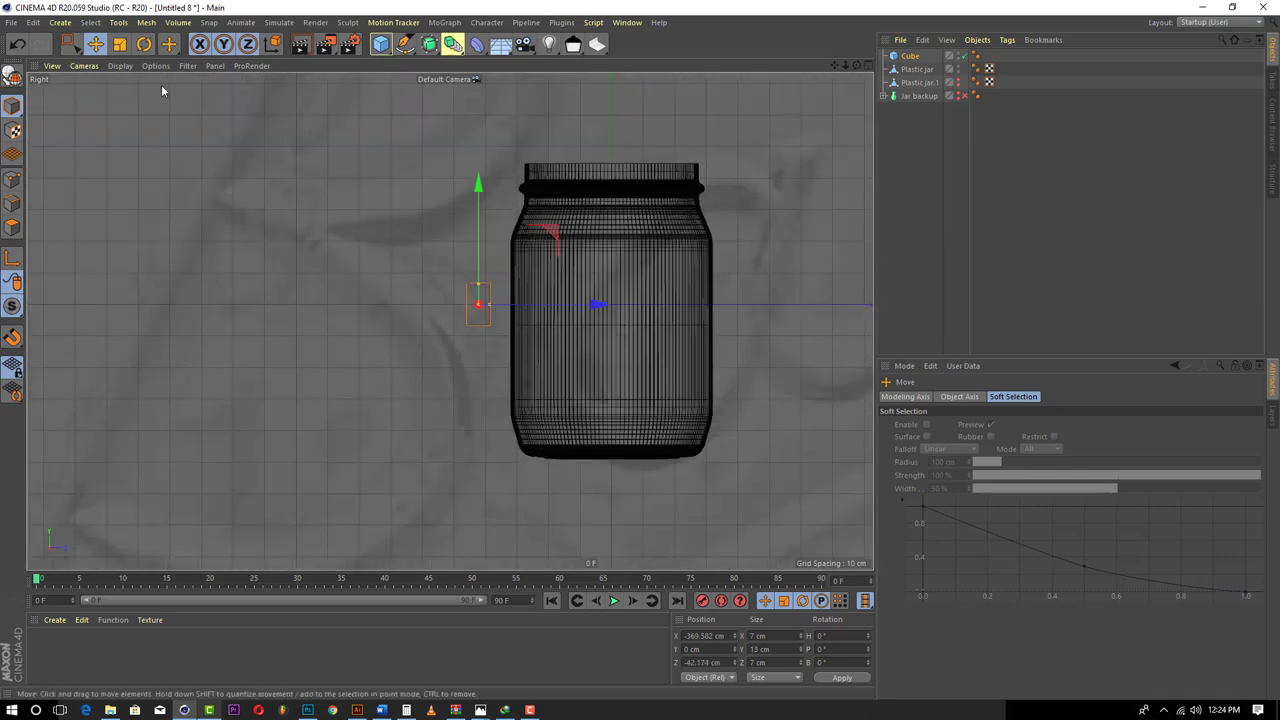
- Scale the Plastic jar mesh down uniformly to about 10 cm wide and 15 cm tall
{"action": "left_click", "coordinate": [120, 44]}
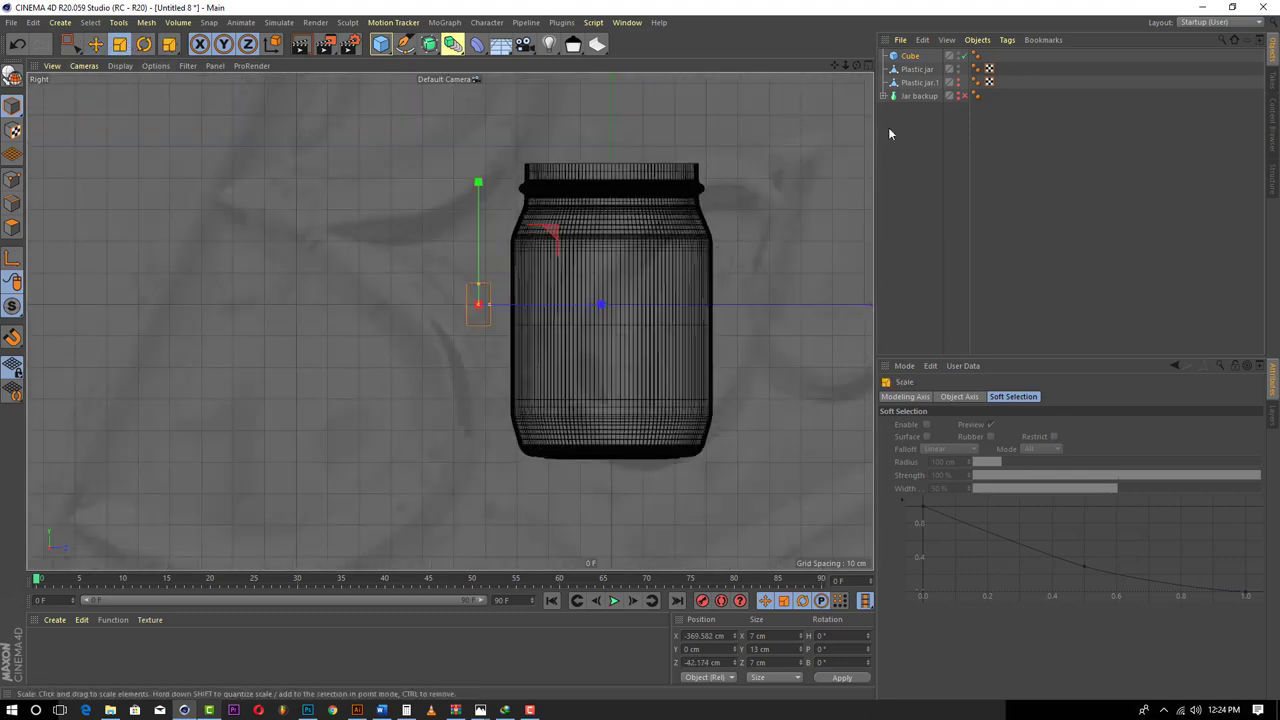
{"action": "left_click", "coordinate": [916, 69]}
{"action": "left_click_drag", "start_coordinate": [770, 209], "coordinate": [543, 544]}
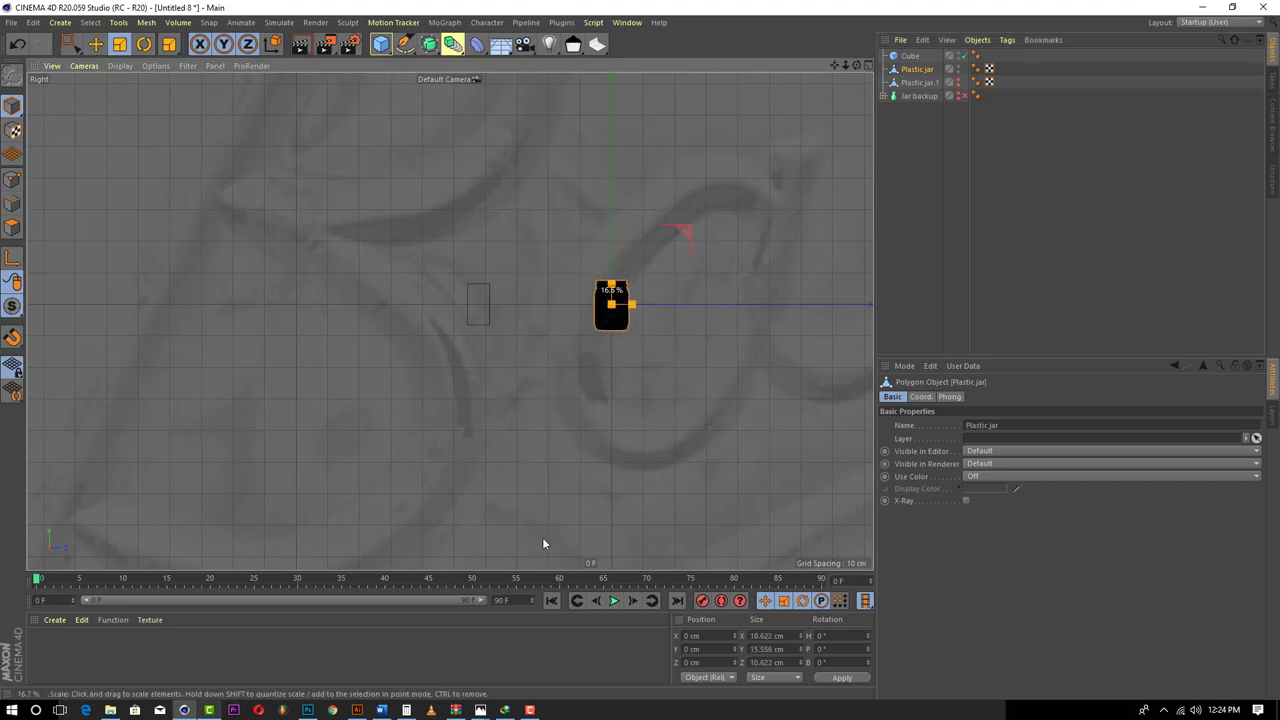
{"action": "scroll", "coordinate": [607, 330], "scroll_direction": "up", "scroll_amount": 1}
{"action": "left_click_drag", "start_coordinate": [724, 263], "coordinate": [718, 270]}
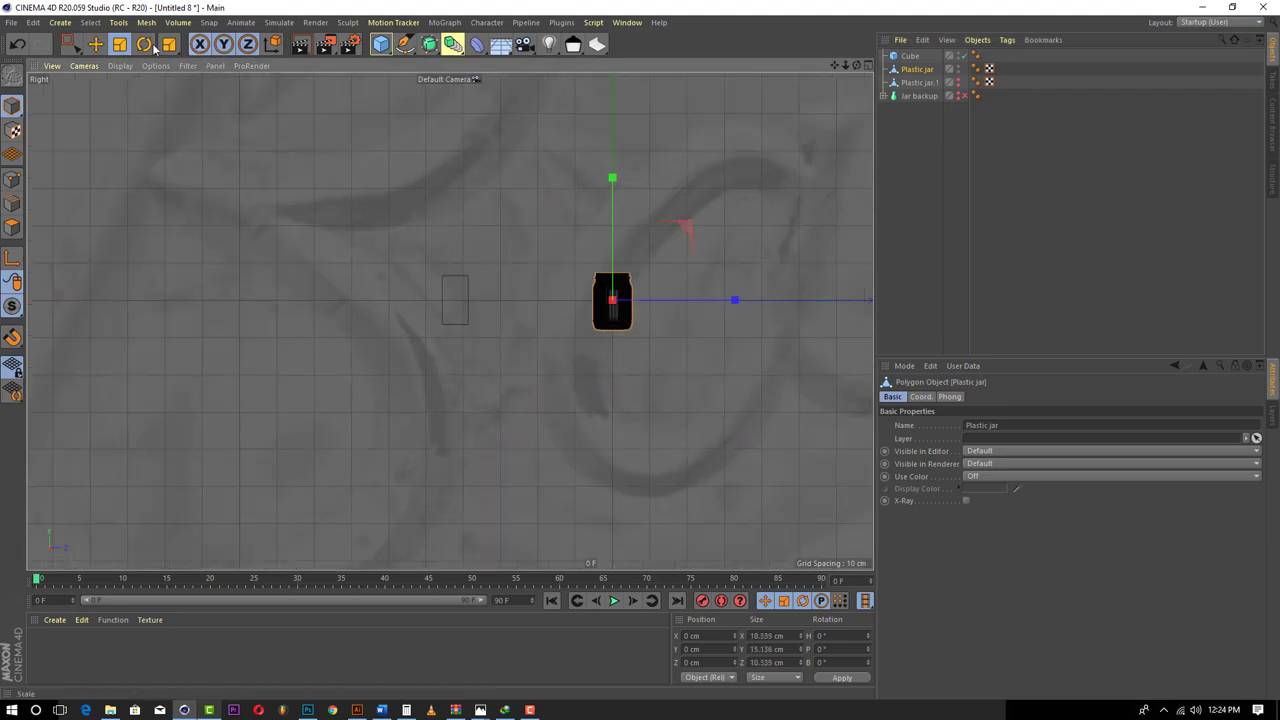
- Move the cube along the Z axis until it stands directly beside the jar as a size reference
{"action": "key", "text": "e"}
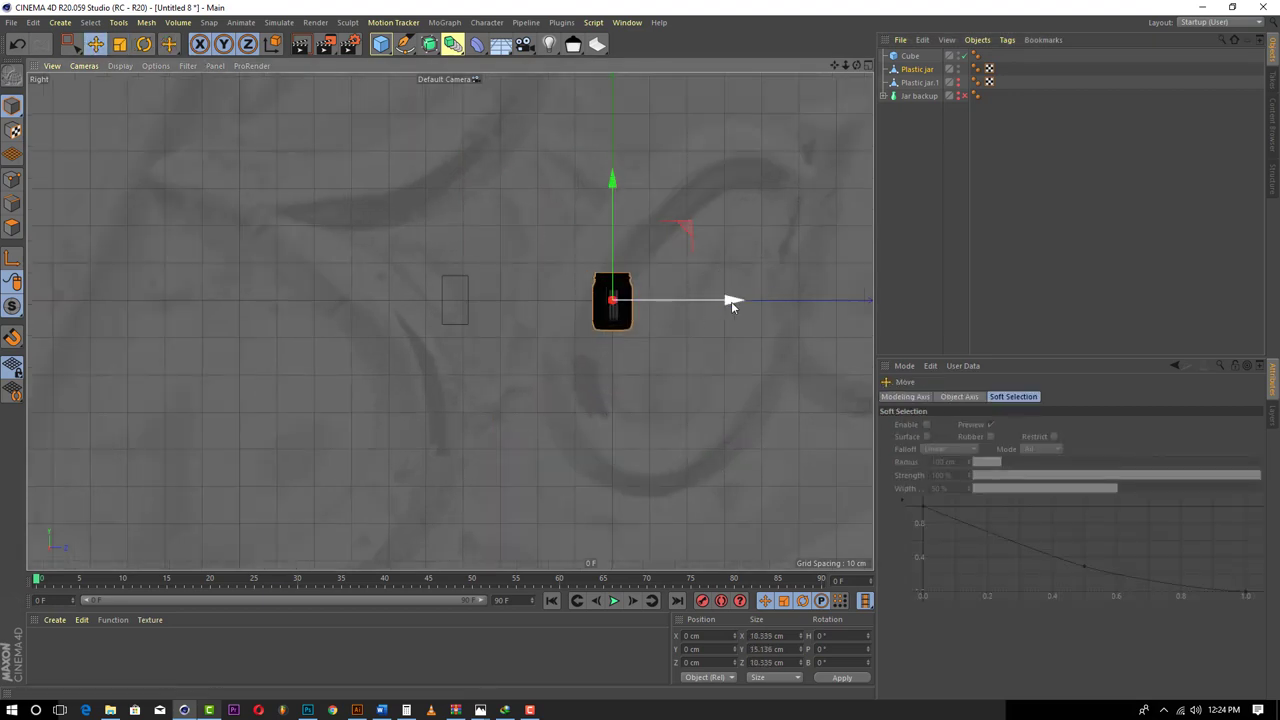
{"action": "left_click", "coordinate": [462, 299]}
{"action": "left_click", "coordinate": [462, 300]}
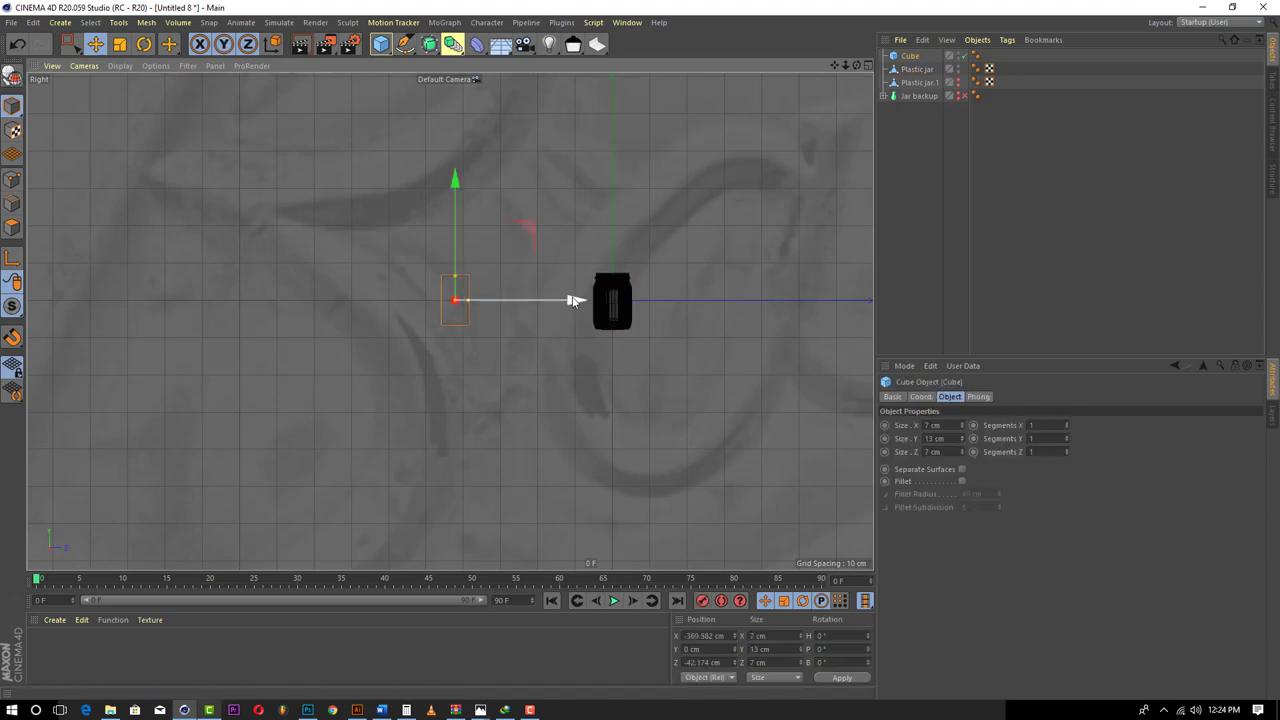
{"action": "left_click_drag", "start_coordinate": [575, 303], "coordinate": [700, 303]}
{"action": "scroll", "coordinate": [642, 297], "scroll_direction": "up", "scroll_amount": 2}
- Scale the Plastic jar mesh down uniformly to about 8.5 cm wide and 12.5 cm tall
{"action": "left_click", "coordinate": [567, 292]}
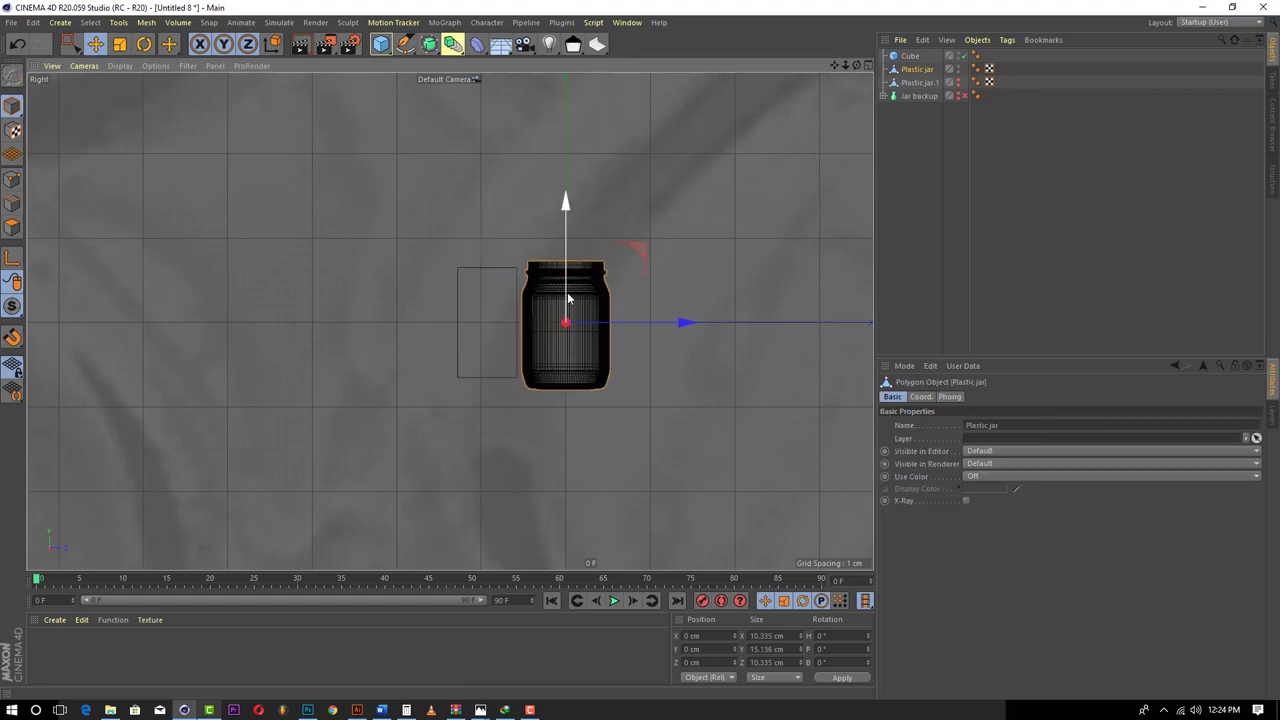
{"action": "key", "text": "t"}
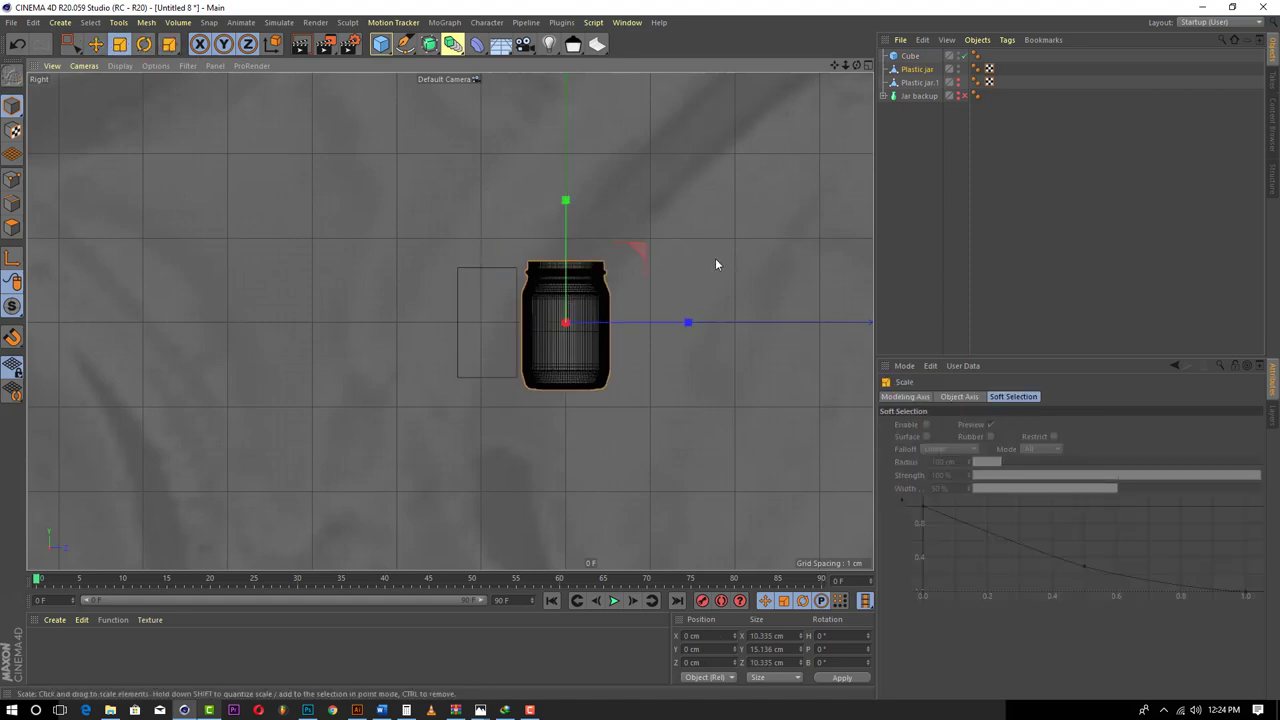
{"action": "left_click_drag", "start_coordinate": [715, 258], "coordinate": [622, 364]}
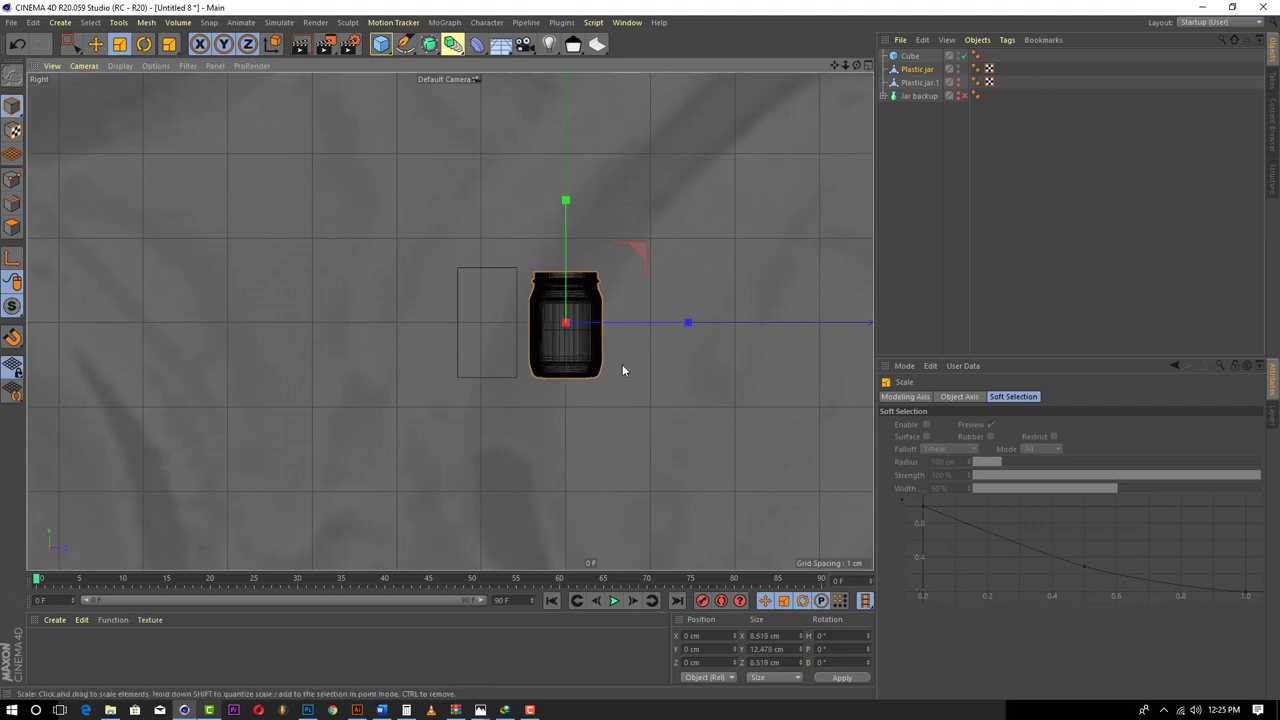
- Fine-tune the Plastic jar mesh's uniform scale to about 8.65 cm wide and 12.67 cm tall
{"action": "left_click", "coordinate": [781, 649]}
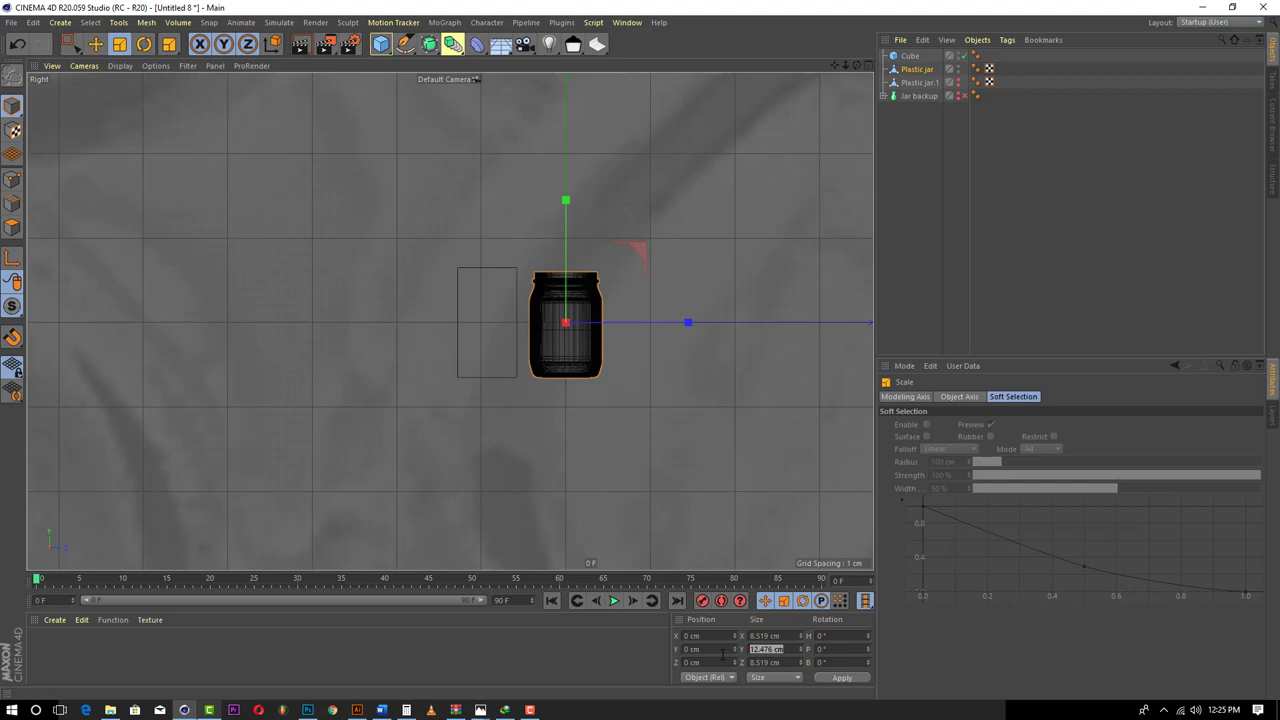
{"action": "type", "text": "1"}
{"action": "left_click", "coordinate": [781, 635]}
{"action": "type", "text": "8.93"}
{"action": "key", "text": "Return"}
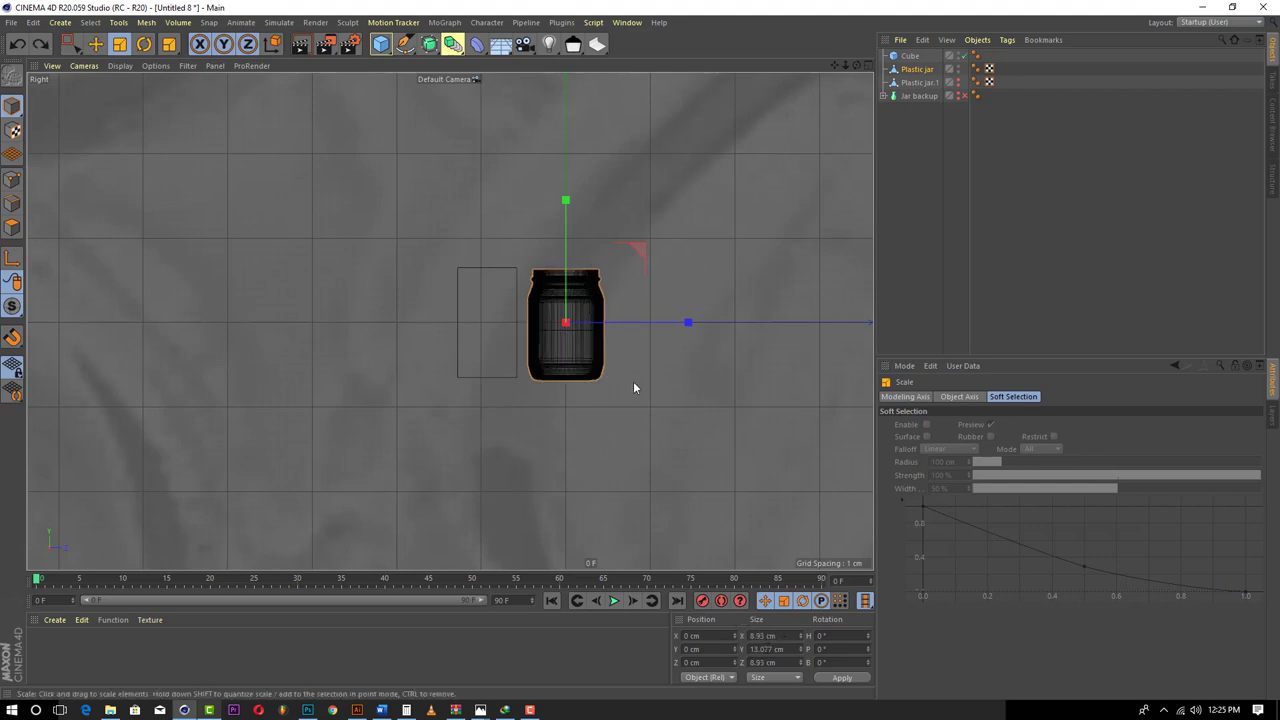
{"action": "left_click_drag", "start_coordinate": [701, 266], "coordinate": [690, 273]}
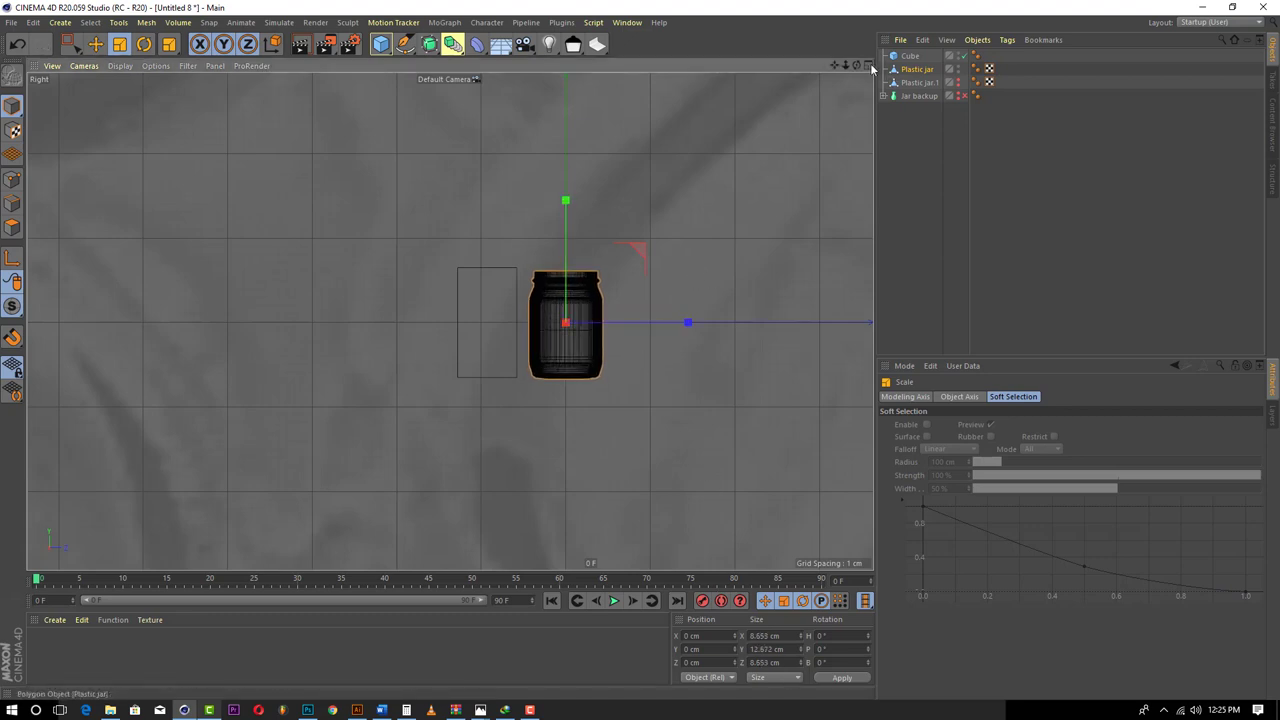
- Delete the reference cube from the scene in the Perspective view
{"action": "left_click", "coordinate": [867, 65]}
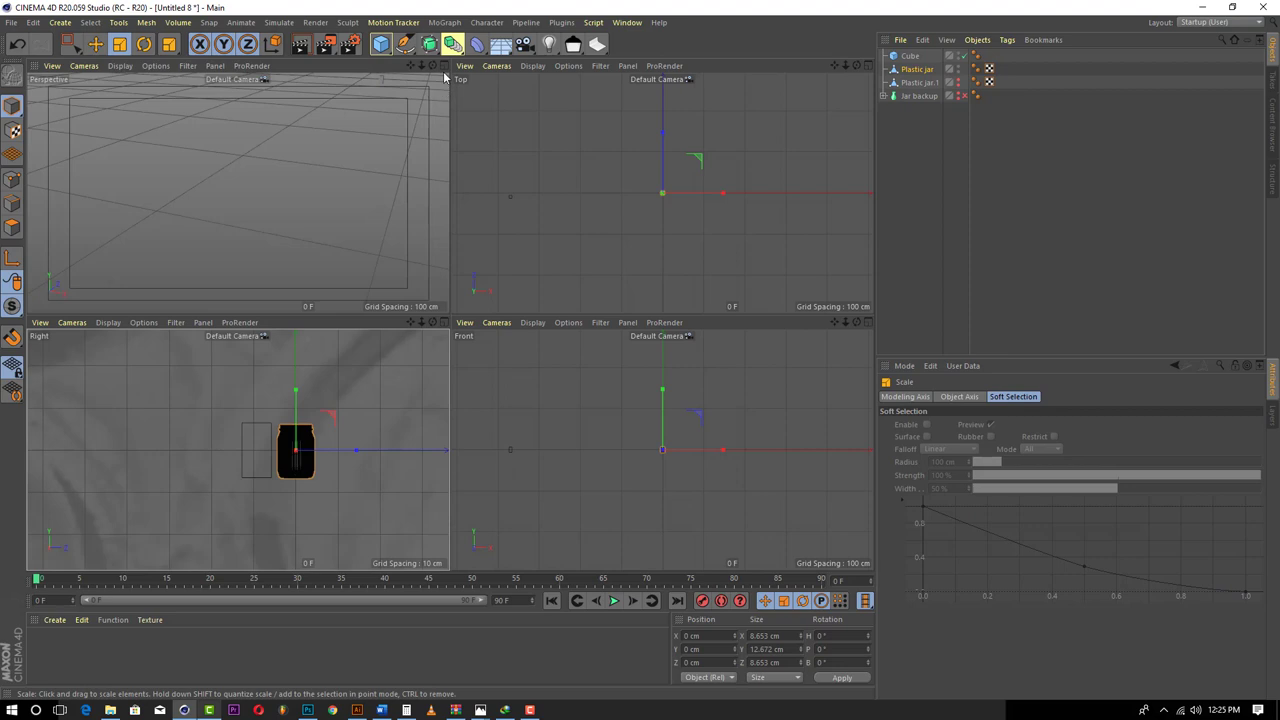
{"action": "key", "text": "F1"}
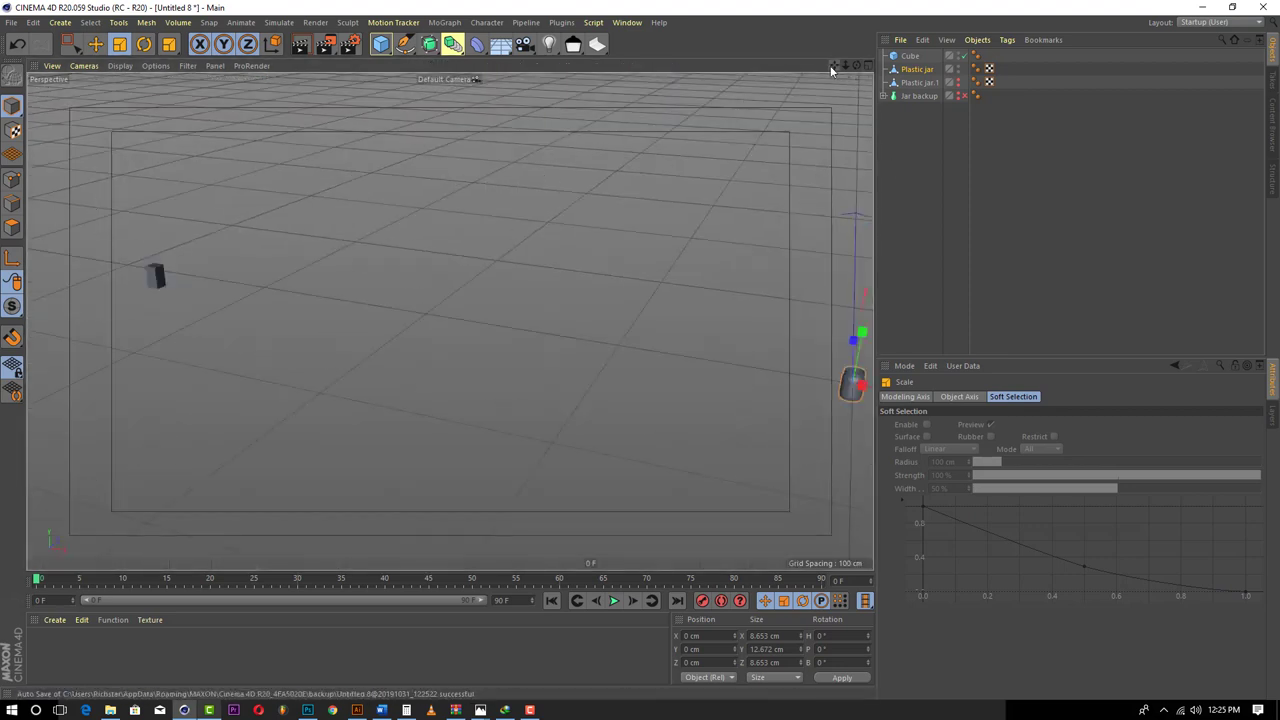
{"action": "left_click", "coordinate": [154, 277]}
{"action": "key", "text": "Delete"}
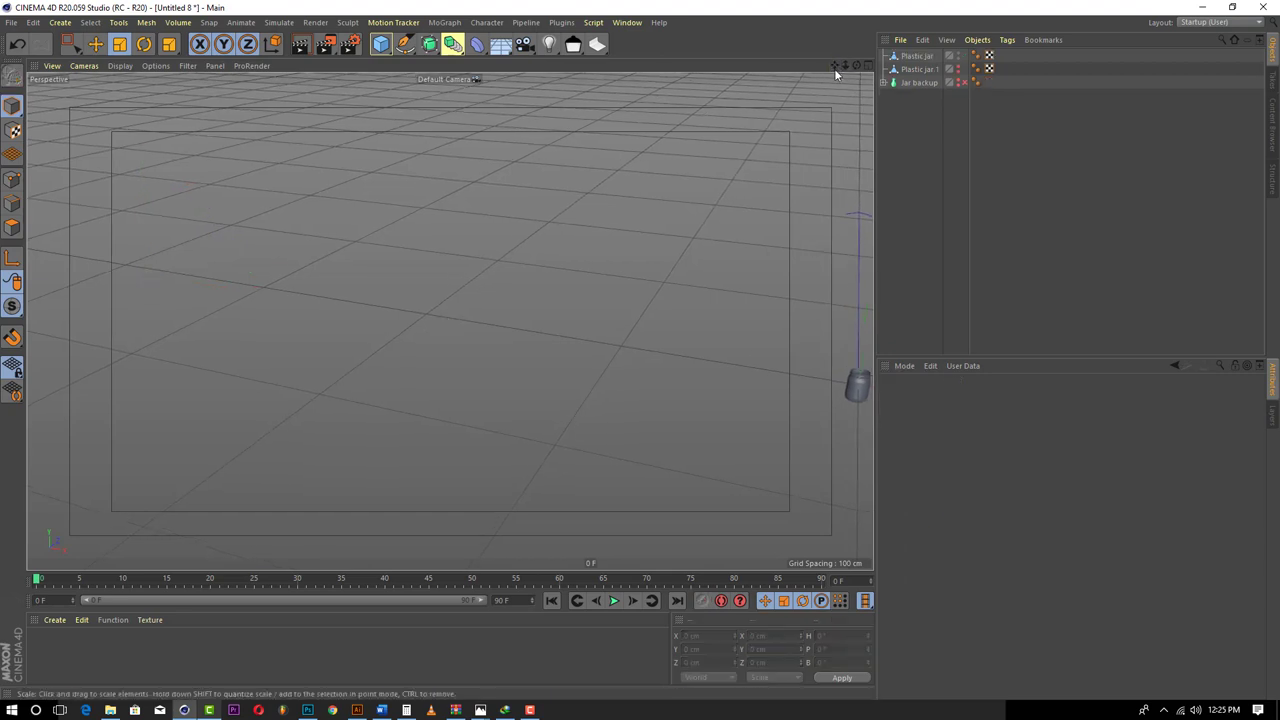
- Frame the jar in the Perspective view and examine its body and the shading on its underside
{"action": "left_click_drag", "start_coordinate": [856, 65], "coordinate": [834, 94]}
{"action": "key", "text": "h"}
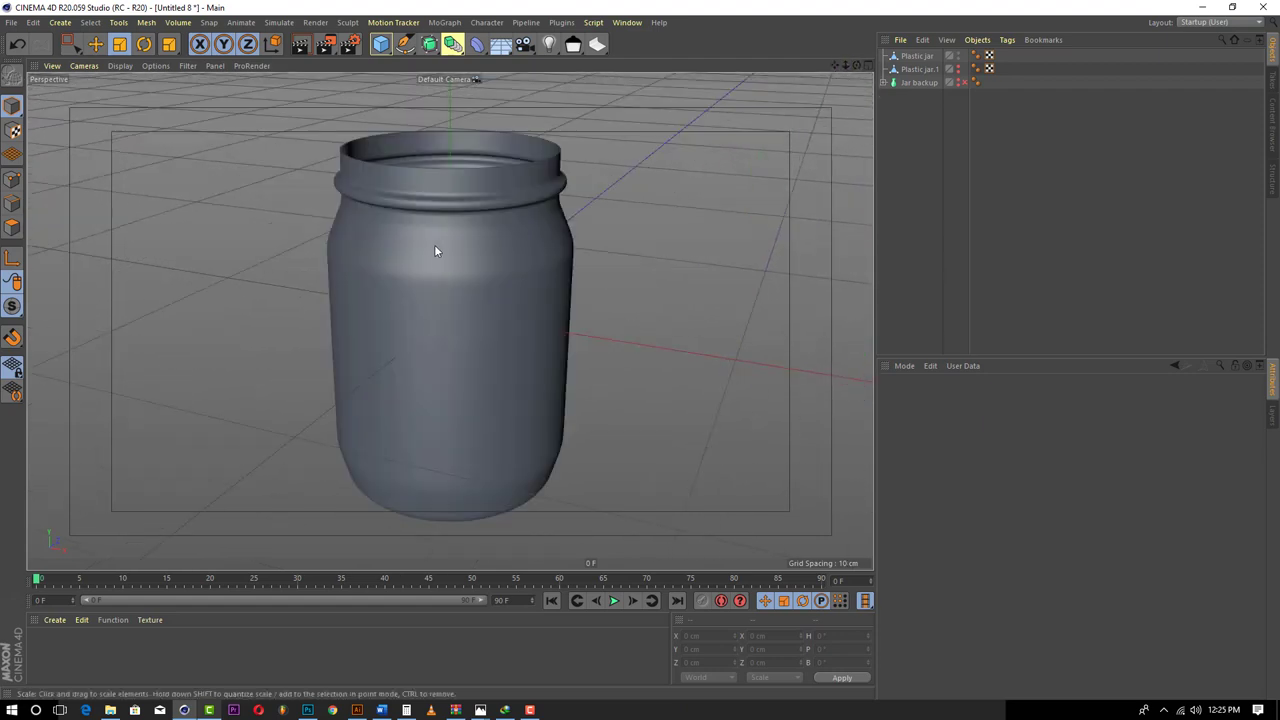
{"action": "scroll", "coordinate": [434, 242], "scroll_direction": "down", "scroll_amount": 2}
{"action": "left_click_drag", "start_coordinate": [856, 67], "coordinate": [849, 245]}
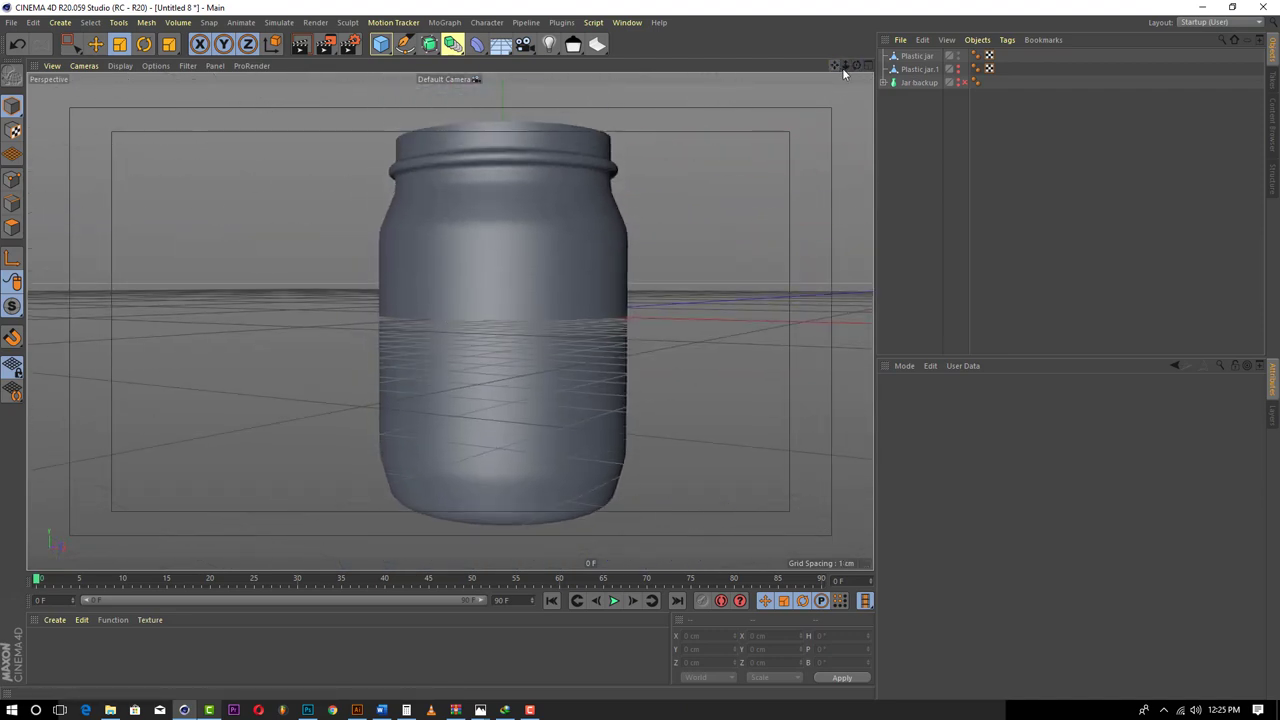
{"action": "left_click_drag", "start_coordinate": [856, 65], "coordinate": [834, 105]}
{"action": "left_click", "coordinate": [530, 710]}
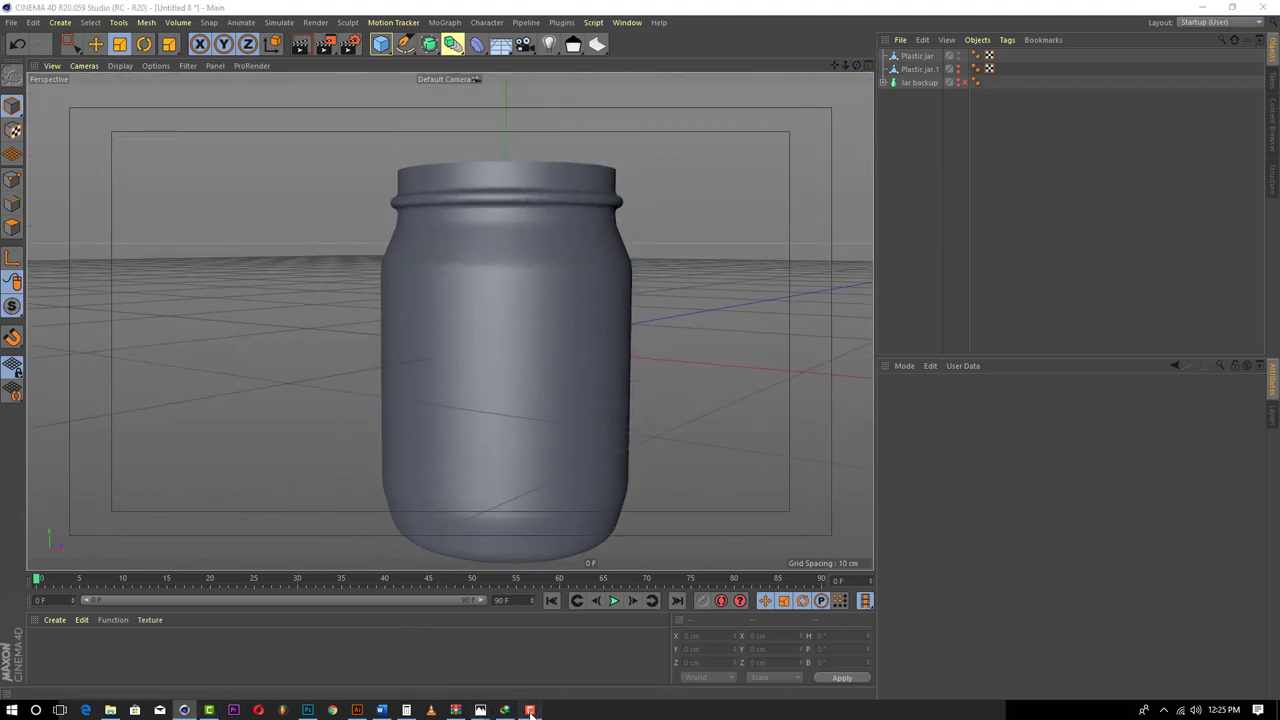
{"action": "left_click", "coordinate": [530, 710]}
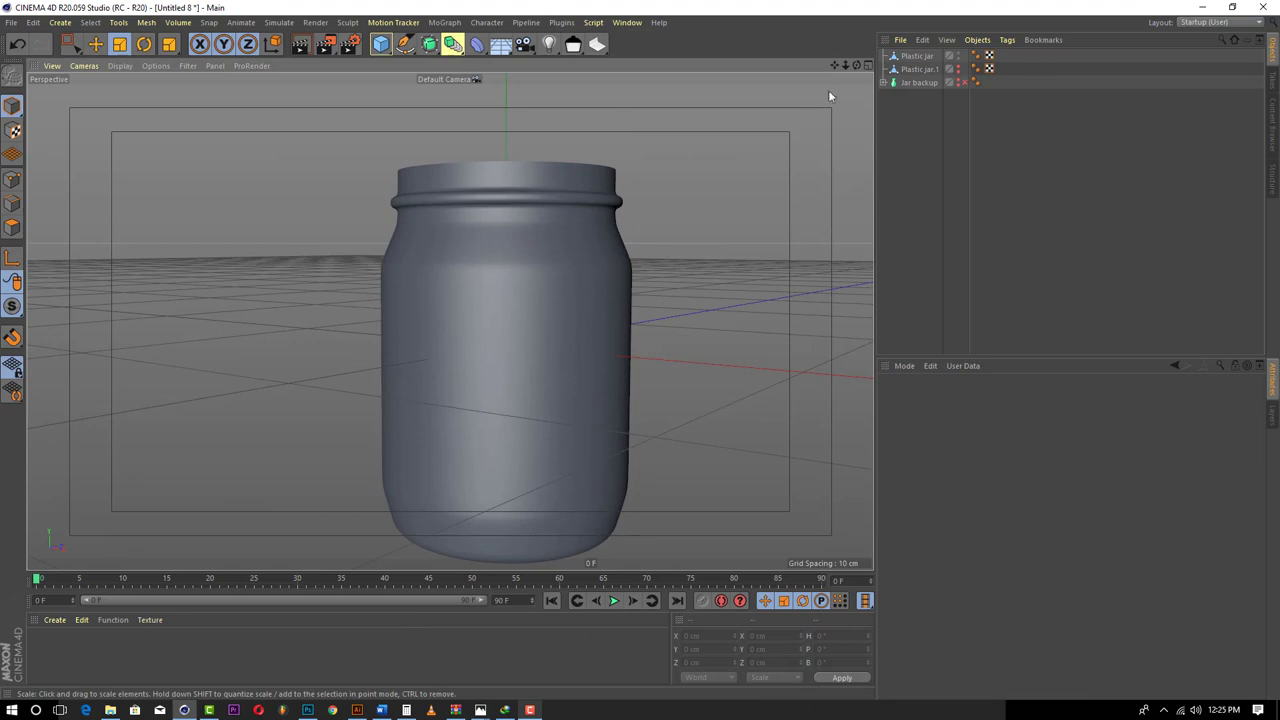
{"action": "left_click_drag", "start_coordinate": [846, 66], "coordinate": [777, 162]}
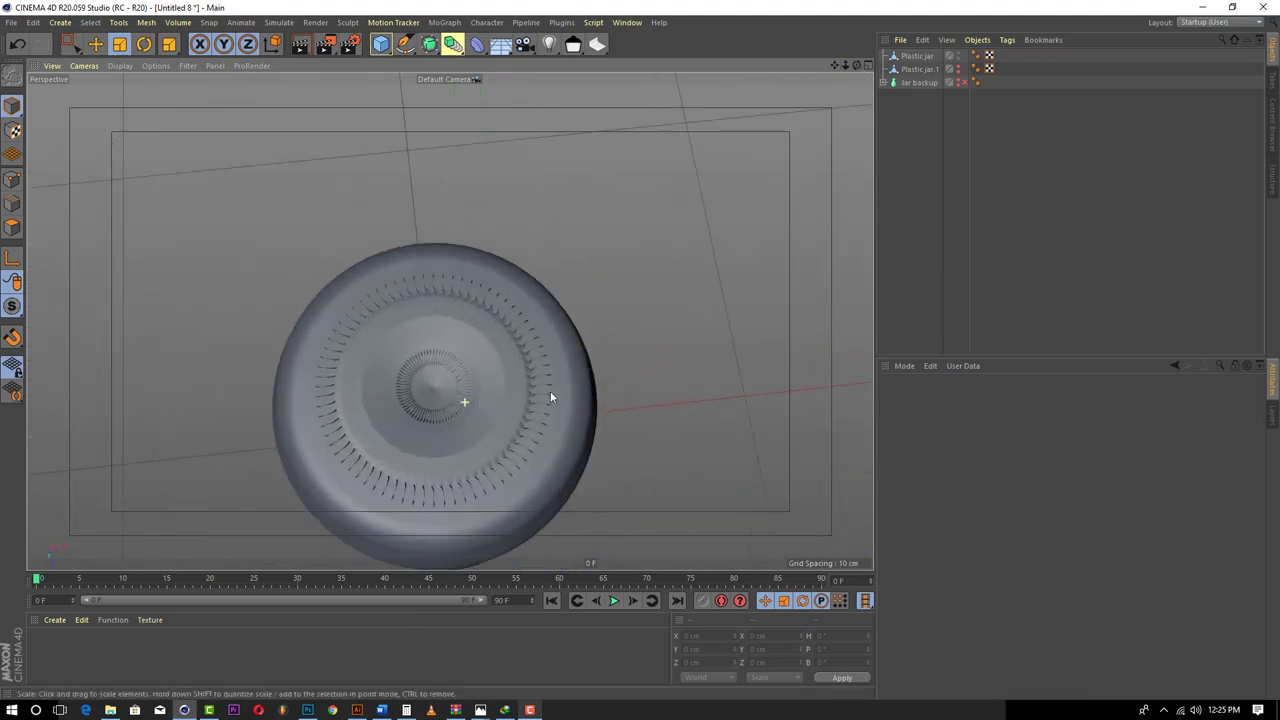
{"action": "scroll", "coordinate": [550, 390], "scroll_direction": "up", "scroll_amount": 10}
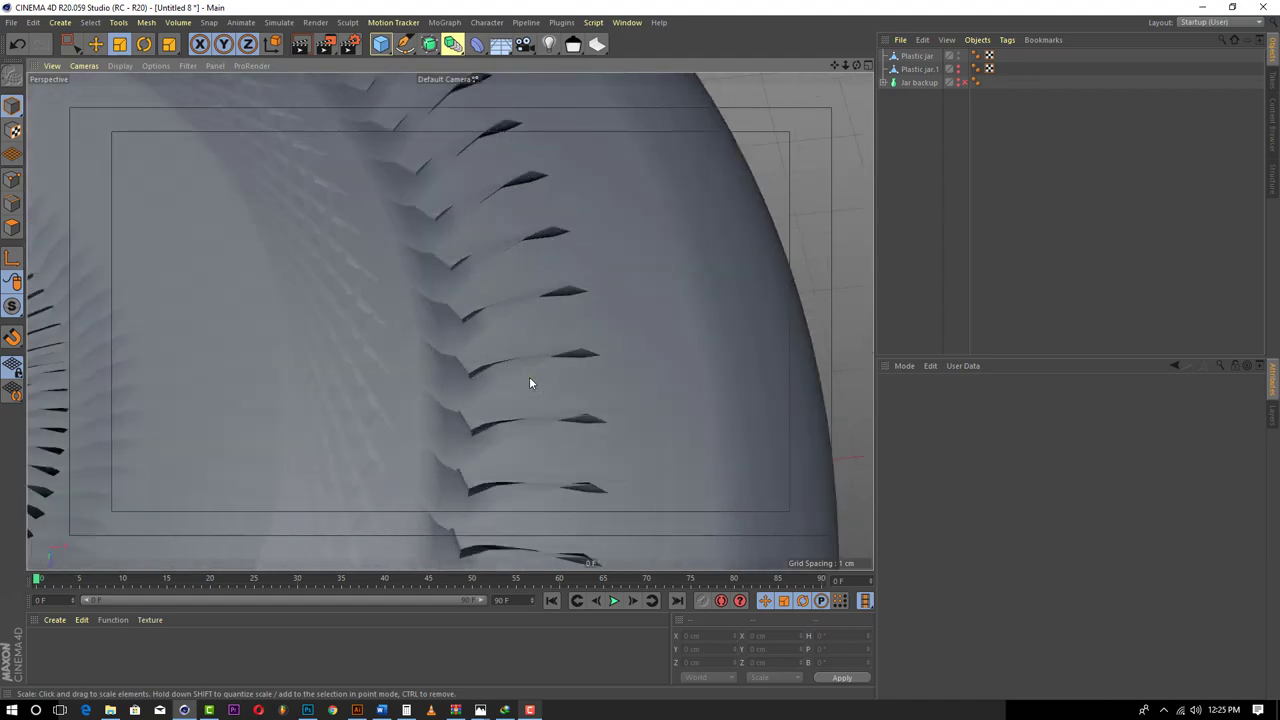
{"action": "scroll", "coordinate": [534, 380], "scroll_direction": "down", "scroll_amount": 10}
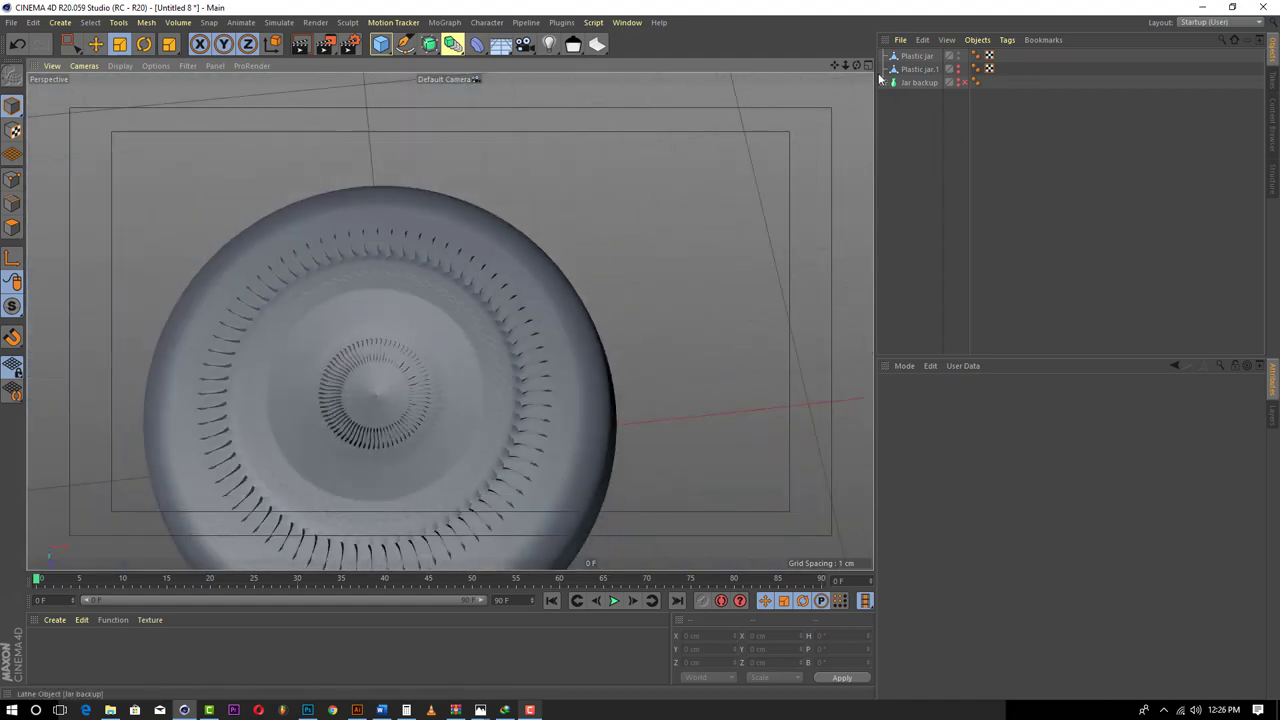
{"action": "mouse_move", "coordinate": [857, 65]}
{"action": "left_mouse_down"}
{"action": "mouse_move", "coordinate": [857, 560]}
{"action": "mouse_move", "coordinate": [700, 66]}
{"action": "mouse_move", "coordinate": [856, 80]}
{"action": "mouse_move", "coordinate": [880, 320]}
{"action": "mouse_move", "coordinate": [857, 80]}
{"action": "left_mouse_up"}
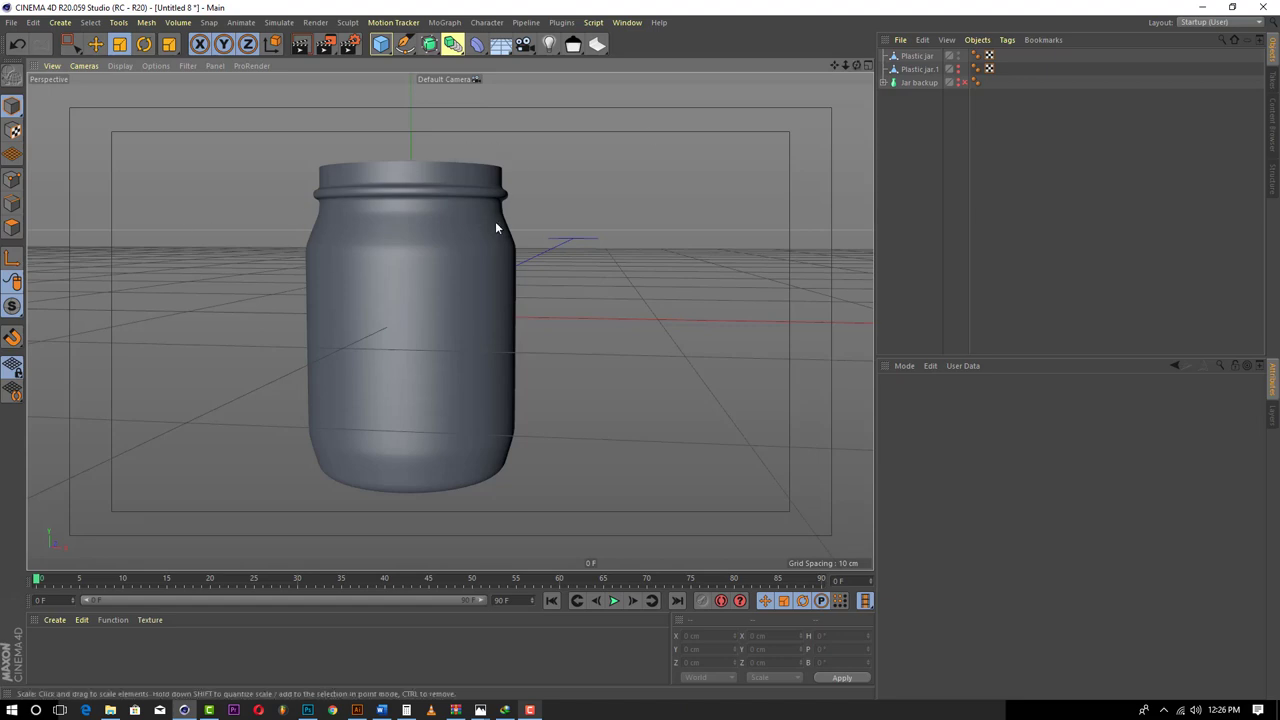
- Add a Cylinder primitive at the jar's centre and shrink it uniformly until it is smaller than the jar
{"action": "left_click", "coordinate": [381, 44]}
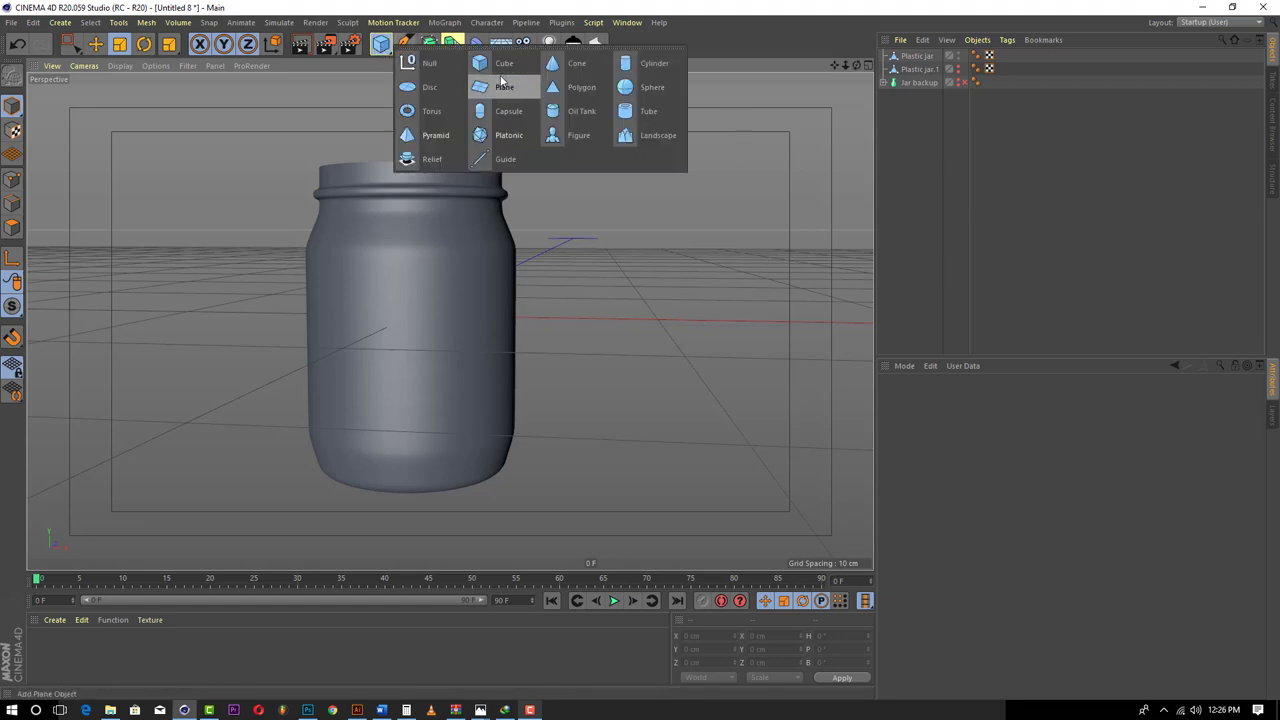
{"action": "left_click", "coordinate": [652, 64]}
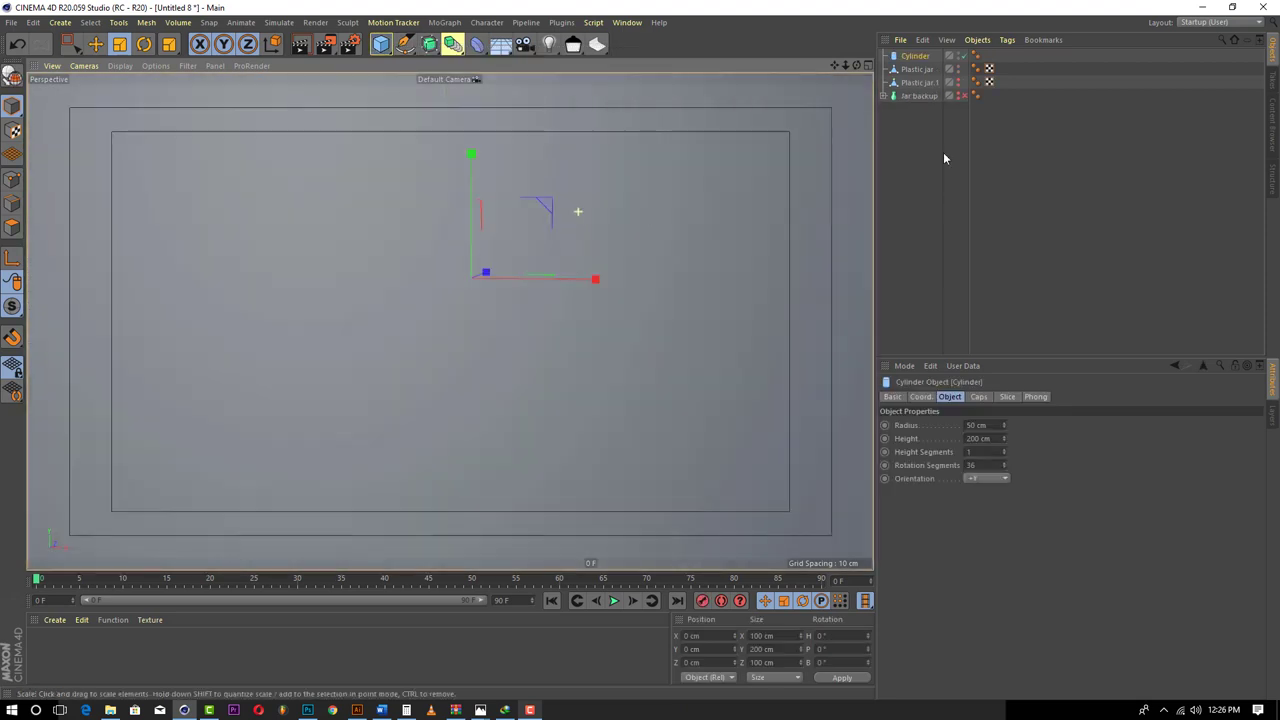
{"action": "left_click_drag", "start_coordinate": [521, 337], "coordinate": [250, 340]}
{"action": "left_click", "coordinate": [631, 193]}
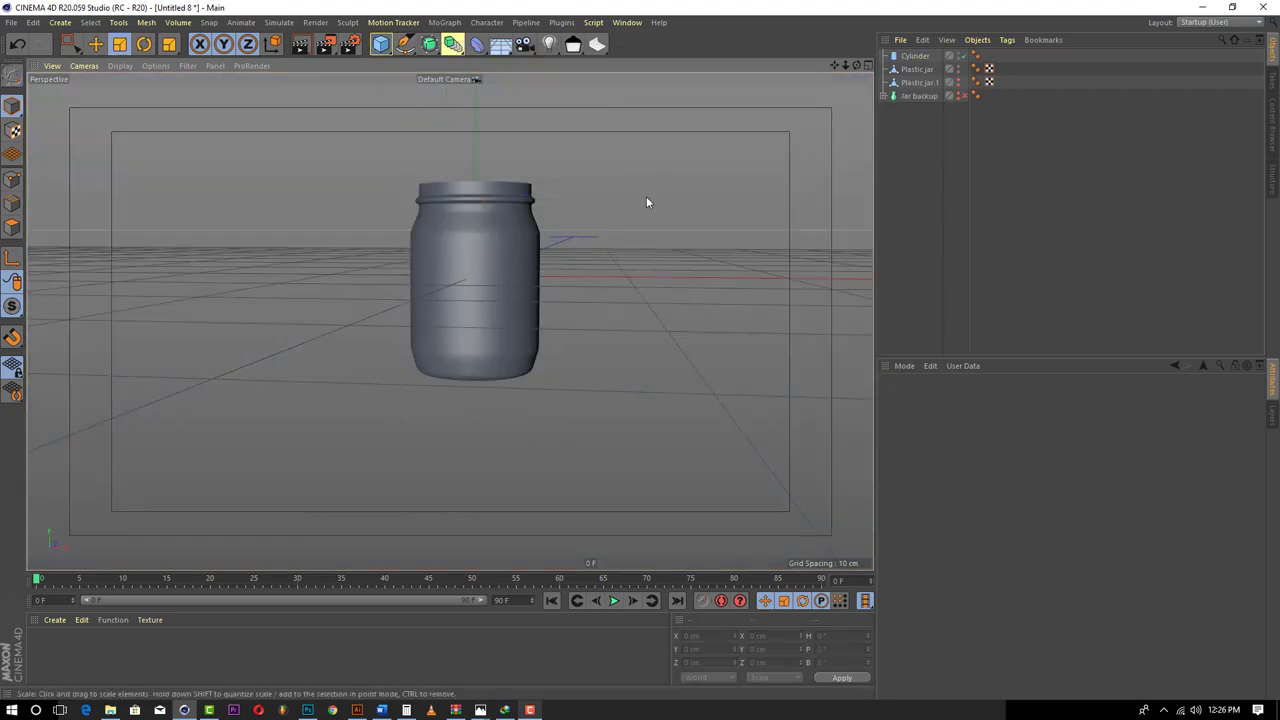
- Scale the cylinder uniformly to a radius of about 4.8 cm and flatten its height to about 2.4 cm
{"action": "left_click", "coordinate": [918, 56]}
{"action": "left_click_drag", "start_coordinate": [672, 164], "coordinate": [739, 129]}
{"action": "left_click_drag", "start_coordinate": [418, 401], "coordinate": [494, 354]}
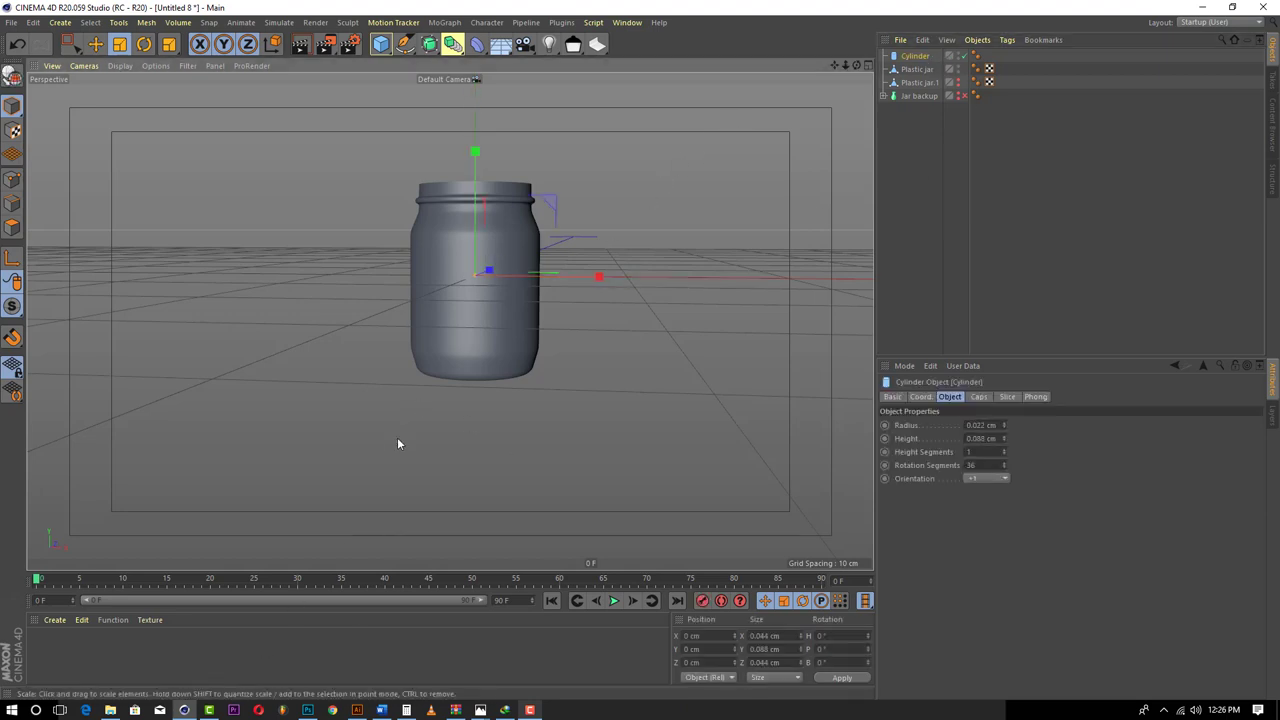
{"action": "left_click_drag", "start_coordinate": [397, 443], "coordinate": [873, 210]}
{"action": "left_click_drag", "start_coordinate": [290, 478], "coordinate": [235, 511]}
{"action": "left_click_drag", "start_coordinate": [392, 506], "coordinate": [350, 505]}
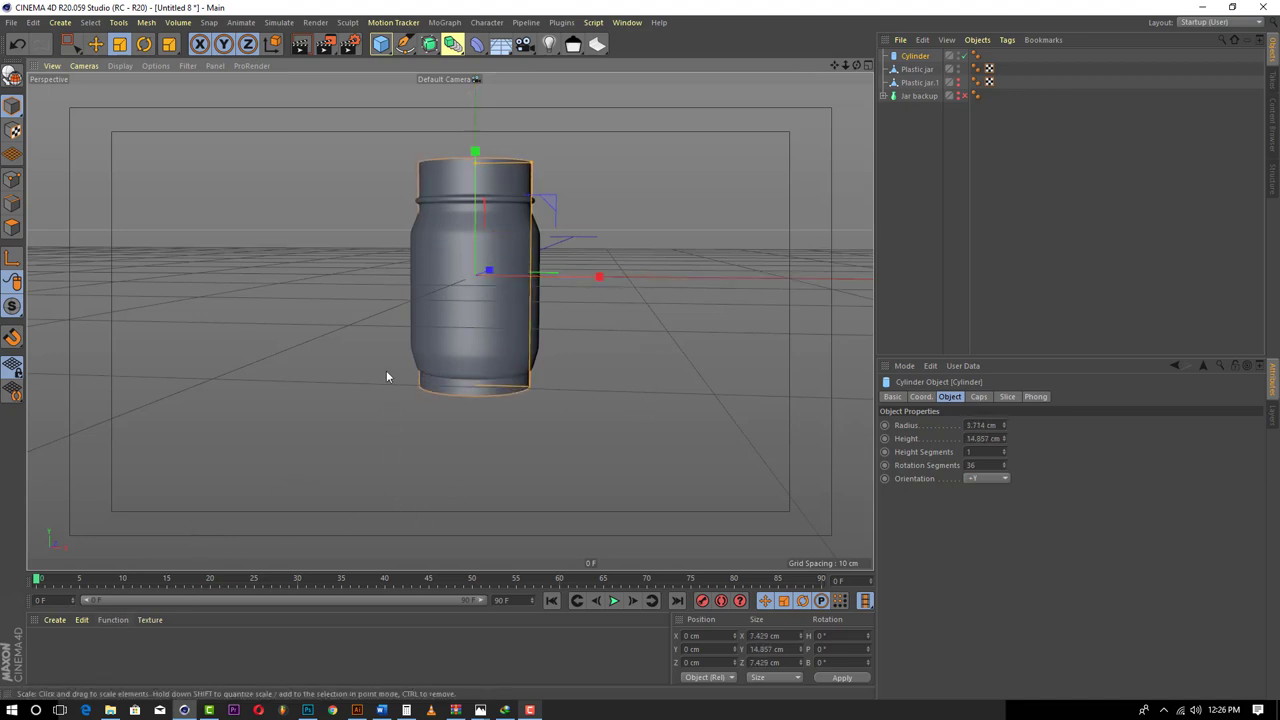
{"action": "left_click_drag", "start_coordinate": [386, 374], "coordinate": [550, 340]}
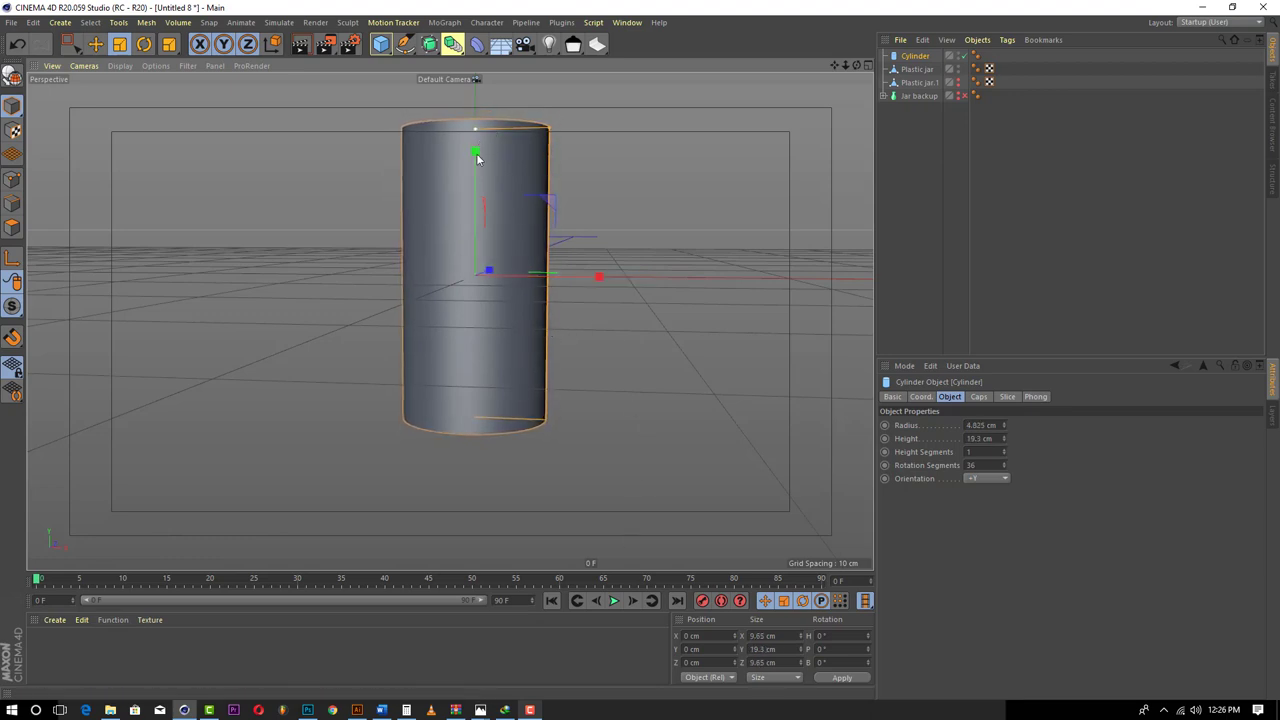
{"action": "left_click_drag", "start_coordinate": [473, 131], "coordinate": [482, 262]}
{"action": "left_click_drag", "start_coordinate": [874, 68], "coordinate": [871, 68]}
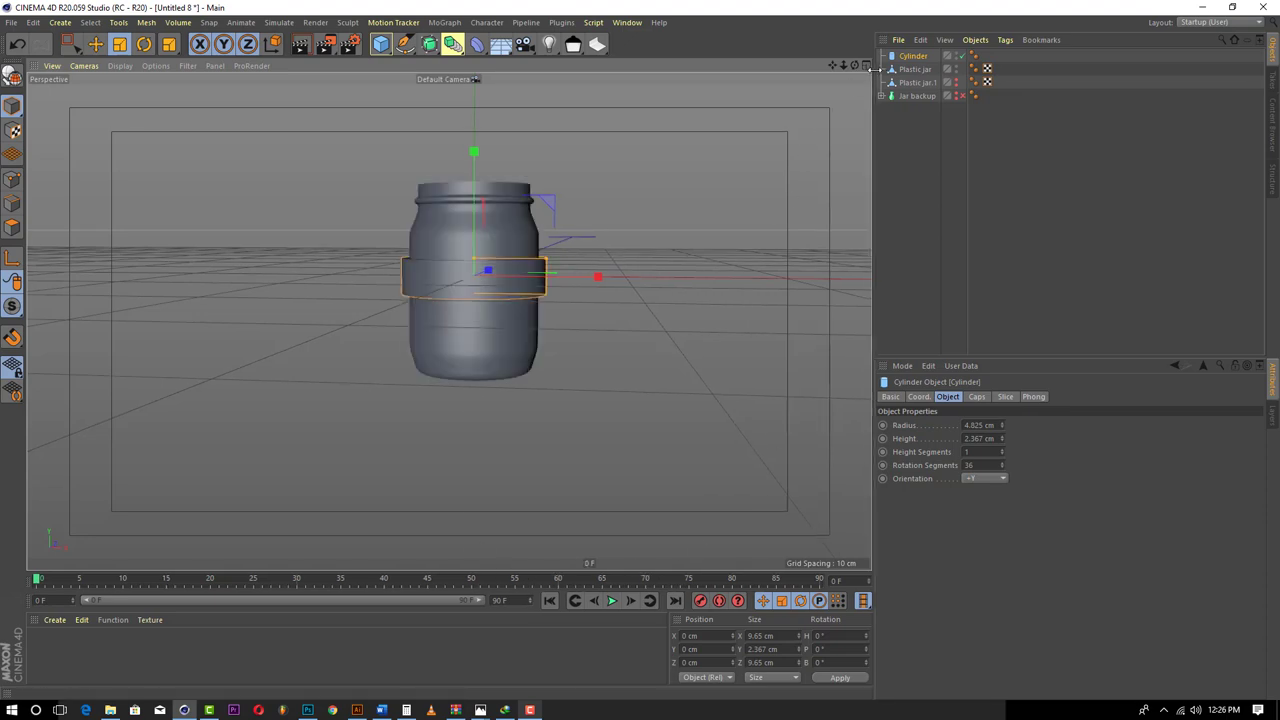
- In the Right view, move the cylinder up along the Y axis to about 6.6 cm, over the jar's mouth
{"action": "left_click", "coordinate": [866, 65]}
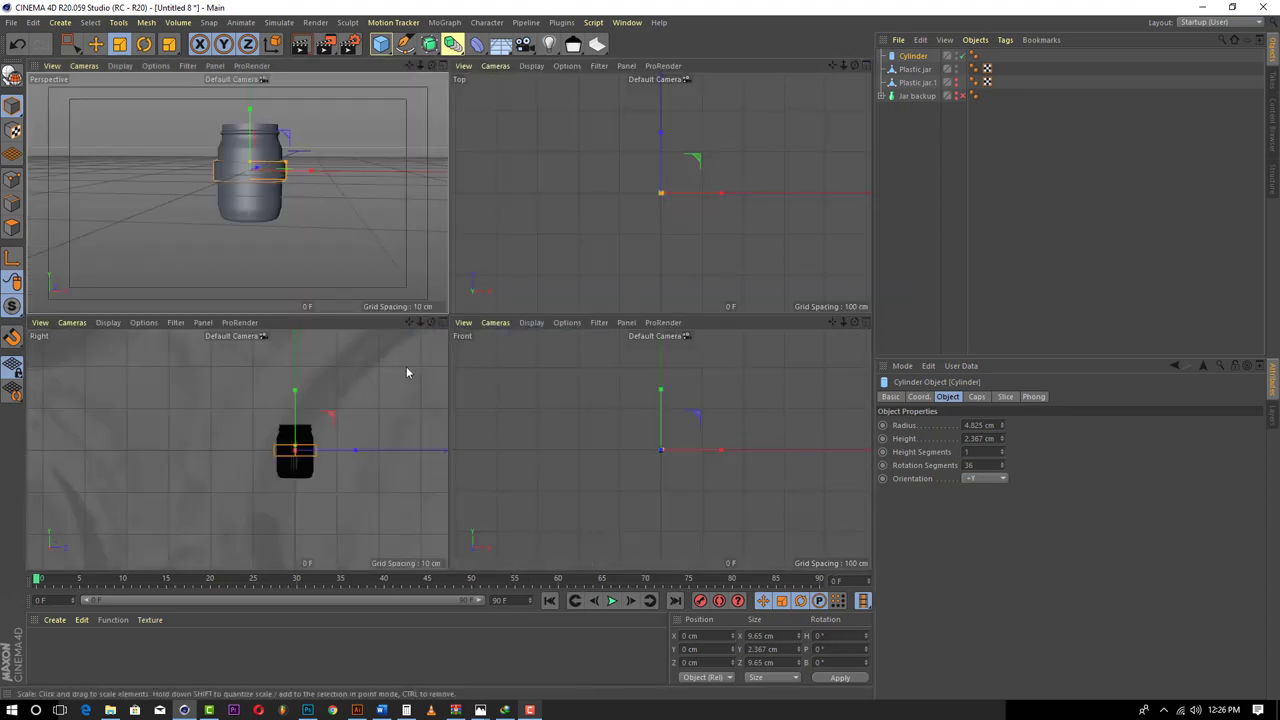
{"action": "left_click", "coordinate": [442, 323]}
{"action": "scroll", "coordinate": [545, 285], "scroll_direction": "up", "scroll_amount": 6}
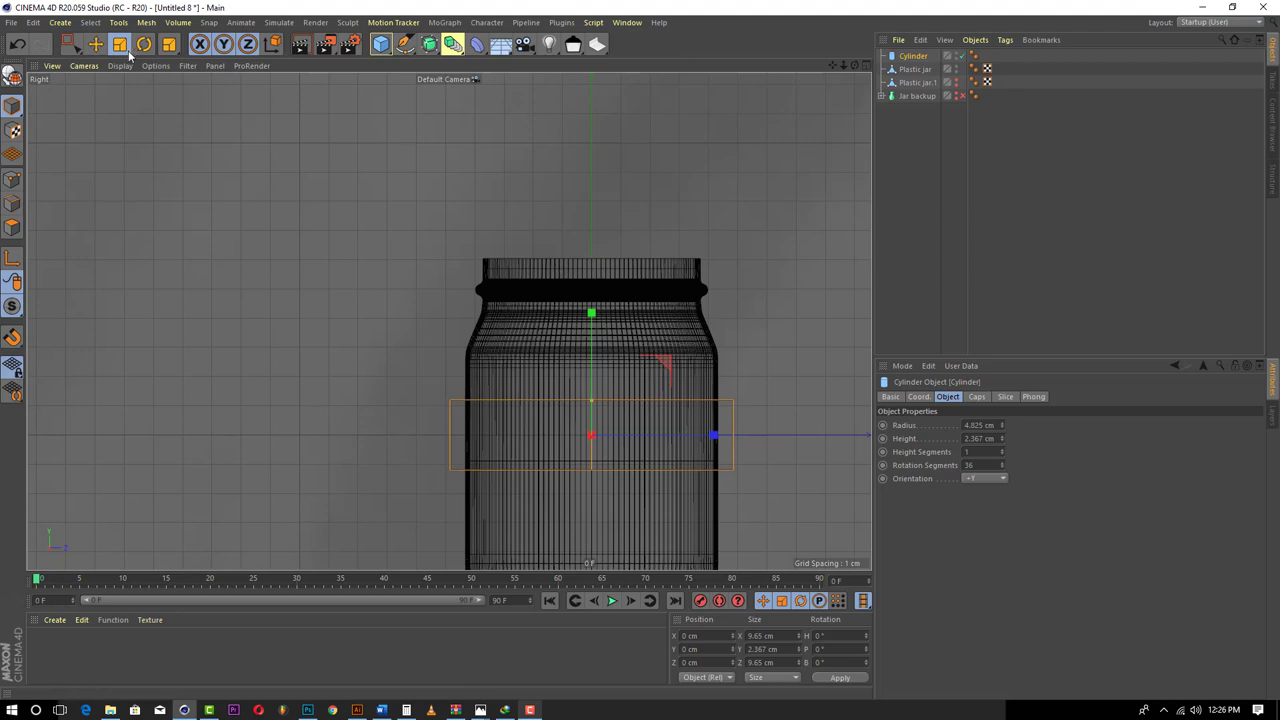
{"action": "key", "text": "e"}
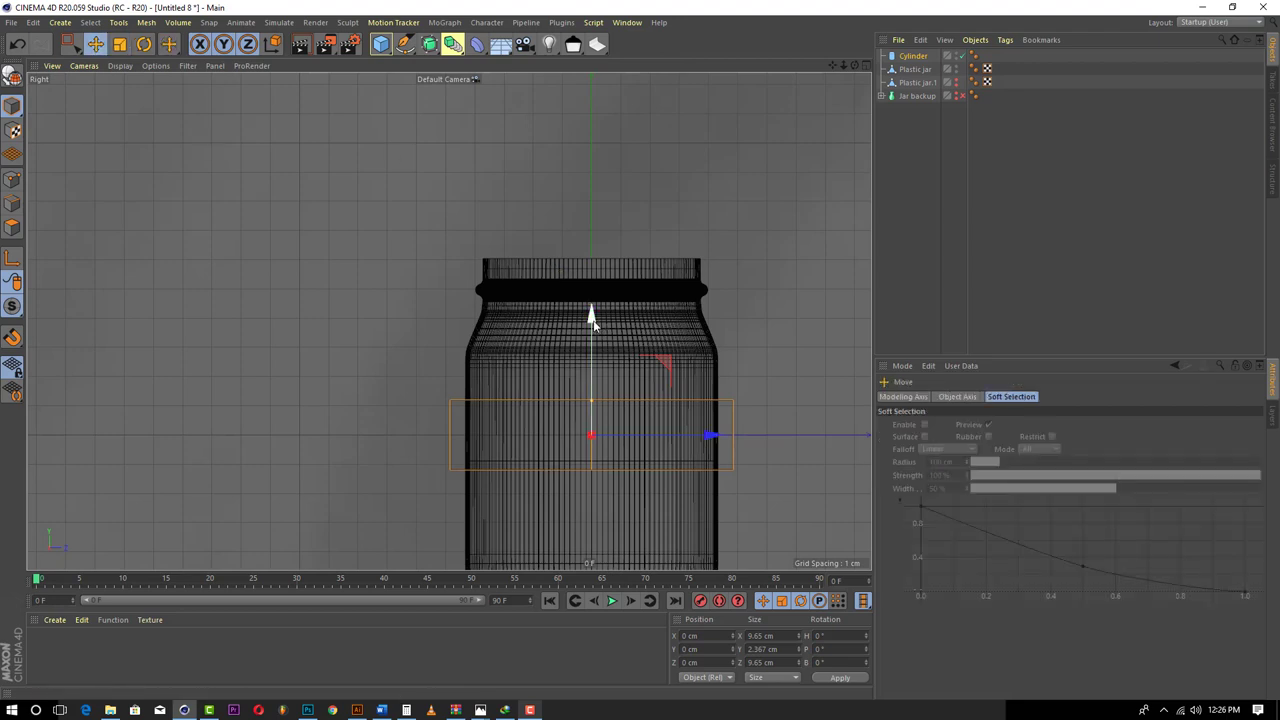
{"action": "left_click_drag", "start_coordinate": [592, 318], "coordinate": [638, 127]}
{"action": "left_click_drag", "start_coordinate": [832, 65], "coordinate": [823, 91]}
{"action": "middle_click_drag", "start_coordinate": [449, 321], "coordinate": [445, 347], "text": "alt"}
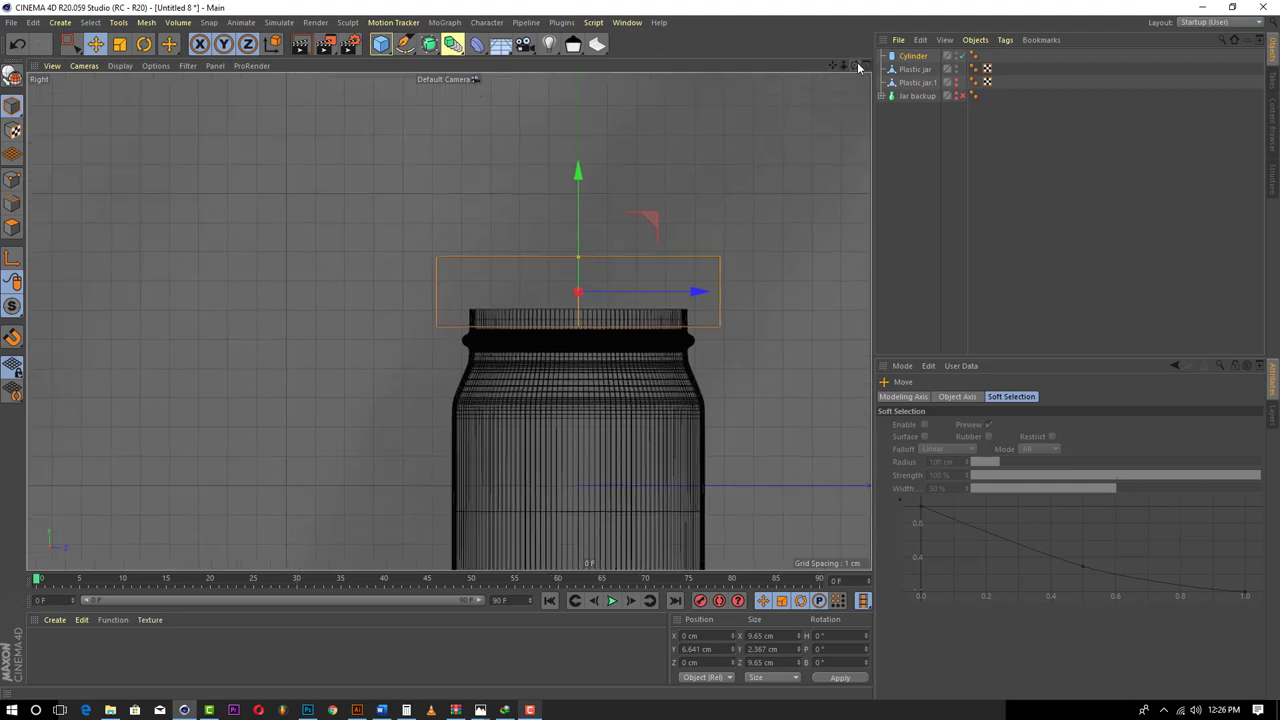
{"action": "left_click", "coordinate": [52, 66]}
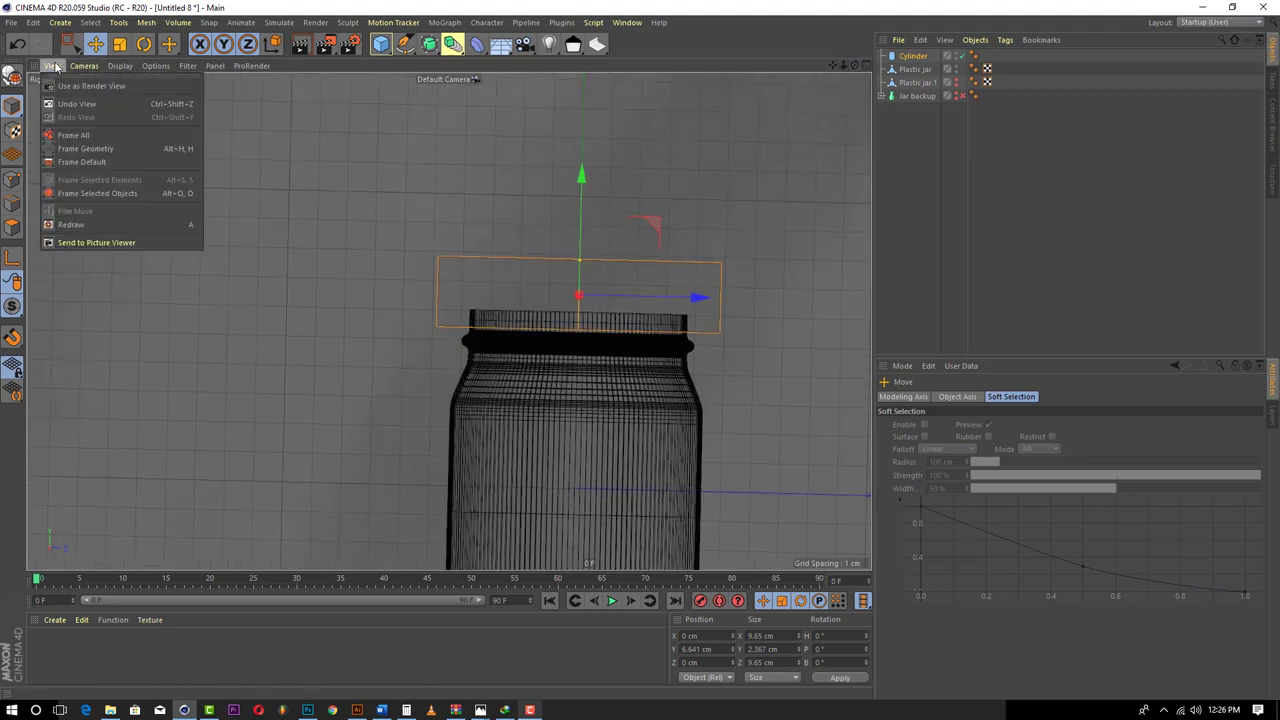
{"action": "left_click", "coordinate": [87, 104]}
{"action": "scroll", "coordinate": [614, 300], "scroll_direction": "up", "scroll_amount": 3}
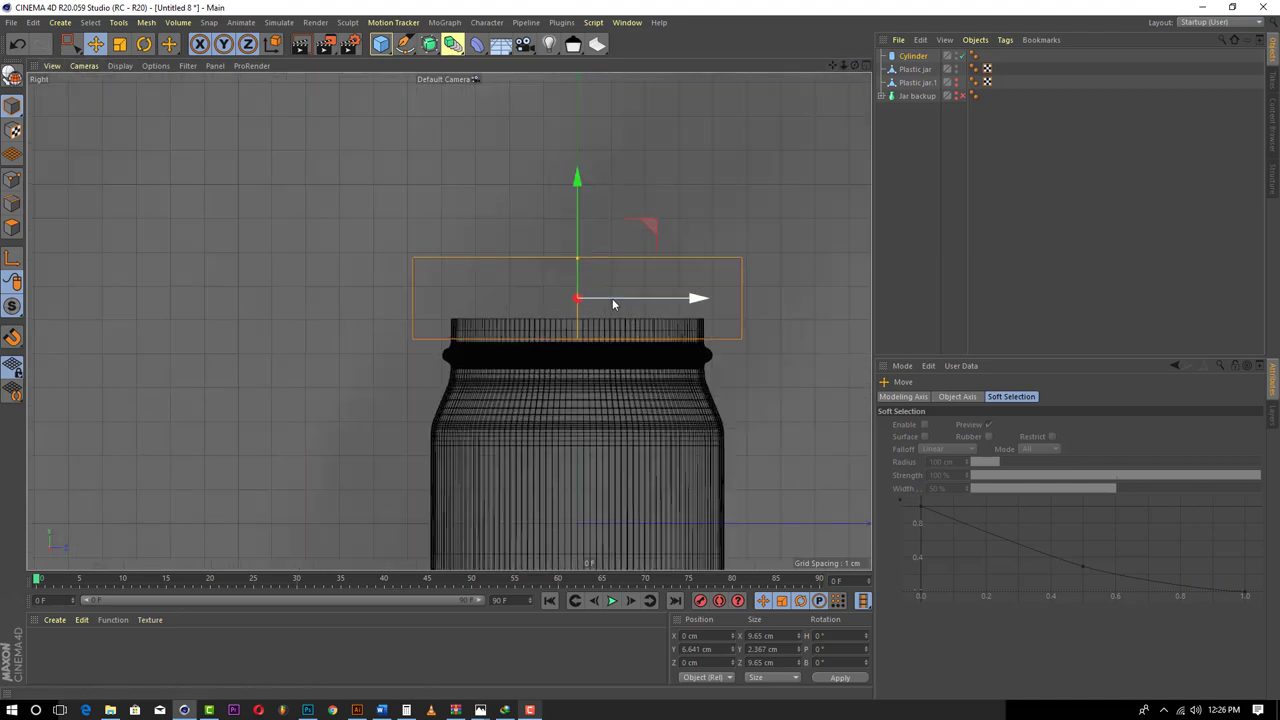
- Set the cylinder's radius to 4 cm to make it slightly wider than the jar's rim
{"action": "left_click", "coordinate": [912, 56]}
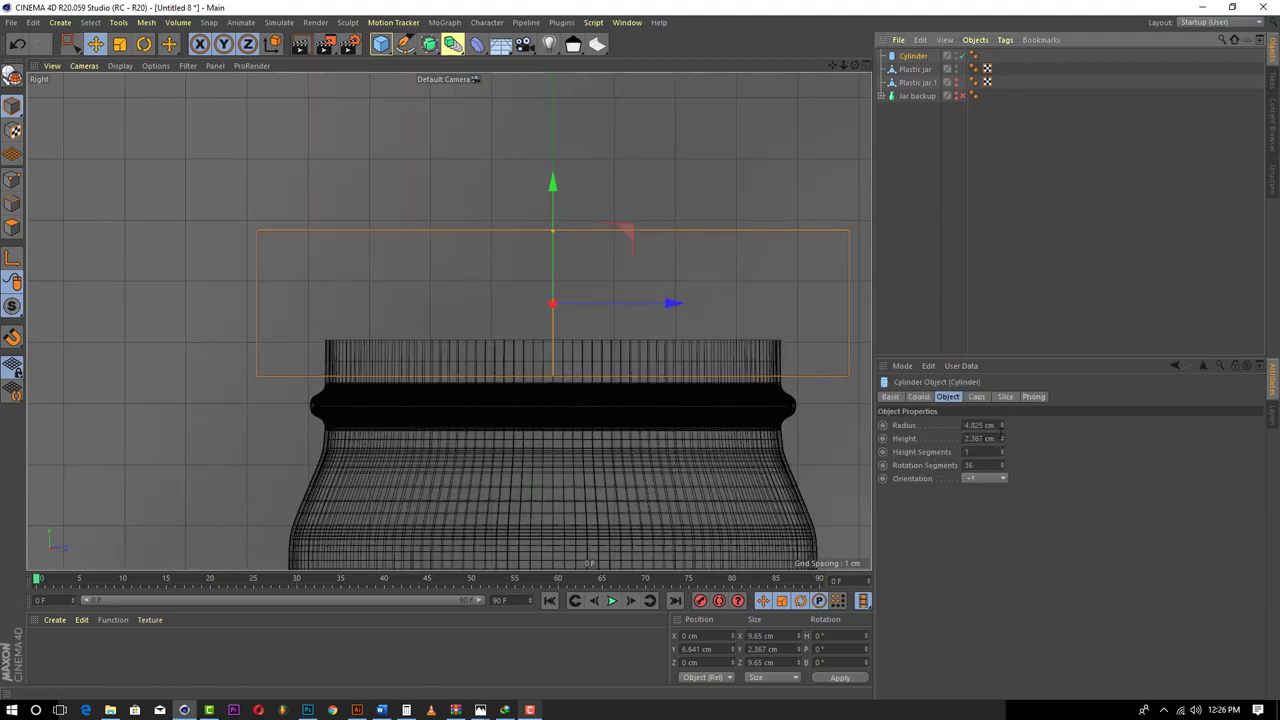
{"action": "left_click", "coordinate": [1003, 428]}
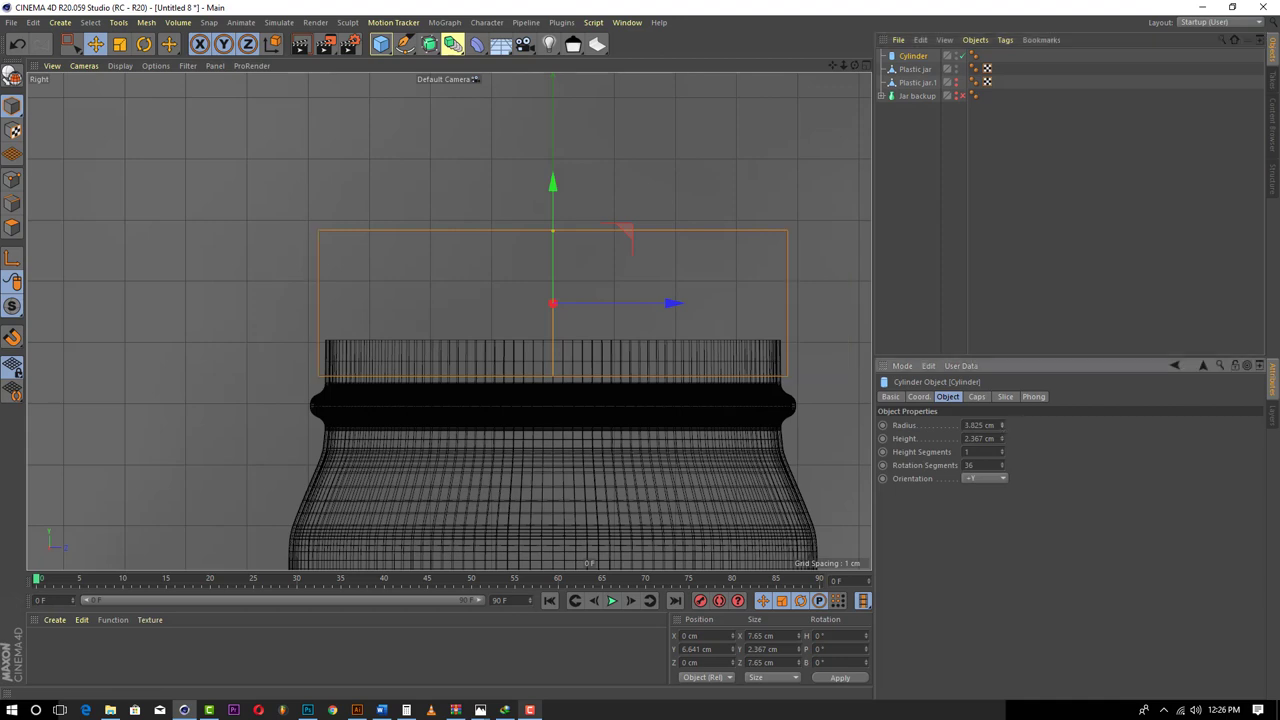
{"action": "left_click", "coordinate": [978, 425]}
{"action": "type", "text": "4"}
{"action": "left_click", "coordinate": [972, 438]}
{"action": "type", "text": "3"}
{"action": "left_click", "coordinate": [987, 438]}
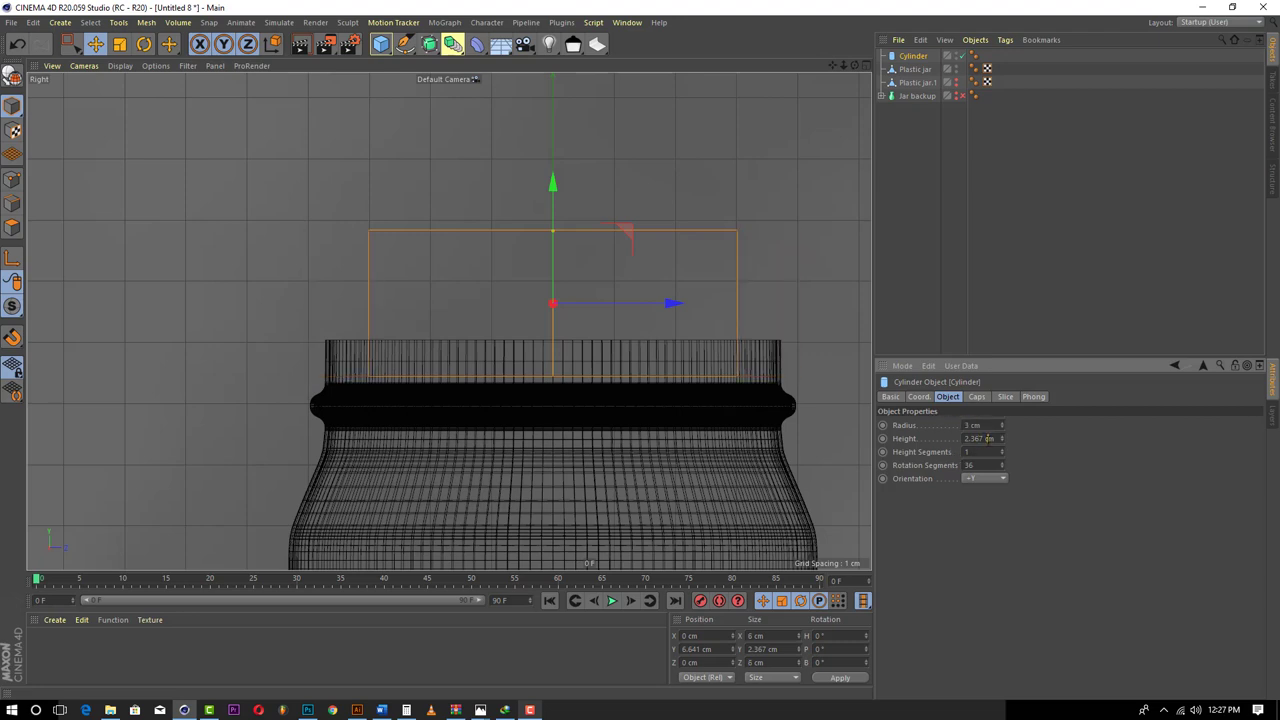
{"action": "left_click", "coordinate": [1001, 423]}
{"action": "left_click", "coordinate": [1001, 423]}
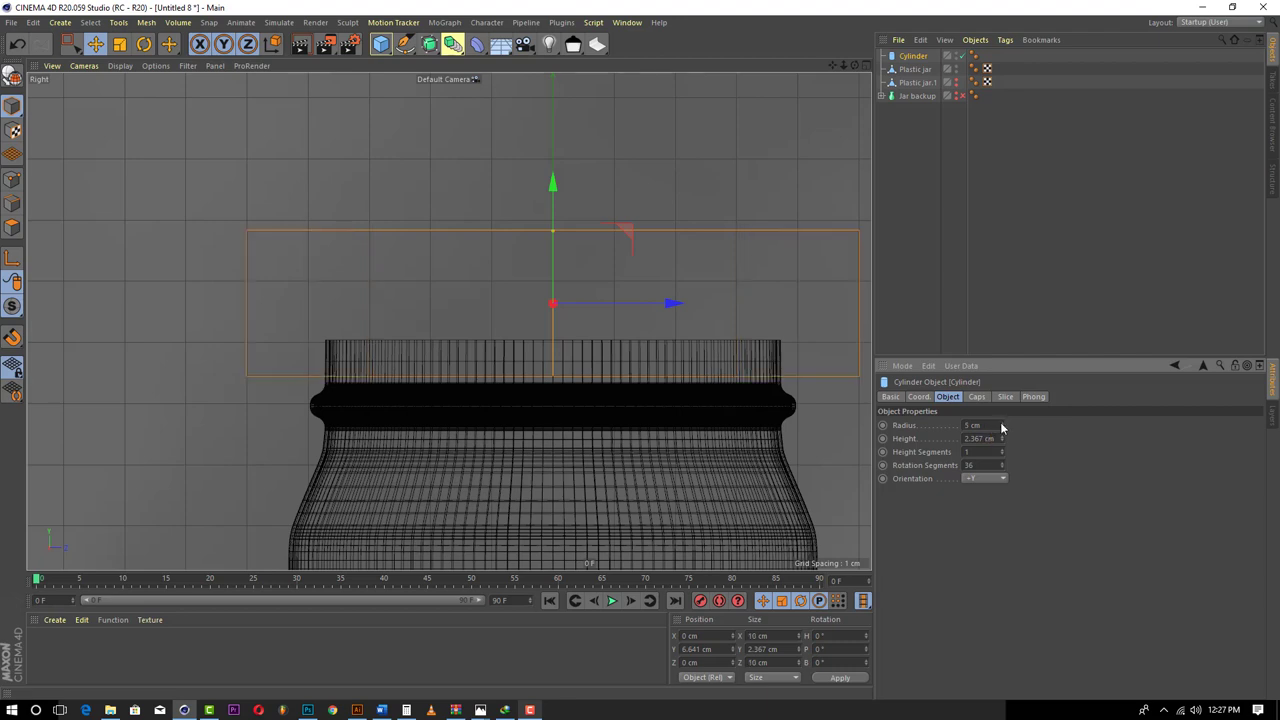
{"action": "left_click", "coordinate": [1003, 428]}
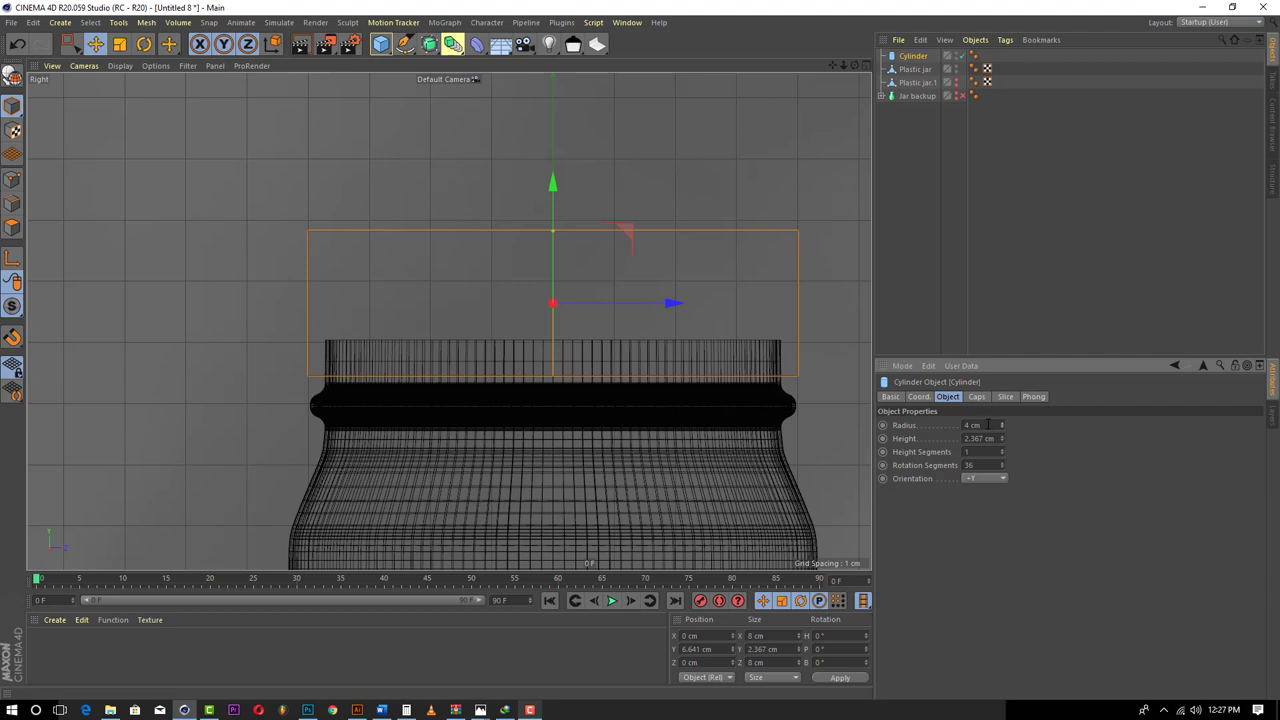
- Try a radius of 3.7 cm for the cylinder and set it back to 4 cm
{"action": "left_click", "coordinate": [981, 424]}
{"action": "type", "text": "3.7"}
{"action": "key", "text": "Return"}
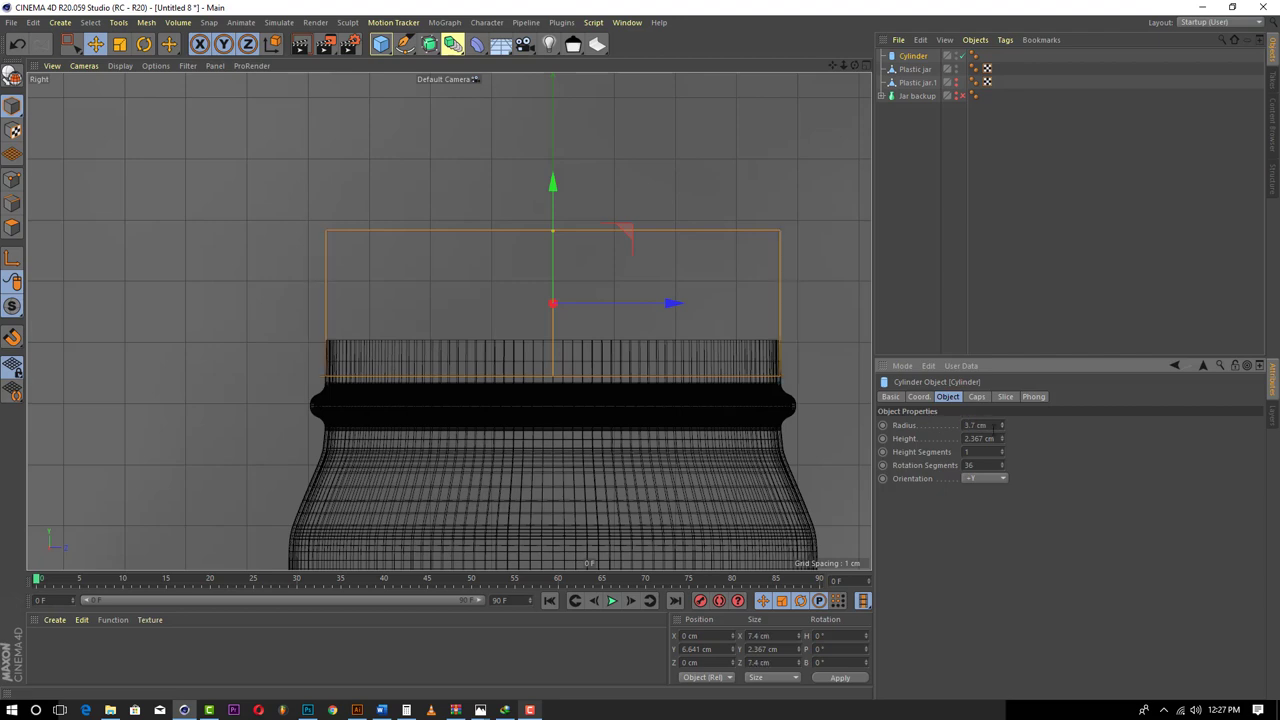
{"action": "left_click", "coordinate": [972, 425]}
{"action": "type", "text": "4"}
{"action": "key", "text": "Return"}
- Set the cylinder's height to 2 cm and lower it along the Y axis to about 6.5 cm
{"action": "left_click", "coordinate": [977, 438]}
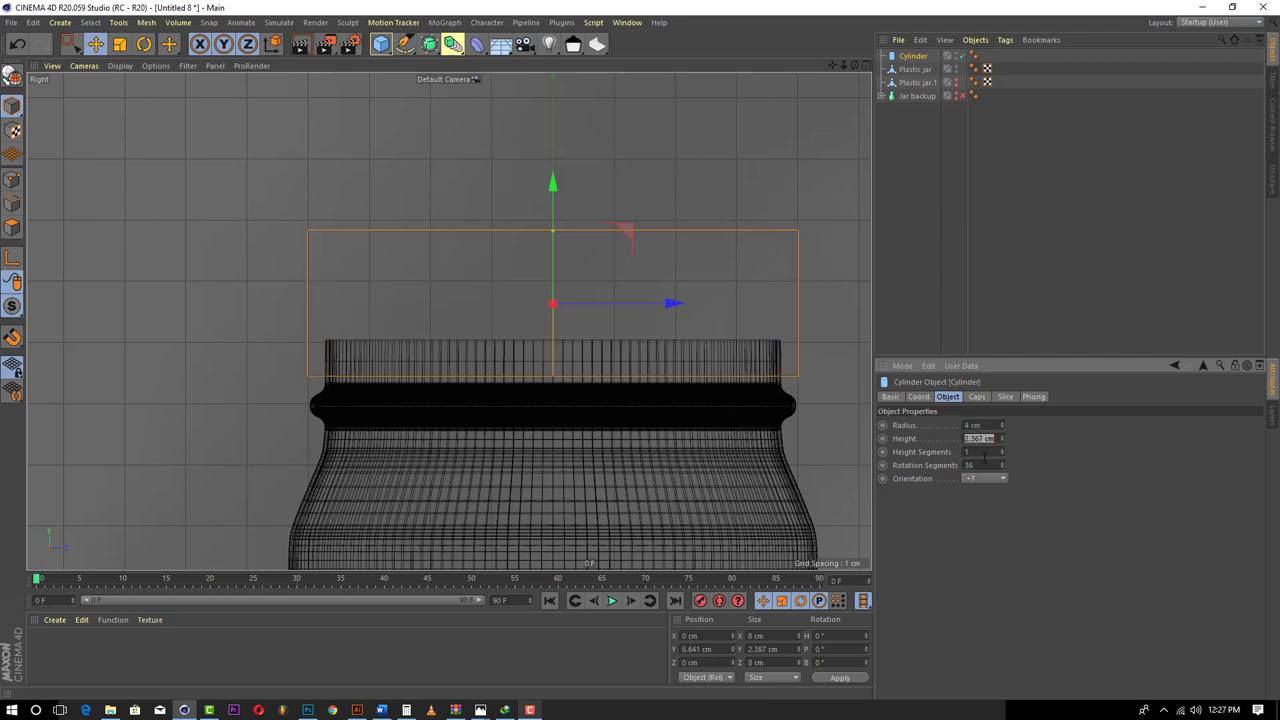
{"action": "type", "text": "2"}
{"action": "left_click", "coordinate": [982, 452]}
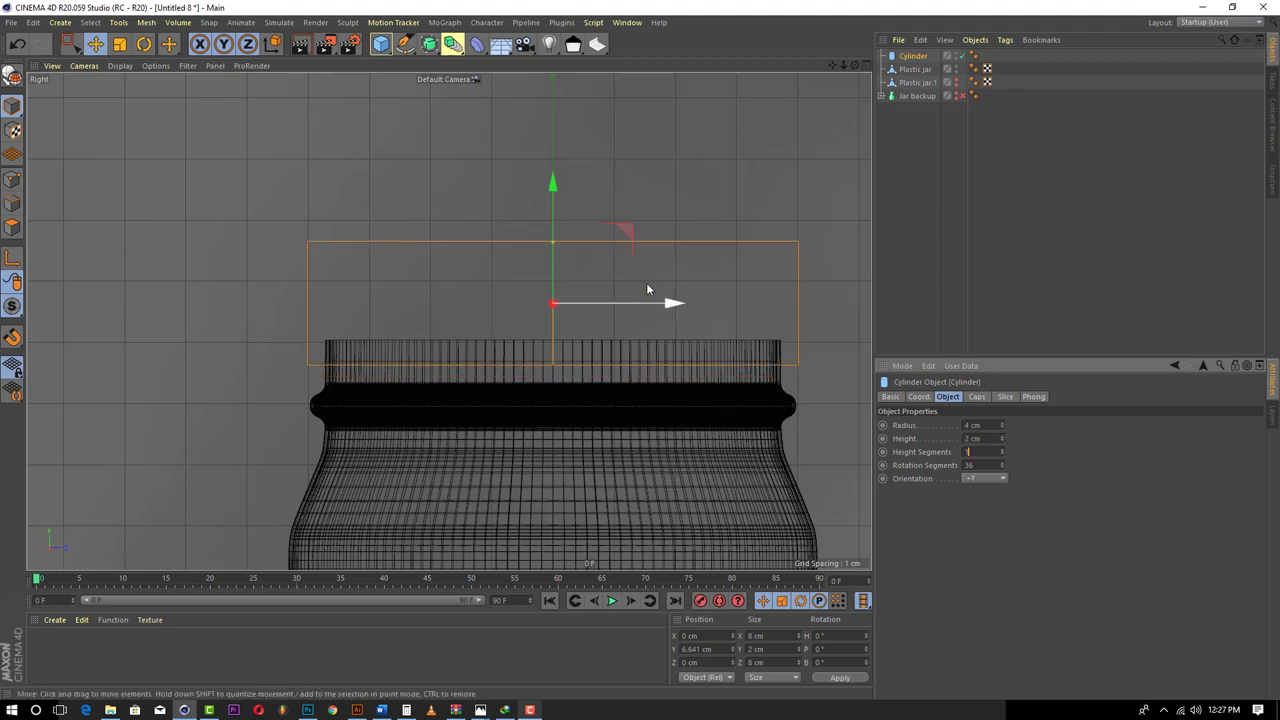
{"action": "left_click_drag", "start_coordinate": [553, 186], "coordinate": [555, 210]}
- Check the cylinder's fit on the jar in the Perspective view and set its radius to 3.8 cm
{"action": "left_click", "coordinate": [866, 66]}
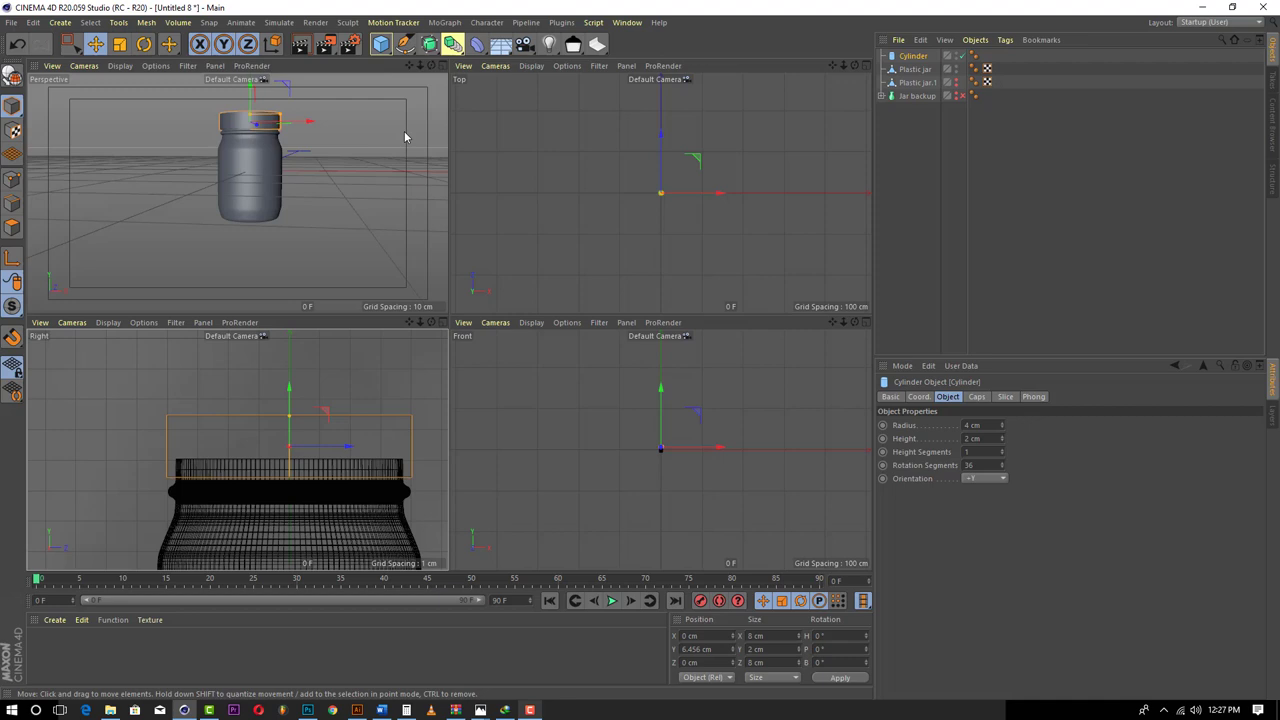
{"action": "left_click", "coordinate": [443, 66]}
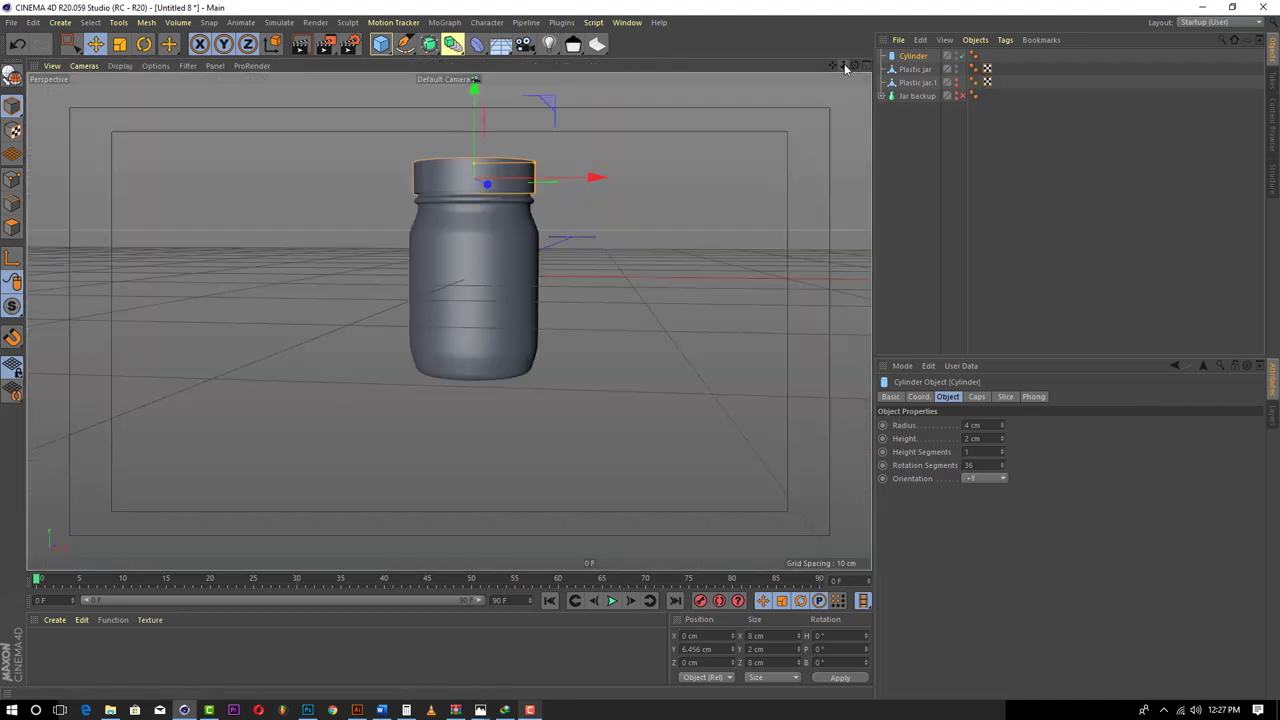
{"action": "left_click_drag", "start_coordinate": [844, 66], "coordinate": [746, 129]}
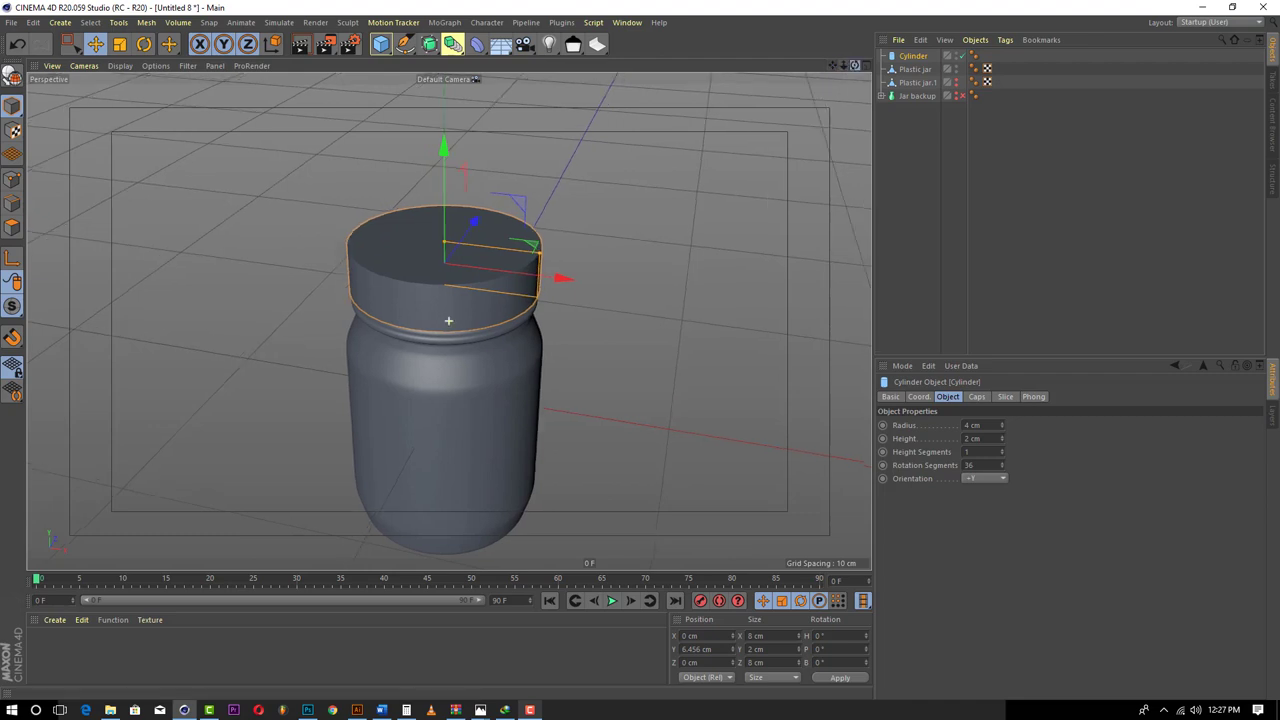
{"action": "left_click_drag", "start_coordinate": [855, 66], "coordinate": [863, 40]}
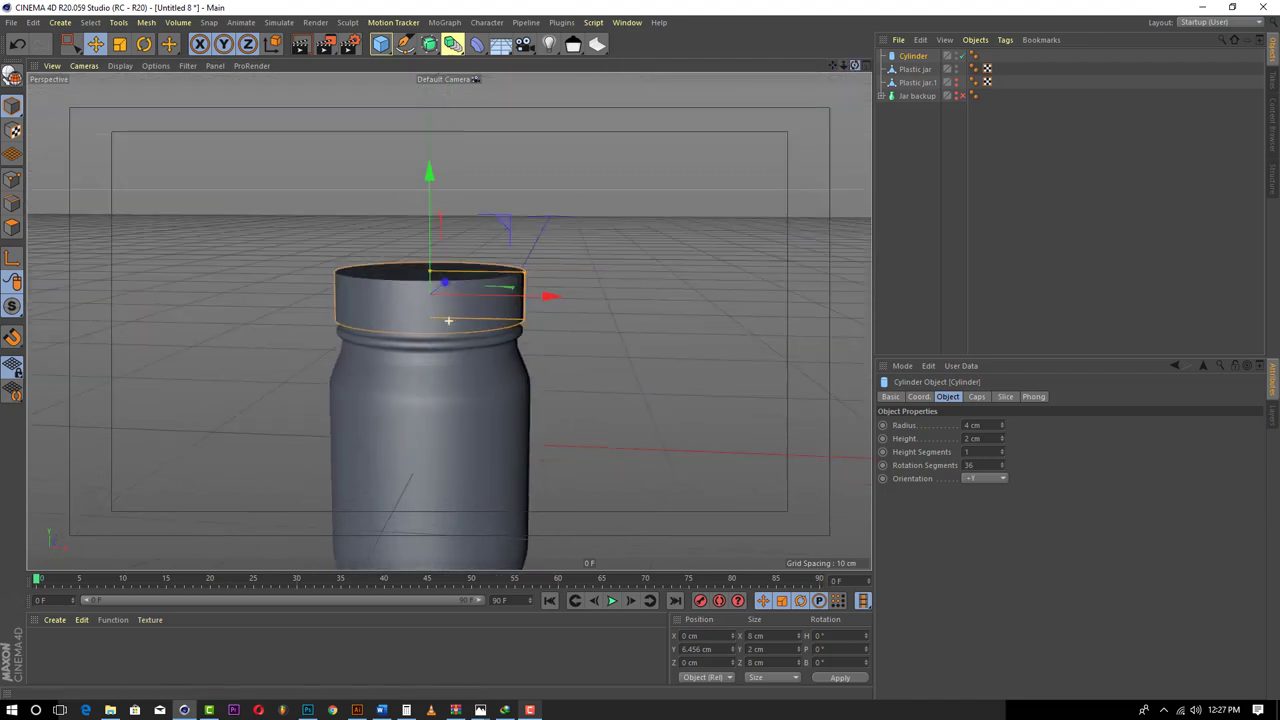
{"action": "double_click", "coordinate": [972, 425]}
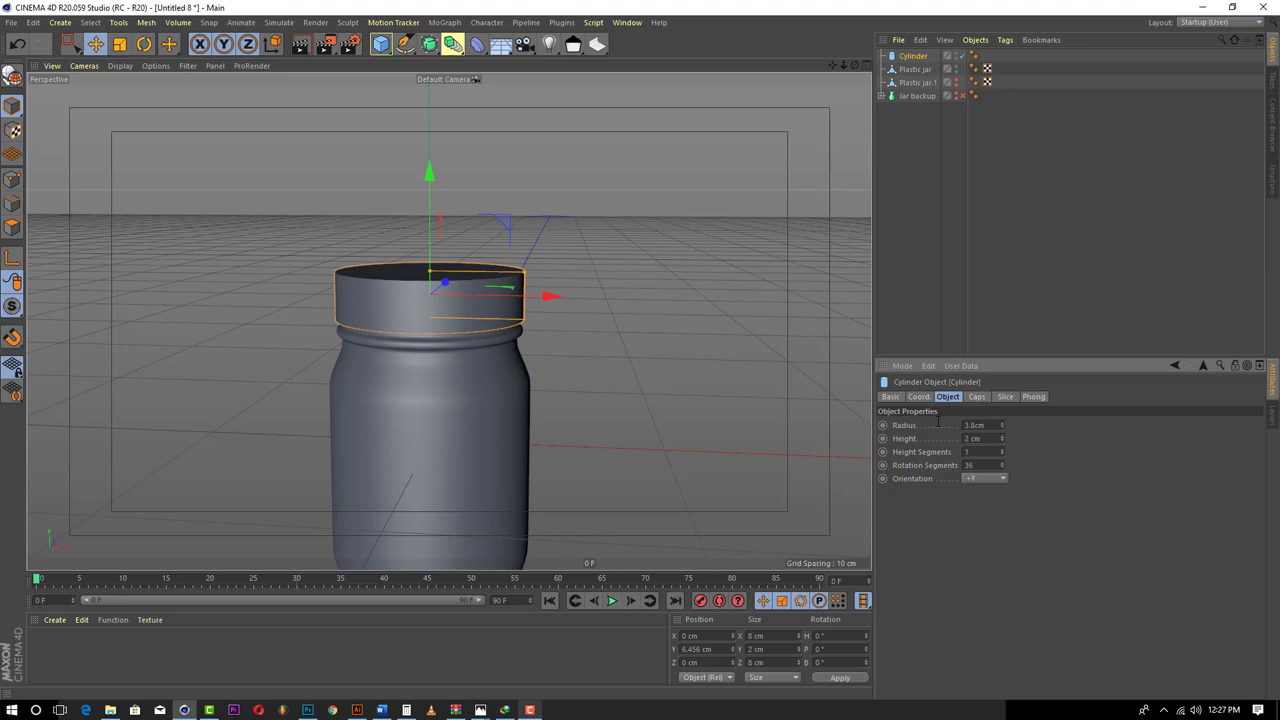
{"action": "key", "text": "Return"}
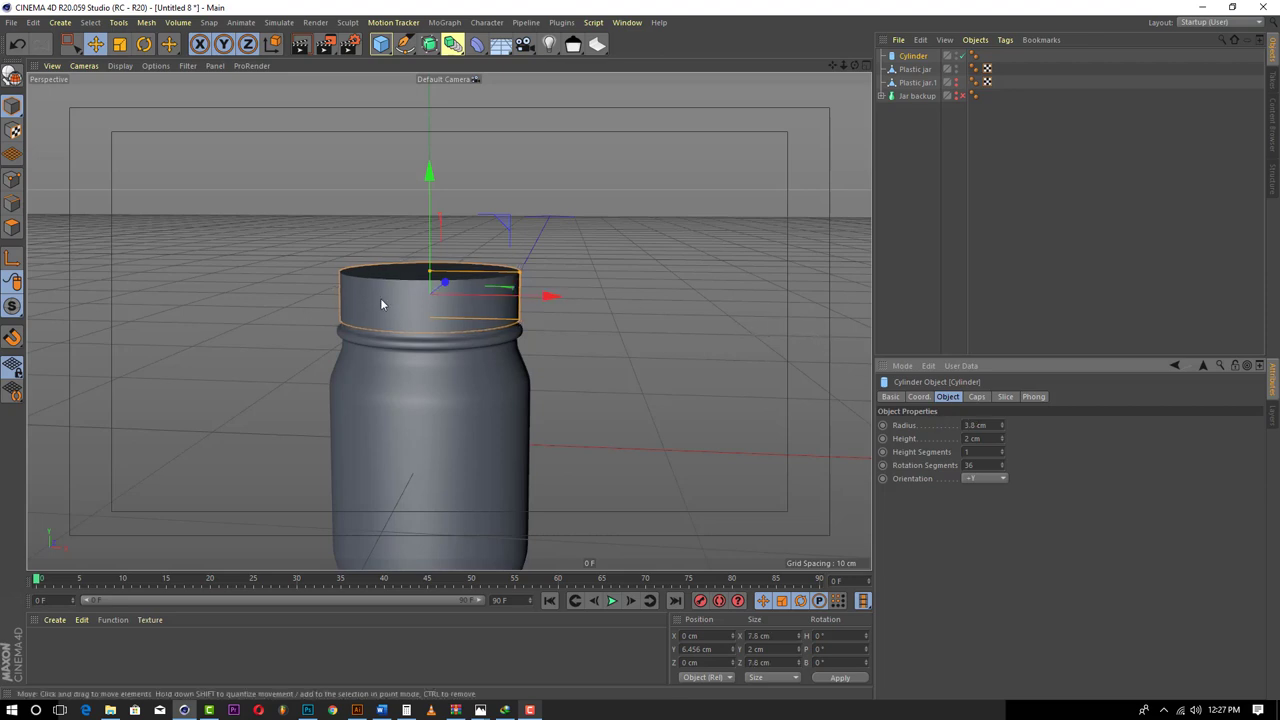
- Show the model with Gouraud Shading (Lines) and set the cylinder's rotation segments to 201
{"action": "scroll", "coordinate": [385, 298], "scroll_direction": "up", "scroll_amount": 3}
{"action": "left_click", "coordinate": [120, 66]}
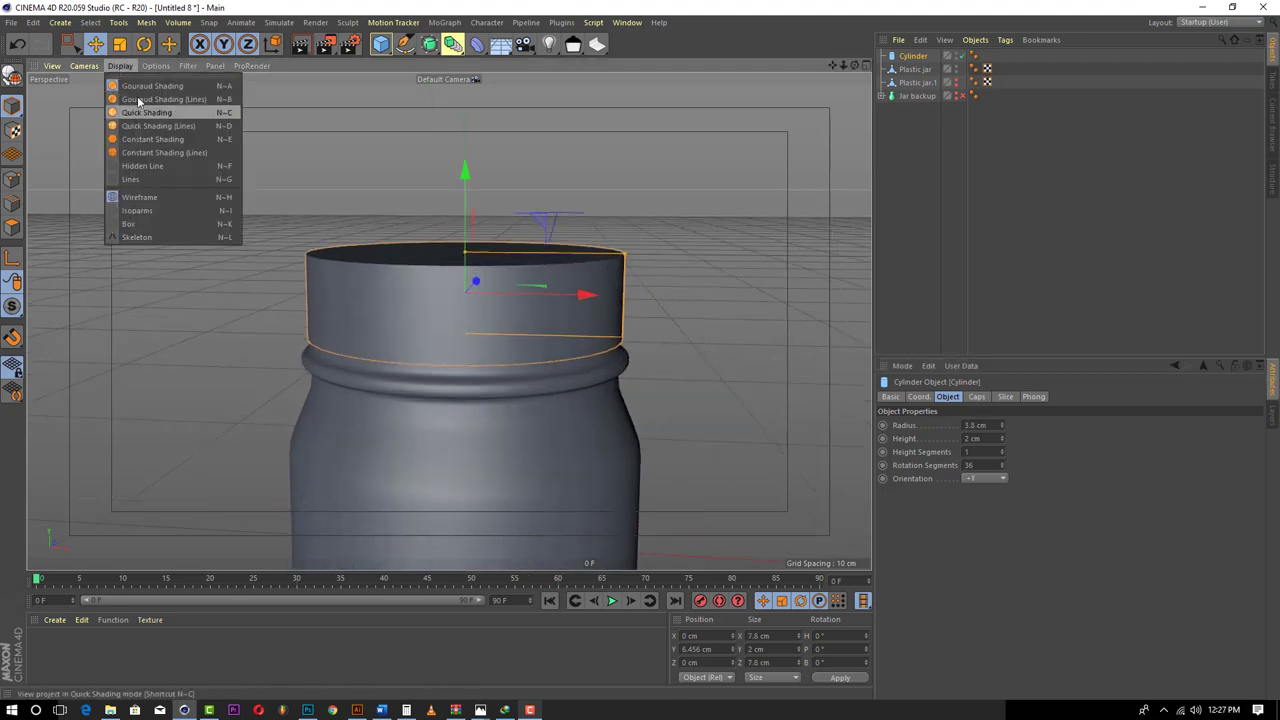
{"action": "left_click", "coordinate": [145, 95]}
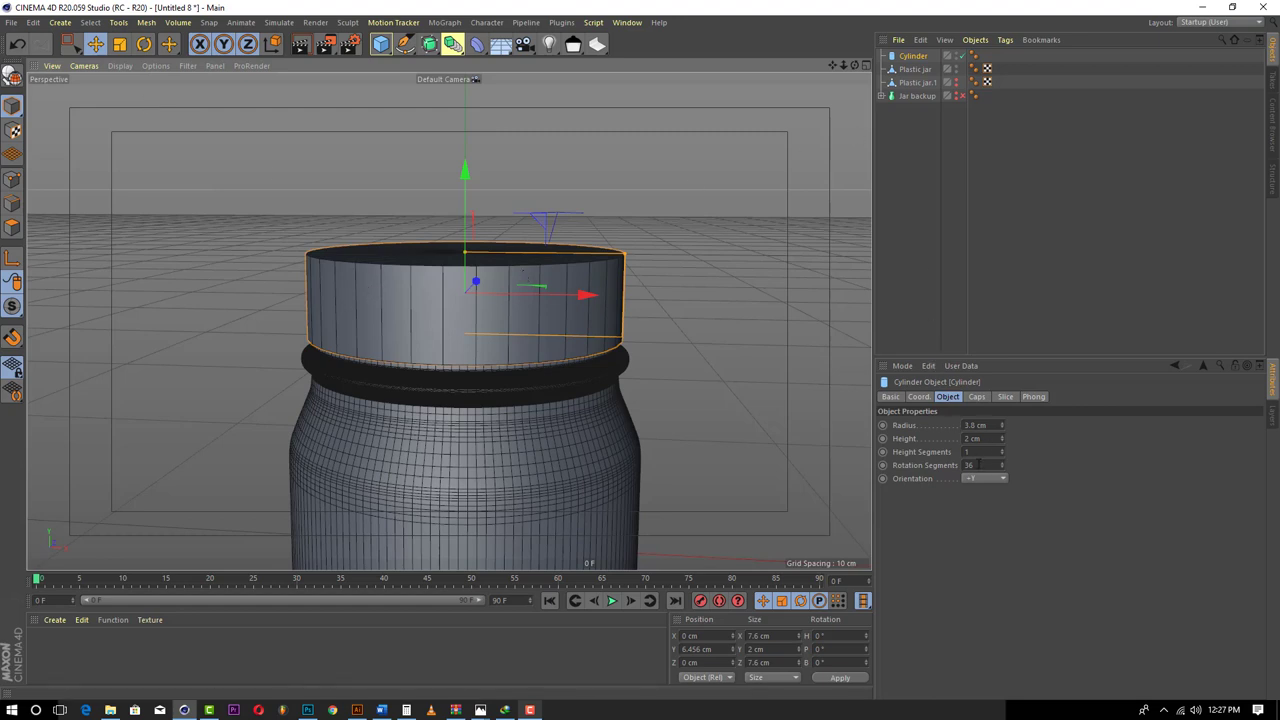
{"action": "double_click", "coordinate": [969, 465]}
{"action": "type", "text": "48"}
{"action": "key", "text": "Return"}
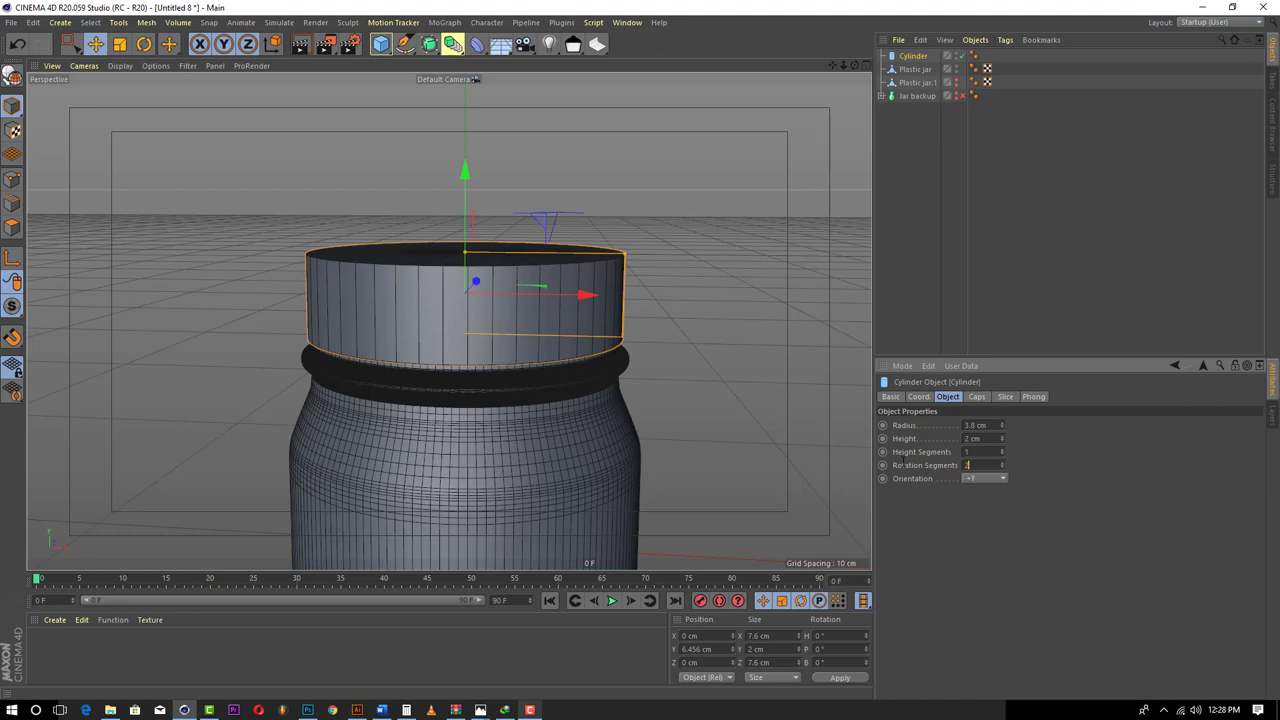
{"action": "key", "text": "Return"}
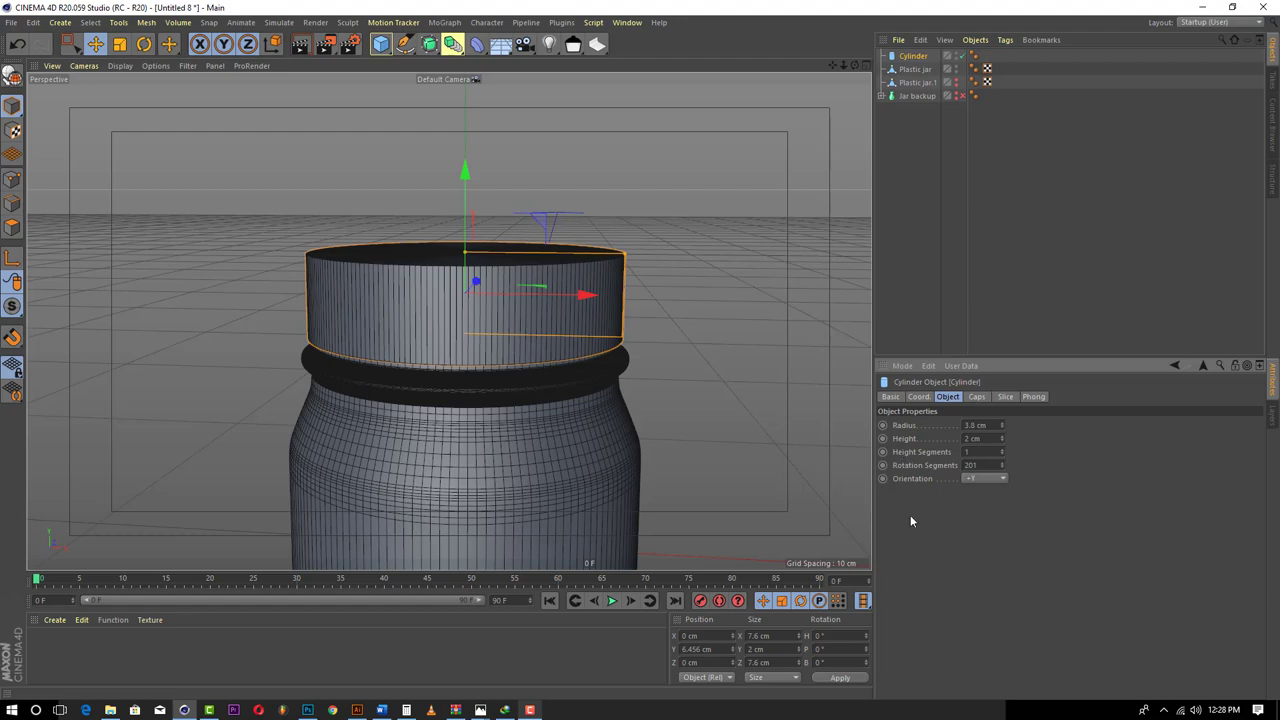
- Convert the cylinder to an editable polygon object and switch to Polygon mode
{"action": "scroll", "coordinate": [448, 325], "scroll_direction": "up", "scroll_amount": 5}
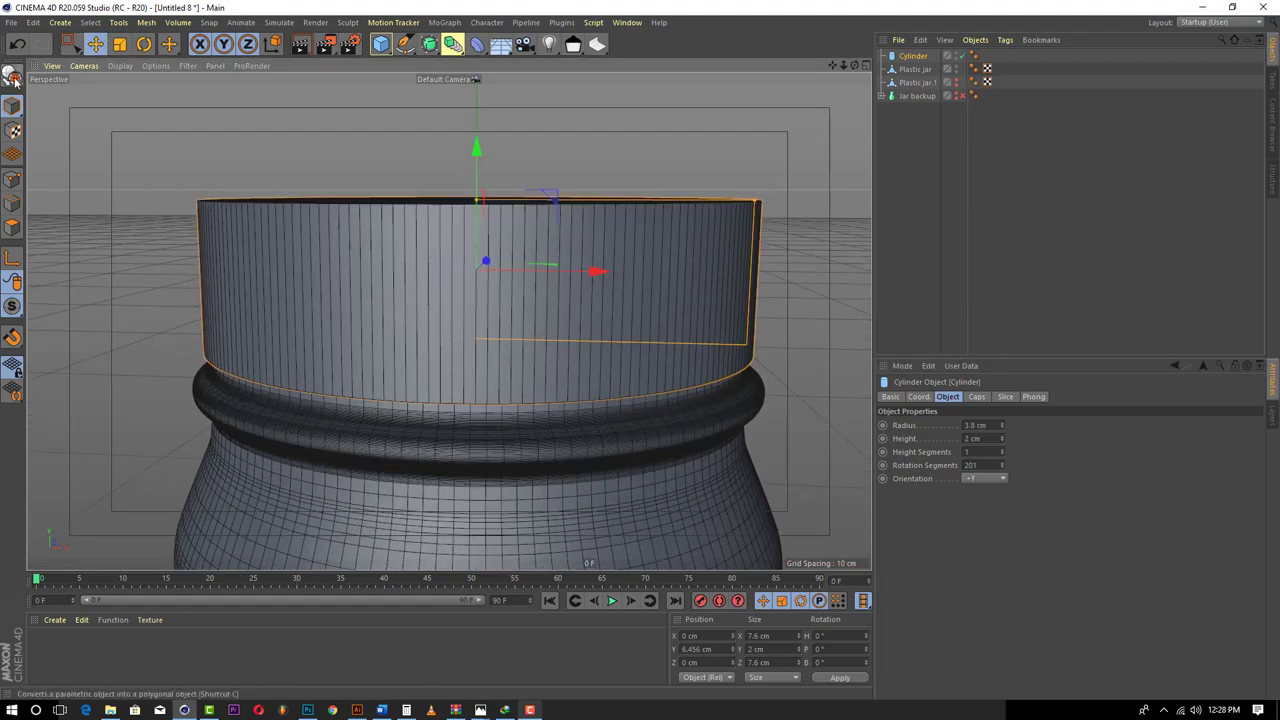
{"action": "key", "text": "c"}
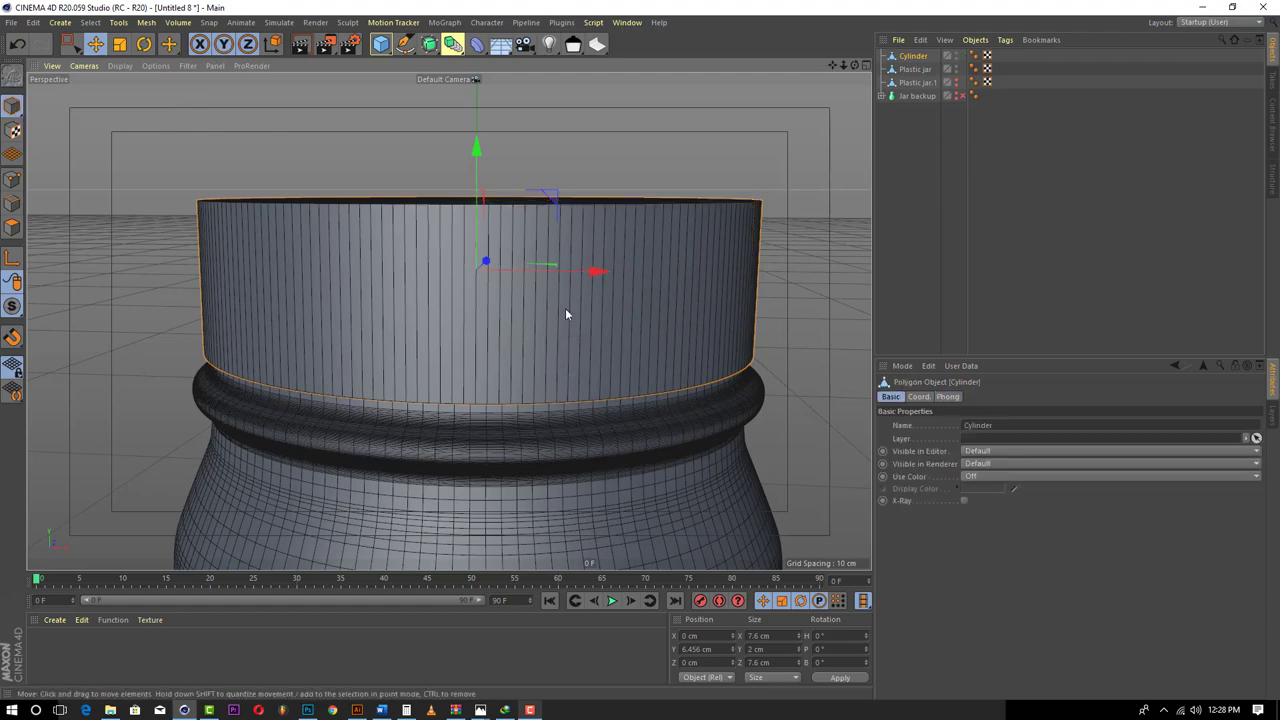
{"action": "right_click", "coordinate": [712, 338]}
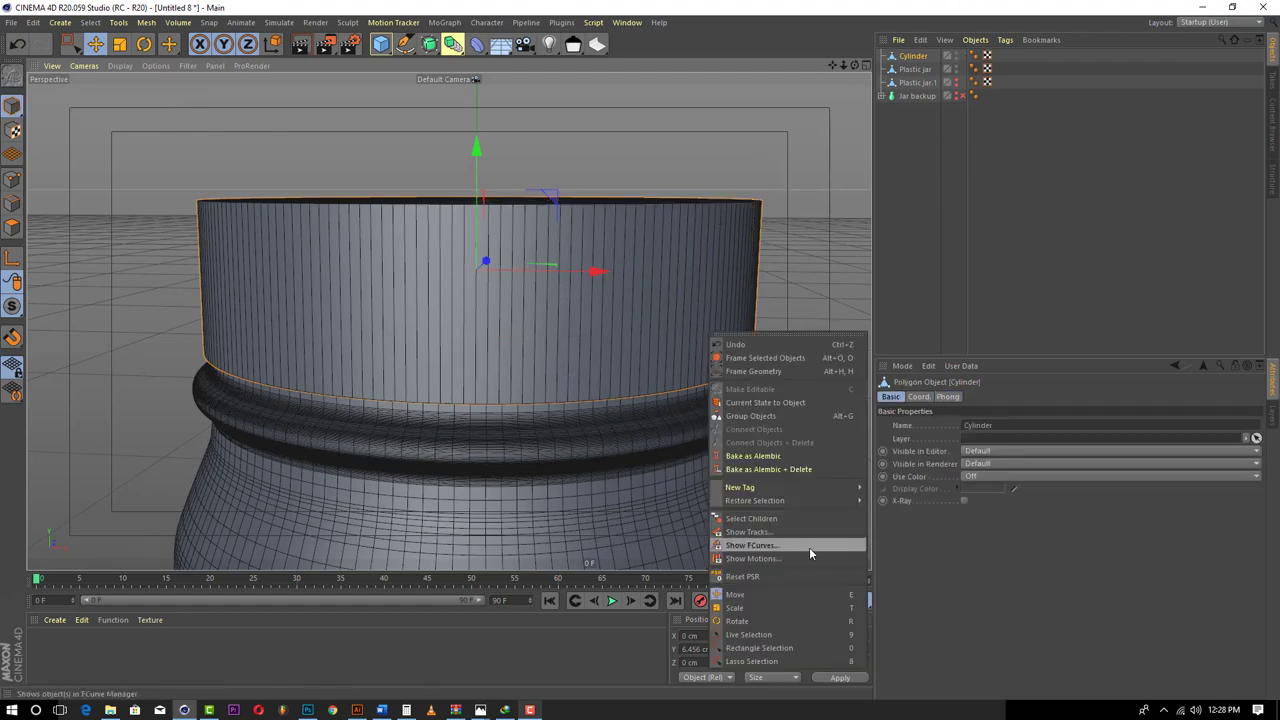
{"action": "left_click", "coordinate": [10, 224]}
{"action": "left_click", "coordinate": [11, 226]}
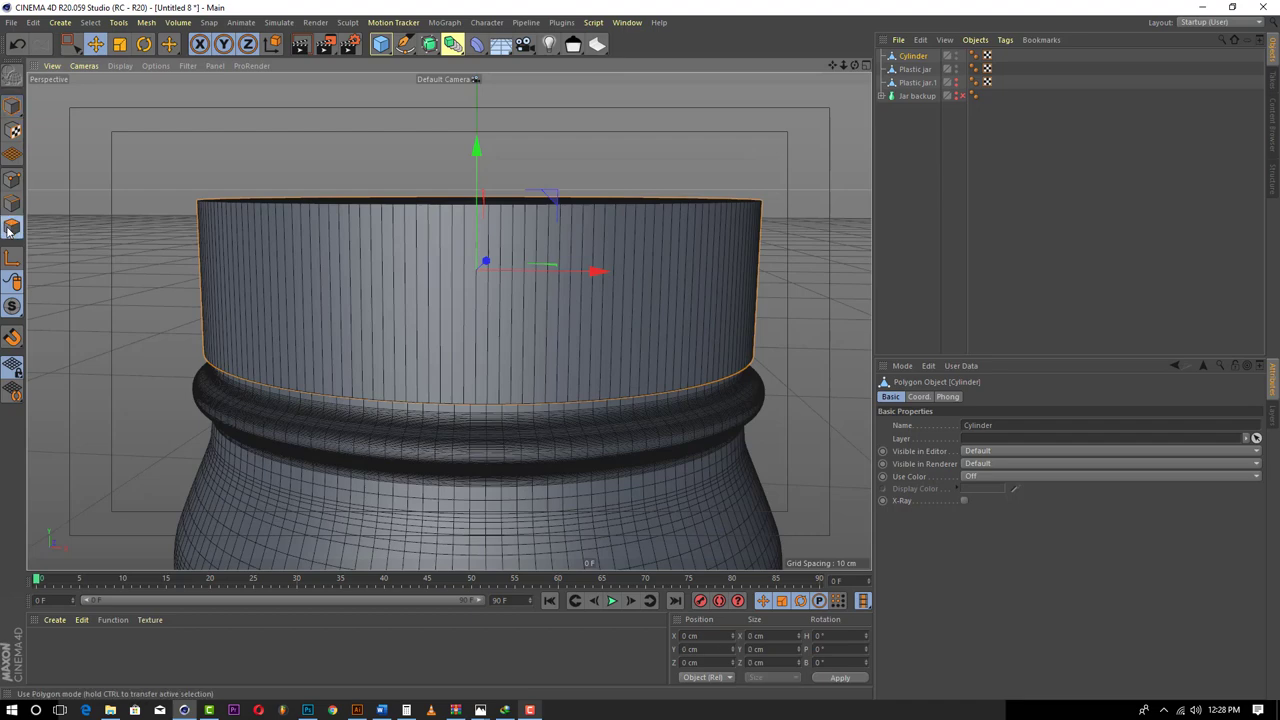
- Add a loop cut around the cylinder's side close to its lower edge, at an offset of about 94.7%
{"action": "right_click", "coordinate": [575, 338]}
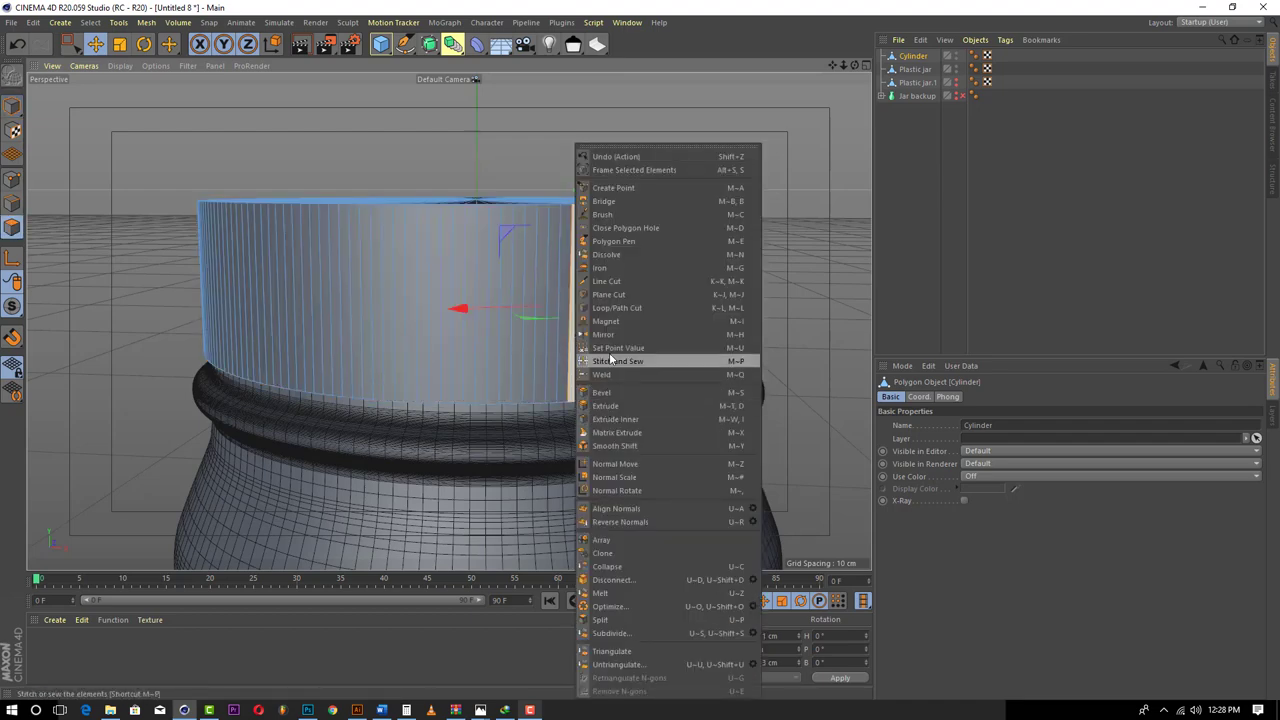
{"action": "left_click", "coordinate": [616, 309]}
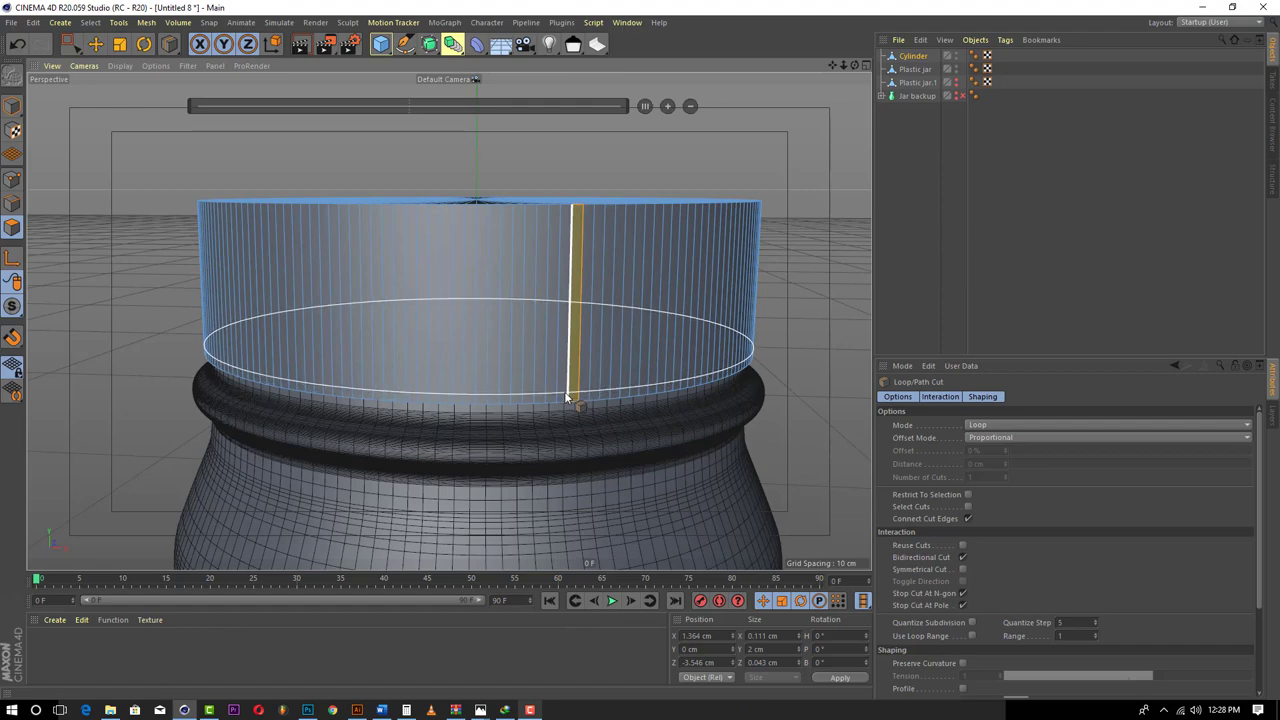
{"action": "left_click", "coordinate": [566, 396]}
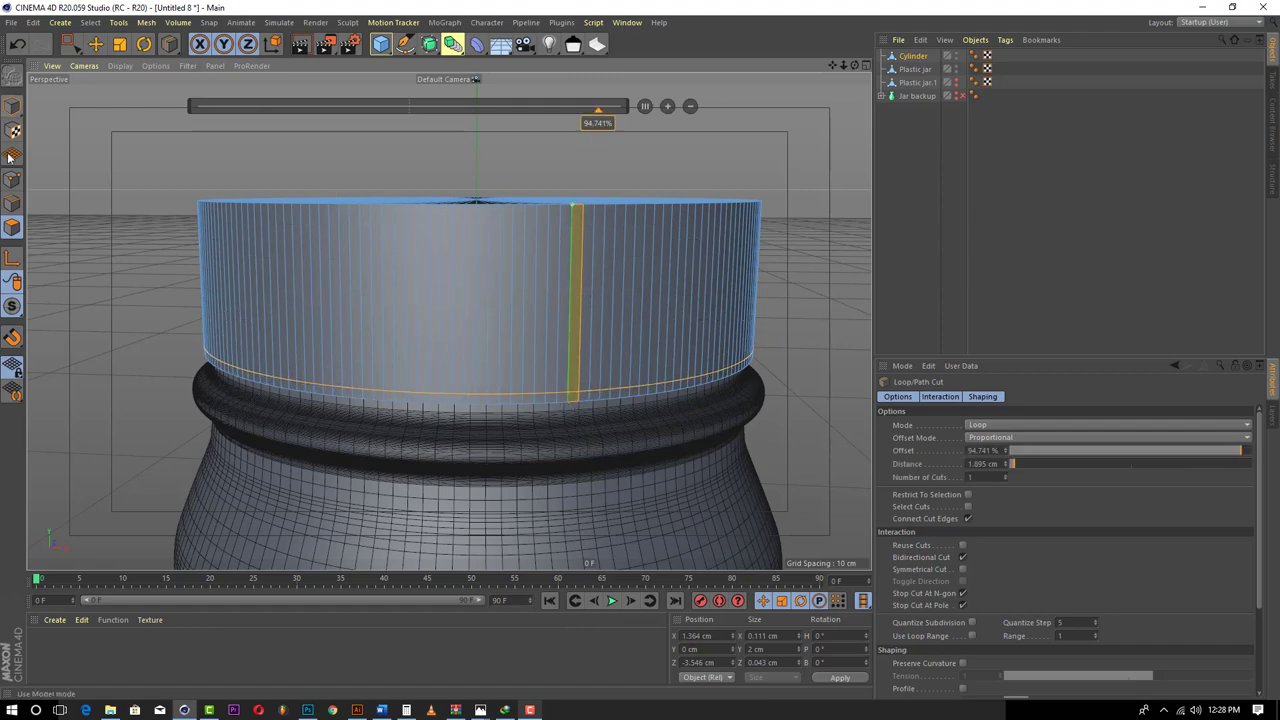
{"action": "left_click", "coordinate": [96, 44]}
- Loop-select the narrow polygon band at the cylinder's lower edge and extrude it outward by about 0.06 cm
{"action": "left_click", "coordinate": [97, 24]}
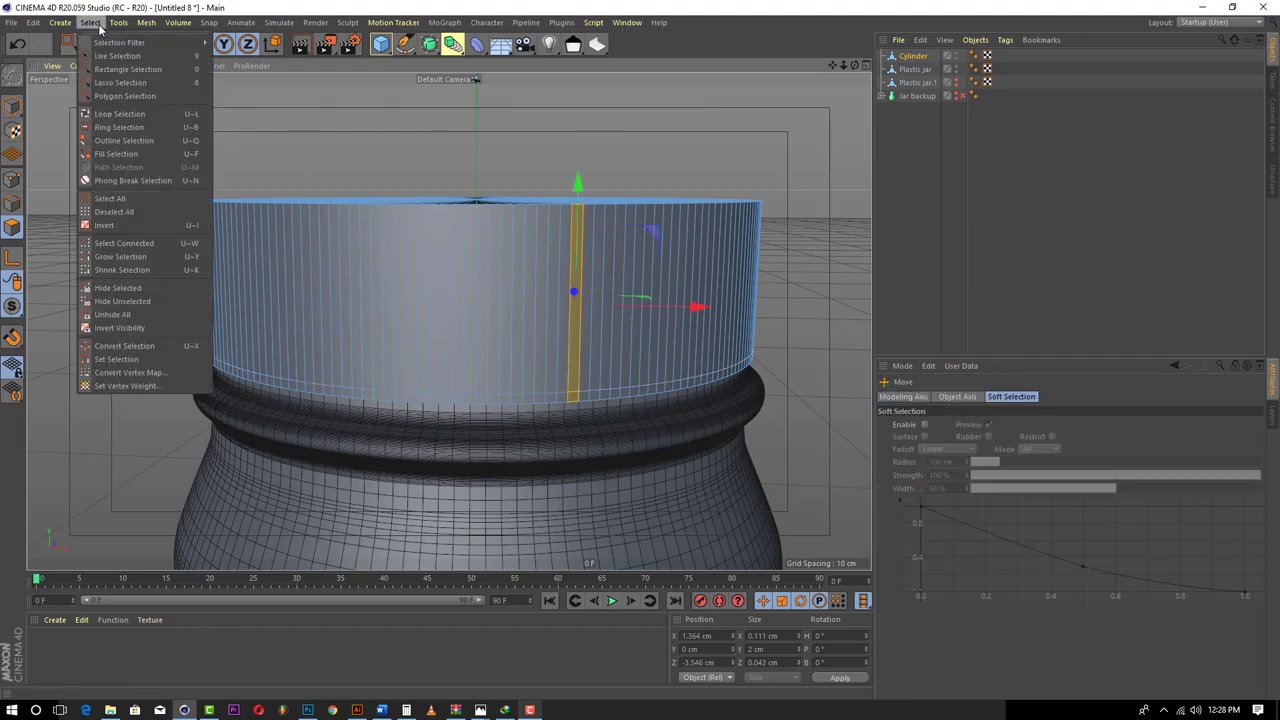
{"action": "left_click", "coordinate": [118, 114]}
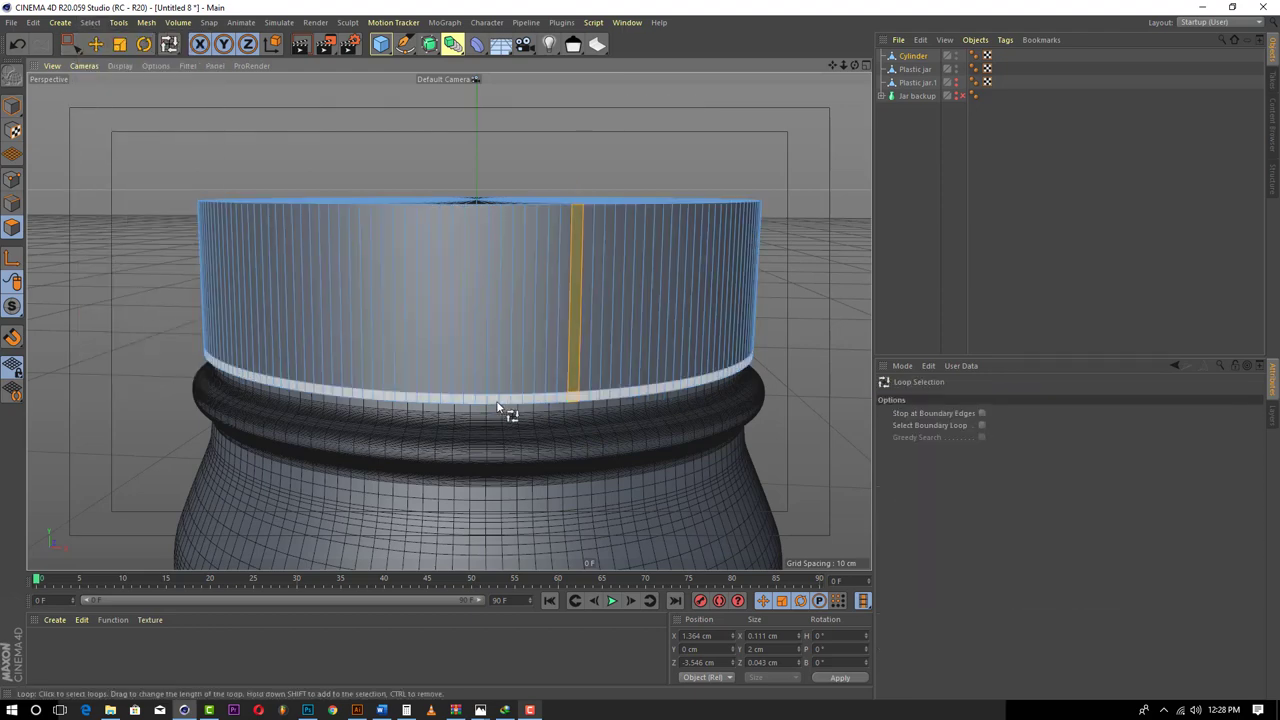
{"action": "left_click", "coordinate": [516, 404]}
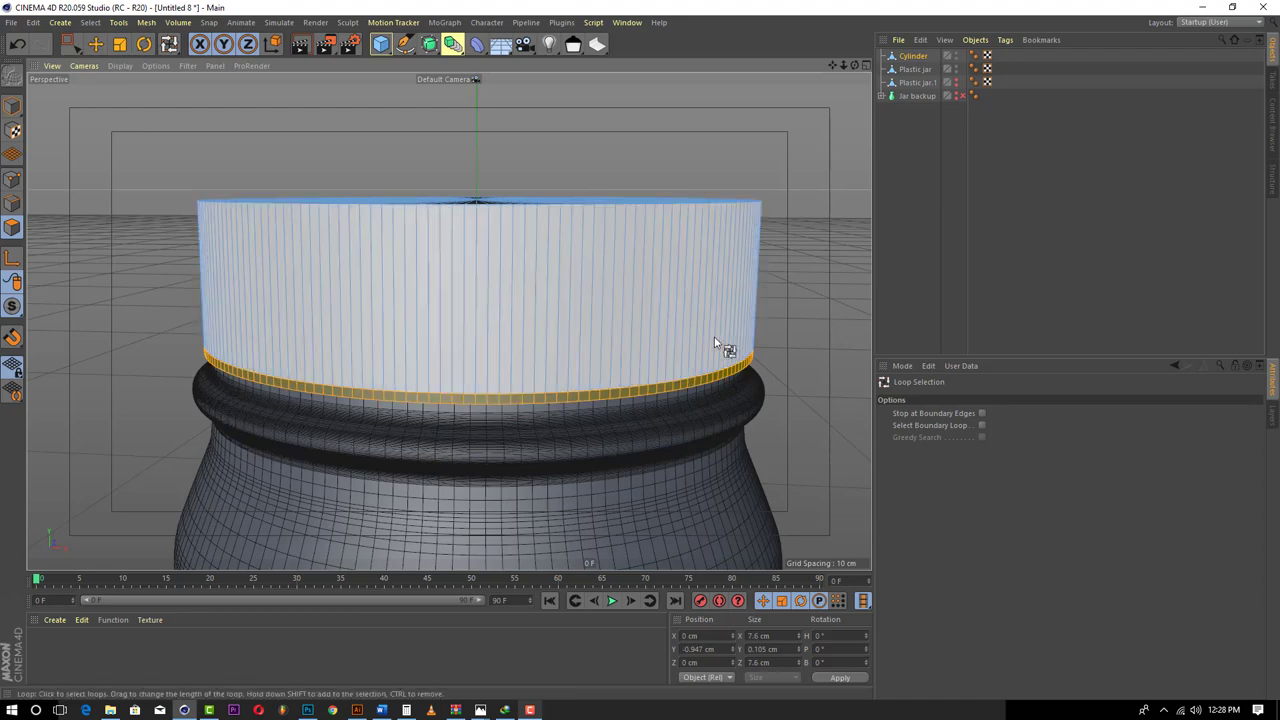
{"action": "scroll", "coordinate": [700, 420], "scroll_direction": "up", "scroll_amount": 2}
{"action": "right_click", "coordinate": [692, 410]}
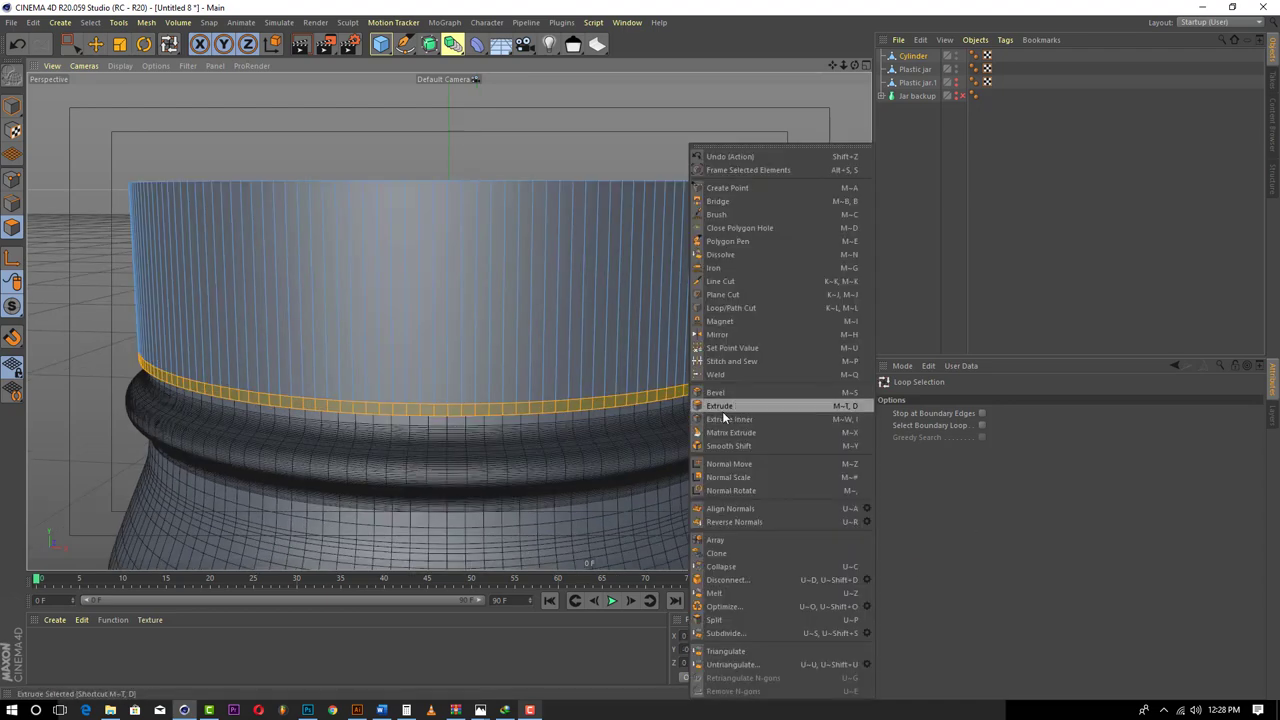
{"action": "left_click", "coordinate": [720, 405]}
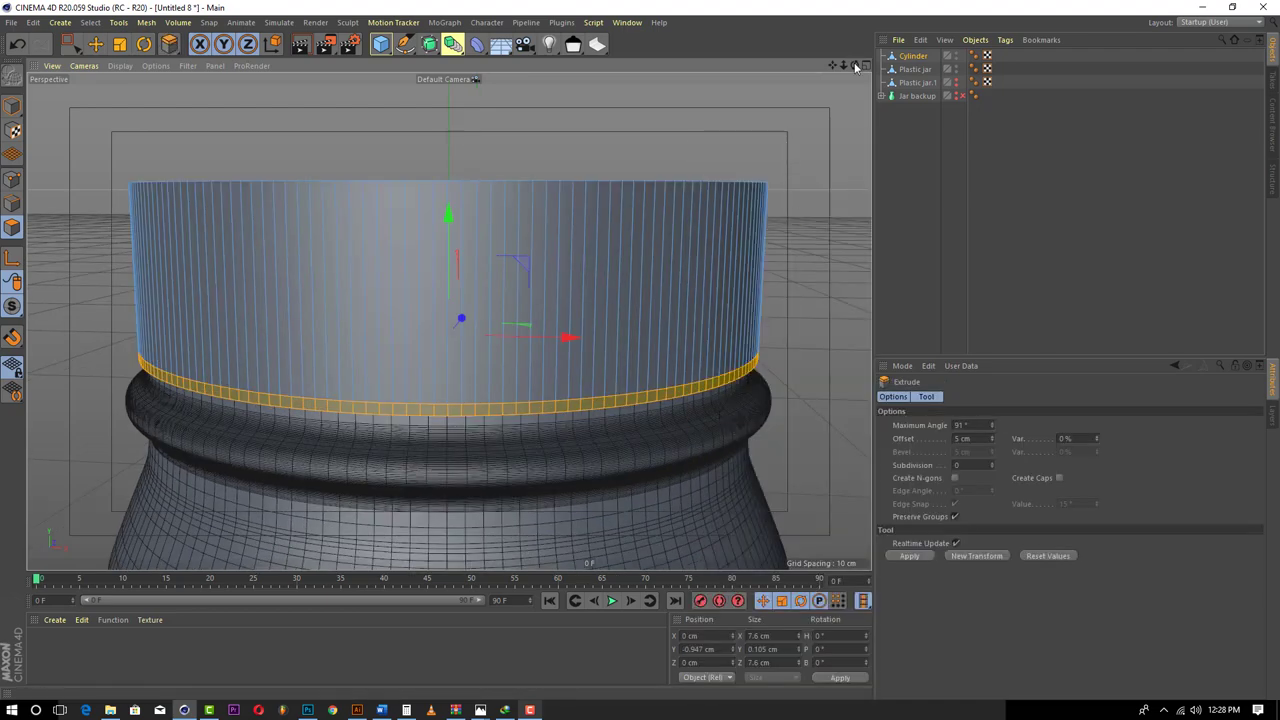
{"action": "left_click_drag", "start_coordinate": [855, 66], "coordinate": [900, 140]}
{"action": "scroll", "coordinate": [543, 294], "scroll_direction": "up", "scroll_amount": 2}
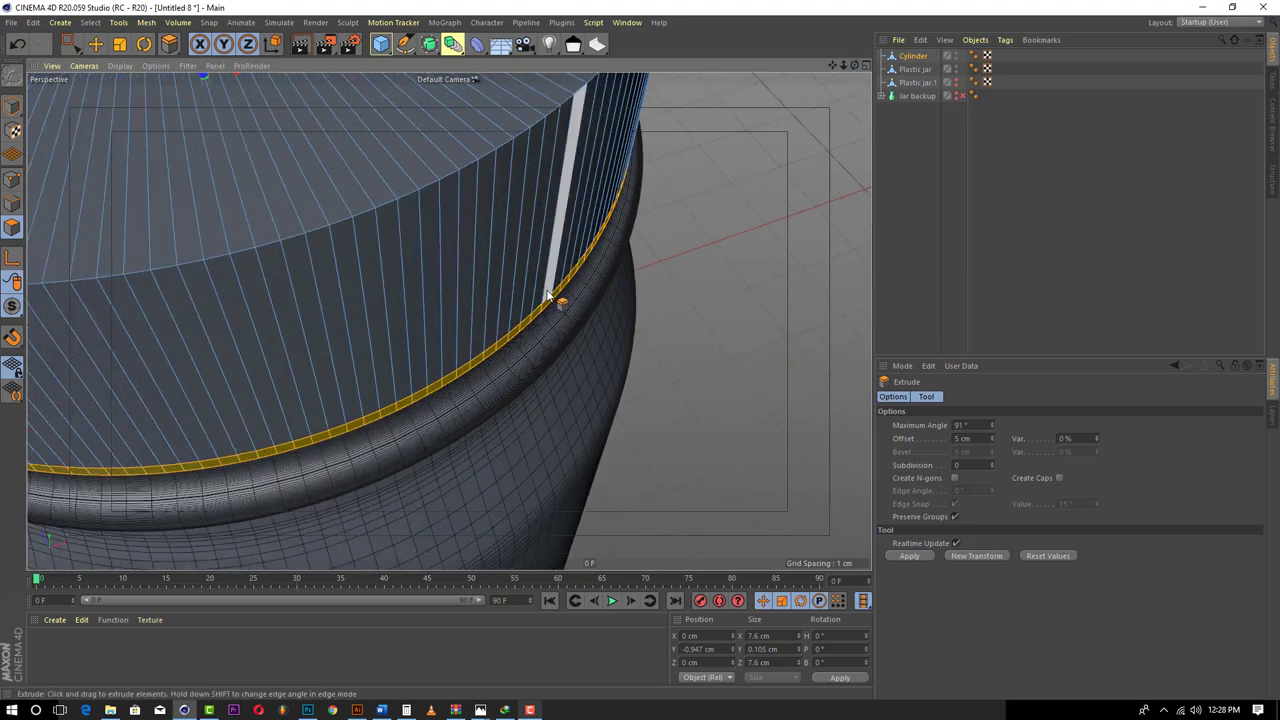
{"action": "left_click_drag", "start_coordinate": [701, 297], "coordinate": [706, 297]}
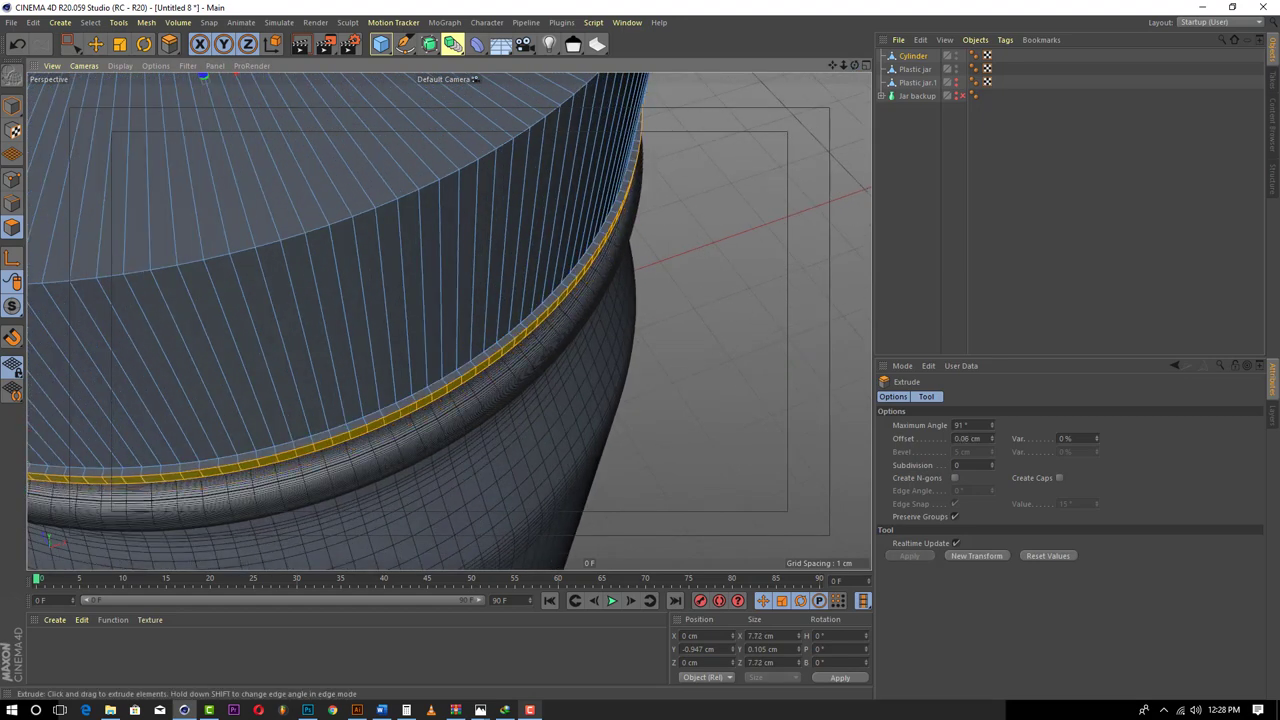
{"action": "scroll", "coordinate": [565, 340], "scroll_direction": "up", "scroll_amount": 4}
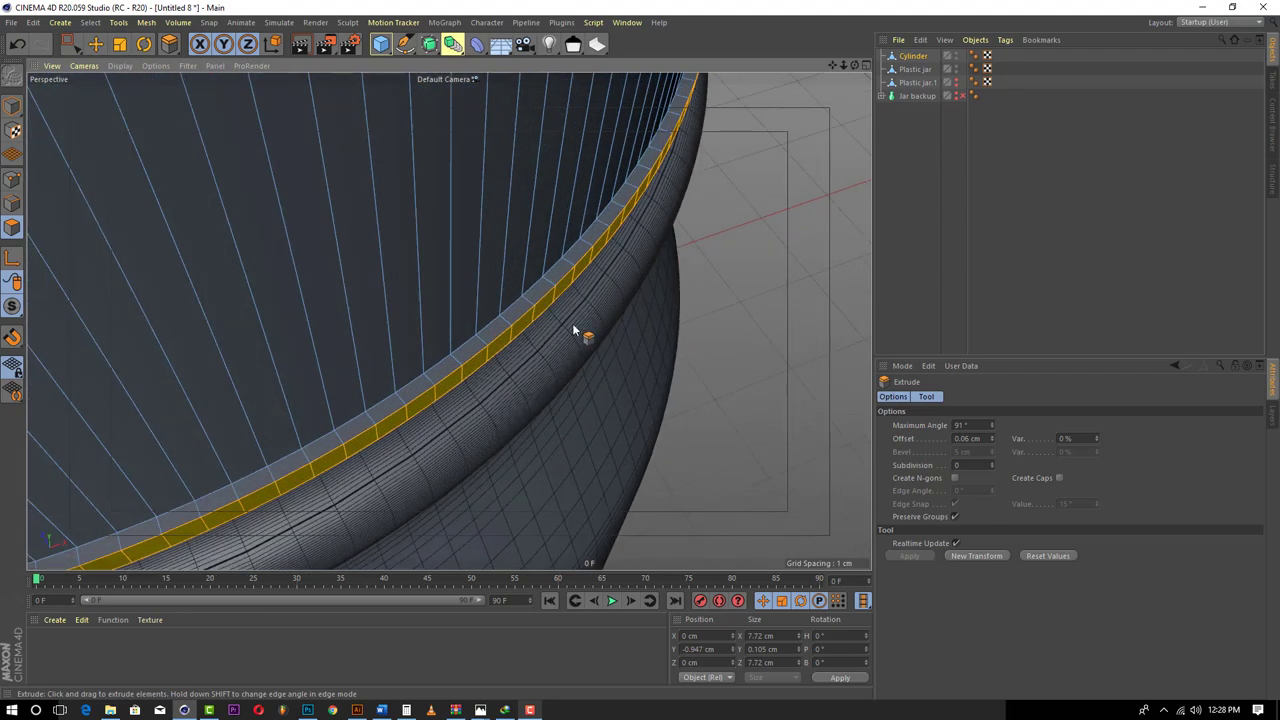
{"action": "scroll", "coordinate": [614, 320], "scroll_direction": "down", "scroll_amount": 6}
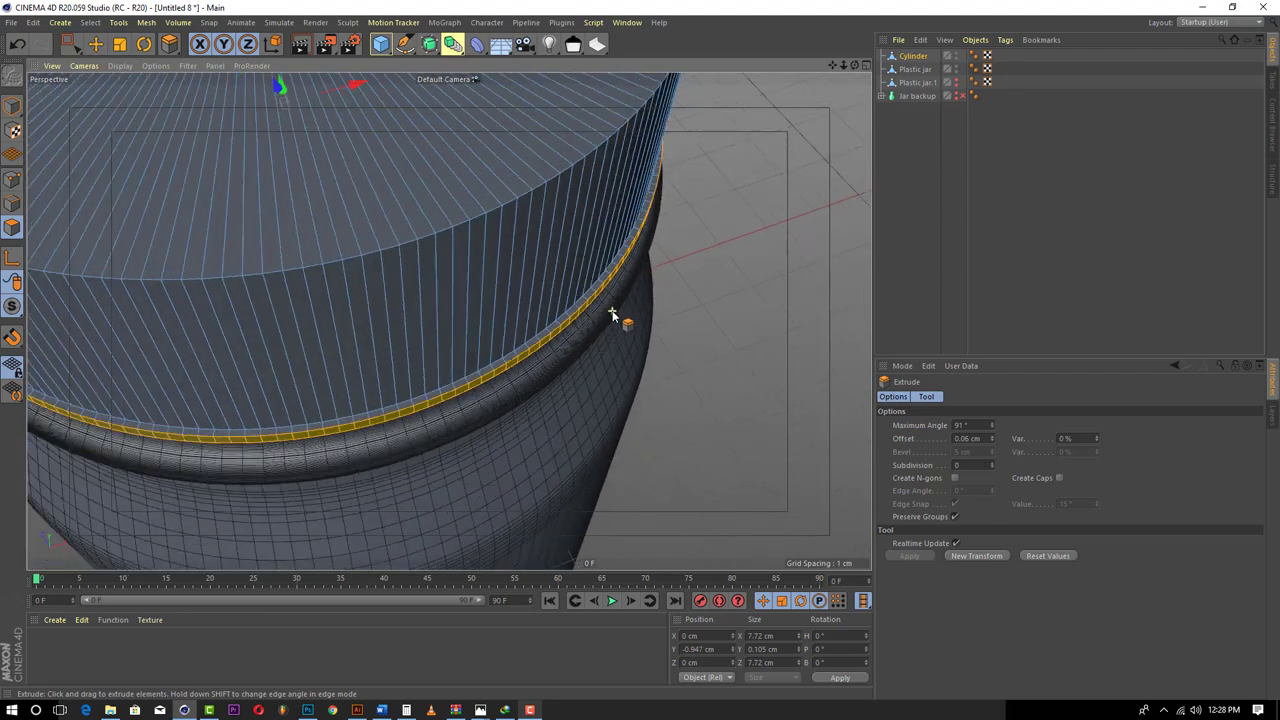
{"action": "scroll", "coordinate": [612, 315], "scroll_direction": "down", "scroll_amount": 3}
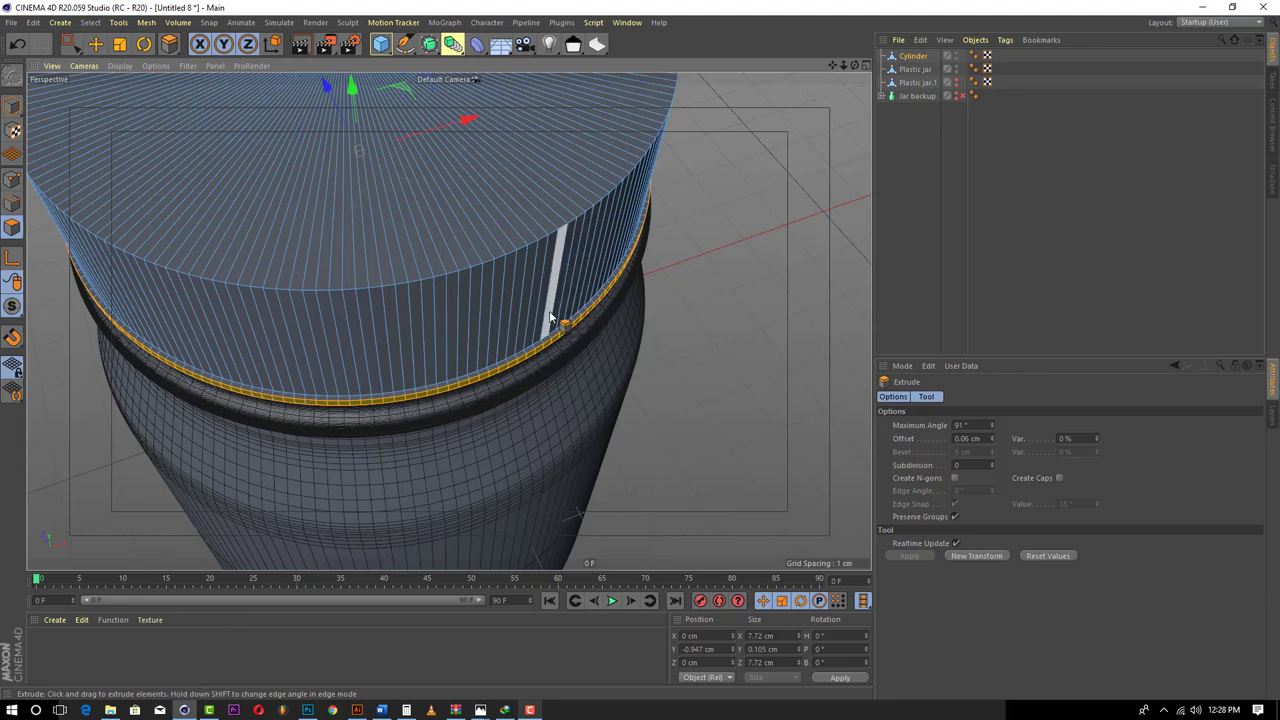
- Clear the band selection and select every second tall polygon strip all the way around the lid cylinder's side
{"action": "left_click", "coordinate": [95, 44]}
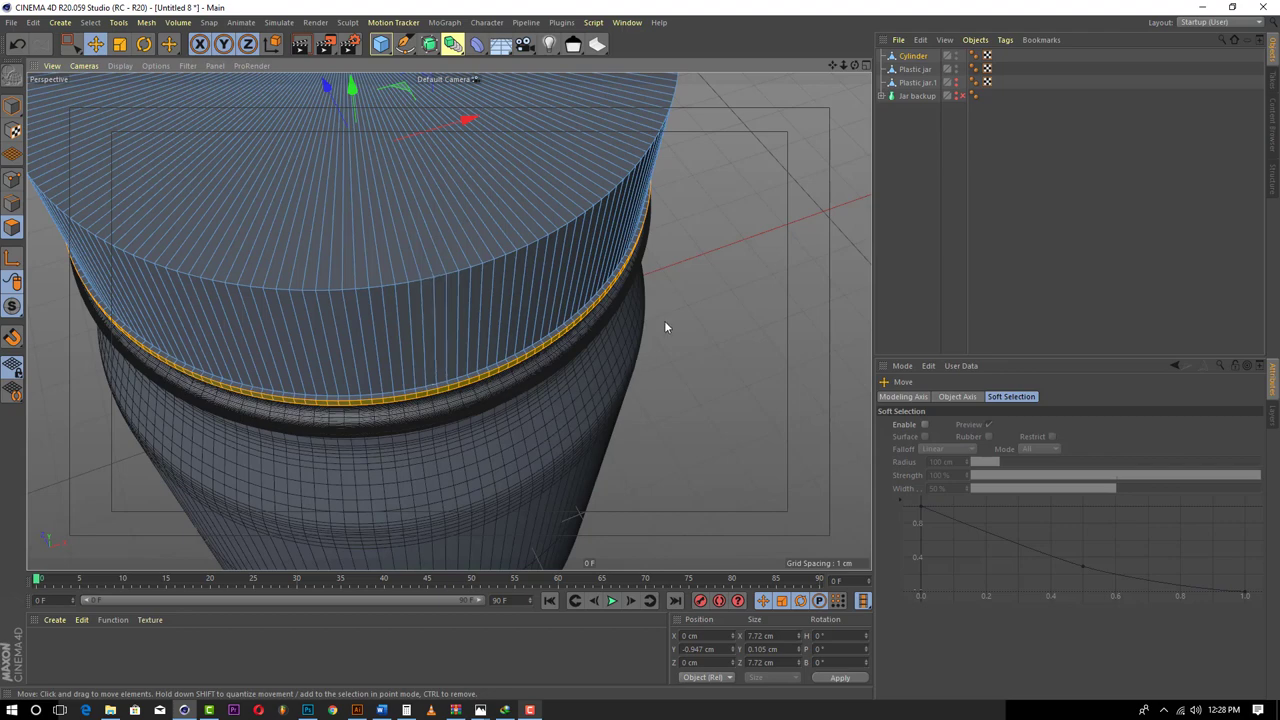
{"action": "left_click", "coordinate": [768, 318]}
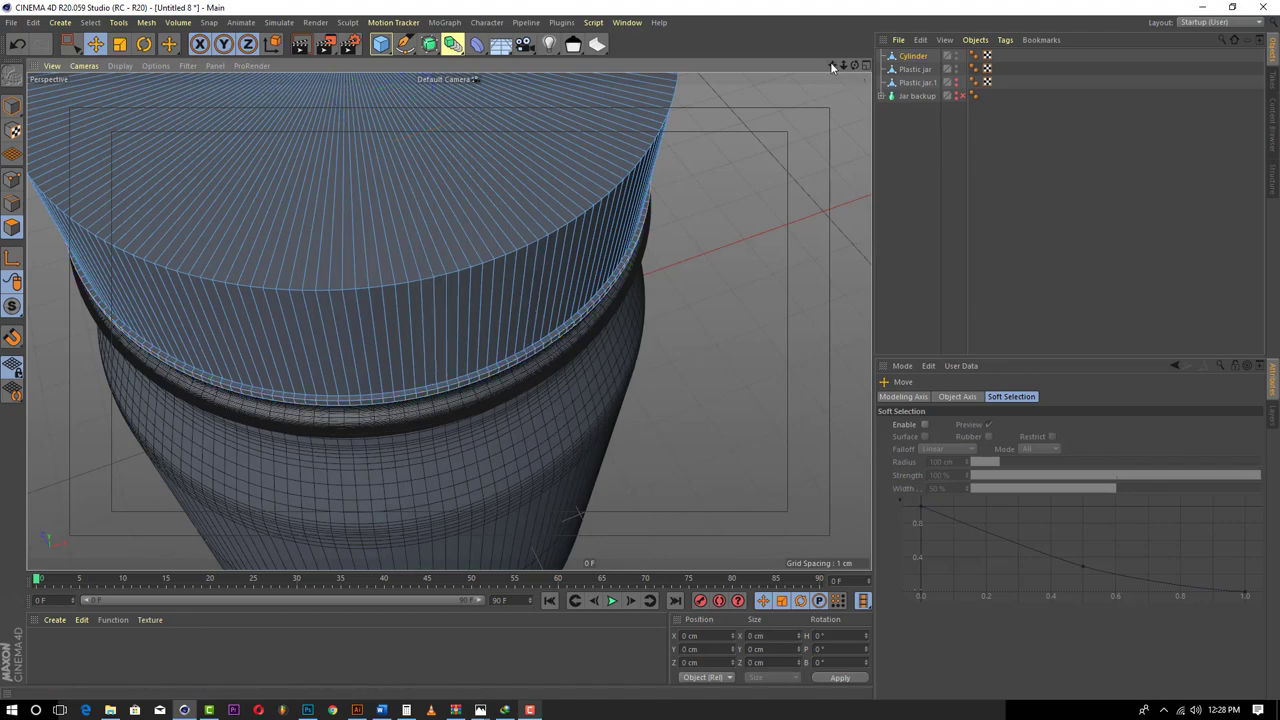
{"action": "left_click_drag", "start_coordinate": [832, 65], "coordinate": [941, 33]}
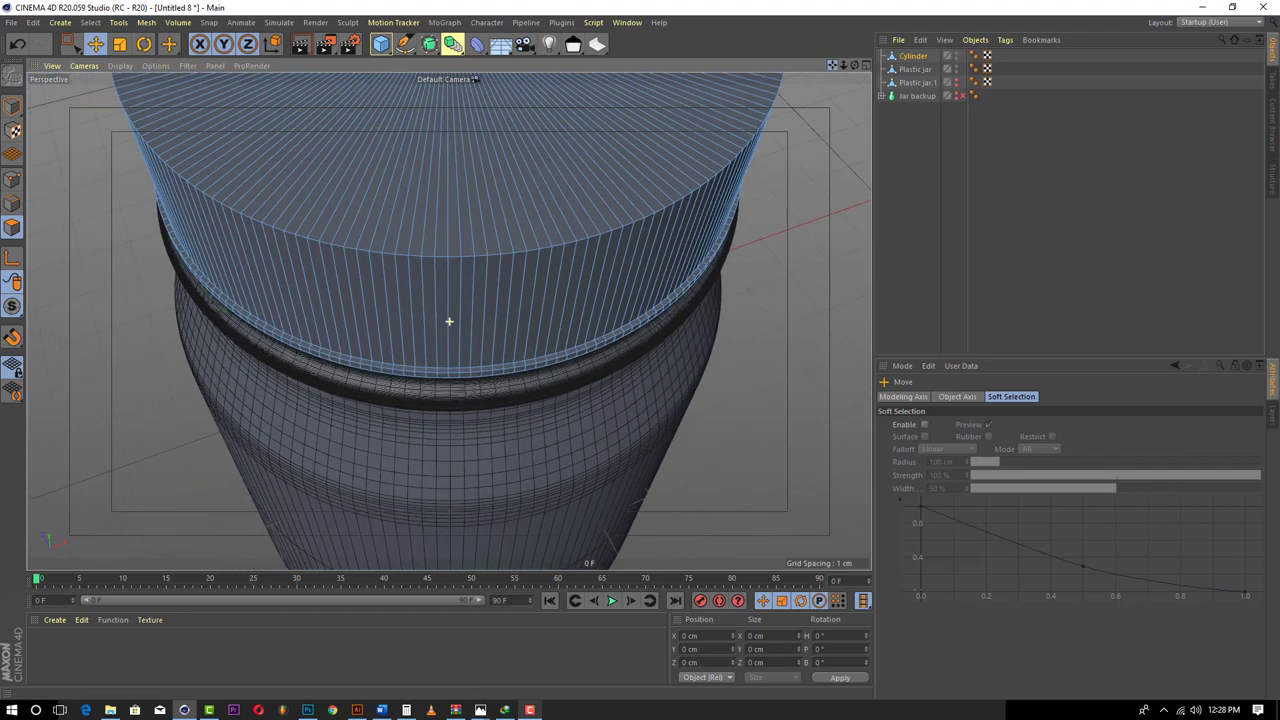
{"action": "scroll", "coordinate": [535, 331], "scroll_direction": "up", "scroll_amount": 2}
{"action": "left_click", "coordinate": [535, 331]}
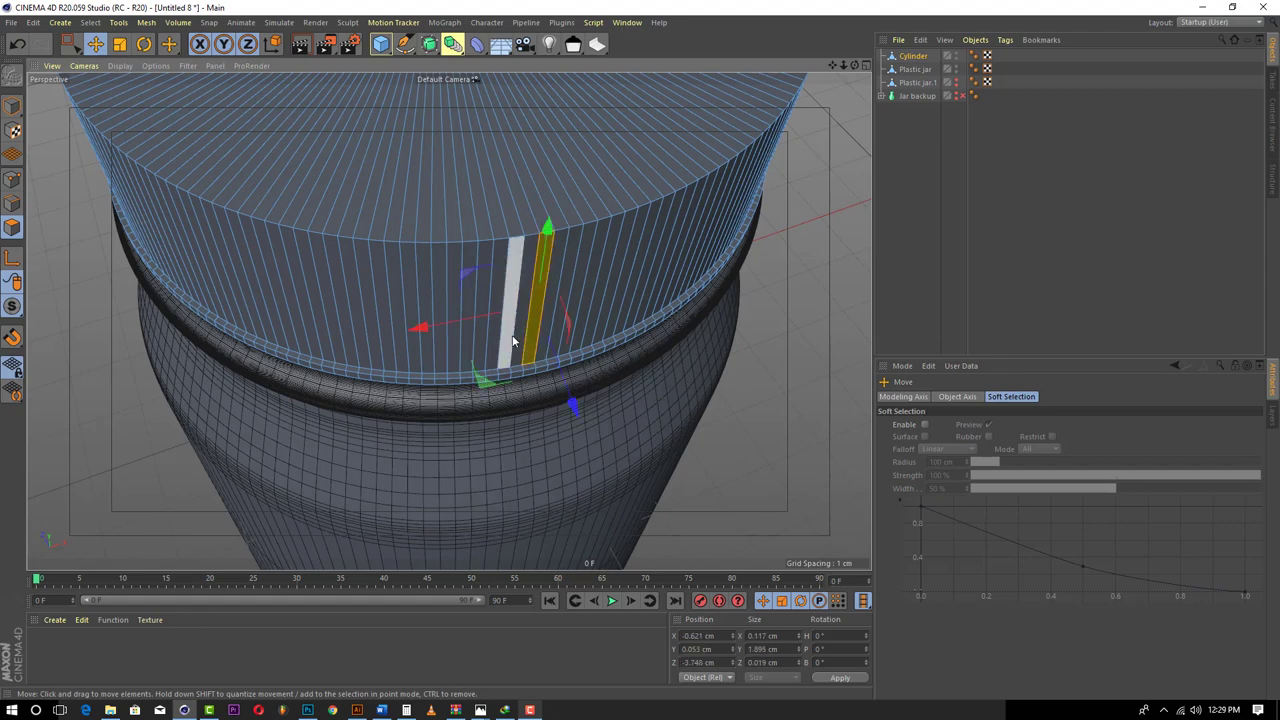
{"action": "left_click", "coordinate": [512, 334], "text": "shift"}
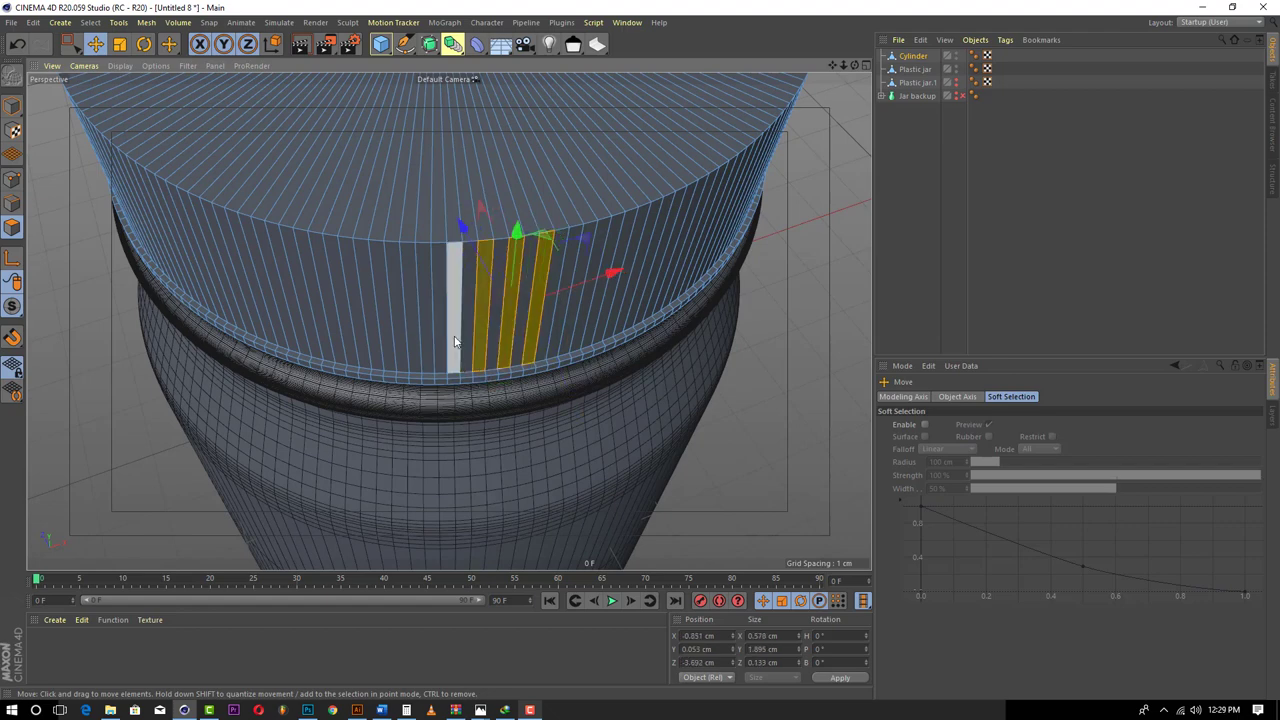
{"action": "left_click", "coordinate": [454, 340], "text": "shift"}
{"action": "left_click_drag", "start_coordinate": [832, 65], "coordinate": [854, 40]}
{"action": "left_click", "coordinate": [151, 236], "text": "shift"}
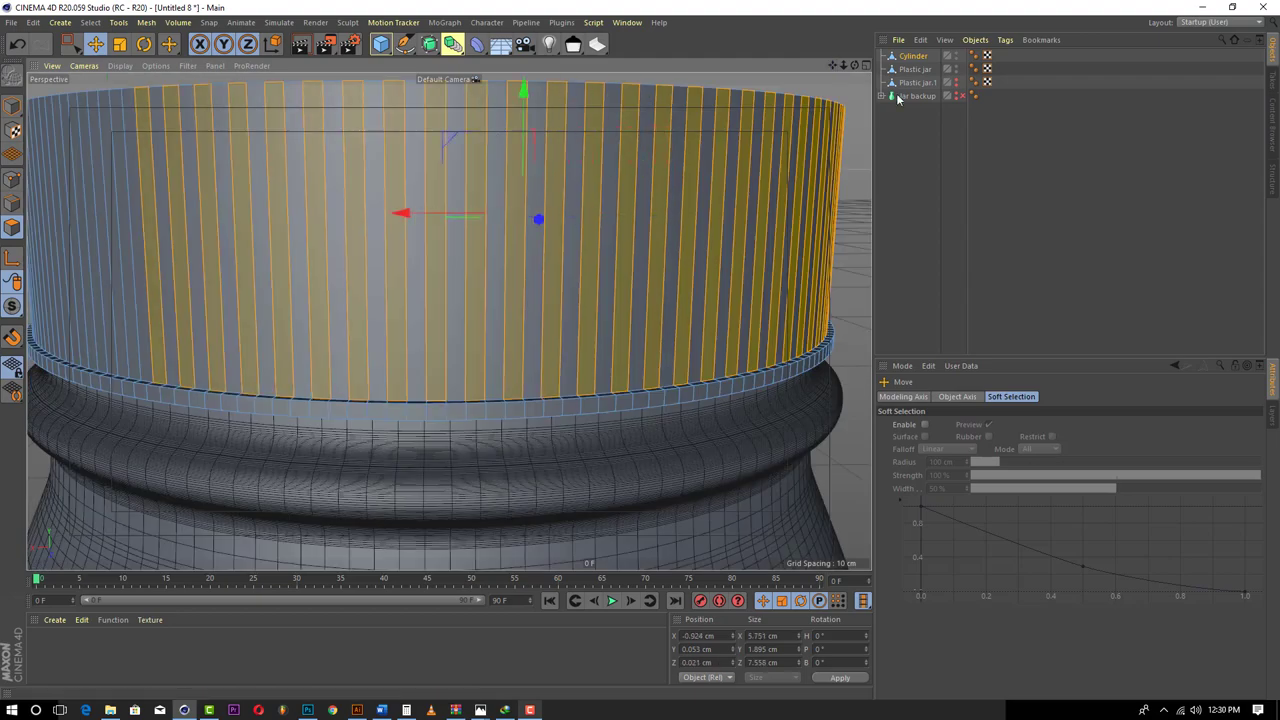
{"action": "left_click_drag", "start_coordinate": [854, 65], "coordinate": [820, 65]}
{"action": "left_click", "coordinate": [600, 343], "text": "shift"}
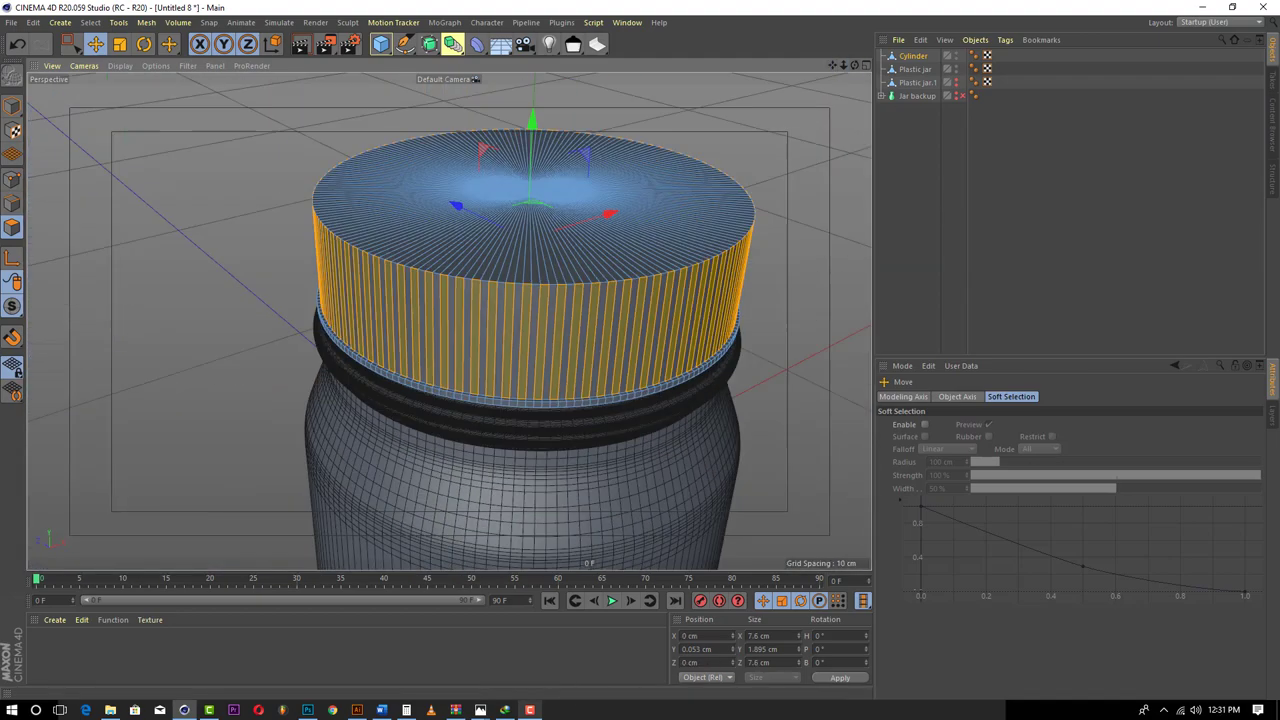
- Try bevelling the selected side strips with an offset and extrusion of about 0.08 cm, and undo the bevel
{"action": "scroll", "coordinate": [717, 288], "scroll_direction": "up", "scroll_amount": 6}
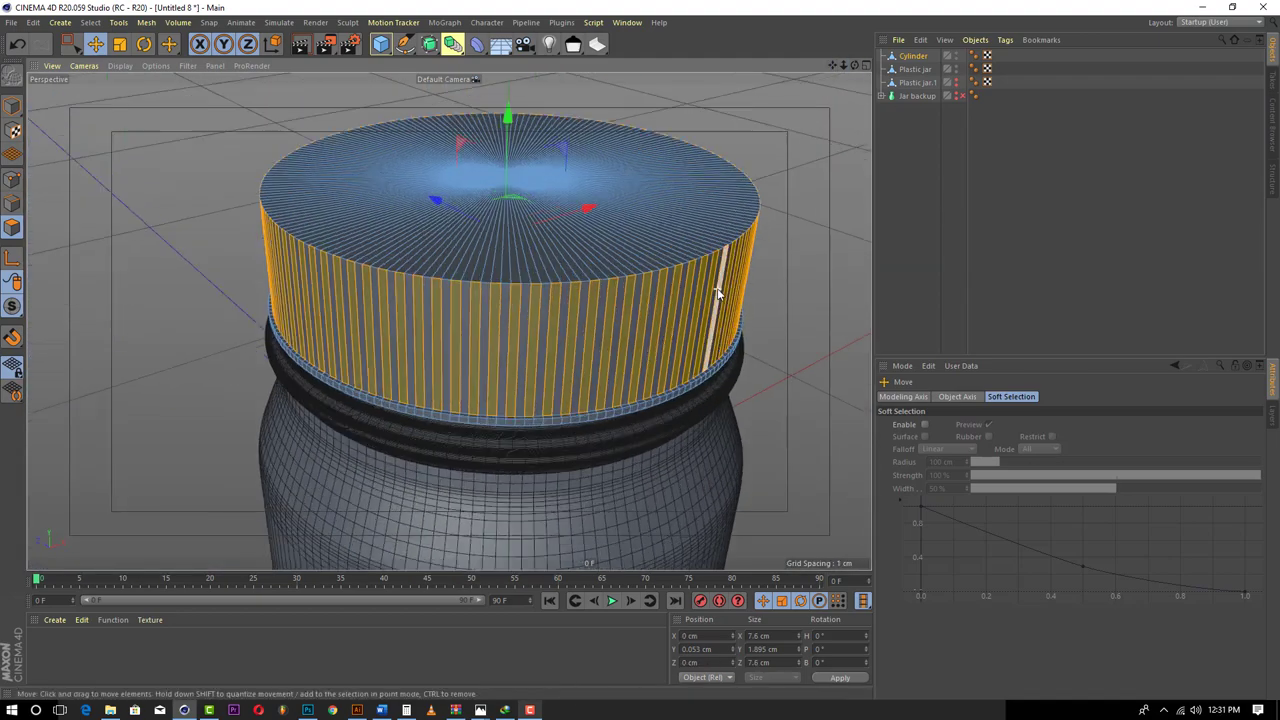
{"action": "scroll", "coordinate": [717, 292], "scroll_direction": "up", "scroll_amount": 1}
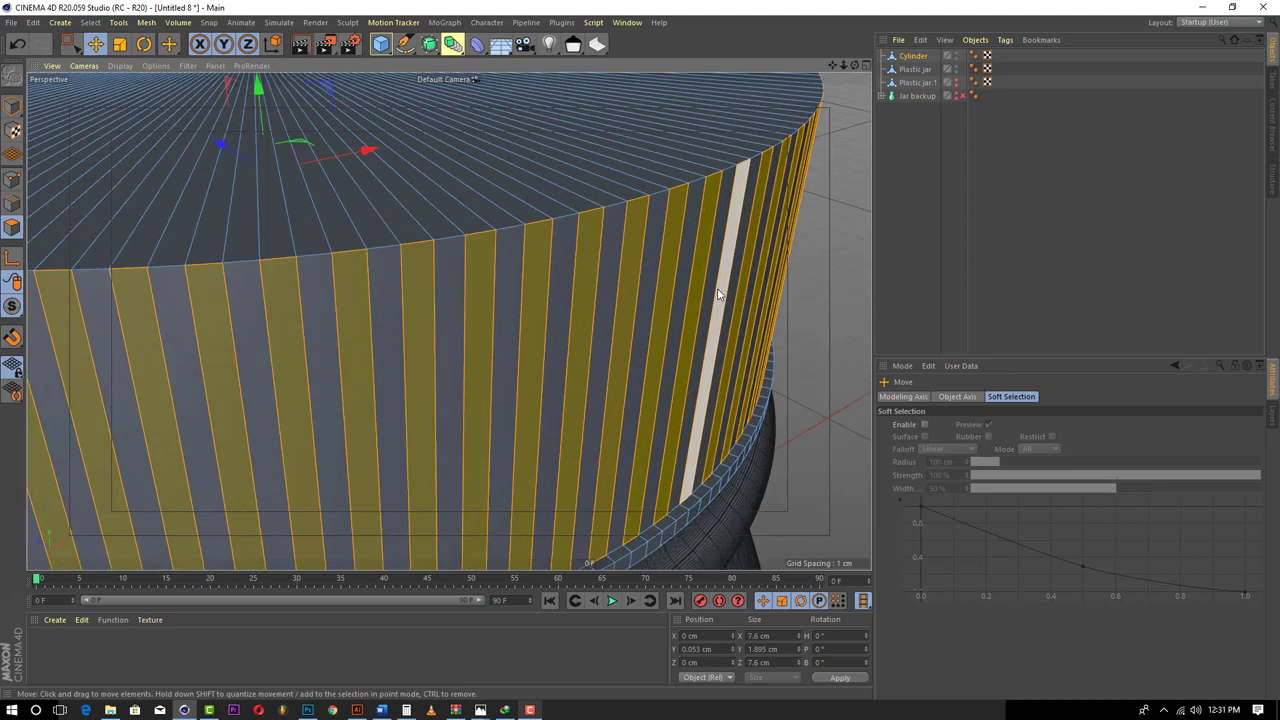
{"action": "right_click", "coordinate": [718, 293]}
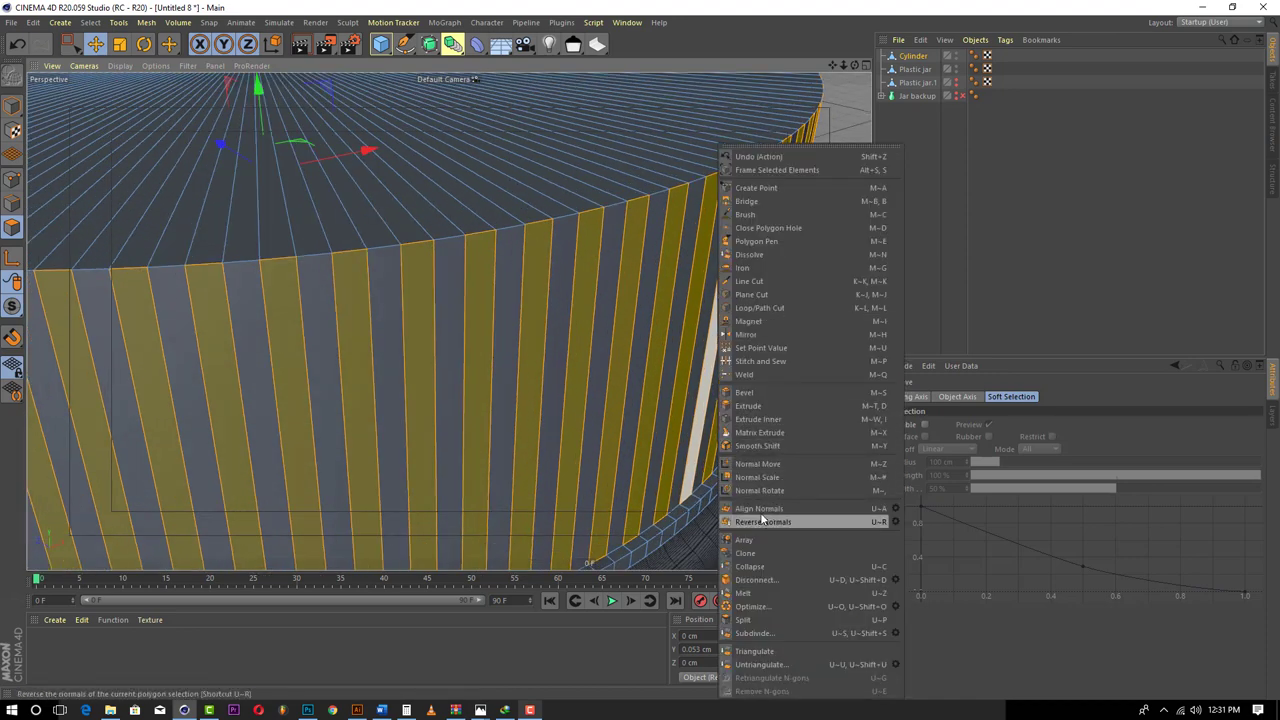
{"action": "left_click", "coordinate": [768, 393]}
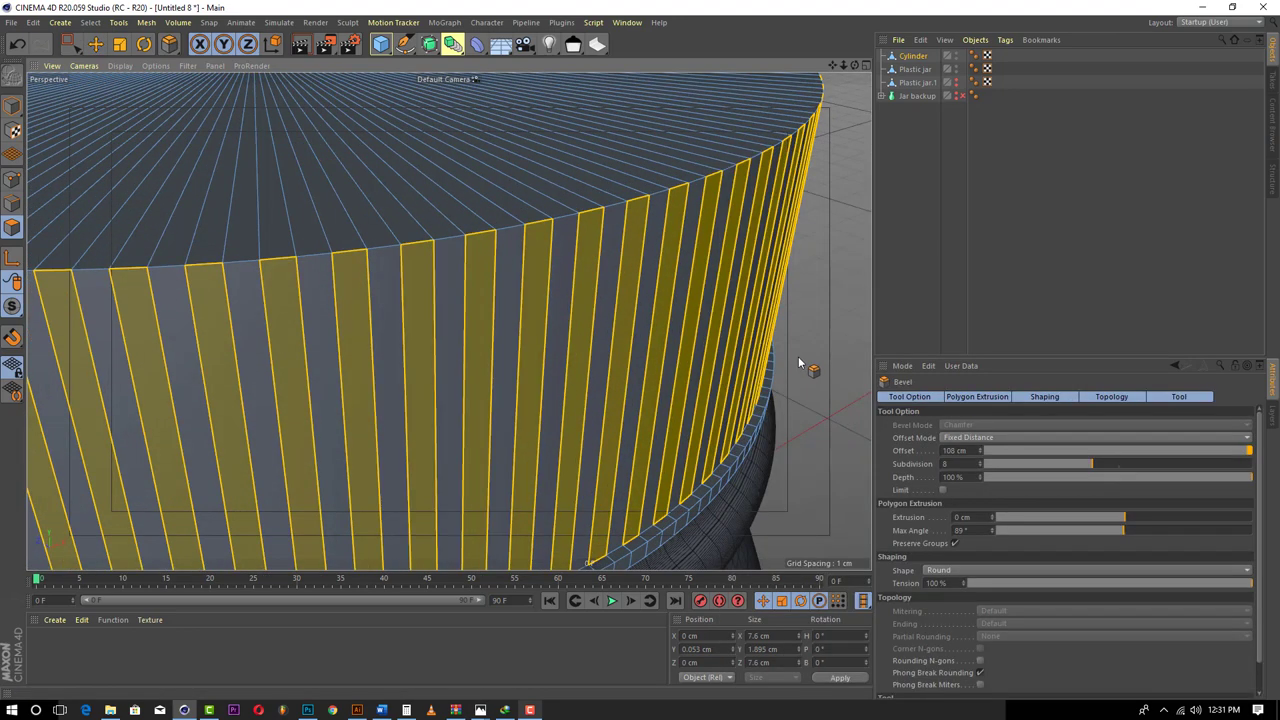
{"action": "left_click_drag", "start_coordinate": [798, 356], "coordinate": [807, 356]}
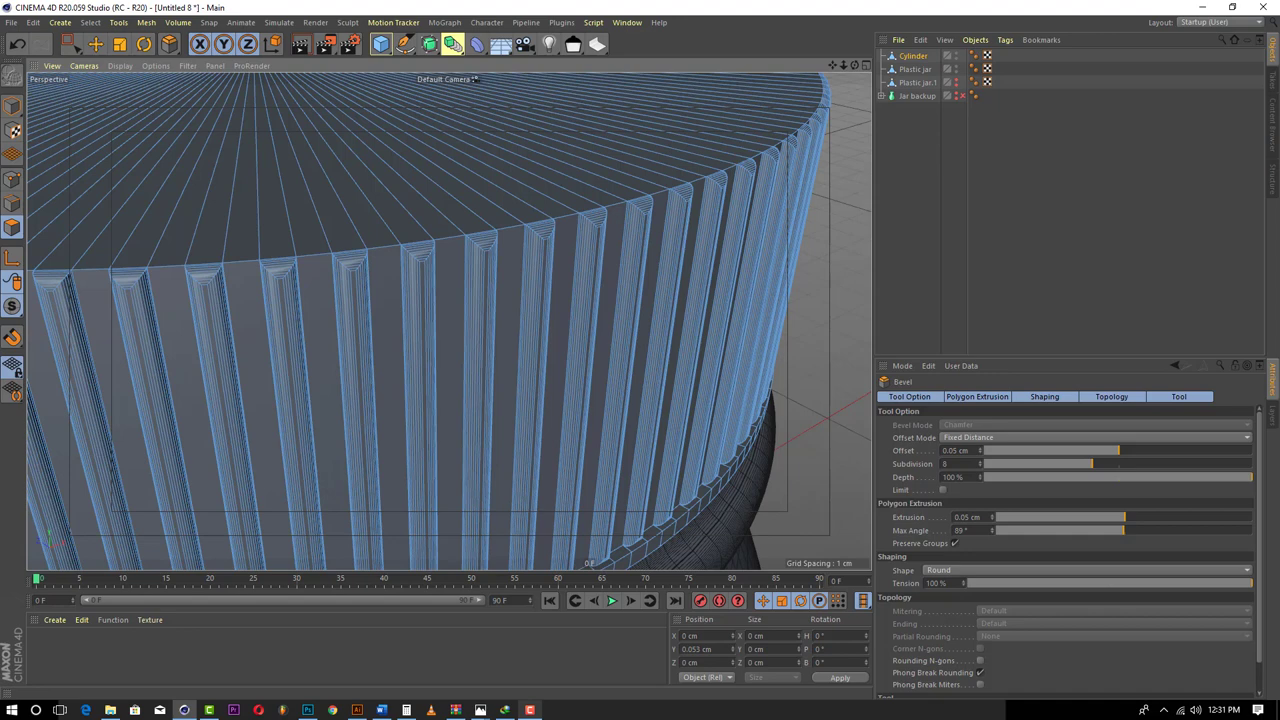
{"action": "left_click_drag", "start_coordinate": [807, 356], "coordinate": [814, 356]}
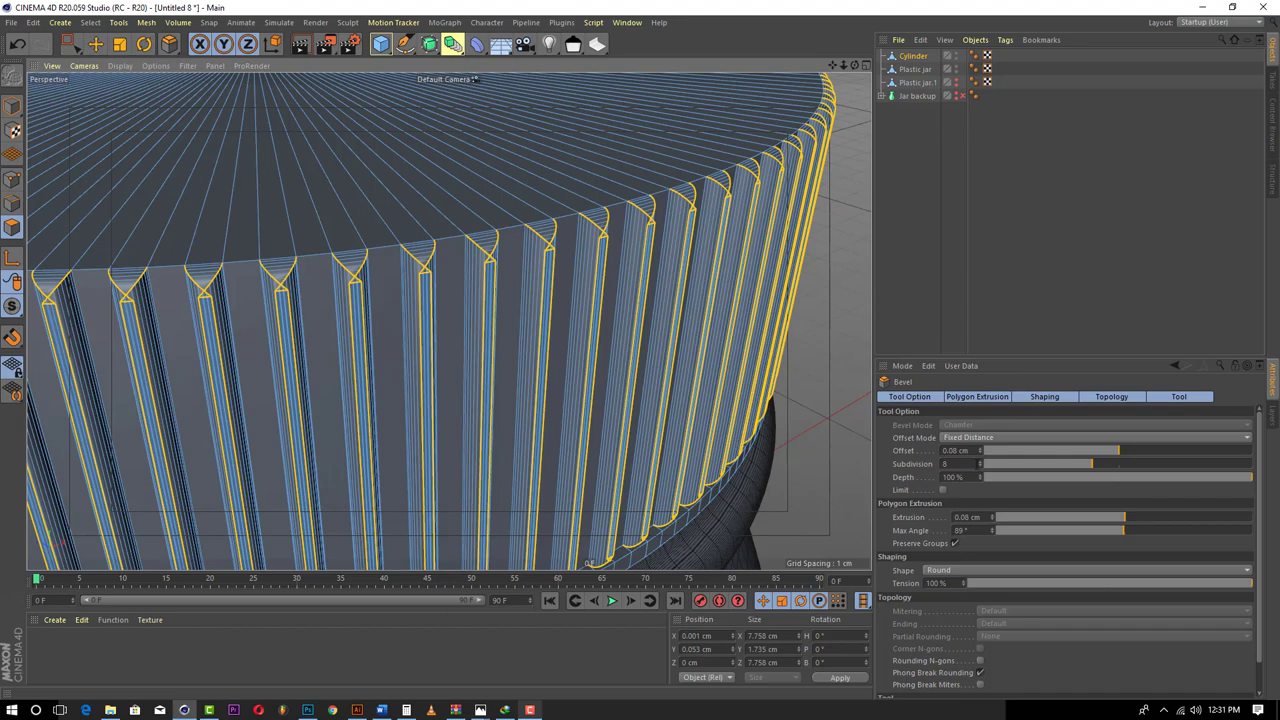
{"action": "left_click_drag", "start_coordinate": [981, 465], "coordinate": [980, 465]}
{"action": "left_click", "coordinate": [979, 455]}
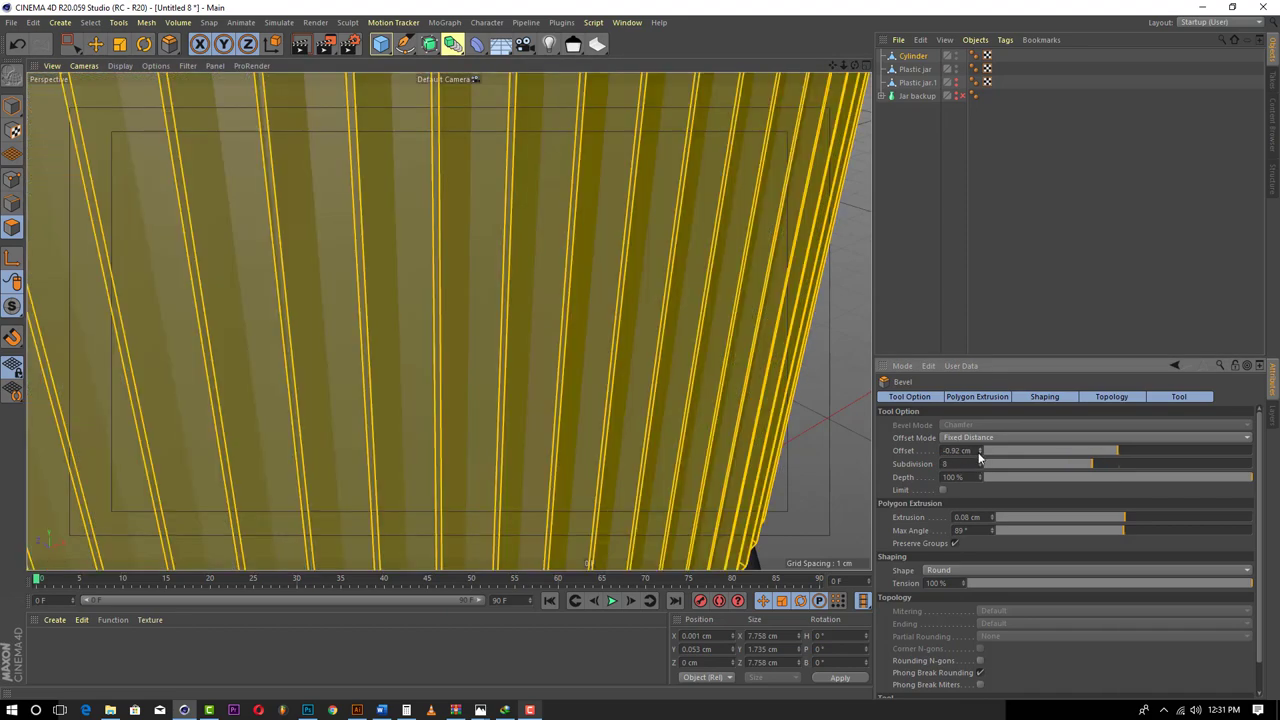
{"action": "key", "text": "ctrl+z"}
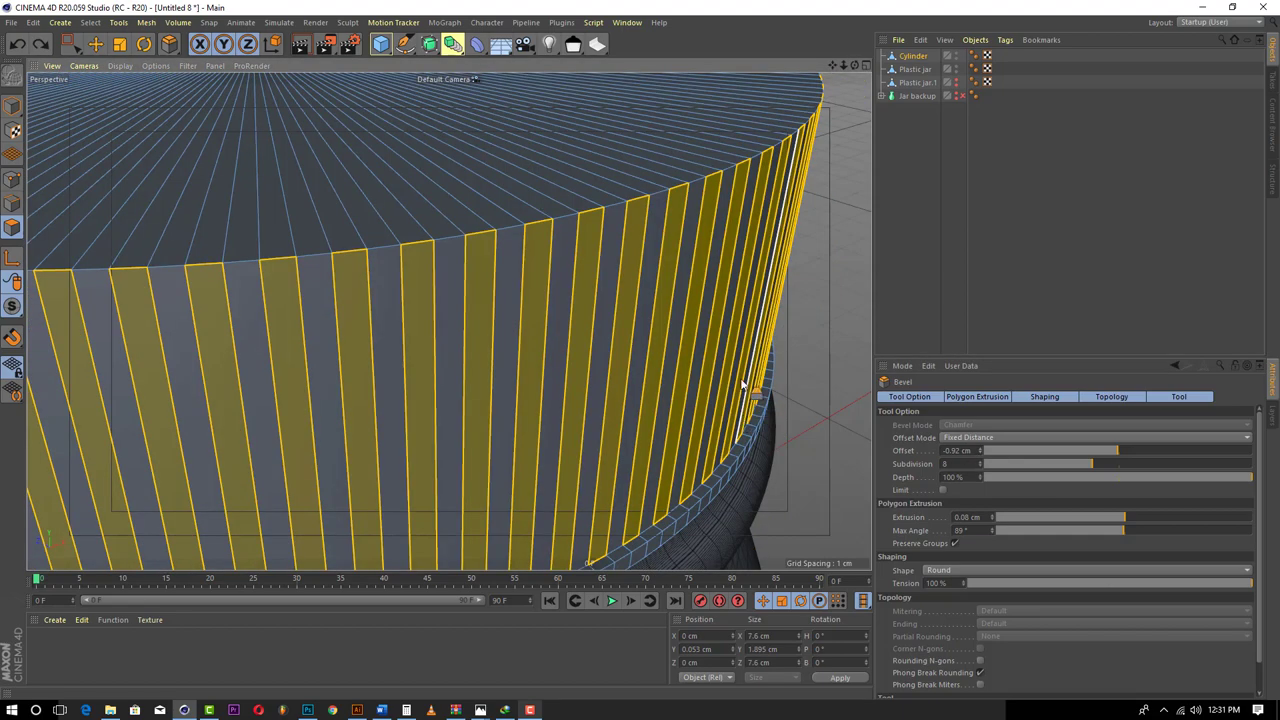
{"action": "key", "text": "ctrl+z"}
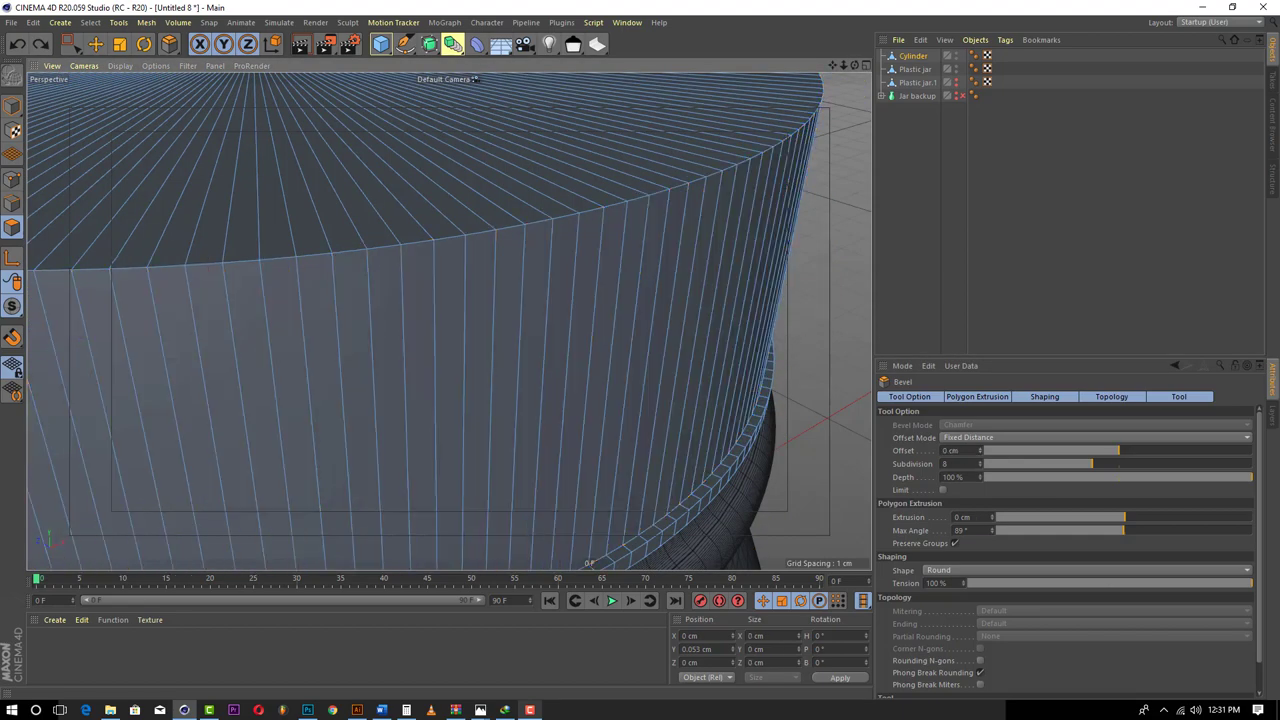
- Bevel the alternating side strips with an offset and extrusion of about 0.03 cm and 8 subdivisions, and clear the selection
{"action": "left_click_drag", "start_coordinate": [450, 320], "coordinate": [477, 320]}
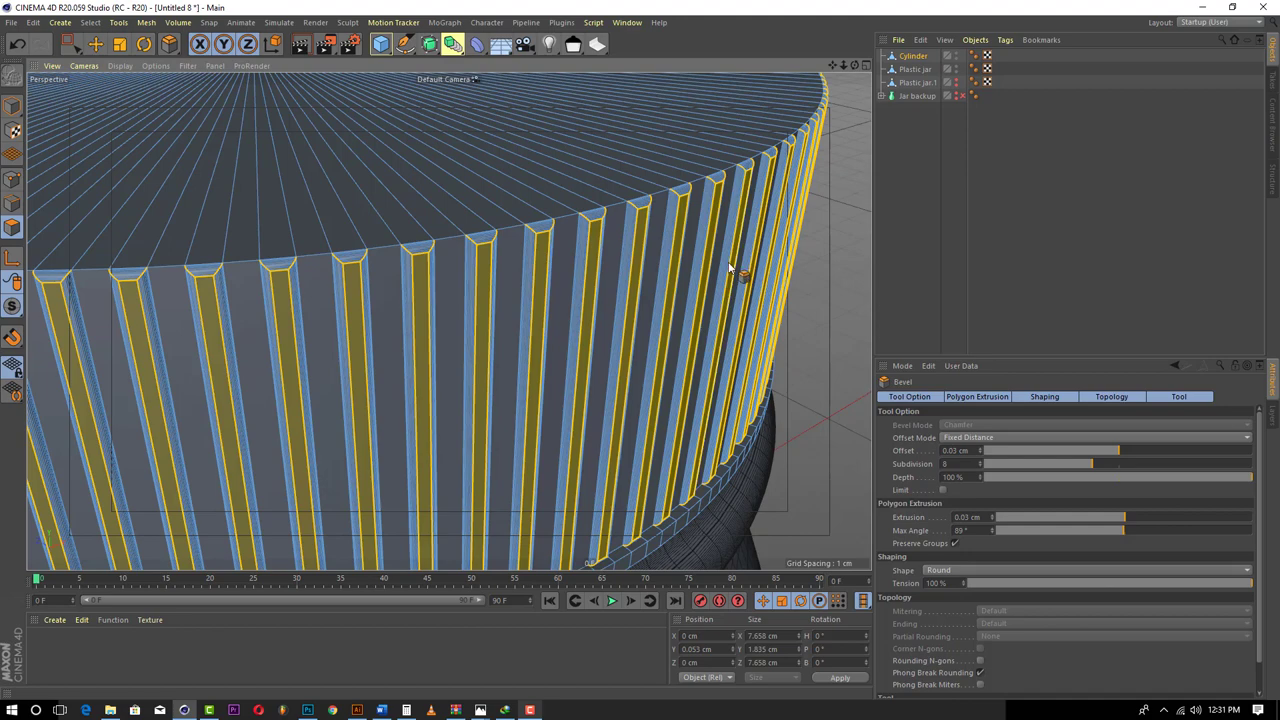
{"action": "scroll", "coordinate": [734, 300], "scroll_direction": "down", "scroll_amount": 4}
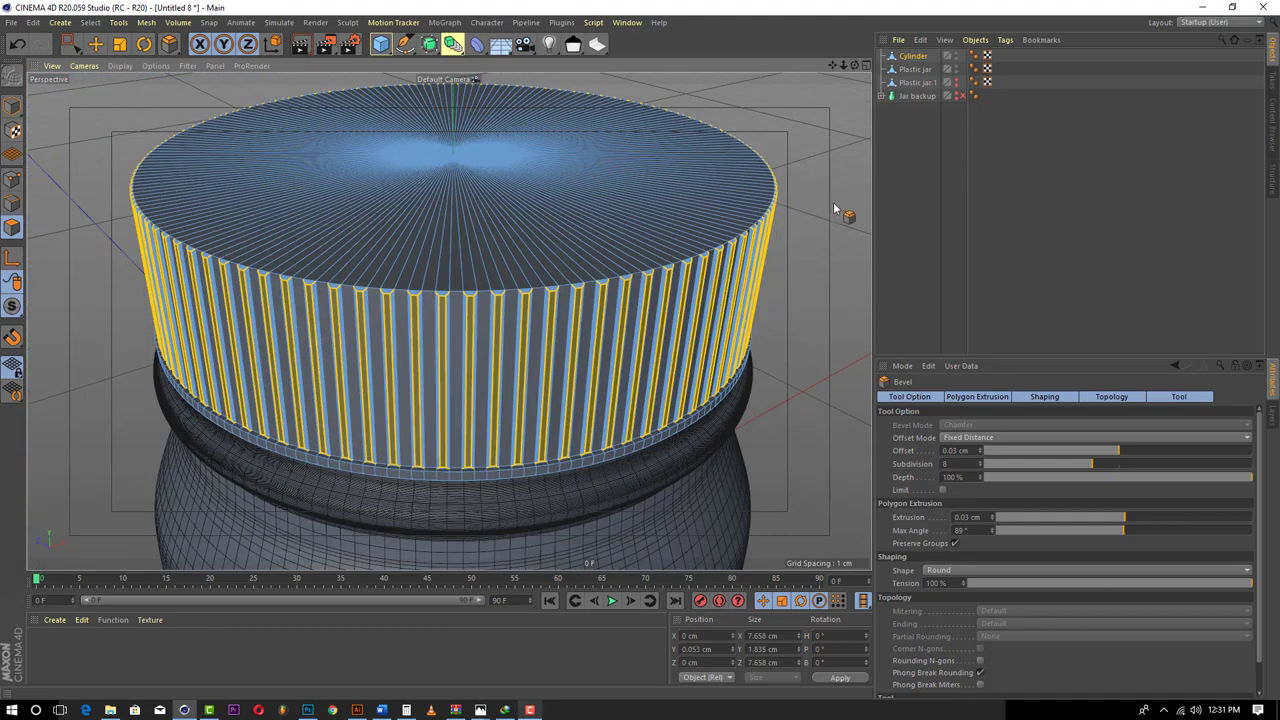
{"action": "left_click", "coordinate": [95, 45]}
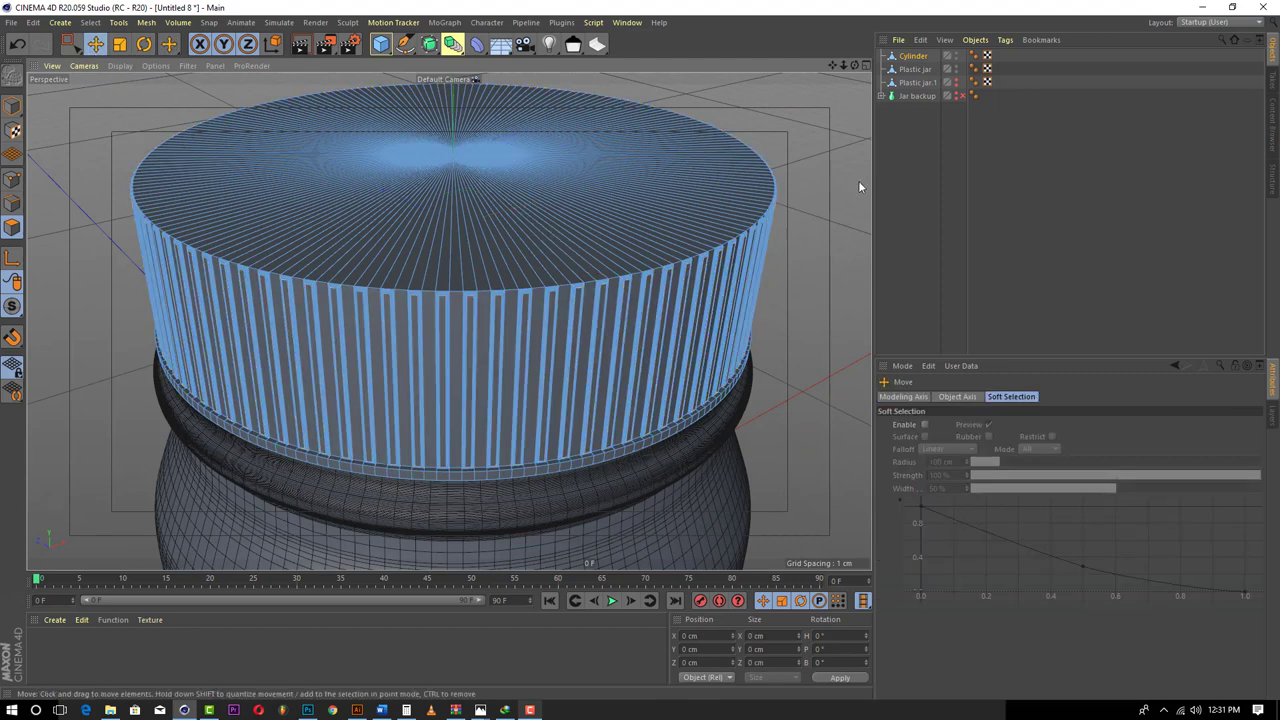
- Ring-select all the polygons of the lid's top cap and bring up the modeling commands for them
{"action": "left_click", "coordinate": [99, 26]}
{"action": "left_click", "coordinate": [136, 128]}
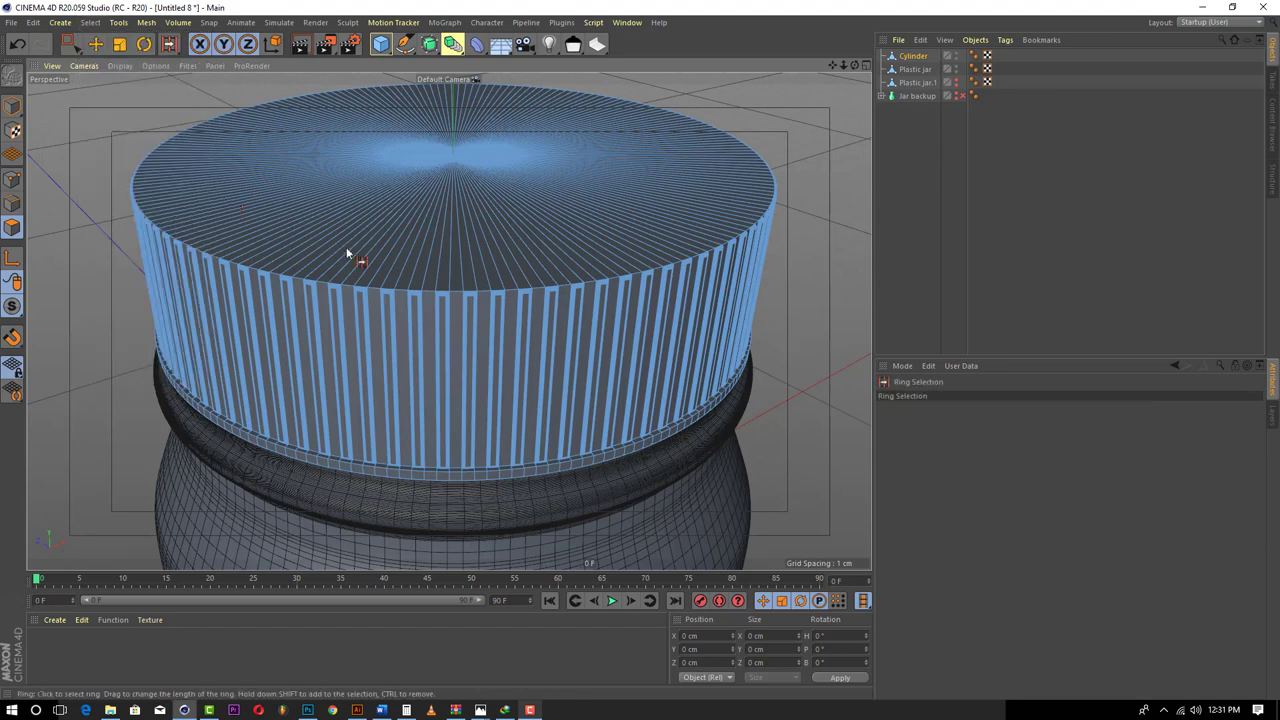
{"action": "left_click", "coordinate": [416, 261]}
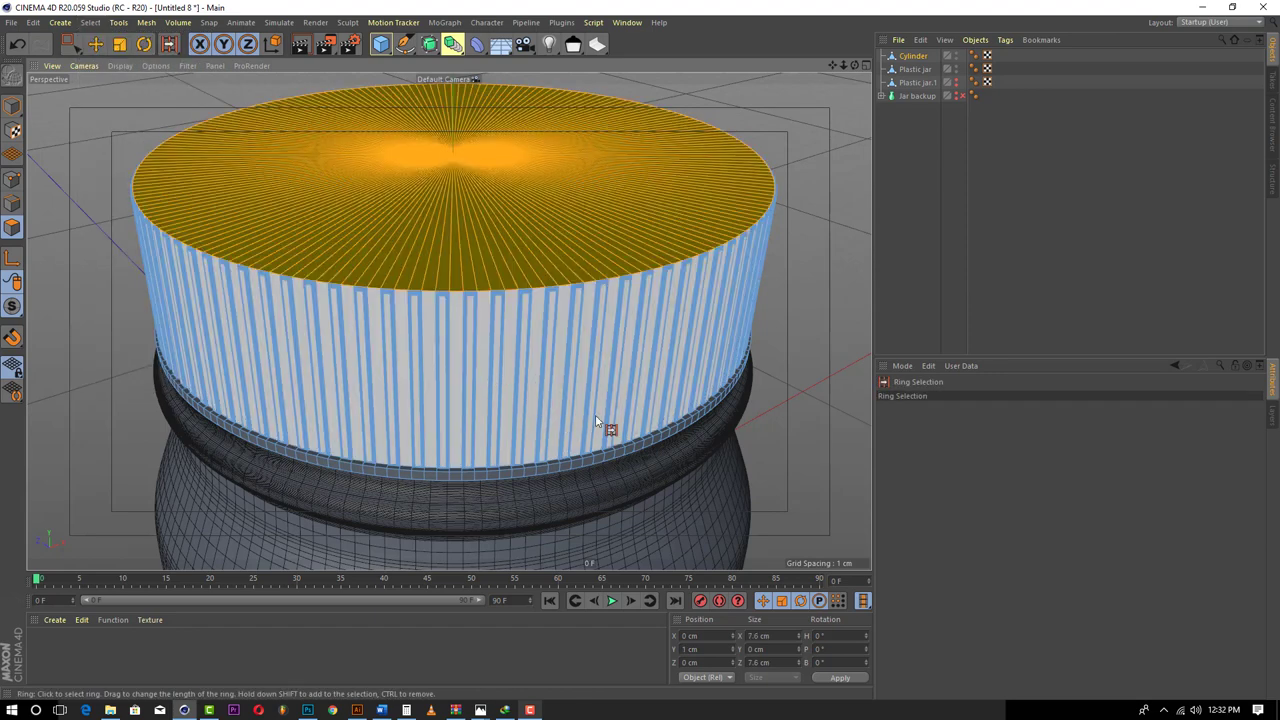
{"action": "right_click", "coordinate": [611, 276]}
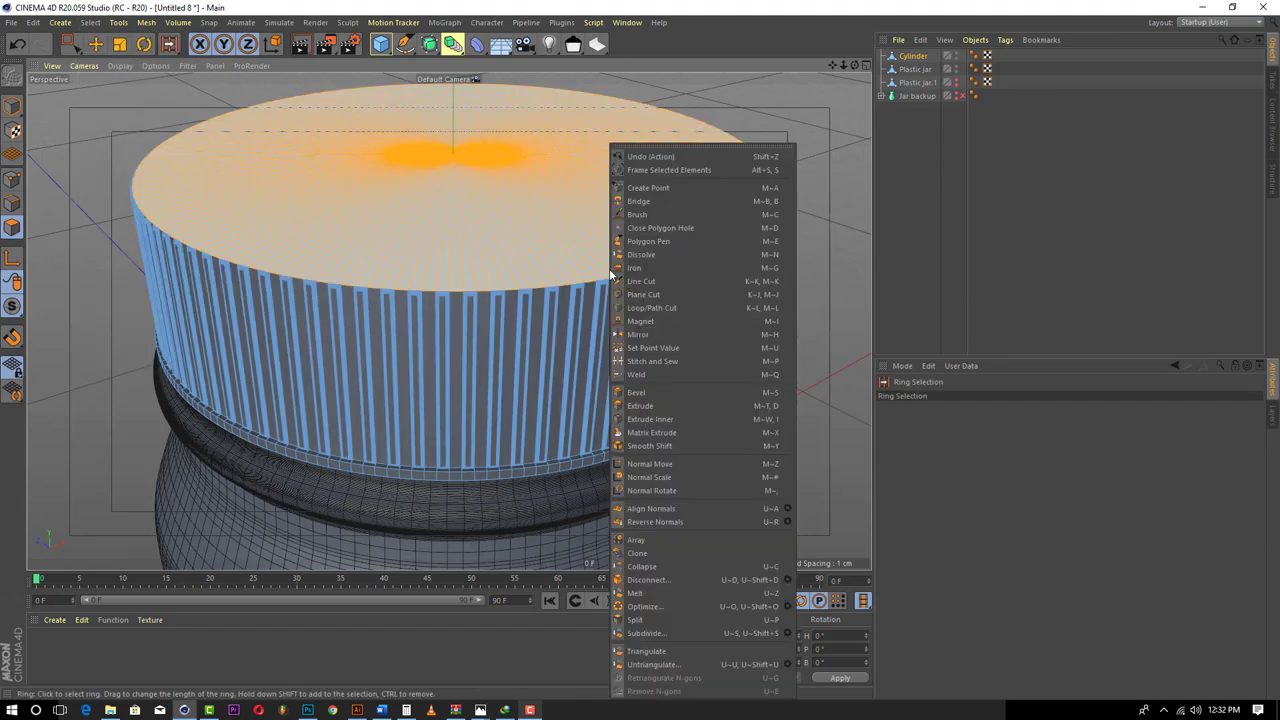
- Bevel the cap's selected top faces with a 0.29 cm offset and 8 subdivisions, and clear the object selection
{"action": "left_click", "coordinate": [646, 392]}
{"action": "left_click_drag", "start_coordinate": [810, 254], "coordinate": [907, 254]}
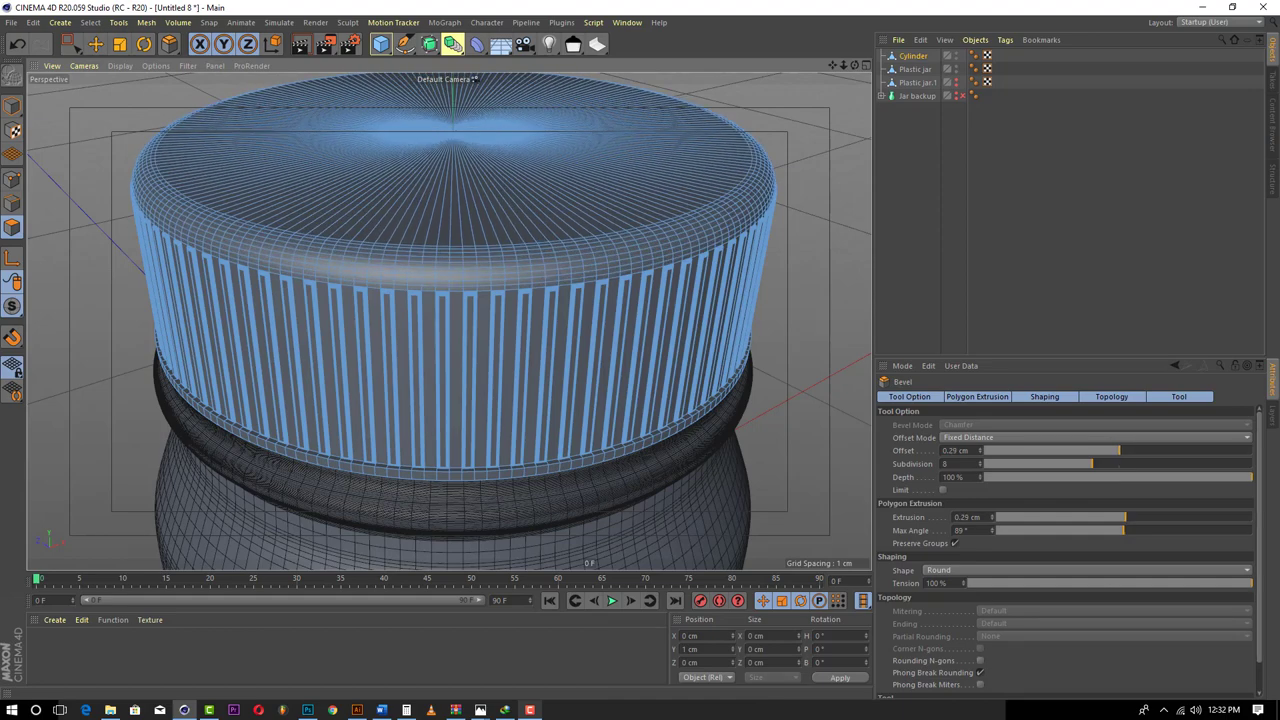
{"action": "scroll", "coordinate": [760, 262], "scroll_direction": "down", "scroll_amount": 5}
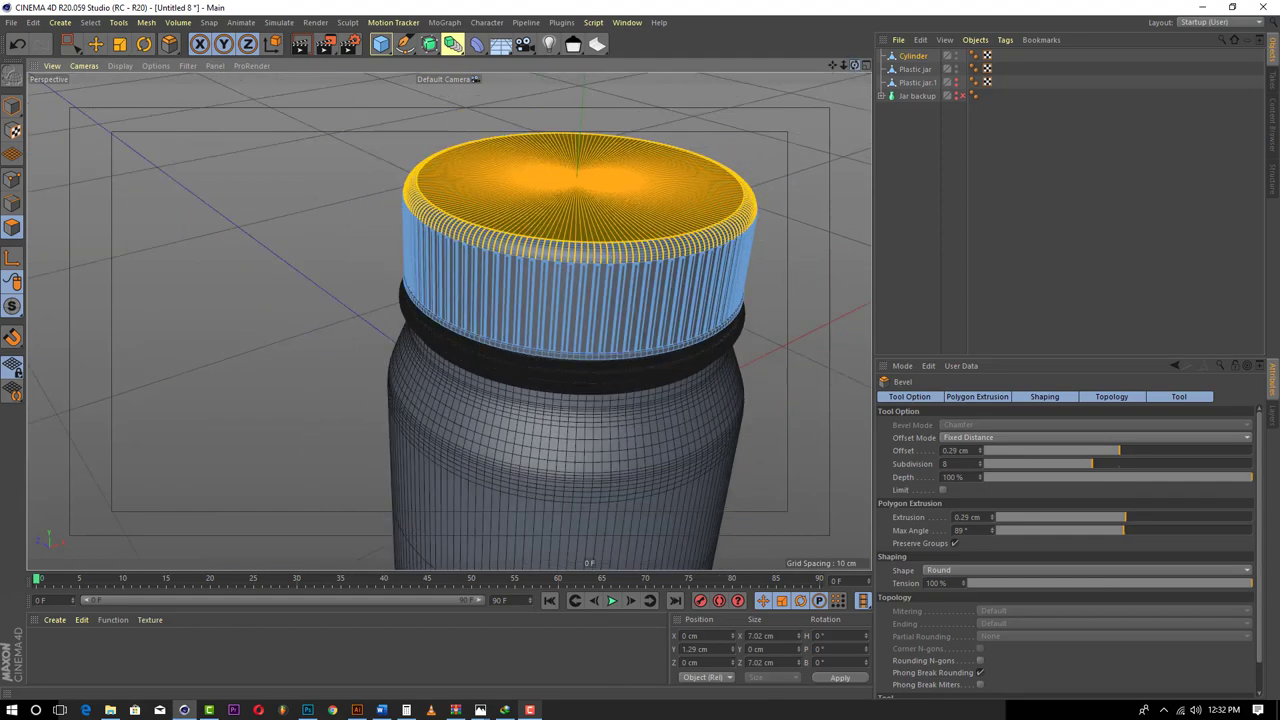
{"action": "left_click_drag", "start_coordinate": [449, 321], "coordinate": [370, 262], "text": "alt"}
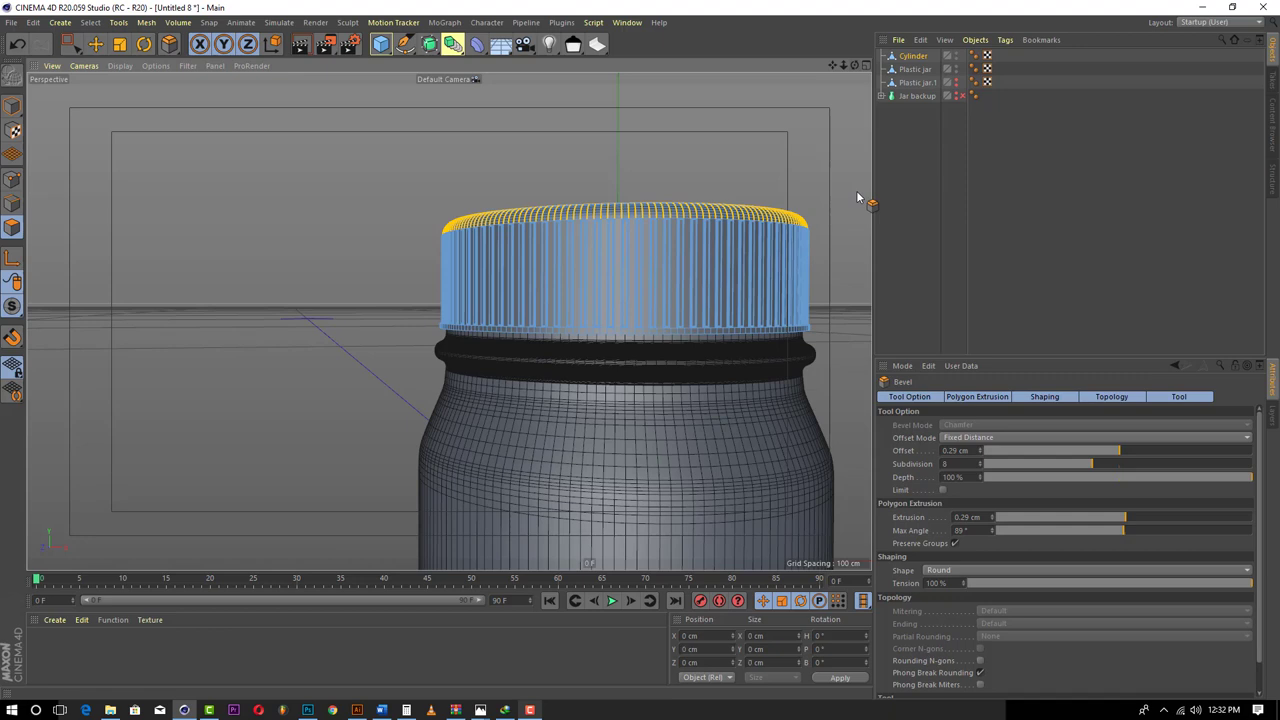
{"action": "left_click", "coordinate": [892, 165]}
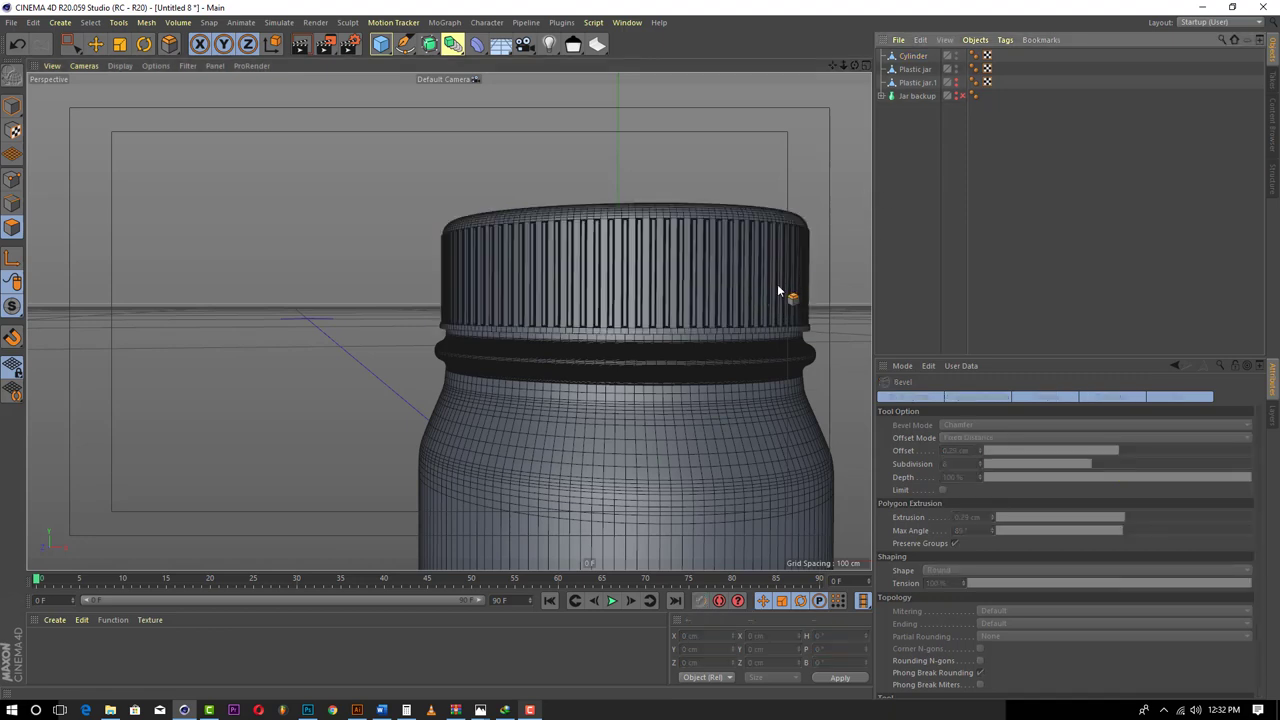
- Examine the cap's rounded top edge and lower rim in the right view and in the perspective view
{"action": "left_click", "coordinate": [866, 65]}
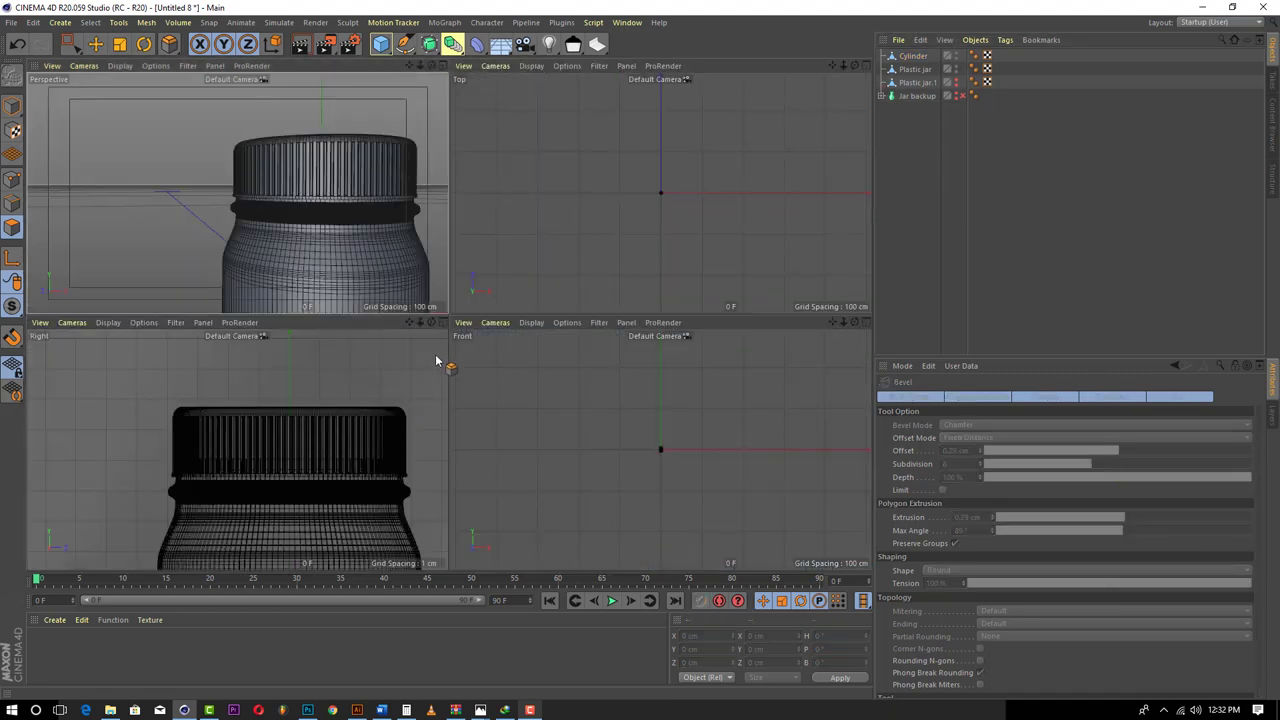
{"action": "left_click", "coordinate": [443, 323]}
{"action": "scroll", "coordinate": [700, 348], "scroll_direction": "up", "scroll_amount": 3}
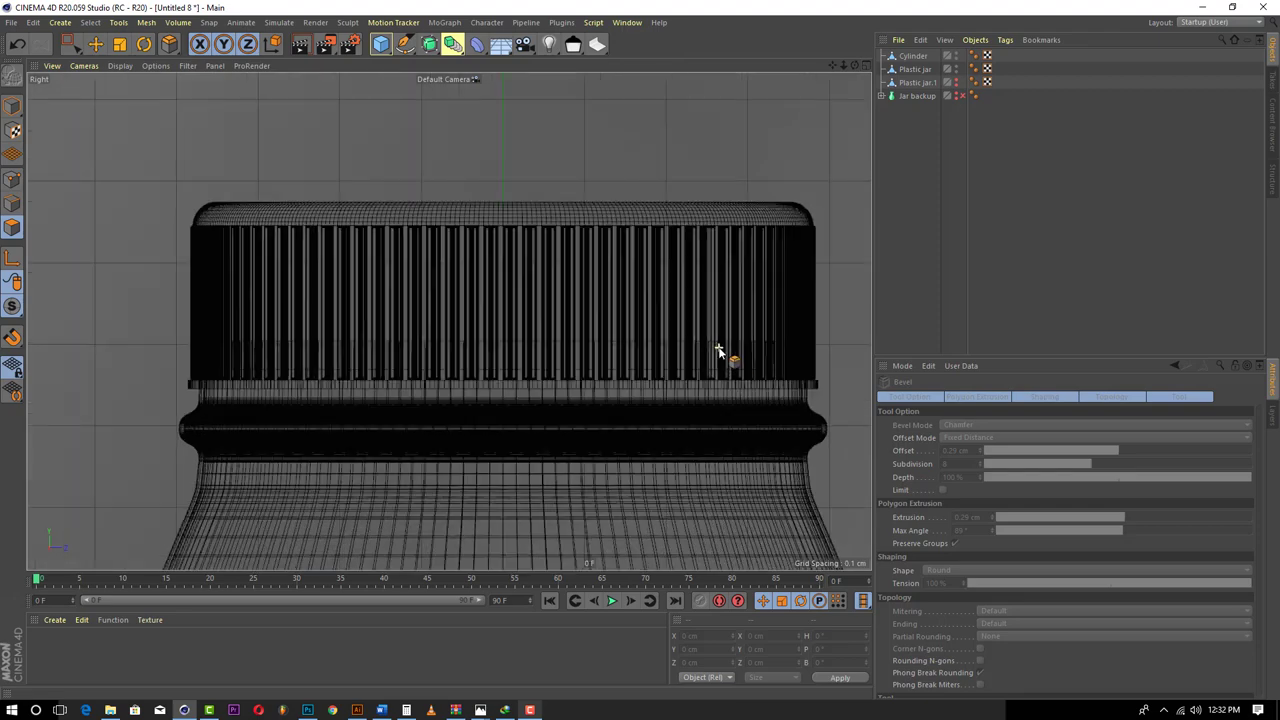
{"action": "left_click", "coordinate": [866, 65]}
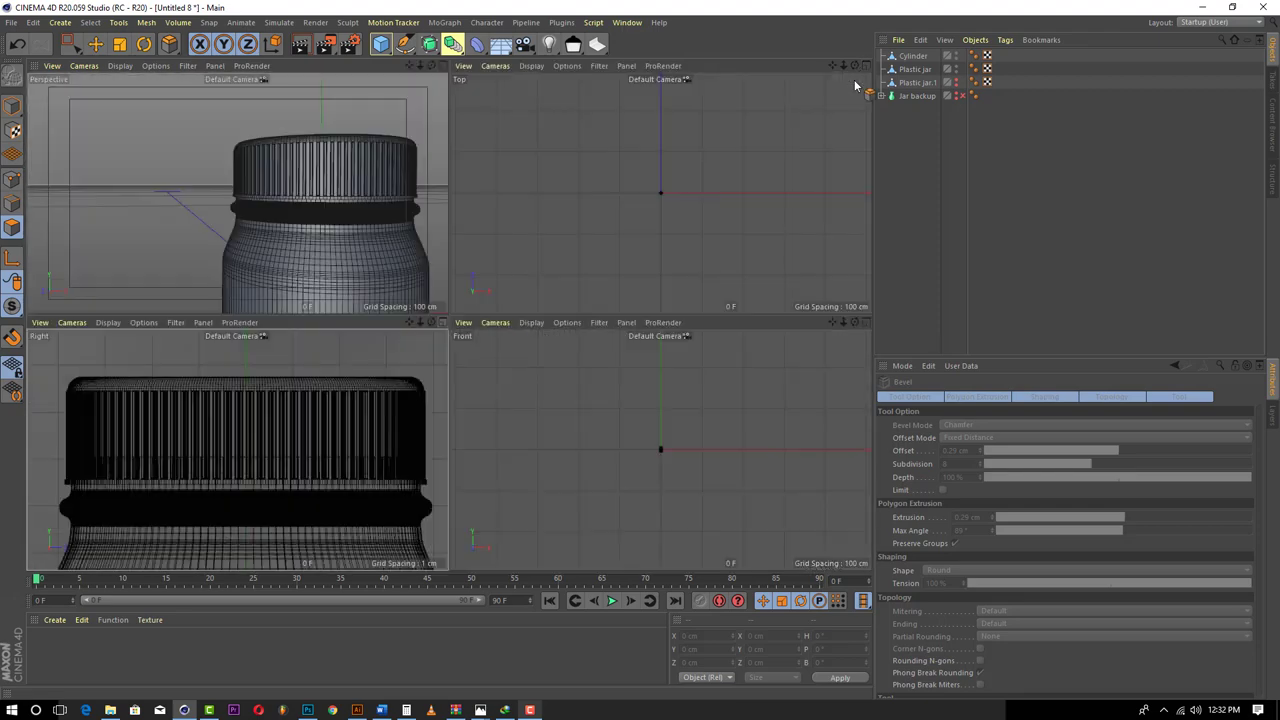
{"action": "left_click", "coordinate": [443, 66]}
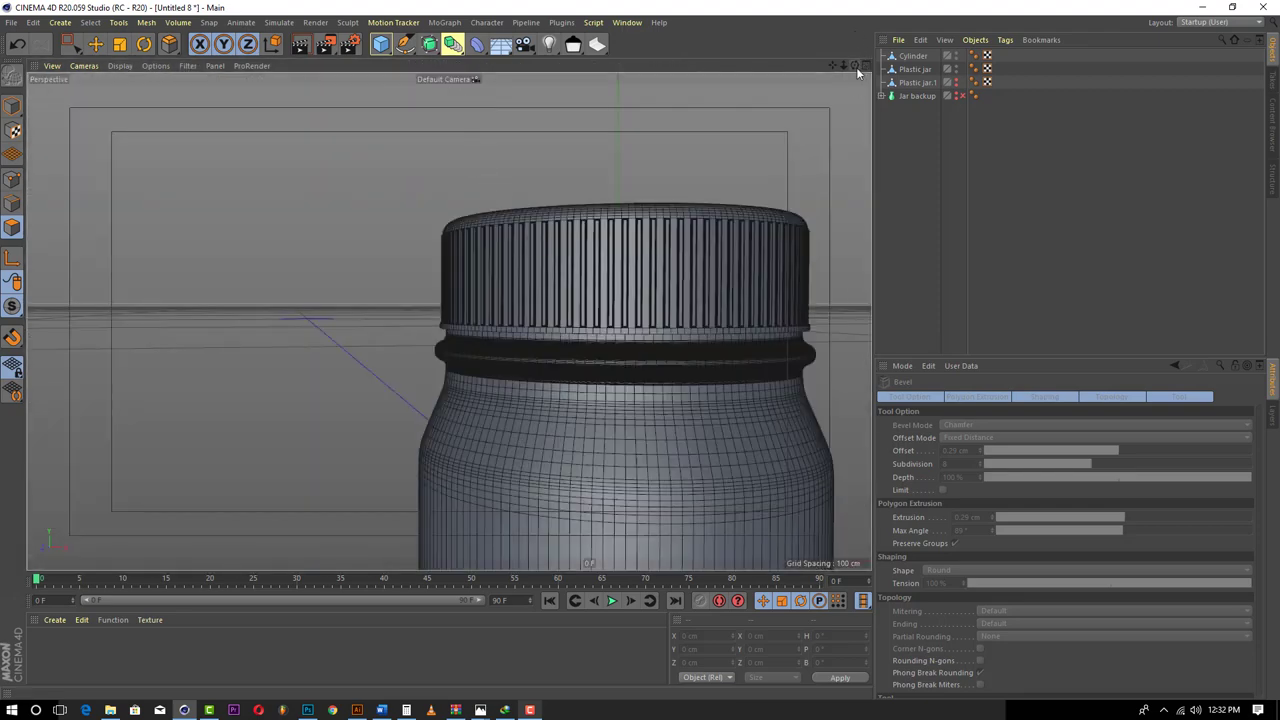
{"action": "left_click_drag", "start_coordinate": [855, 66], "coordinate": [850, 200]}
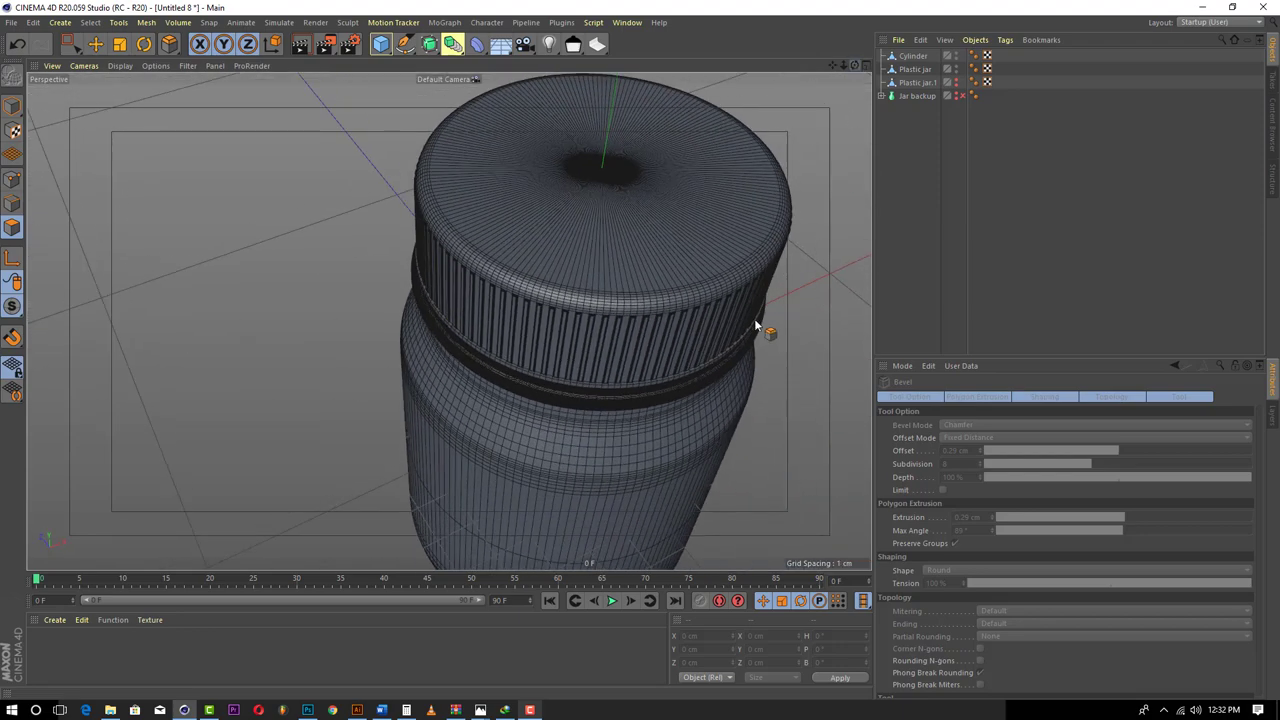
{"action": "right_click_drag", "start_coordinate": [557, 391], "coordinate": [651, 382], "text": "alt"}
{"action": "scroll", "coordinate": [648, 384], "scroll_direction": "up", "scroll_amount": 2}
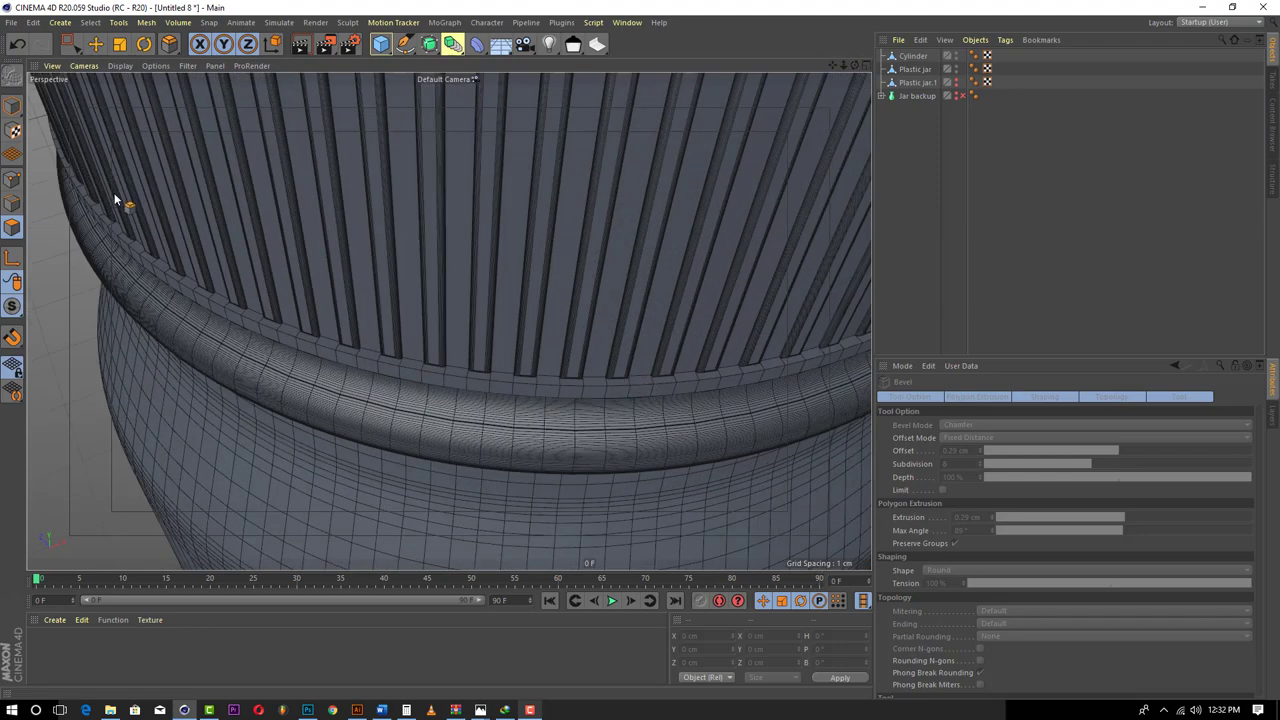
- Loop-select the ring of ledge polygons just below the grooves on the Cylinder cap and extrude it by 0.05 cm
{"action": "left_click", "coordinate": [95, 44]}
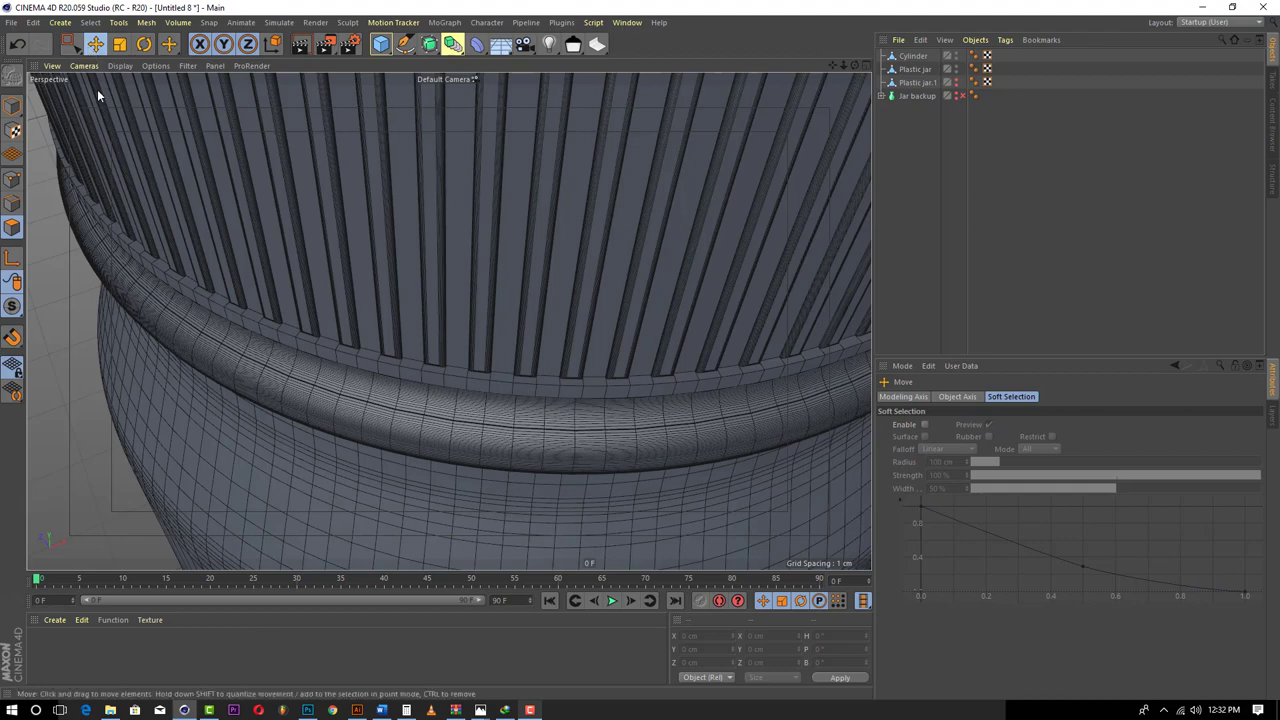
{"action": "left_click", "coordinate": [99, 23]}
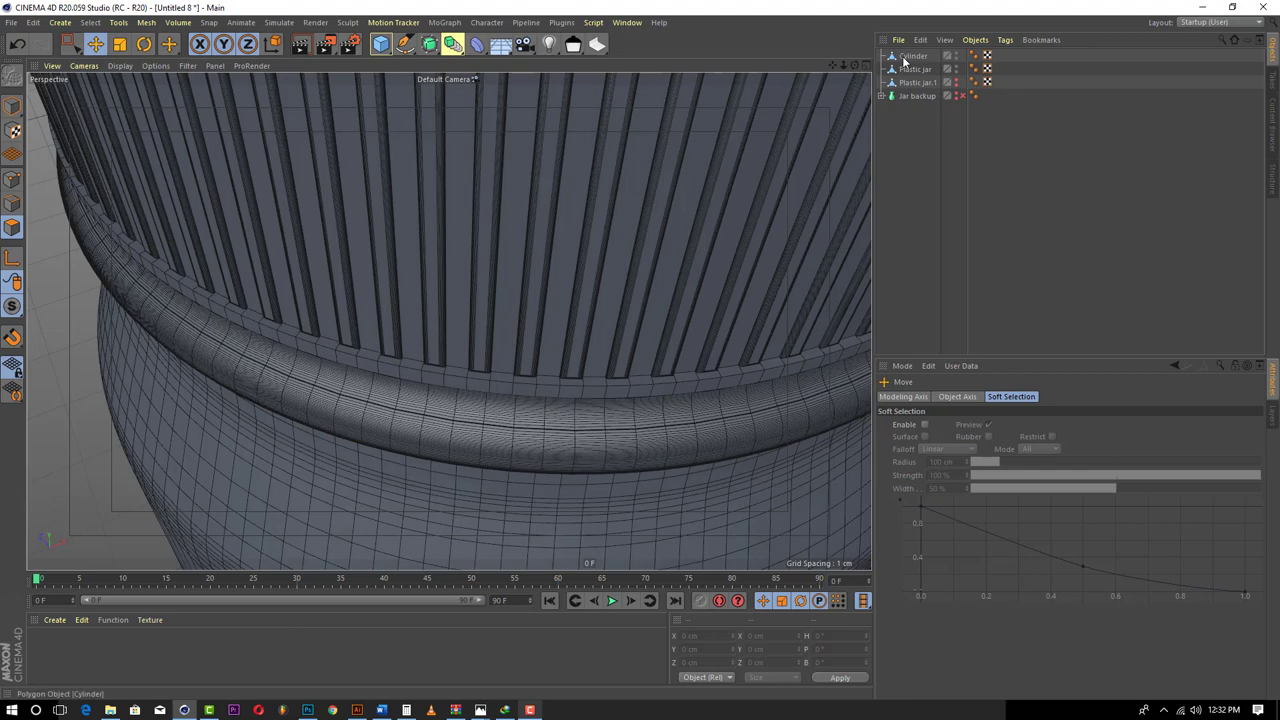
{"action": "left_click", "coordinate": [912, 57]}
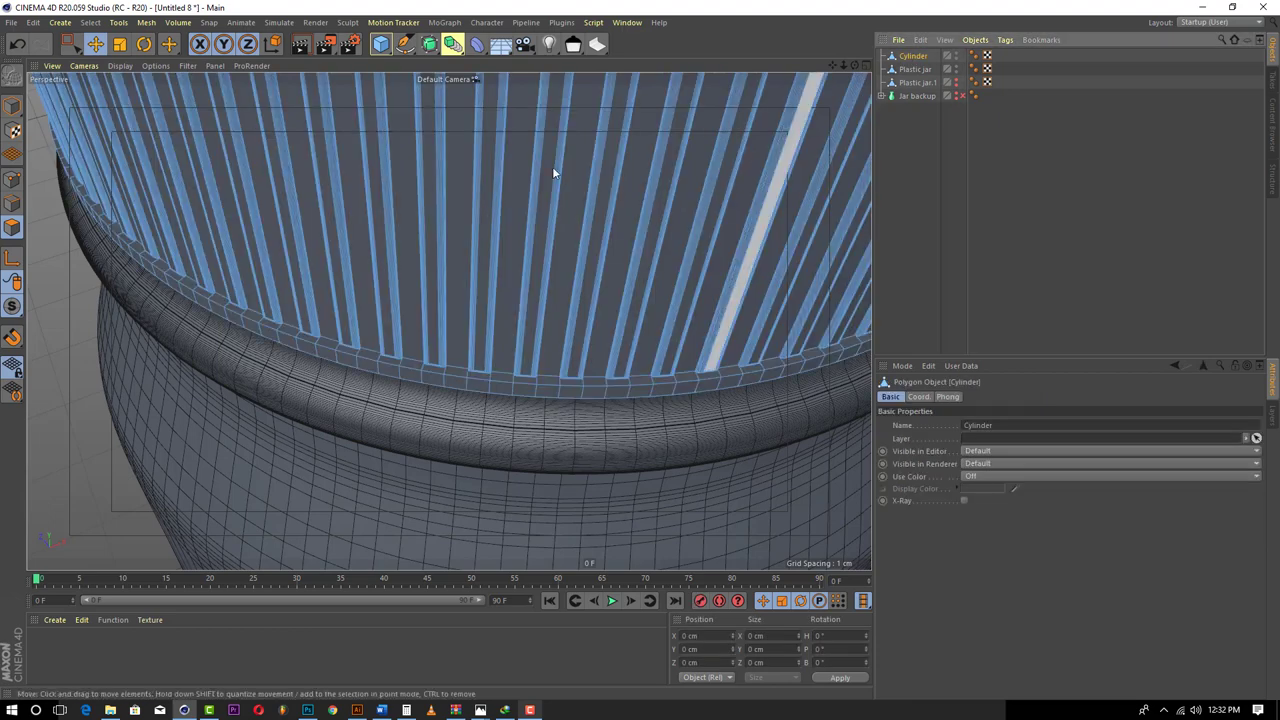
{"action": "left_click", "coordinate": [90, 22]}
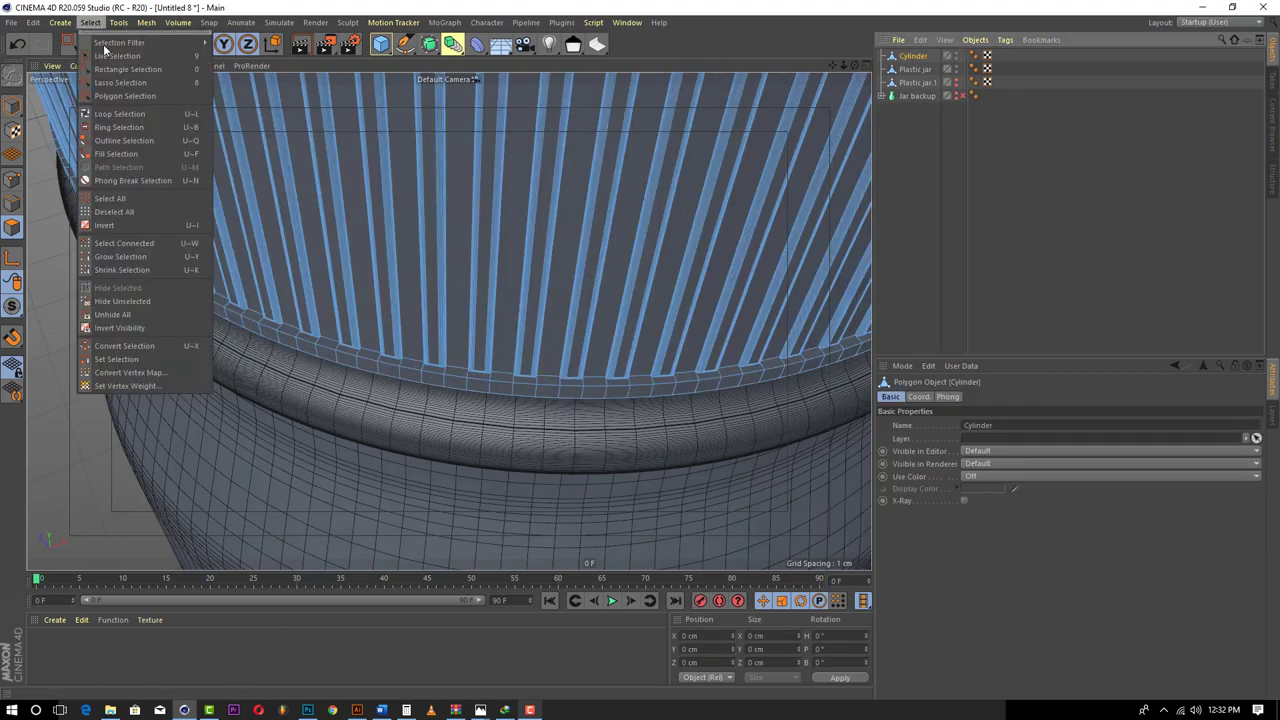
{"action": "left_click", "coordinate": [120, 113]}
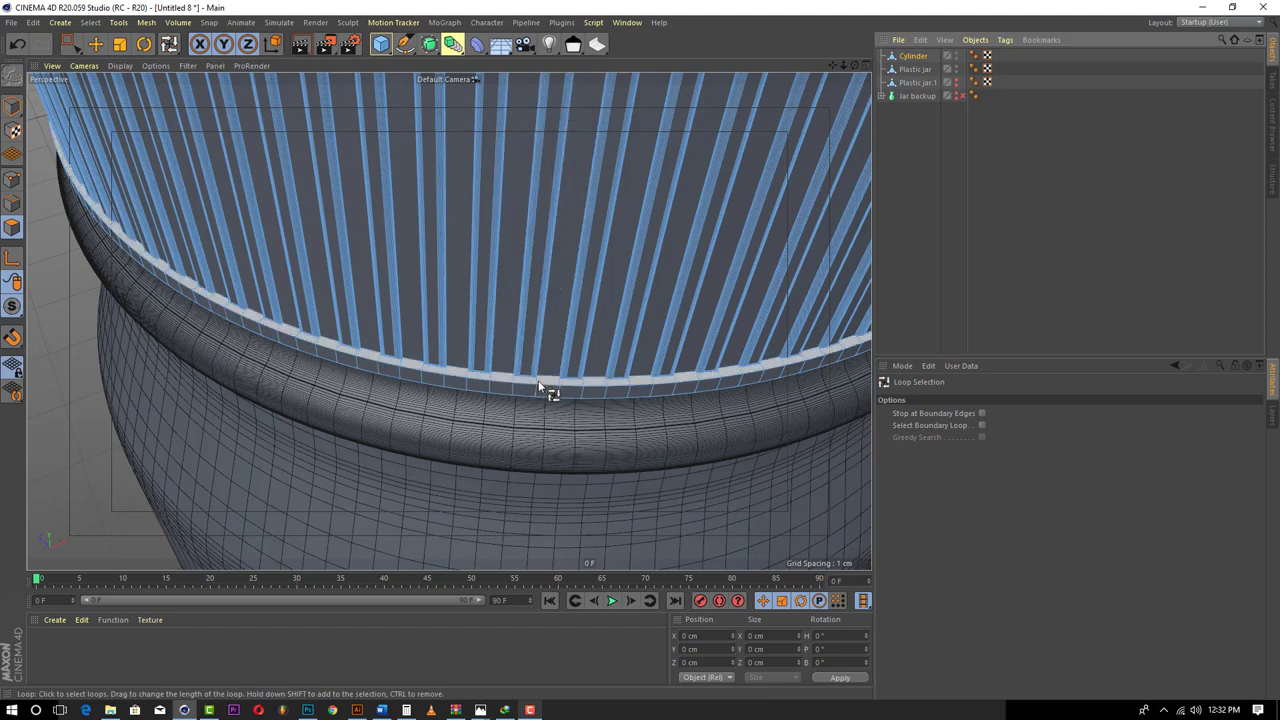
{"action": "left_click", "coordinate": [539, 381]}
{"action": "right_click", "coordinate": [577, 385]}
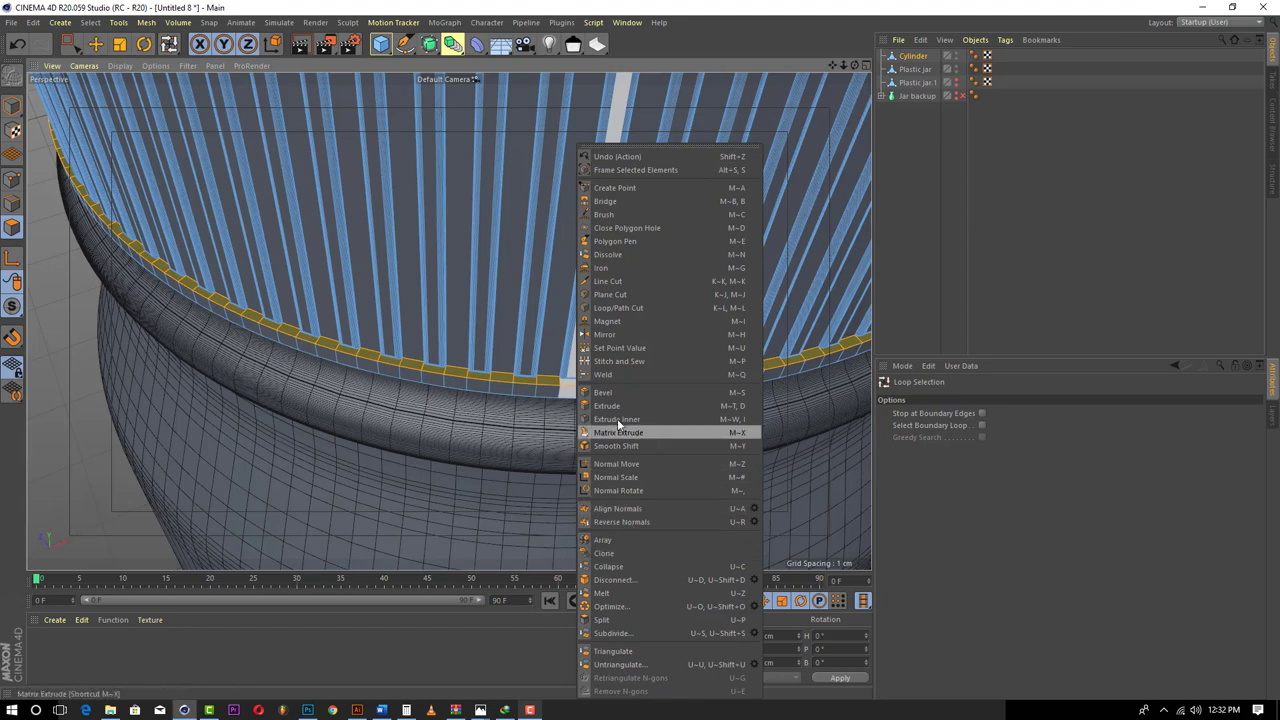
{"action": "left_click", "coordinate": [619, 407]}
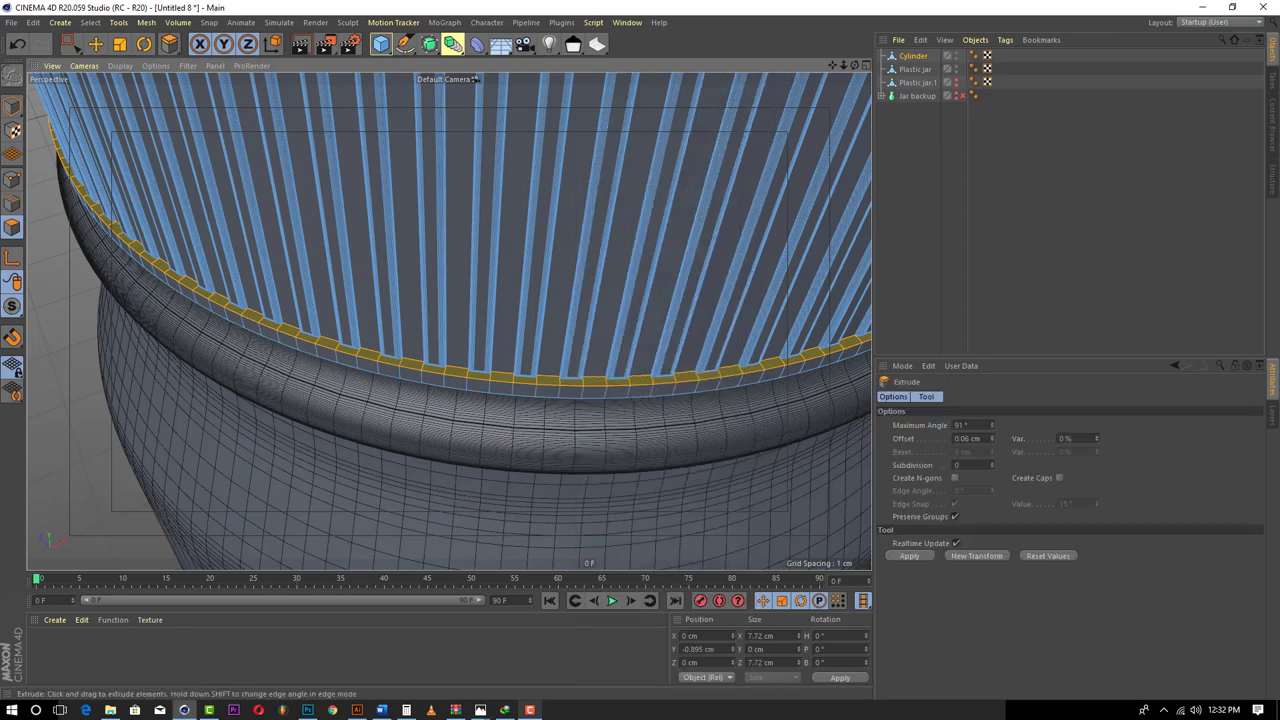
{"action": "left_click_drag", "start_coordinate": [640, 320], "coordinate": [680, 320]}
{"action": "left_click_drag", "start_coordinate": [48, 118], "coordinate": [75, 177]}
{"action": "scroll", "coordinate": [540, 410], "scroll_direction": "up", "scroll_amount": 5}
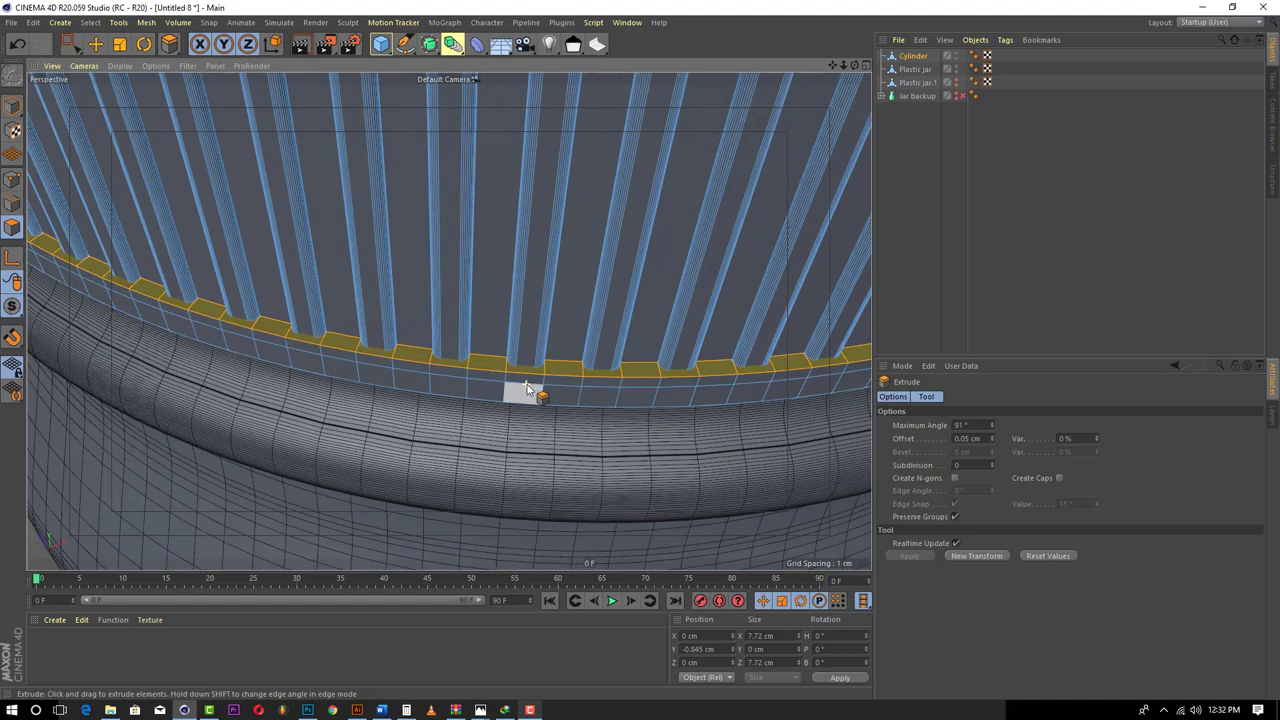
- Loop-select the outer upper edge of the cap's extruded rim and bevel it with a 0.04 cm offset and 8 subdivisions
{"action": "left_click", "coordinate": [13, 203]}
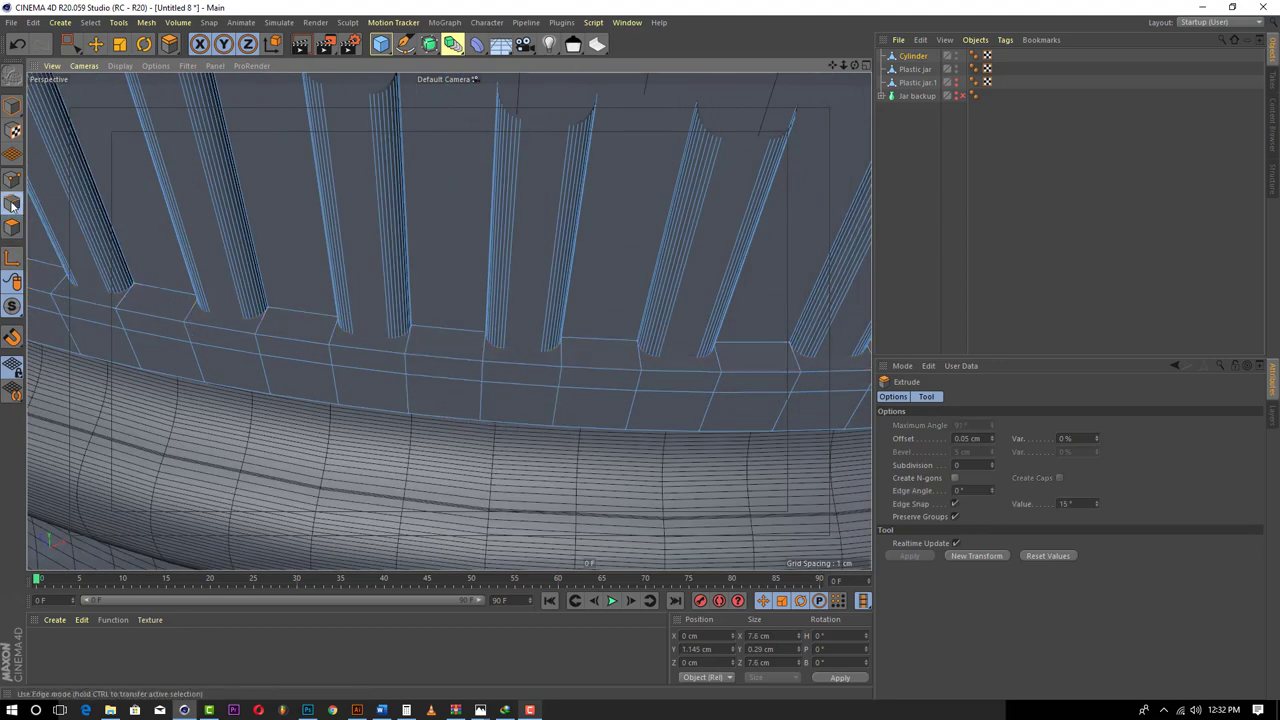
{"action": "left_click", "coordinate": [90, 22]}
{"action": "left_click", "coordinate": [125, 113]}
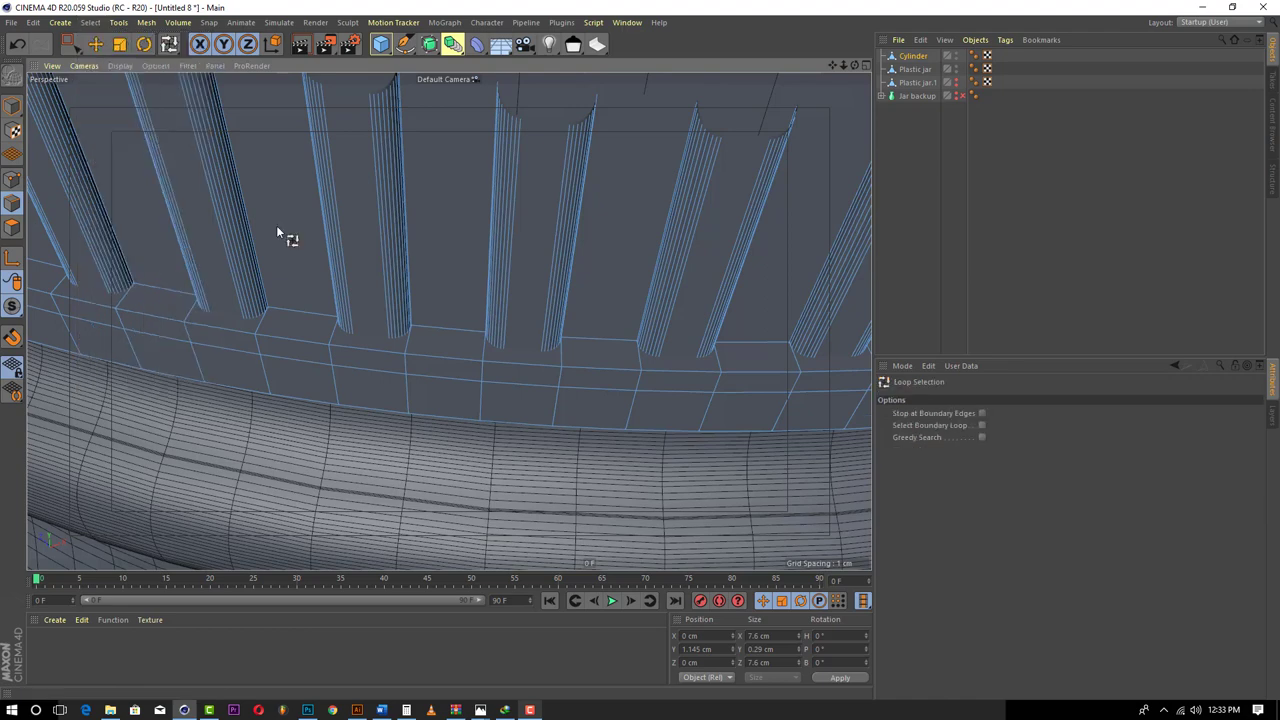
{"action": "left_click", "coordinate": [433, 360]}
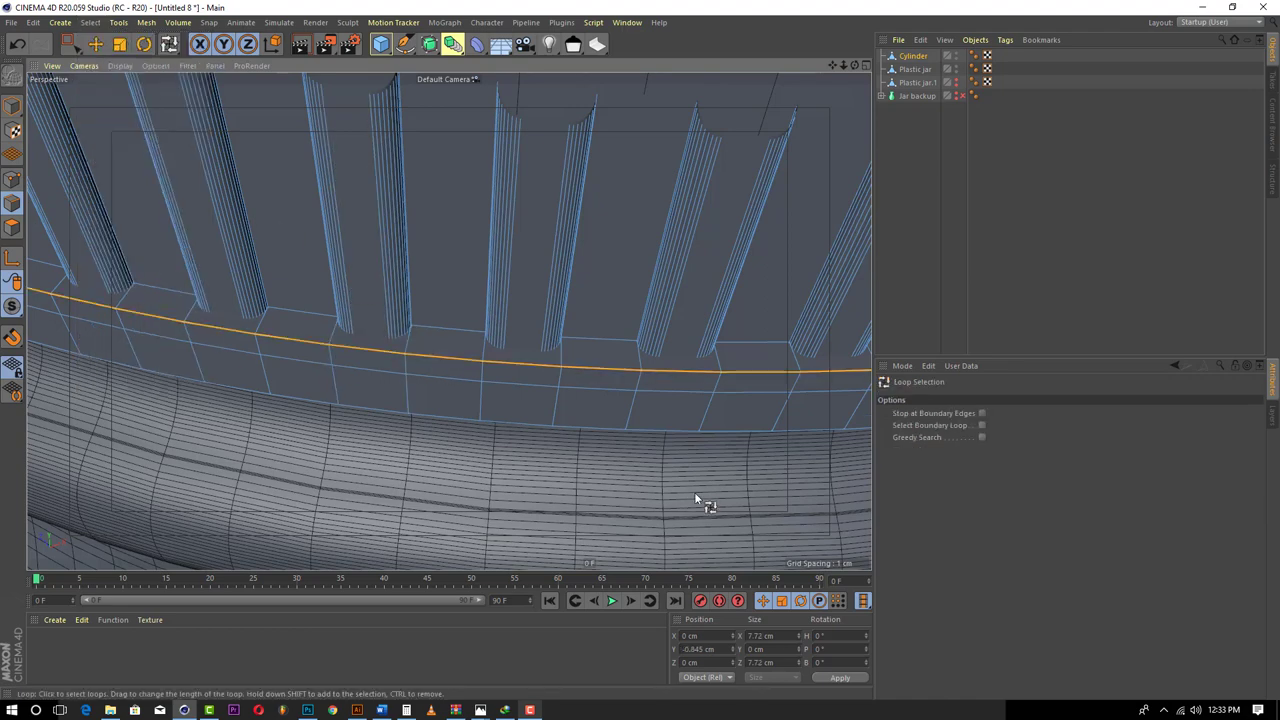
{"action": "right_click", "coordinate": [664, 424]}
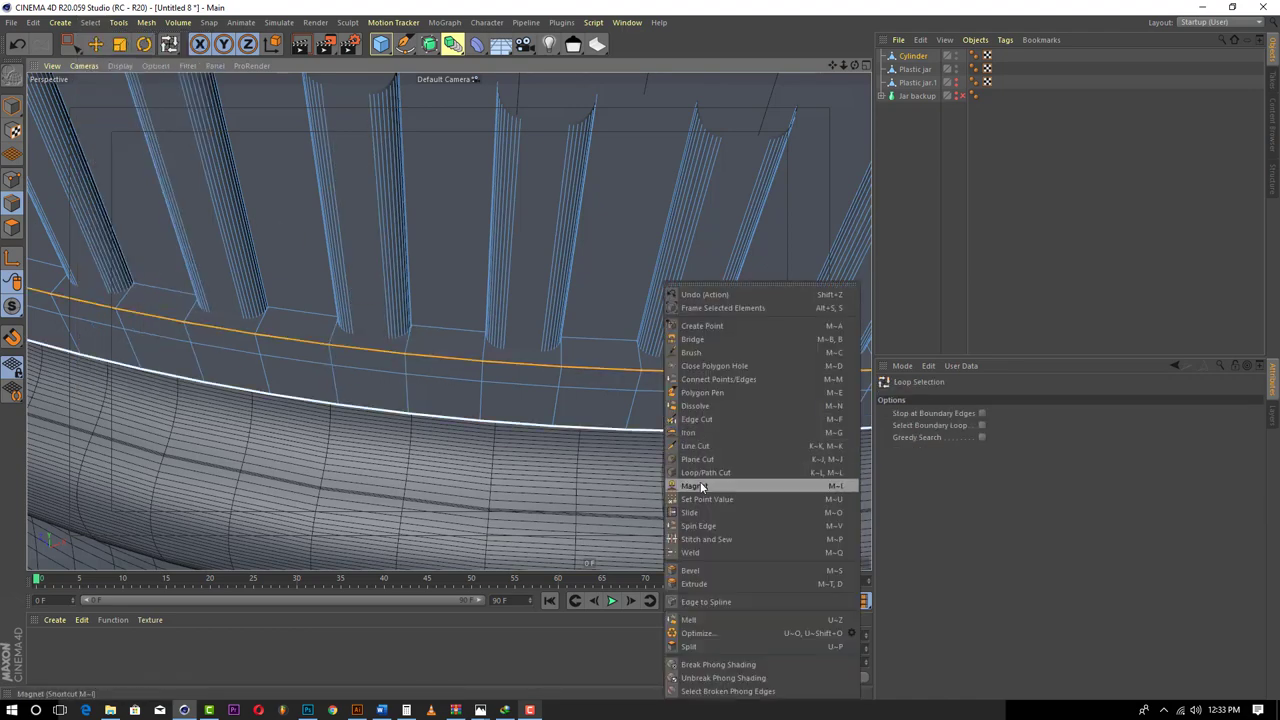
{"action": "left_click", "coordinate": [714, 576]}
{"action": "left_click_drag", "start_coordinate": [648, 485], "coordinate": [675, 486]}
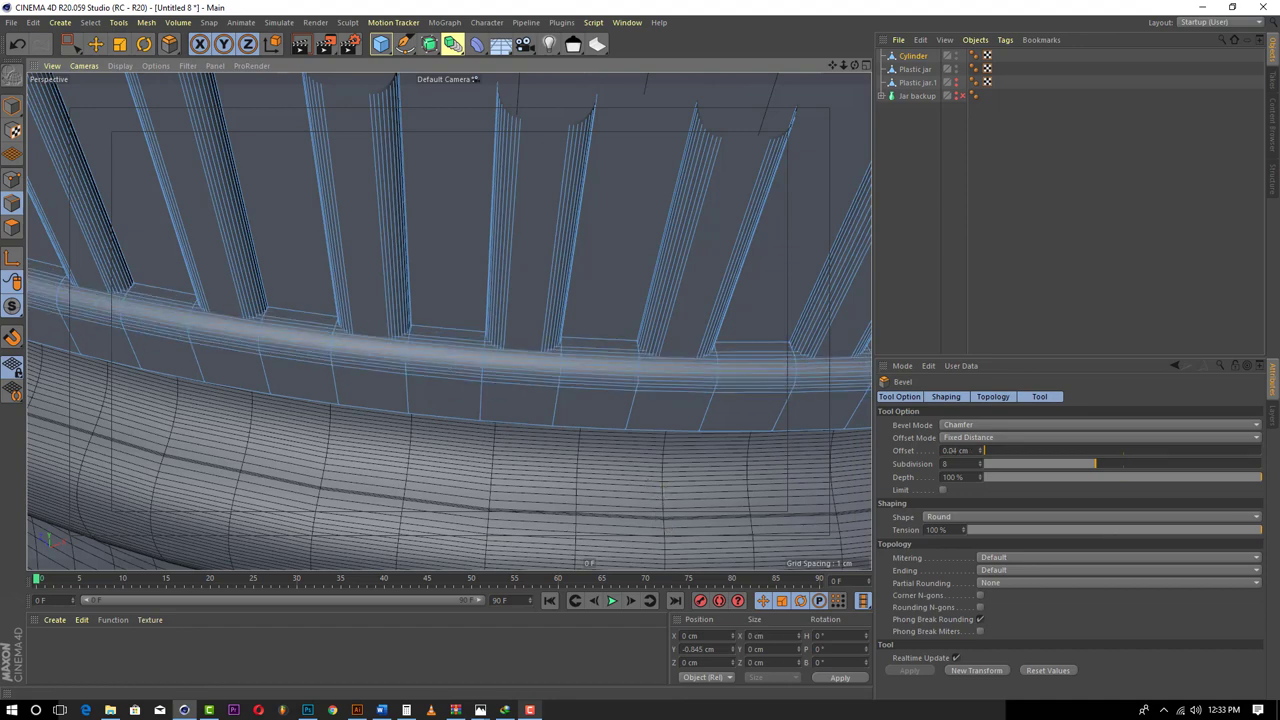
{"action": "scroll", "coordinate": [661, 368], "scroll_direction": "down", "scroll_amount": 3}
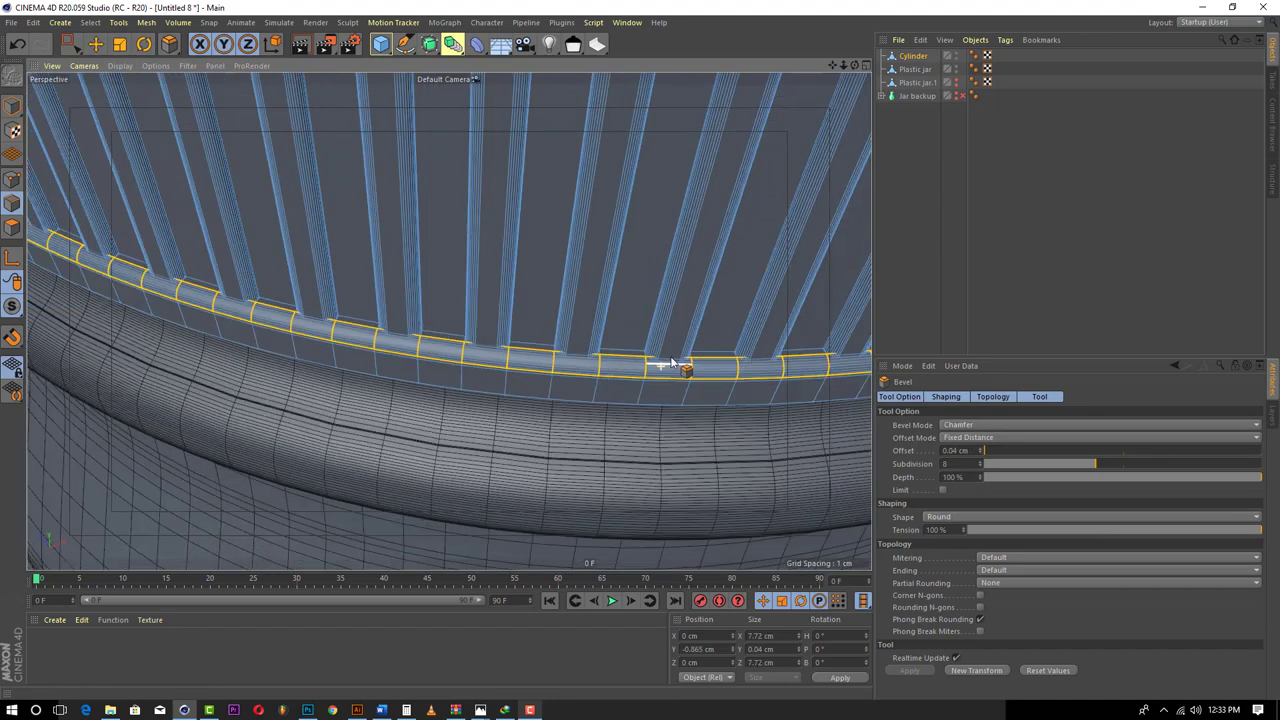
- Loop-select the cap's outer bottom edge and bevel it with a 0.03 cm offset and 8 subdivisions
{"action": "left_click_drag", "start_coordinate": [854, 65], "coordinate": [449, 320]}
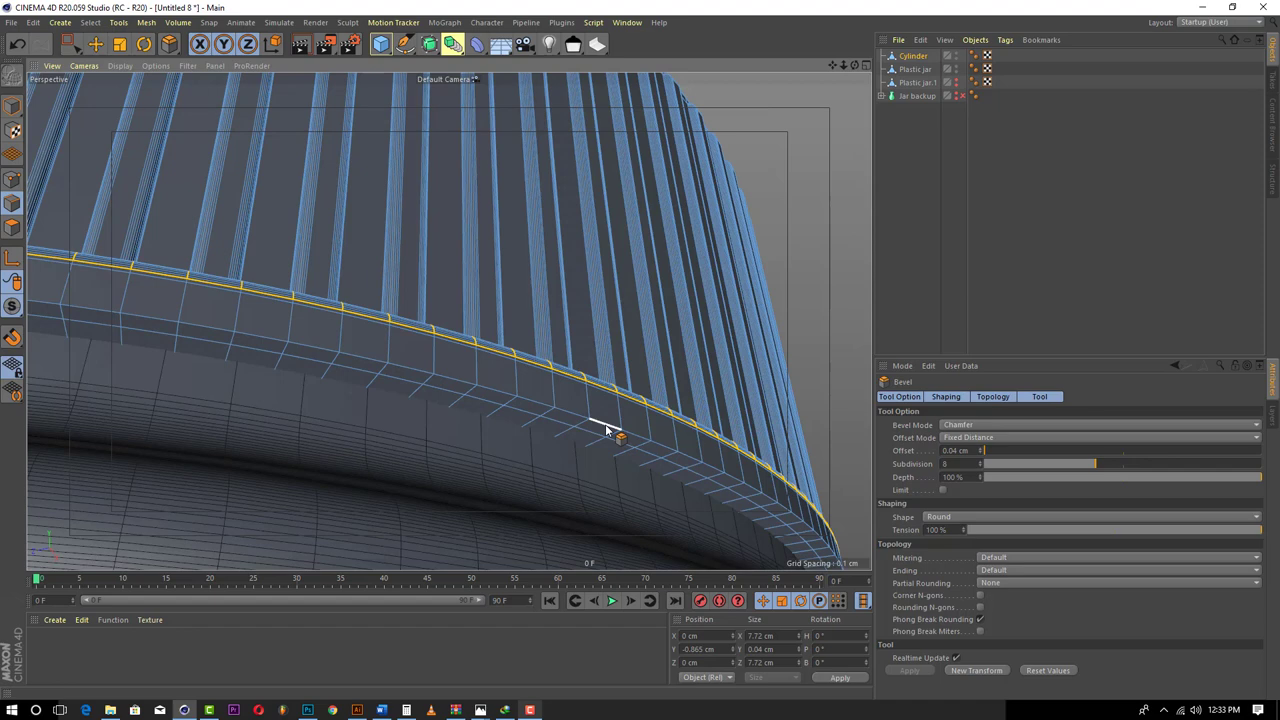
{"action": "left_click", "coordinate": [119, 22]}
{"action": "mouse_move", "coordinate": [92, 22]}
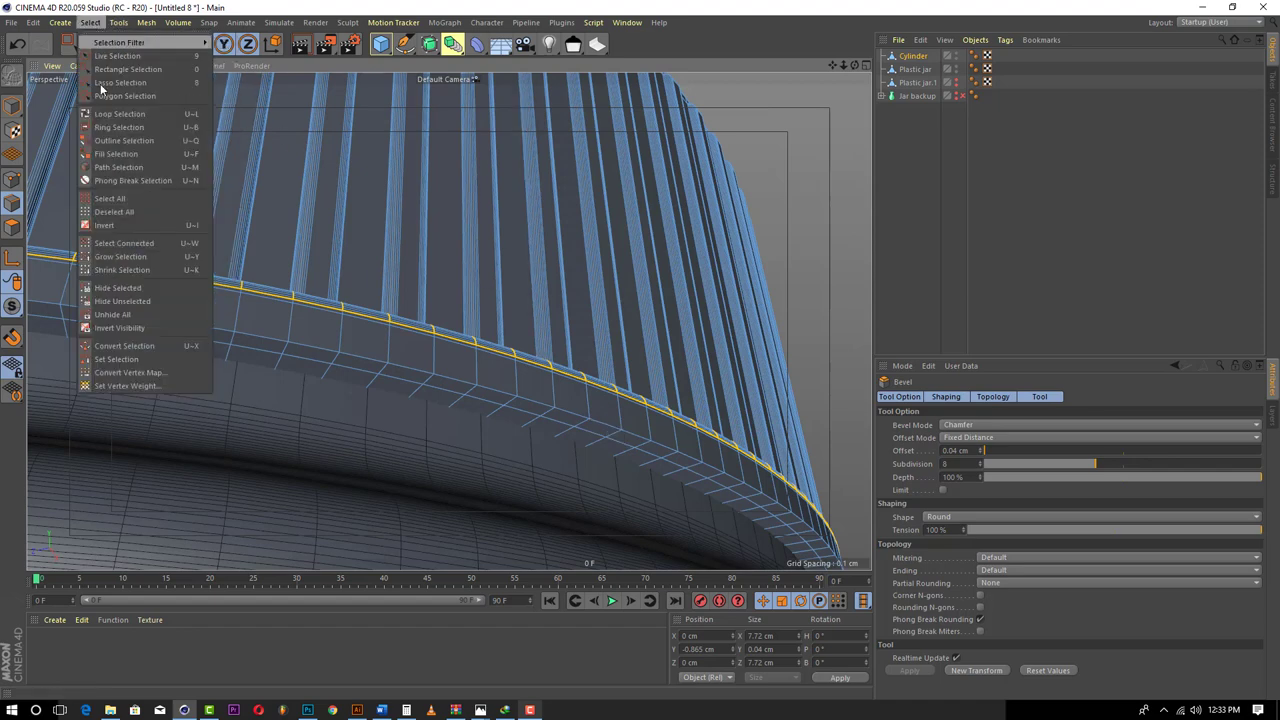
{"action": "left_click", "coordinate": [119, 114]}
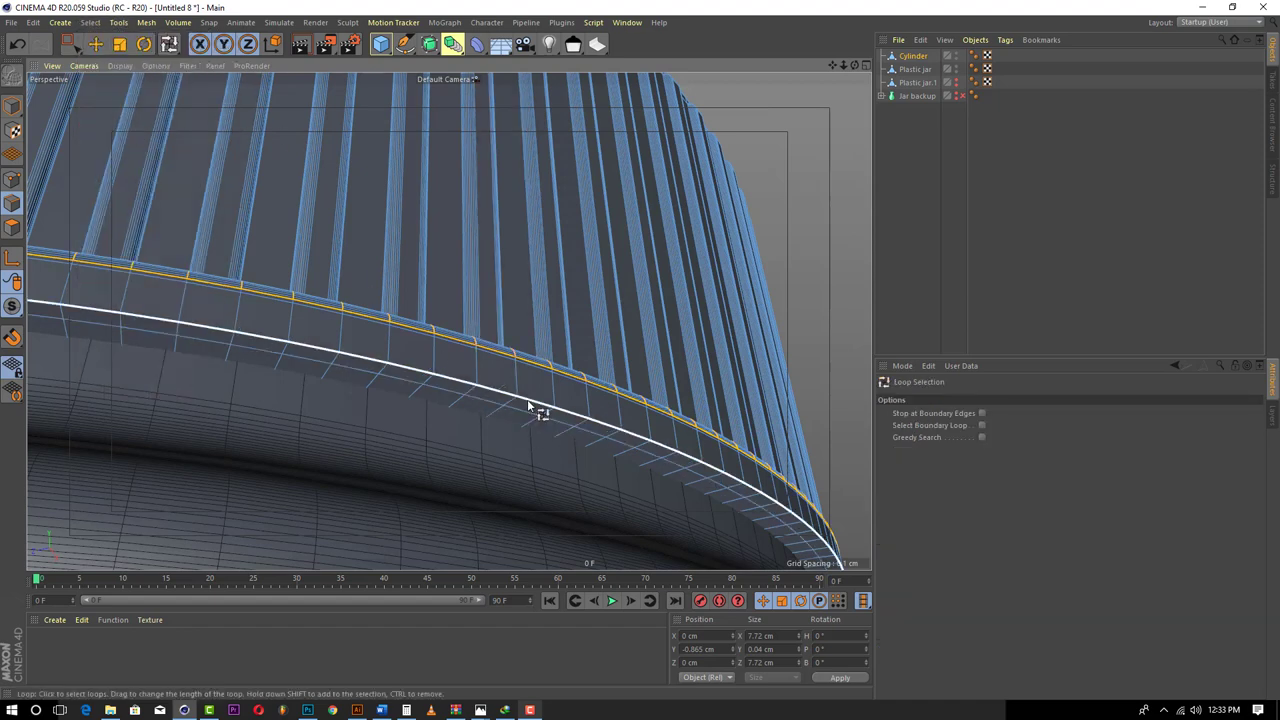
{"action": "left_click", "coordinate": [536, 403]}
{"action": "scroll", "coordinate": [541, 402], "scroll_direction": "up", "scroll_amount": 3}
{"action": "scroll", "coordinate": [553, 430], "scroll_direction": "down", "scroll_amount": 5}
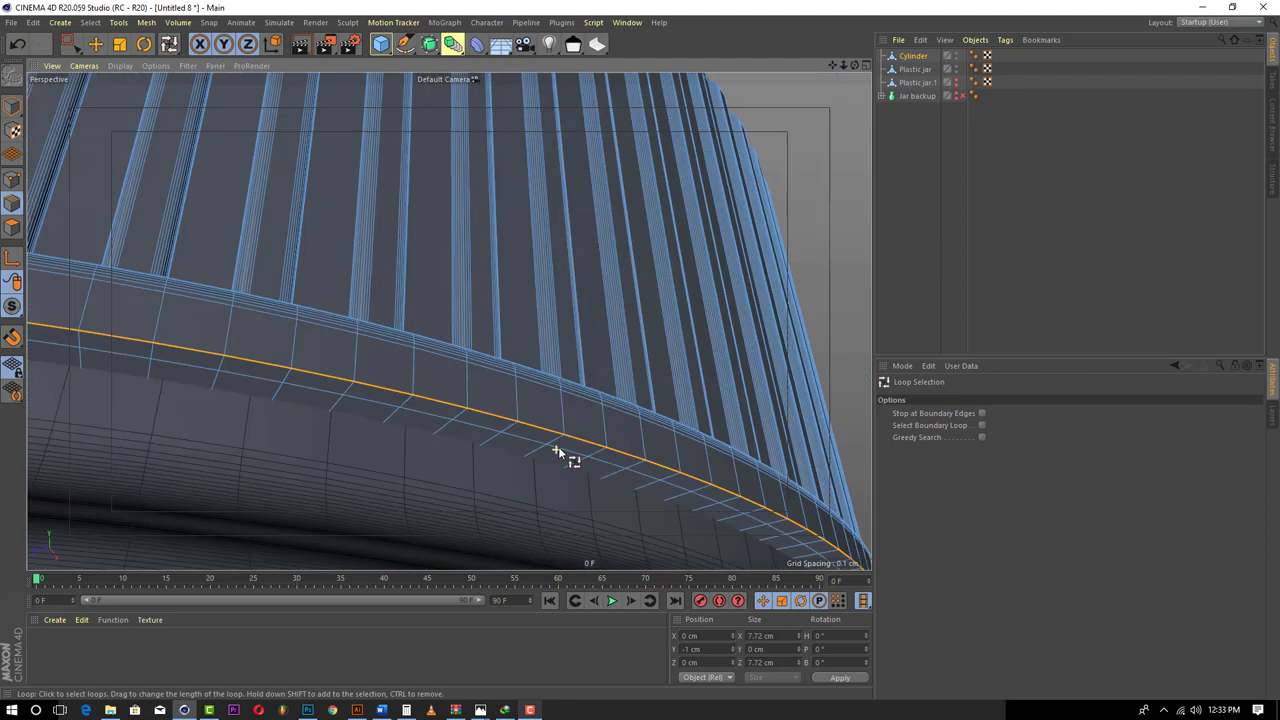
{"action": "left_click", "coordinate": [559, 447]}
{"action": "right_click", "coordinate": [559, 447]}
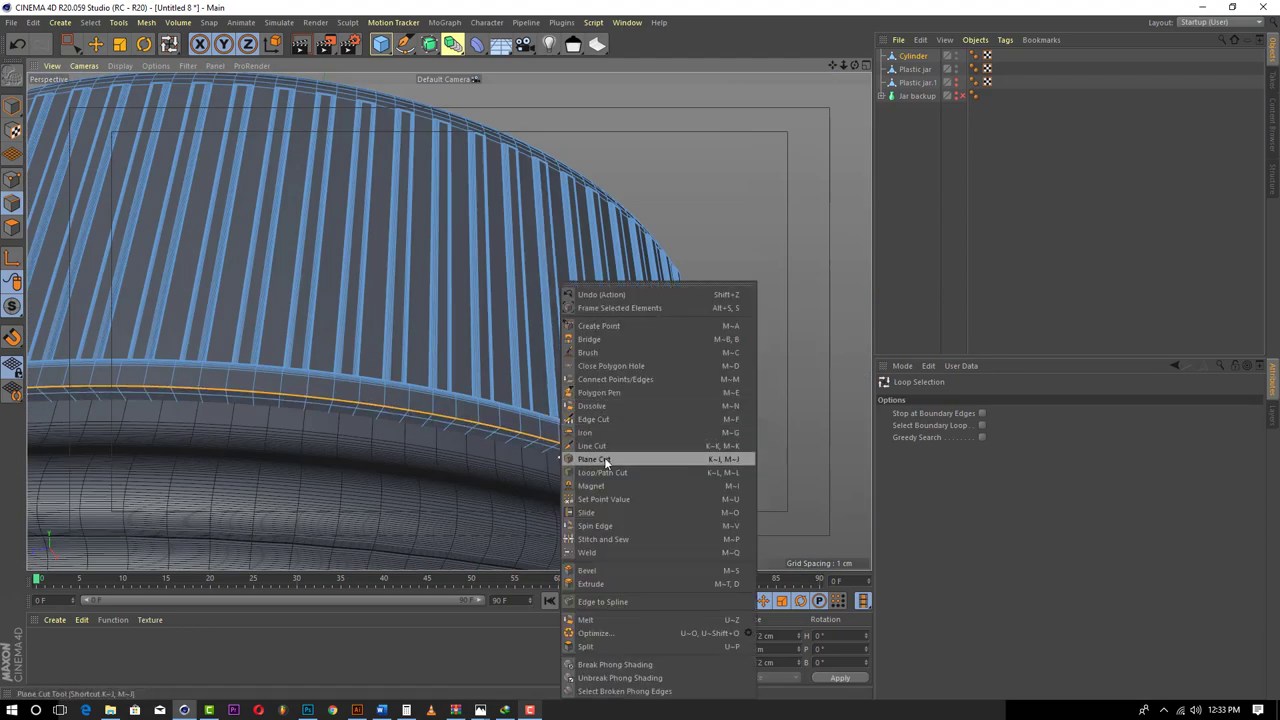
{"action": "left_click", "coordinate": [600, 570]}
{"action": "scroll", "coordinate": [603, 474], "scroll_direction": "up", "scroll_amount": 5}
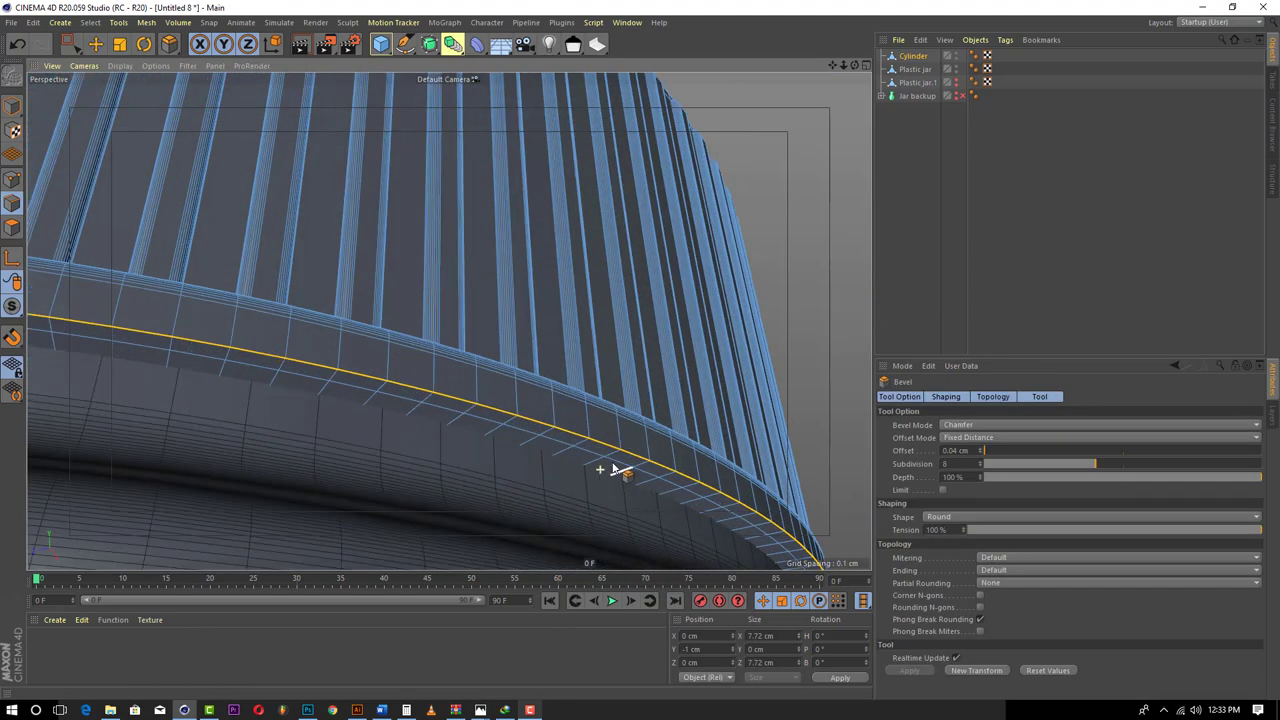
{"action": "mouse_move", "coordinate": [784, 325]}
{"action": "left_mouse_down"}
{"action": "mouse_move", "coordinate": [800, 325]}
{"action": "mouse_move", "coordinate": [780, 325]}
{"action": "left_mouse_up"}
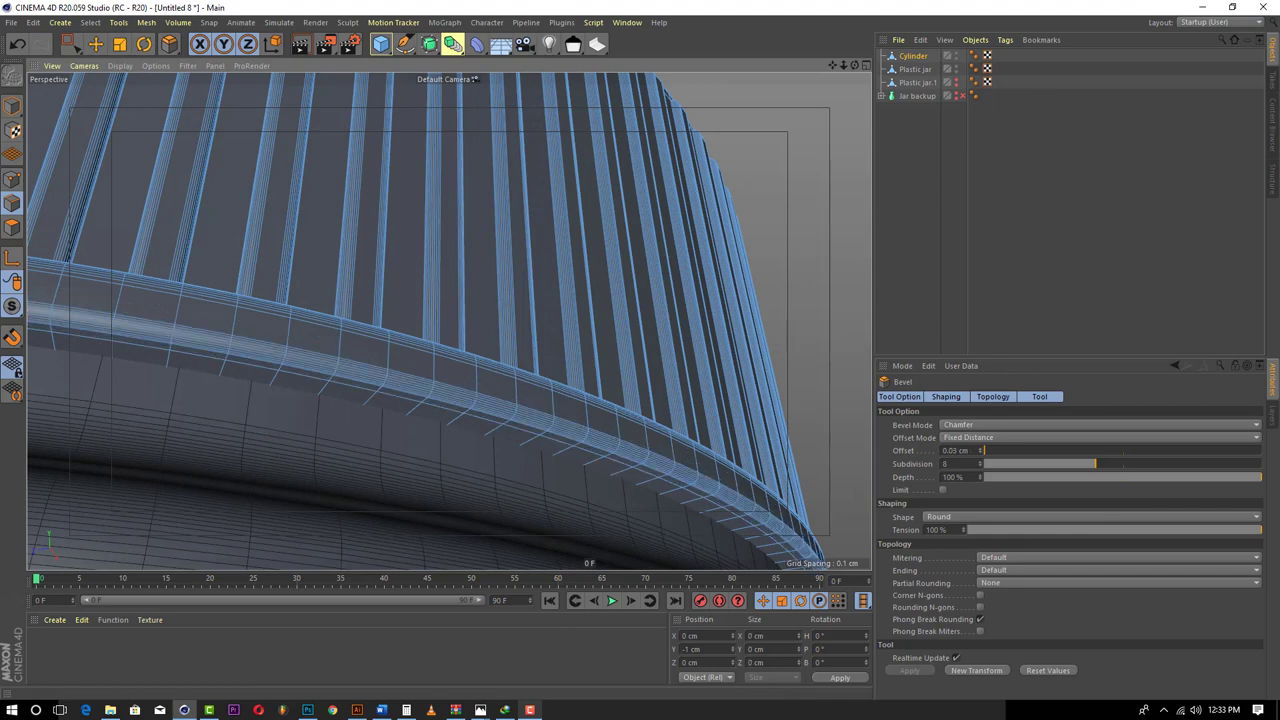
{"action": "scroll", "coordinate": [699, 449], "scroll_direction": "down", "scroll_amount": 4}
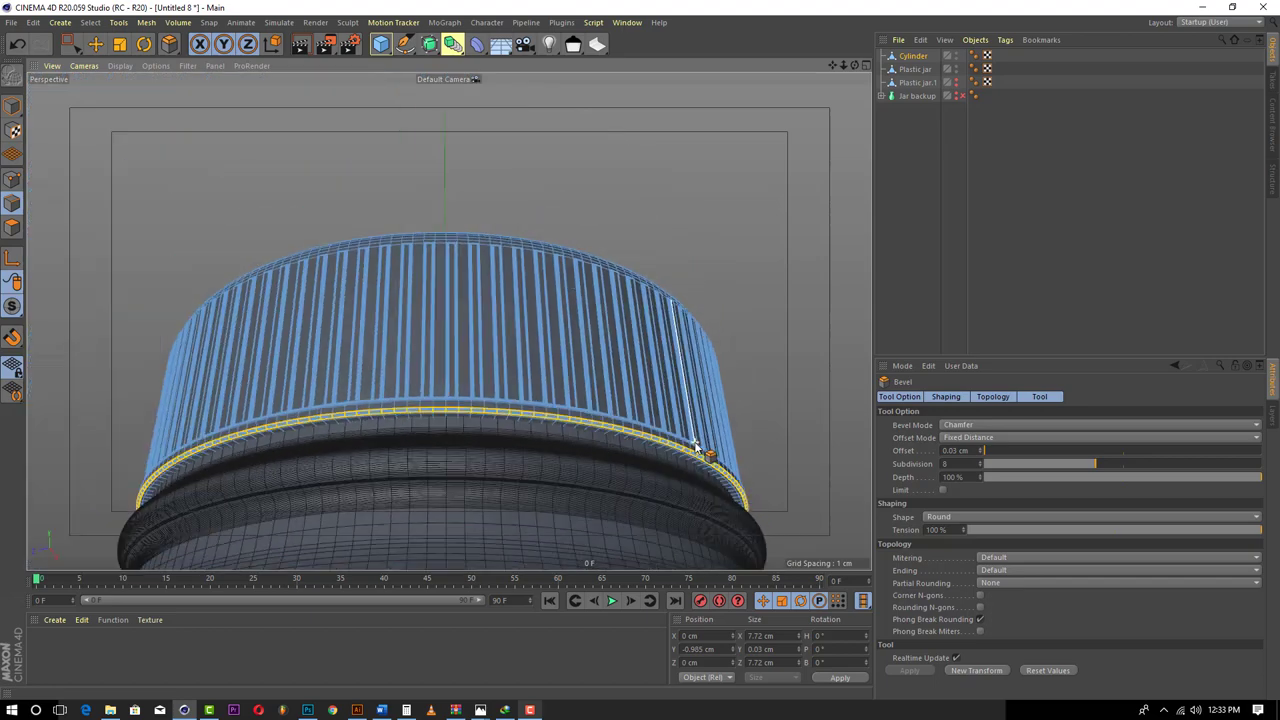
- Deselect the cap and switch the perspective view to smooth shading without mesh lines to inspect the whole jar
{"action": "left_click_drag", "start_coordinate": [857, 66], "coordinate": [730, 128]}
{"action": "left_click", "coordinate": [917, 170]}
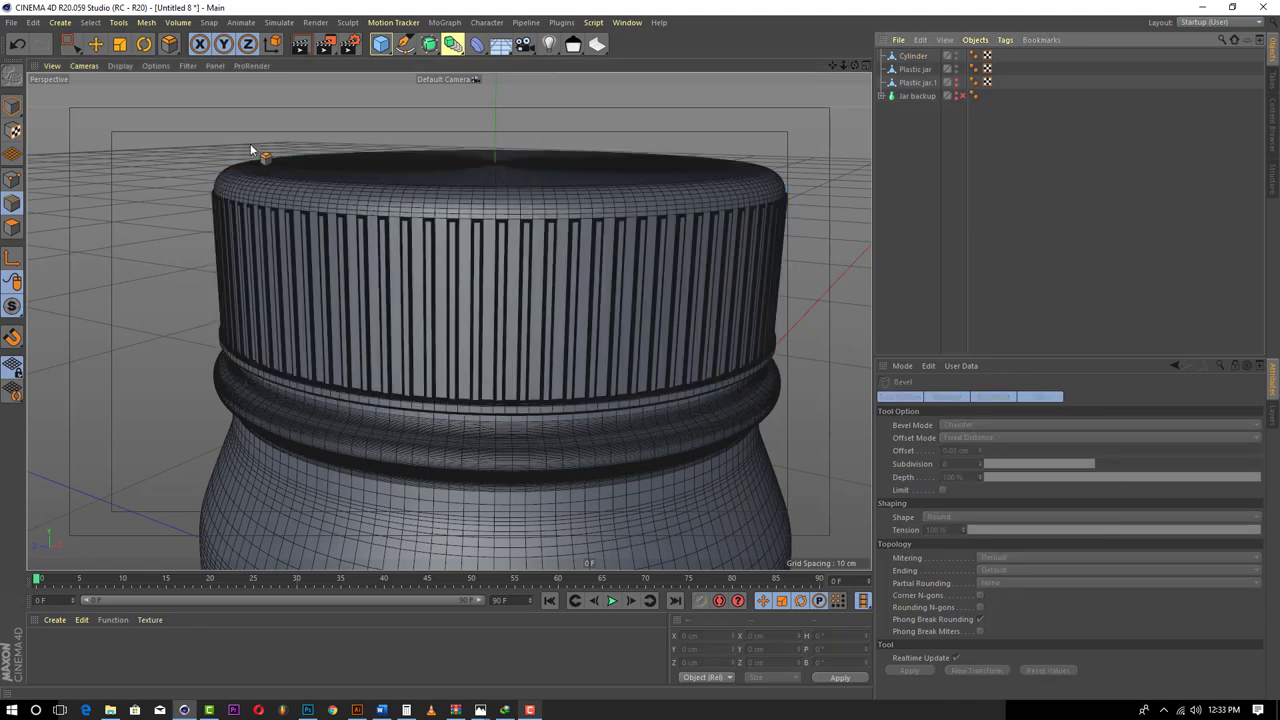
{"action": "left_click", "coordinate": [120, 65]}
{"action": "left_click", "coordinate": [135, 86]}
{"action": "scroll", "coordinate": [567, 290], "scroll_direction": "down", "scroll_amount": 5}
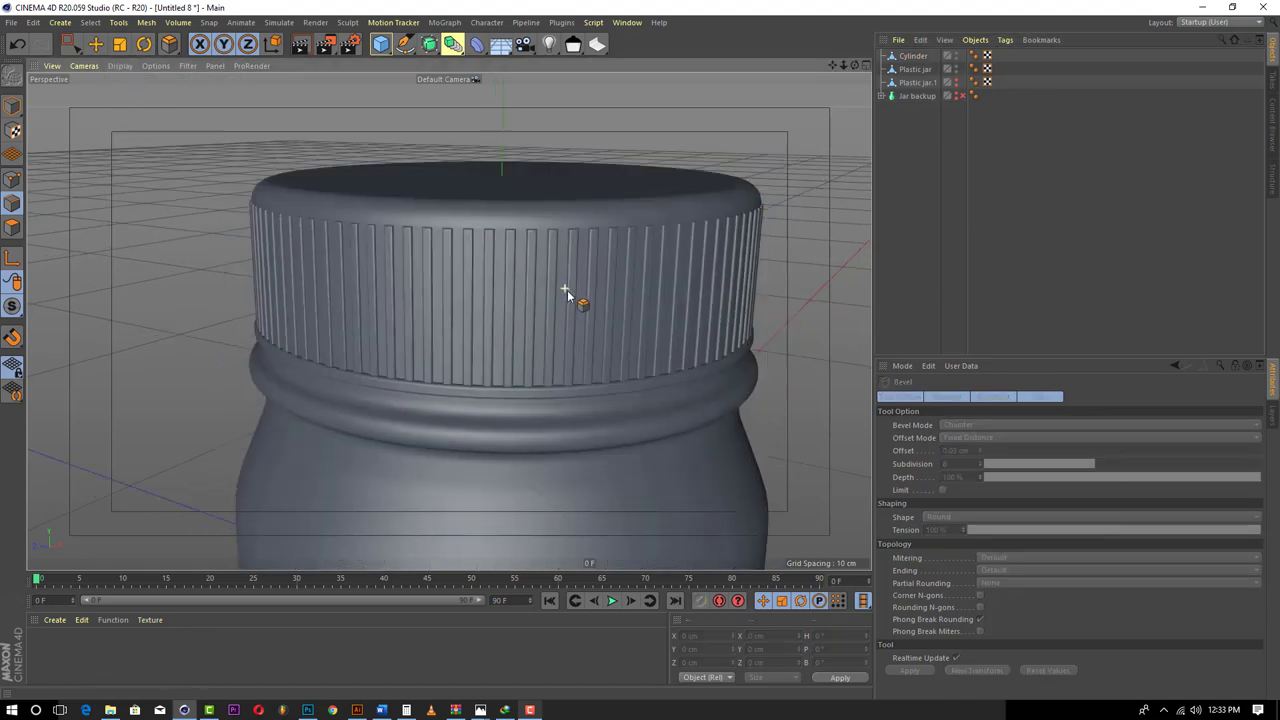
{"action": "scroll", "coordinate": [568, 293], "scroll_direction": "down", "scroll_amount": 1}
{"action": "left_click_drag", "start_coordinate": [854, 65], "coordinate": [764, 0]}
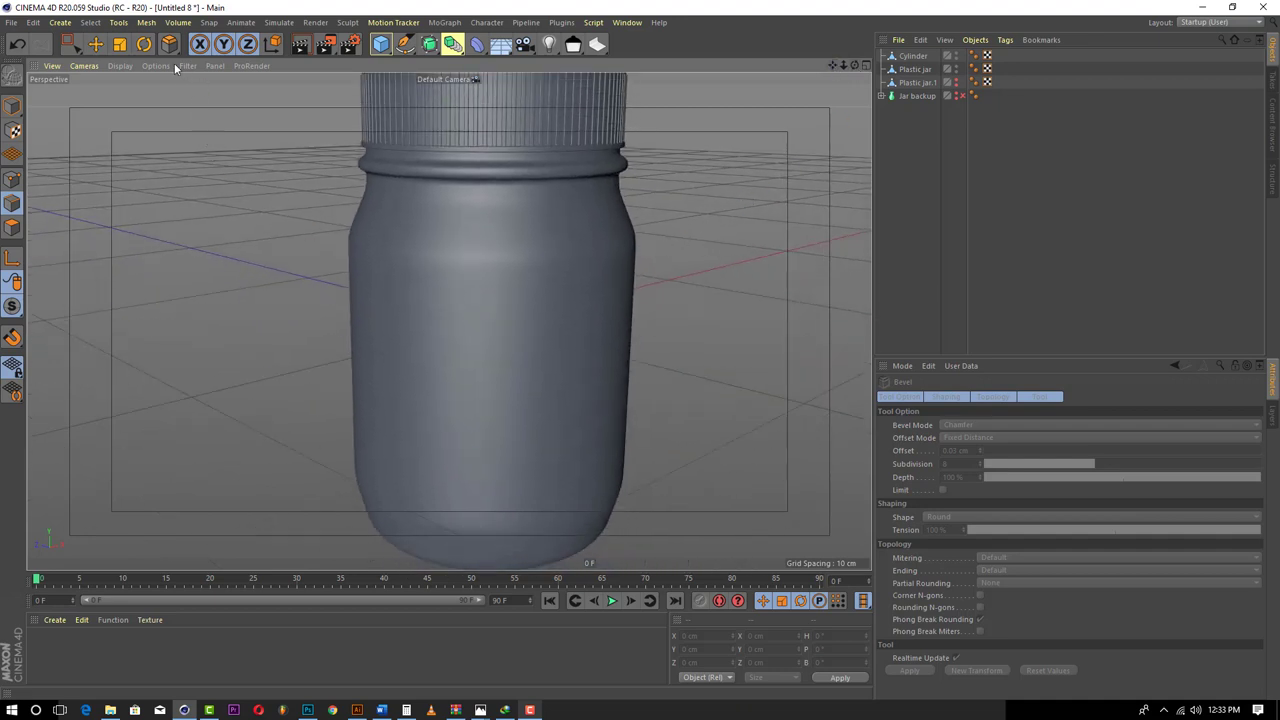
- Loop-select the horizontal edge around the middle of the Plastic jar body and move it down to Y -3.916 cm
{"action": "left_click", "coordinate": [95, 44]}
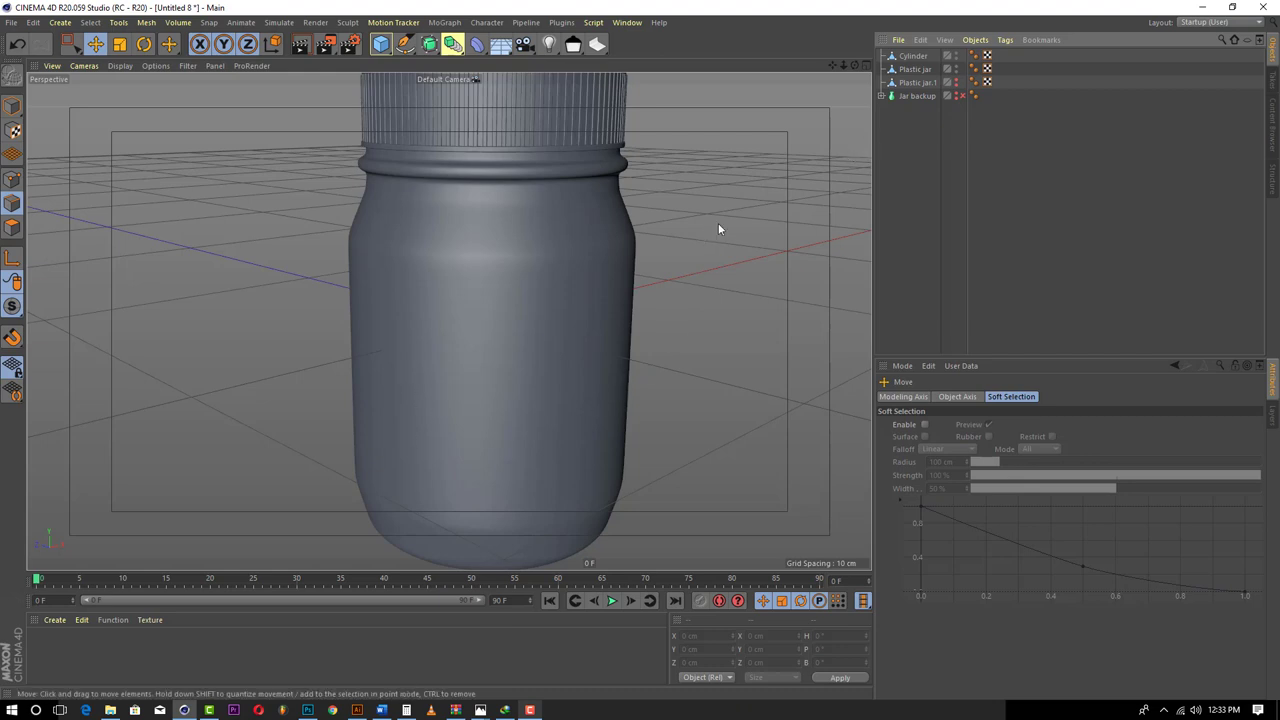
{"action": "mouse_move", "coordinate": [855, 65]}
{"action": "left_mouse_down"}
{"action": "mouse_move", "coordinate": [855, 20]}
{"action": "mouse_move", "coordinate": [855, 42]}
{"action": "left_mouse_up"}
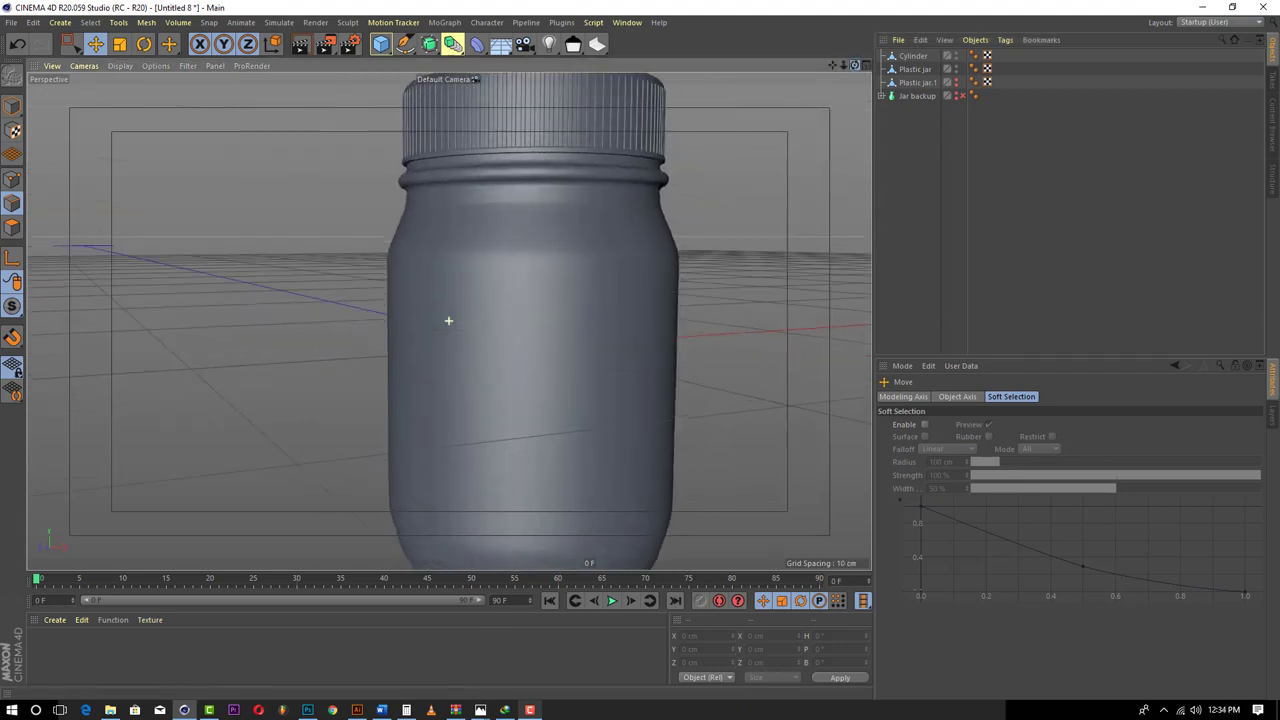
{"action": "left_click_drag", "start_coordinate": [448, 320], "coordinate": [829, 106], "text": "alt"}
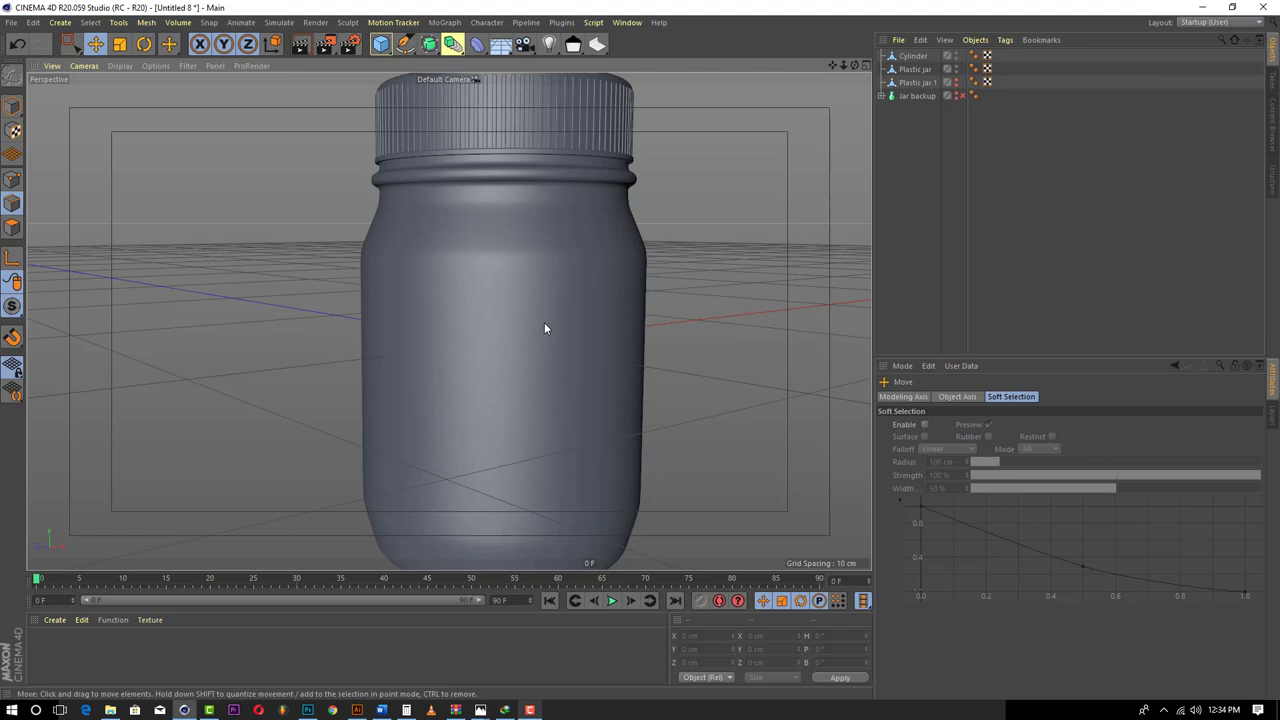
{"action": "left_click", "coordinate": [914, 70]}
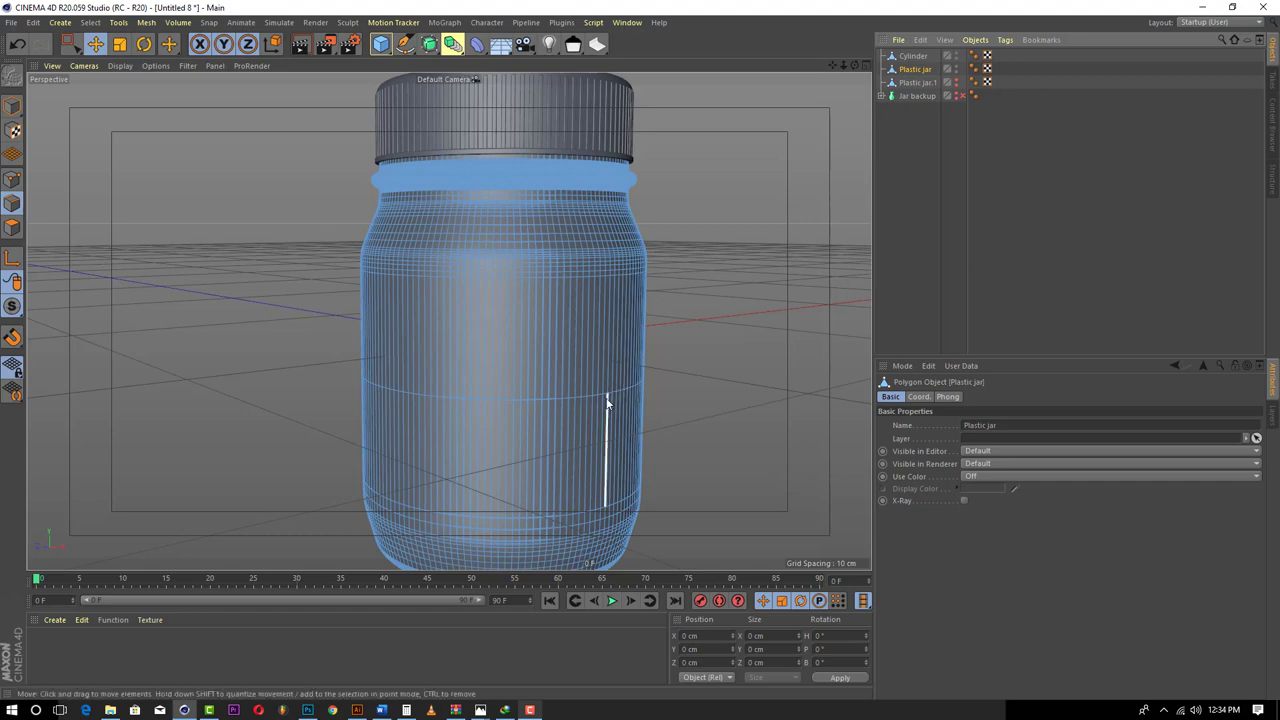
{"action": "scroll", "coordinate": [604, 406], "scroll_direction": "down", "scroll_amount": 2}
{"action": "scroll", "coordinate": [606, 410], "scroll_direction": "up", "scroll_amount": 5}
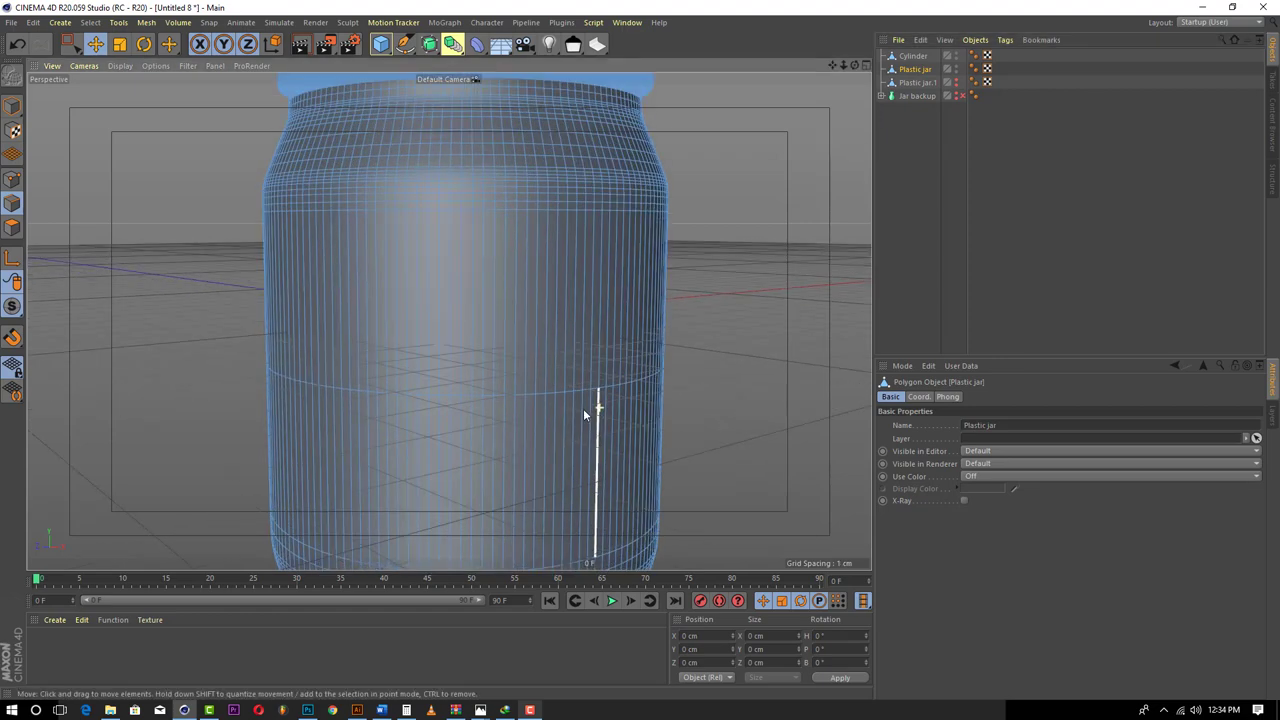
{"action": "left_click", "coordinate": [90, 22]}
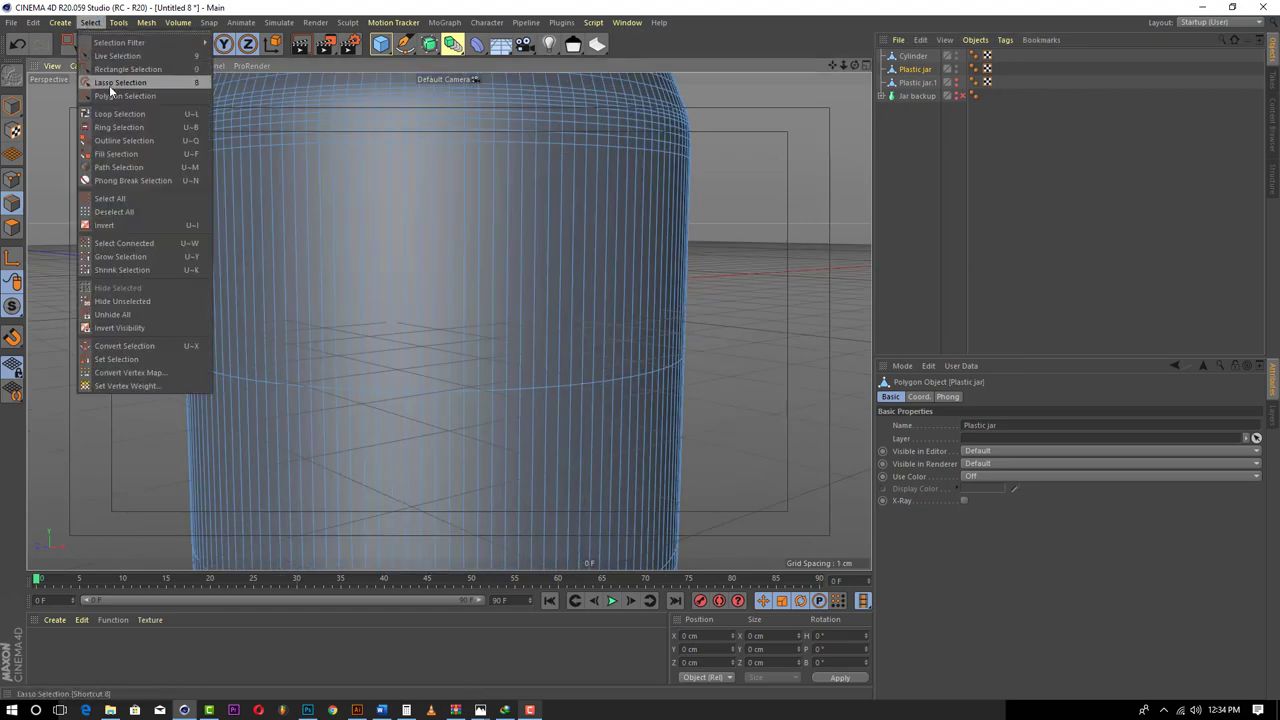
{"action": "left_click", "coordinate": [122, 114]}
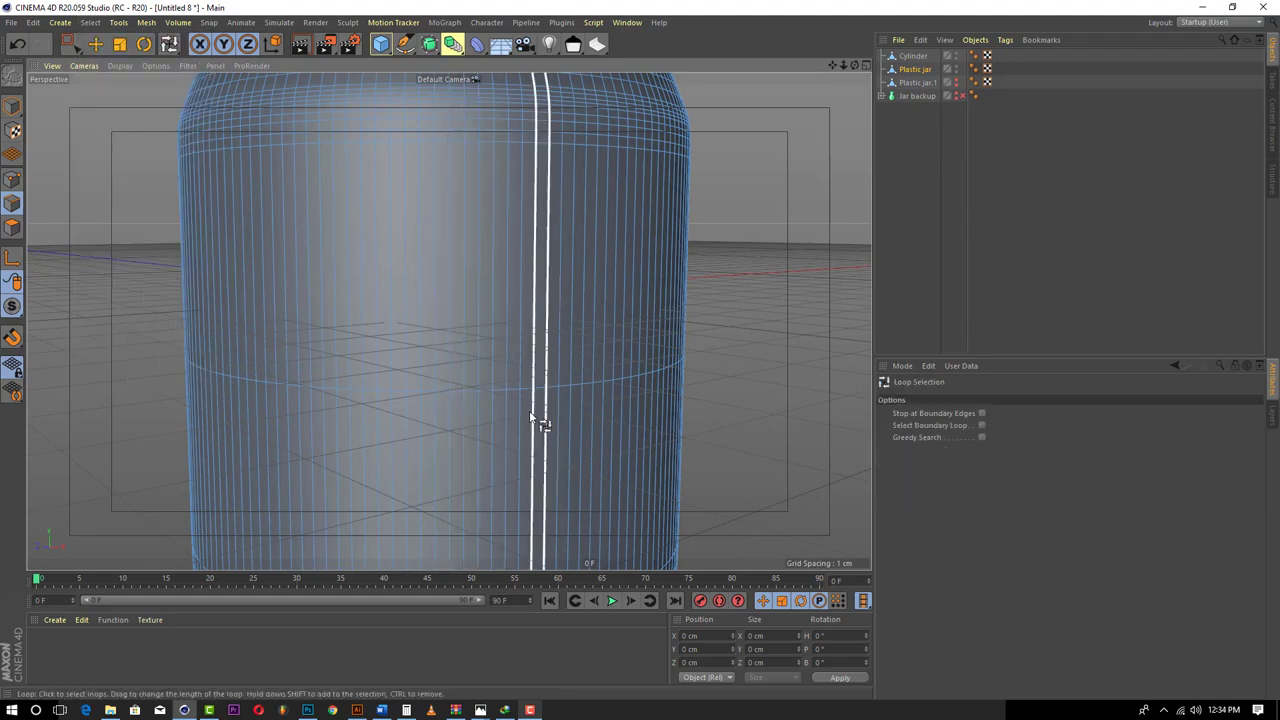
{"action": "left_click", "coordinate": [541, 392]}
{"action": "scroll", "coordinate": [567, 453], "scroll_direction": "down", "scroll_amount": 5}
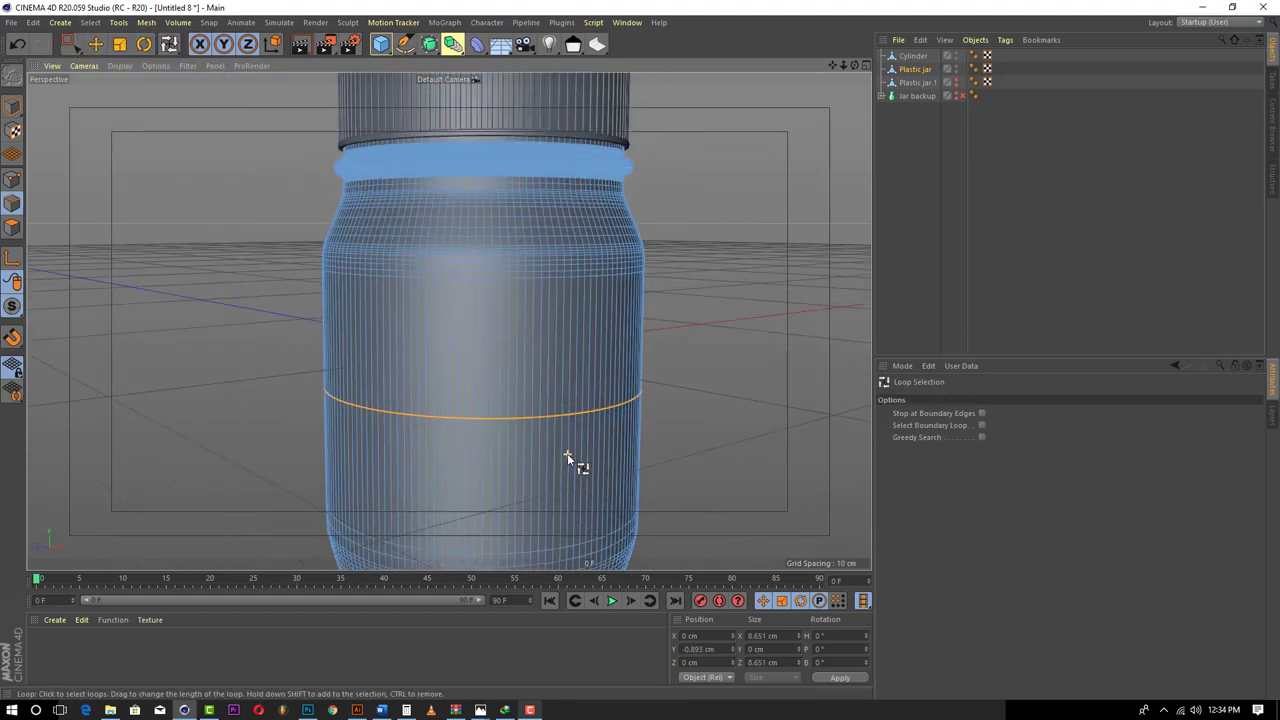
{"action": "left_click", "coordinate": [95, 44]}
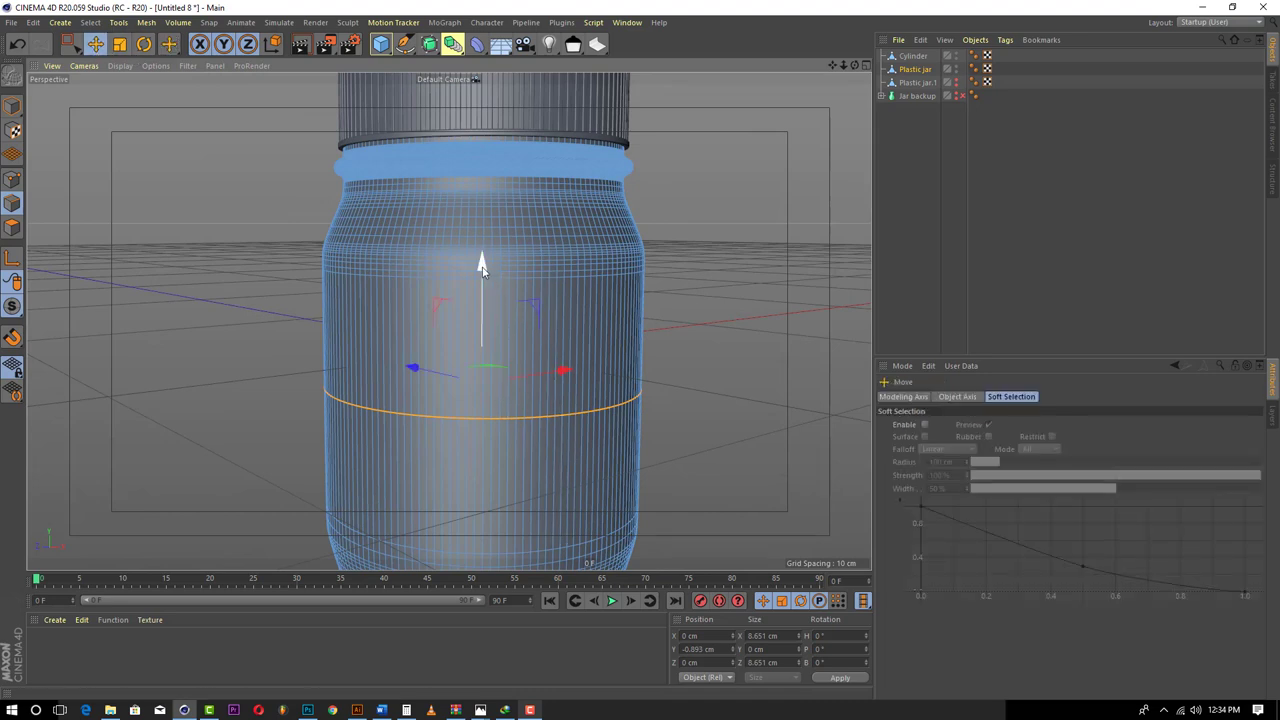
{"action": "left_click_drag", "start_coordinate": [481, 265], "coordinate": [483, 372]}
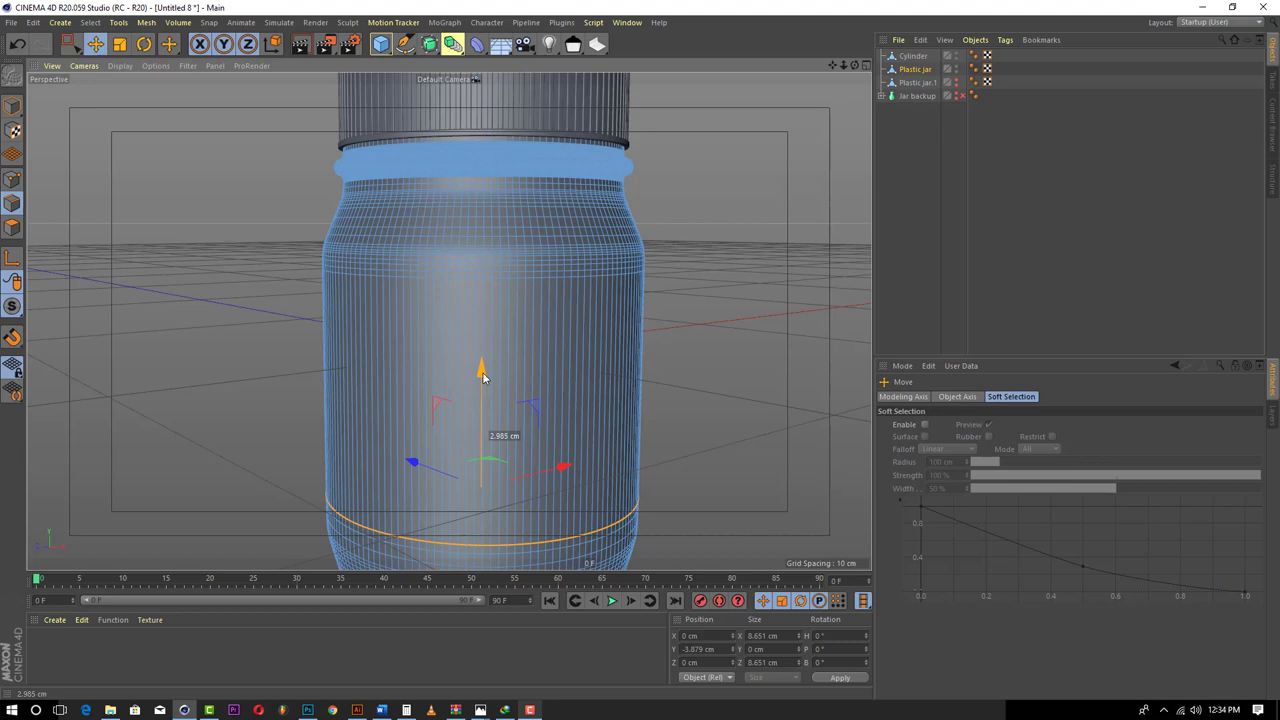
{"action": "left_click_drag", "start_coordinate": [485, 376], "coordinate": [489, 377]}
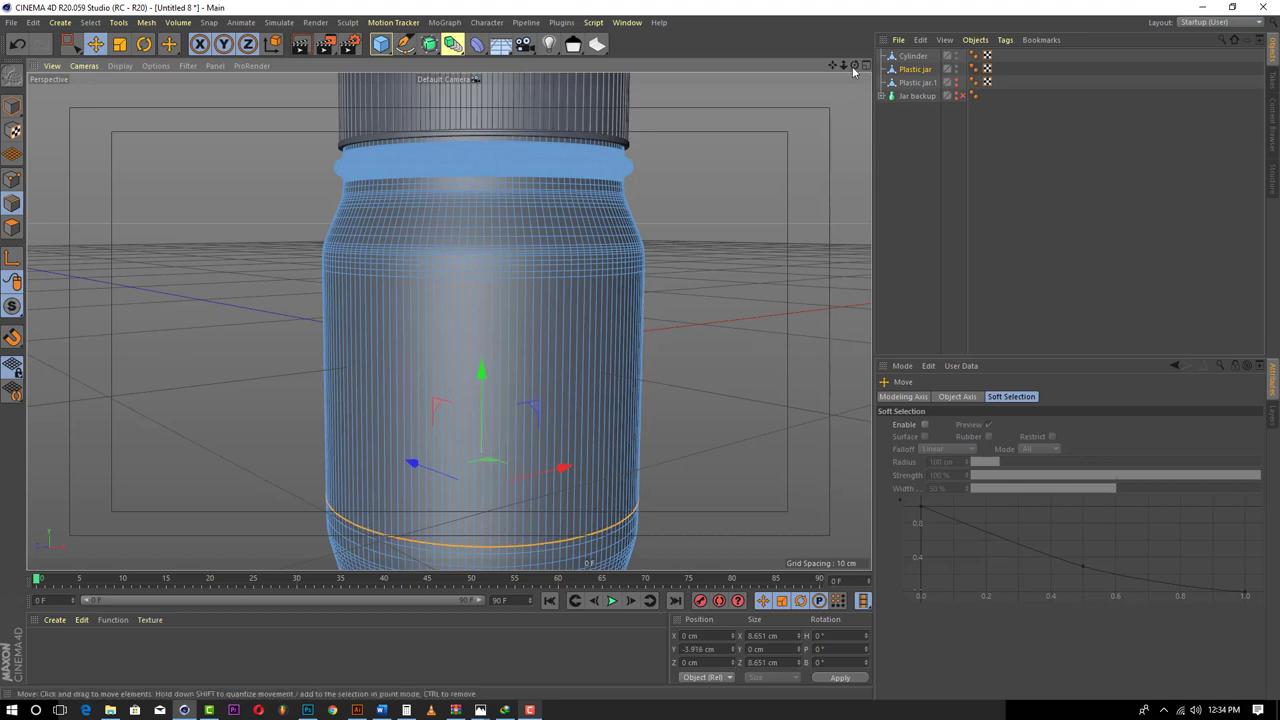
- Check the label area on the mayonnaise jar reference image in Photos, and switch the jar model to polygon mode
{"action": "left_click_drag", "start_coordinate": [832, 65], "coordinate": [837, 1]}
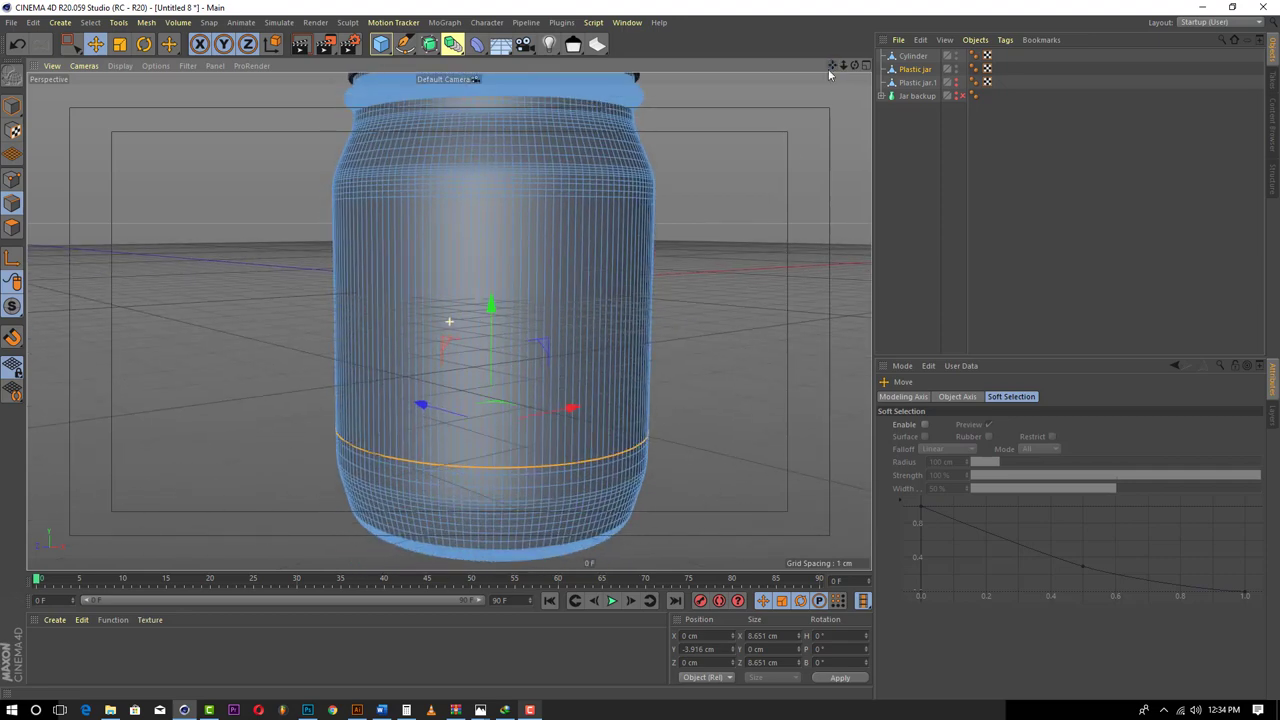
{"action": "scroll", "coordinate": [555, 425], "scroll_direction": "up", "scroll_amount": 1}
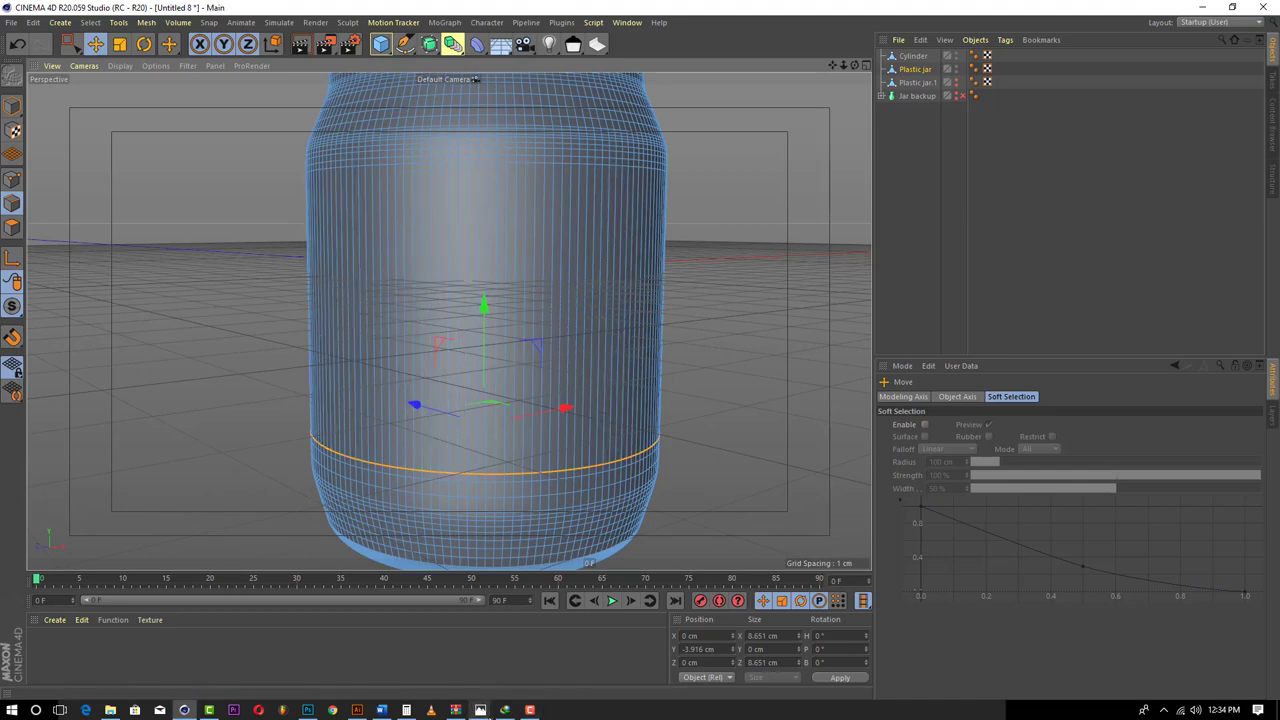
{"action": "mouse_move", "coordinate": [481, 709]}
{"action": "left_click", "coordinate": [443, 671]}
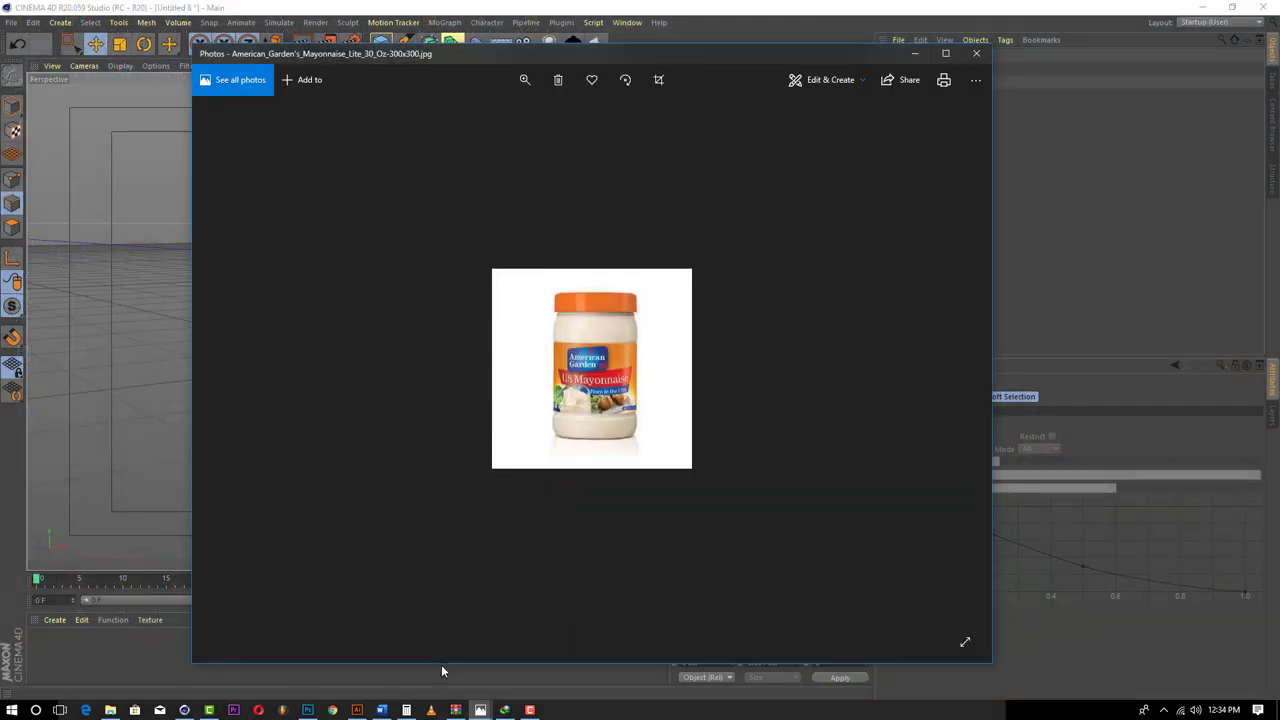
{"action": "left_click", "coordinate": [916, 55]}
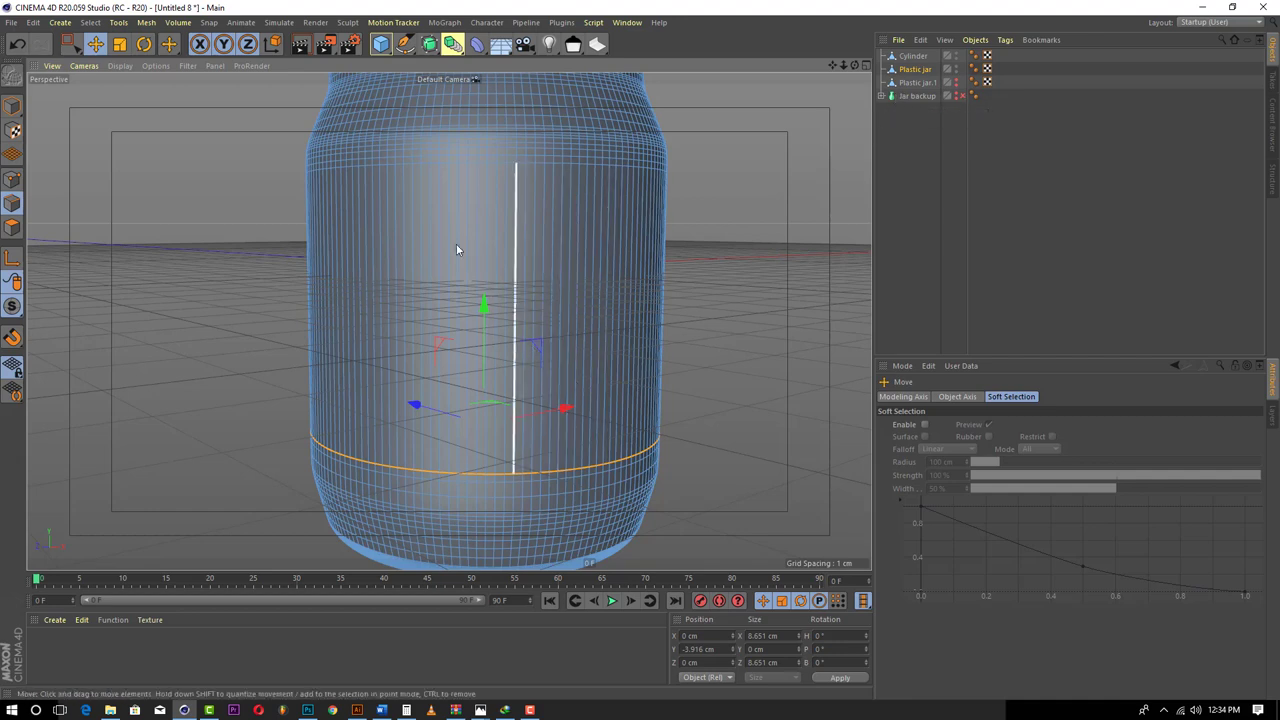
{"action": "left_click", "coordinate": [13, 229]}
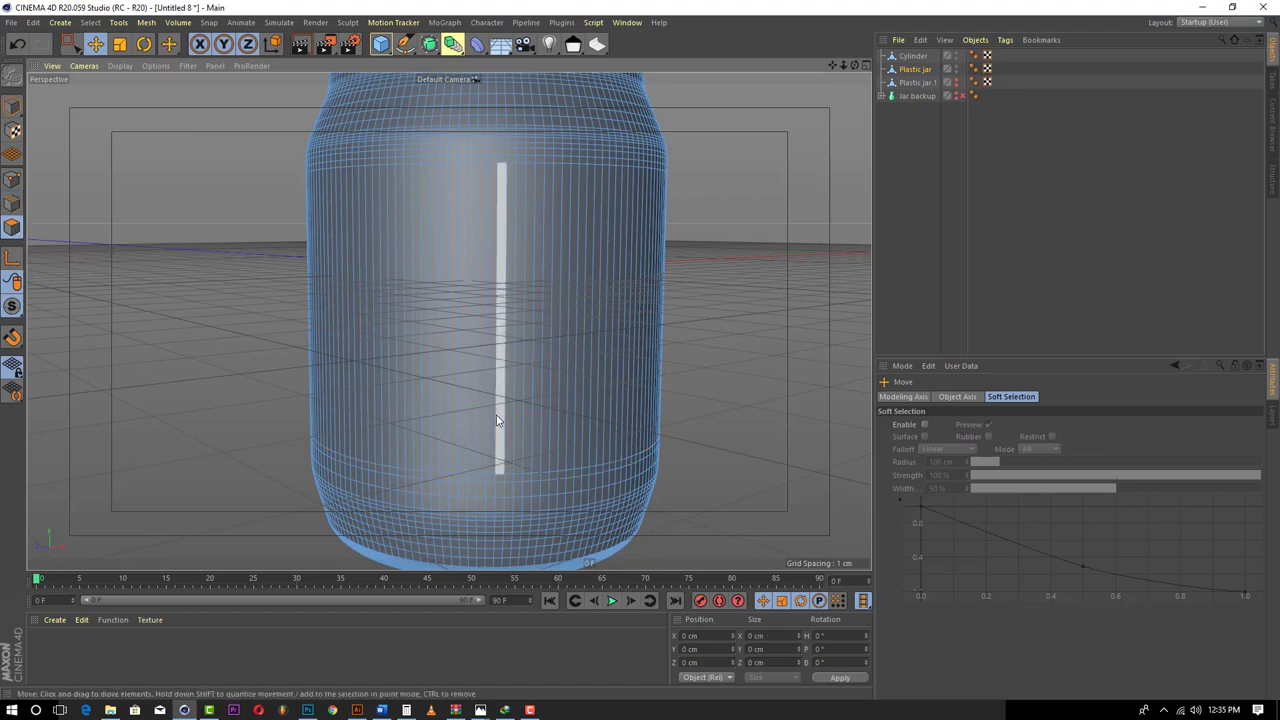
{"action": "left_click_drag", "start_coordinate": [497, 415], "coordinate": [469, 416]}
{"action": "key", "text": "ctrl+z"}
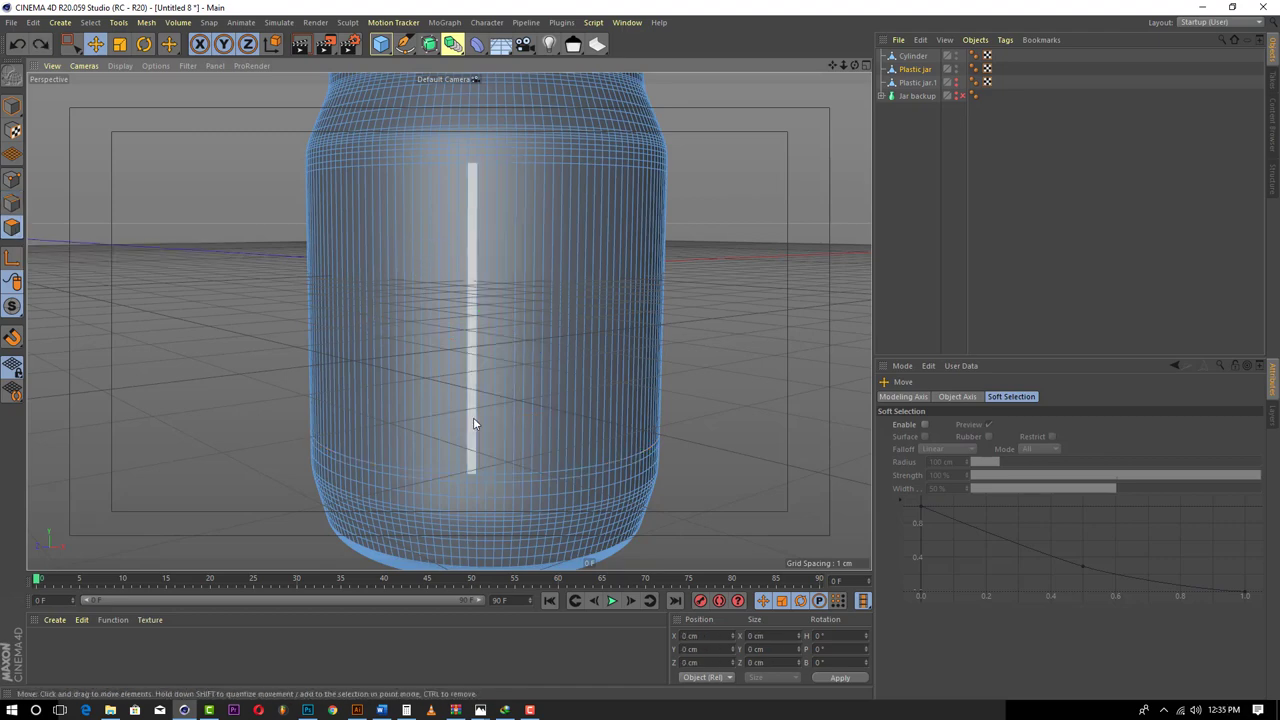
{"action": "left_click", "coordinate": [542, 396]}
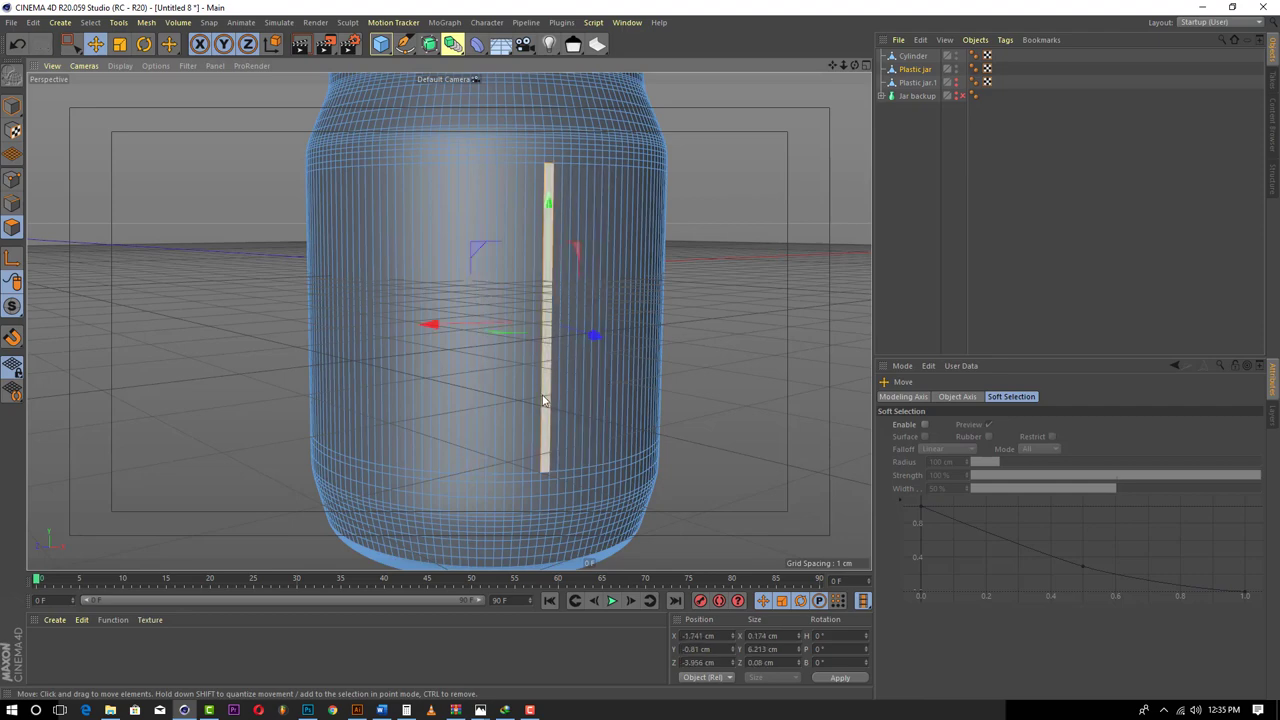
{"action": "left_click_drag", "start_coordinate": [801, 283], "coordinate": [368, 297]}
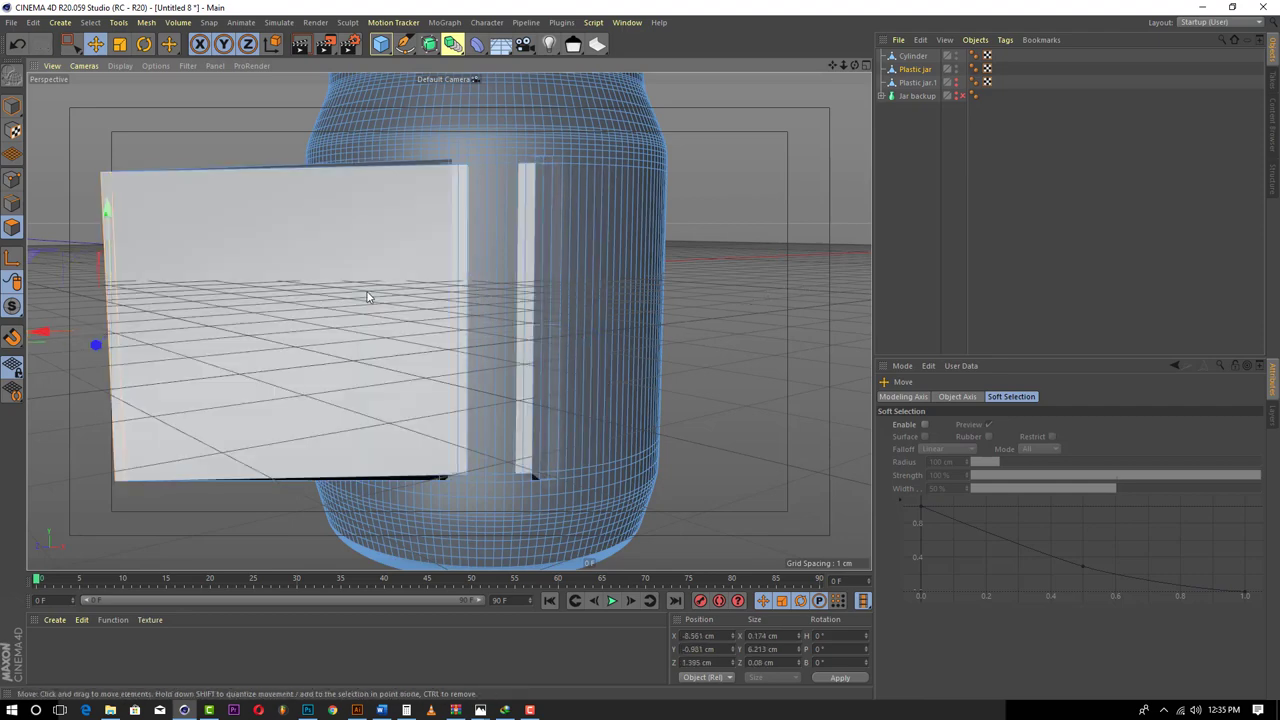
{"action": "key", "text": "ctrl+z"}
{"action": "left_click", "coordinate": [715, 213]}
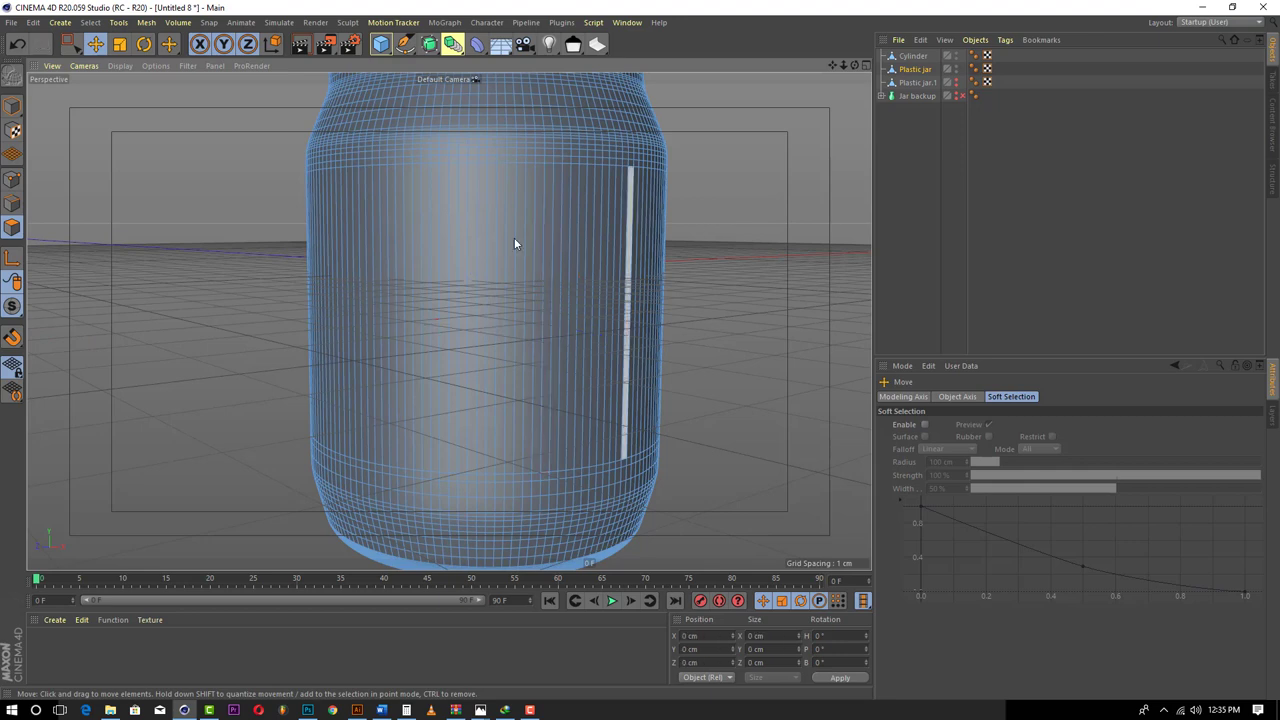
- Try to select the tall band of body polygons on Plastic jar with Rectangle Selection in the perspective view
{"action": "left_click_drag", "start_coordinate": [75, 48], "coordinate": [130, 88]}
{"action": "left_click_drag", "start_coordinate": [246, 268], "coordinate": [842, 314]}
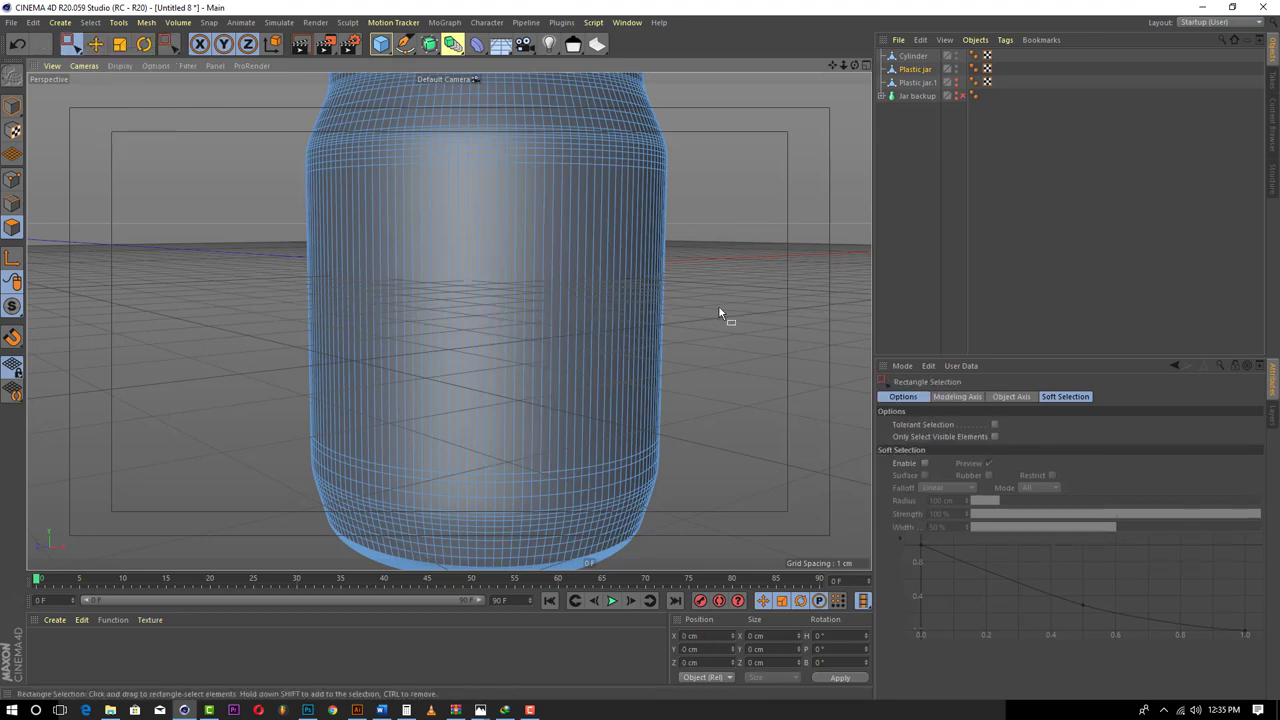
{"action": "left_click", "coordinate": [911, 71]}
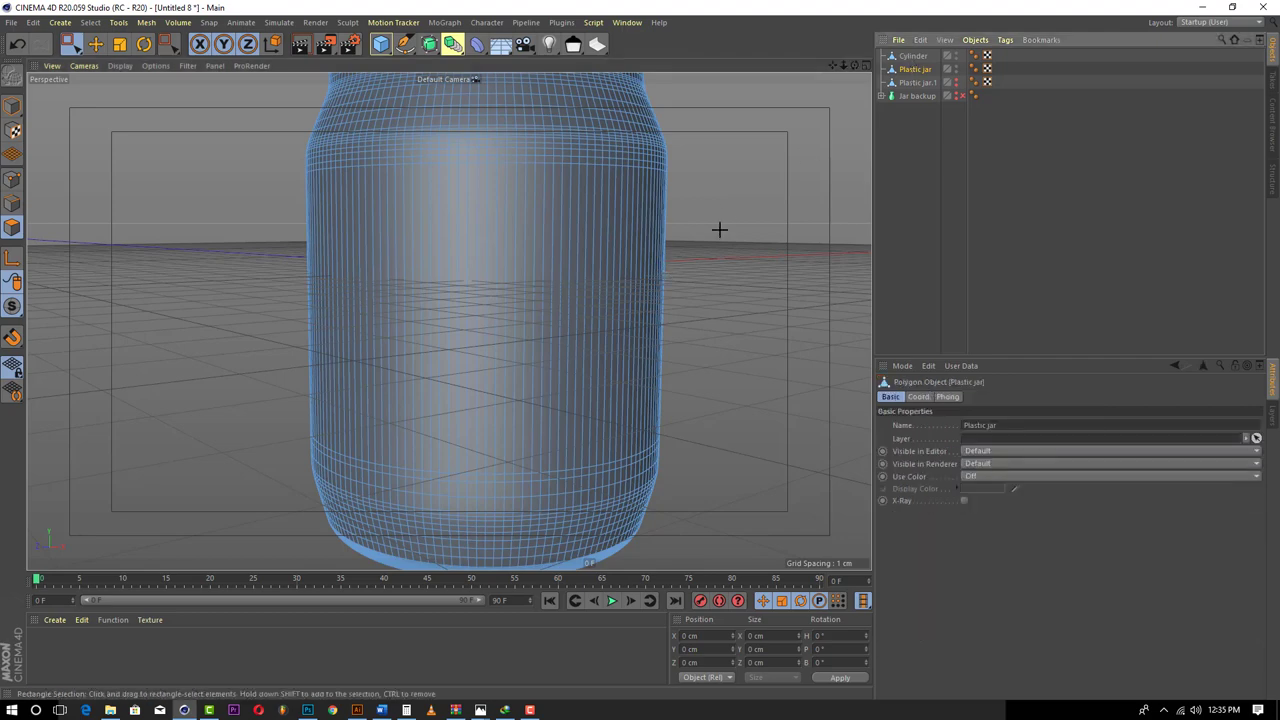
{"action": "left_click_drag", "start_coordinate": [719, 229], "coordinate": [95, 464]}
{"action": "left_click", "coordinate": [726, 442]}
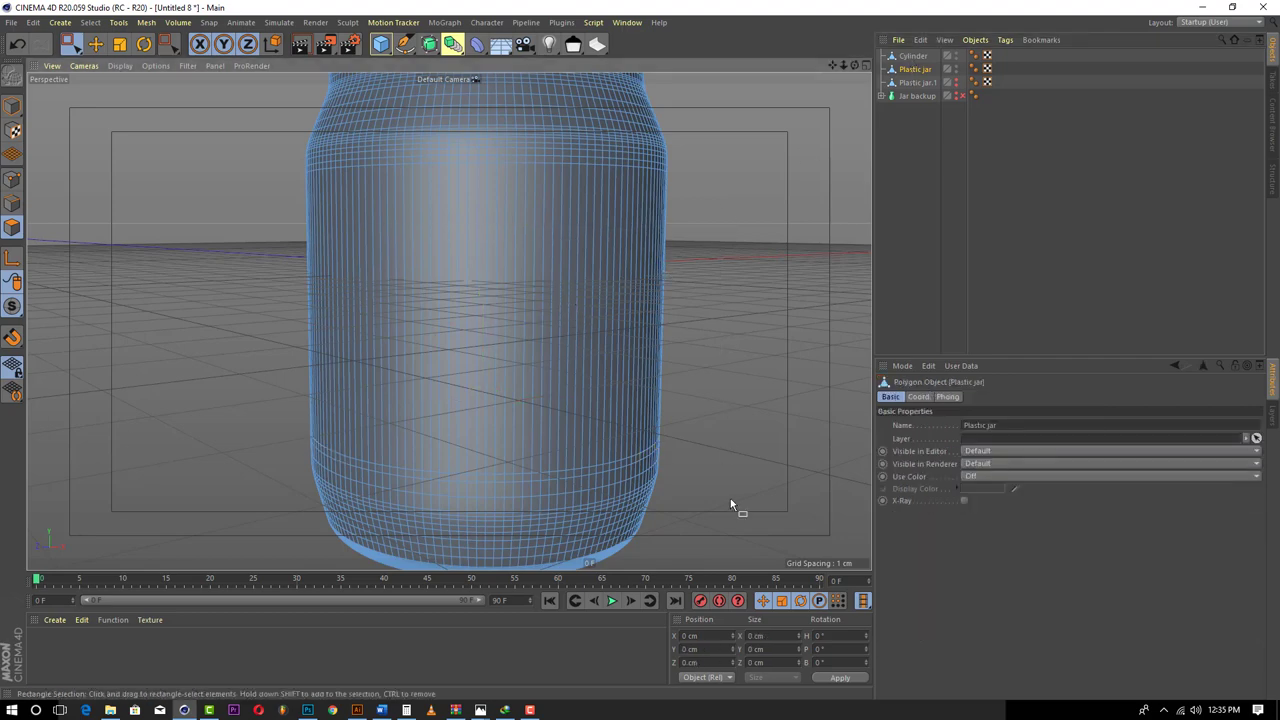
- Select all polygons of Plastic jar, then deselect and reselect the object with the whole jar in view
{"action": "key", "text": "ctrl+a"}
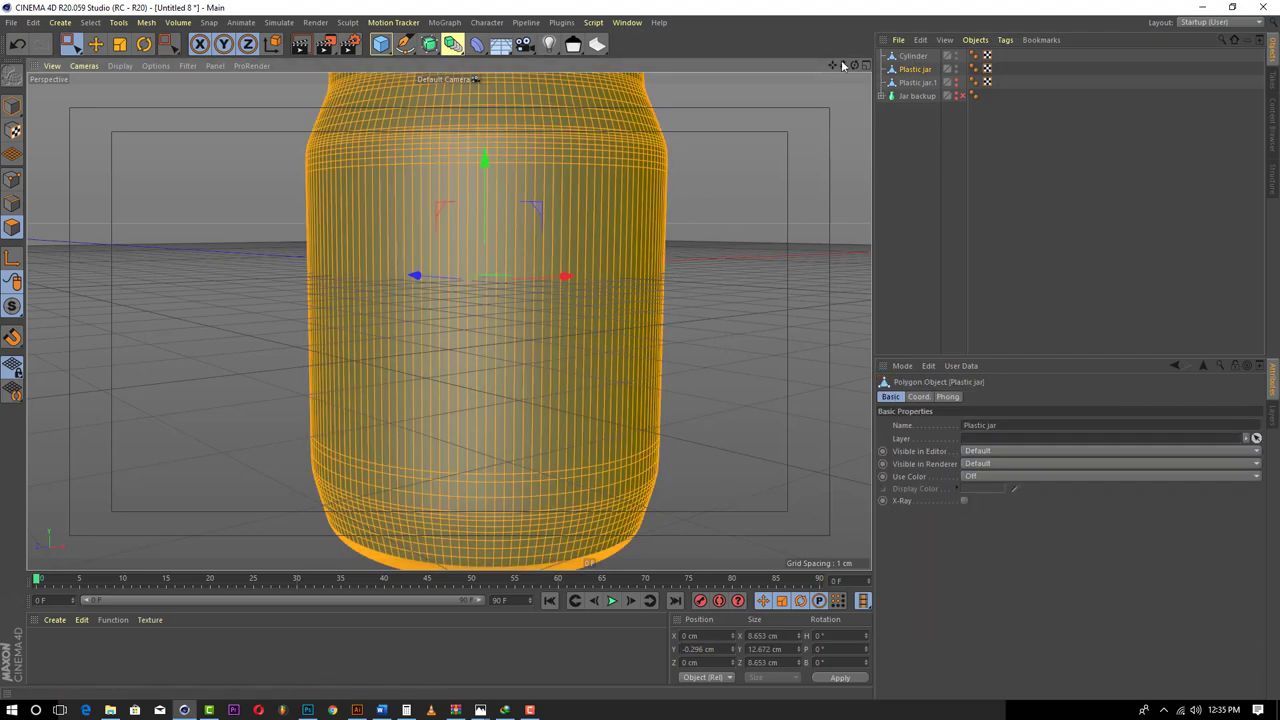
{"action": "left_click_drag", "start_coordinate": [848, 66], "coordinate": [720, 263]}
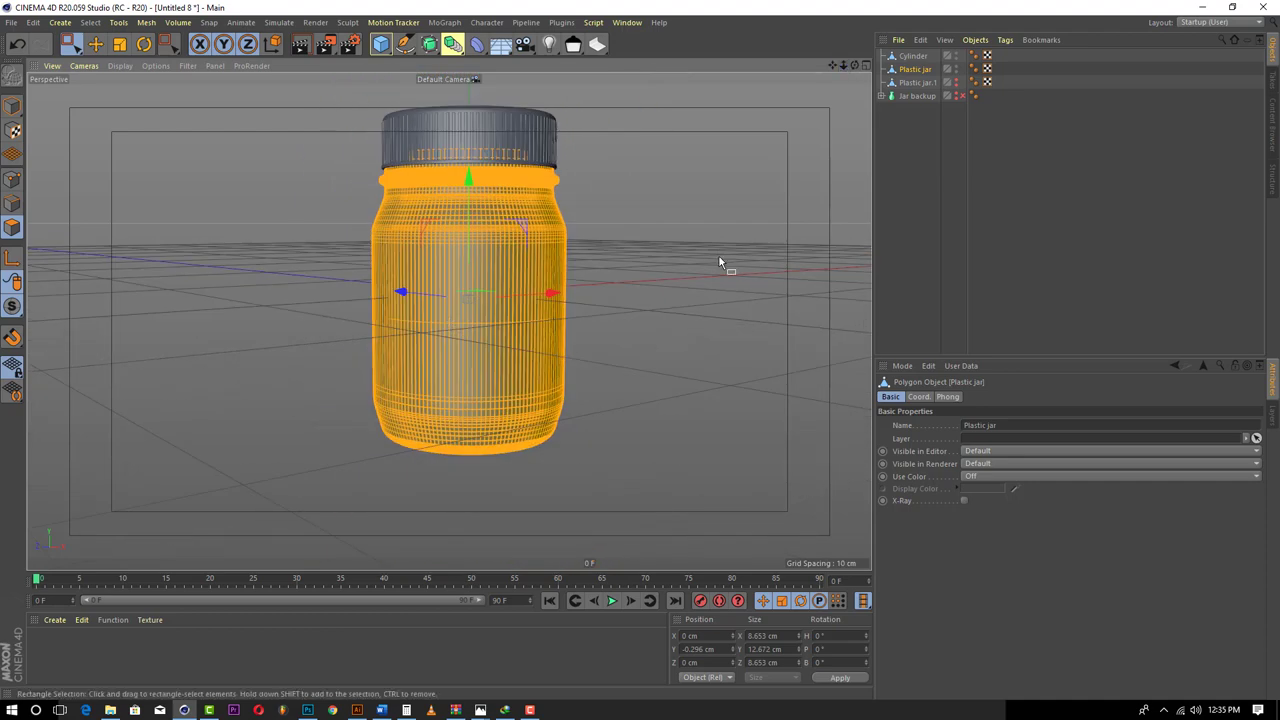
{"action": "left_click", "coordinate": [933, 154]}
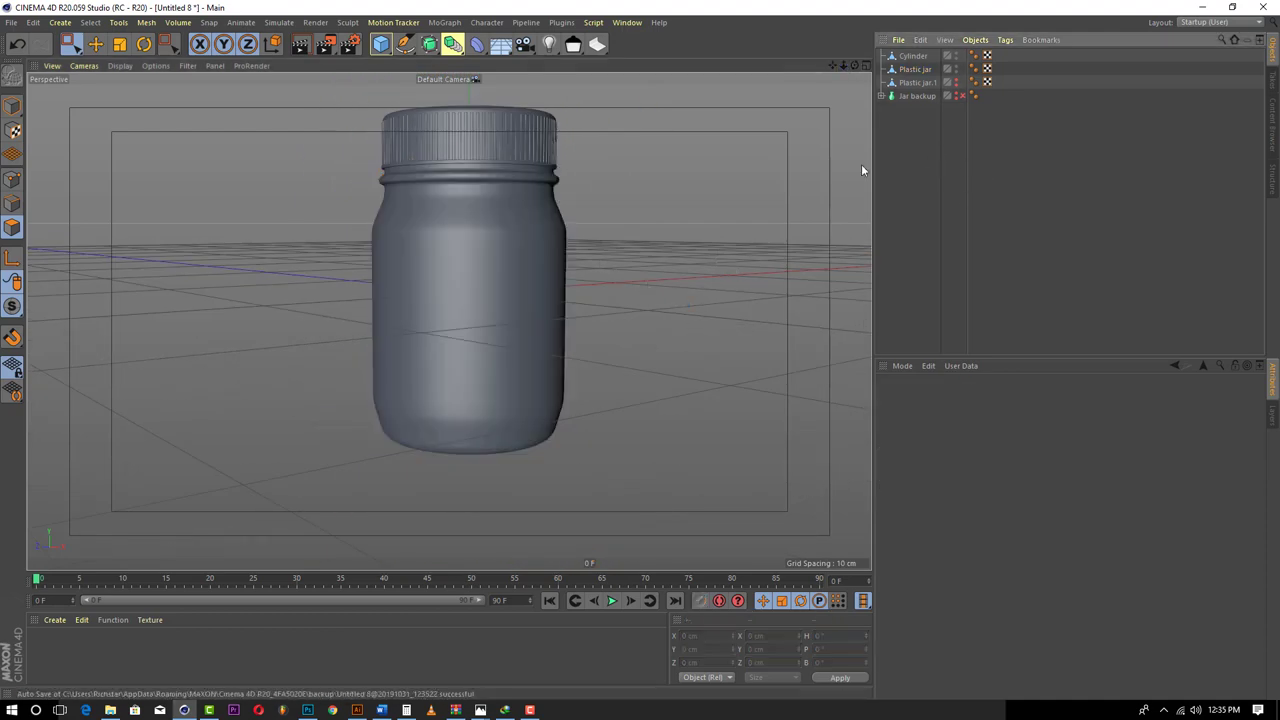
{"action": "left_click", "coordinate": [915, 69]}
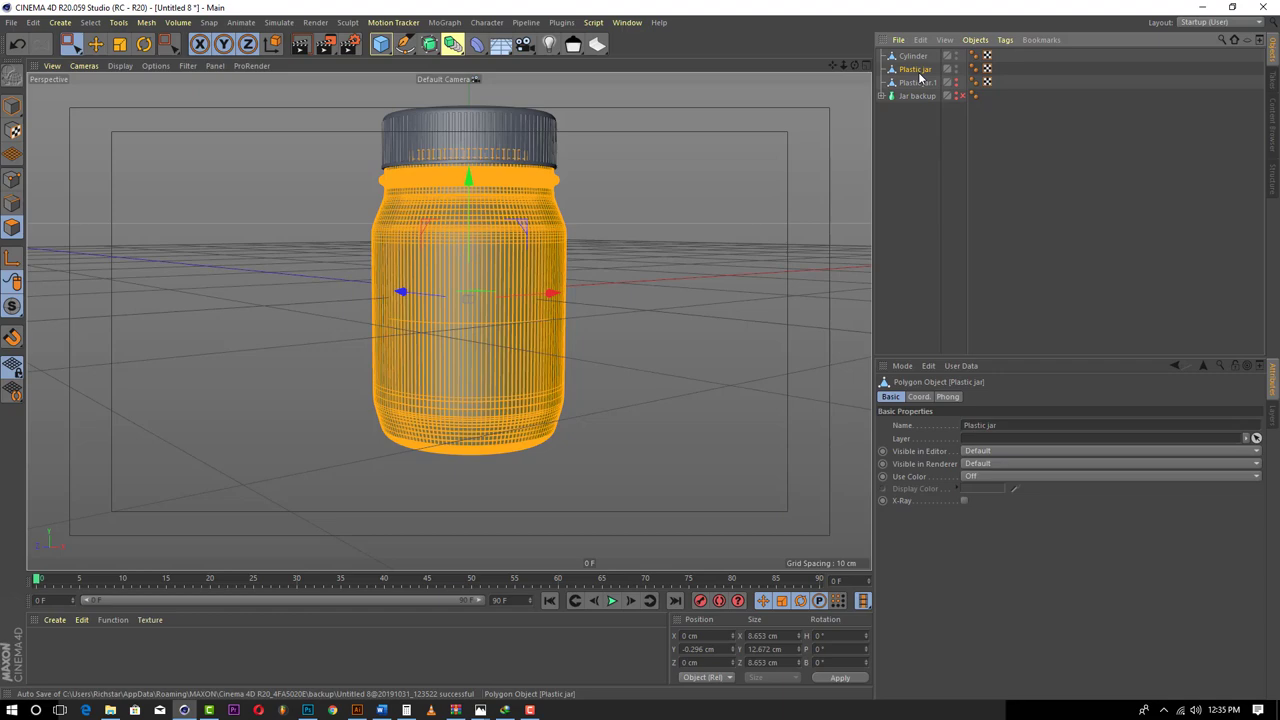
- Try to box-select the jar's middle body polygons in the Right view, and return to the perspective view
{"action": "left_click", "coordinate": [855, 65]}
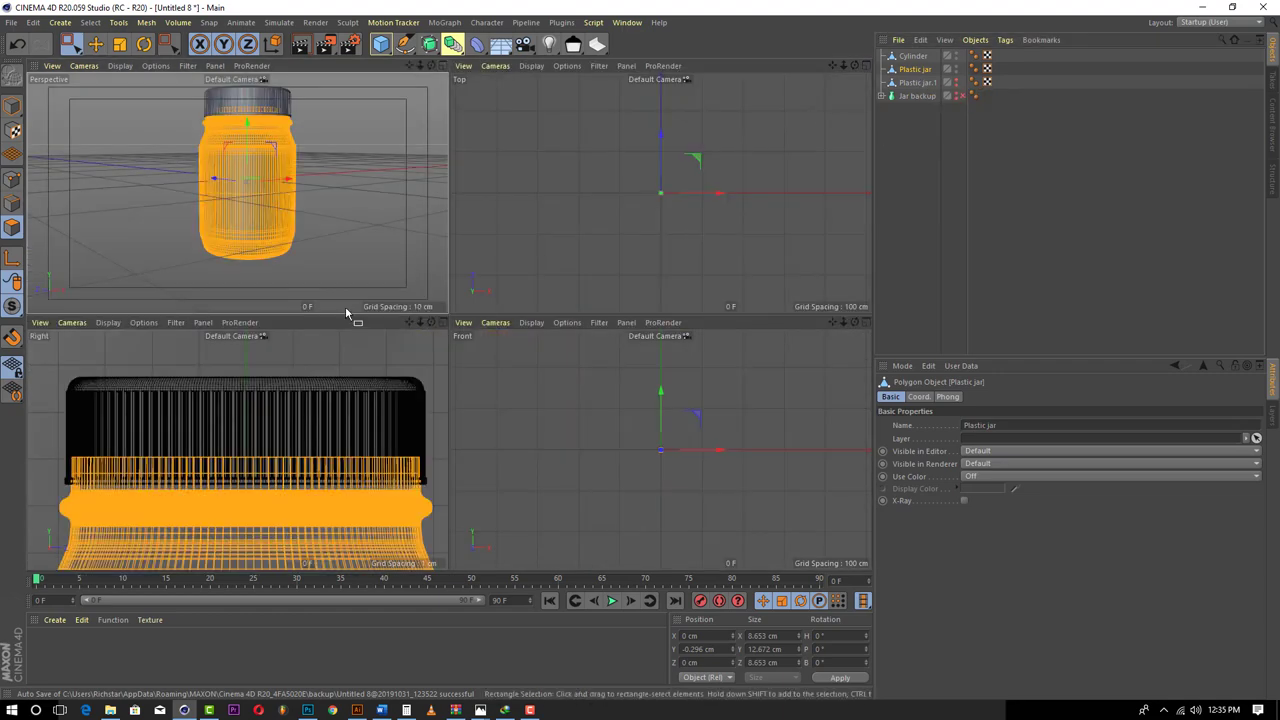
{"action": "left_click", "coordinate": [443, 322]}
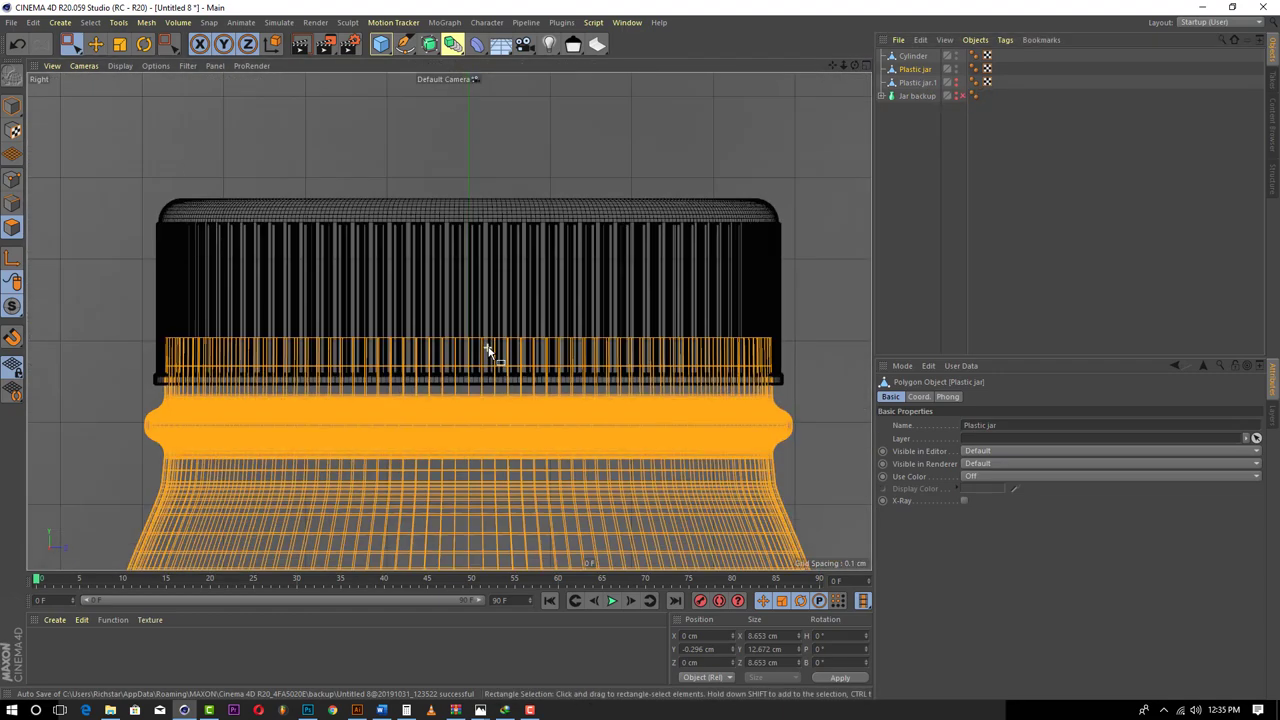
{"action": "scroll", "coordinate": [487, 350], "scroll_direction": "down", "scroll_amount": 5}
{"action": "scroll", "coordinate": [634, 463], "scroll_direction": "down", "scroll_amount": 2}
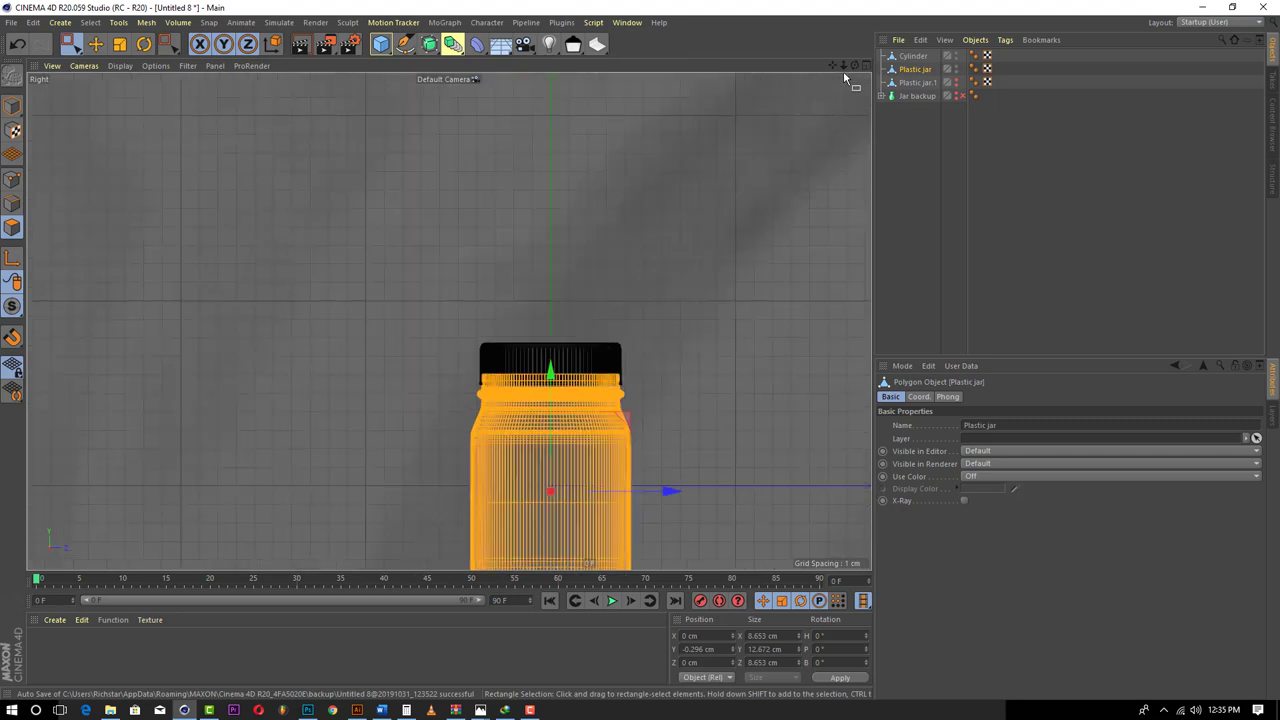
{"action": "left_click_drag", "start_coordinate": [832, 65], "coordinate": [775, 0]}
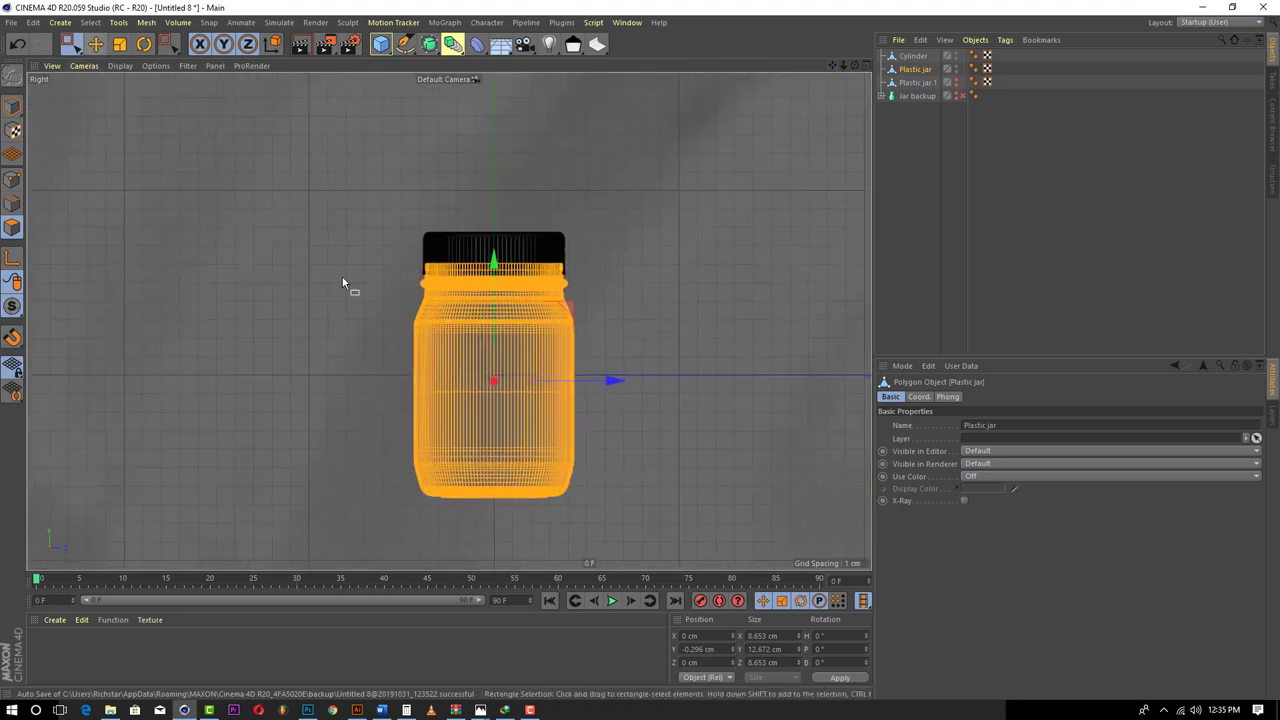
{"action": "left_click_drag", "start_coordinate": [666, 452], "coordinate": [322, 282]}
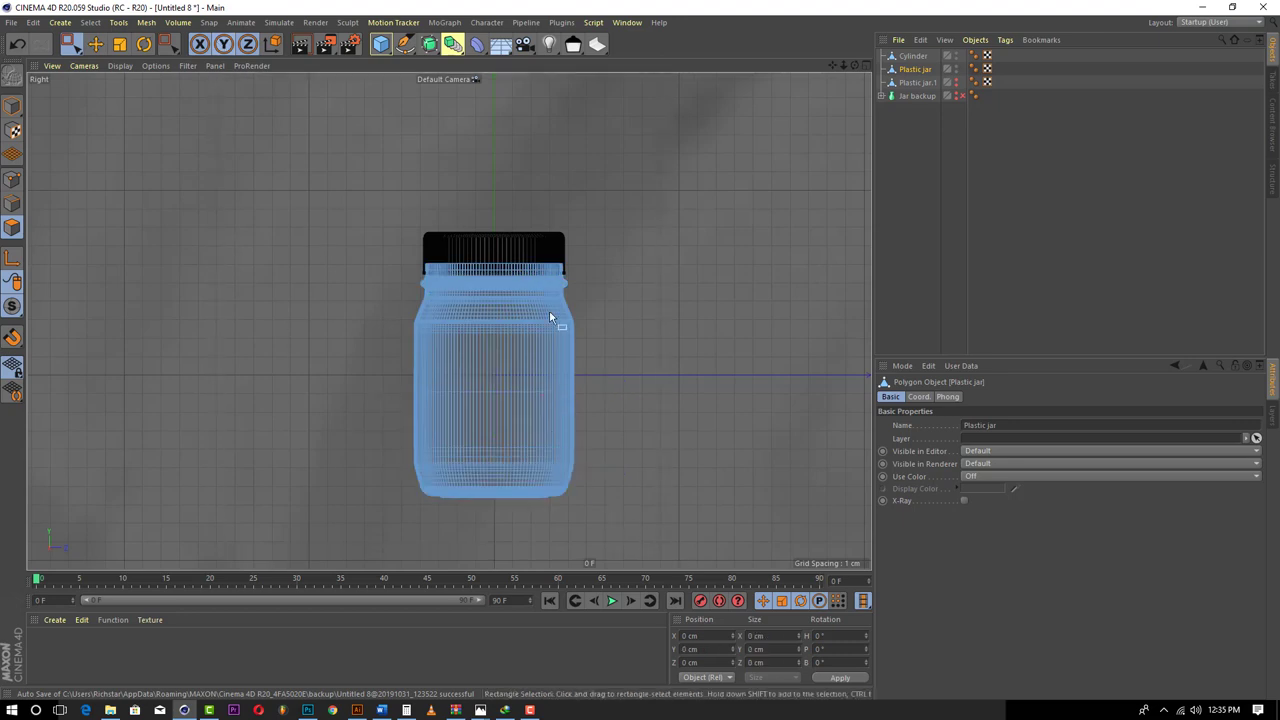
{"action": "left_click_drag", "start_coordinate": [617, 346], "coordinate": [360, 431]}
{"action": "scroll", "coordinate": [443, 400], "scroll_direction": "up", "scroll_amount": 5}
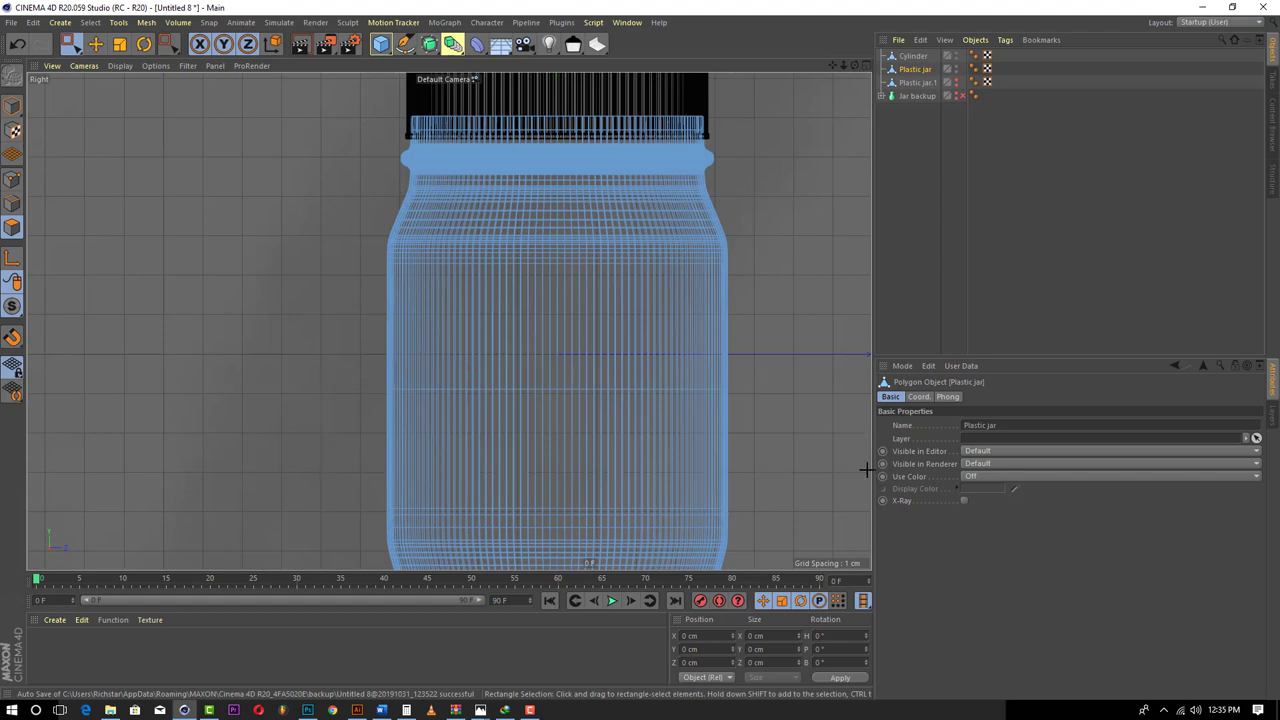
{"action": "left_click", "coordinate": [865, 65]}
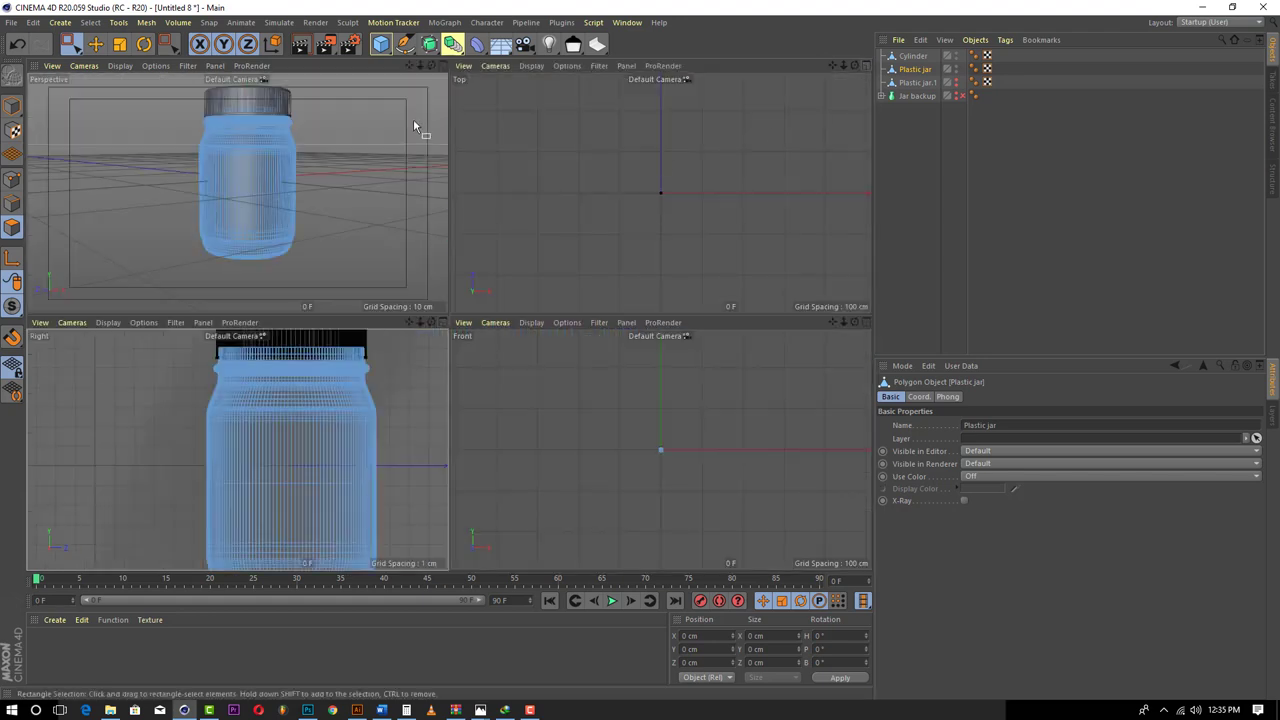
{"action": "left_click", "coordinate": [442, 65]}
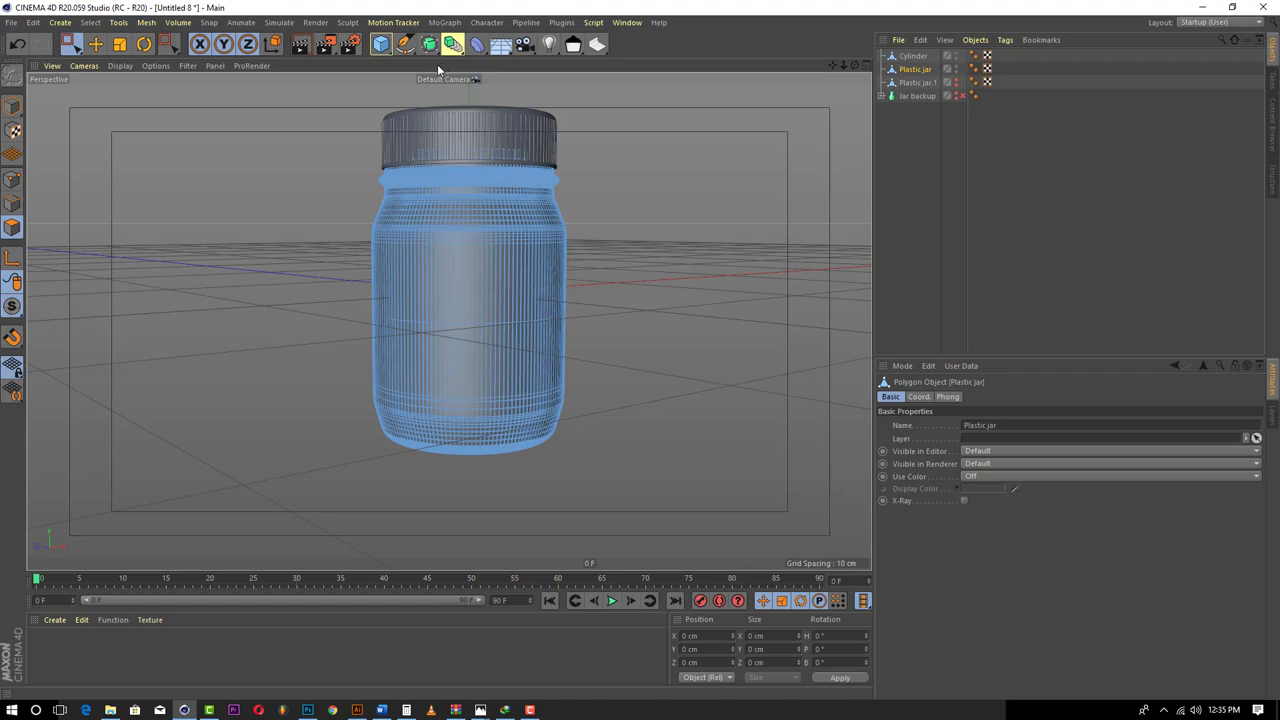
- Select the tall middle band of body polygons on Plastic jar with Loop Selection
{"action": "left_click", "coordinate": [101, 45]}
{"action": "scroll", "coordinate": [476, 335], "scroll_direction": "up", "scroll_amount": 4}
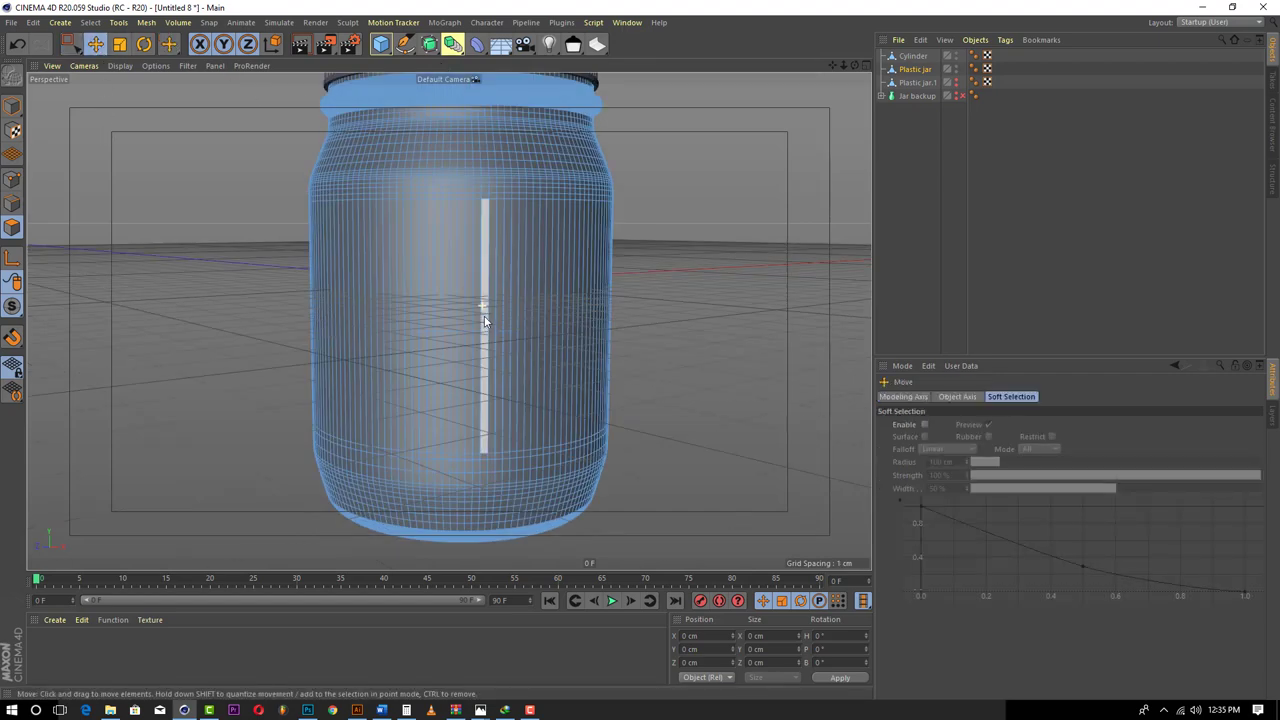
{"action": "scroll", "coordinate": [476, 340], "scroll_direction": "down", "scroll_amount": 2}
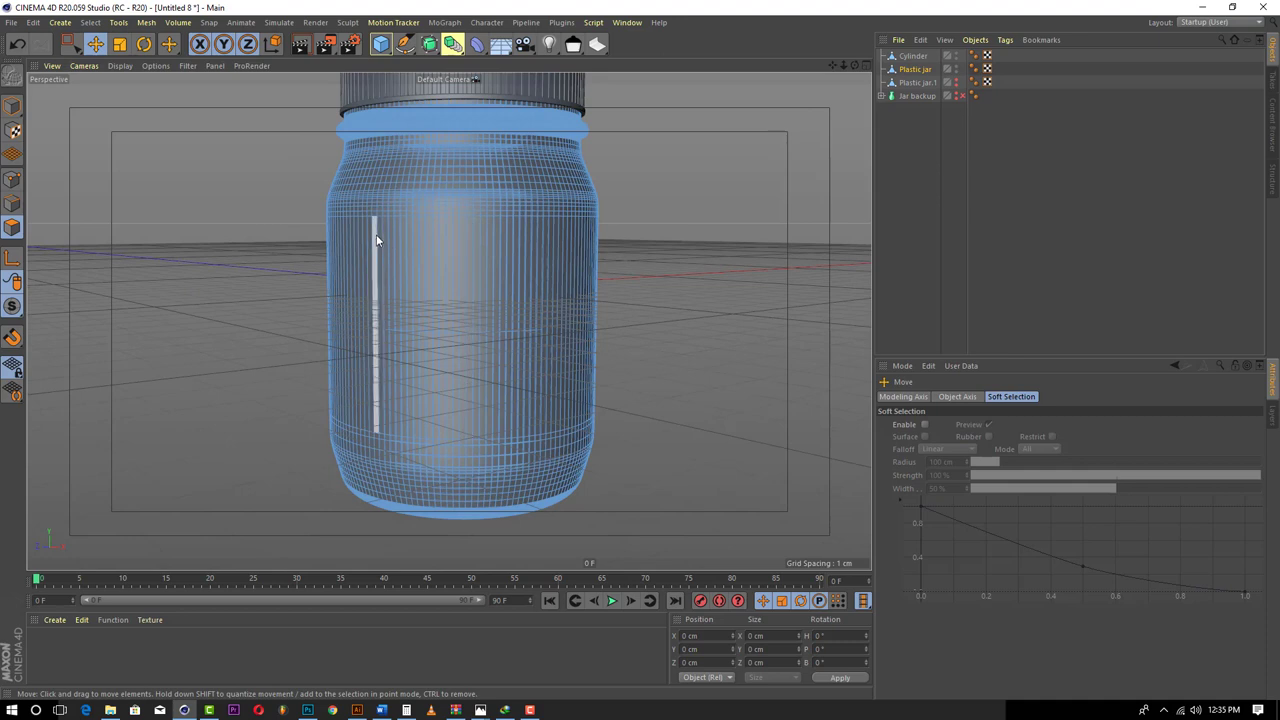
{"action": "left_click", "coordinate": [441, 283]}
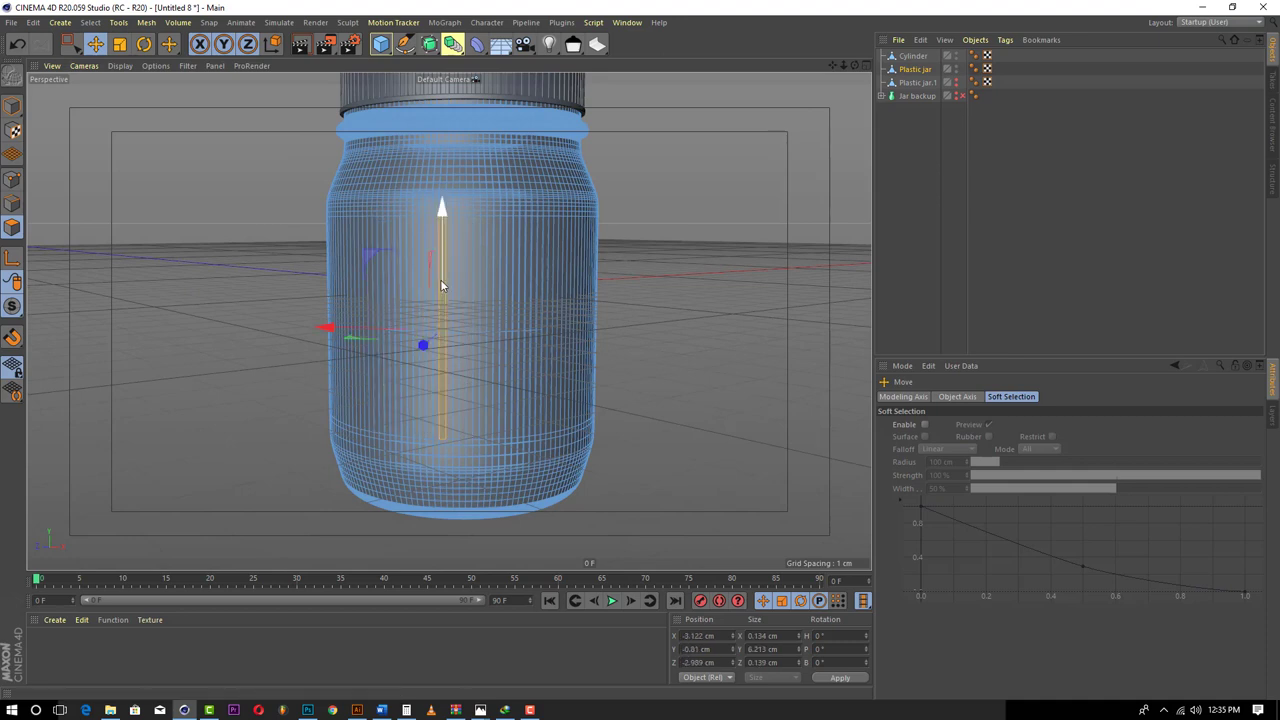
{"action": "left_click", "coordinate": [95, 22]}
{"action": "left_click", "coordinate": [120, 112]}
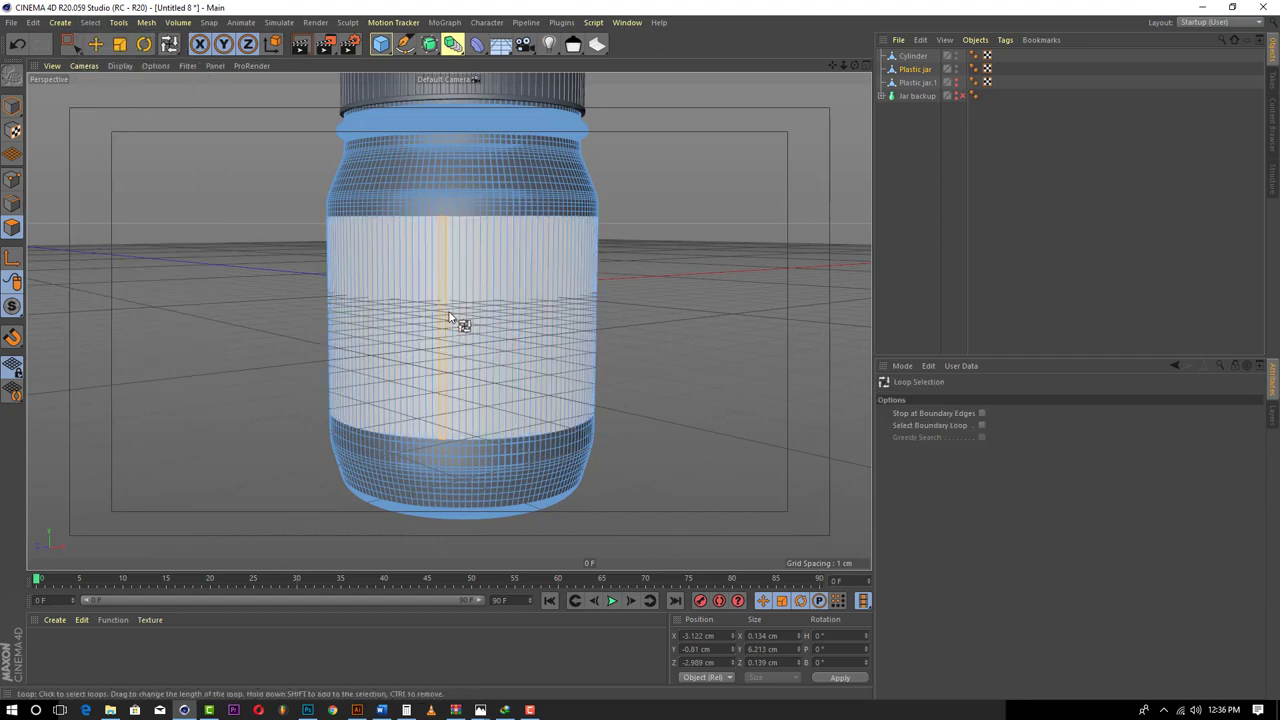
{"action": "left_click", "coordinate": [450, 318]}
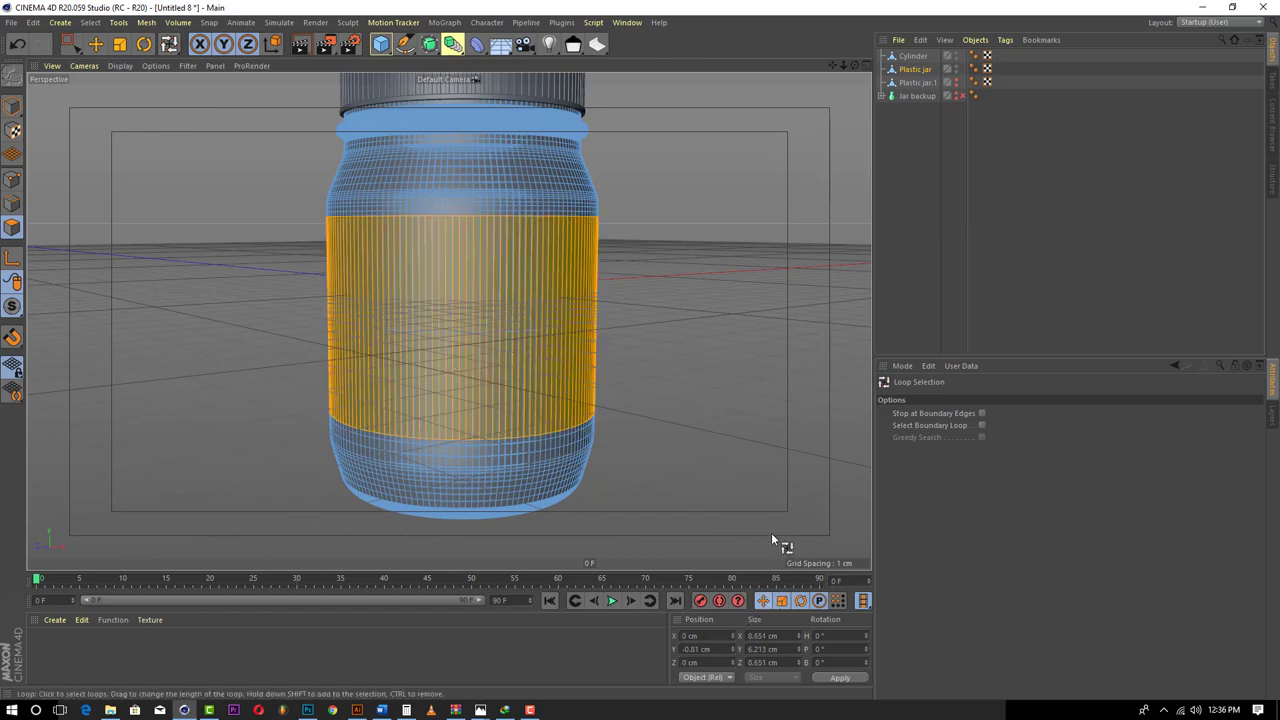
{"action": "left_click_drag", "start_coordinate": [854, 64], "coordinate": [852, 95]}
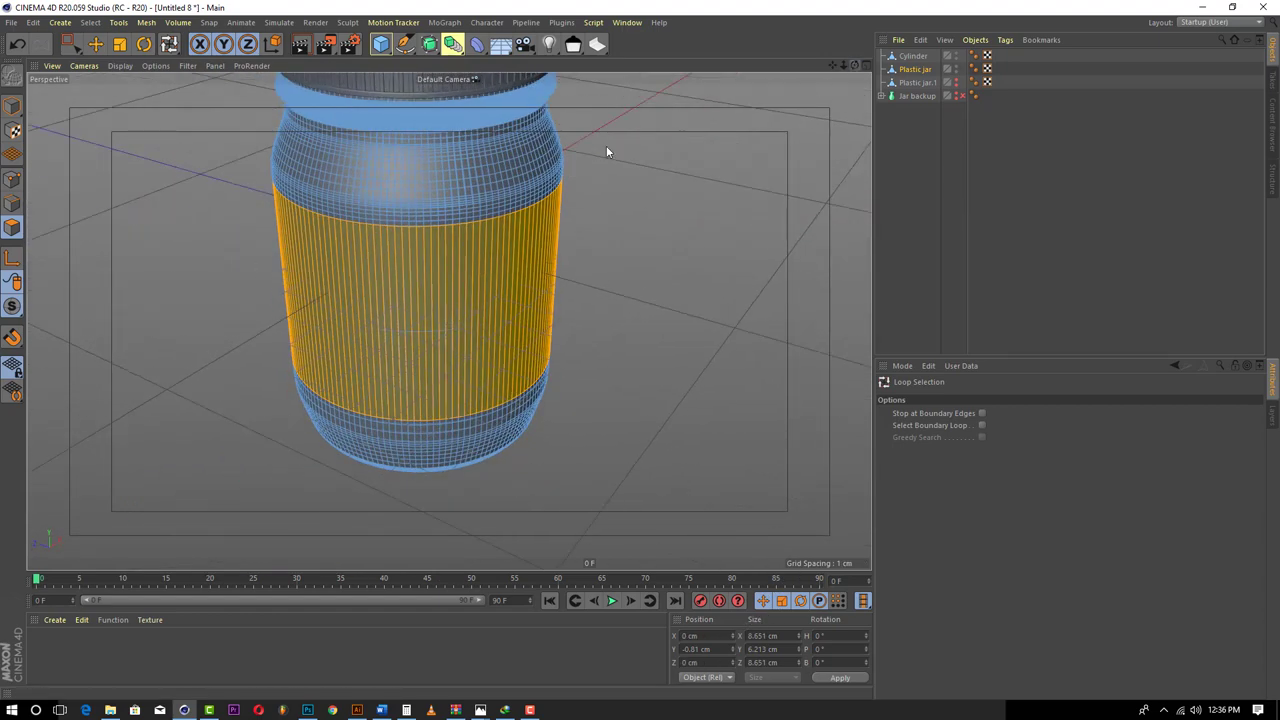
{"action": "scroll", "coordinate": [503, 229], "scroll_direction": "up", "scroll_amount": 1}
{"action": "scroll", "coordinate": [424, 236], "scroll_direction": "up", "scroll_amount": 4}
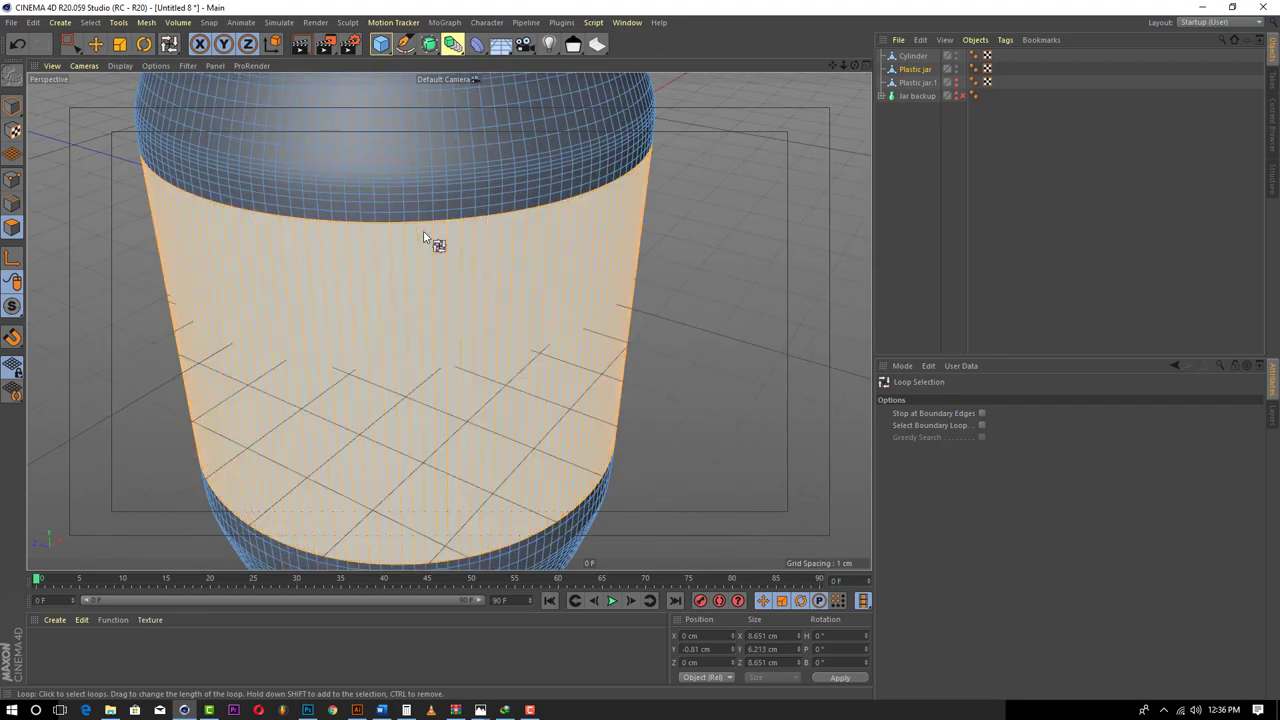
{"action": "left_click", "coordinate": [460, 431]}
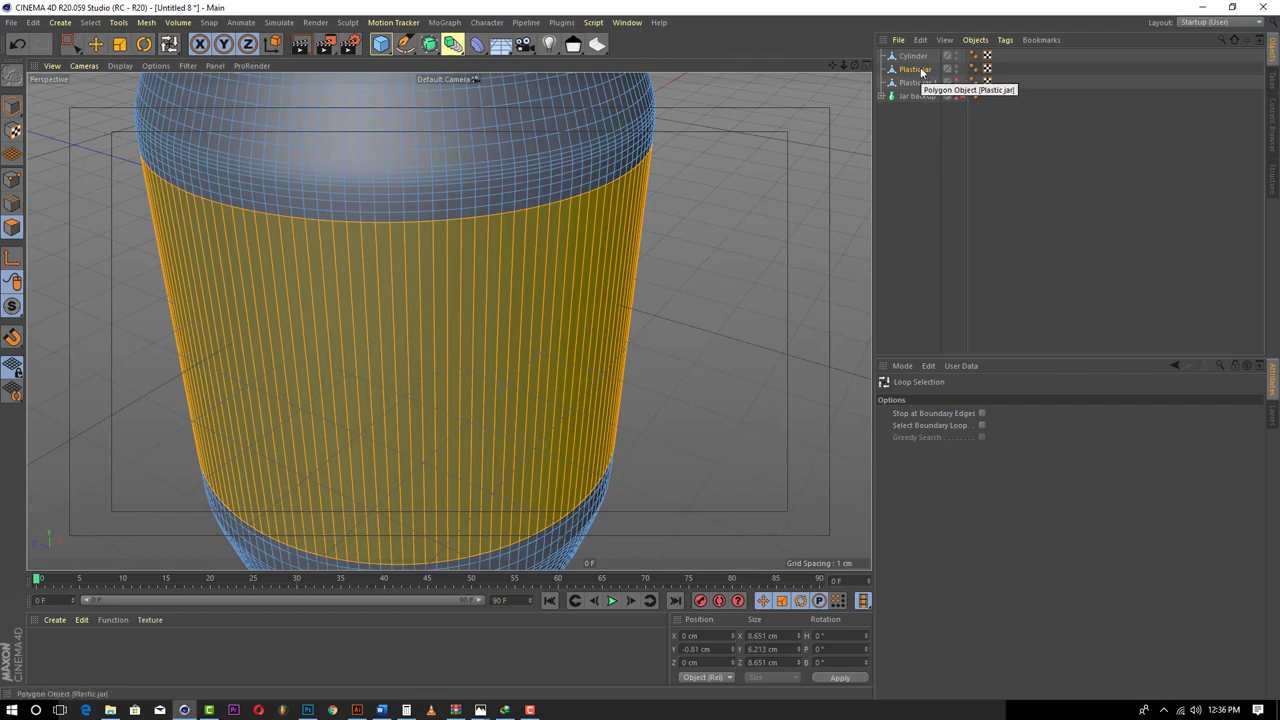
- Duplicate the Plastic jar object and make the copy the active object
{"action": "left_click_drag", "start_coordinate": [921, 72], "coordinate": [921, 80]}
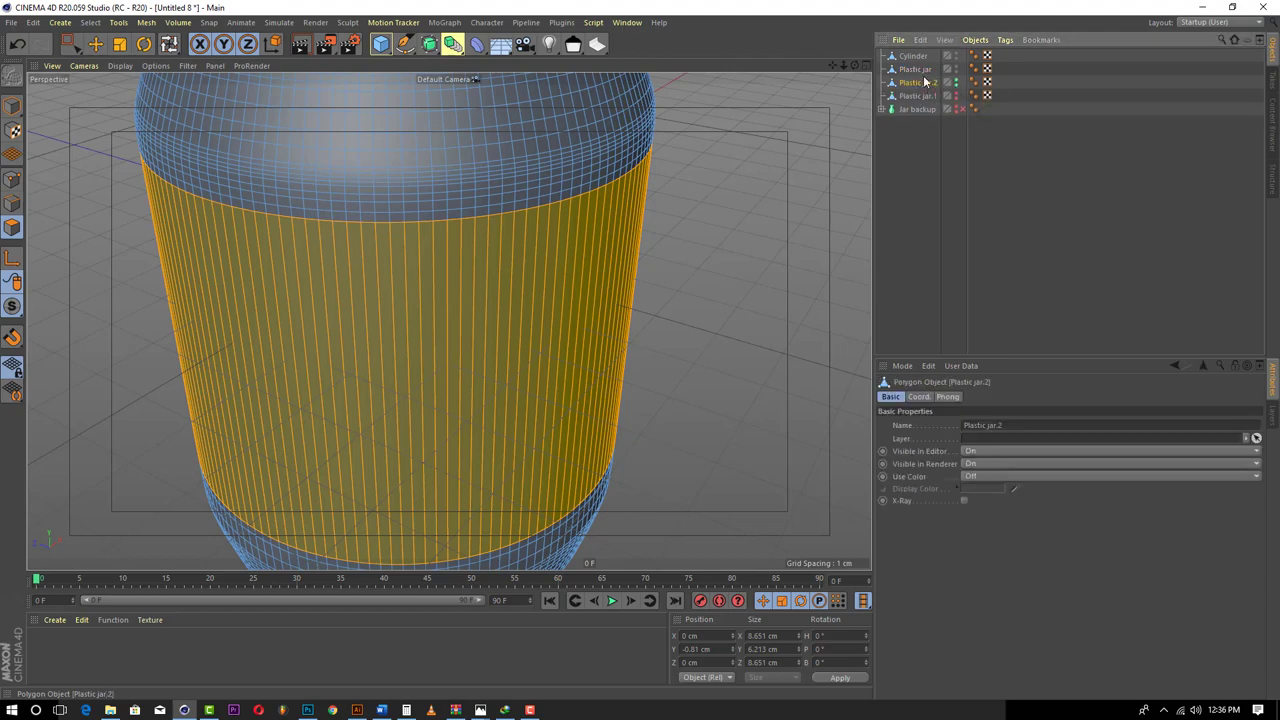
{"action": "left_click", "coordinate": [922, 72]}
{"action": "left_click", "coordinate": [918, 83]}
- Try to invert the polygon selection on Plastic jar.2 and delete everything outside the middle band, then undo the deletion
{"action": "left_click", "coordinate": [88, 22]}
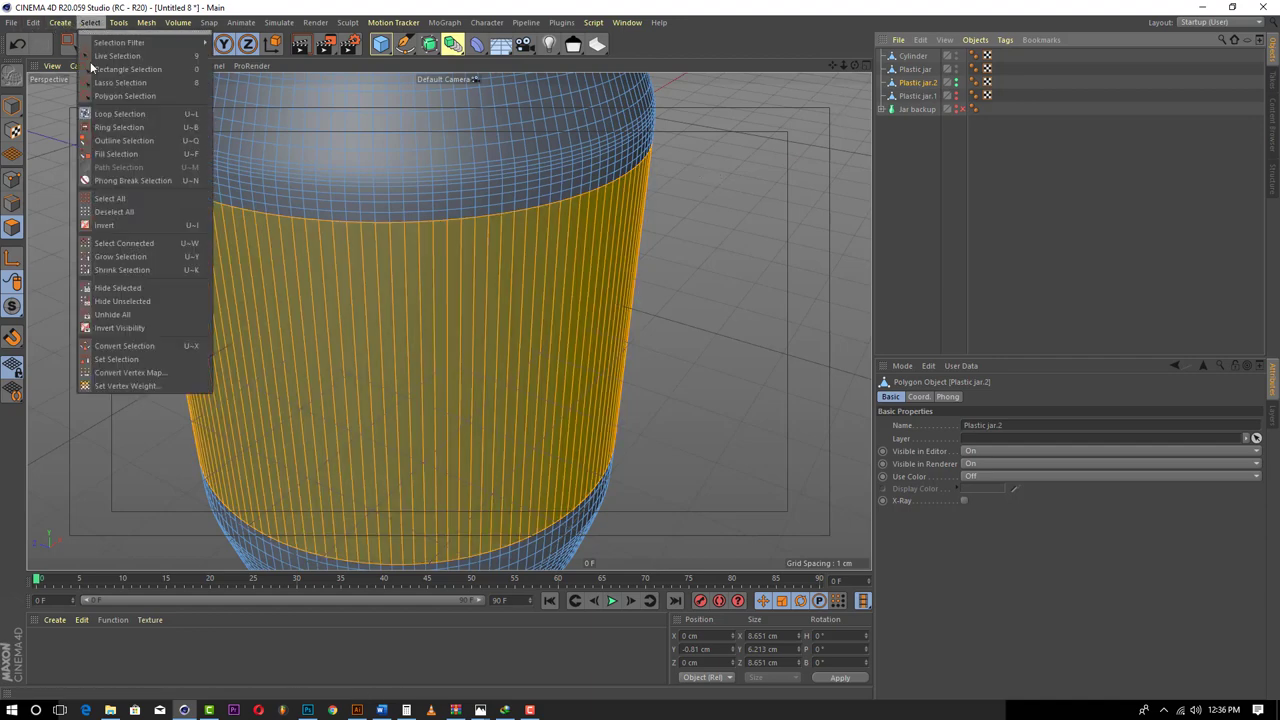
{"action": "left_click", "coordinate": [115, 227]}
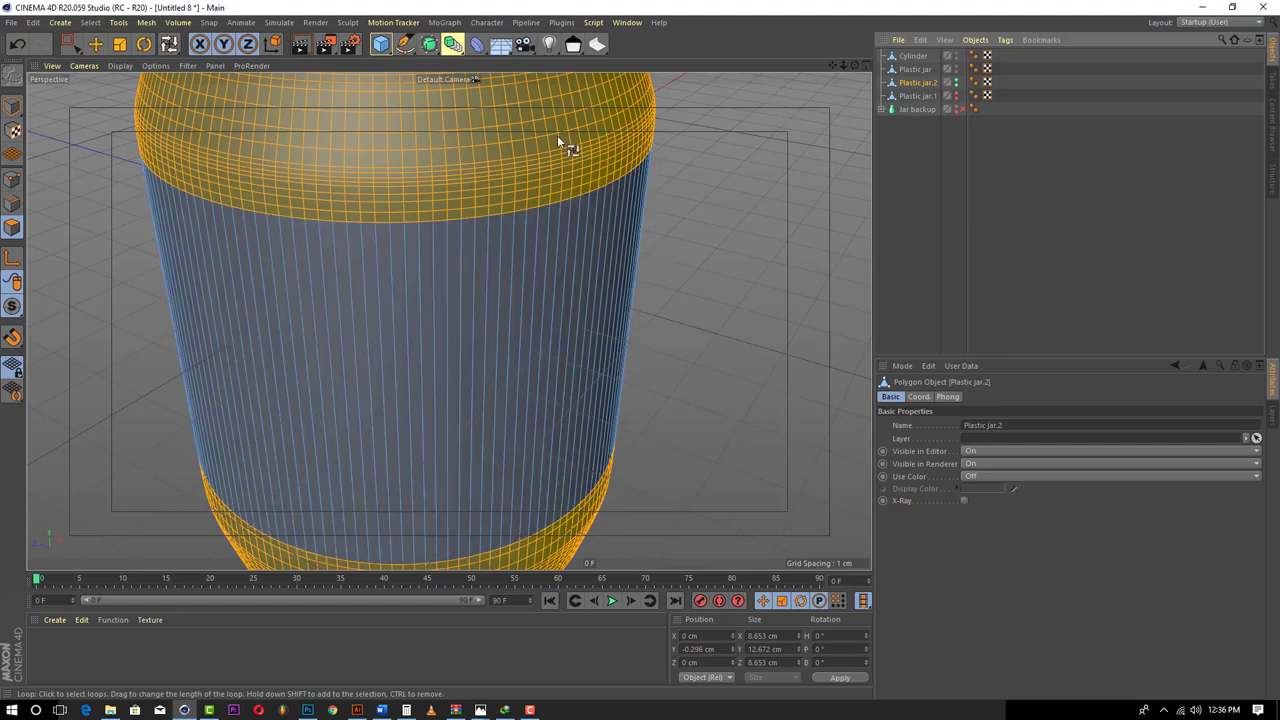
{"action": "key", "text": "Delete"}
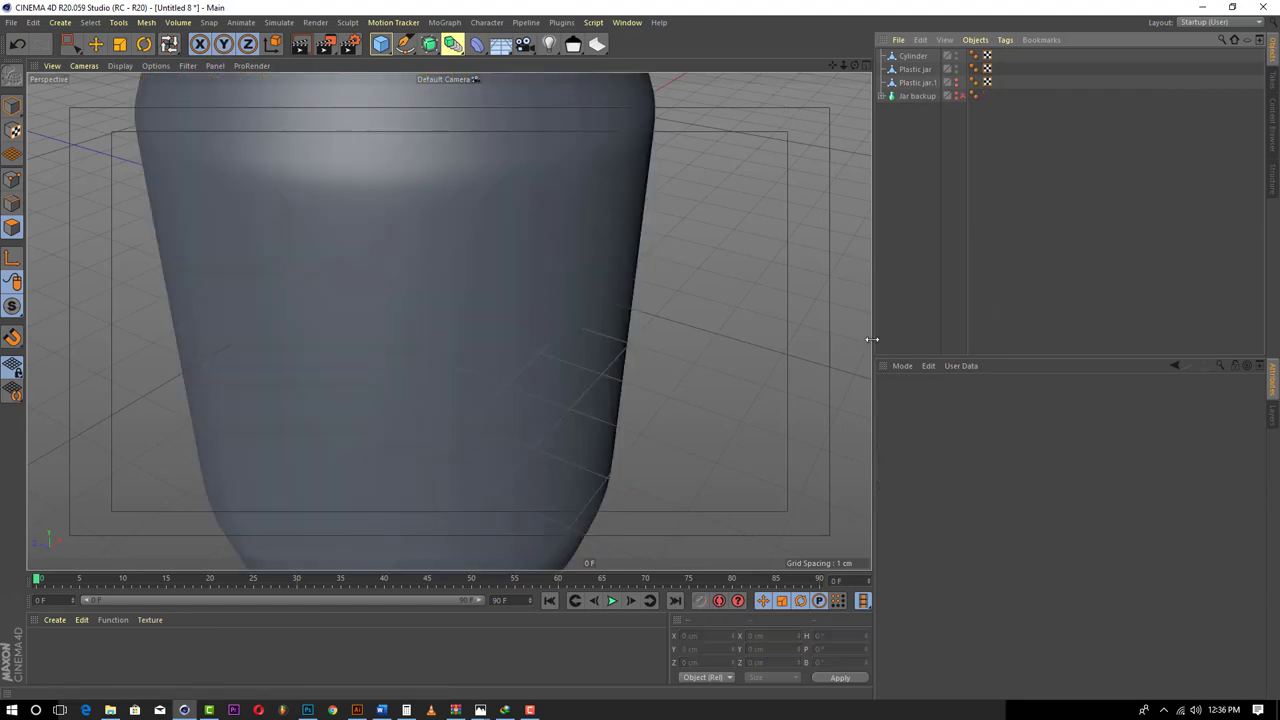
{"action": "scroll", "coordinate": [505, 291], "scroll_direction": "down", "scroll_amount": 3}
{"action": "scroll", "coordinate": [505, 291], "scroll_direction": "down", "scroll_amount": 3}
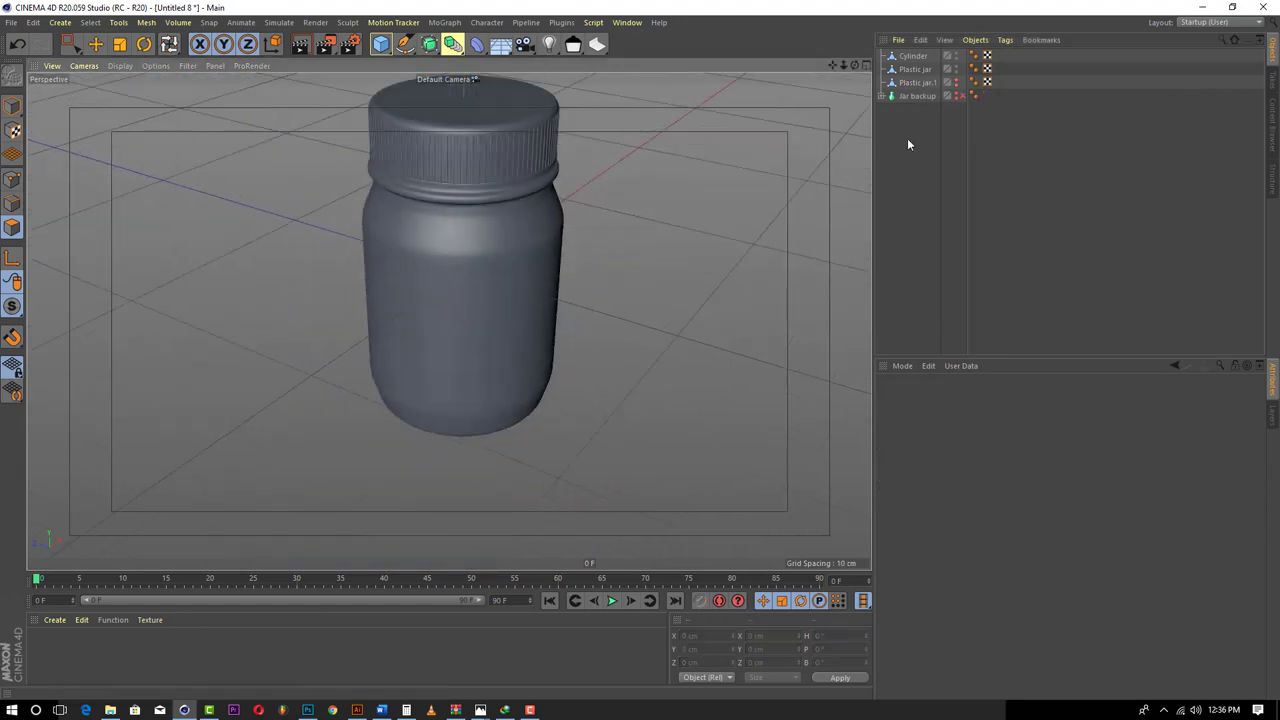
{"action": "key", "text": "ctrl+z"}
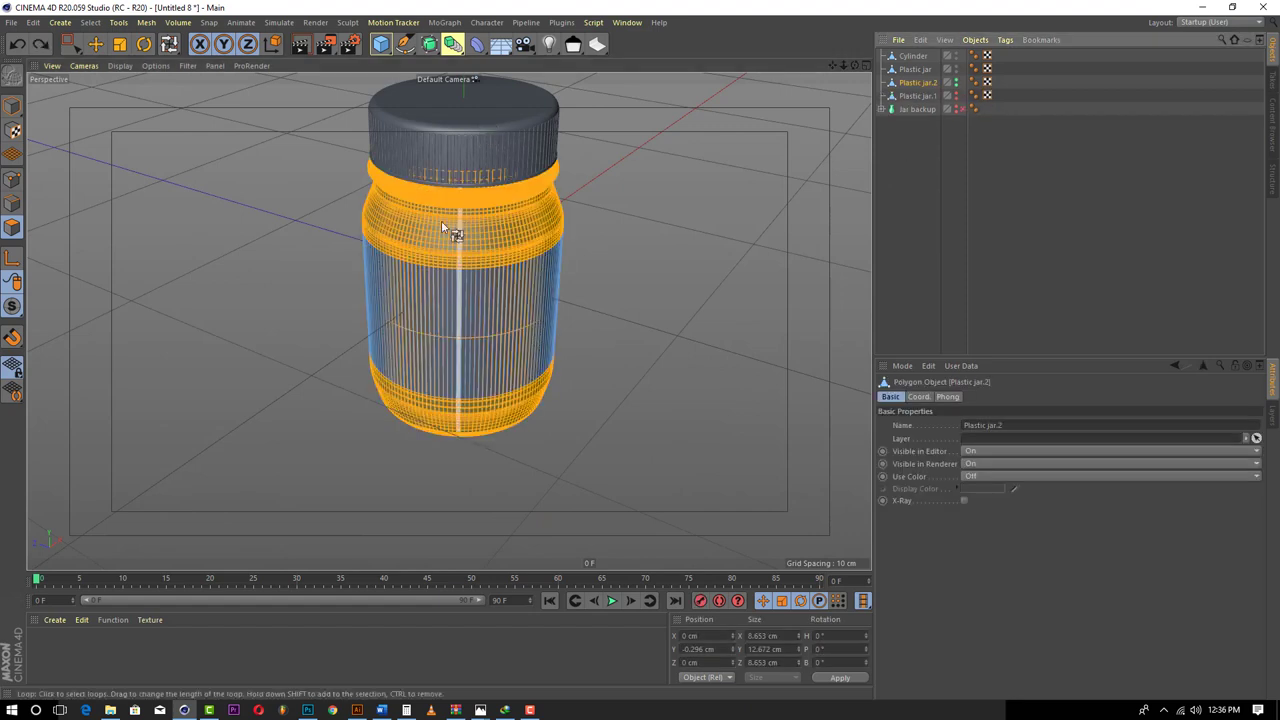
- Try to cut the inverted polygon selection, undo the cut, and invert the selection back to the middle band
{"action": "left_click", "coordinate": [33, 22]}
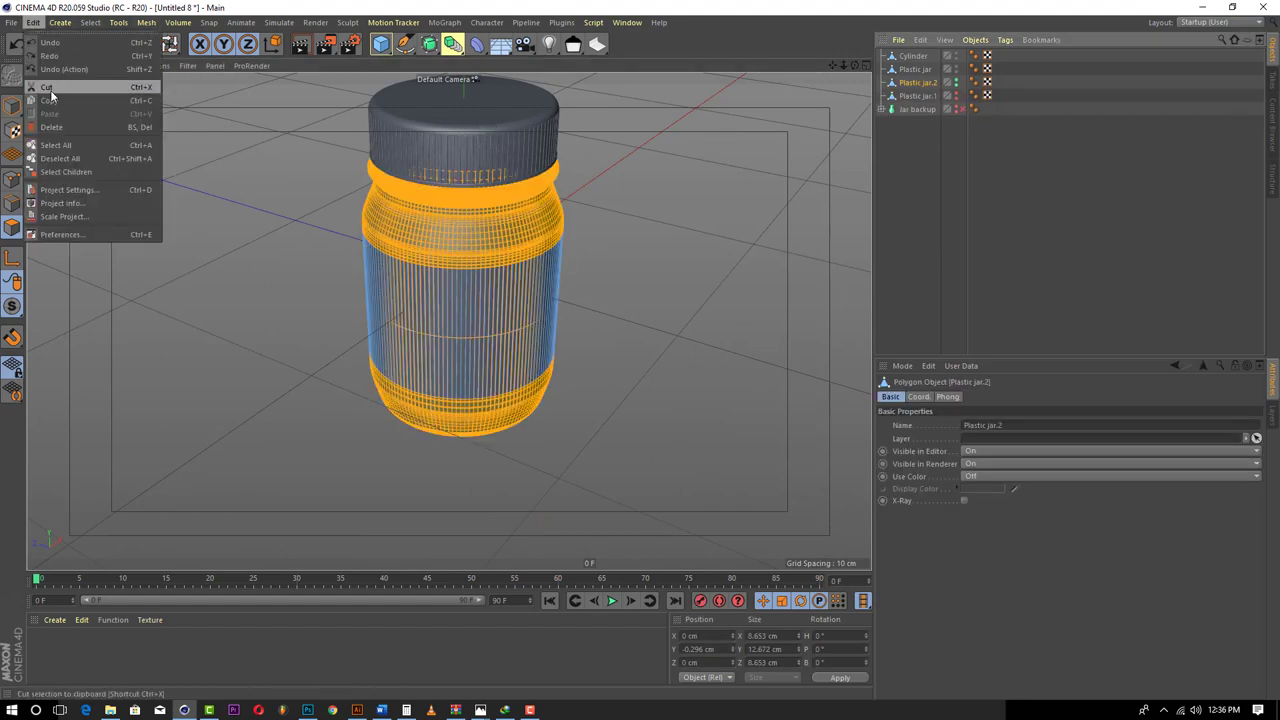
{"action": "left_click", "coordinate": [51, 90]}
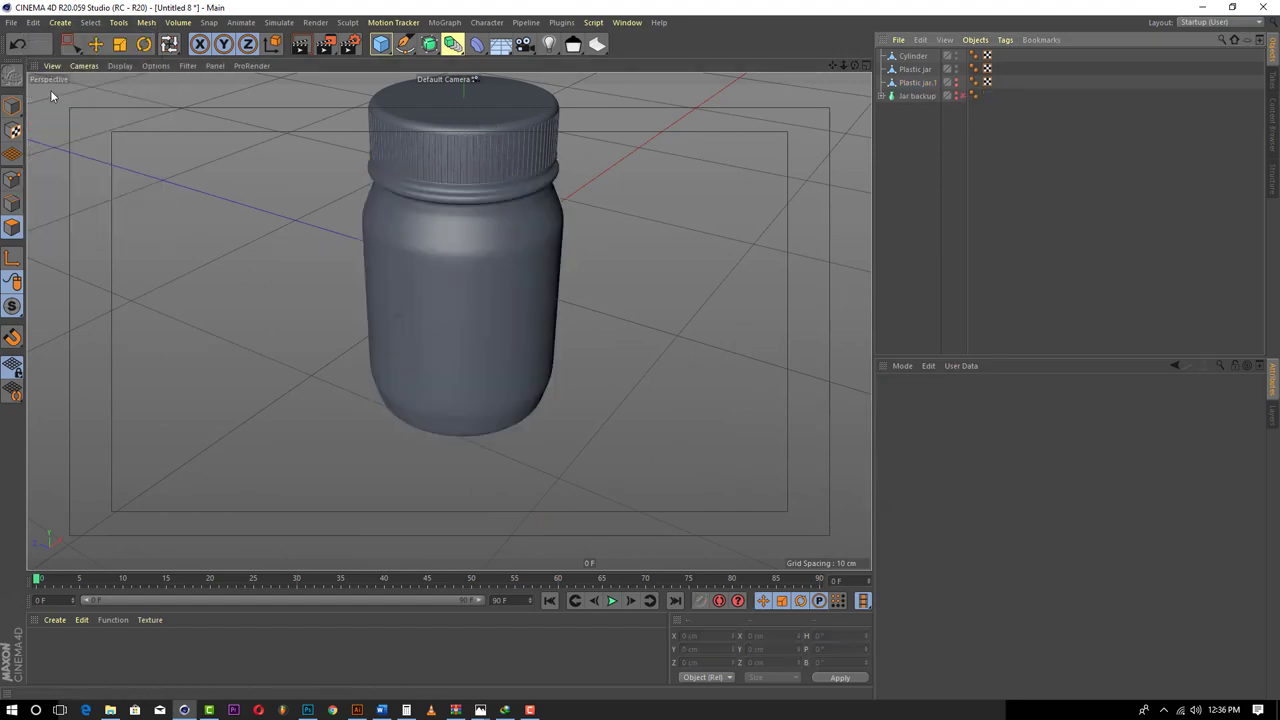
{"action": "left_click", "coordinate": [915, 71]}
{"action": "key", "text": "ctrl+z"}
{"action": "key", "text": "u"}
{"action": "key", "text": "i"}
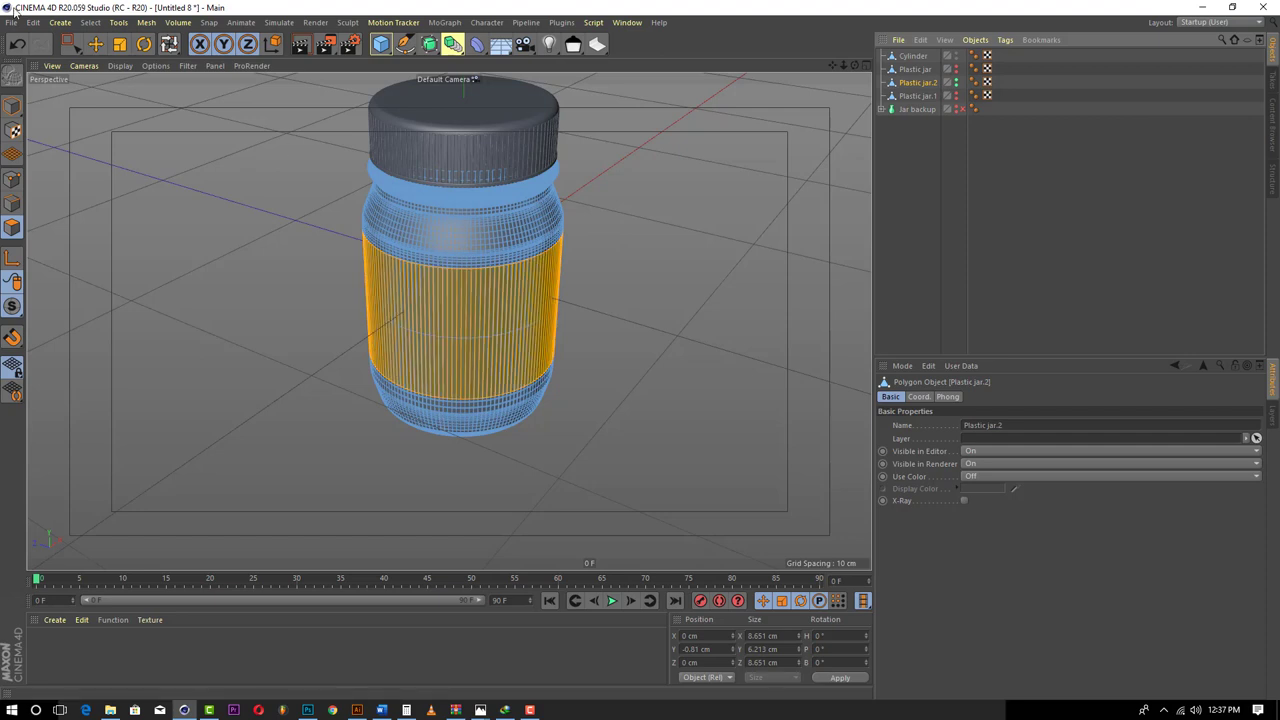
- Try to invert the band selection on Plastic jar.2 again and cut the polygons, then undo the cut
{"action": "left_click", "coordinate": [92, 22]}
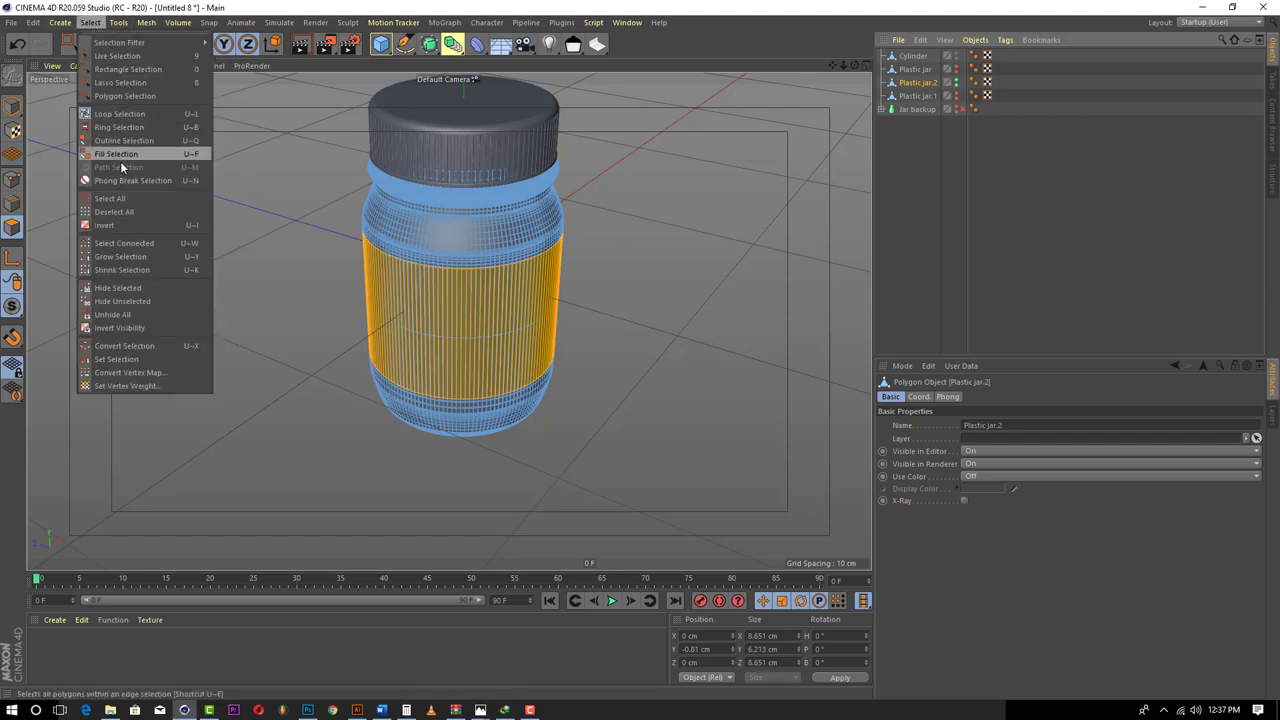
{"action": "left_click", "coordinate": [117, 225]}
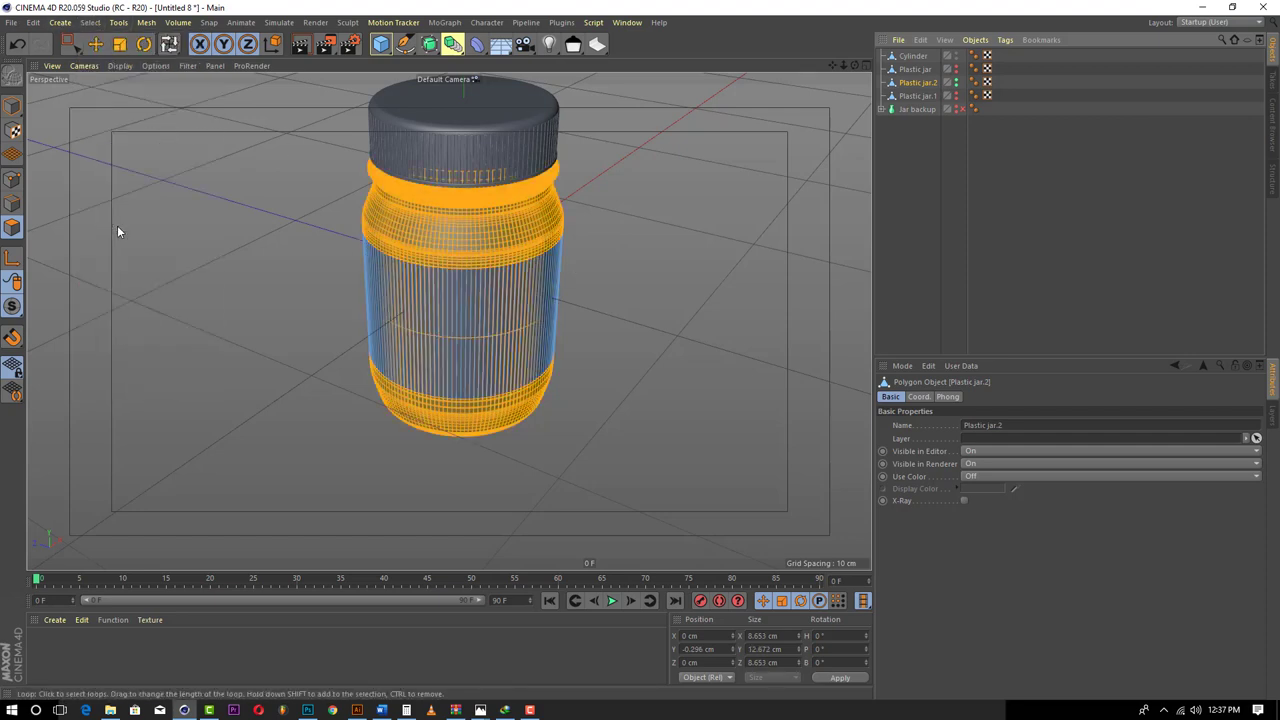
{"action": "left_click", "coordinate": [33, 22]}
{"action": "left_click", "coordinate": [50, 89]}
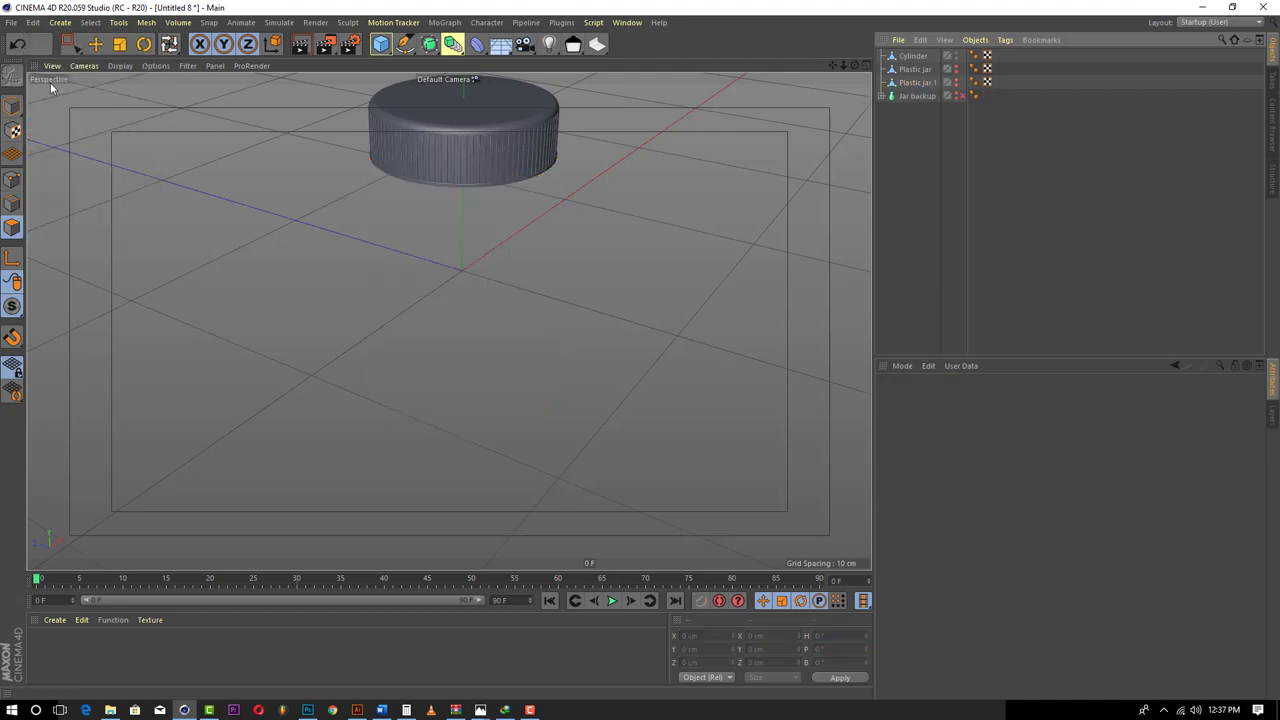
{"action": "left_click", "coordinate": [33, 22]}
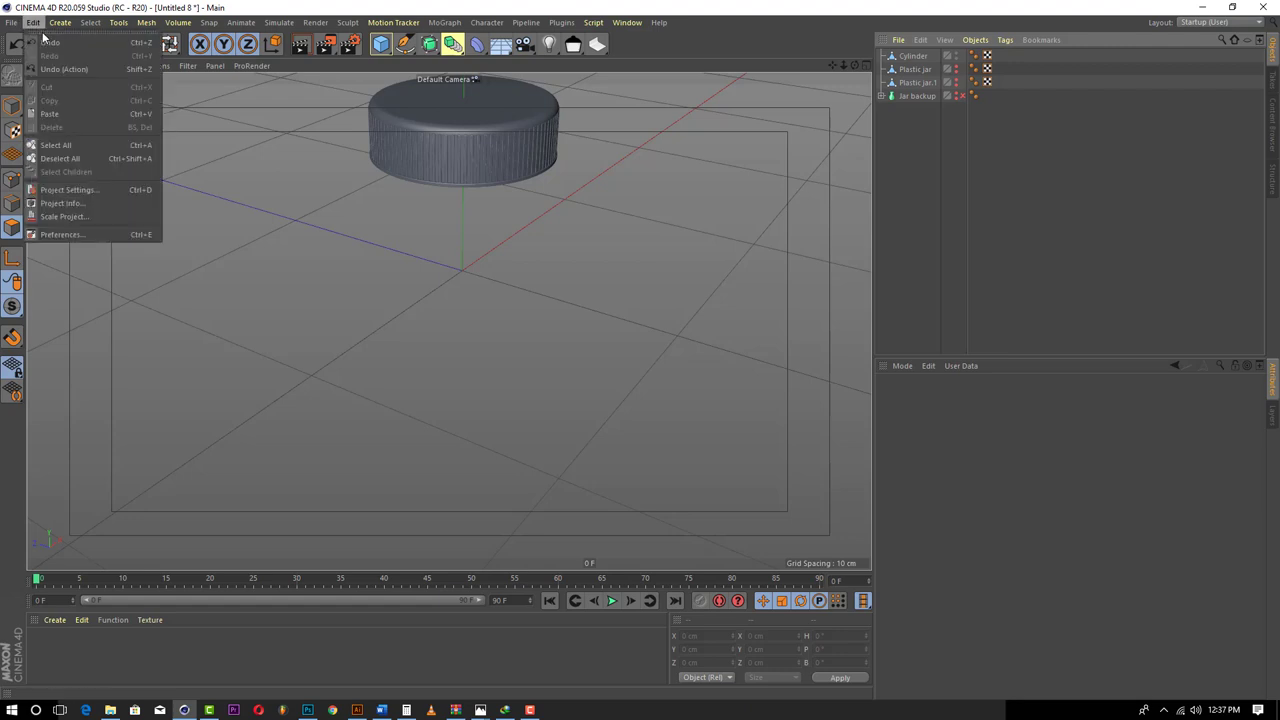
{"action": "left_click", "coordinate": [47, 40]}
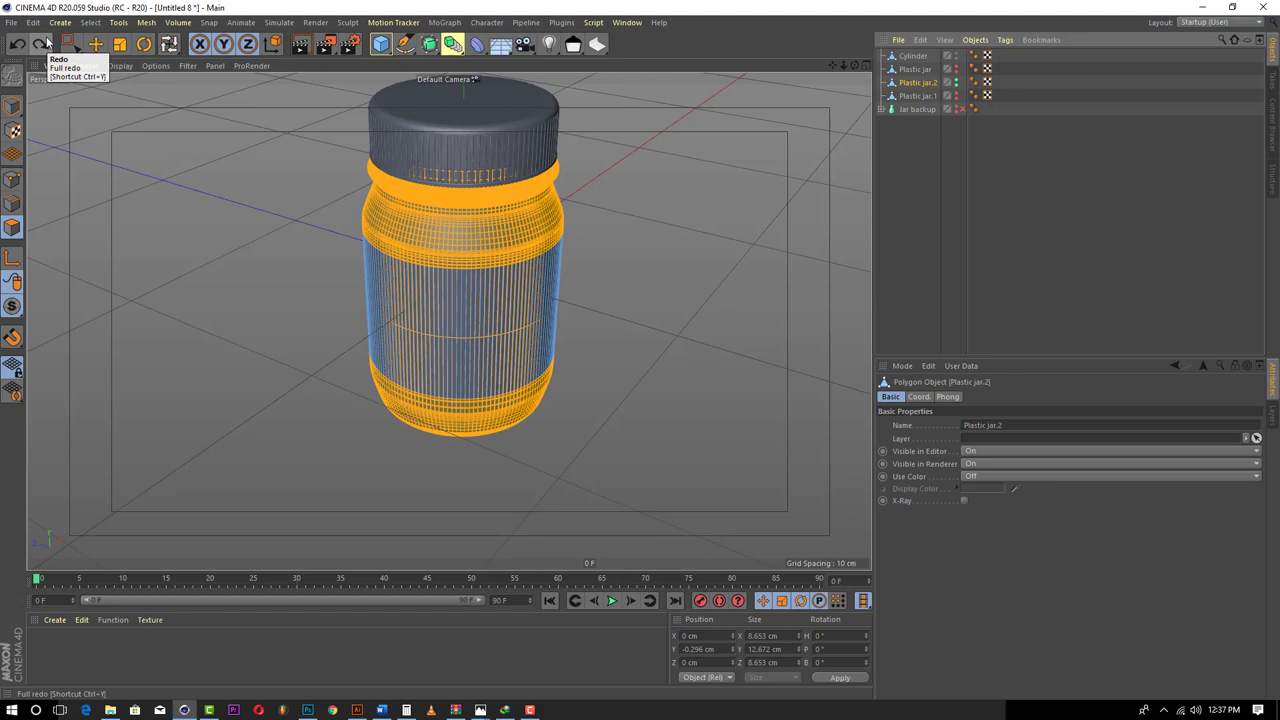
- Try removing the polygons above and below the middle band, then undo both the removal and the selection inversion
{"action": "left_click_drag", "start_coordinate": [854, 65], "coordinate": [449, 321]}
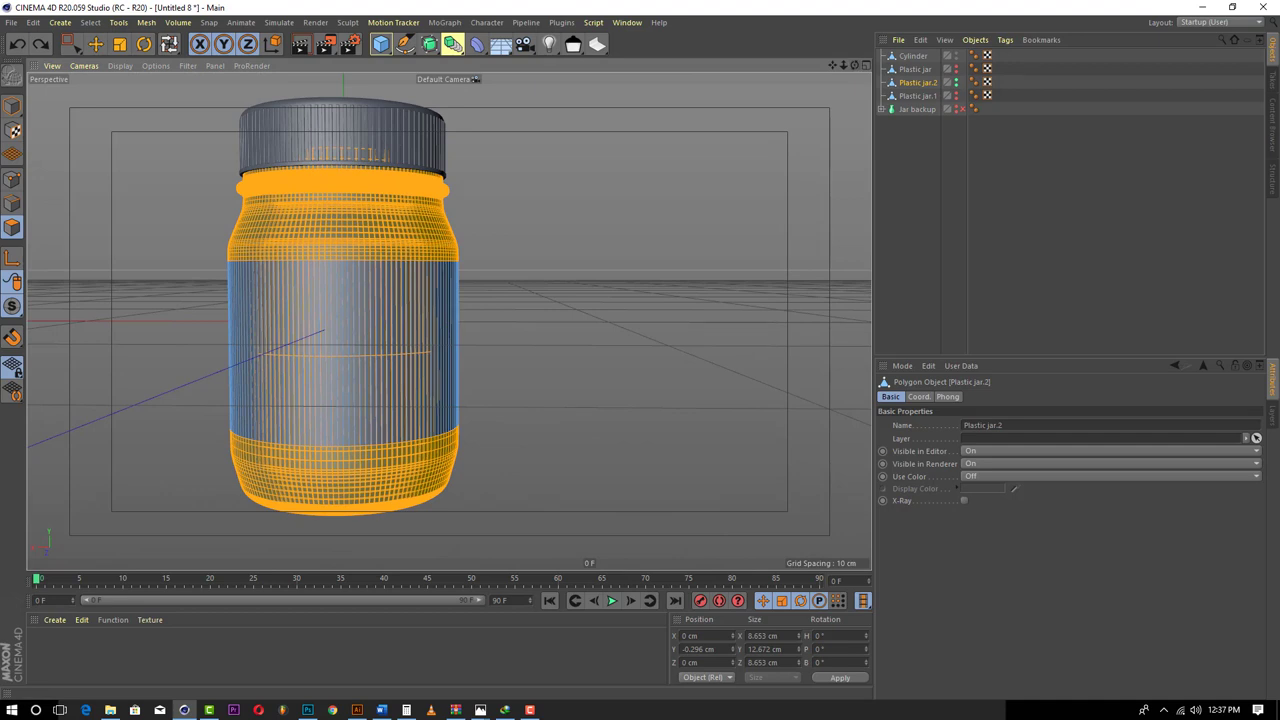
{"action": "key", "text": "ctrl+z"}
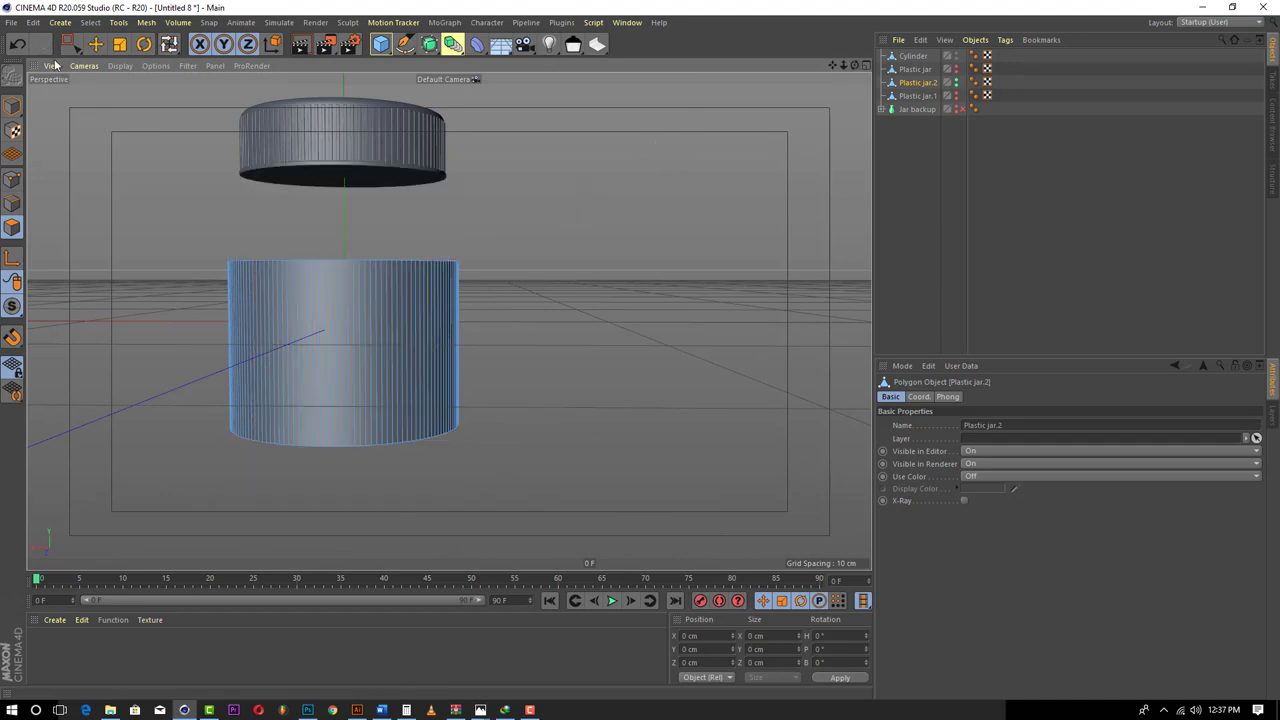
{"action": "left_click", "coordinate": [33, 22]}
{"action": "left_click", "coordinate": [52, 40]}
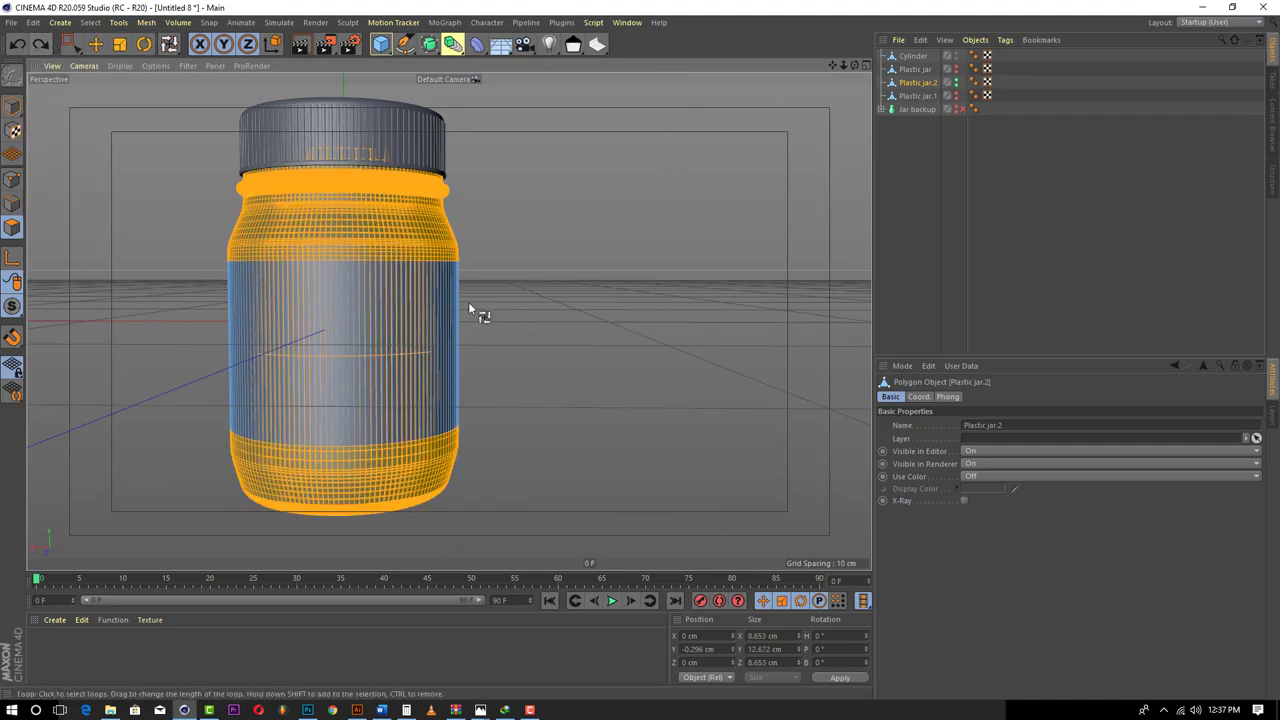
{"action": "left_click", "coordinate": [33, 22]}
{"action": "left_click", "coordinate": [45, 42]}
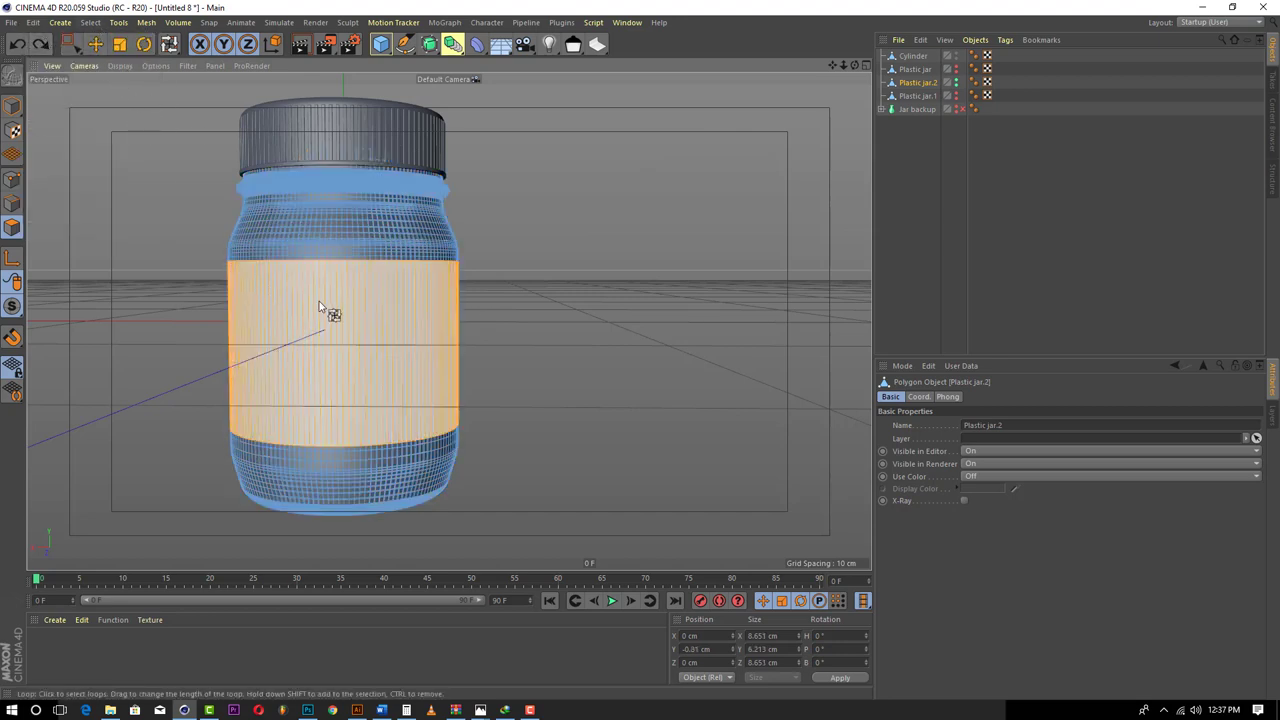
- Invert the band selection on Plastic jar.2 and delete the polygons above and below the middle band
{"action": "left_click", "coordinate": [90, 22]}
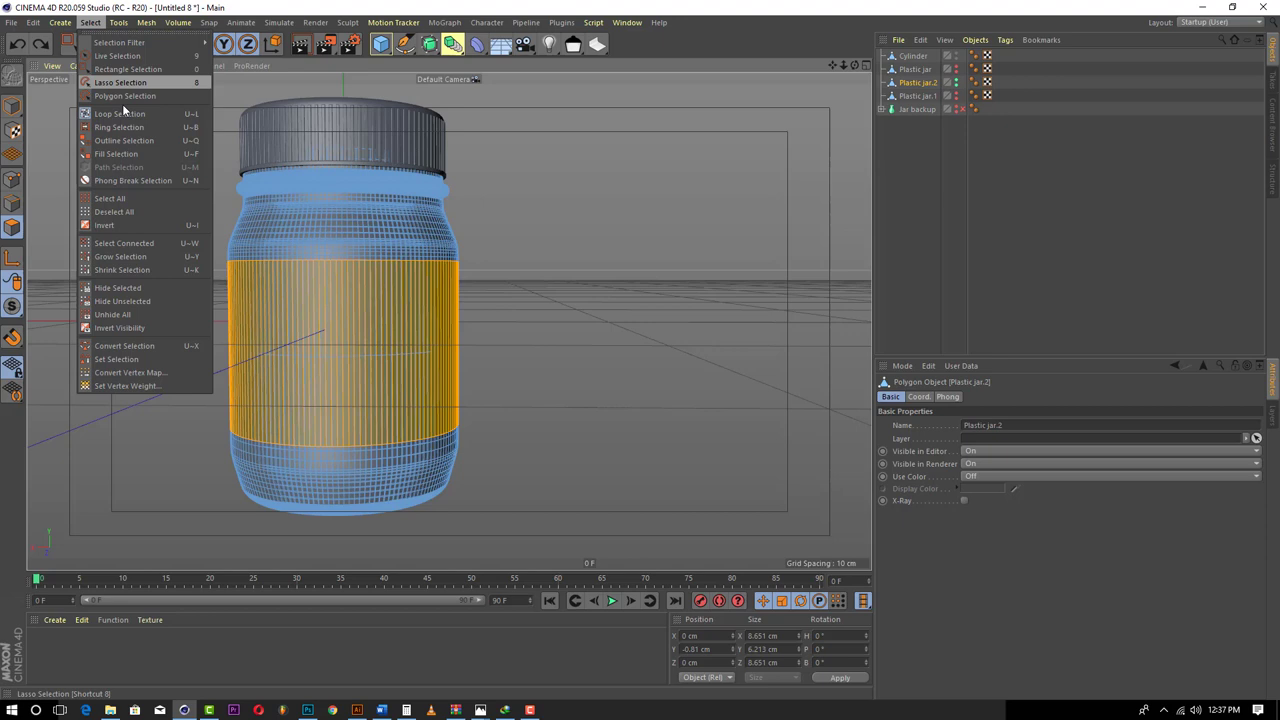
{"action": "left_click", "coordinate": [137, 226]}
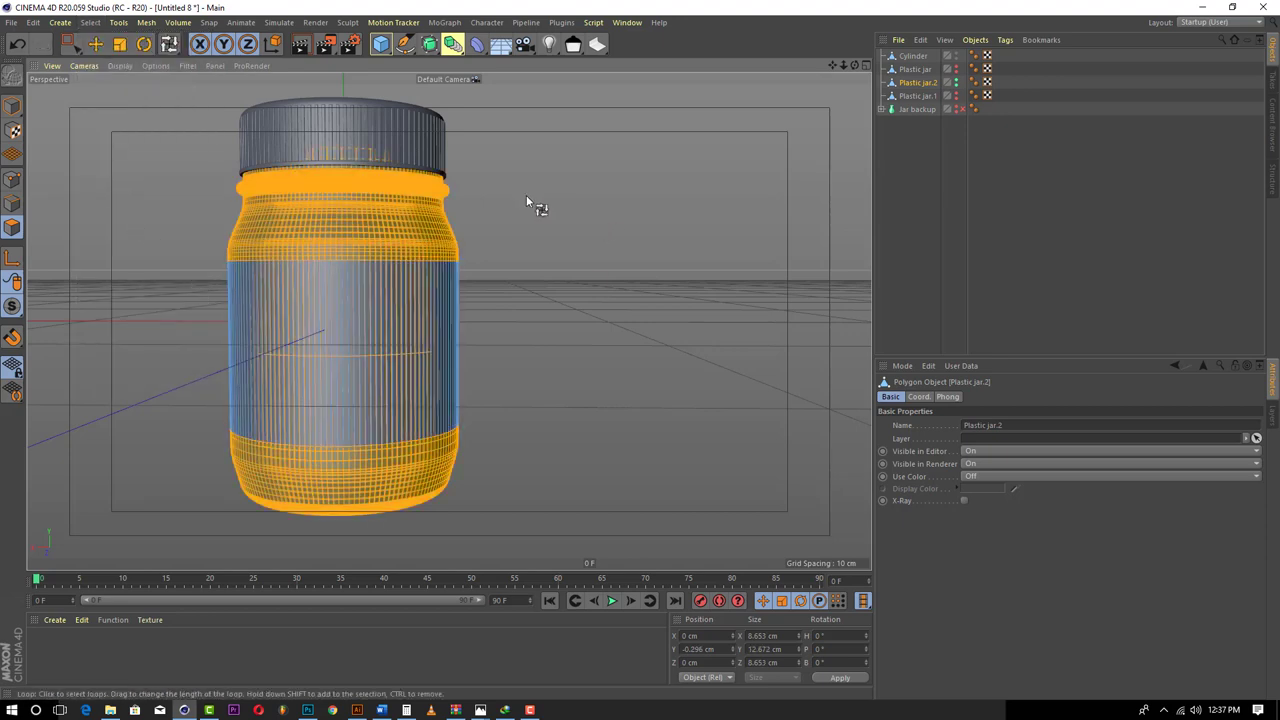
{"action": "key", "text": "Delete"}
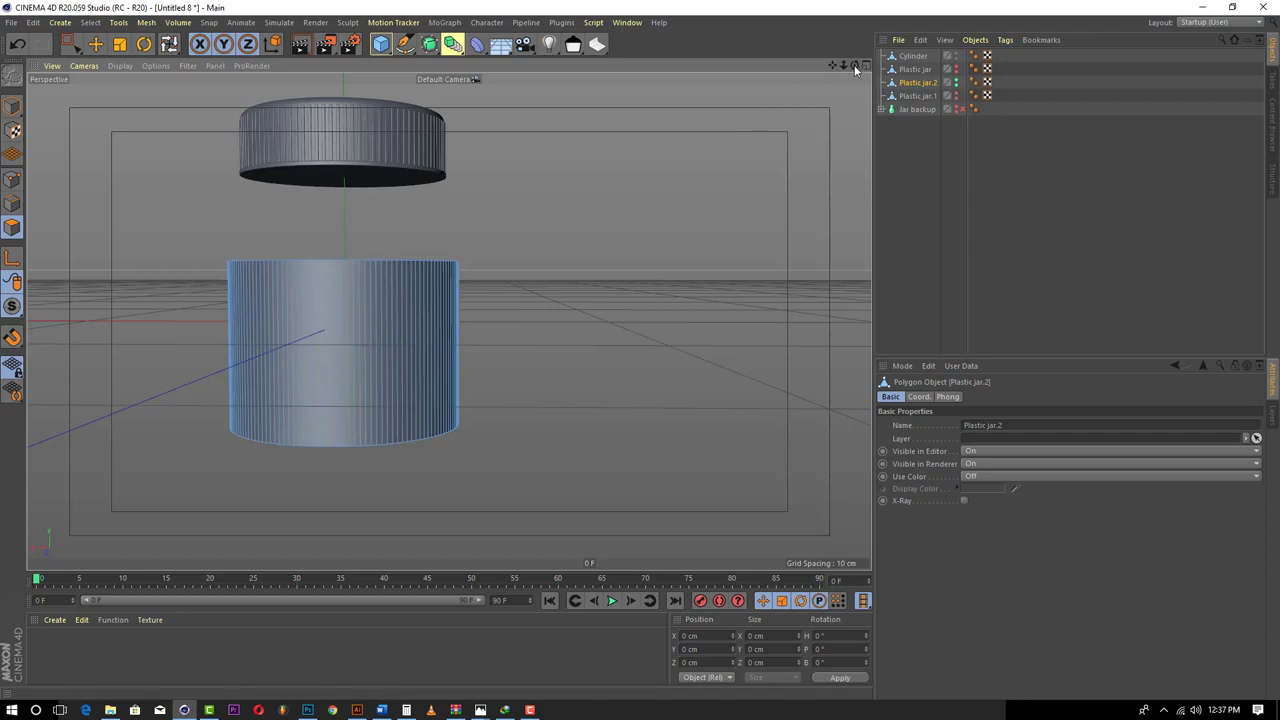
- Inspect the open label band from above and select one vertical polygon strip on its front with Live Selection
{"action": "left_click_drag", "start_coordinate": [855, 66], "coordinate": [529, 382]}
{"action": "scroll", "coordinate": [284, 331], "scroll_direction": "up", "scroll_amount": 3}
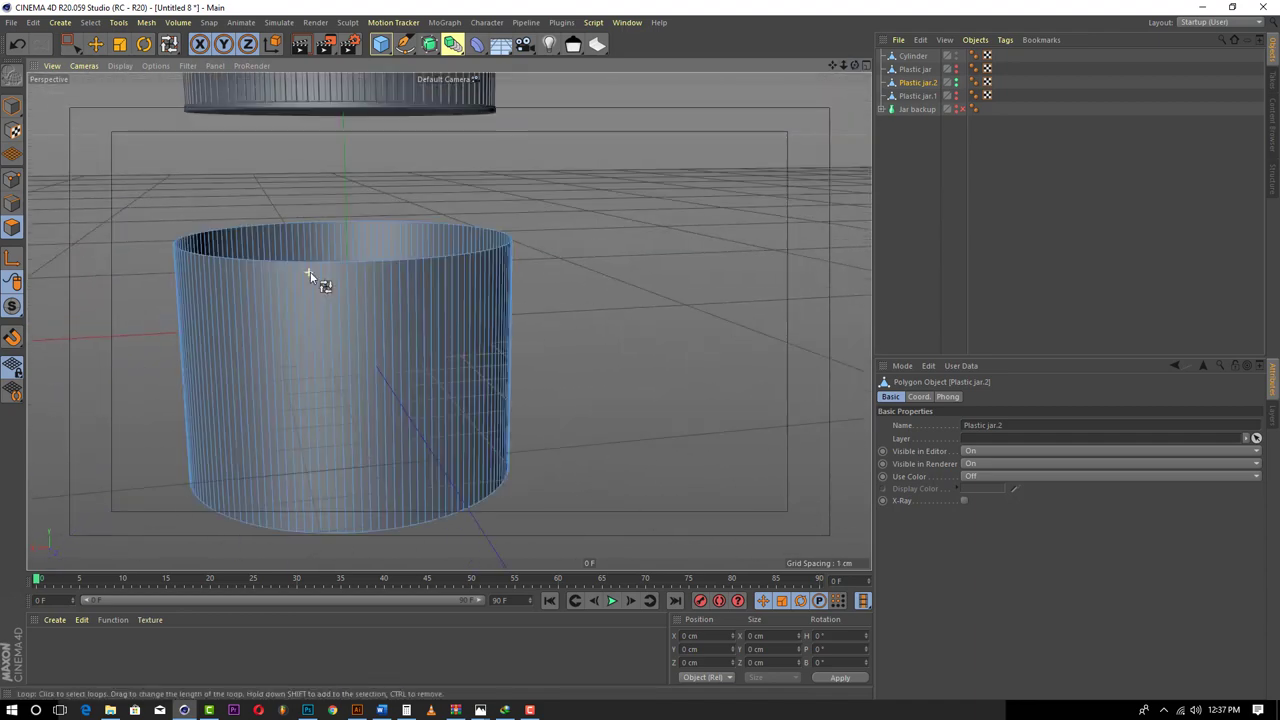
{"action": "left_click_drag", "start_coordinate": [853, 64], "coordinate": [371, 308]}
{"action": "scroll", "coordinate": [395, 313], "scroll_direction": "up", "scroll_amount": 5}
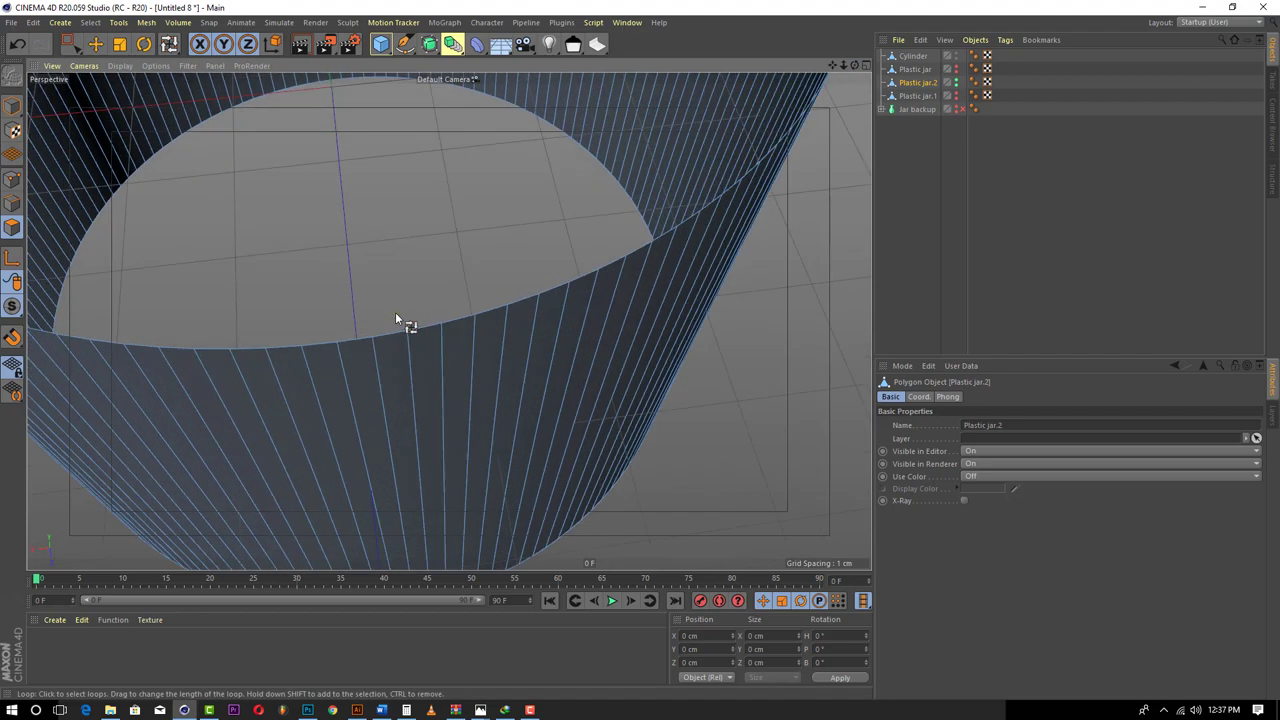
{"action": "scroll", "coordinate": [395, 313], "scroll_direction": "down", "scroll_amount": 4}
{"action": "scroll", "coordinate": [395, 312], "scroll_direction": "down", "scroll_amount": 2}
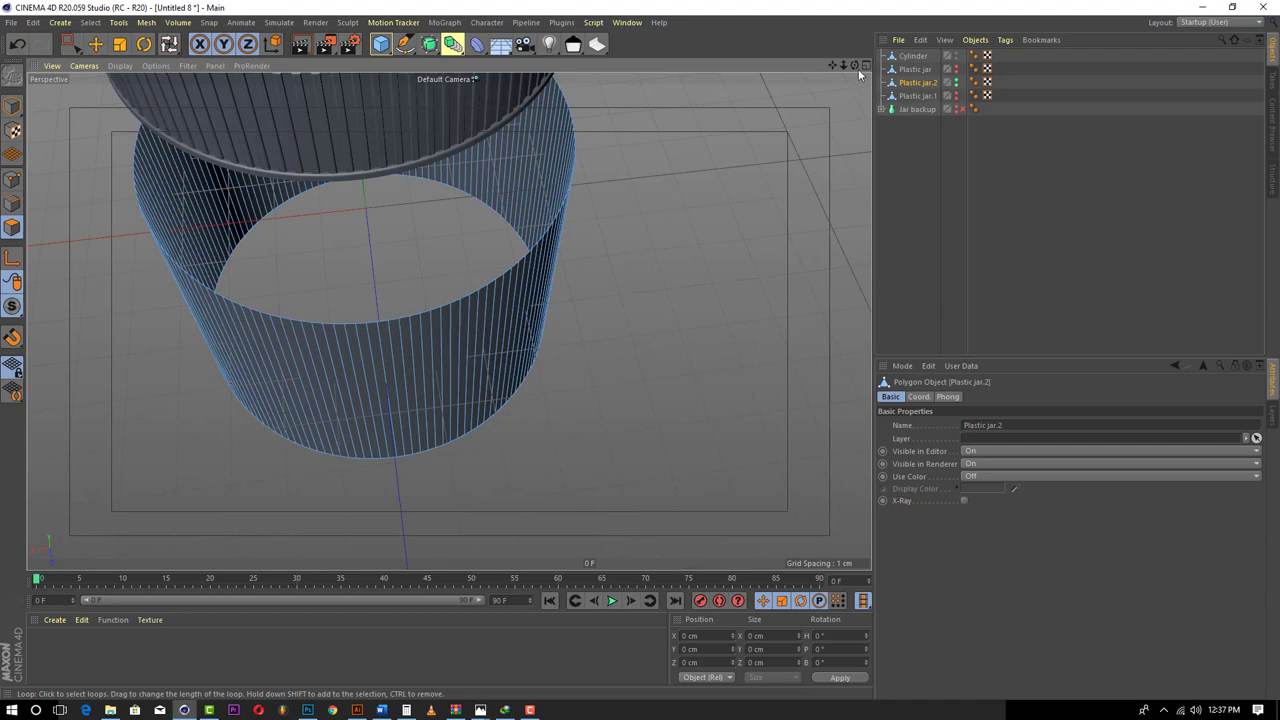
{"action": "left_click_drag", "start_coordinate": [855, 65], "coordinate": [446, 320]}
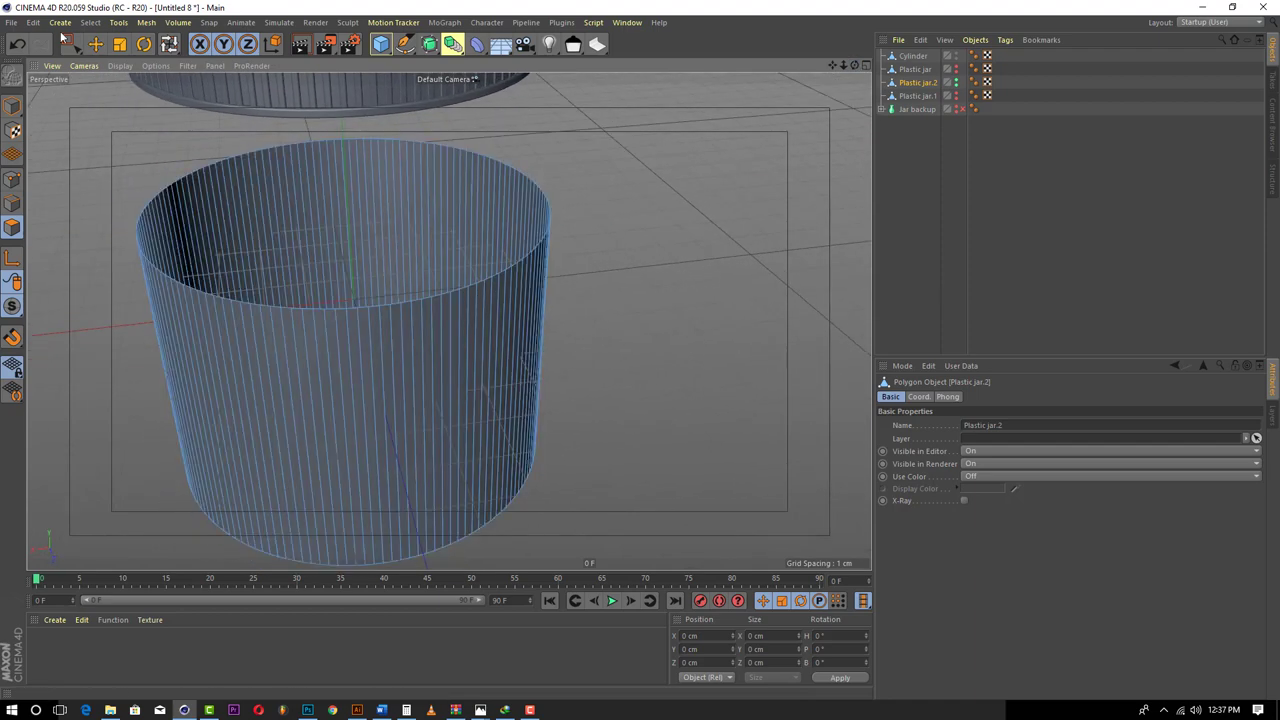
{"action": "left_click", "coordinate": [68, 44]}
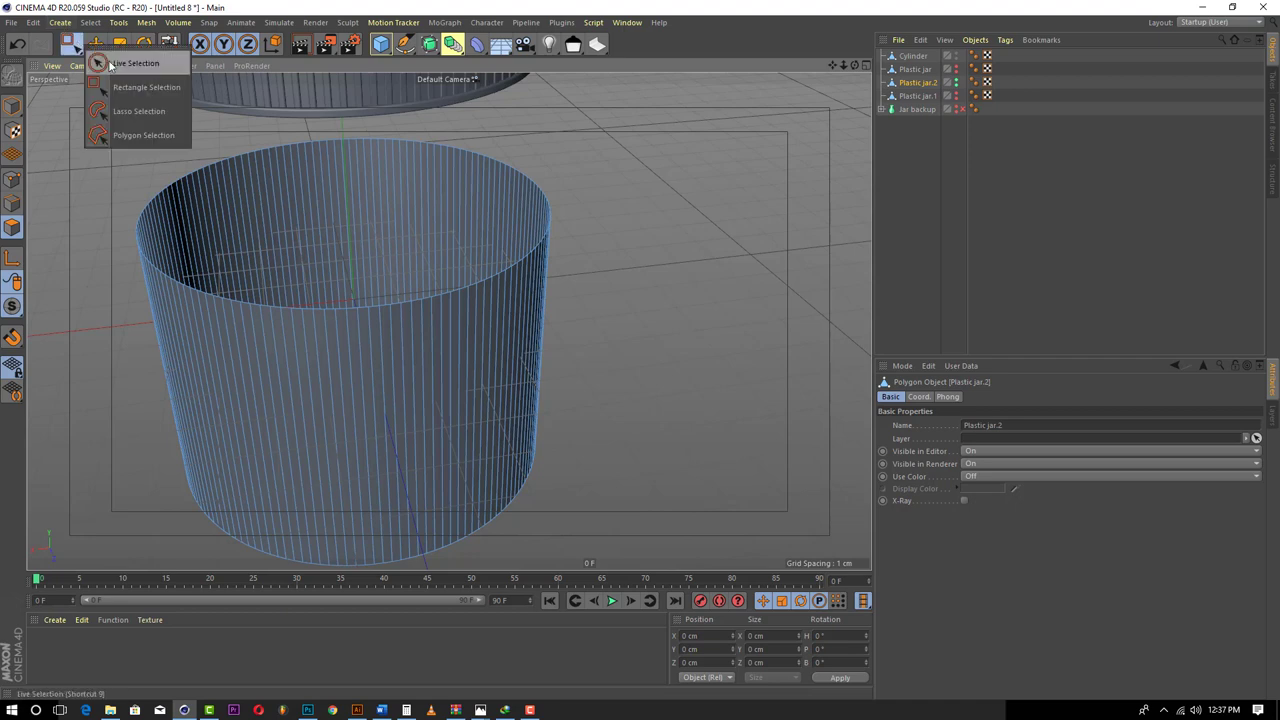
{"action": "left_click", "coordinate": [110, 64]}
{"action": "left_click", "coordinate": [306, 332]}
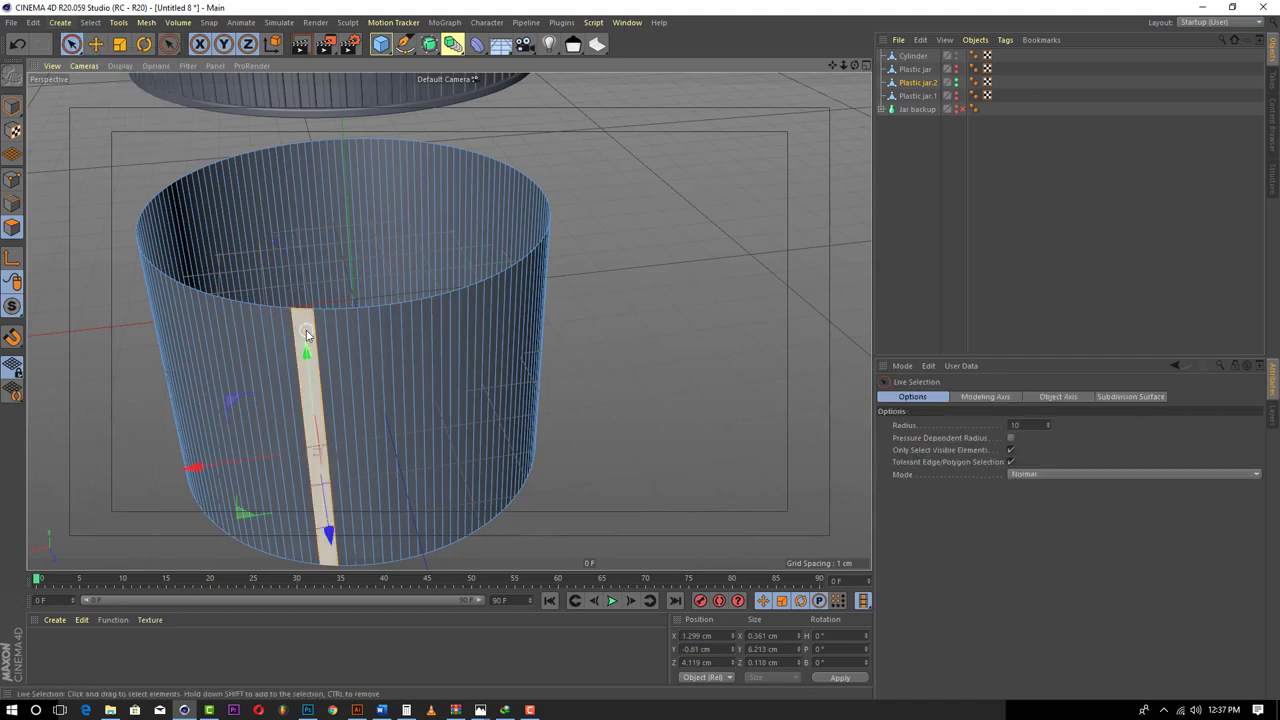
- Extend the selection across the neighbouring front strips of the Plastic jar.2 label band and delete them to open a vertical gap
{"action": "left_click", "coordinate": [286, 334], "text": "shift"}
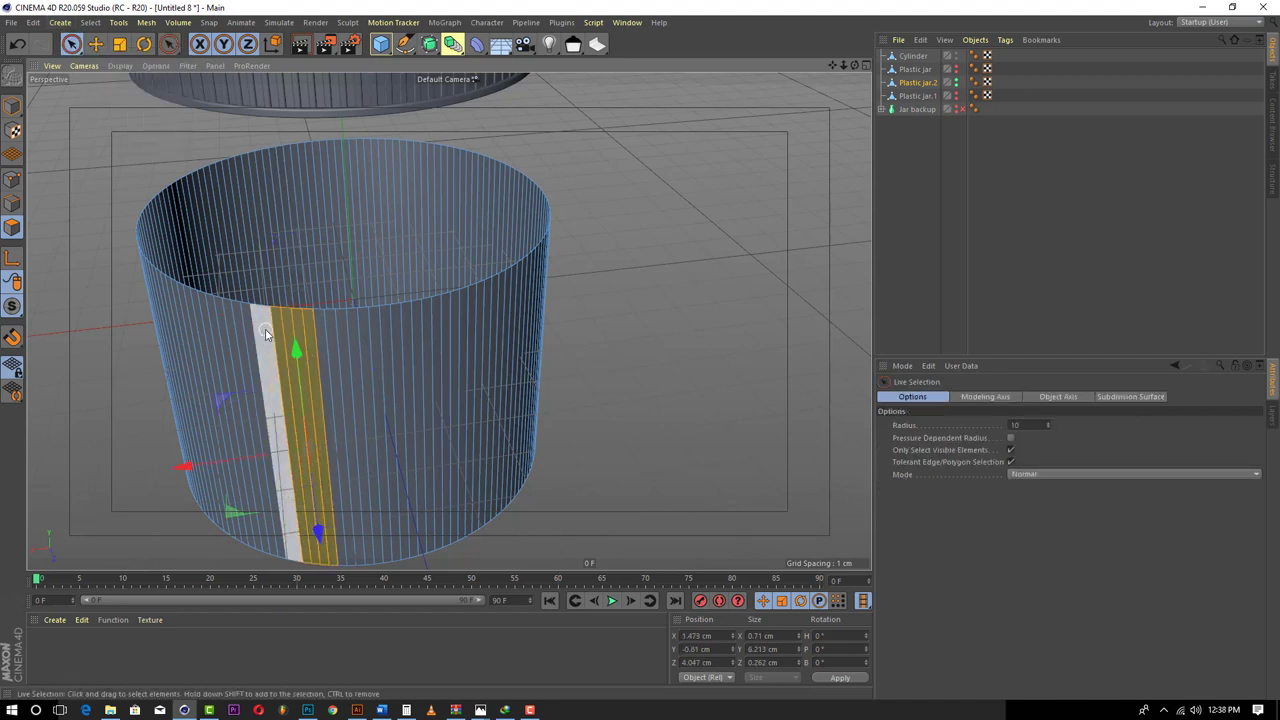
{"action": "left_click", "coordinate": [265, 331], "text": "shift"}
{"action": "left_click", "coordinate": [248, 331], "text": "shift"}
{"action": "left_click", "coordinate": [232, 325], "text": "shift"}
{"action": "left_click", "coordinate": [216, 318], "text": "shift"}
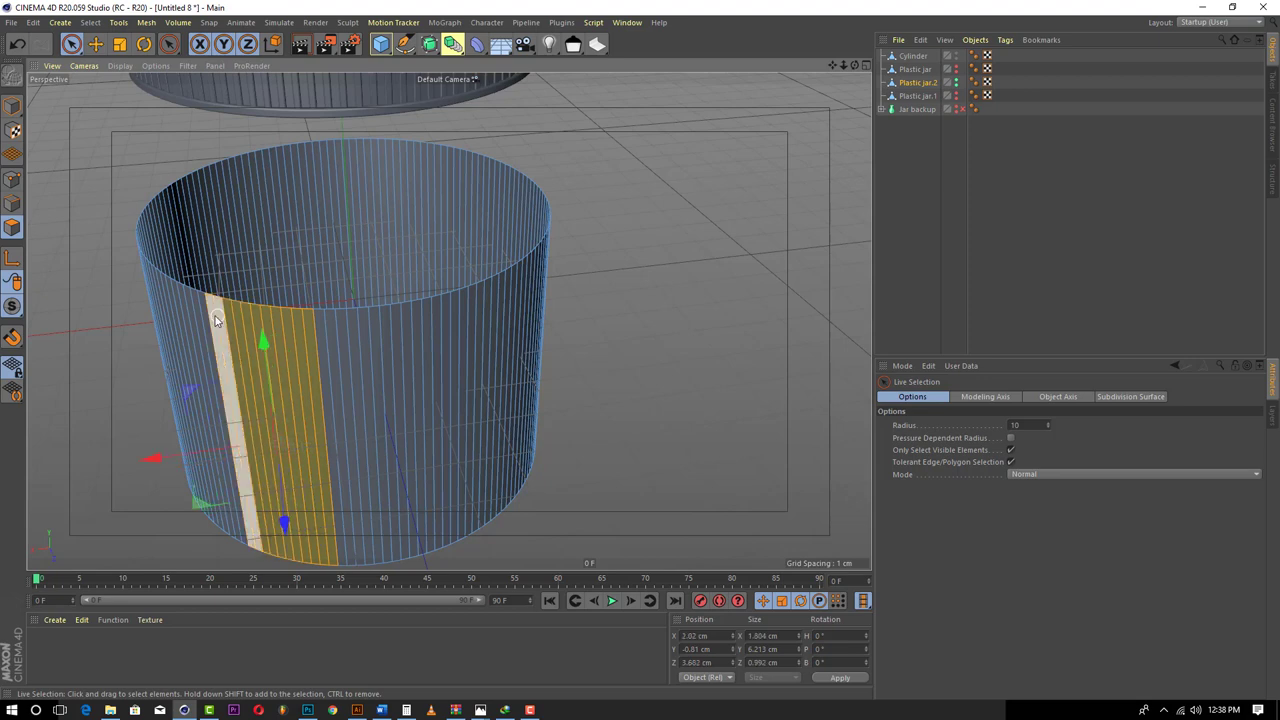
{"action": "left_click", "coordinate": [212, 318], "text": "shift"}
{"action": "left_click", "coordinate": [190, 302], "text": "shift"}
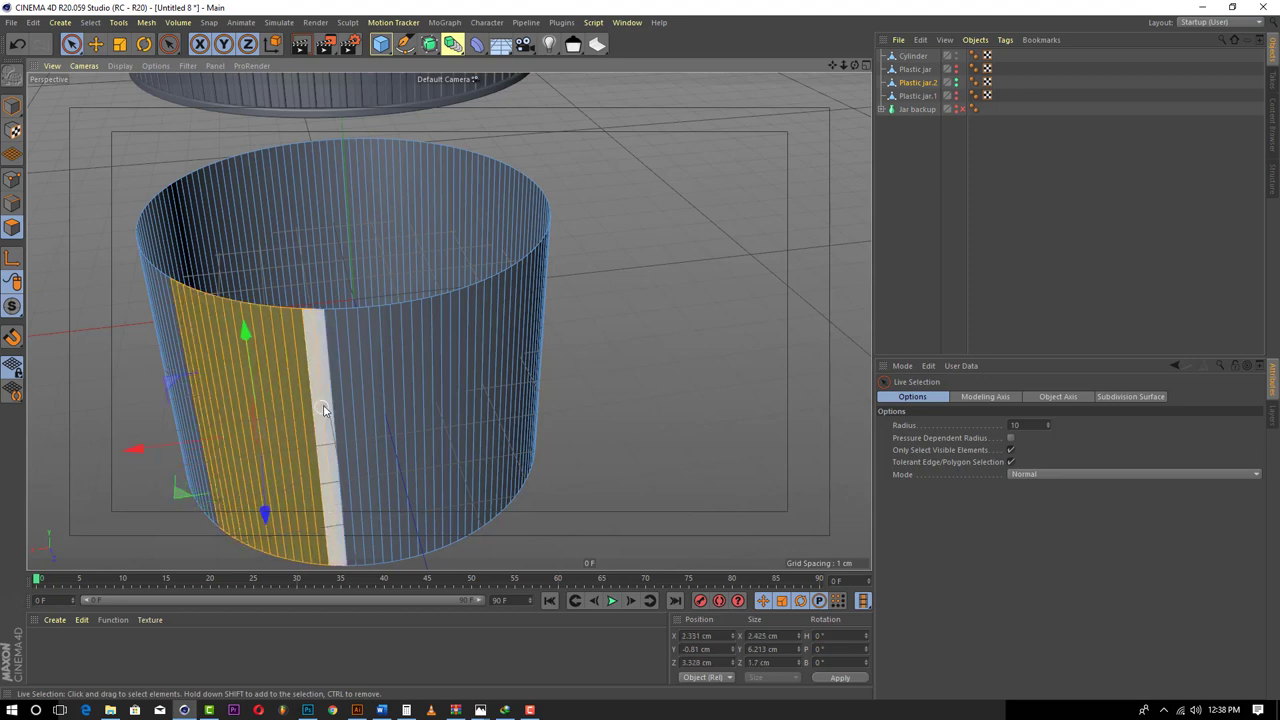
{"action": "left_click", "coordinate": [318, 346], "text": "shift"}
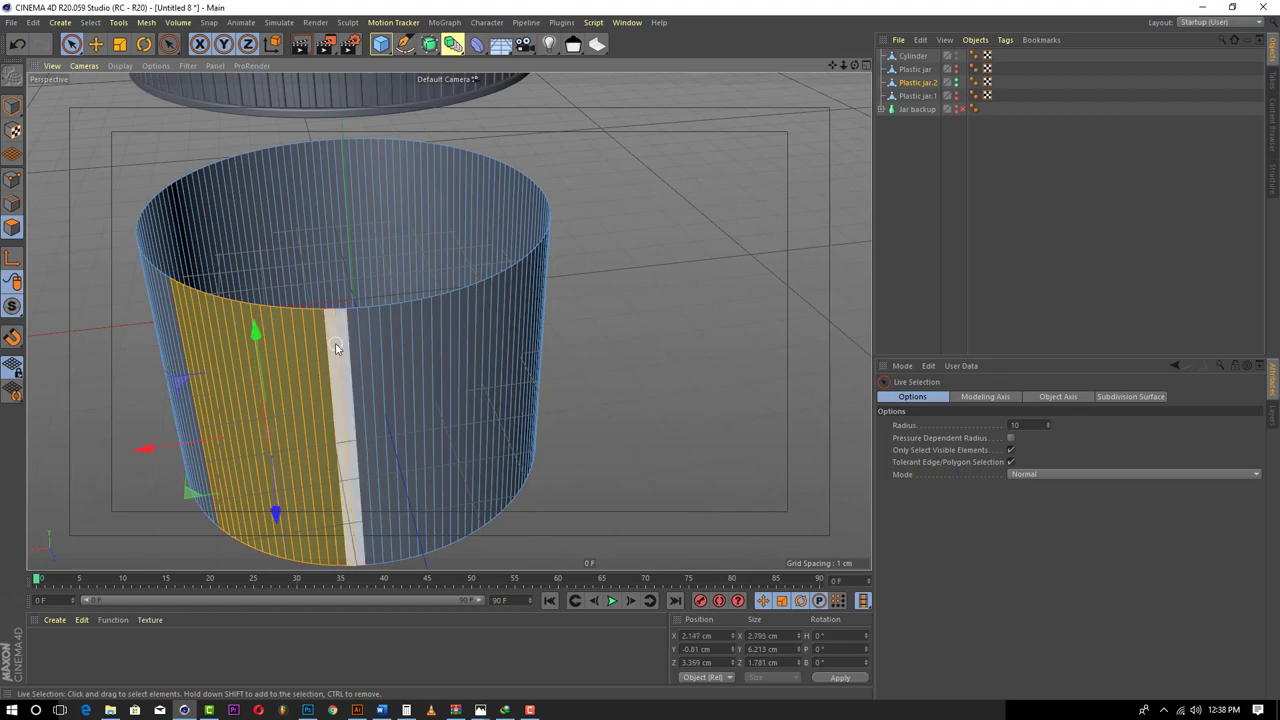
{"action": "left_click", "coordinate": [366, 452], "text": "shift"}
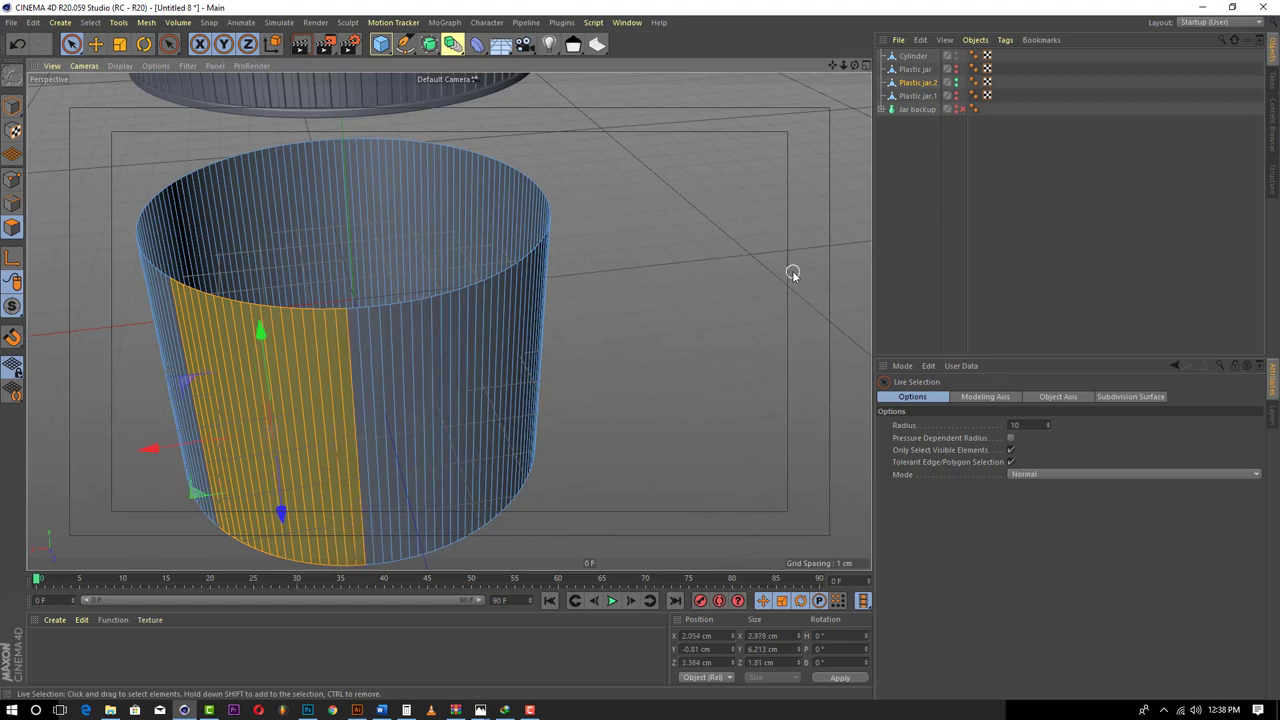
{"action": "key", "text": "Delete"}
{"action": "scroll", "coordinate": [369, 374], "scroll_direction": "down", "scroll_amount": 5}
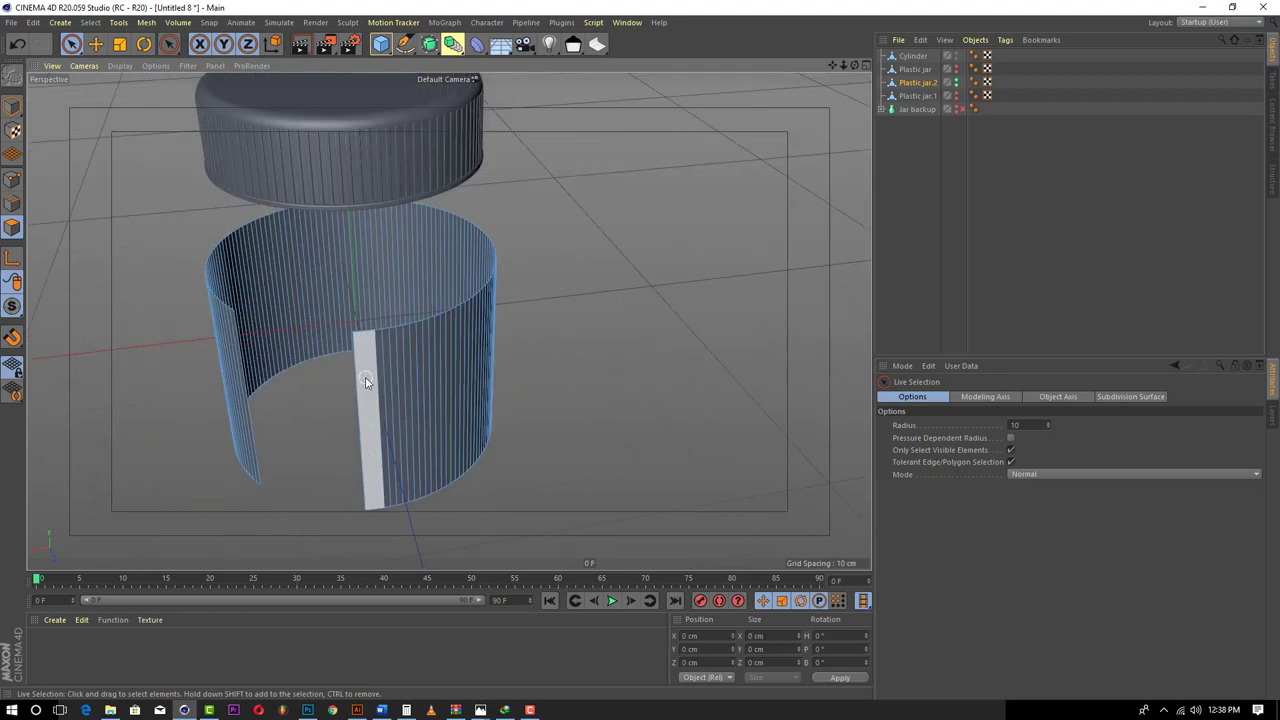
- Add a Cloth Surface object to the scene for thickening the open label band
{"action": "left_click", "coordinate": [914, 129]}
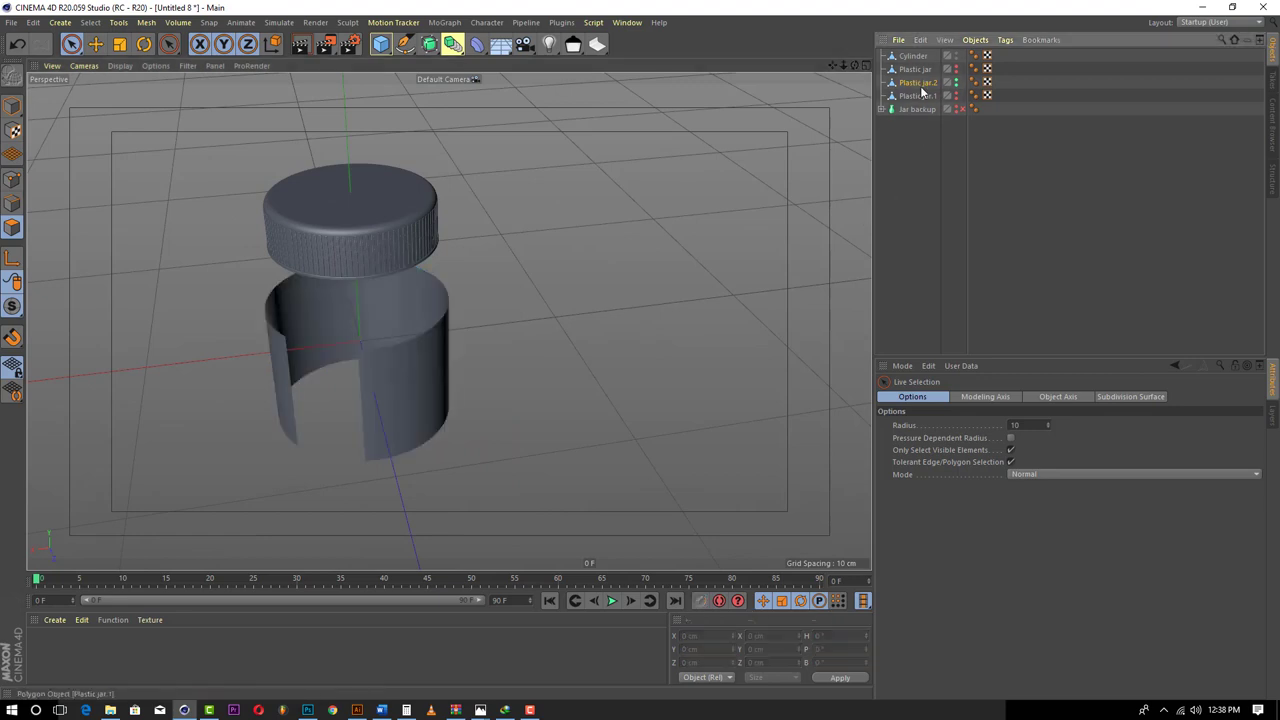
{"action": "left_click", "coordinate": [916, 83]}
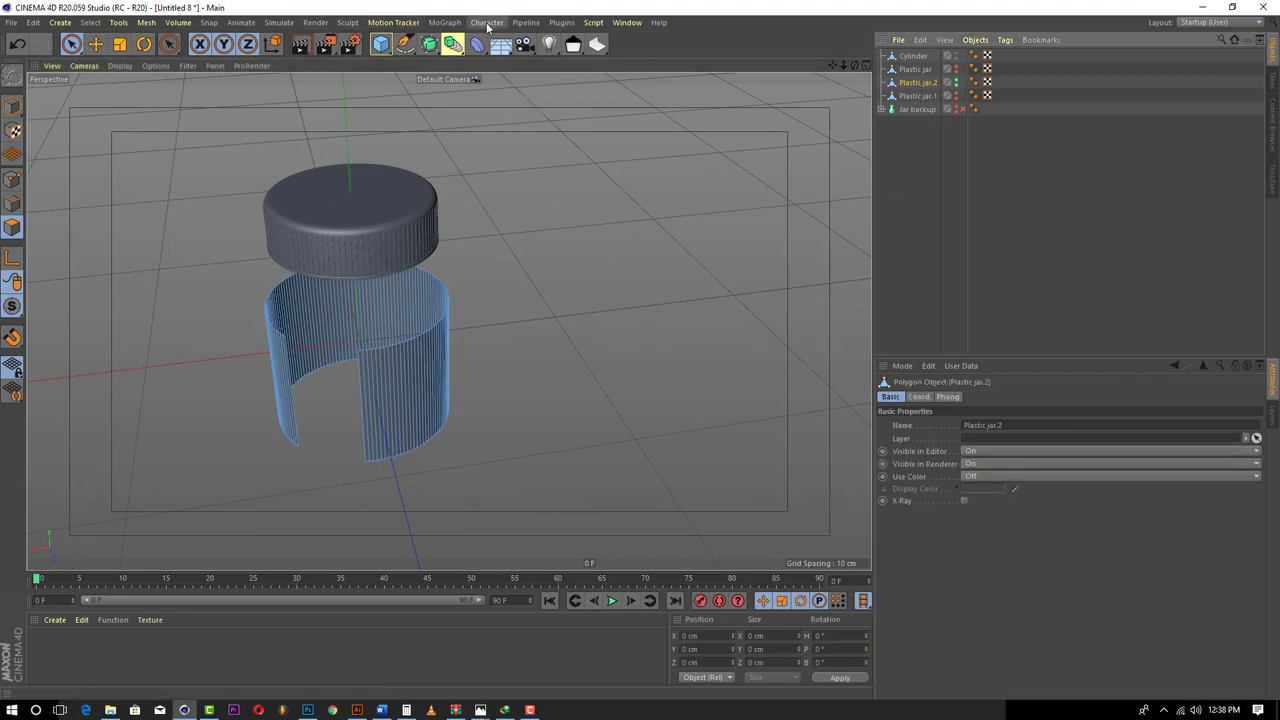
{"action": "left_click", "coordinate": [488, 23]}
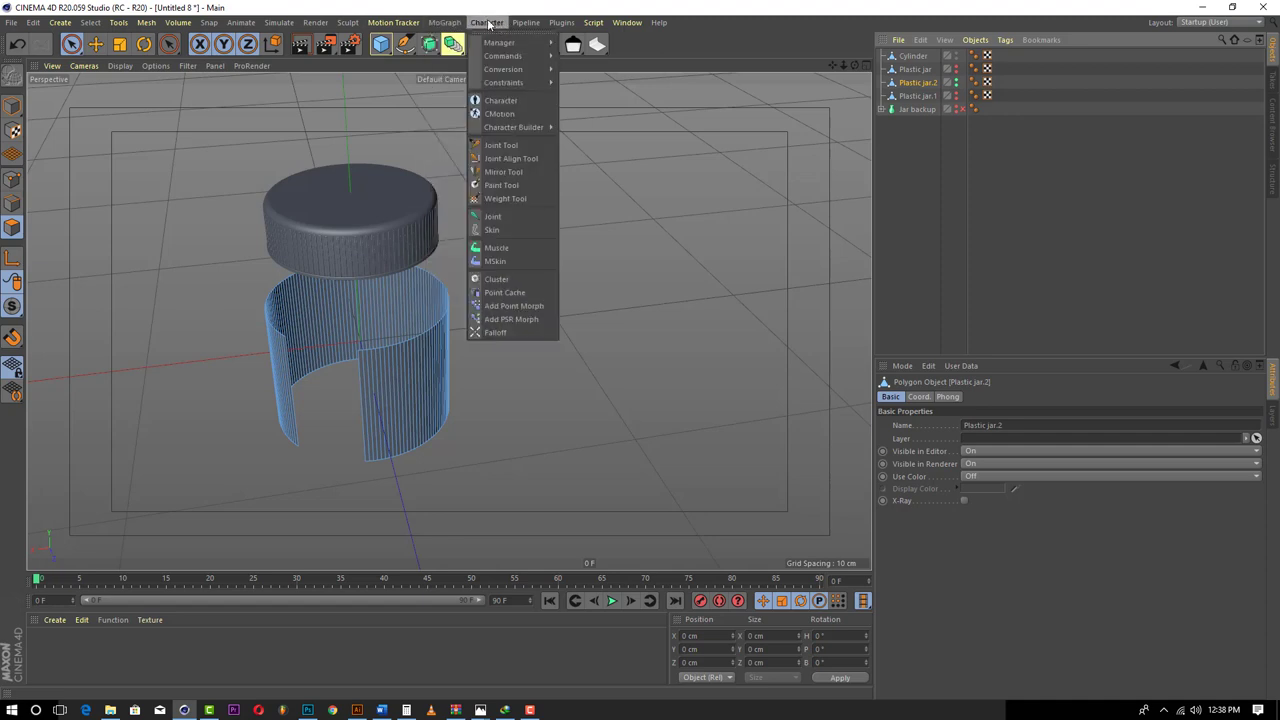
{"action": "mouse_move", "coordinate": [278, 22]}
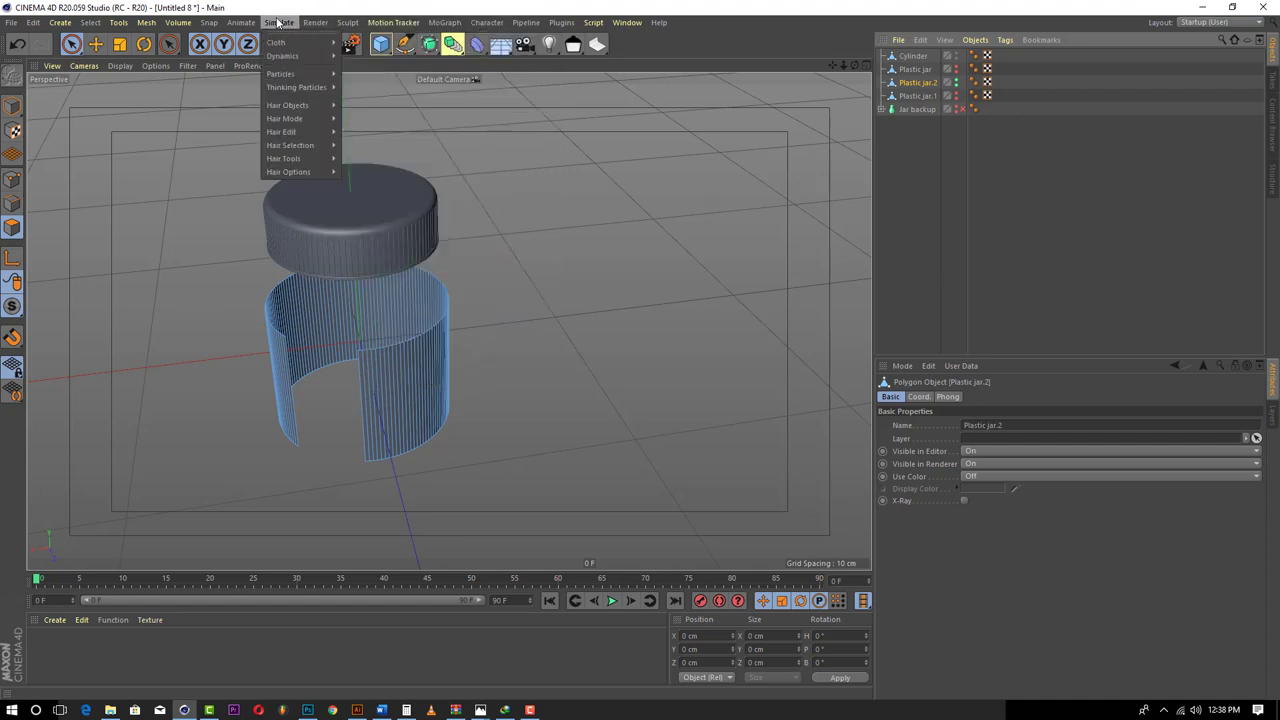
{"action": "left_click", "coordinate": [378, 55]}
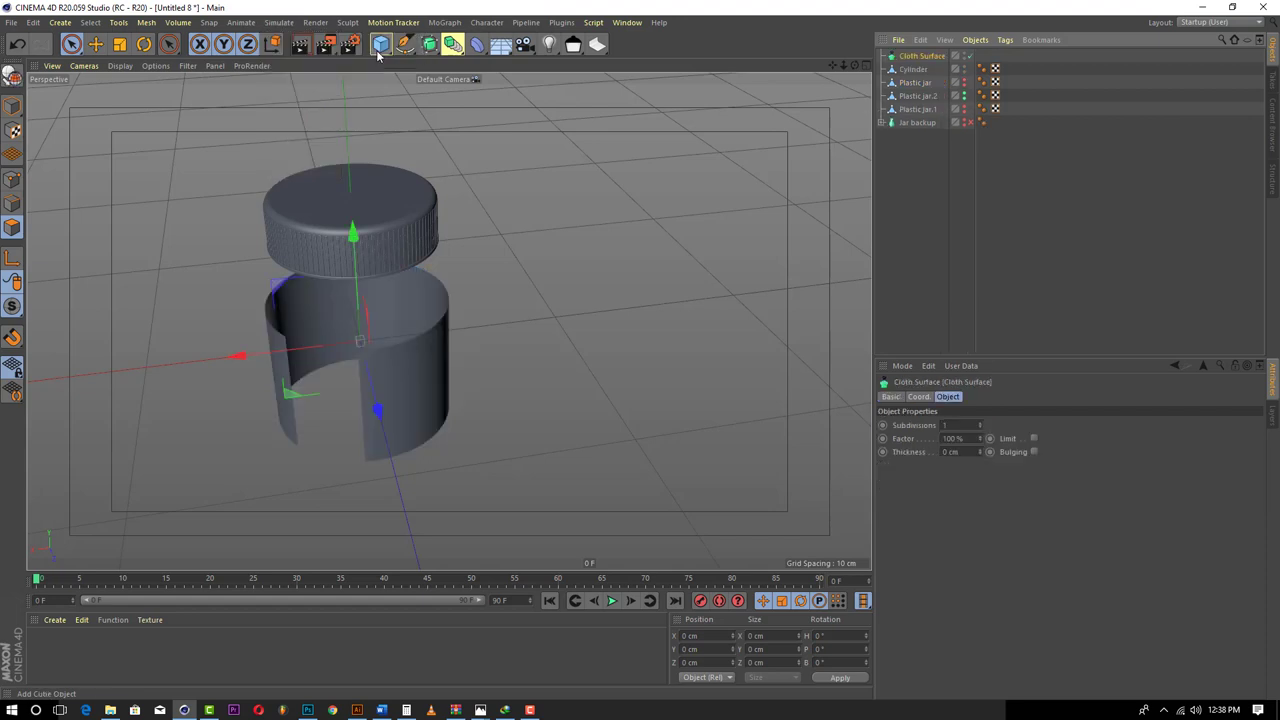
{"action": "scroll", "coordinate": [390, 332], "scroll_direction": "up", "scroll_amount": 5}
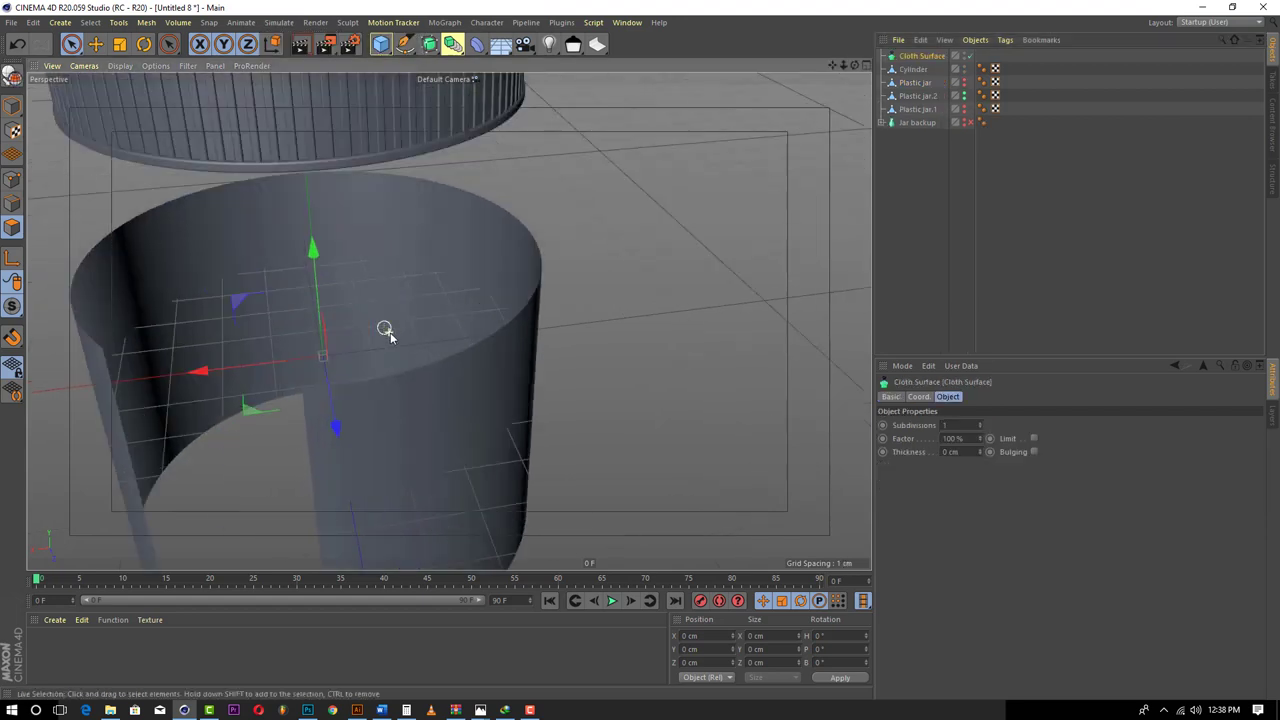
{"action": "mouse_move", "coordinate": [906, 70]}
{"action": "left_mouse_down"}
{"action": "mouse_move", "coordinate": [912, 60]}
{"action": "mouse_move", "coordinate": [920, 72]}
{"action": "mouse_move", "coordinate": [920, 58]}
{"action": "left_mouse_up"}
{"action": "left_click", "coordinate": [920, 83]}
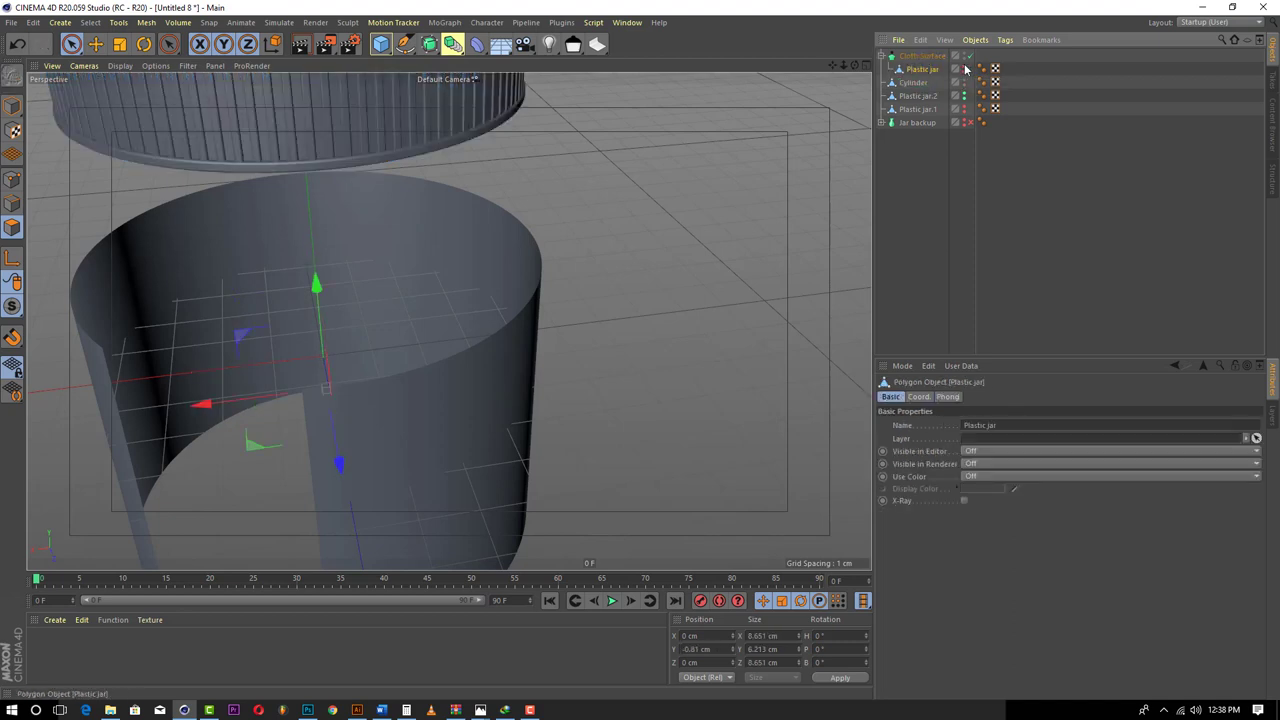
{"action": "key", "text": "ctrl+z"}
- Nest Plastic jar.2 under the Cloth Surface and select the Cloth Surface
{"action": "left_click", "coordinate": [929, 98]}
{"action": "left_click_drag", "start_coordinate": [929, 98], "coordinate": [918, 58]}
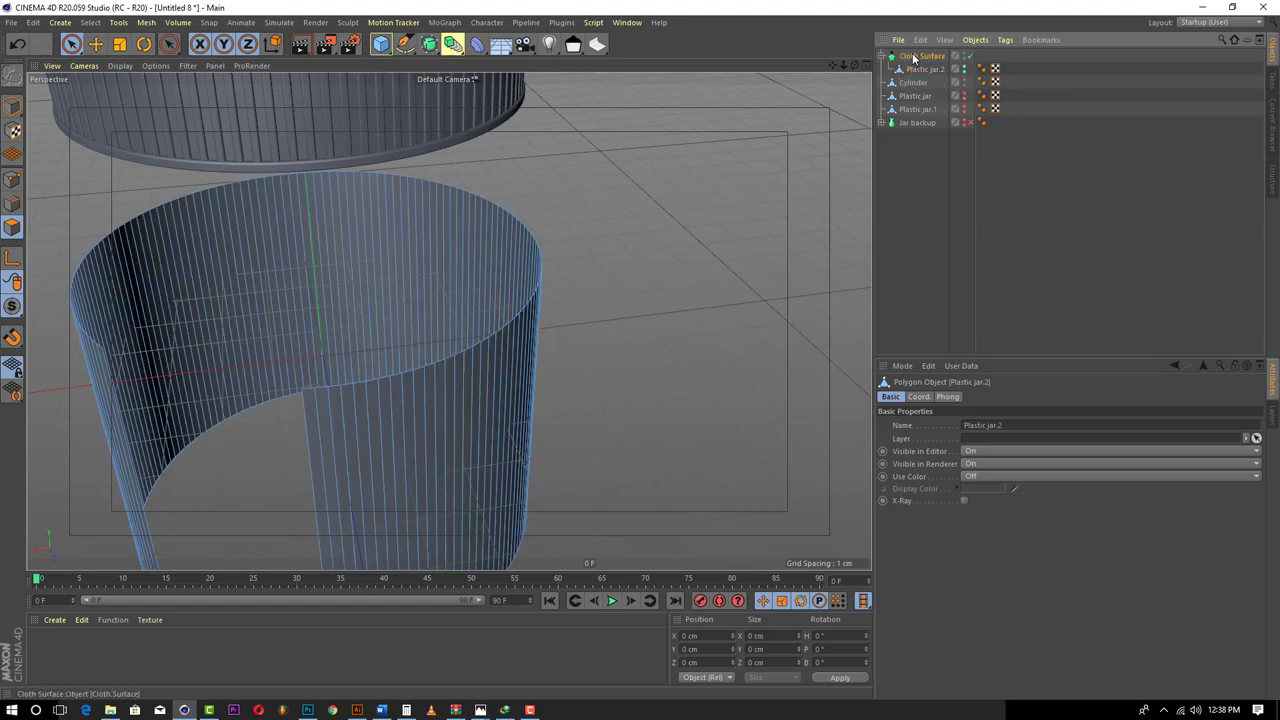
{"action": "left_click", "coordinate": [913, 58]}
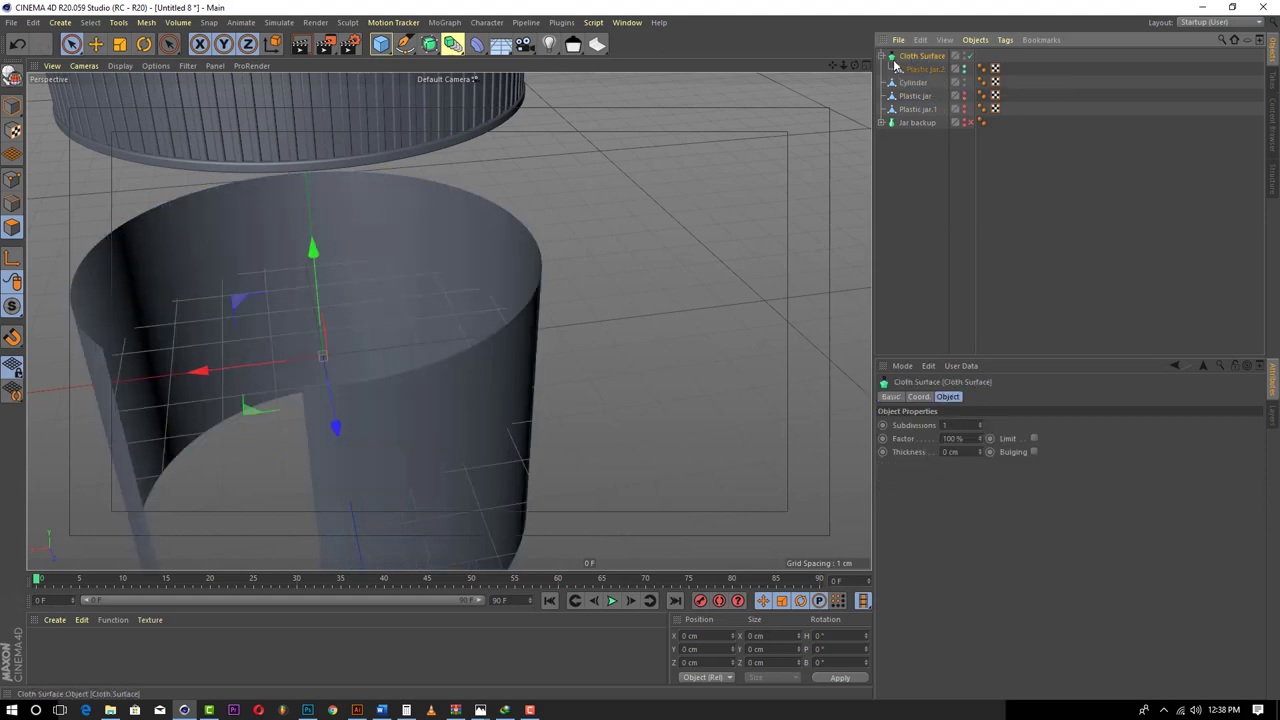
- Try a Cloth Surface thickness of 1 cm, reduce it to 0.02 cm and check the label band's edge up close
{"action": "double_click", "coordinate": [962, 452]}
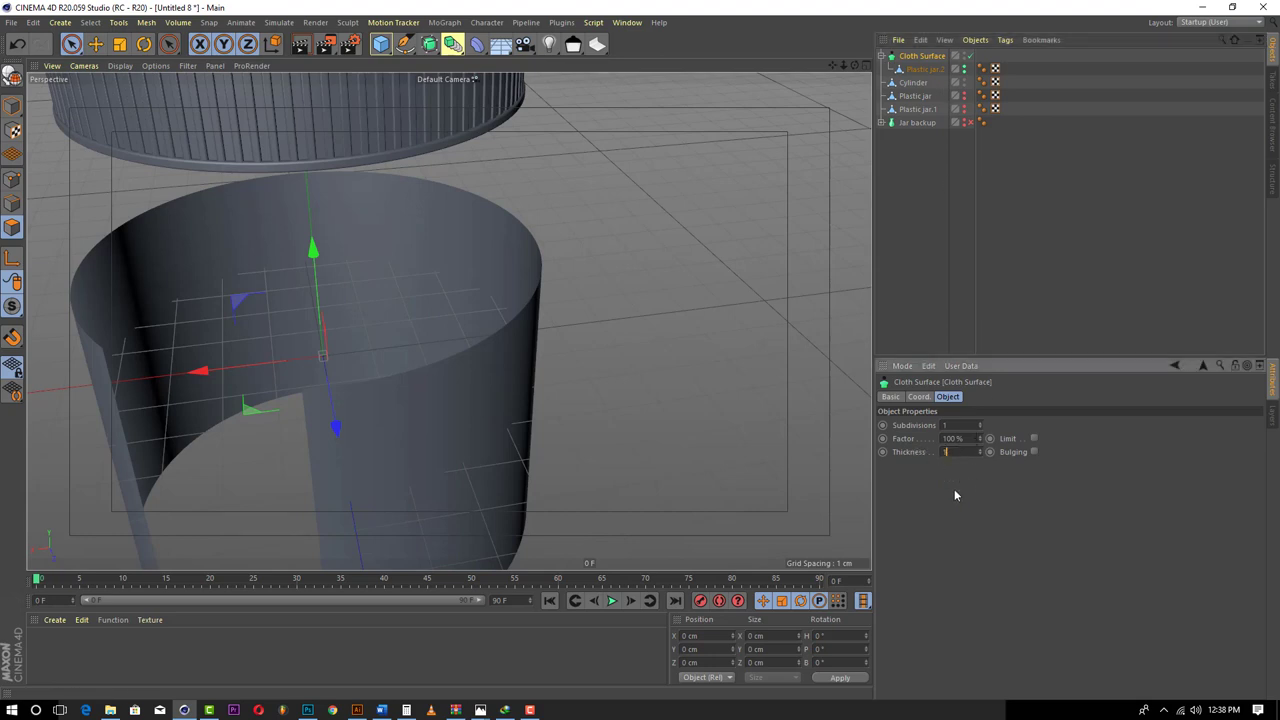
{"action": "type", "text": "1"}
{"action": "key", "text": "Return"}
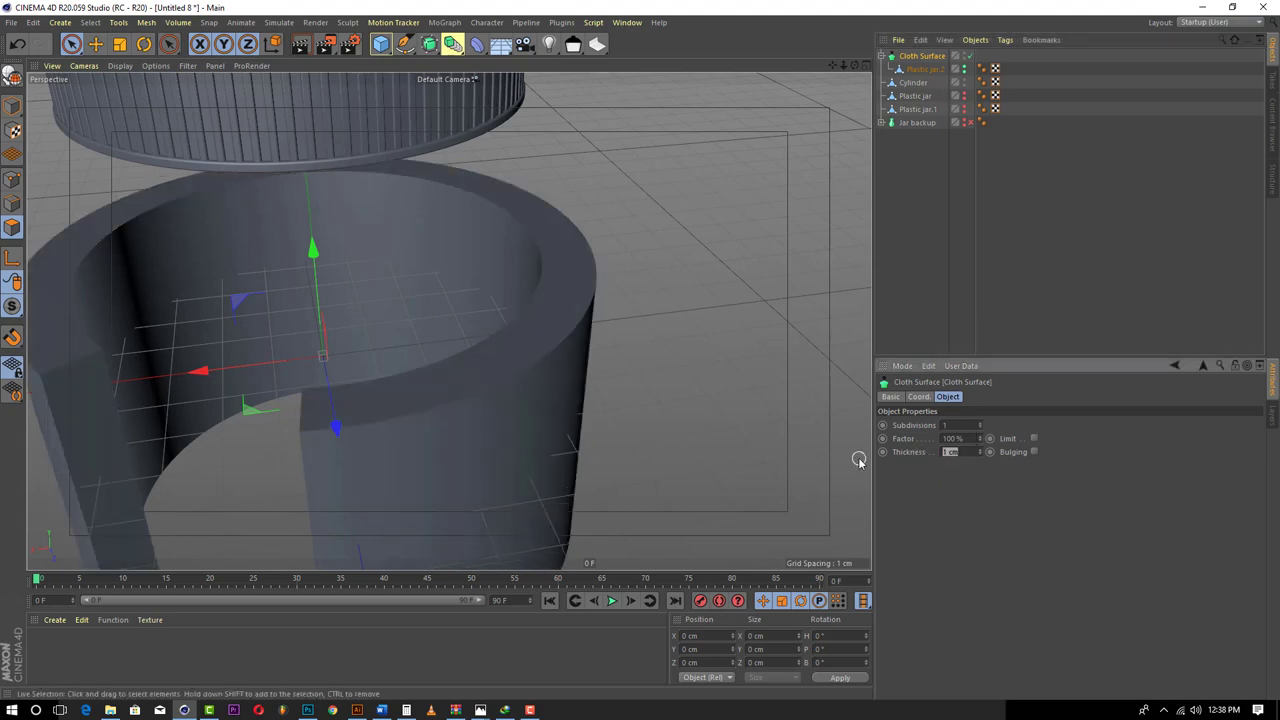
{"action": "type", "text": "0.02"}
{"action": "key", "text": "Return"}
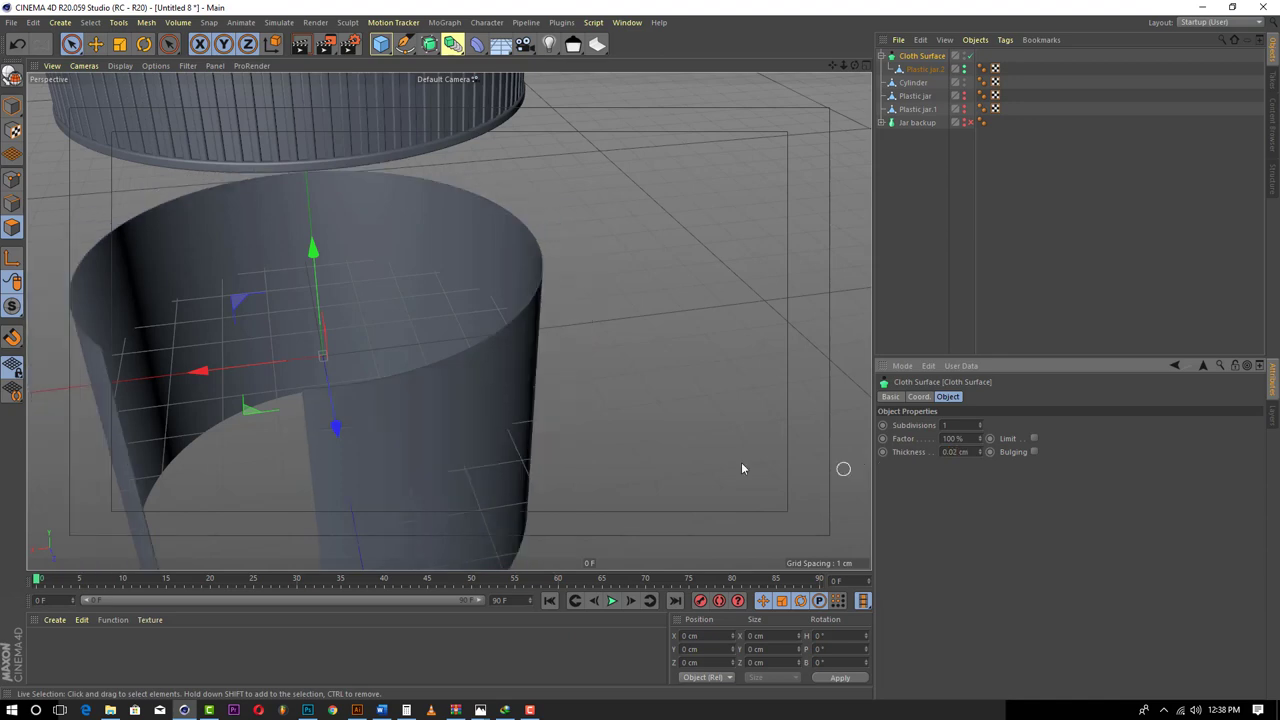
{"action": "scroll", "coordinate": [480, 309], "scroll_direction": "up", "scroll_amount": 3}
{"action": "scroll", "coordinate": [563, 343], "scroll_direction": "up", "scroll_amount": 3}
{"action": "scroll", "coordinate": [524, 295], "scroll_direction": "up", "scroll_amount": 4}
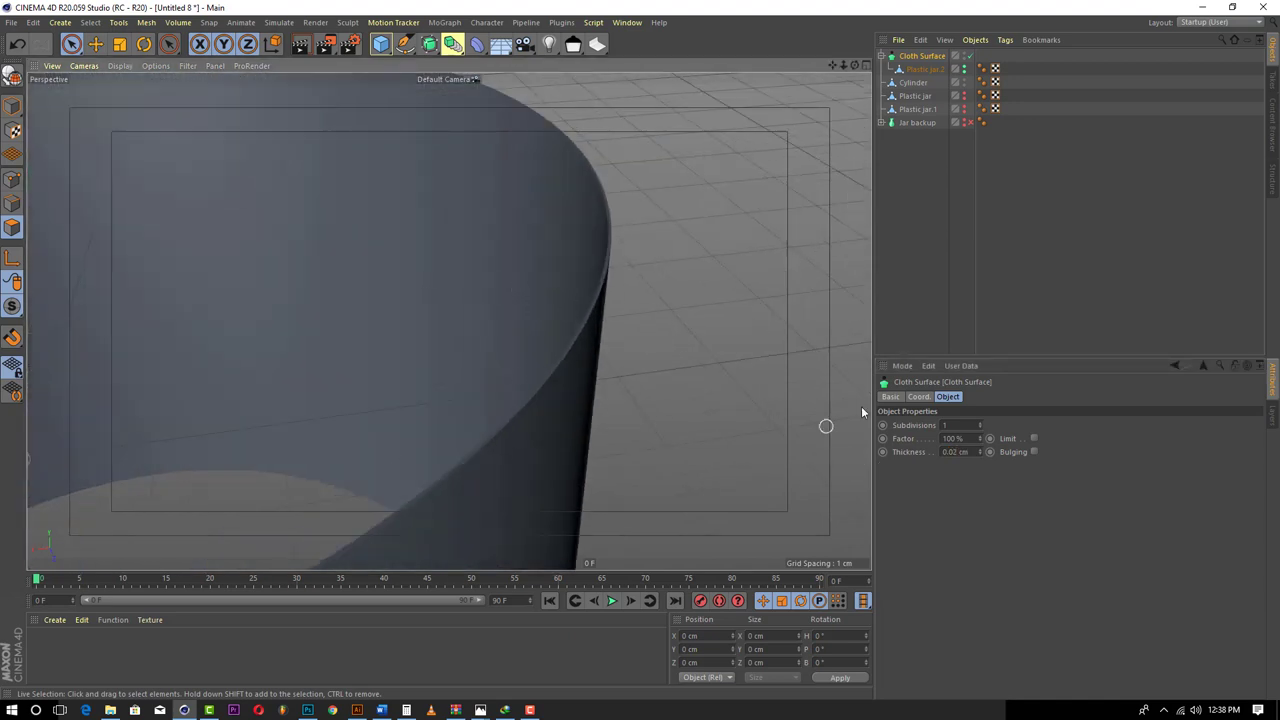
{"action": "left_click", "coordinate": [952, 452]}
{"action": "scroll", "coordinate": [687, 332], "scroll_direction": "down", "scroll_amount": 8}
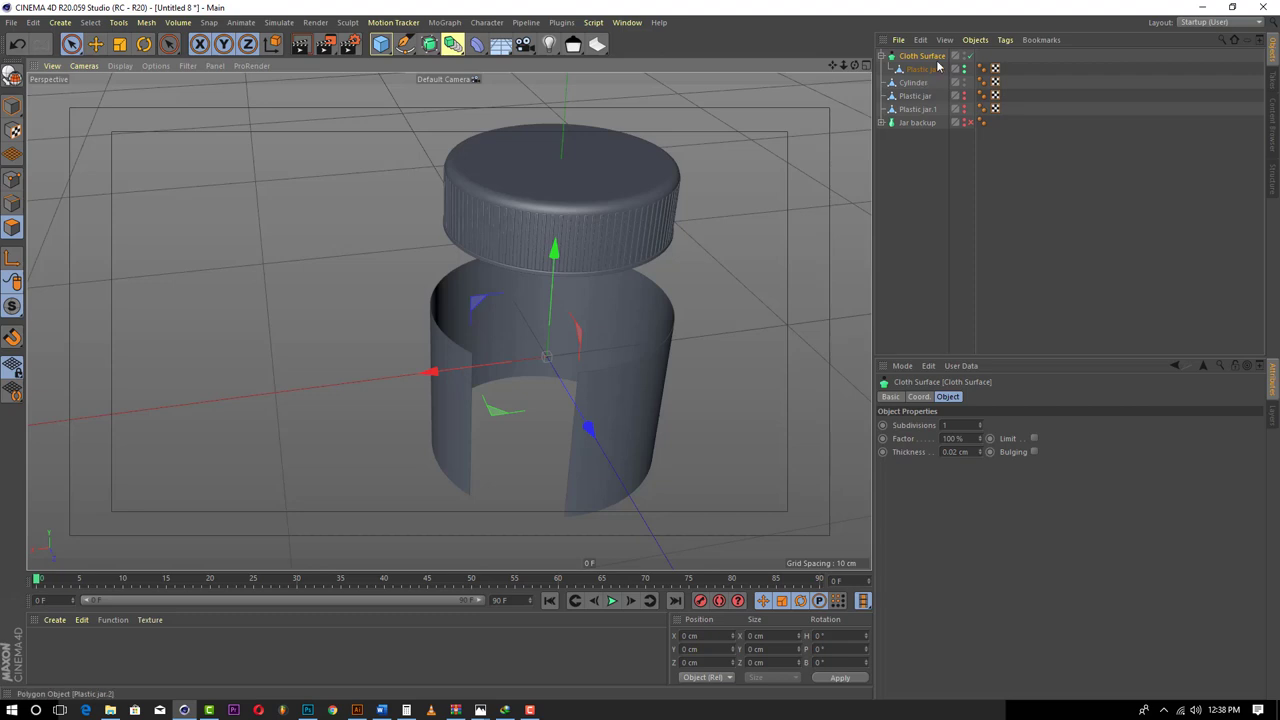
- Convert the Cloth Surface into editable geometry and expand its hierarchy
{"action": "left_click", "coordinate": [882, 56]}
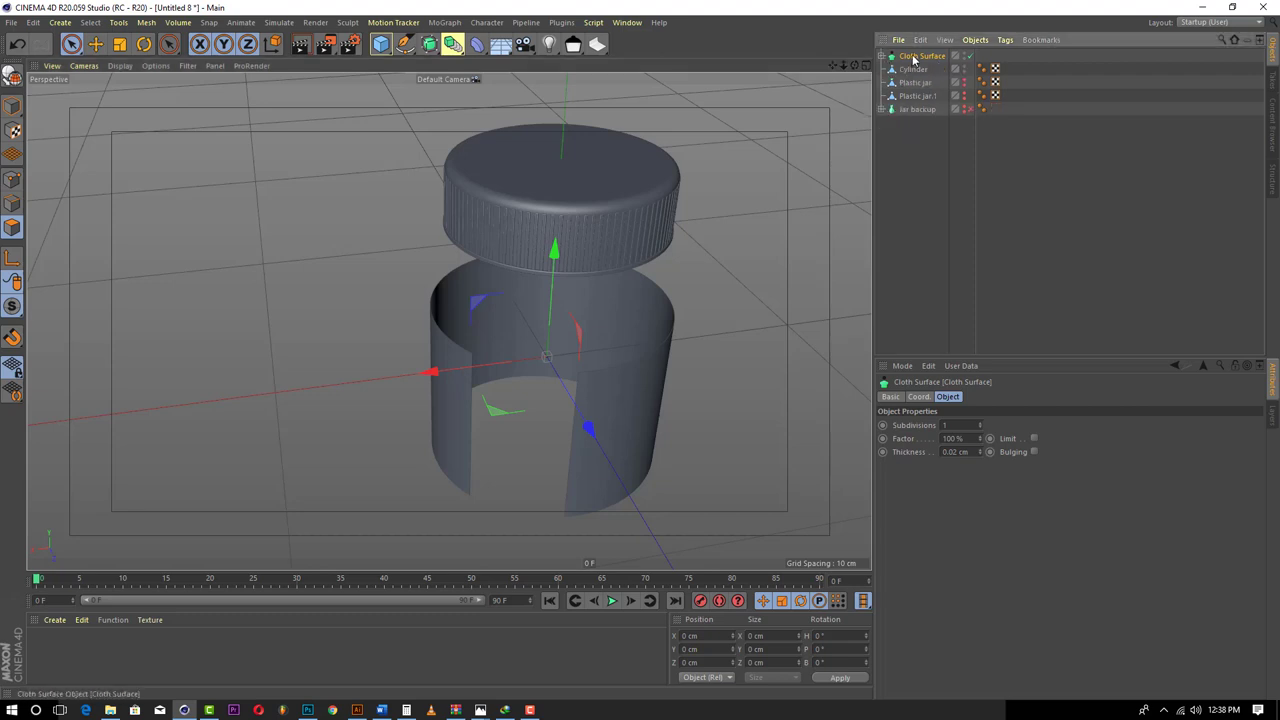
{"action": "key", "text": "ctrl+z"}
{"action": "left_click", "coordinate": [881, 56]}
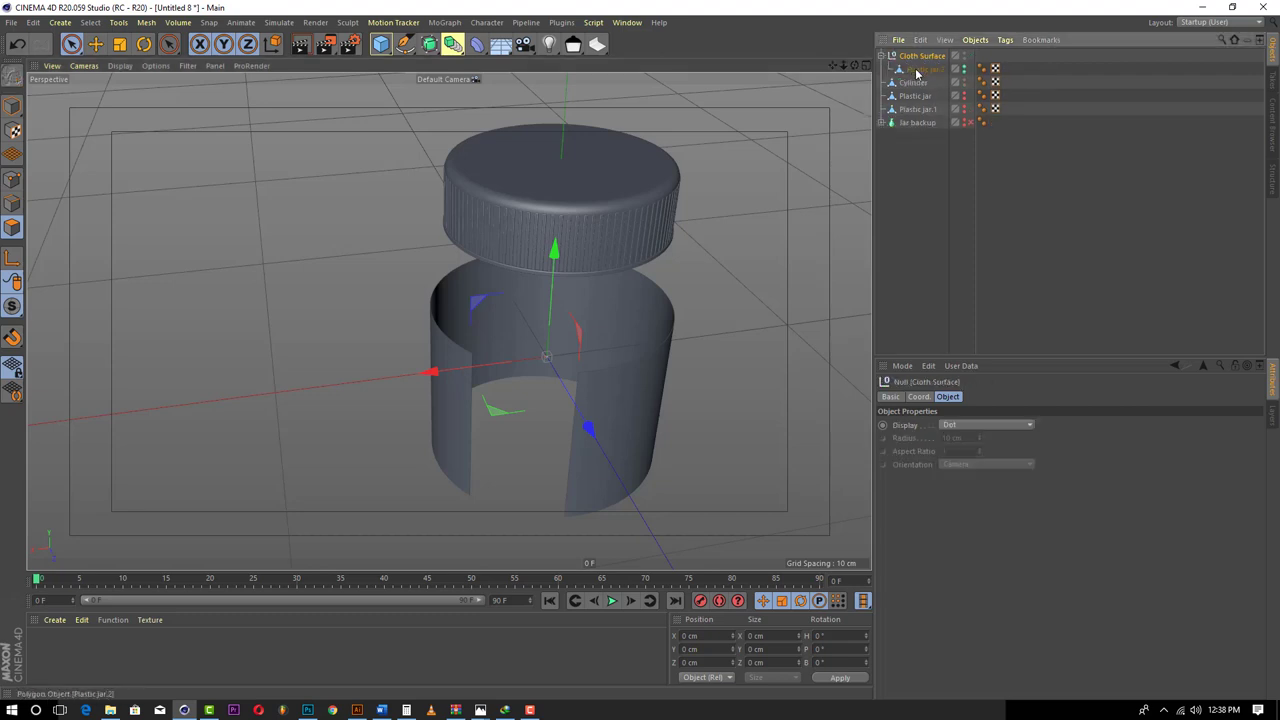
- Move the thickened Plastic jar.2 mesh out of the Cloth Surface null and delete the empty null
{"action": "double_click", "coordinate": [917, 70]}
{"action": "key", "text": "Return"}
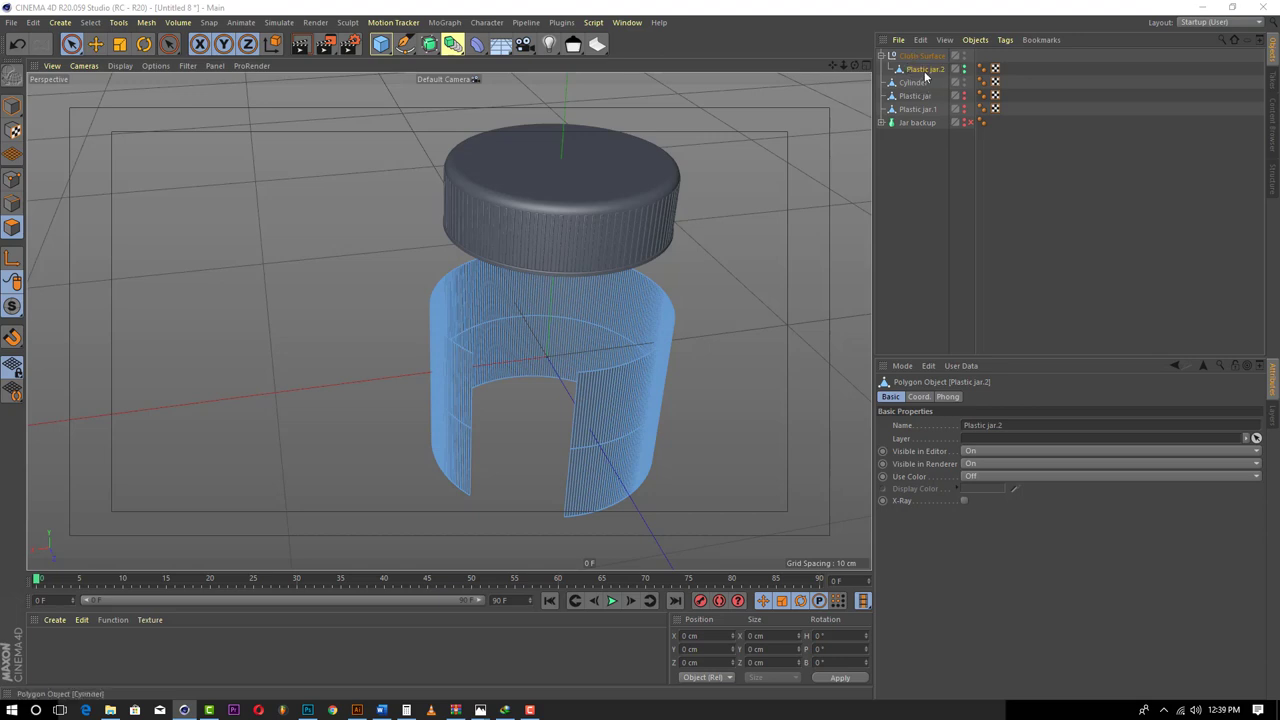
{"action": "left_click_drag", "start_coordinate": [926, 72], "coordinate": [920, 56]}
{"action": "left_click", "coordinate": [916, 70]}
{"action": "key", "text": "Delete"}
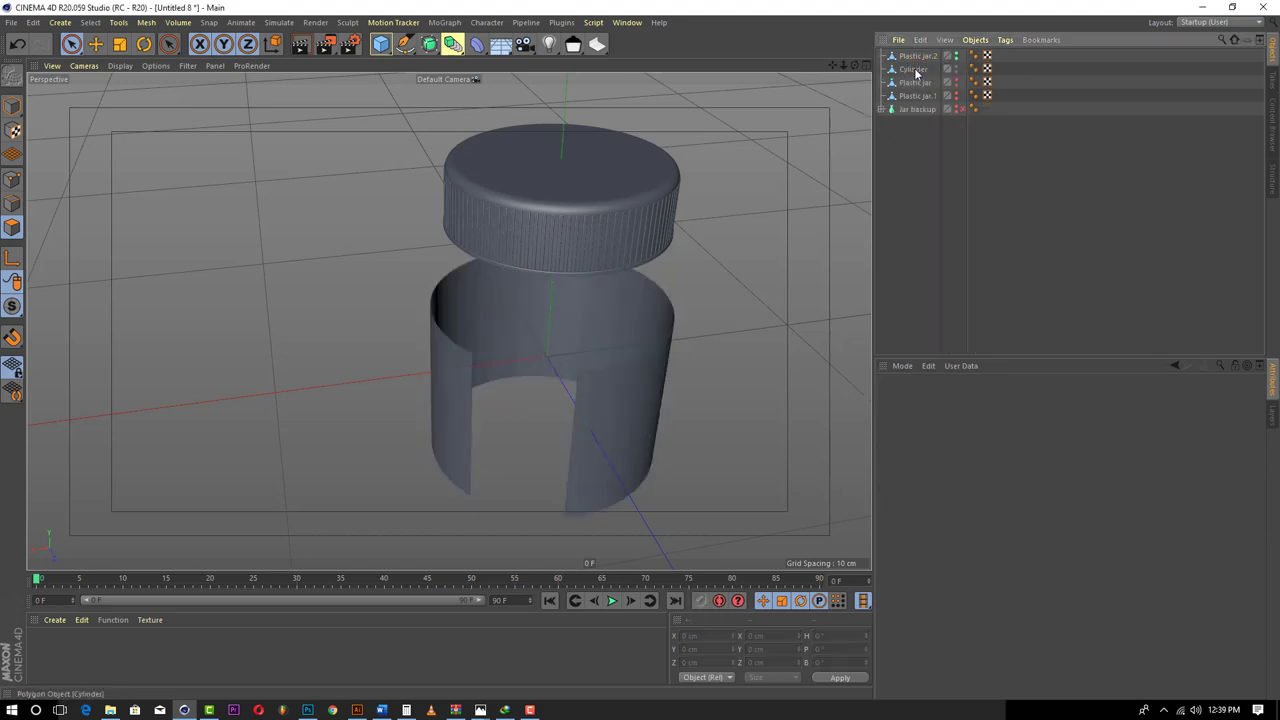
- Rename the label band object Plastic jar.2 as JAR STRICKER
{"action": "left_click", "coordinate": [922, 57]}
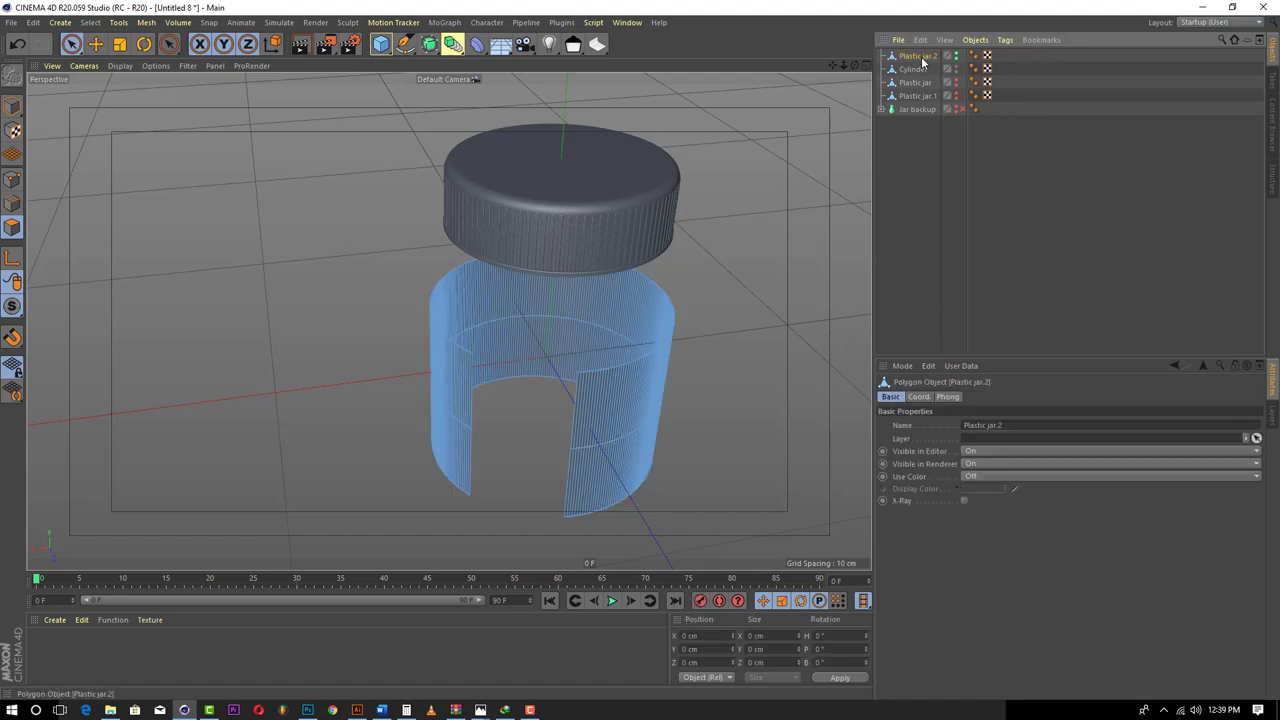
{"action": "double_click", "coordinate": [920, 57]}
{"action": "key", "text": "BackSpace"}
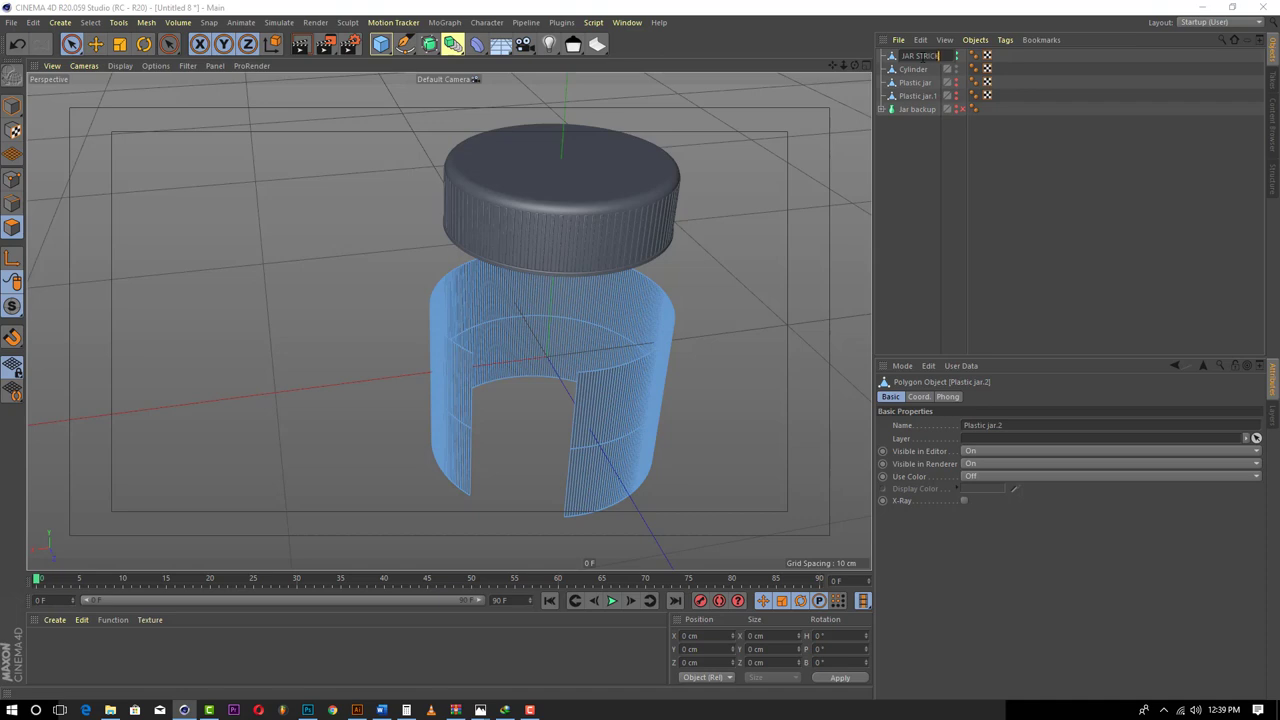
{"action": "type", "text": "JAR STRICKER"}
{"action": "key", "text": "Return"}
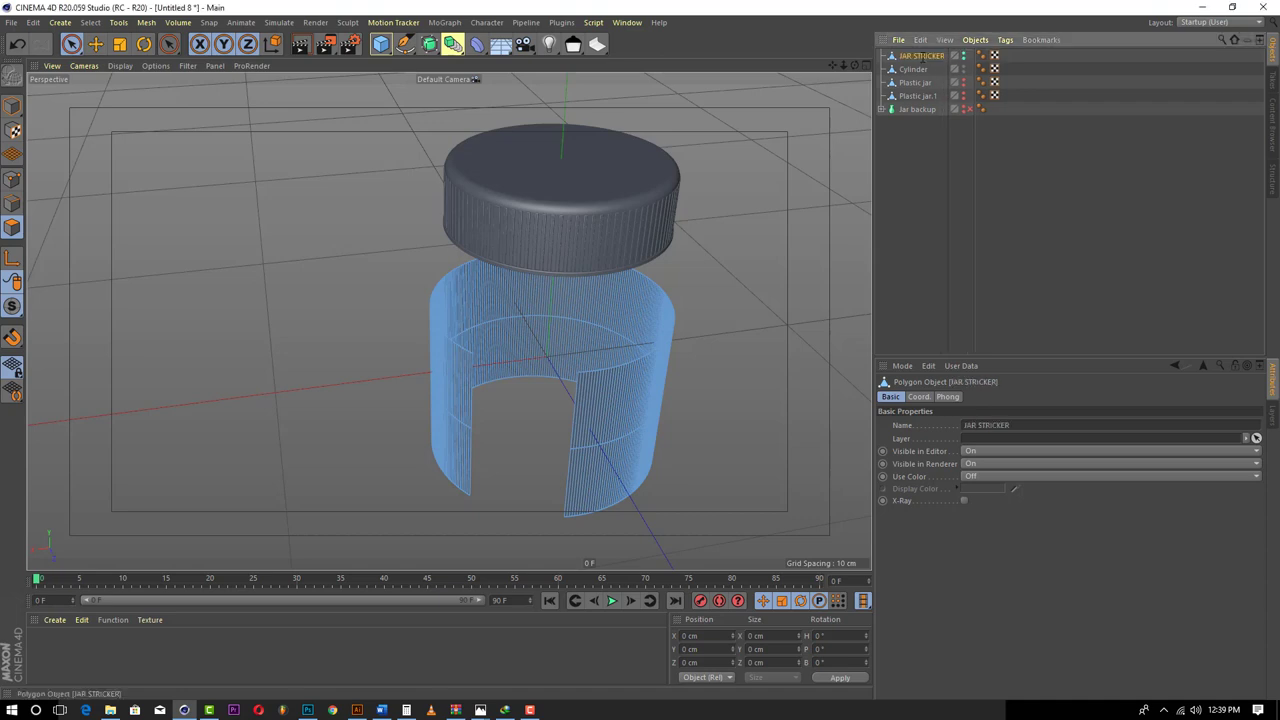
- Reset the editor and renderer visibility of JAR STRICKER to Default
{"action": "left_click", "coordinate": [964, 59]}
{"action": "left_click", "coordinate": [964, 59]}
{"action": "left_click", "coordinate": [963, 54]}
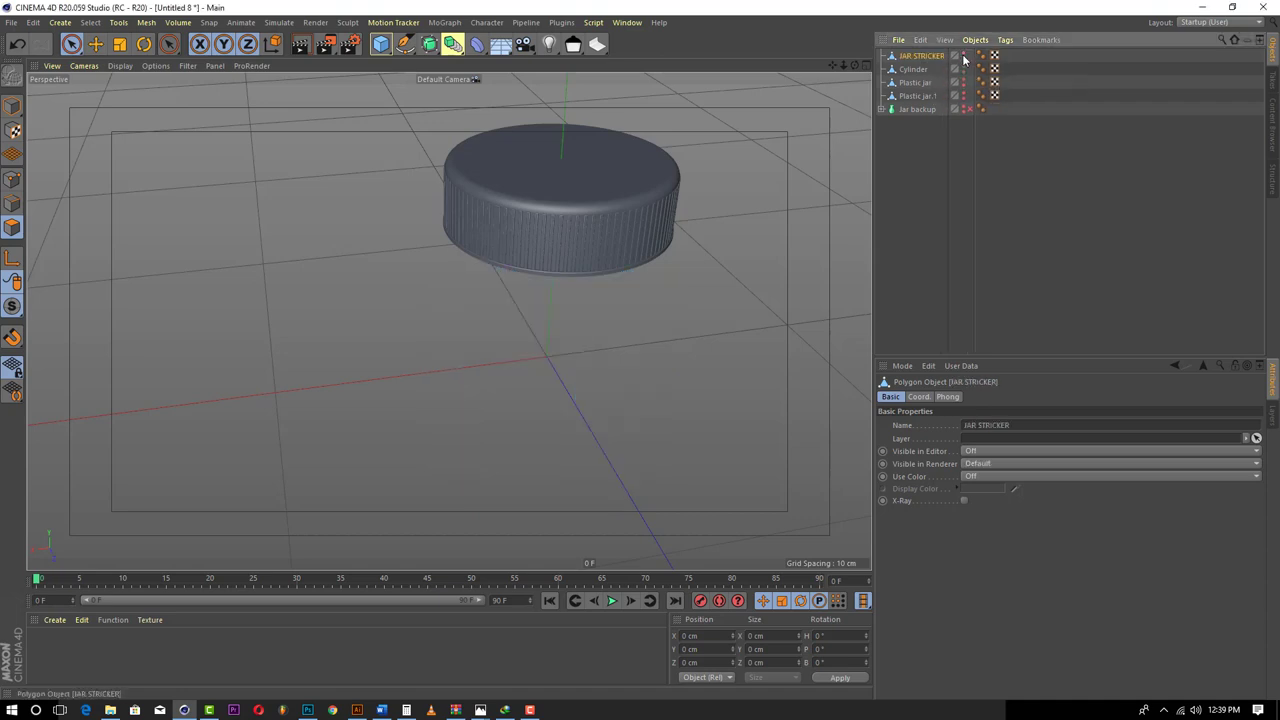
{"action": "left_click", "coordinate": [963, 54]}
- Switch to Model mode and rename the cap object Cylinder as JAR CAP
{"action": "left_click", "coordinate": [914, 70]}
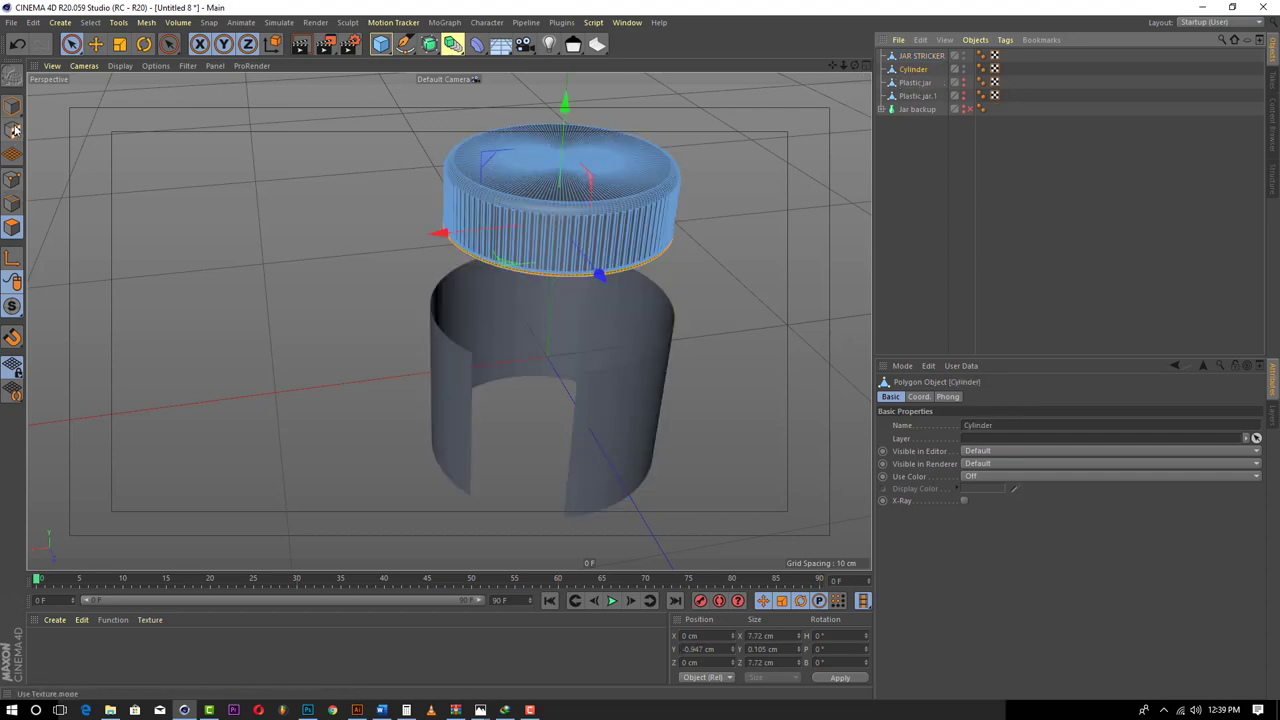
{"action": "double_click", "coordinate": [914, 69]}
{"action": "type", "text": "j"}
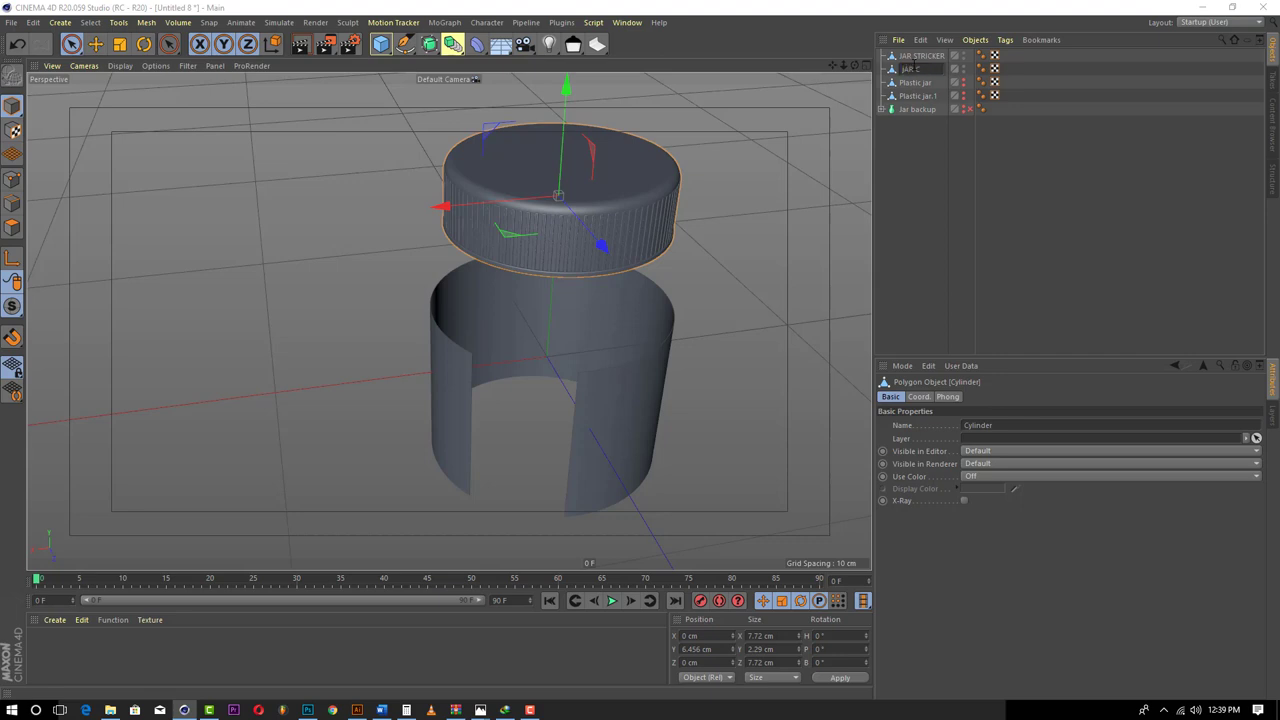
{"action": "key", "text": "Return"}
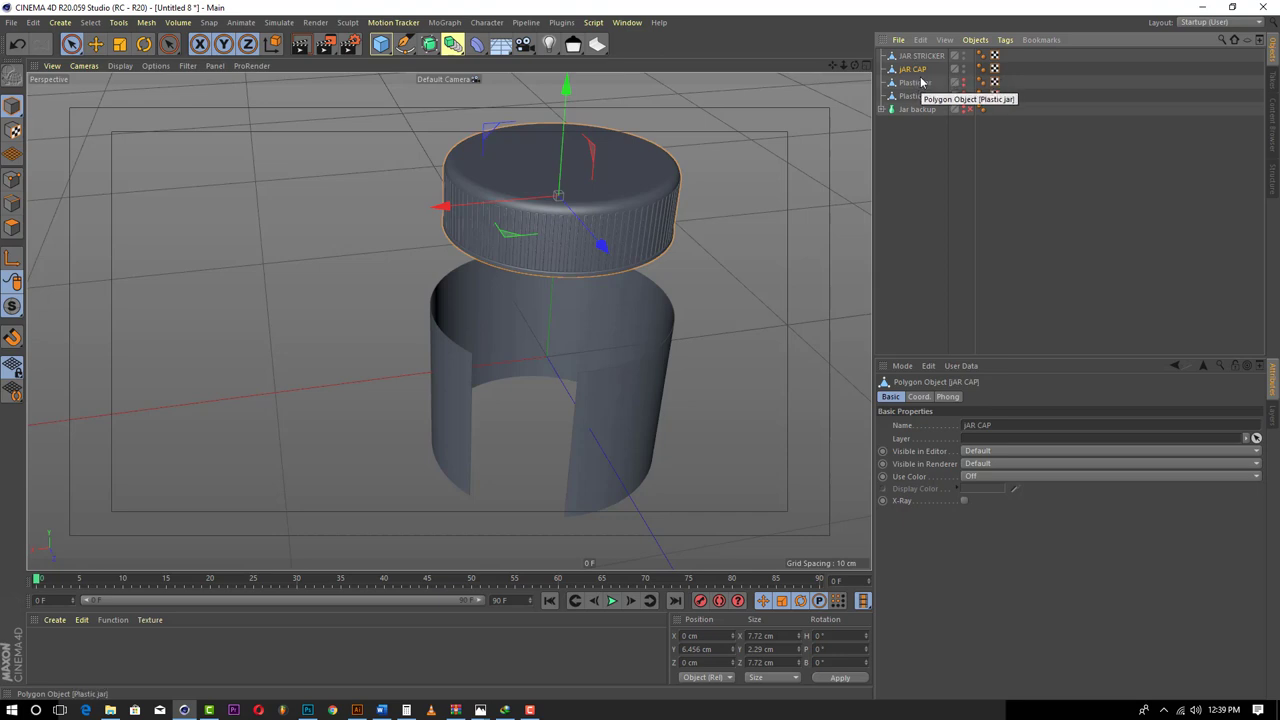
- Reset the Plastic jar object's editor and renderer visibility to Default and rename it as Jar Body
{"action": "left_click", "coordinate": [915, 82]}
{"action": "left_click", "coordinate": [963, 86]}
{"action": "left_click", "coordinate": [963, 79]}
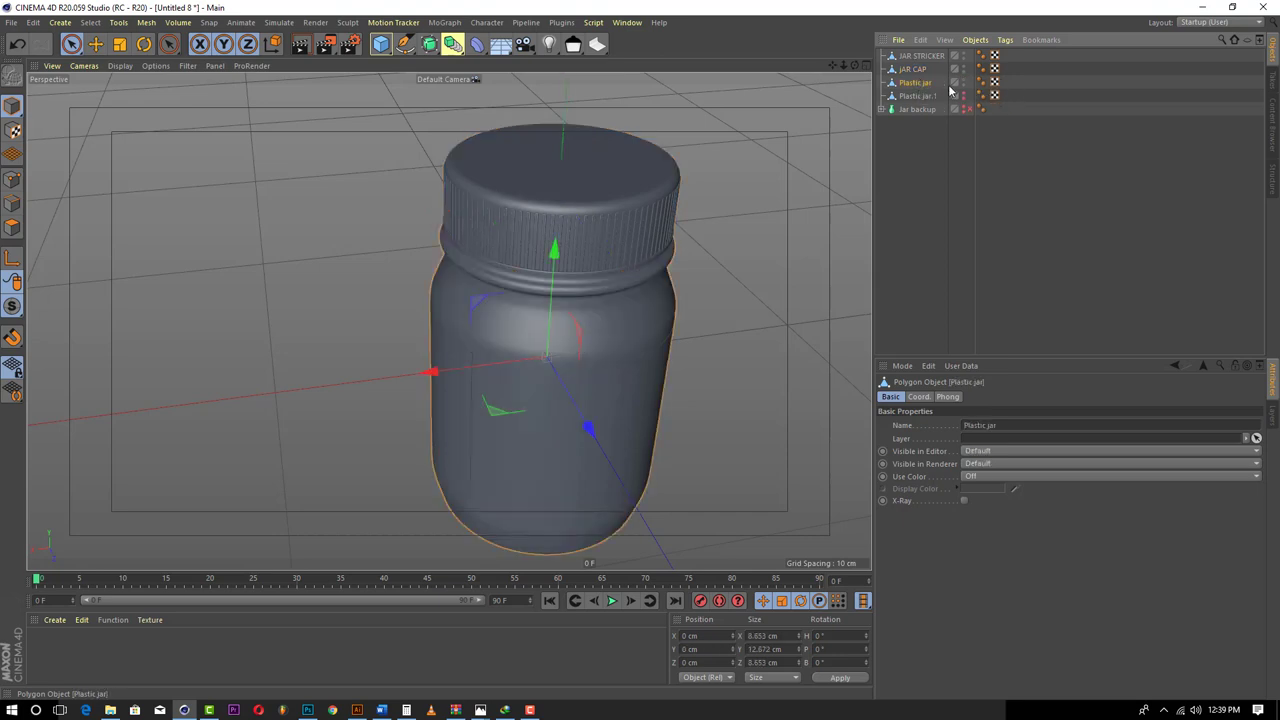
{"action": "double_click", "coordinate": [922, 84]}
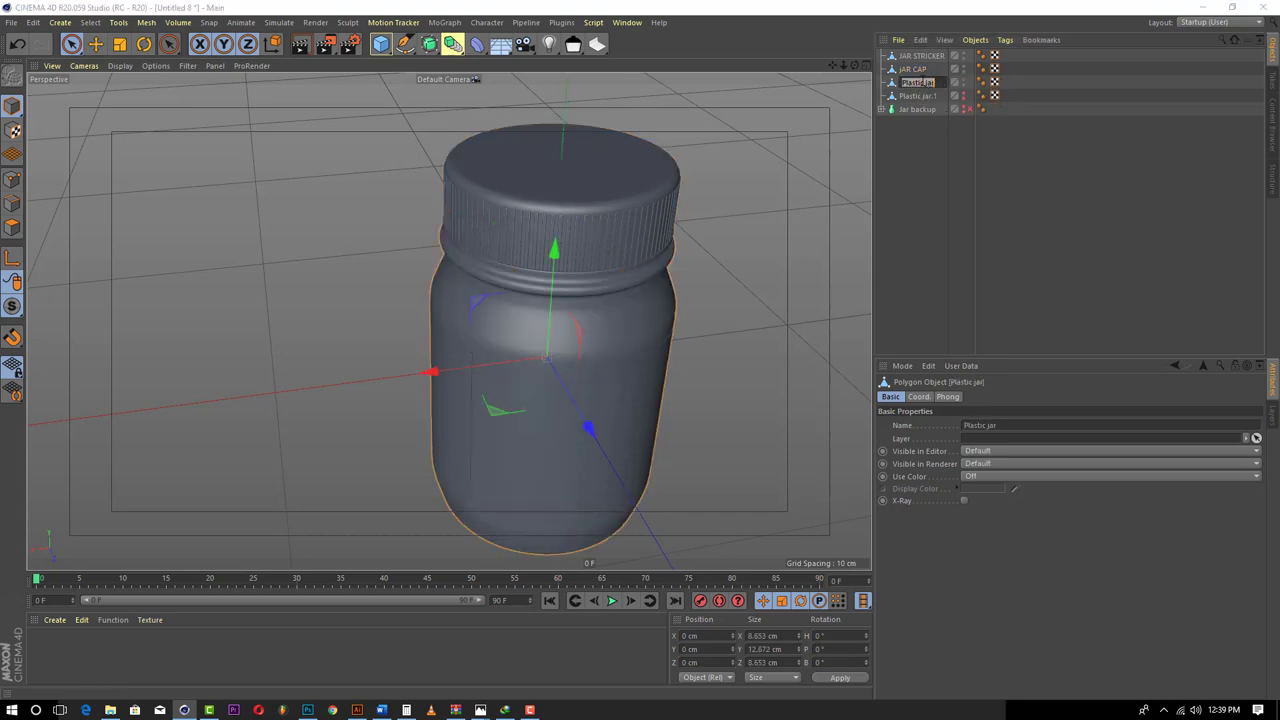
{"action": "key", "text": "BackSpace"}
{"action": "key", "text": "Return"}
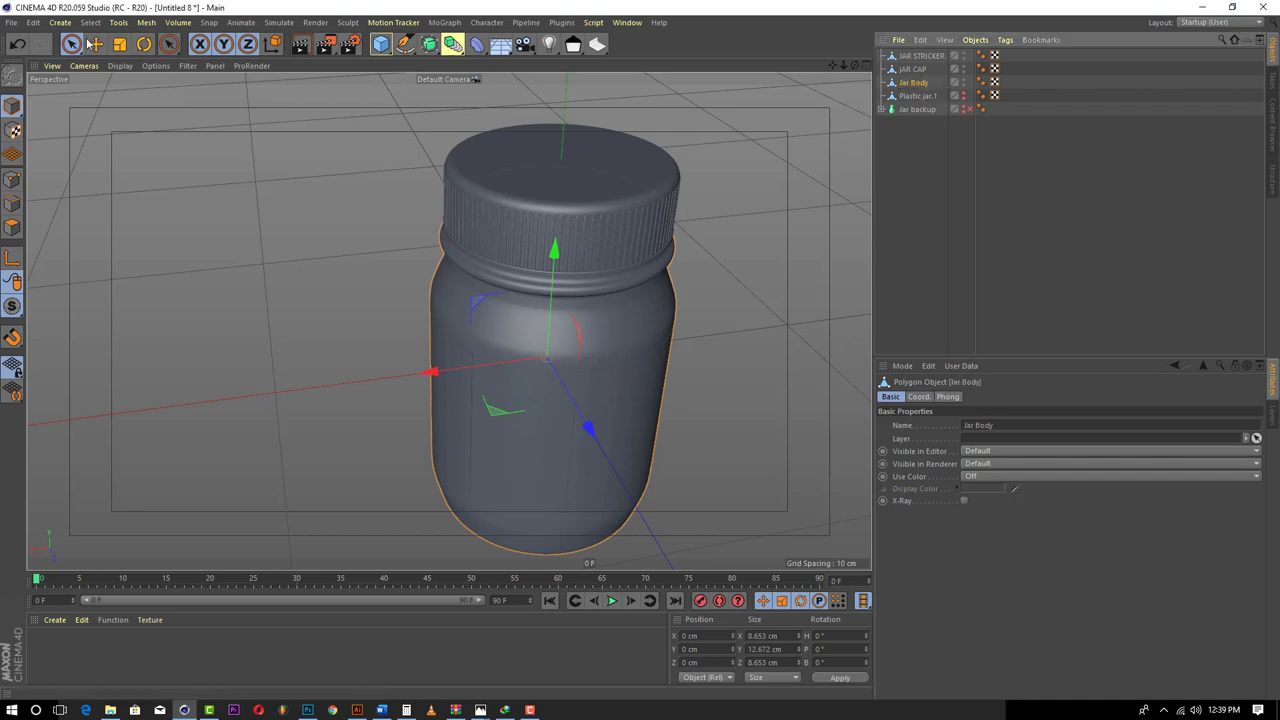
- Save the scene in the Mini Course folder under the file name JAR
{"action": "left_click", "coordinate": [11, 22]}
{"action": "left_click", "coordinate": [33, 133]}
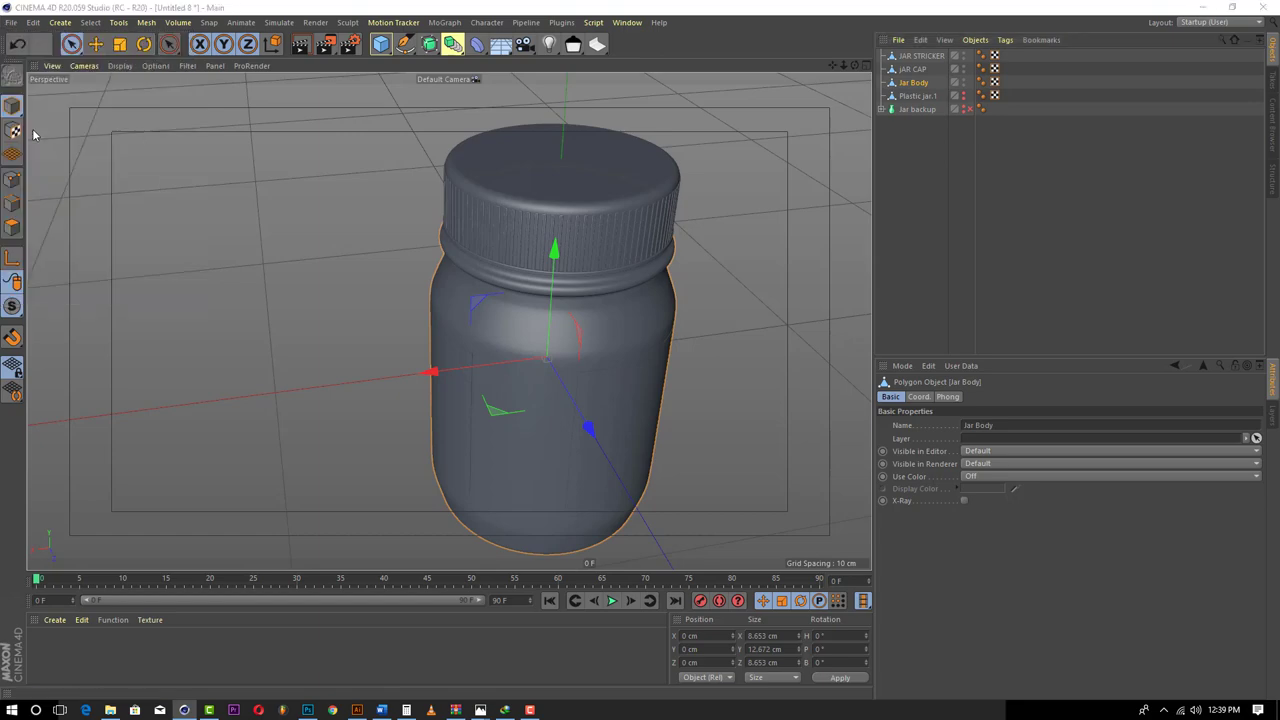
{"action": "type", "text": "JAR"}
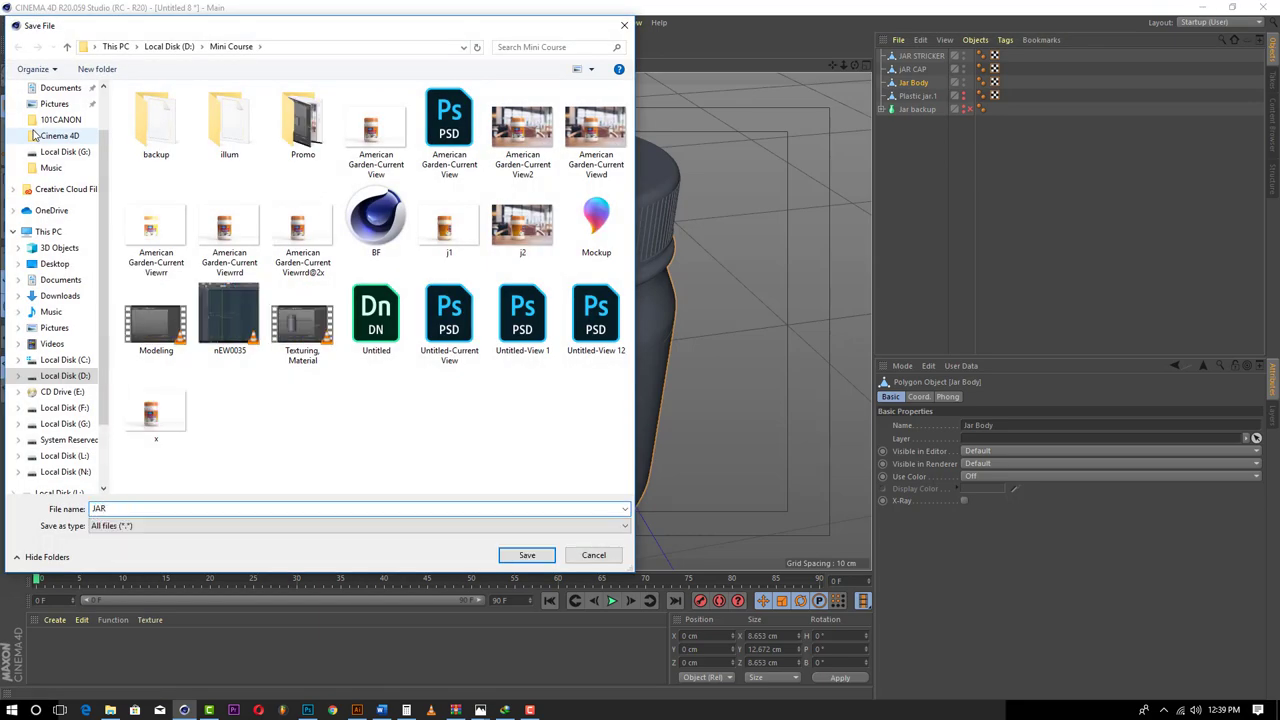
{"action": "key", "text": "Return"}
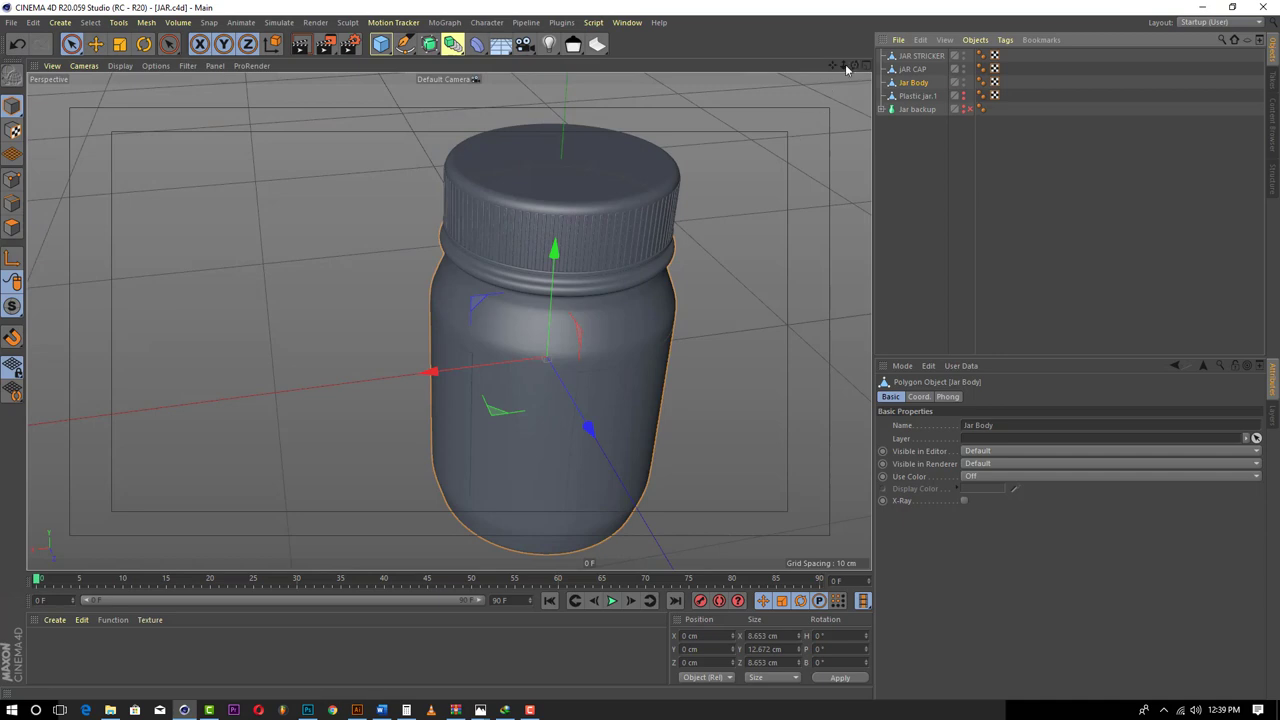
- Group JAR STRICKER, JAR CAP and Jar Body together under one null object
{"action": "left_click_drag", "start_coordinate": [843, 65], "coordinate": [851, 15]}
{"action": "left_click_drag", "start_coordinate": [449, 321], "coordinate": [450, 316], "text": "alt"}
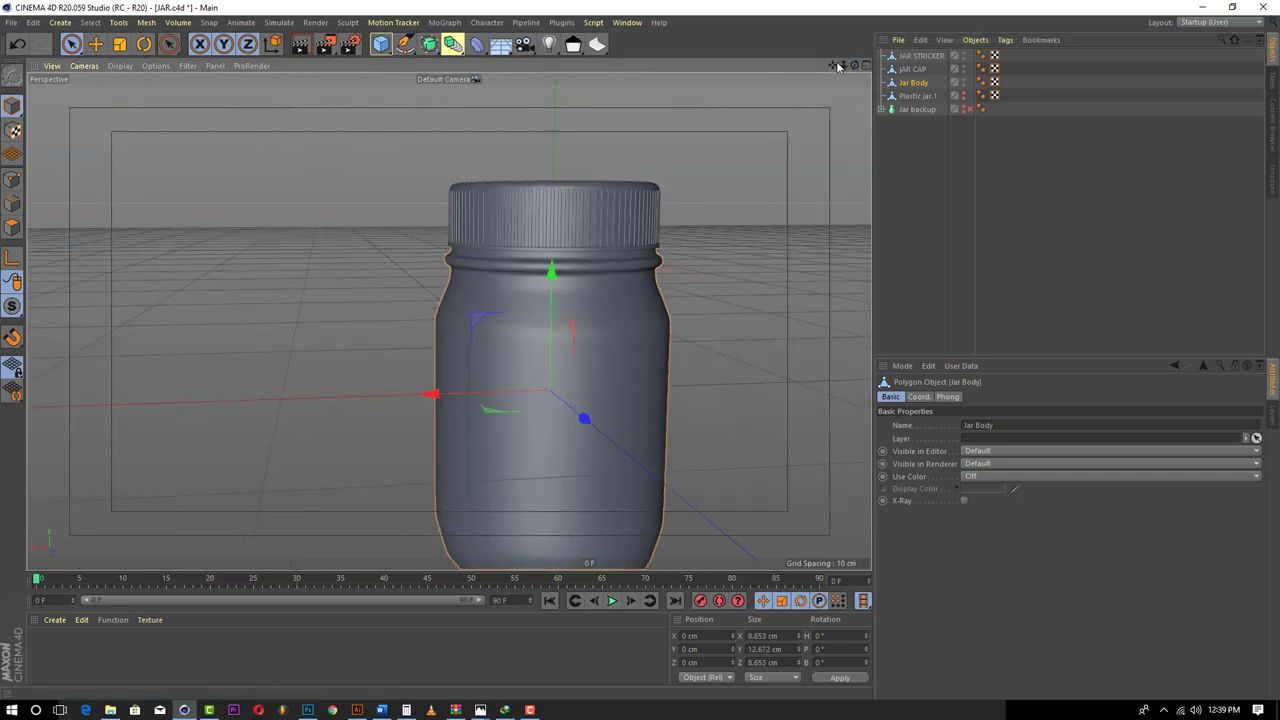
{"action": "left_click_drag", "start_coordinate": [832, 65], "coordinate": [731, 0]}
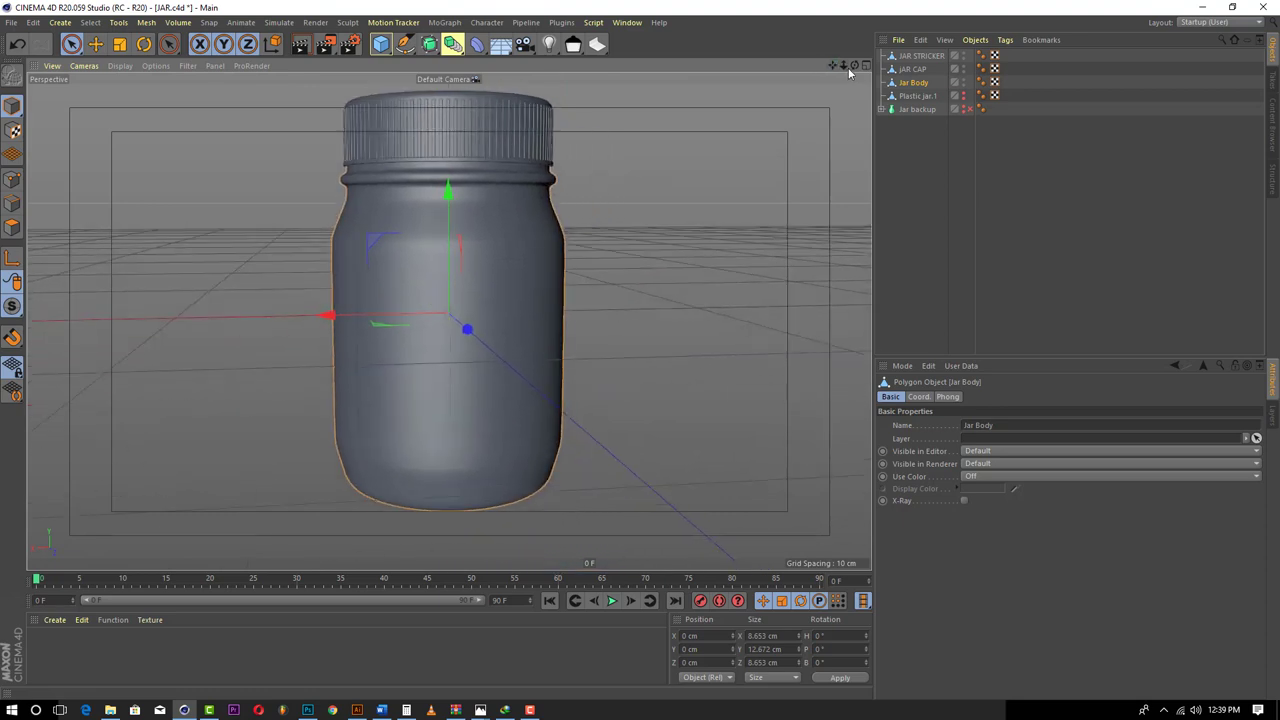
{"action": "left_click_drag", "start_coordinate": [848, 64], "coordinate": [880, 48]}
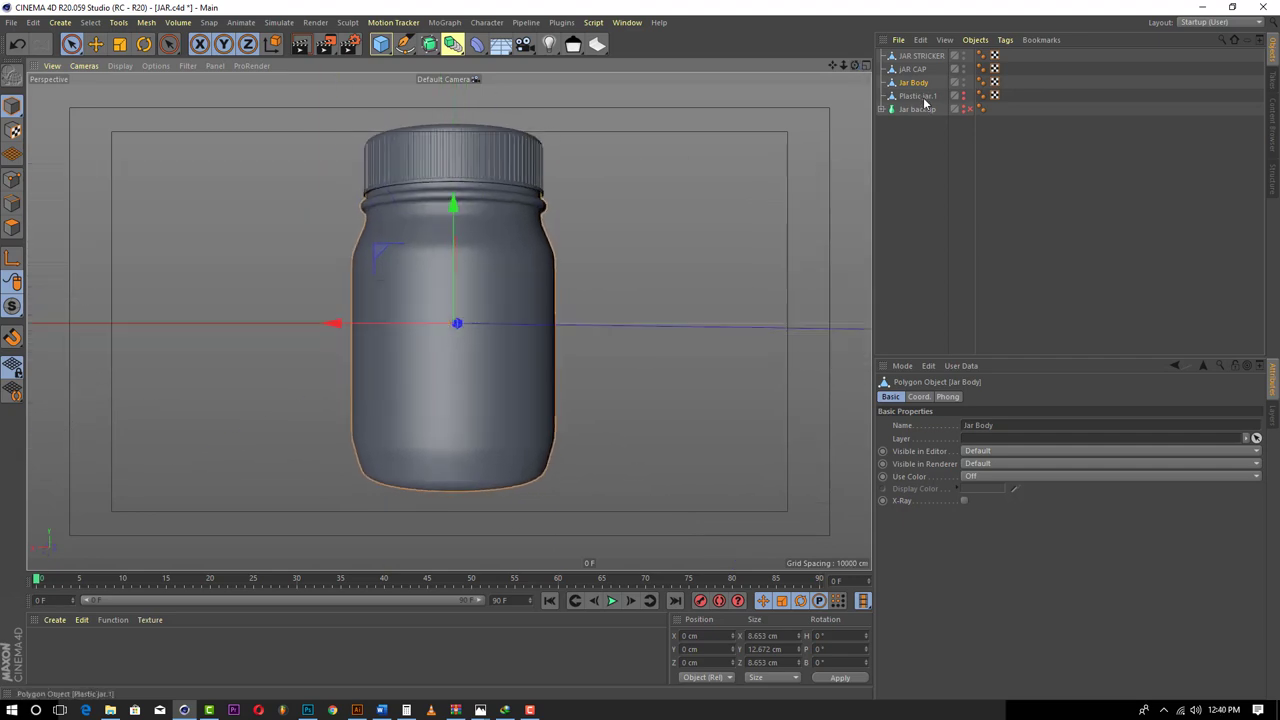
{"action": "left_click", "coordinate": [921, 56], "text": "shift"}
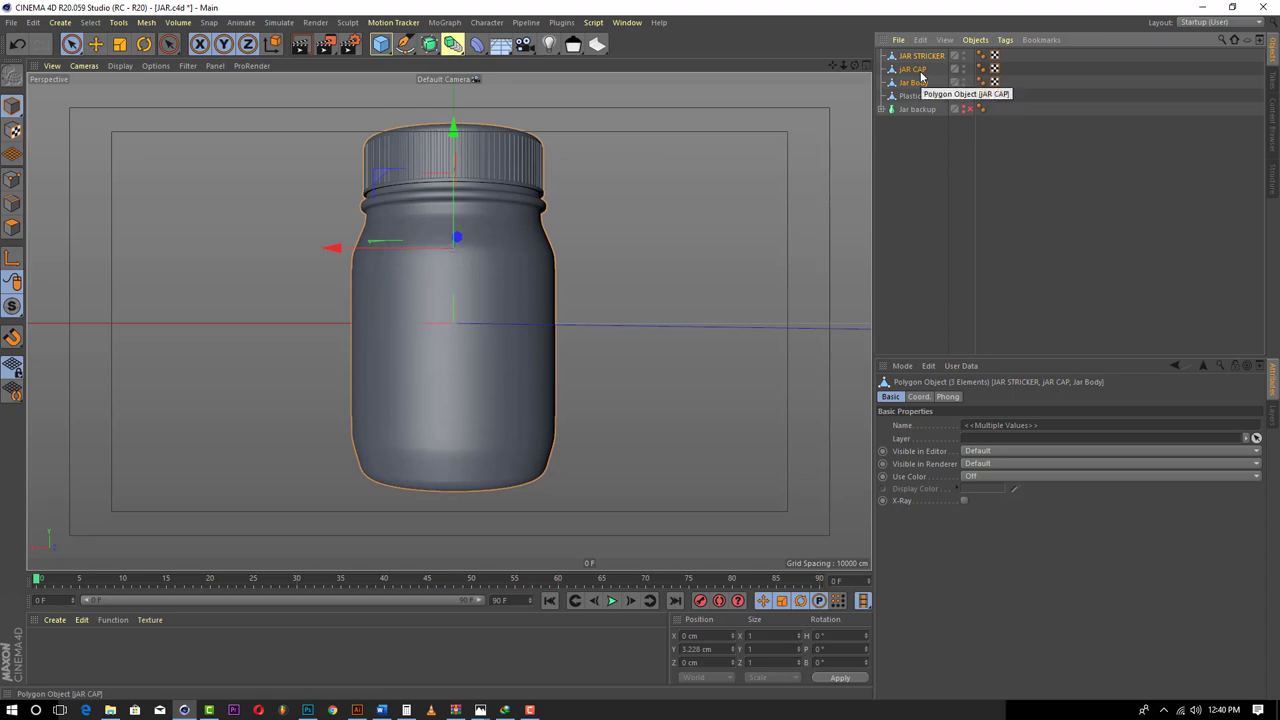
{"action": "key", "text": "alt+g"}
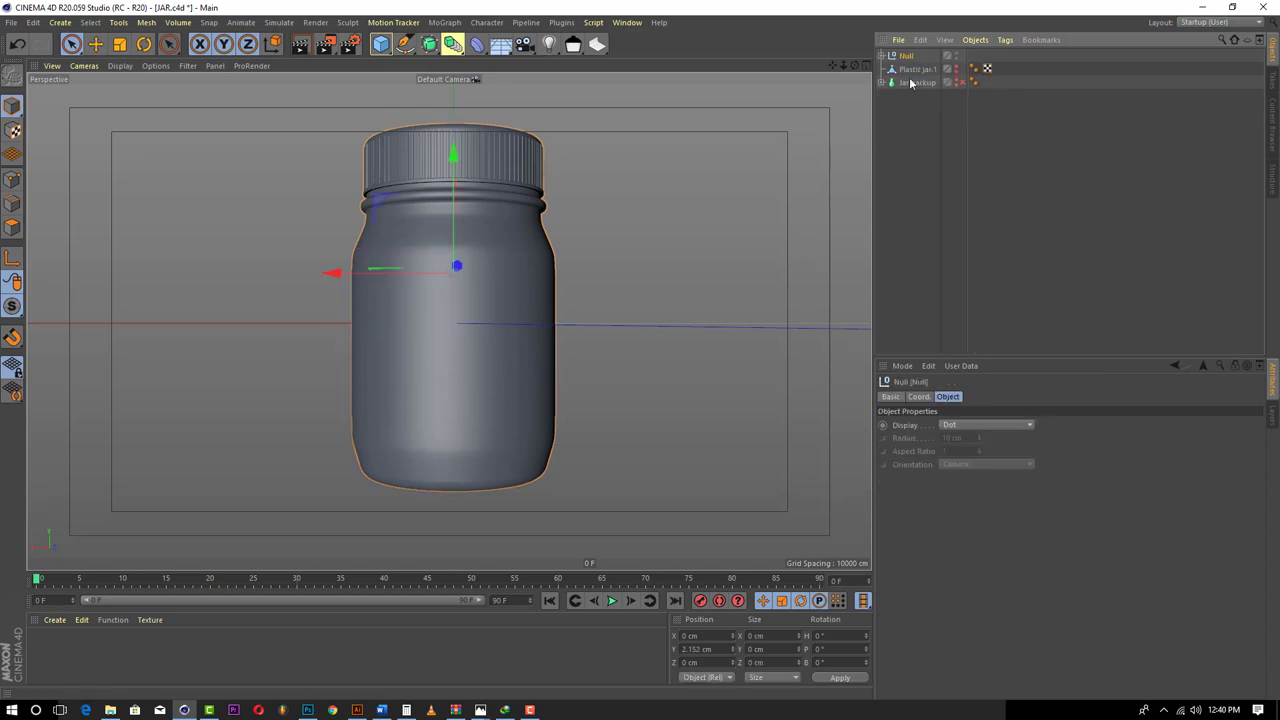
- Raise the jar's null along Y to about 8.8 cm so the base rests on the ground axis, checking in the Right and Perspective views
{"action": "left_click", "coordinate": [866, 66]}
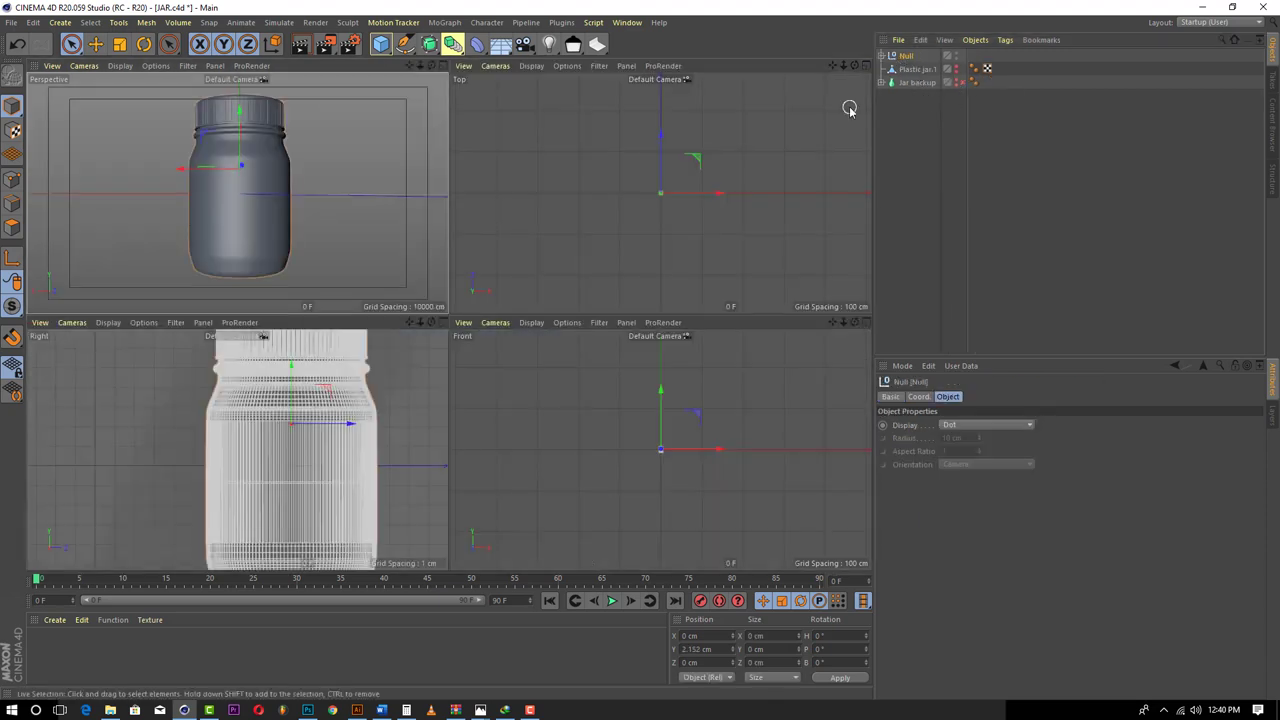
{"action": "left_click", "coordinate": [443, 322]}
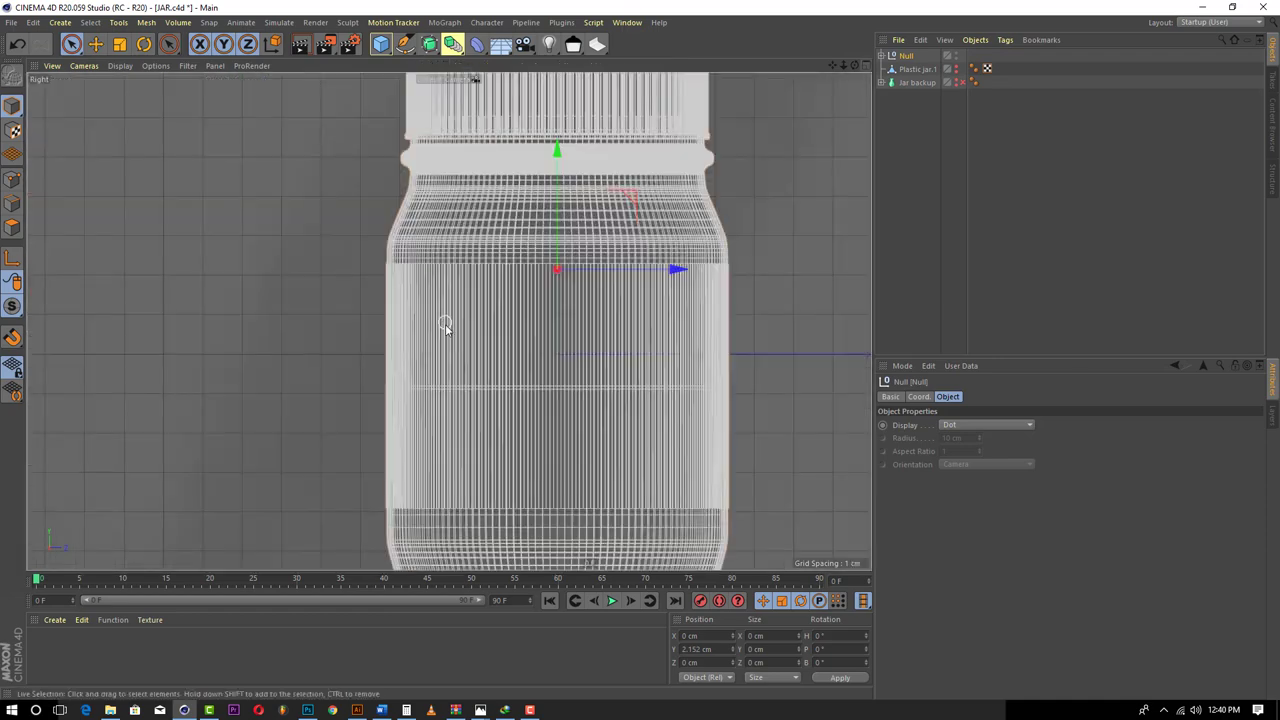
{"action": "scroll", "coordinate": [486, 334], "scroll_direction": "down", "scroll_amount": 5}
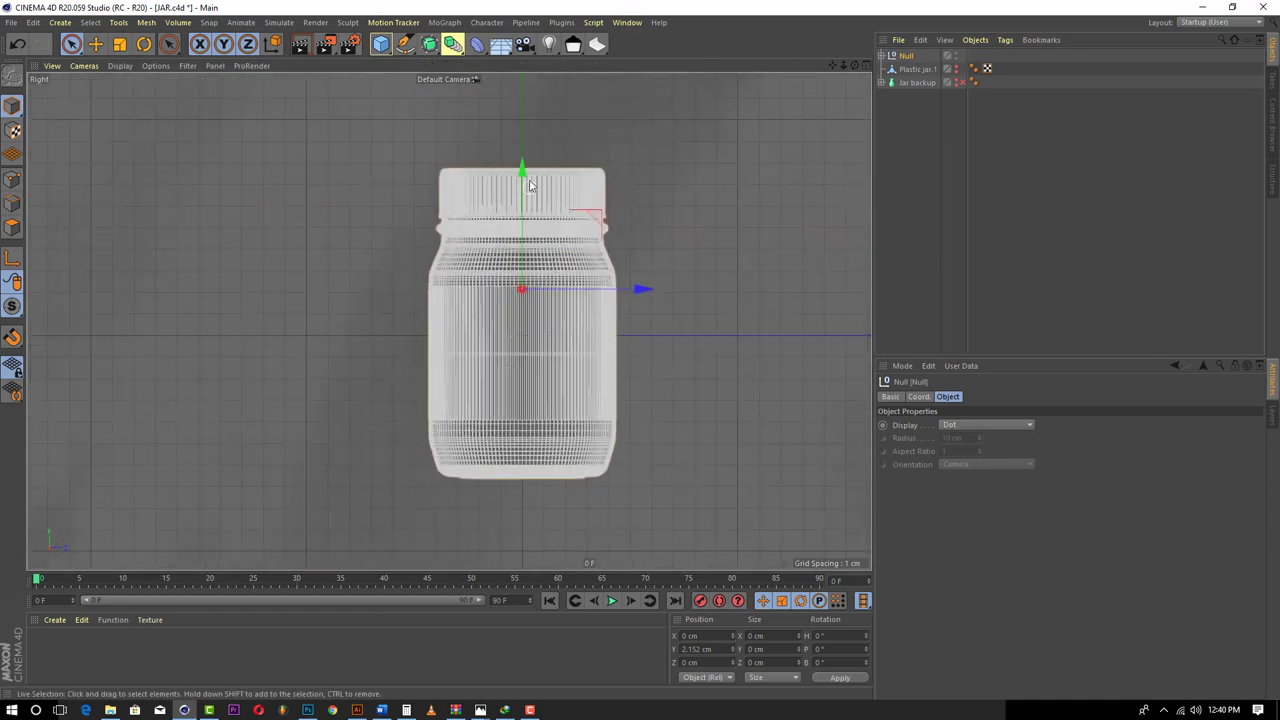
{"action": "left_click_drag", "start_coordinate": [522, 291], "coordinate": [521, 167]}
{"action": "left_click_drag", "start_coordinate": [522, 141], "coordinate": [522, 146]}
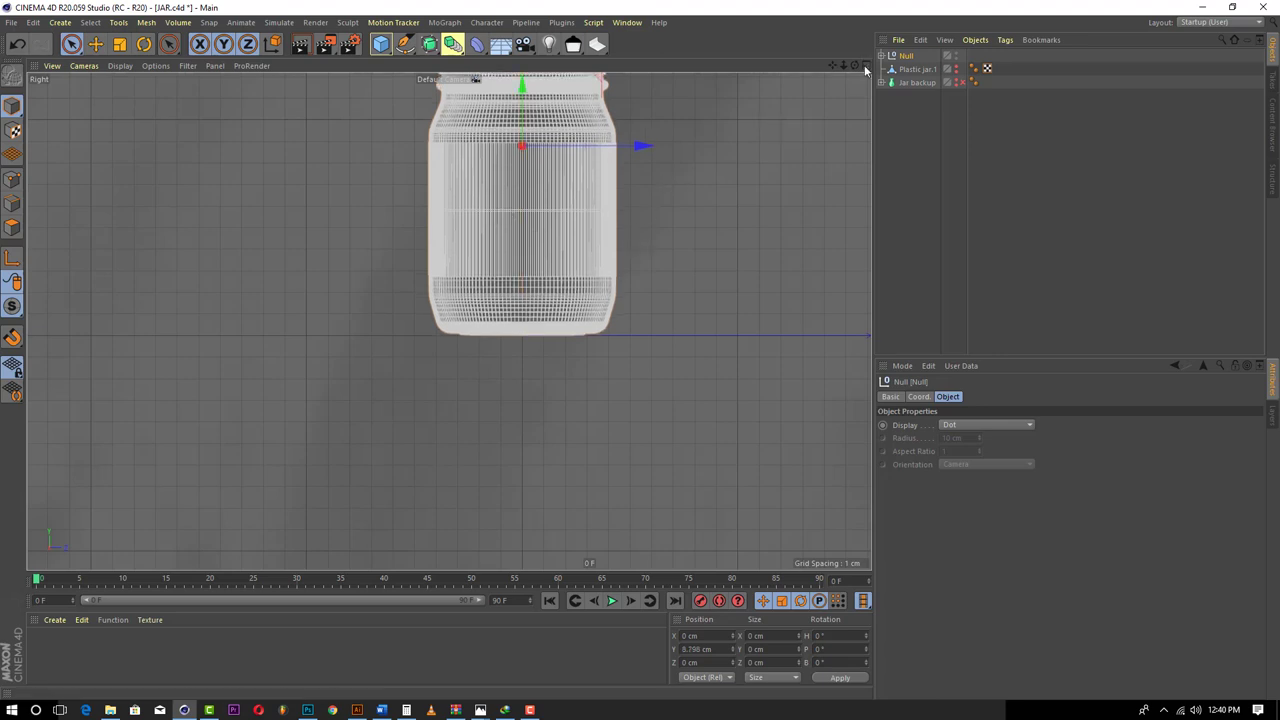
{"action": "middle_click", "coordinate": [771, 120]}
{"action": "left_click", "coordinate": [442, 66]}
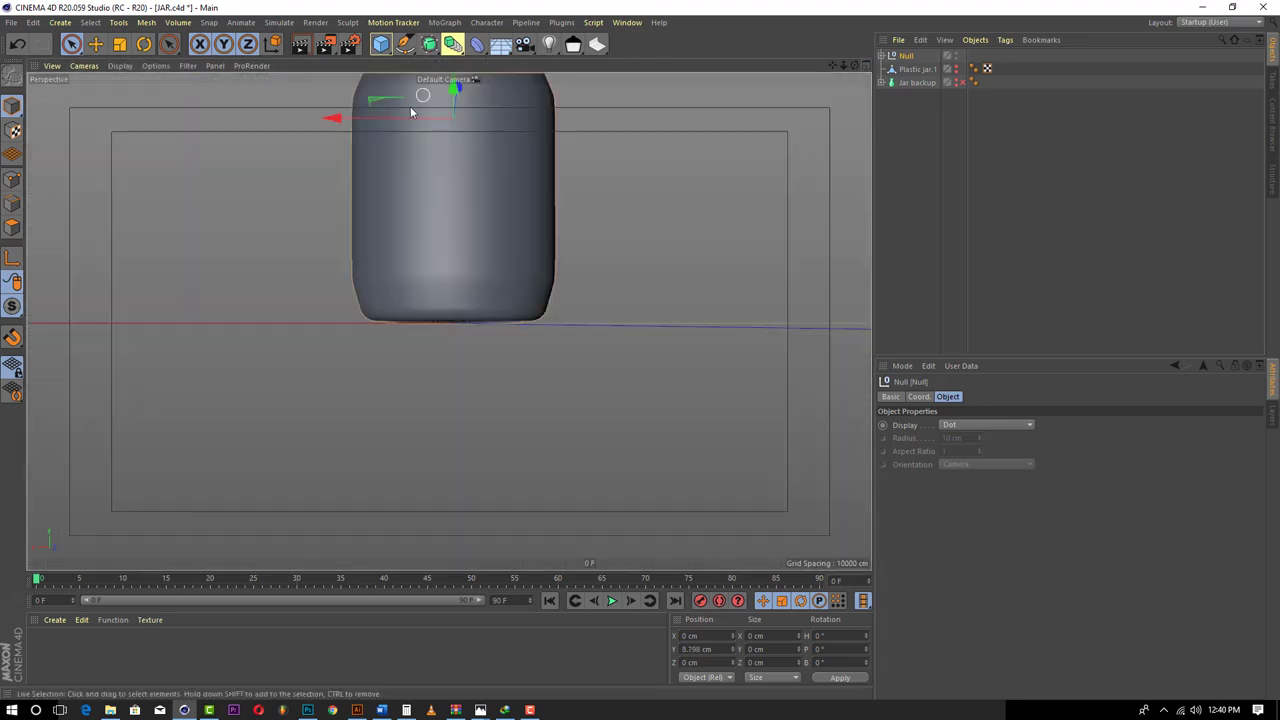
{"action": "scroll", "coordinate": [500, 169], "scroll_direction": "up", "scroll_amount": 1}
{"action": "scroll", "coordinate": [777, 215], "scroll_direction": "down", "scroll_amount": 1}
{"action": "left_click", "coordinate": [866, 66]}
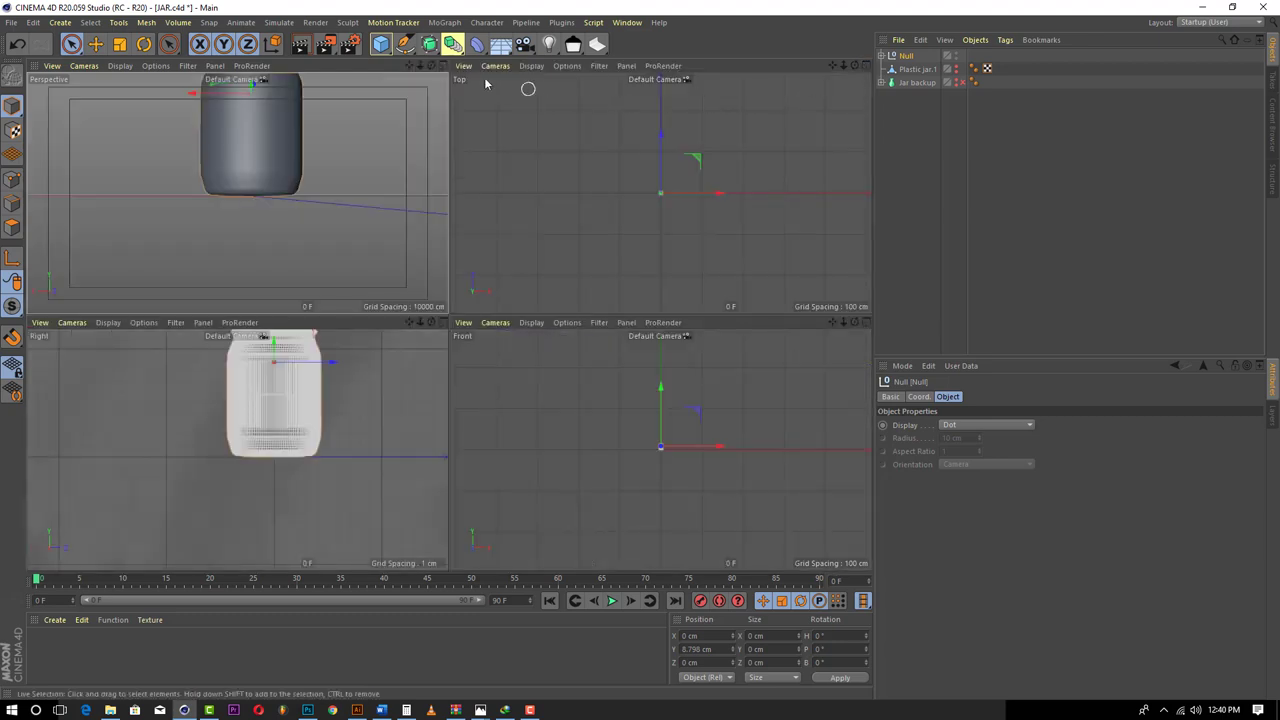
{"action": "left_click", "coordinate": [446, 67]}
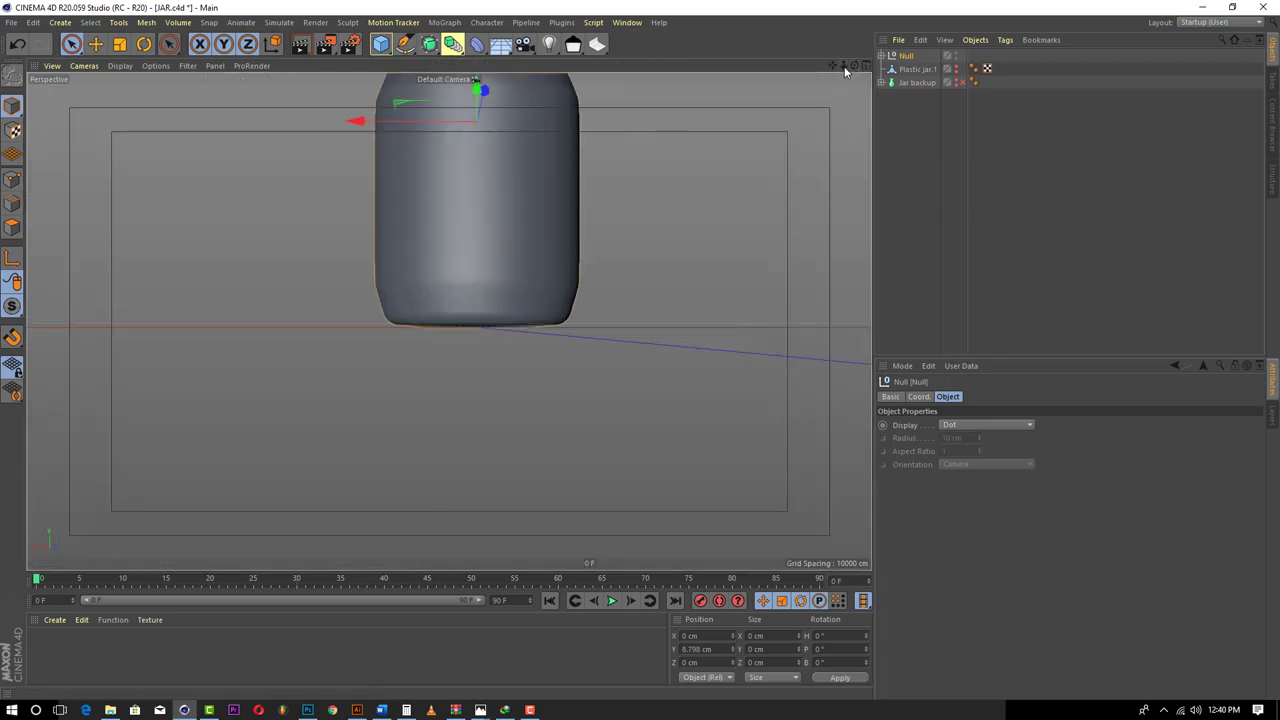
- Add a cube primitive to the scene at the jar's base
{"action": "left_click_drag", "start_coordinate": [844, 65], "coordinate": [818, 118]}
{"action": "left_click_drag", "start_coordinate": [832, 65], "coordinate": [822, 173]}
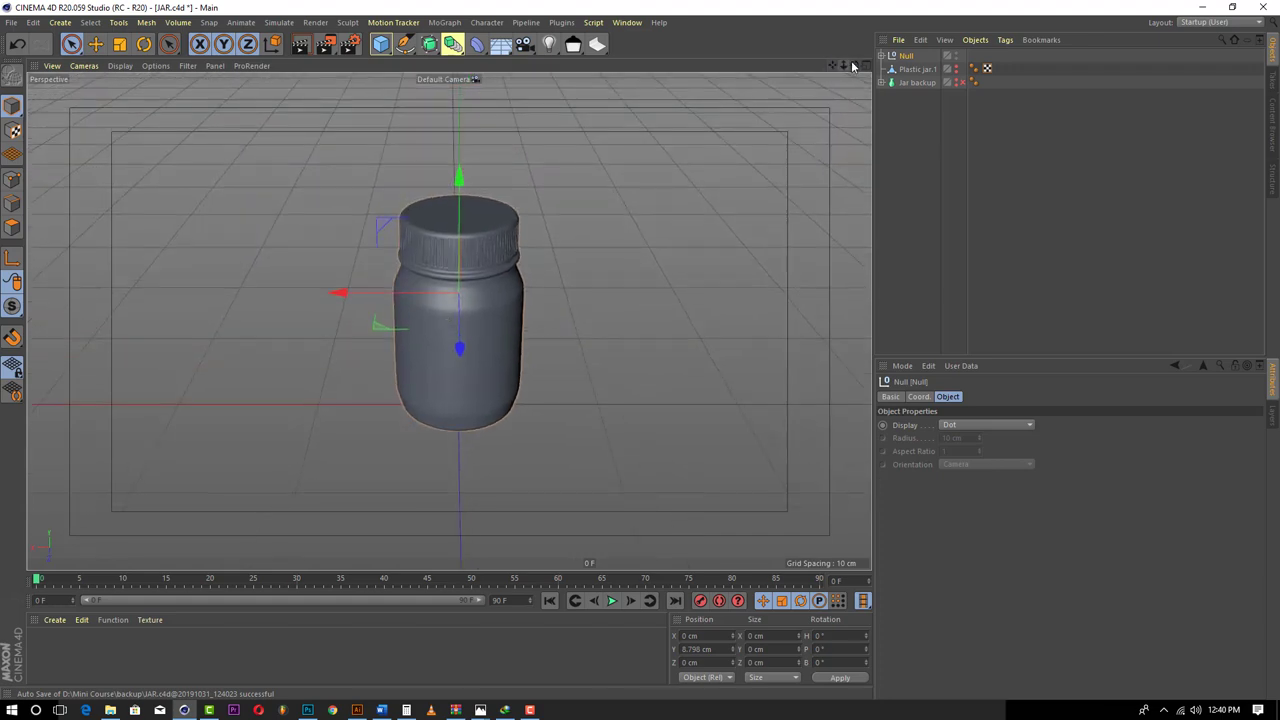
{"action": "left_click_drag", "start_coordinate": [855, 65], "coordinate": [895, 105]}
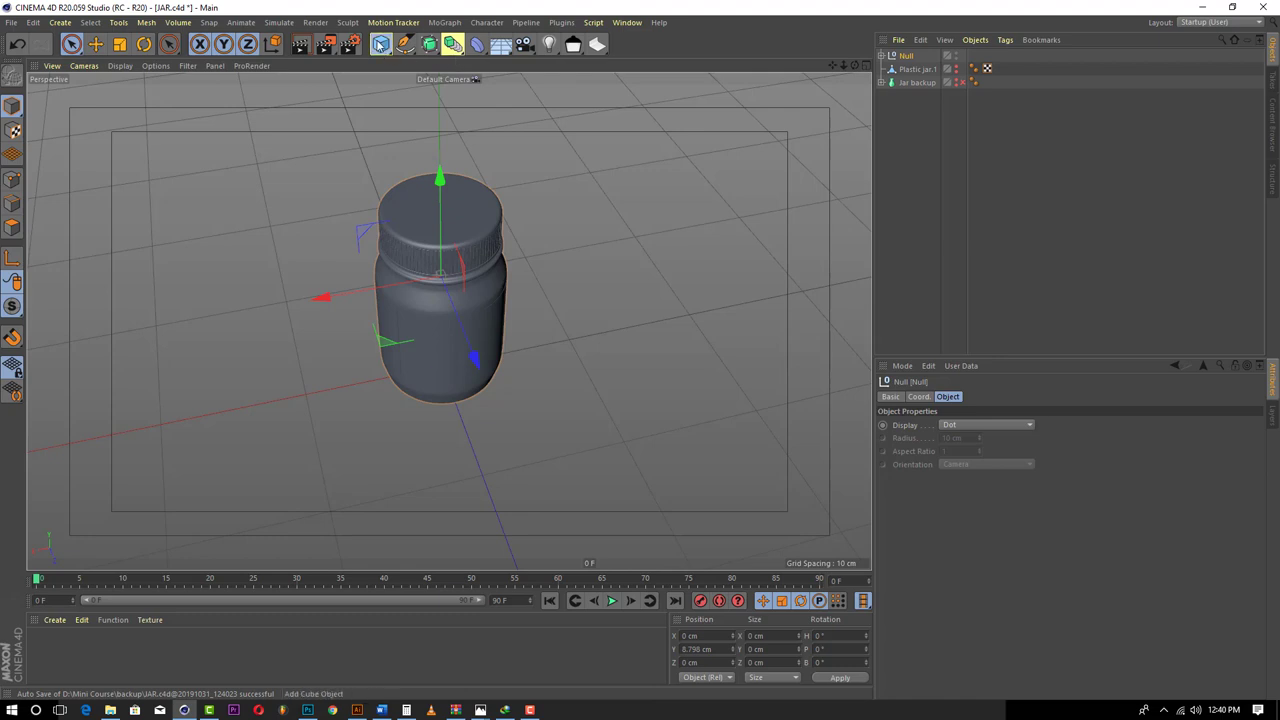
{"action": "left_click", "coordinate": [380, 44]}
{"action": "left_click", "coordinate": [500, 60]}
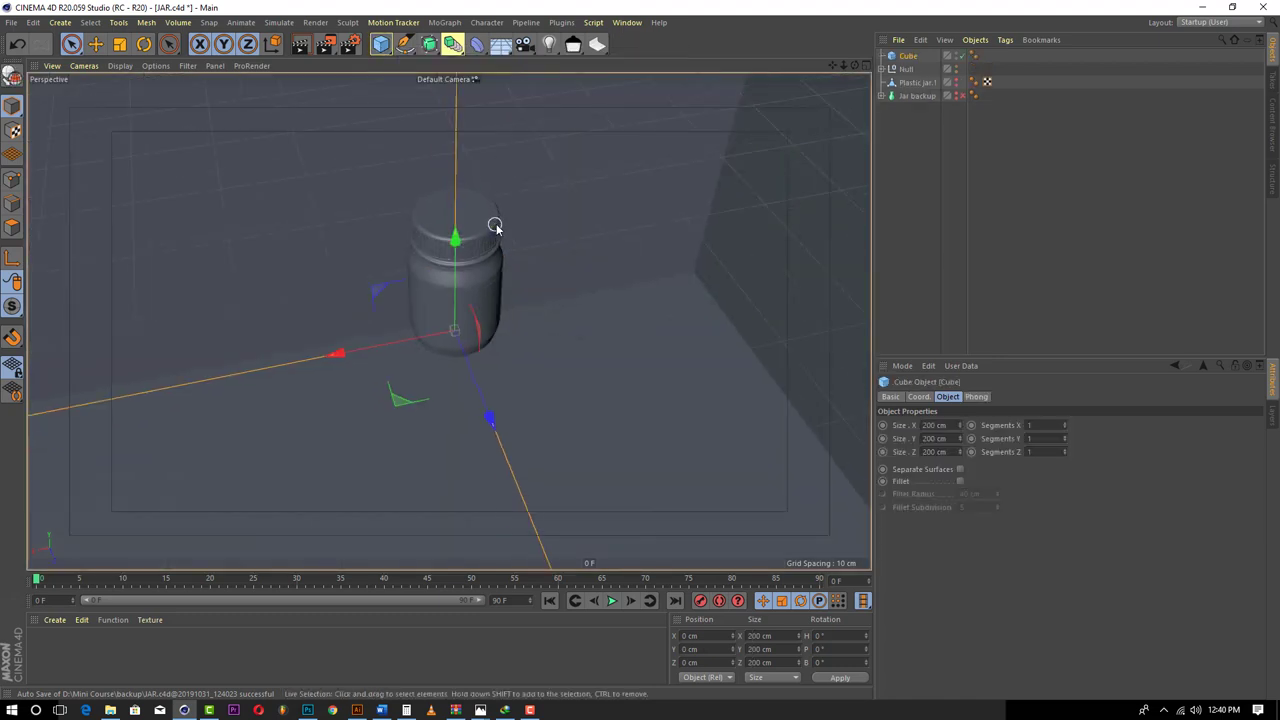
- Resize the cube into a long plank about 11.3 cm wide, 5.6 cm high and 114.4 cm long
{"action": "scroll", "coordinate": [495, 224], "scroll_direction": "down", "scroll_amount": 3}
{"action": "left_click_drag", "start_coordinate": [845, 68], "coordinate": [804, 77]}
{"action": "left_click_drag", "start_coordinate": [457, 250], "coordinate": [466, 309]}
{"action": "left_click_drag", "start_coordinate": [374, 325], "coordinate": [452, 322]}
{"action": "scroll", "coordinate": [460, 384], "scroll_direction": "up", "scroll_amount": 8}
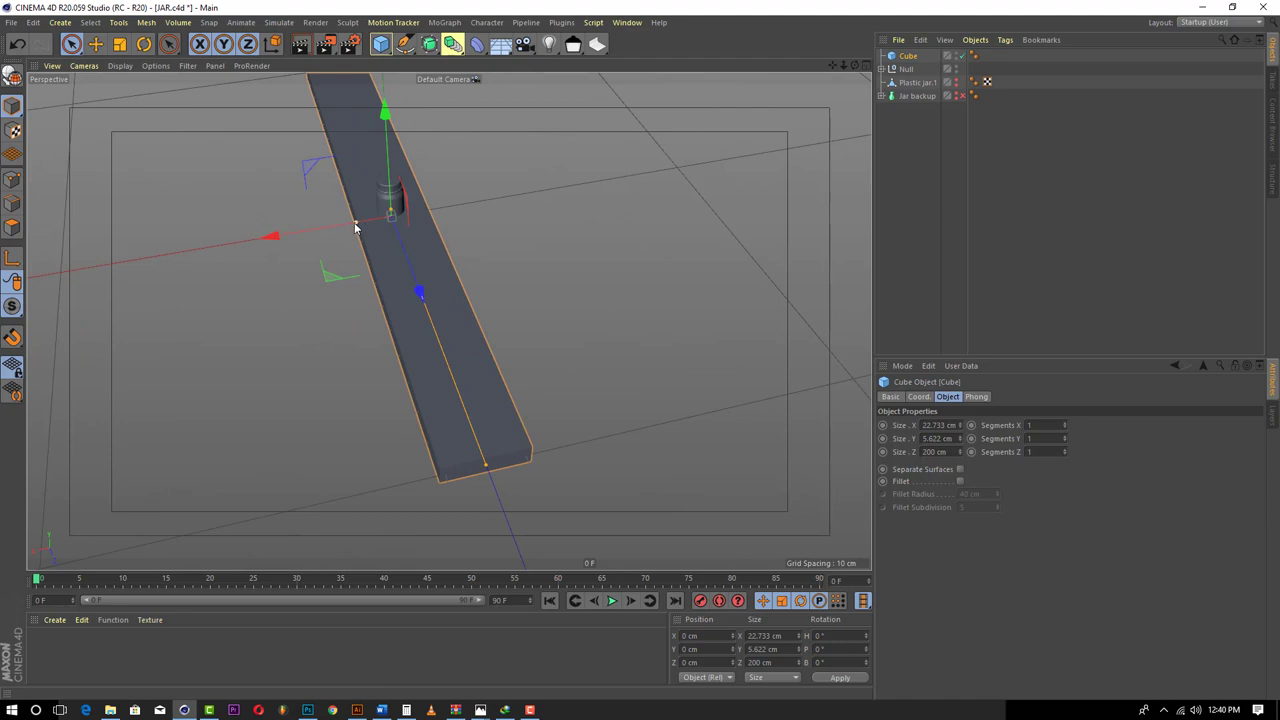
{"action": "left_click_drag", "start_coordinate": [357, 229], "coordinate": [380, 229]}
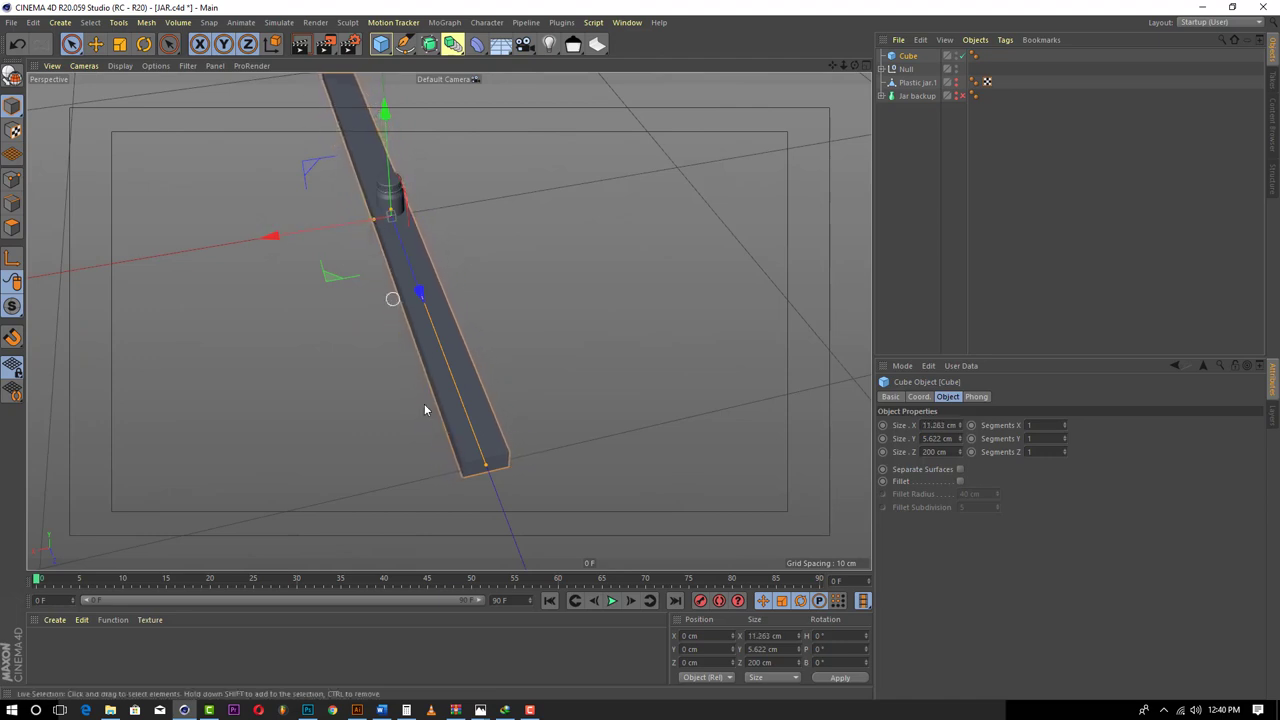
{"action": "left_click_drag", "start_coordinate": [487, 468], "coordinate": [432, 345]}
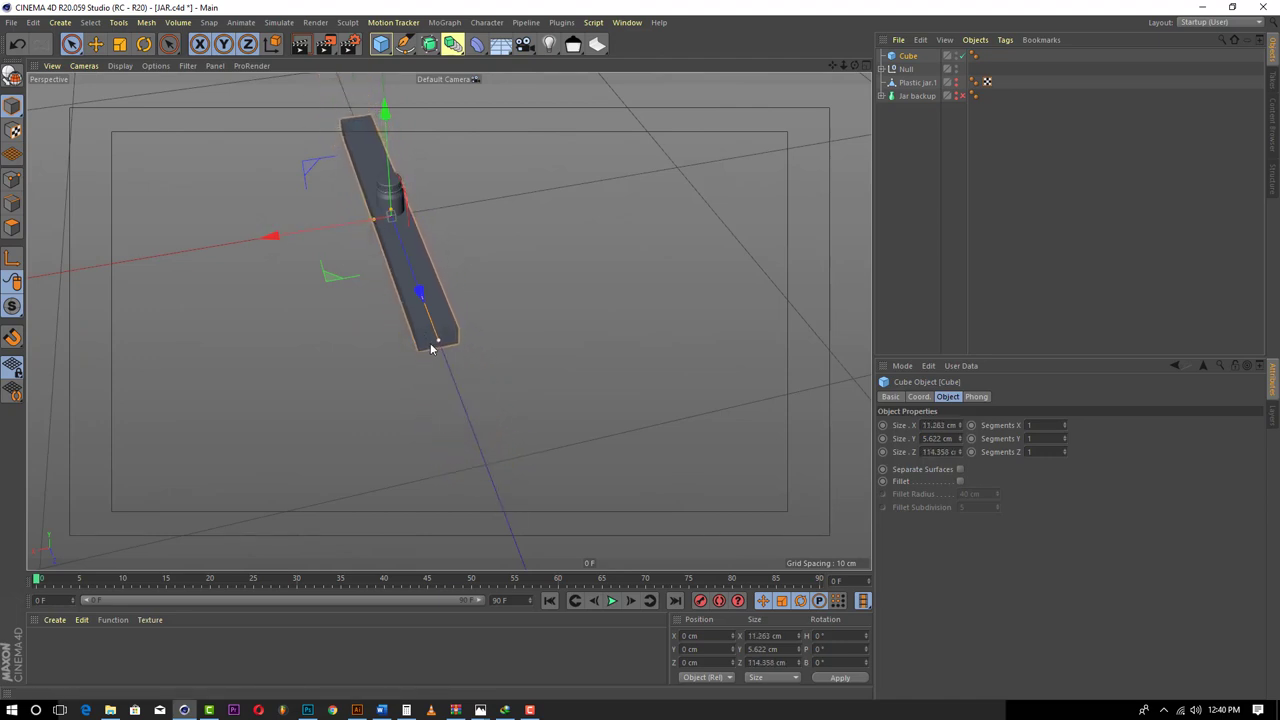
- Thin the plank to about 1.9 cm high and lower it to about Y -0.93 cm, directly under the jar's base
{"action": "left_click", "coordinate": [866, 65]}
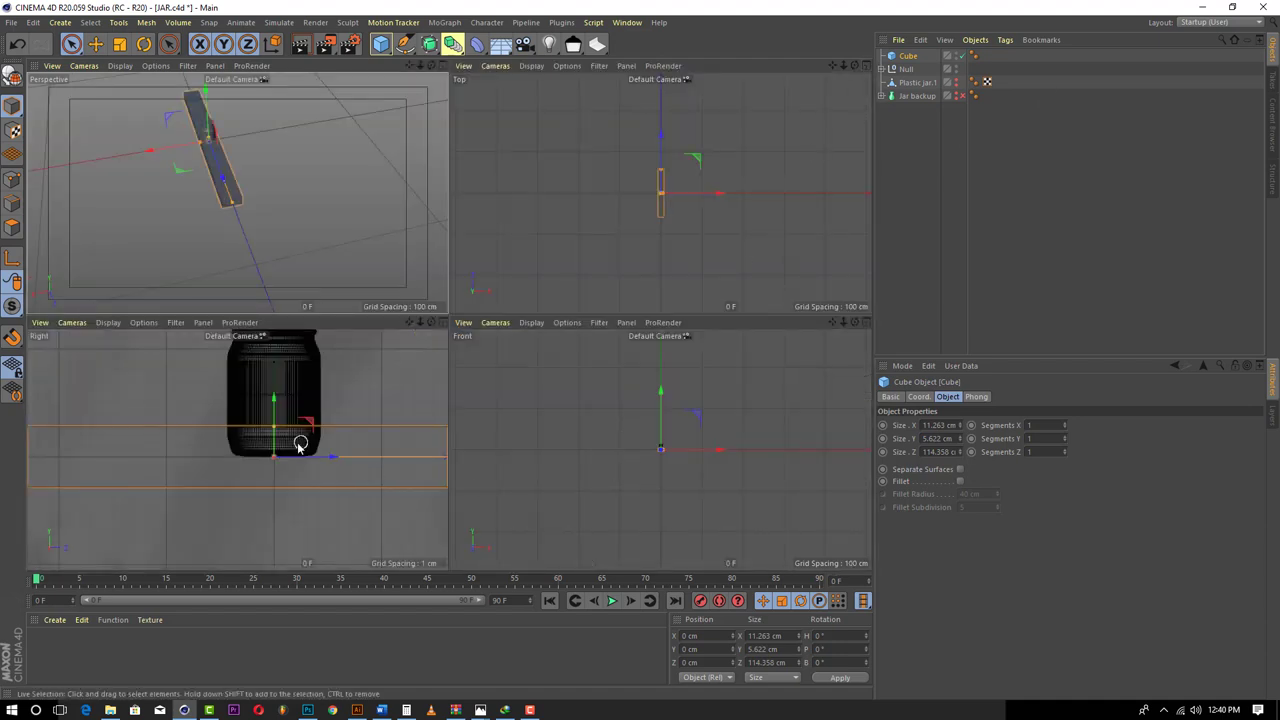
{"action": "left_click_drag", "start_coordinate": [274, 432], "coordinate": [286, 453]}
{"action": "left_click_drag", "start_coordinate": [274, 400], "coordinate": [277, 414]}
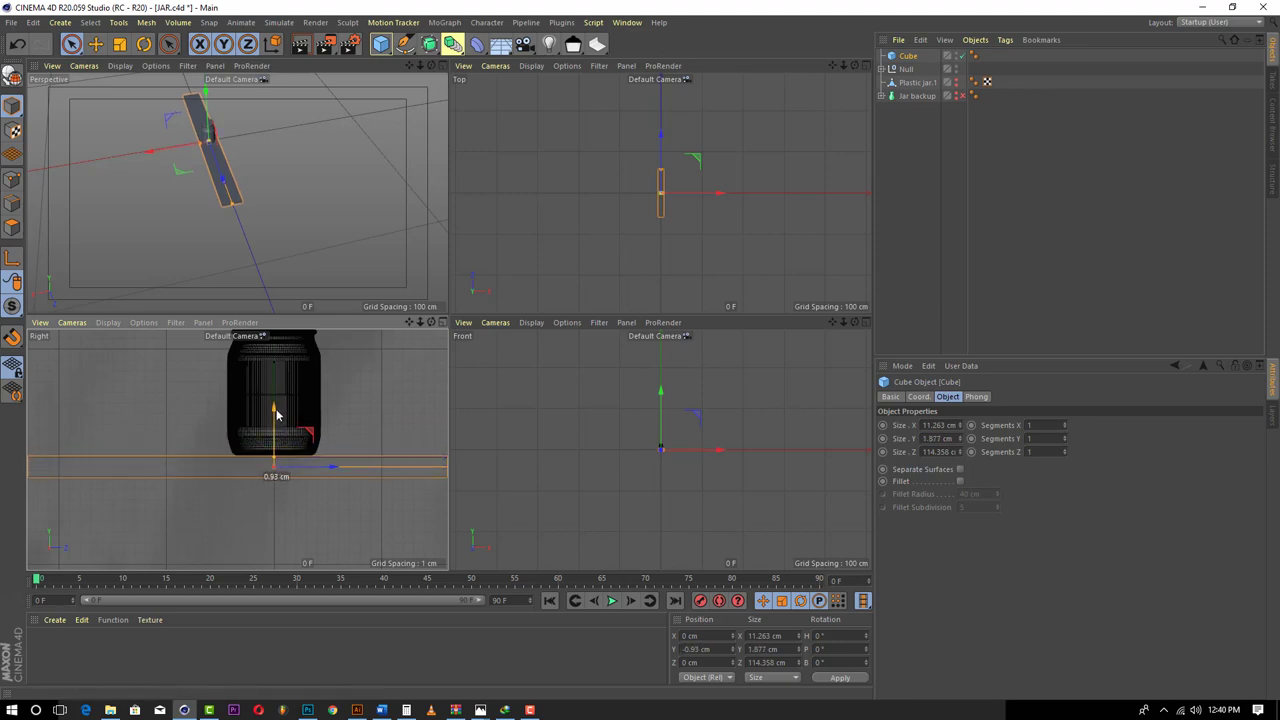
- Narrow the plank to about 10.2 cm and move it away from the jar to about X -94.8 cm
{"action": "left_click", "coordinate": [866, 66]}
{"action": "scroll", "coordinate": [400, 325], "scroll_direction": "up", "scroll_amount": 6}
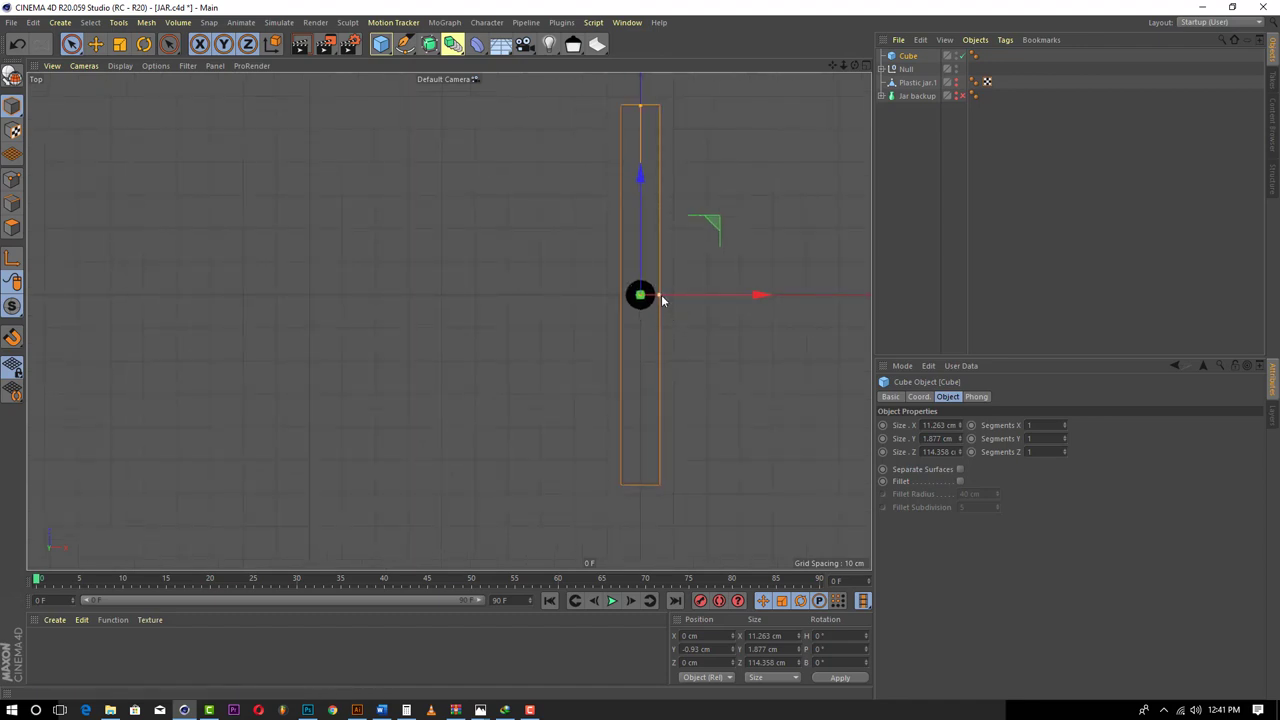
{"action": "left_click_drag", "start_coordinate": [659, 299], "coordinate": [654, 297]}
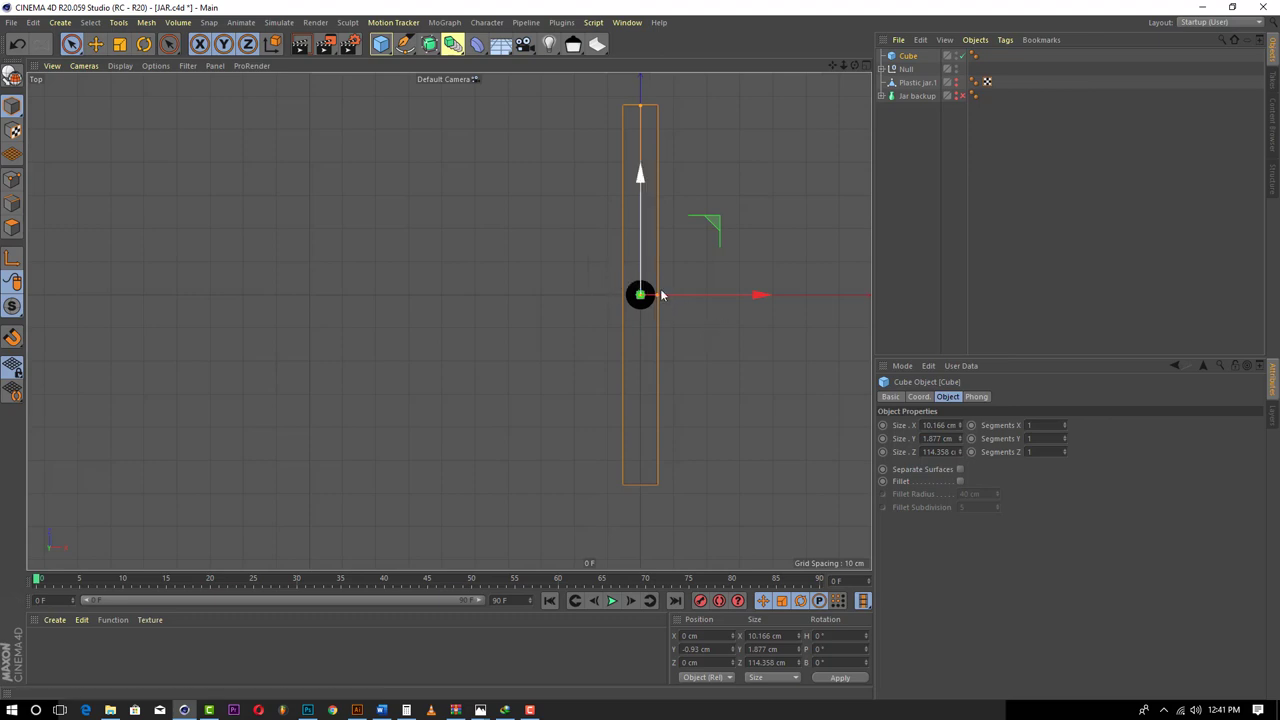
{"action": "left_click_drag", "start_coordinate": [760, 294], "coordinate": [445, 320]}
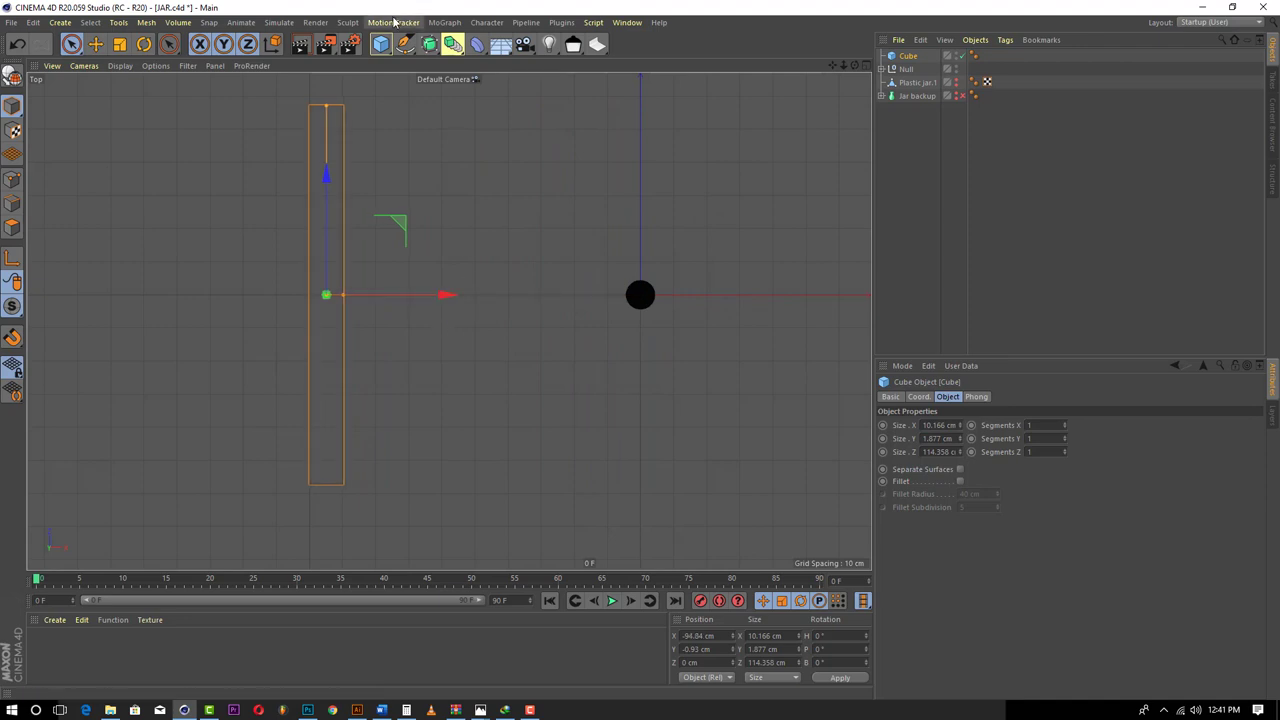
- Add a MoGraph Cloner and make the plank cube its child
{"action": "left_click", "coordinate": [448, 24]}
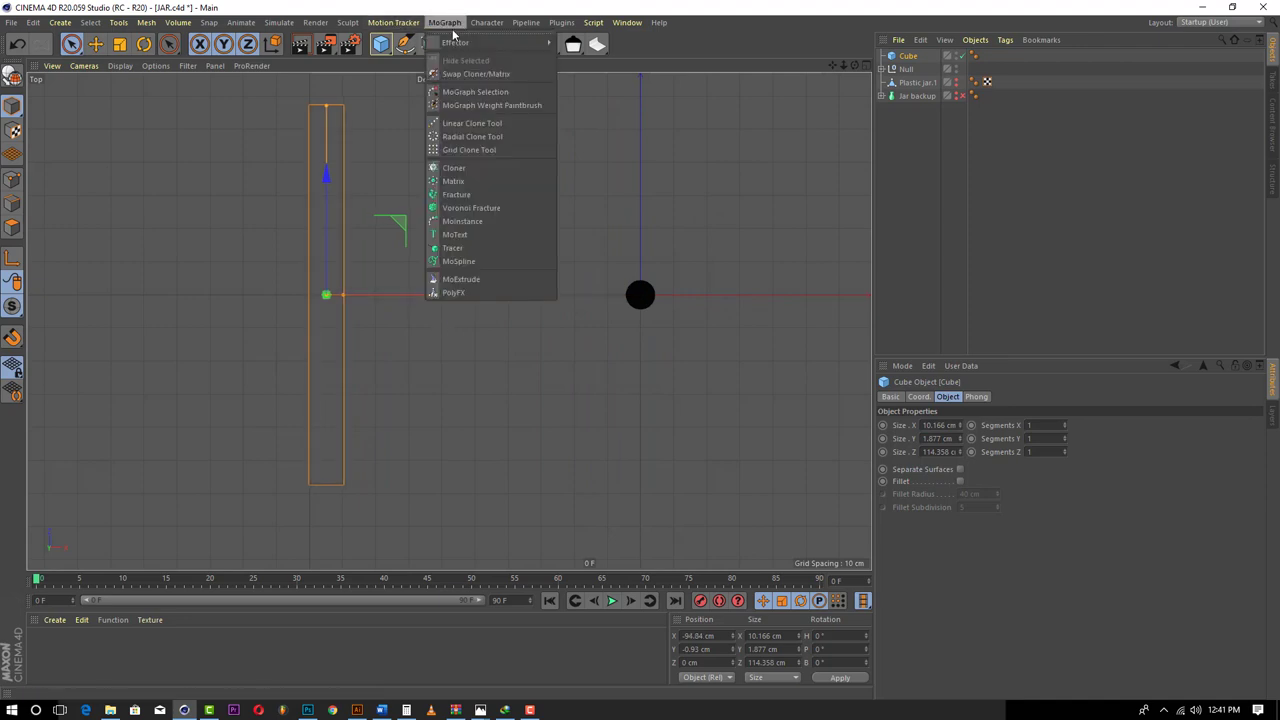
{"action": "left_click", "coordinate": [449, 168]}
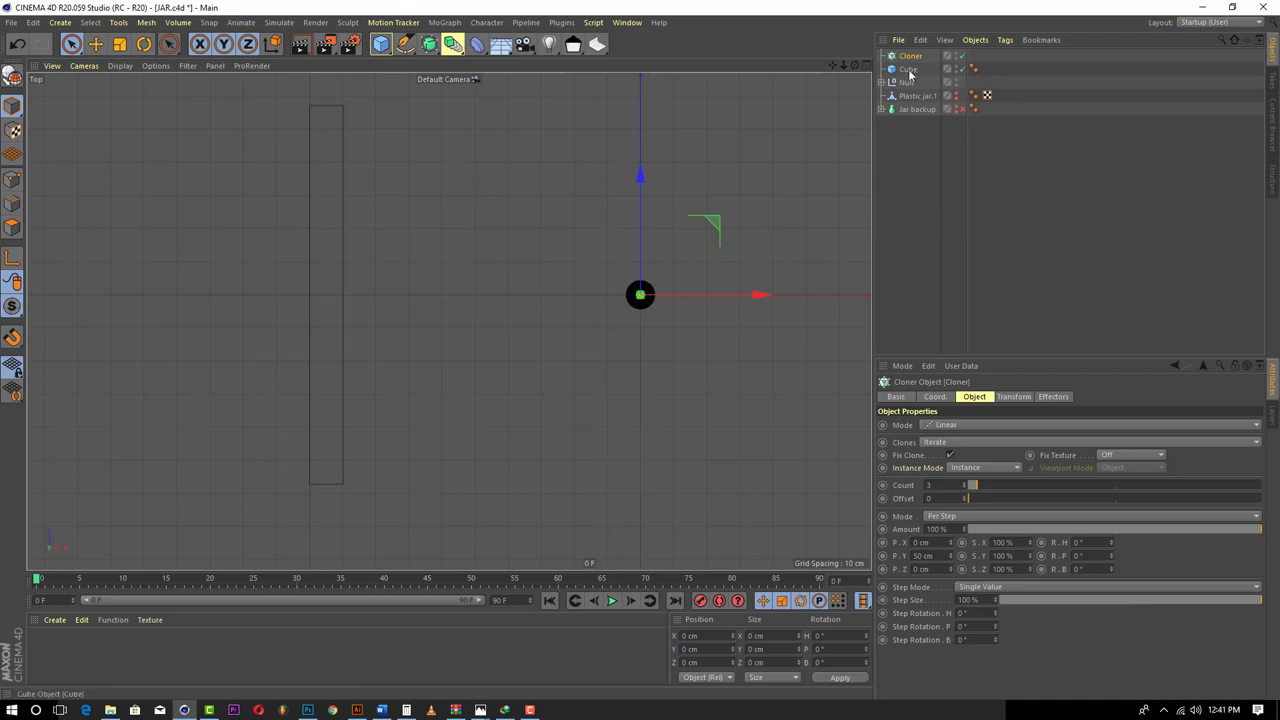
{"action": "left_click_drag", "start_coordinate": [908, 70], "coordinate": [916, 58]}
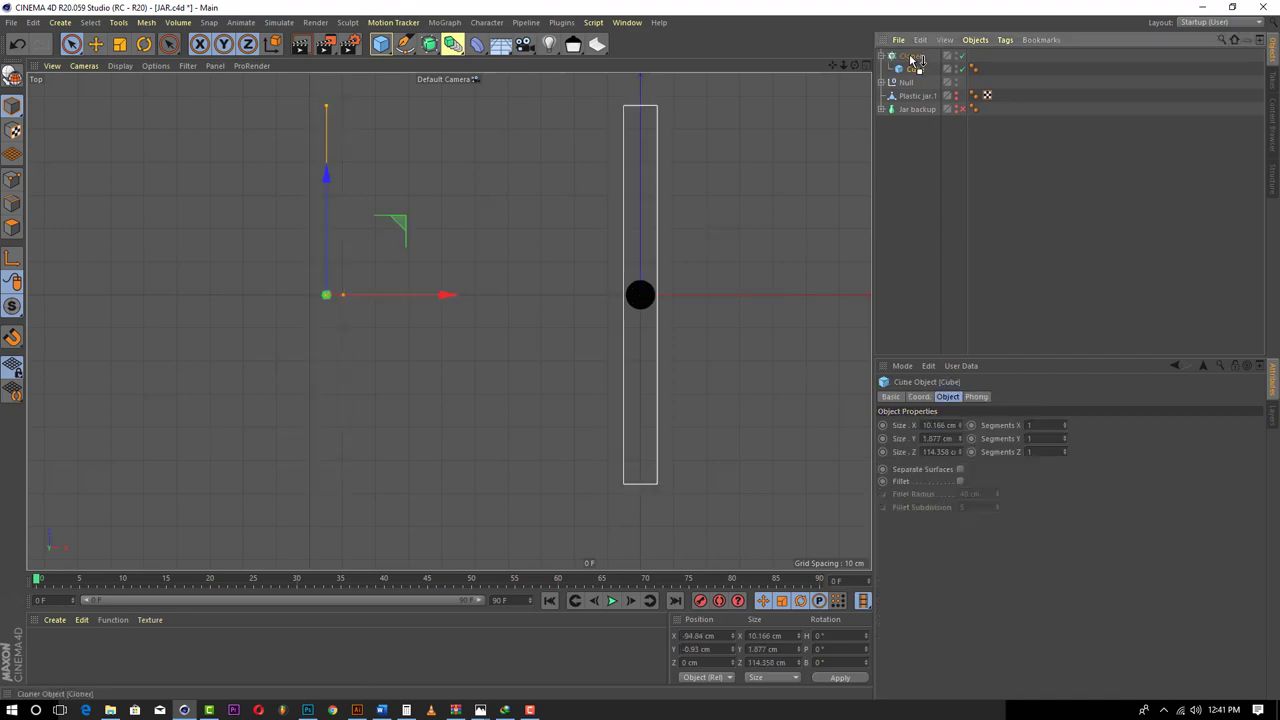
- Collapse the Cloner's hierarchy and set its clone count to 14
{"action": "left_click", "coordinate": [909, 57]}
{"action": "left_click", "coordinate": [882, 56]}
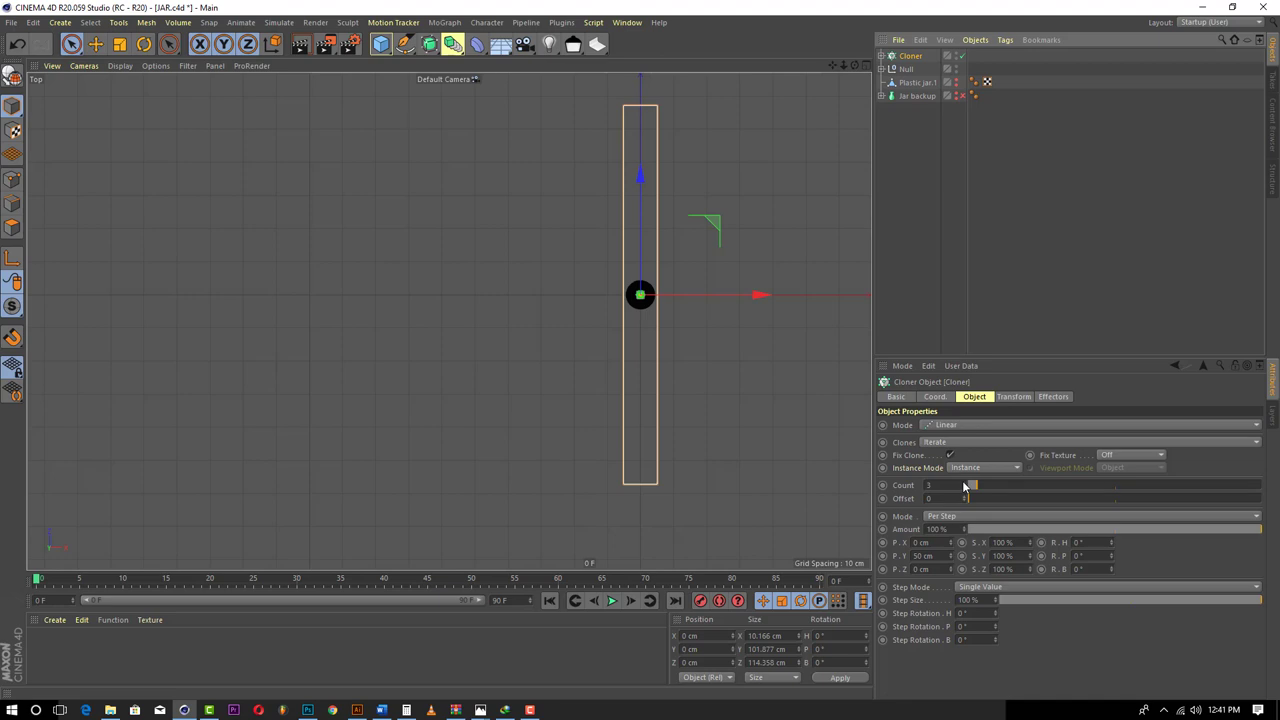
{"action": "left_click_drag", "start_coordinate": [965, 486], "coordinate": [1005, 485]}
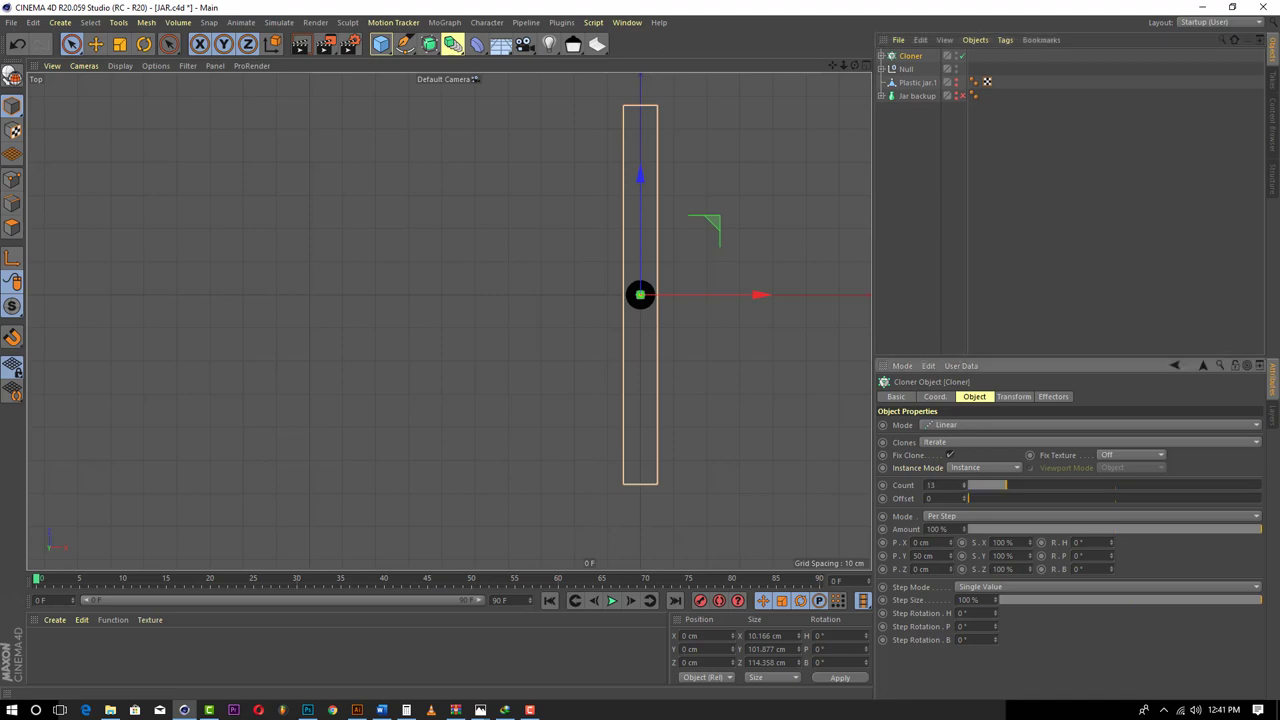
- Lay the clones in a horizontal row by setting the Cloner's per-step position to 0 cm in Y and 17 cm in X
{"action": "left_click", "coordinate": [858, 65]}
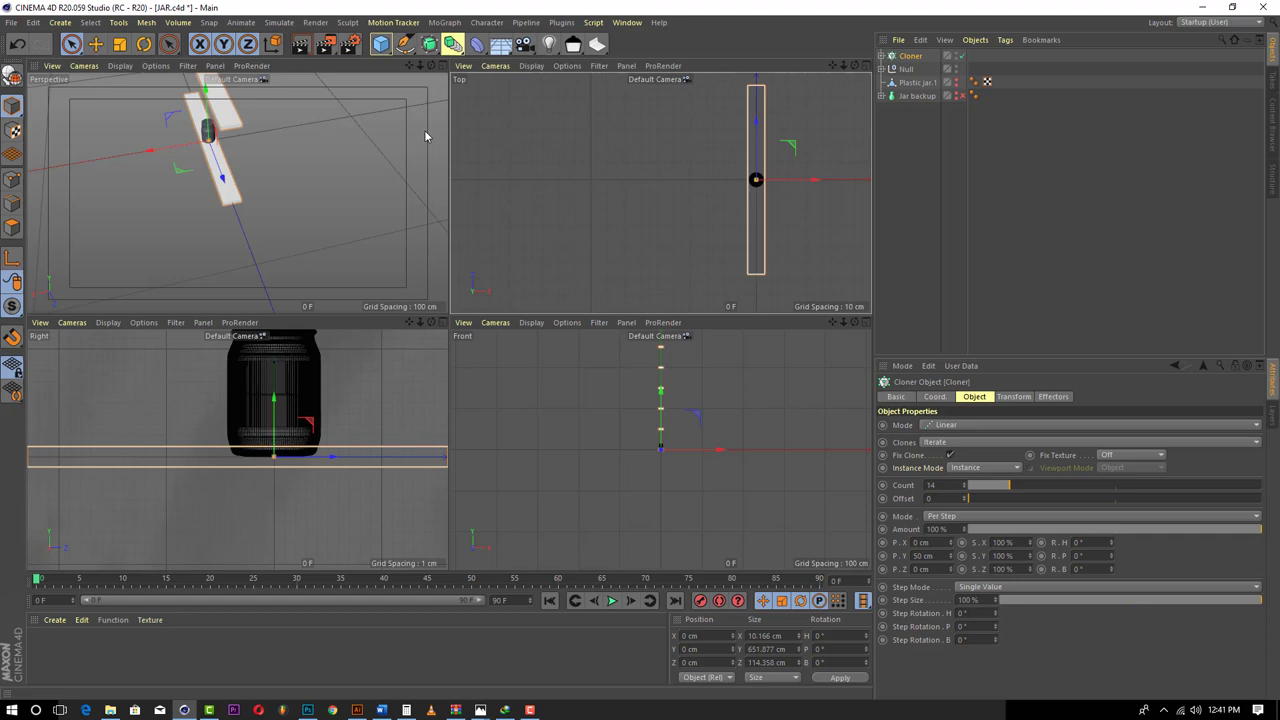
{"action": "left_click", "coordinate": [443, 66]}
{"action": "scroll", "coordinate": [492, 130], "scroll_direction": "down", "scroll_amount": 3}
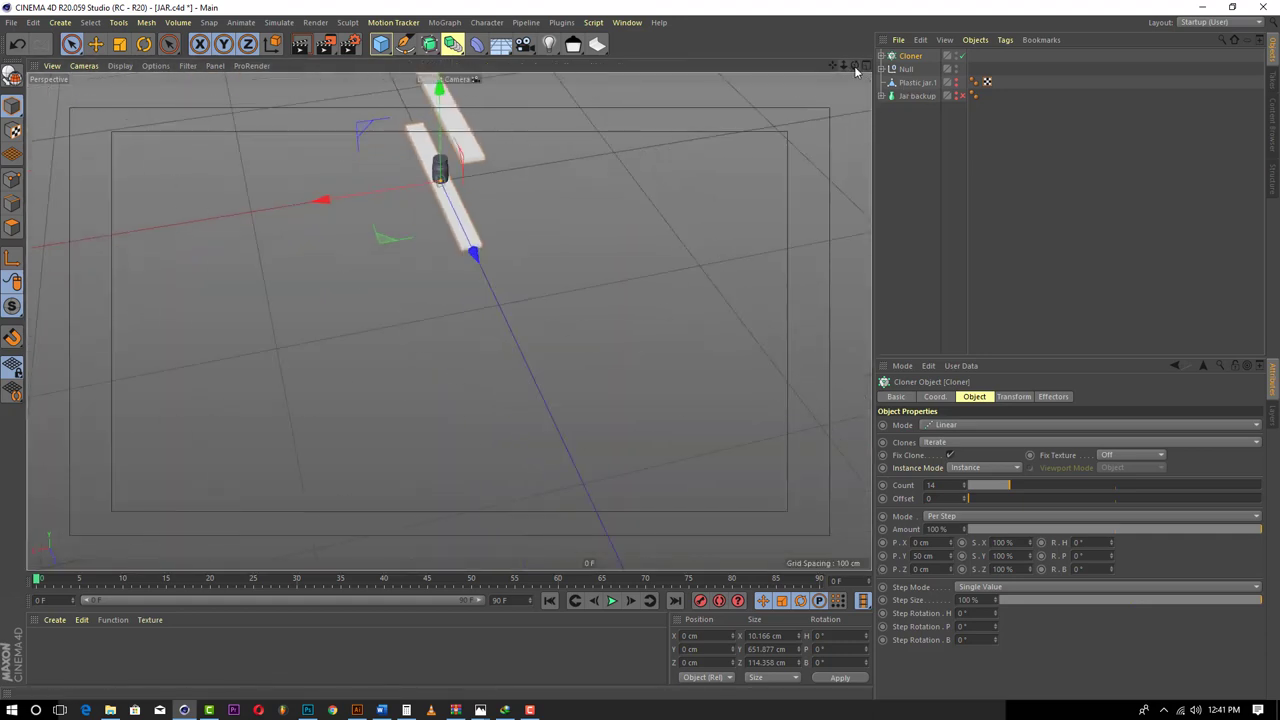
{"action": "left_click_drag", "start_coordinate": [855, 66], "coordinate": [855, 30]}
{"action": "left_click_drag", "start_coordinate": [448, 320], "coordinate": [448, 320], "text": "alt"}
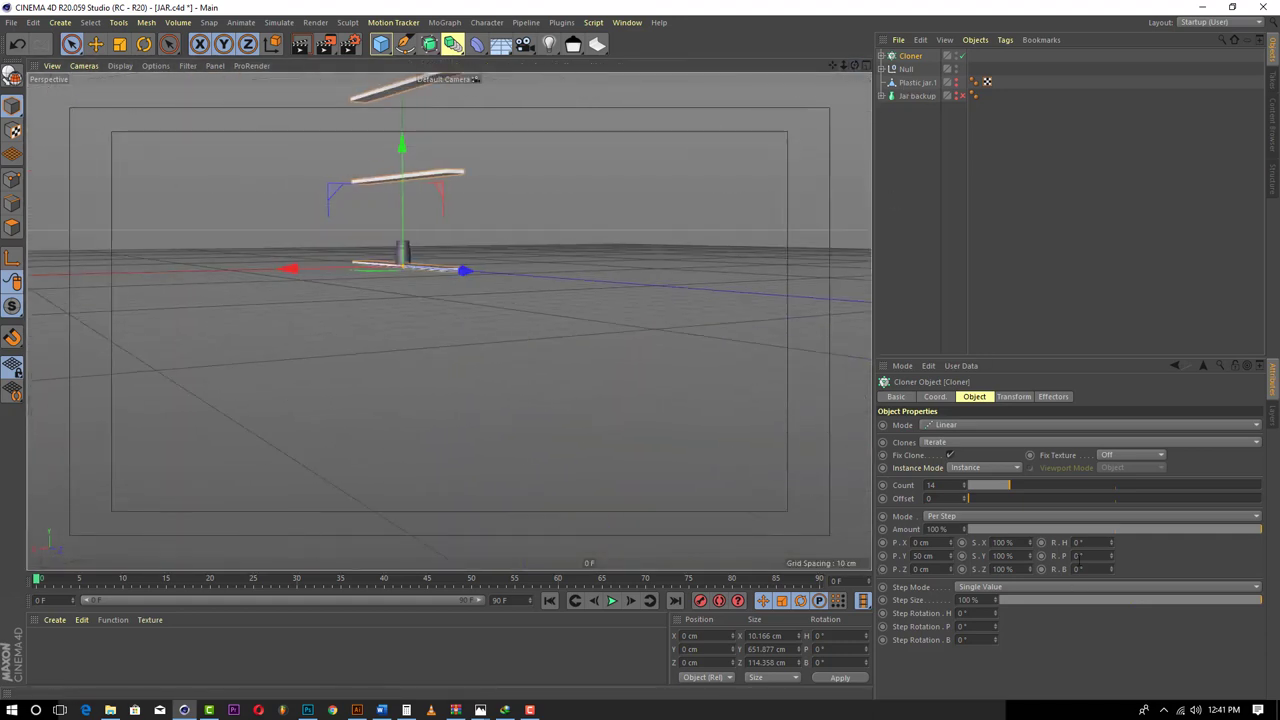
{"action": "left_click_drag", "start_coordinate": [937, 557], "coordinate": [844, 554]}
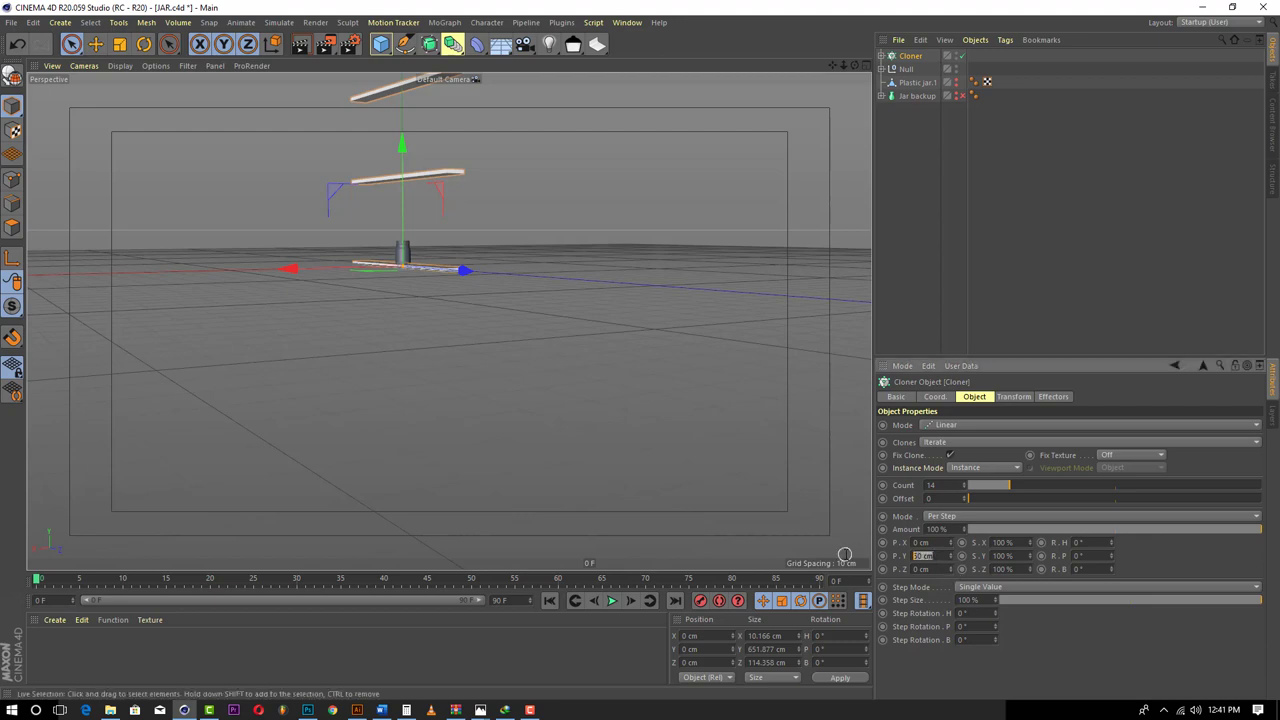
{"action": "type", "text": "0"}
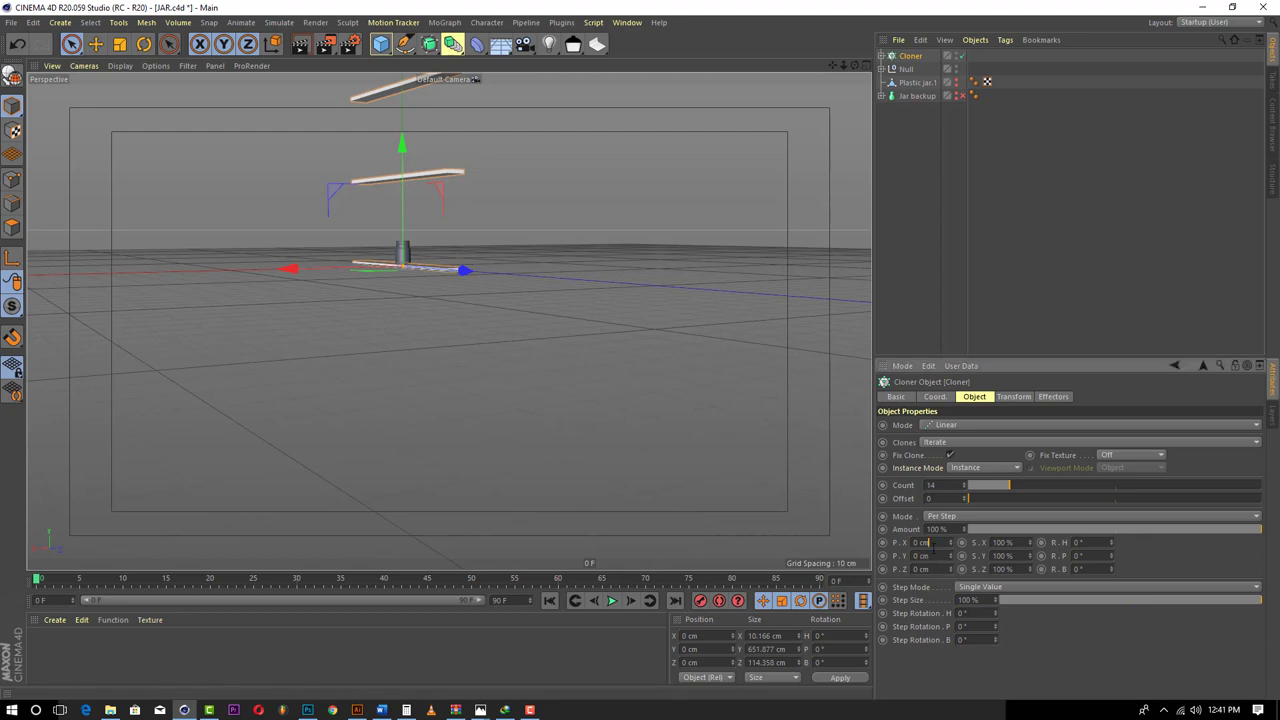
{"action": "key", "text": "Return"}
{"action": "left_click_drag", "start_coordinate": [950, 543], "coordinate": [950, 526]}
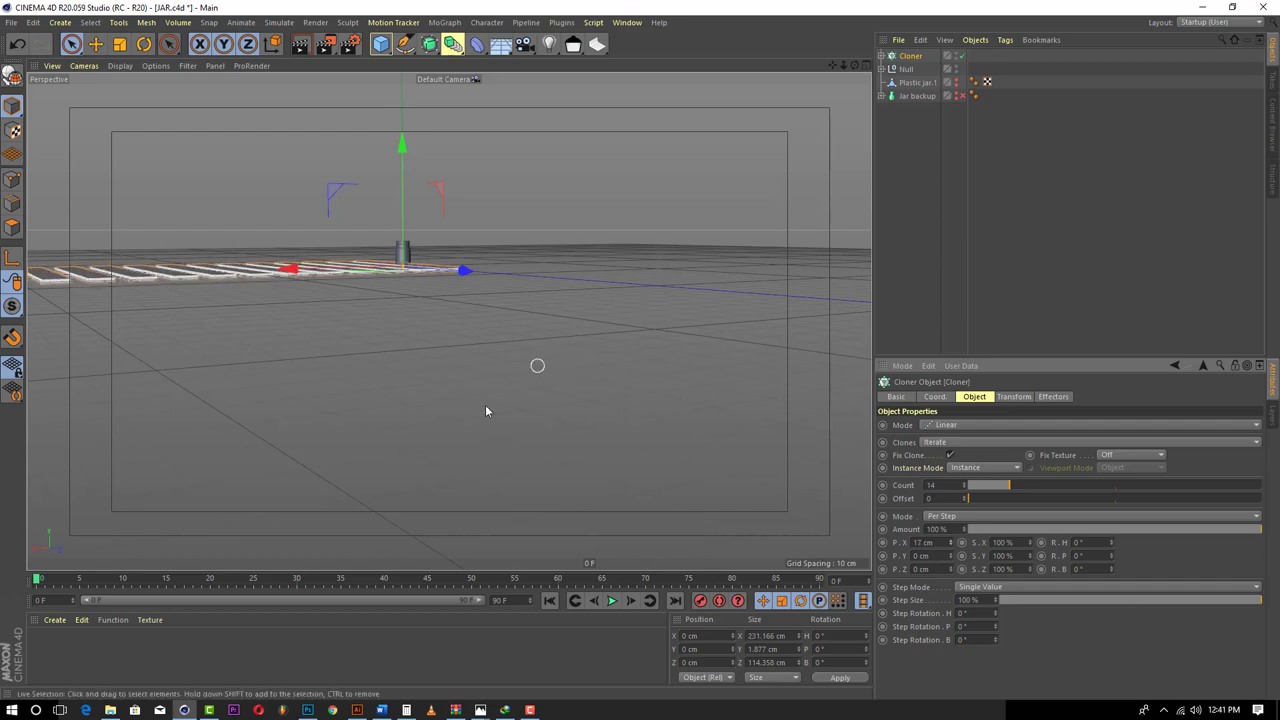
- Set the Cloner's count to 19 and offset to 1, and reduce the X spacing per step to 11 cm
{"action": "scroll", "coordinate": [486, 411], "scroll_direction": "down", "scroll_amount": 1}
{"action": "left_click_drag", "start_coordinate": [855, 65], "coordinate": [855, 130]}
{"action": "left_click_drag", "start_coordinate": [448, 320], "coordinate": [448, 320], "text": "alt"}
{"action": "mouse_move", "coordinate": [980, 499]}
{"action": "left_mouse_down"}
{"action": "mouse_move", "coordinate": [964, 497]}
{"action": "mouse_move", "coordinate": [1013, 487]}
{"action": "left_mouse_up"}
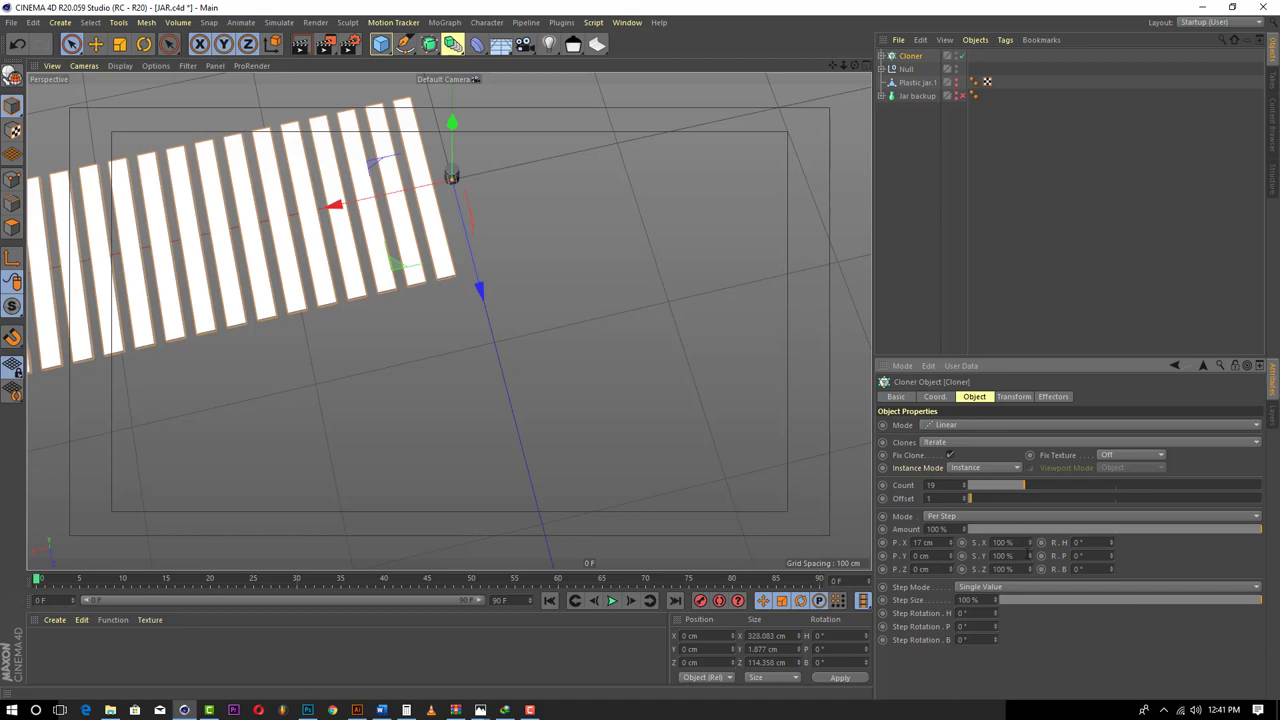
{"action": "mouse_move", "coordinate": [952, 543]}
{"action": "left_mouse_down"}
{"action": "mouse_move", "coordinate": [952, 525]}
{"action": "mouse_move", "coordinate": [952, 550]}
{"action": "left_mouse_up"}
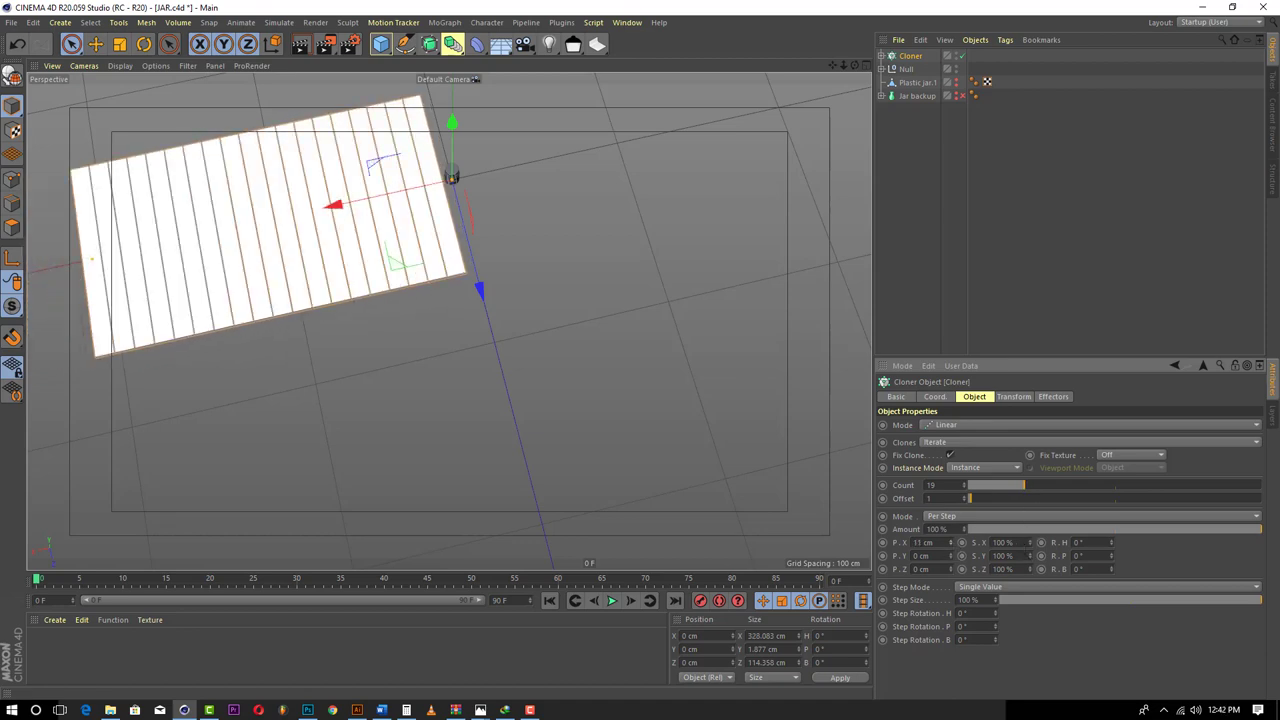
- Tighten the Cloner's X spacing per step from one trial value to the next down to 10.2 cm, leaving only hairline gaps between planks
{"action": "scroll", "coordinate": [420, 255], "scroll_direction": "up", "scroll_amount": 5}
{"action": "scroll", "coordinate": [446, 294], "scroll_direction": "up", "scroll_amount": 3}
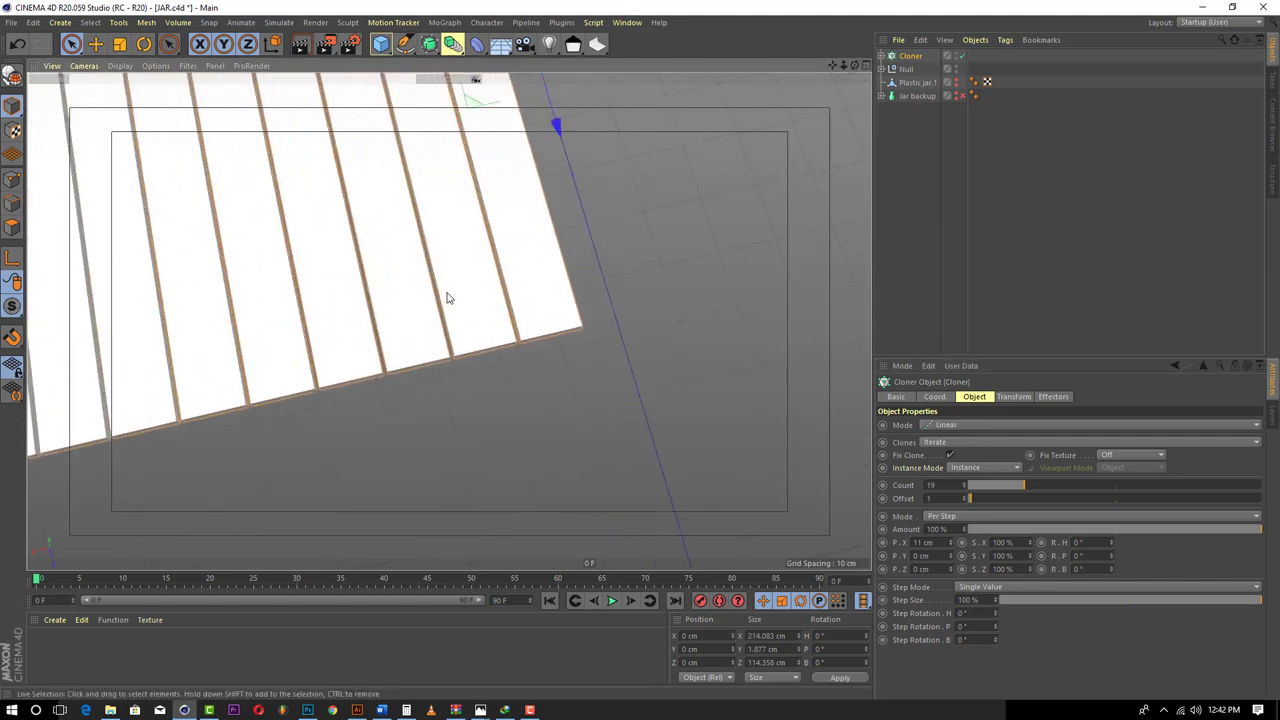
{"action": "scroll", "coordinate": [518, 301], "scroll_direction": "up", "scroll_amount": 4}
{"action": "scroll", "coordinate": [520, 301], "scroll_direction": "up", "scroll_amount": 5}
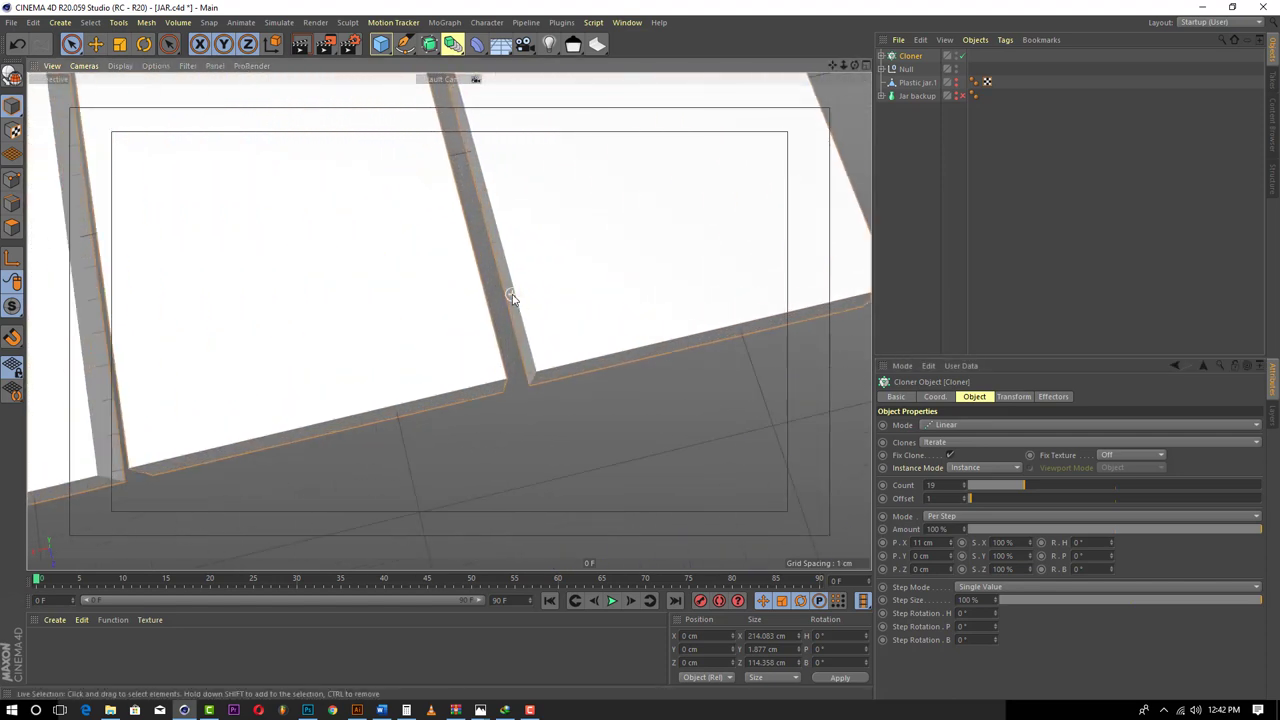
{"action": "left_click", "coordinate": [950, 545]}
{"action": "left_click", "coordinate": [950, 541]}
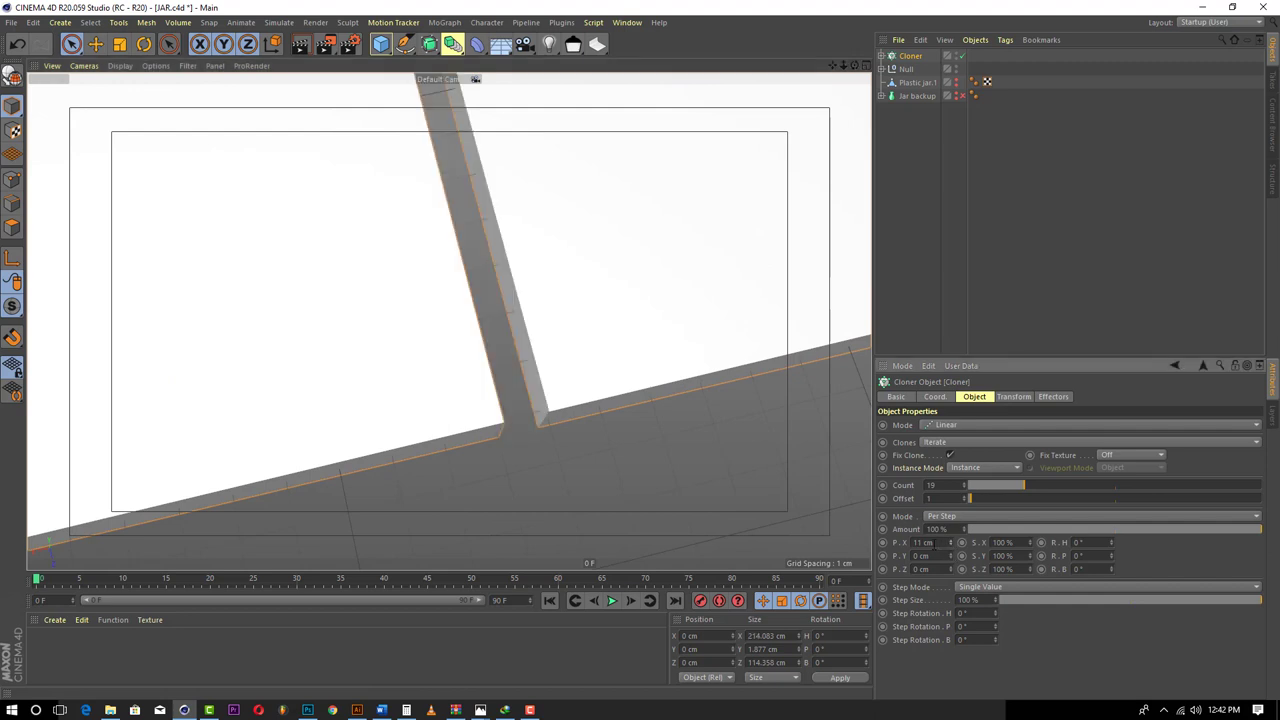
{"action": "left_click_drag", "start_coordinate": [934, 544], "coordinate": [908, 542]}
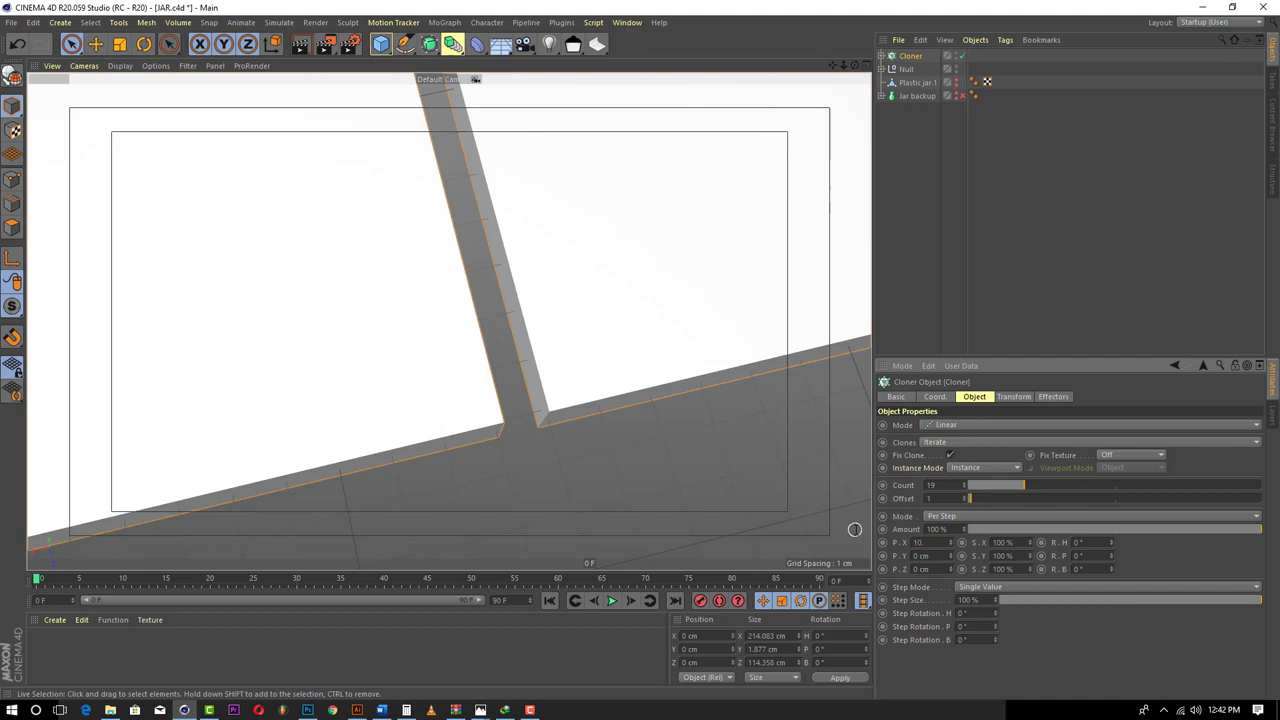
{"action": "type", "text": "10.7"}
{"action": "key", "text": "Return"}
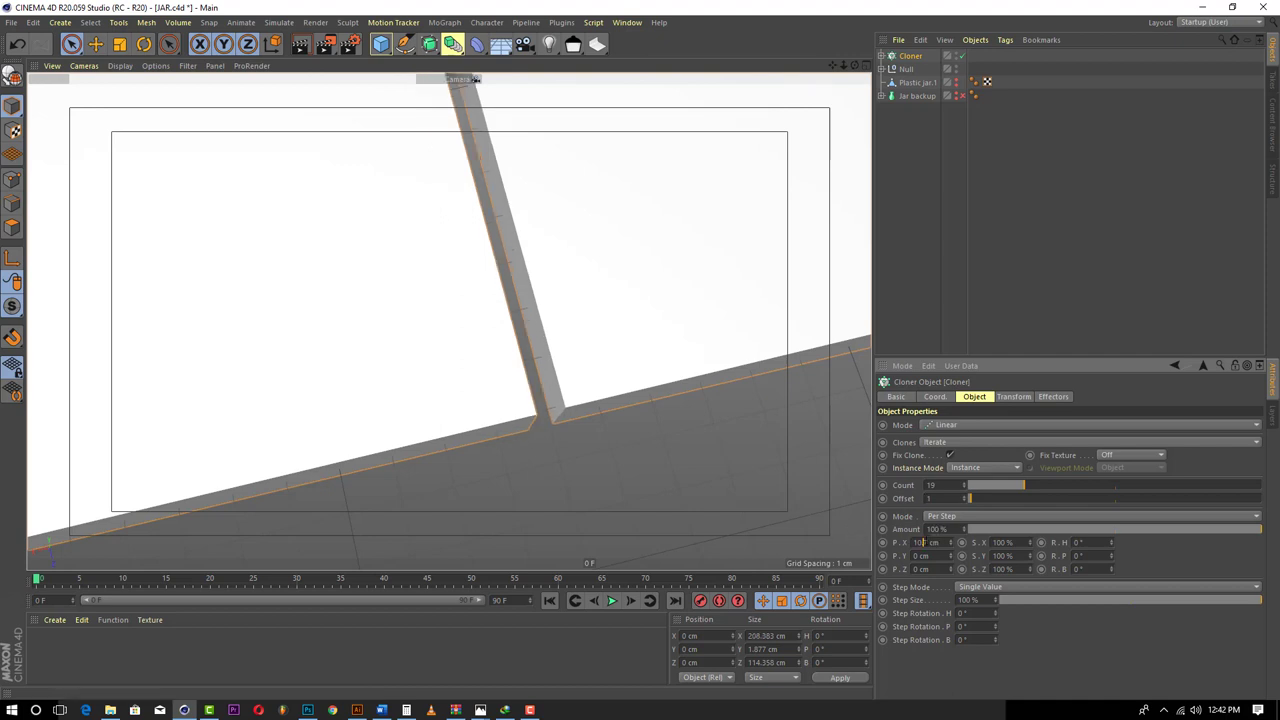
{"action": "type", "text": "5"}
{"action": "key", "text": "Return"}
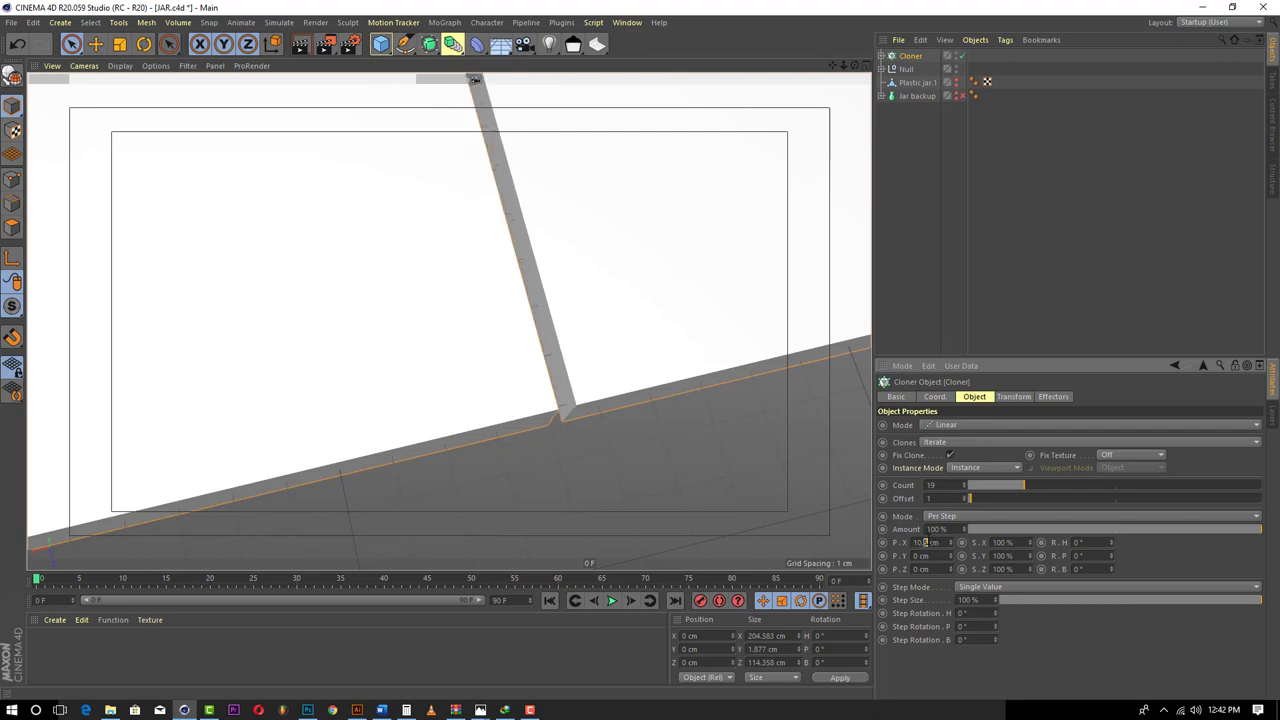
{"action": "type", "text": "2"}
{"action": "key", "text": "Return"}
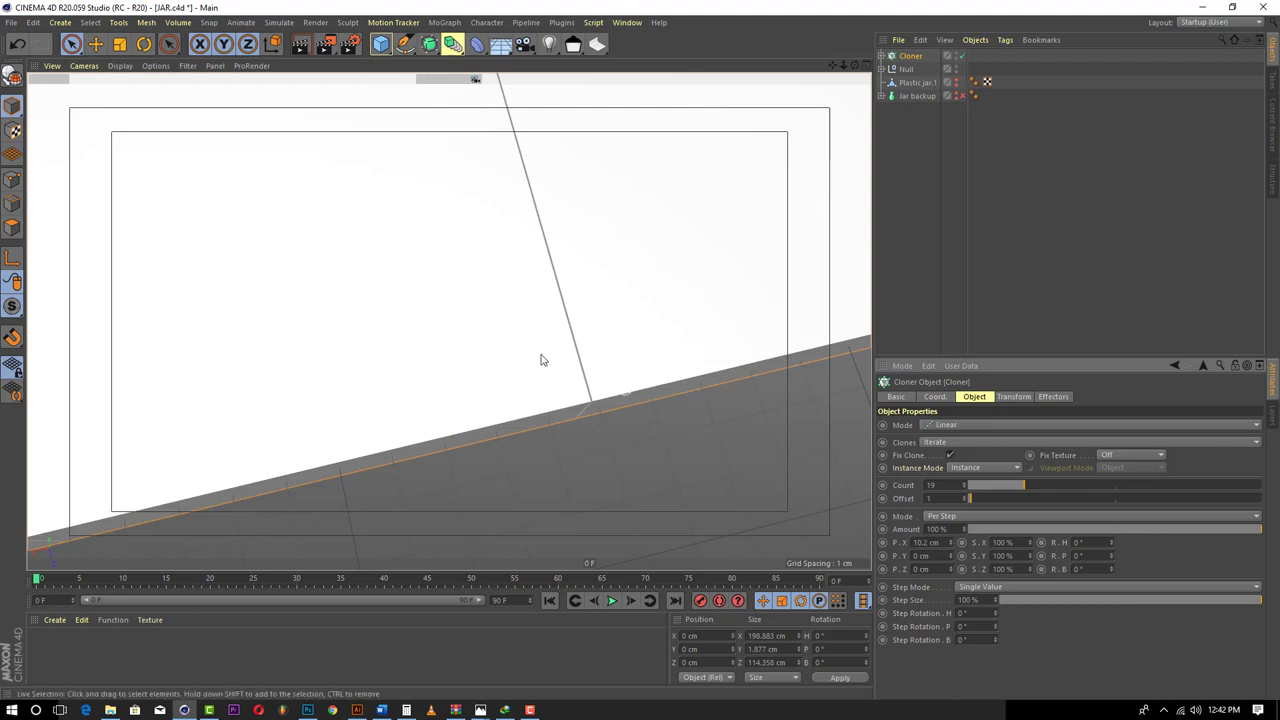
{"action": "scroll", "coordinate": [540, 358], "scroll_direction": "down", "scroll_amount": 6}
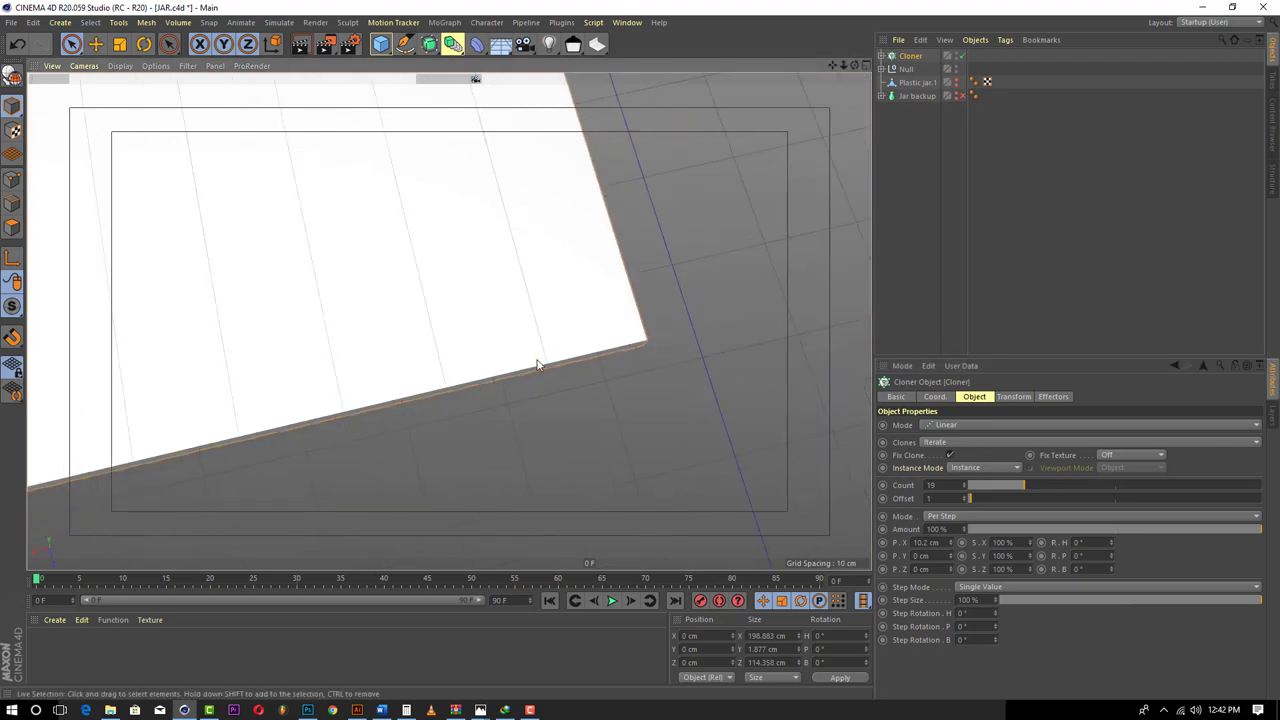
{"action": "scroll", "coordinate": [537, 365], "scroll_direction": "up", "scroll_amount": 6}
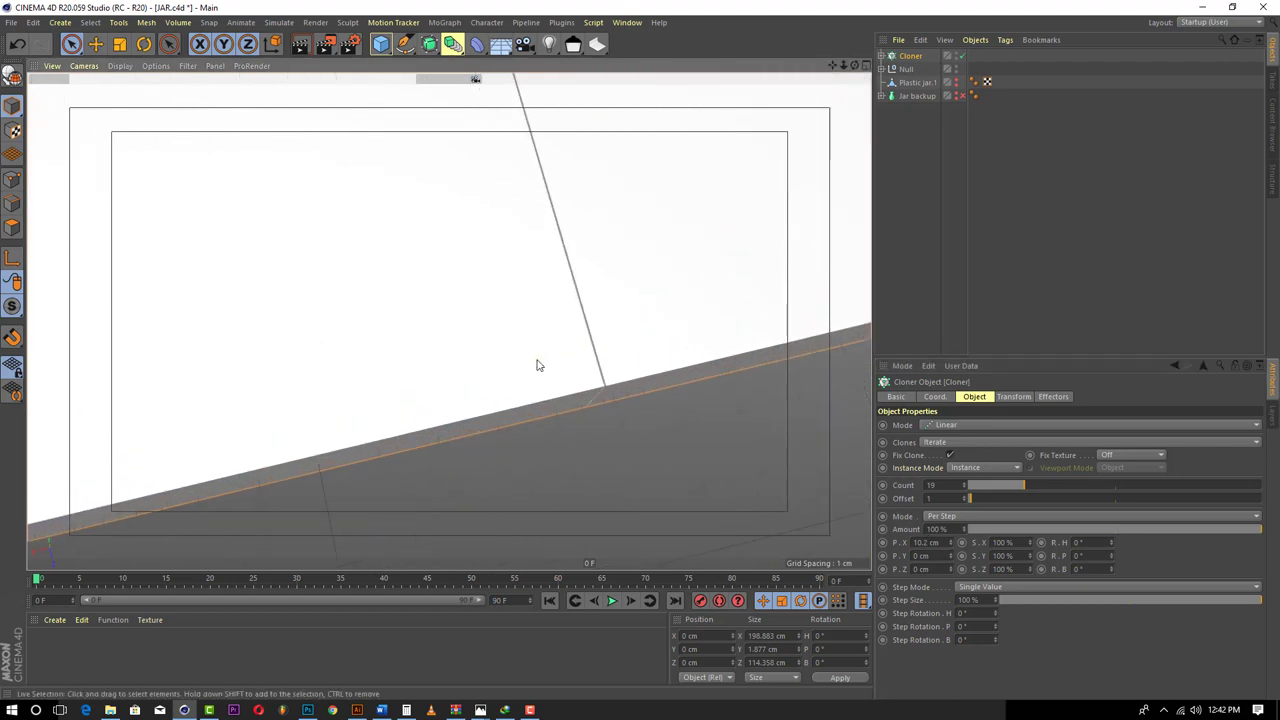
- Expand the Cloner and take the plank cube out of it, placing the cube above the Cloner in the hierarchy
{"action": "left_click", "coordinate": [906, 82]}
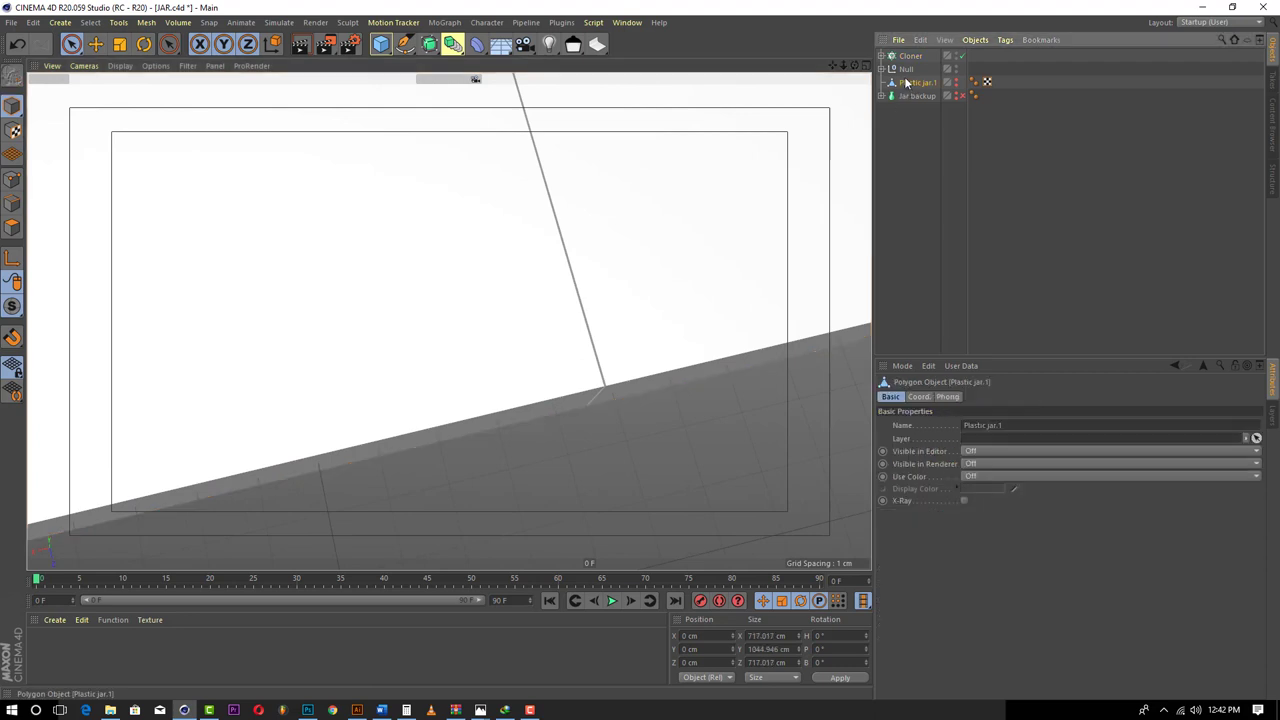
{"action": "left_click", "coordinate": [881, 56]}
{"action": "left_click", "coordinate": [902, 68]}
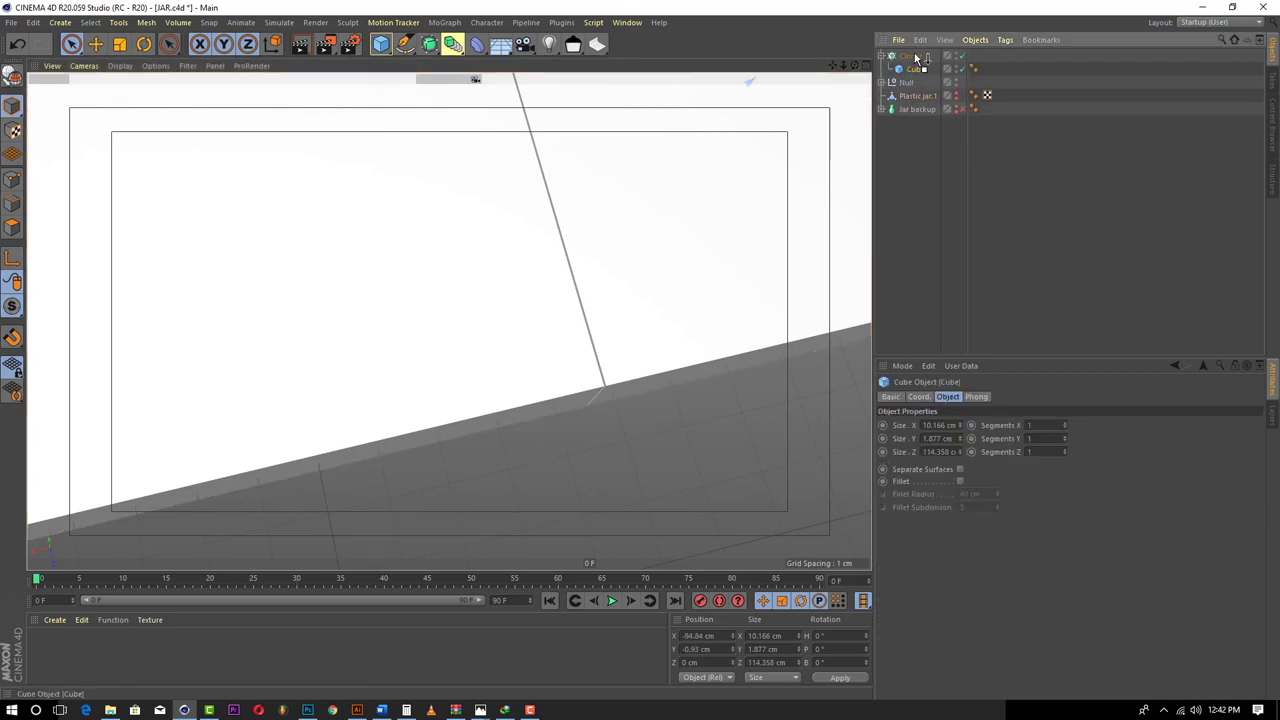
{"action": "left_click_drag", "start_coordinate": [915, 57], "coordinate": [917, 55]}
{"action": "scroll", "coordinate": [707, 131], "scroll_direction": "down", "scroll_amount": 6}
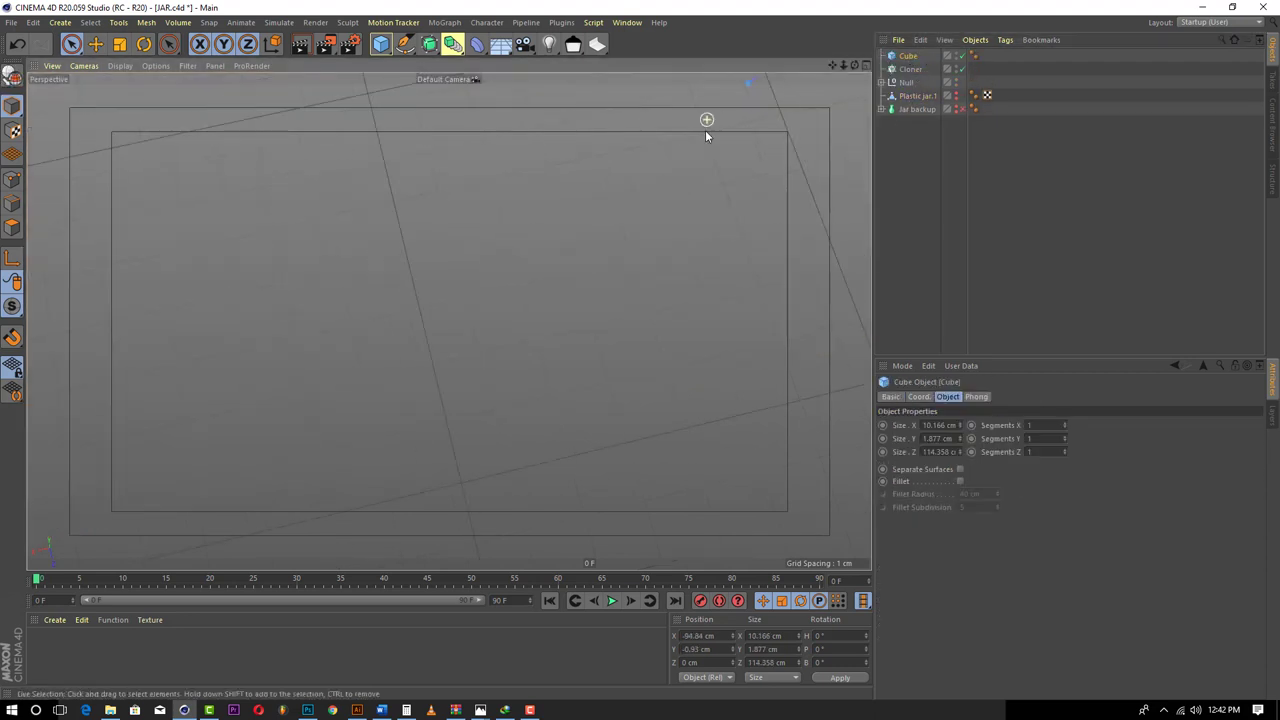
{"action": "scroll", "coordinate": [595, 288], "scroll_direction": "down", "scroll_amount": 8}
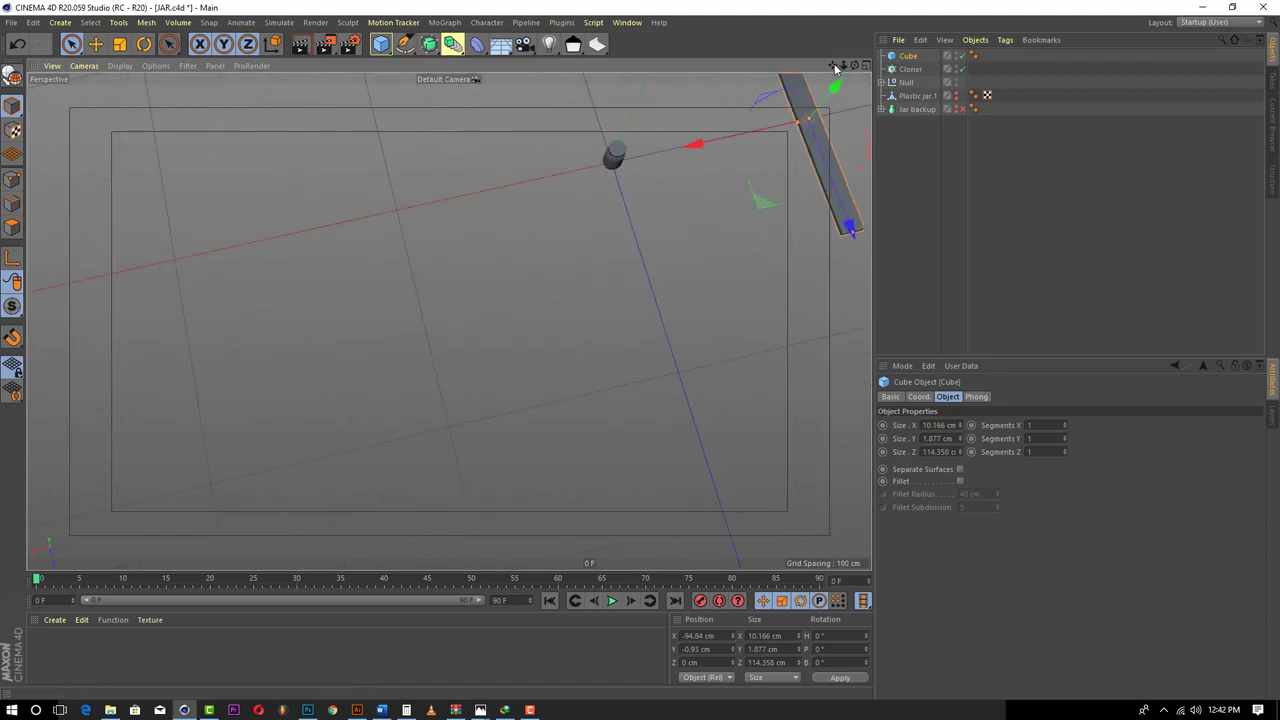
- Enable the plank cube's fillet with a subdivision of 10 and a radius of 0.5 cm
{"action": "left_click_drag", "start_coordinate": [833, 66], "coordinate": [682, 81]}
{"action": "scroll", "coordinate": [676, 246], "scroll_direction": "up", "scroll_amount": 3}
{"action": "scroll", "coordinate": [719, 235], "scroll_direction": "up", "scroll_amount": 8}
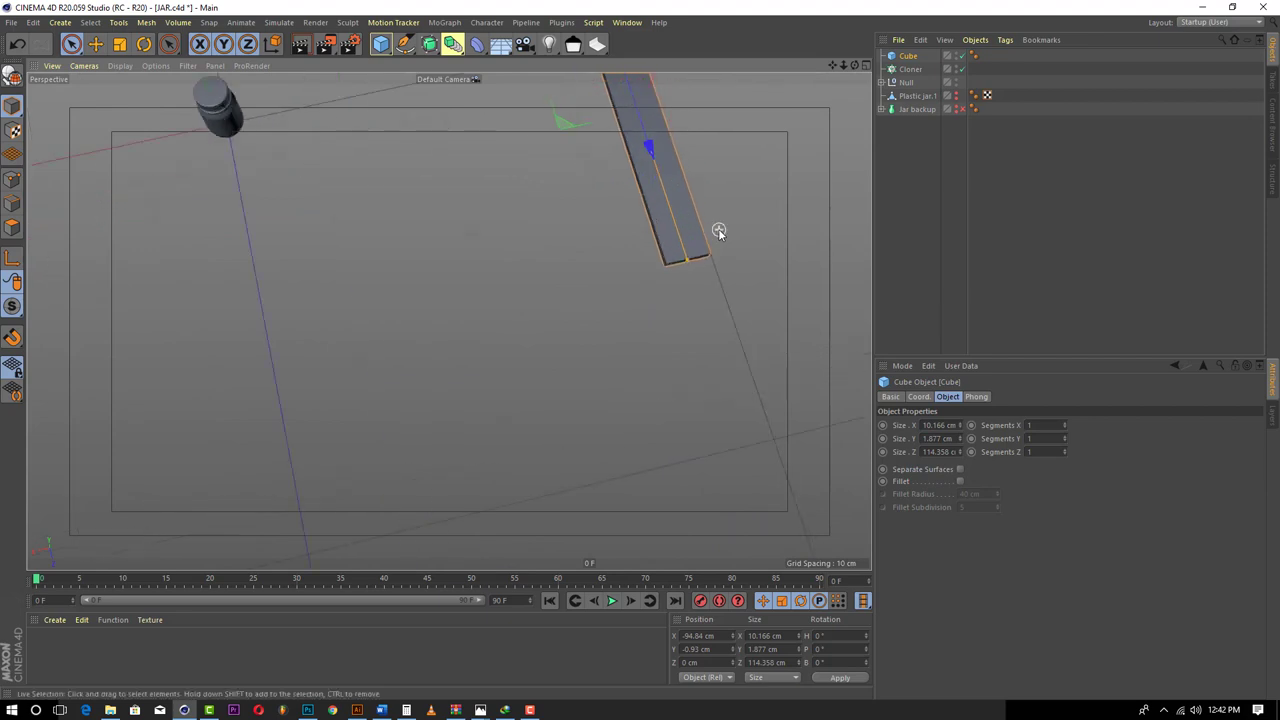
{"action": "scroll", "coordinate": [641, 228], "scroll_direction": "up", "scroll_amount": 8}
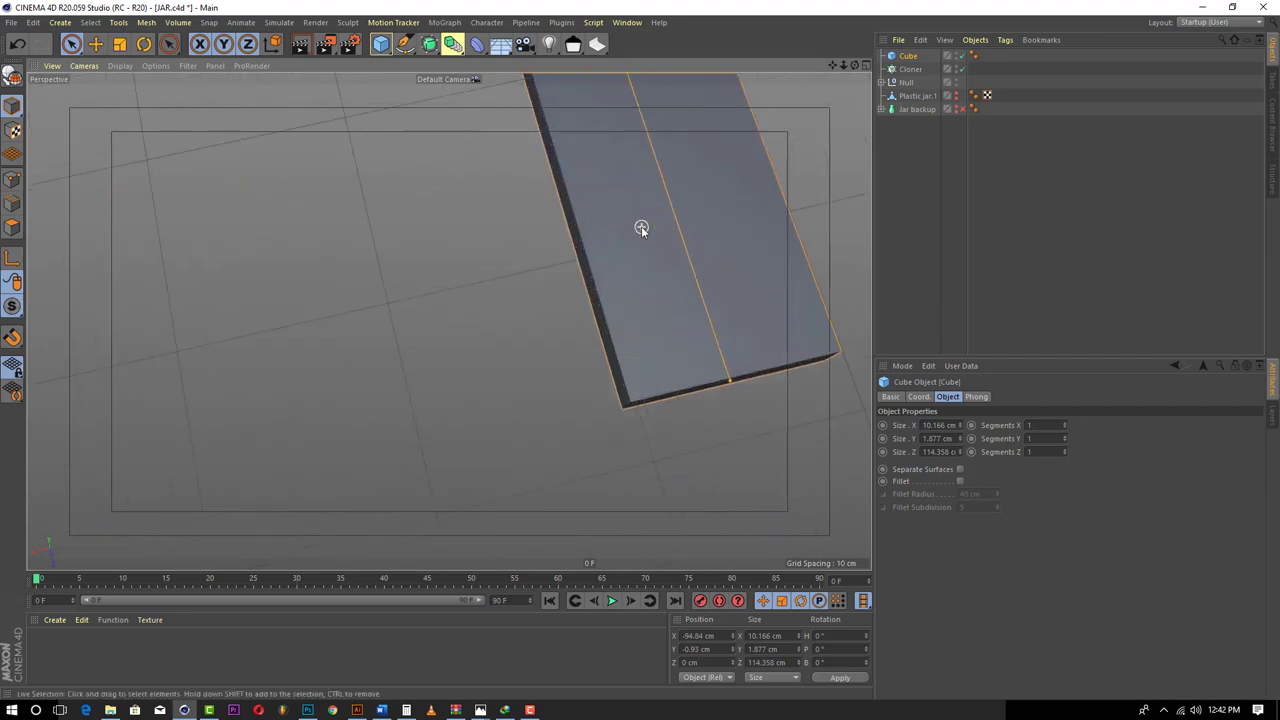
{"action": "left_click", "coordinate": [959, 481]}
{"action": "scroll", "coordinate": [817, 452], "scroll_direction": "down", "scroll_amount": 2}
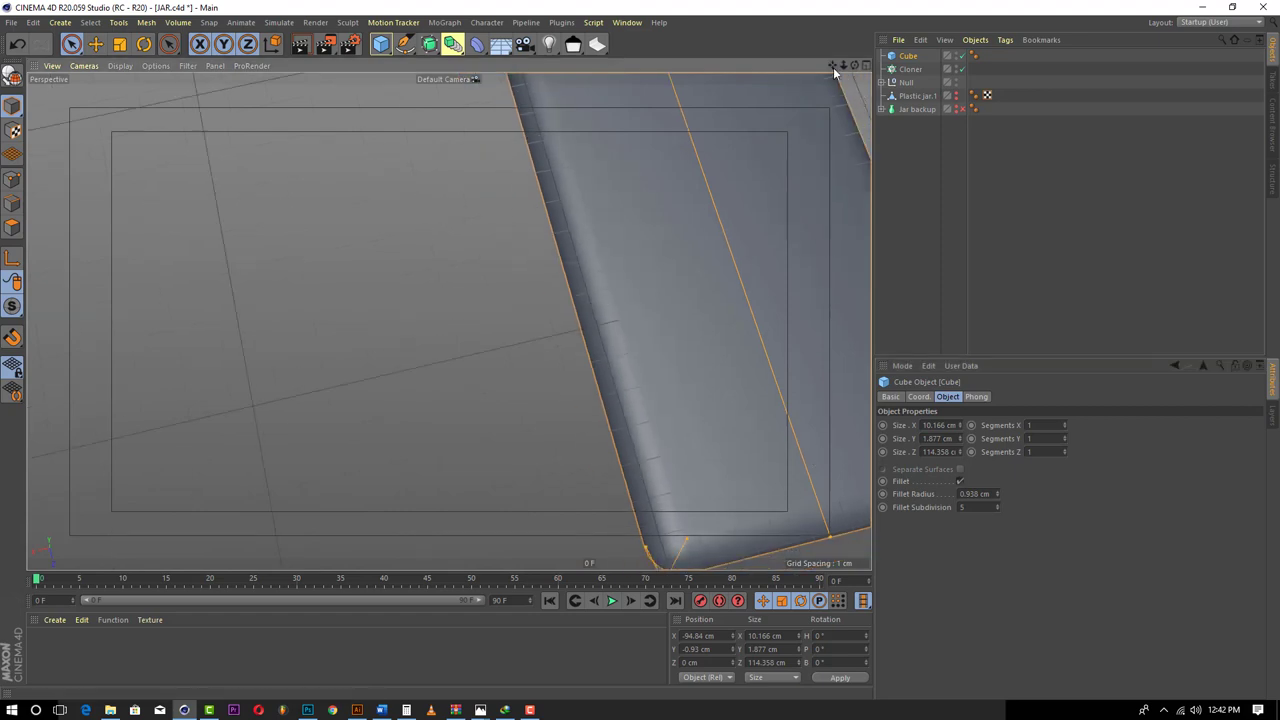
{"action": "left_click_drag", "start_coordinate": [834, 65], "coordinate": [733, 65]}
{"action": "scroll", "coordinate": [553, 290], "scroll_direction": "up", "scroll_amount": 10}
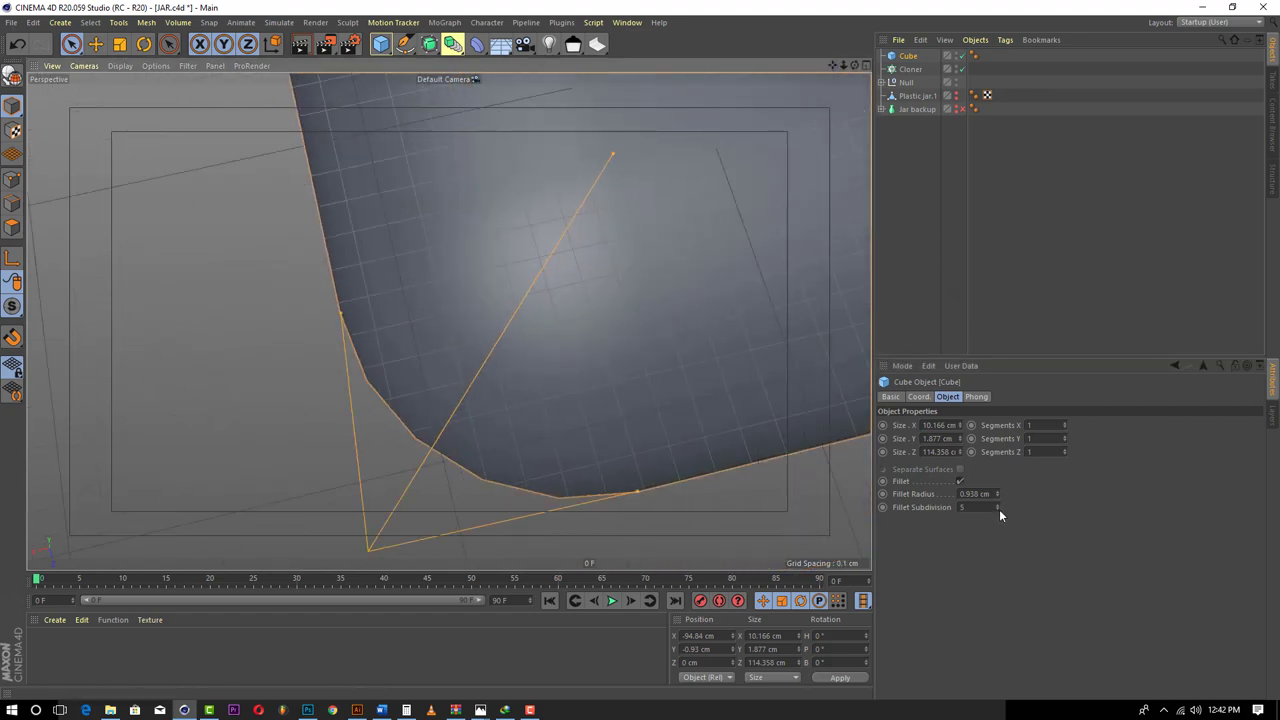
{"action": "mouse_move", "coordinate": [997, 508]}
{"action": "left_mouse_down"}
{"action": "mouse_move", "coordinate": [997, 535]}
{"action": "mouse_move", "coordinate": [997, 483]}
{"action": "mouse_move", "coordinate": [996, 530]}
{"action": "left_mouse_up"}
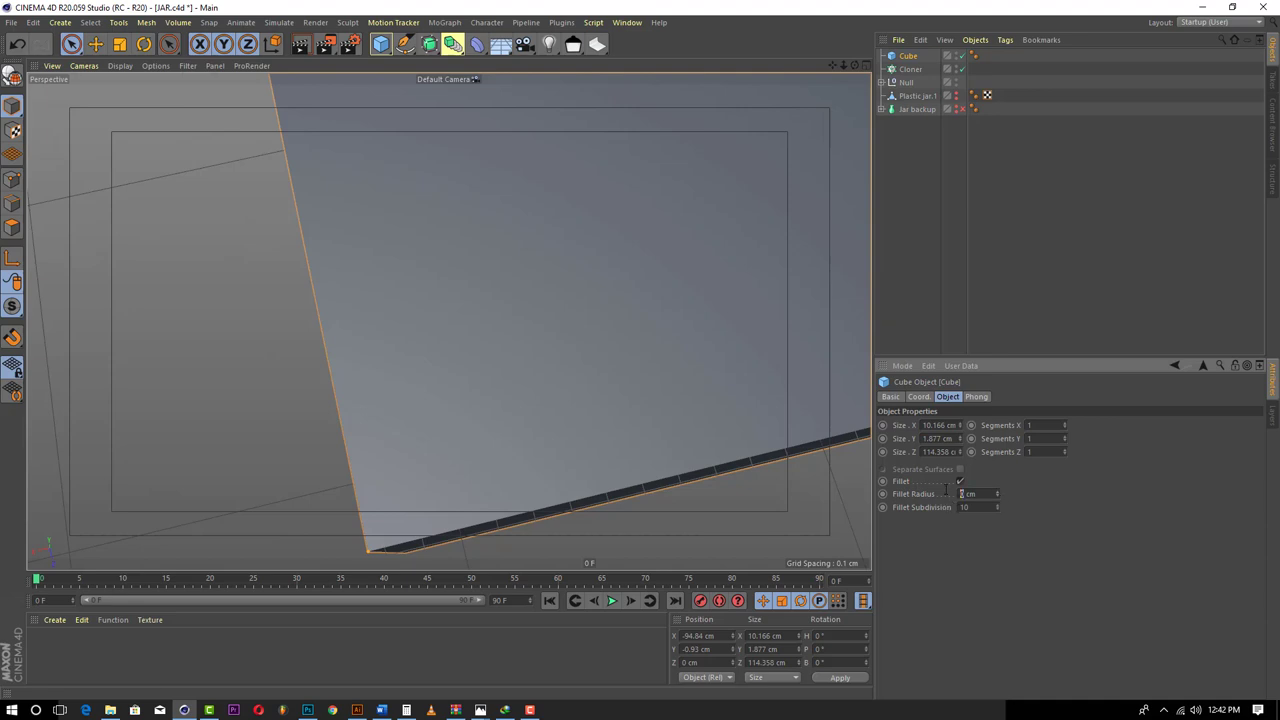
{"action": "type", "text": "5"}
{"action": "key", "text": "Return"}
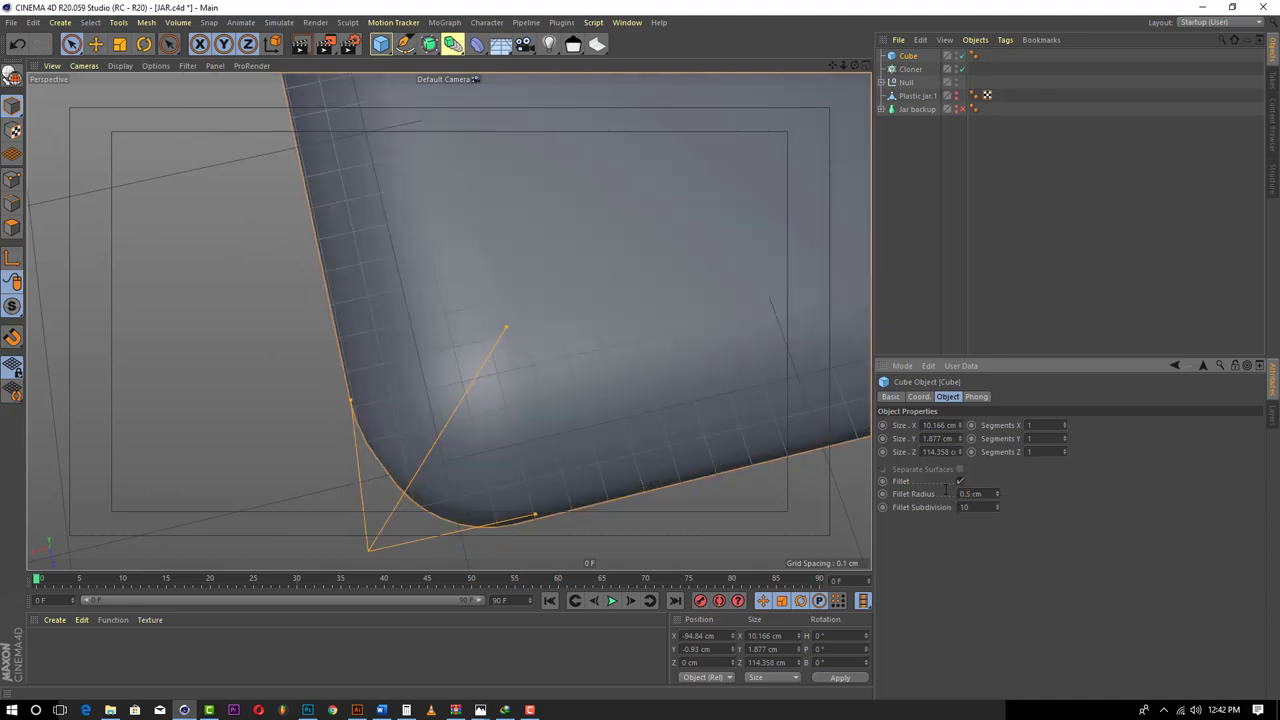
- Reduce the plank's fillet radius, trying 0.05 cm and settling on 0.2 cm
{"action": "scroll", "coordinate": [274, 411], "scroll_direction": "down", "scroll_amount": 8}
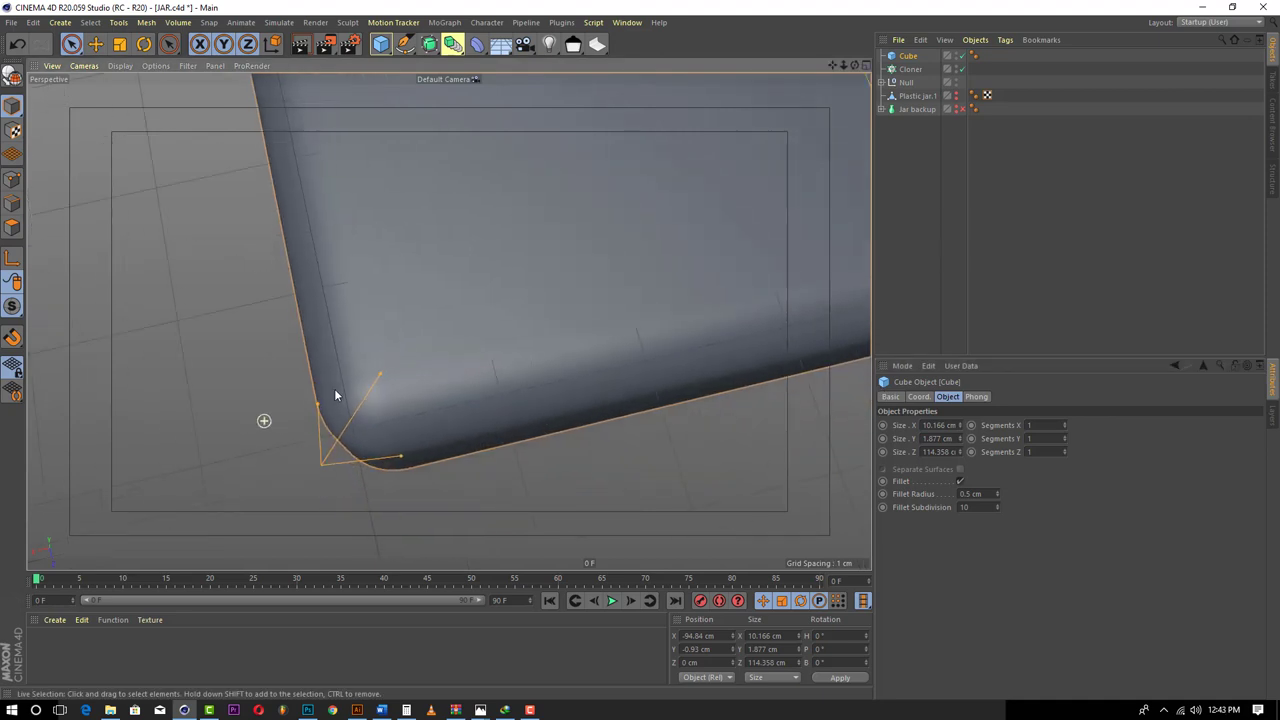
{"action": "scroll", "coordinate": [345, 395], "scroll_direction": "down", "scroll_amount": 2}
{"action": "left_click", "coordinate": [967, 493]}
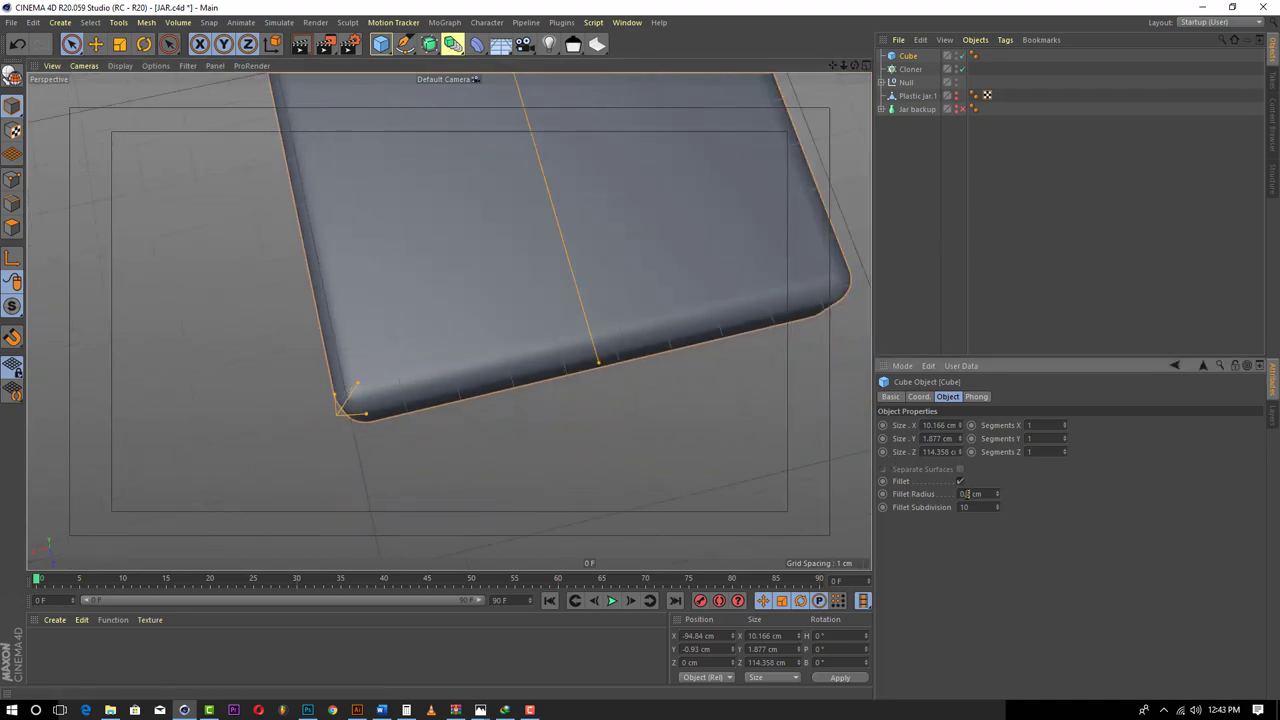
{"action": "key", "text": "Return"}
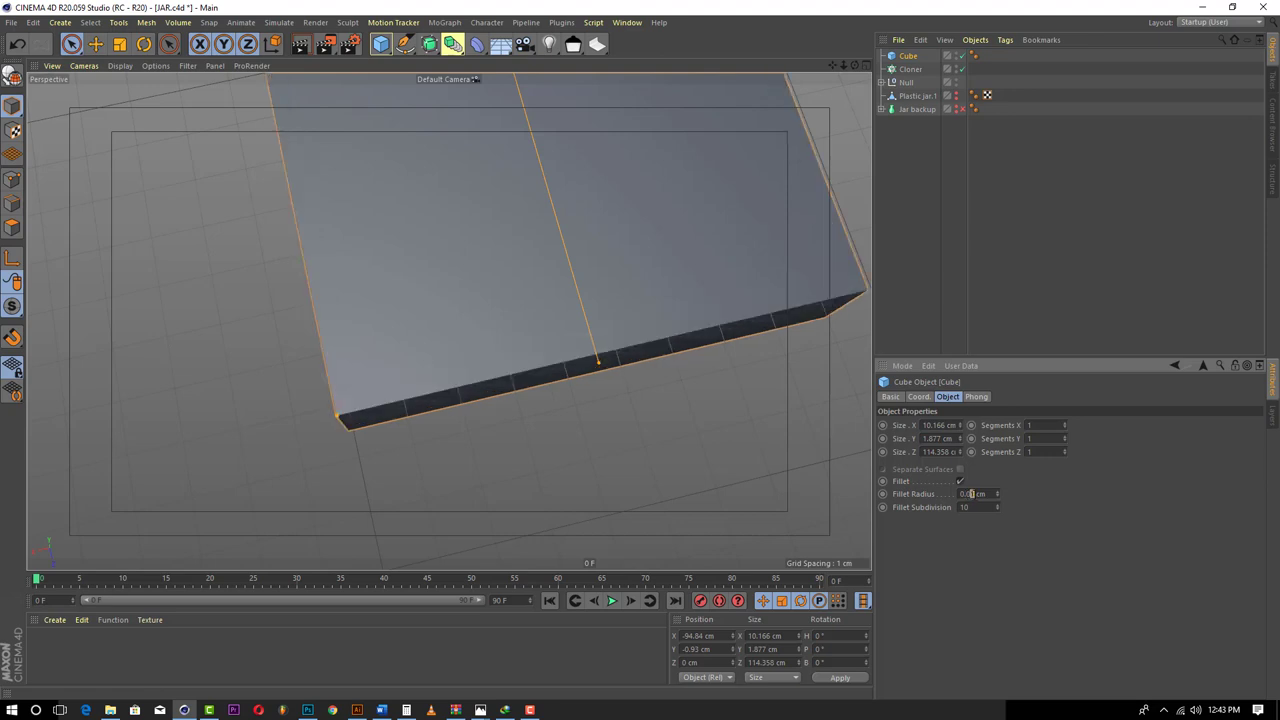
{"action": "type", "text": "0.05"}
{"action": "key", "text": "Return"}
{"action": "key", "text": "Return"}
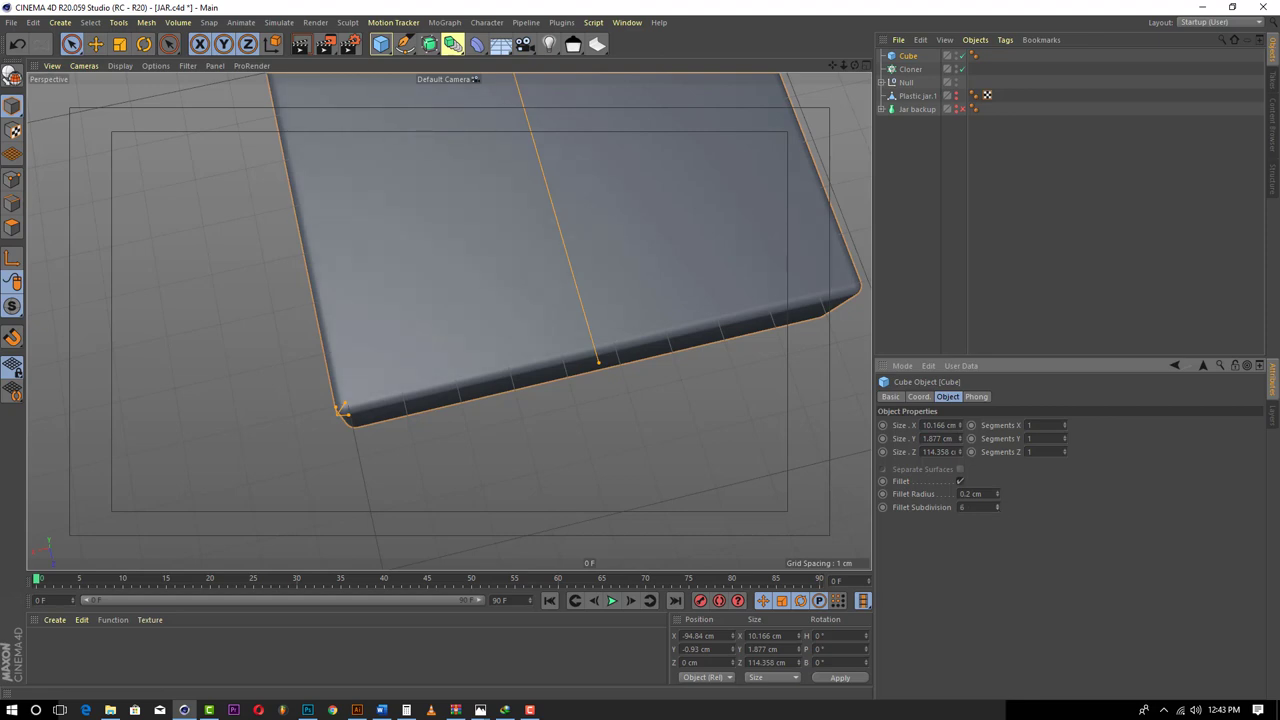
- Lower the plank's fillet subdivision, trying 2 and settling on 4
{"action": "type", "text": "2"}
{"action": "key", "text": "Return"}
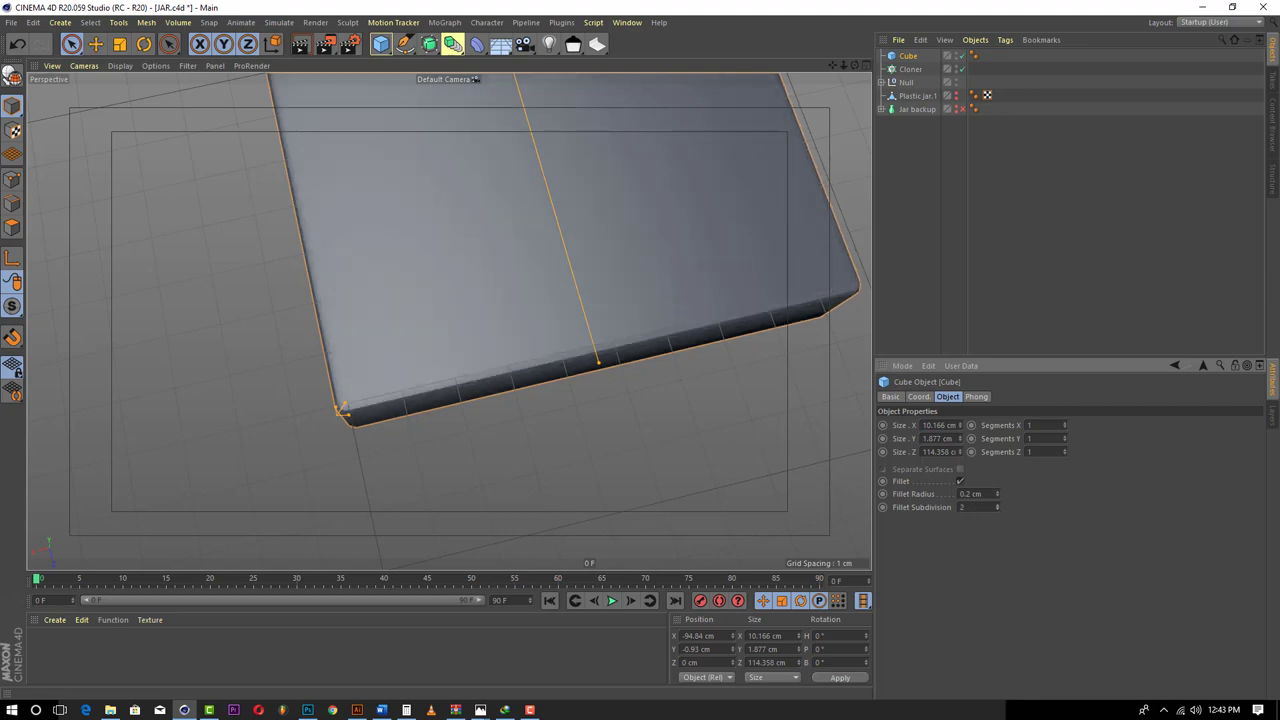
{"action": "left_click", "coordinate": [996, 505]}
{"action": "scroll", "coordinate": [491, 315], "scroll_direction": "down", "scroll_amount": 3}
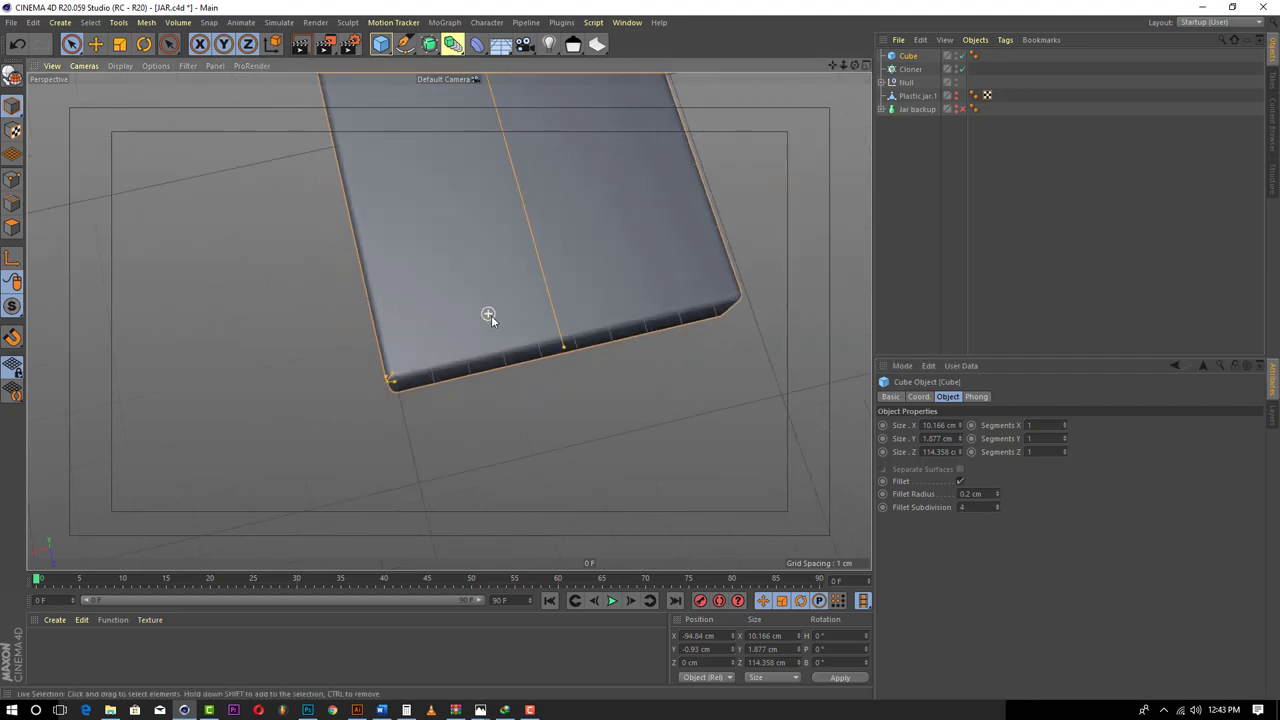
- Switch off the plank cube's fillet and examine its sharp edges up close
{"action": "left_click_drag", "start_coordinate": [854, 65], "coordinate": [880, 114]}
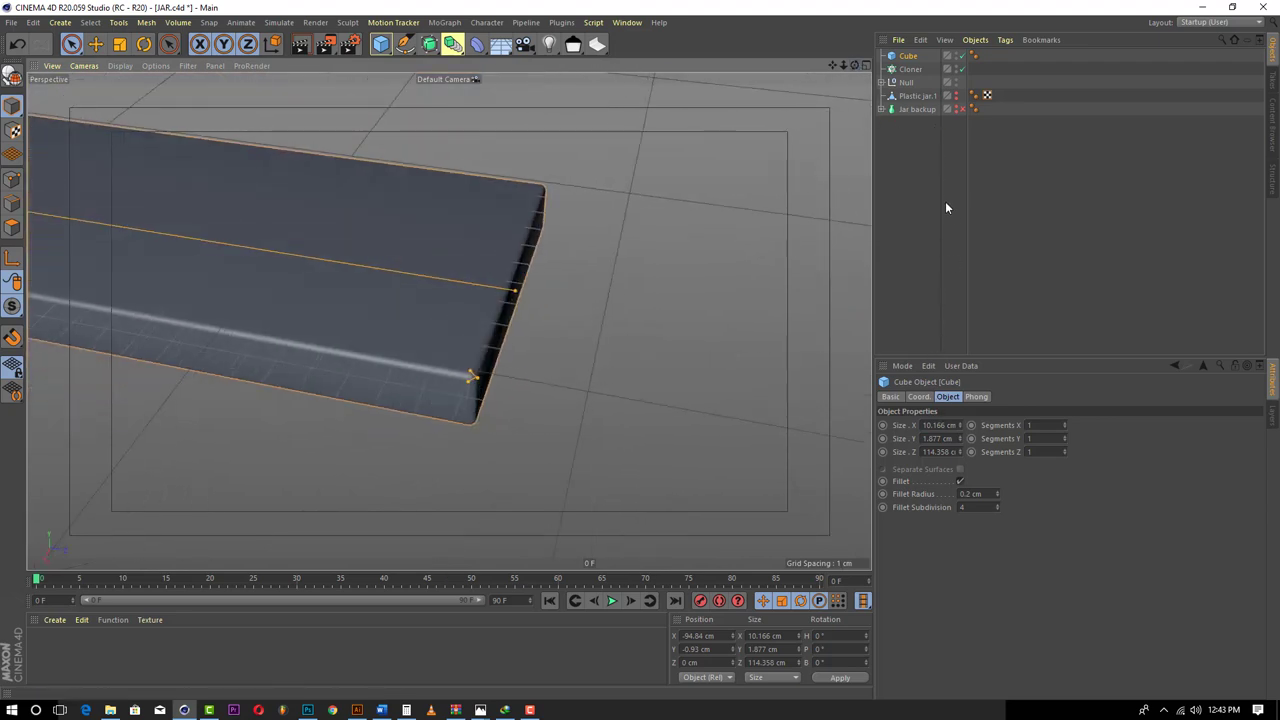
{"action": "left_click", "coordinate": [960, 481]}
{"action": "scroll", "coordinate": [428, 366], "scroll_direction": "up", "scroll_amount": 5}
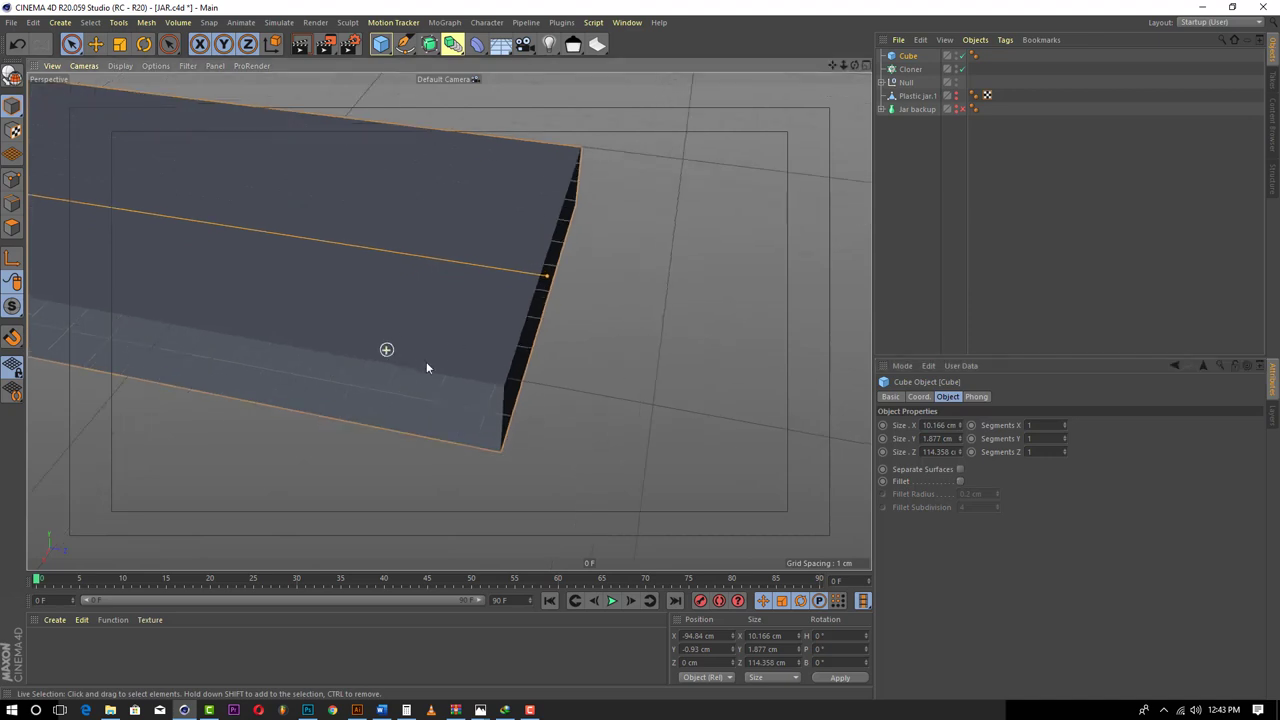
- Make the plank cube editable and ring-select its long edges in edge mode
{"action": "key", "text": "c"}
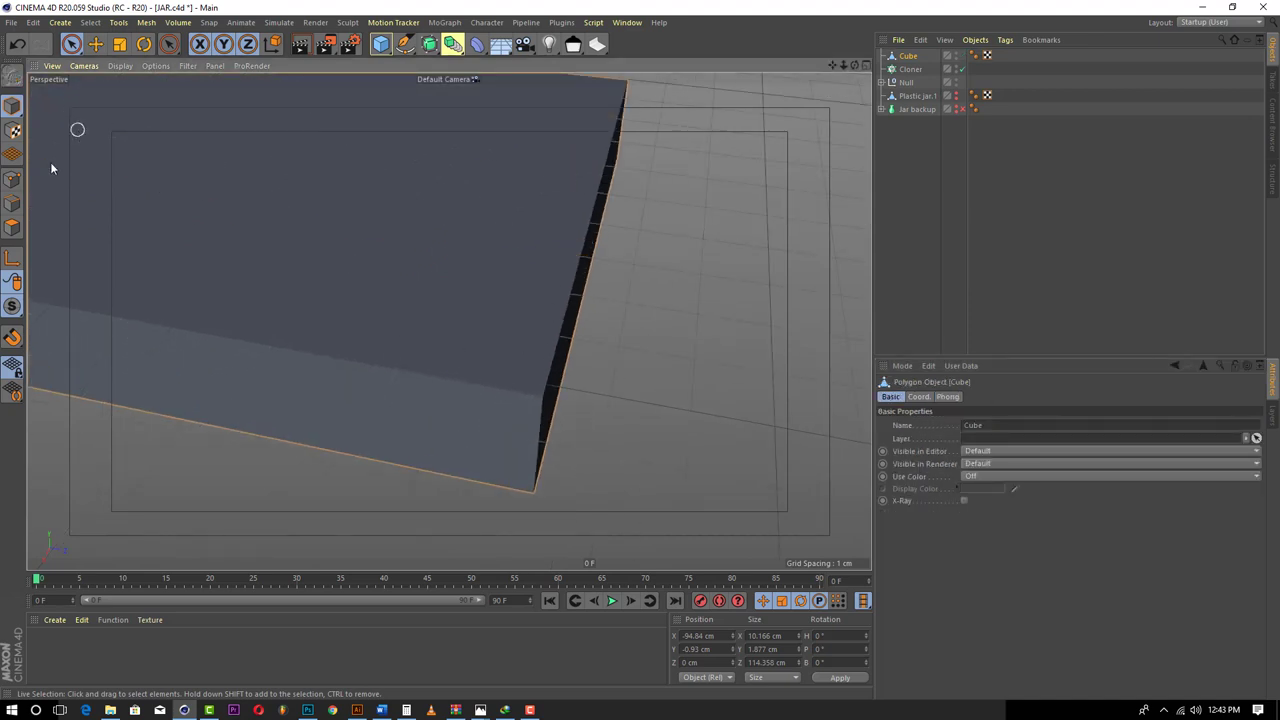
{"action": "left_click", "coordinate": [16, 197]}
{"action": "scroll", "coordinate": [414, 391], "scroll_direction": "down", "scroll_amount": 2}
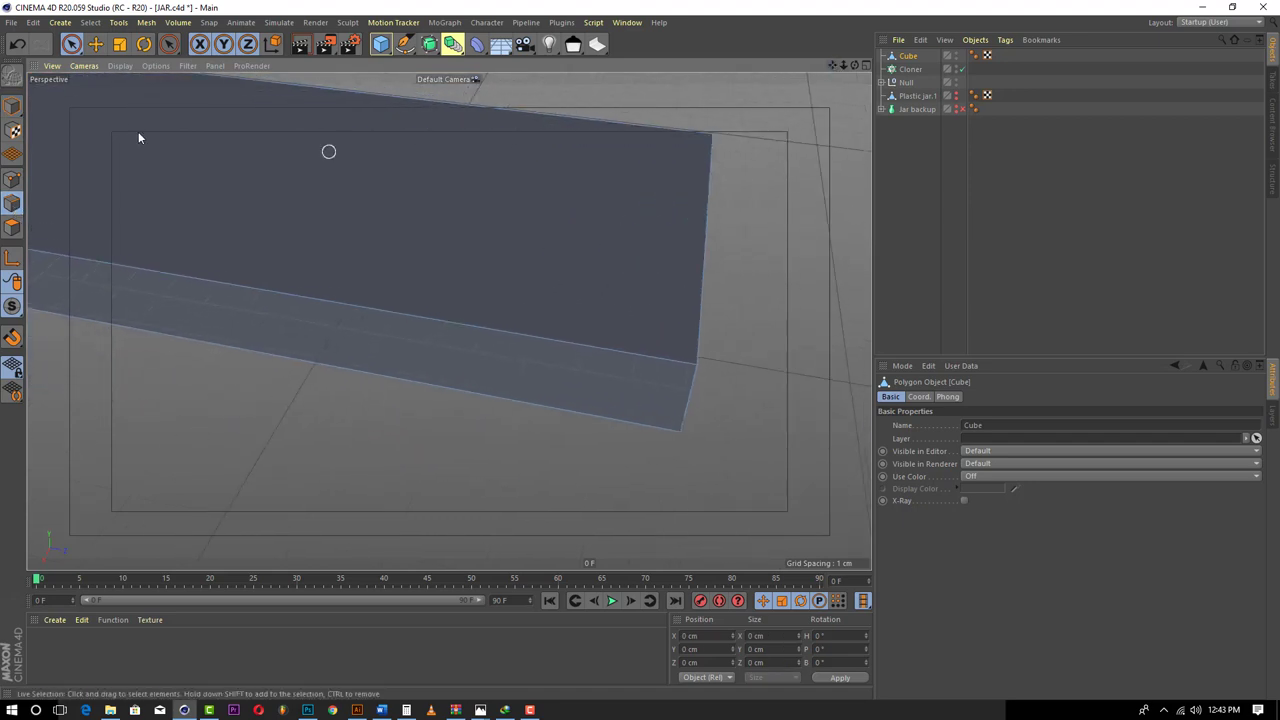
{"action": "left_click", "coordinate": [90, 22]}
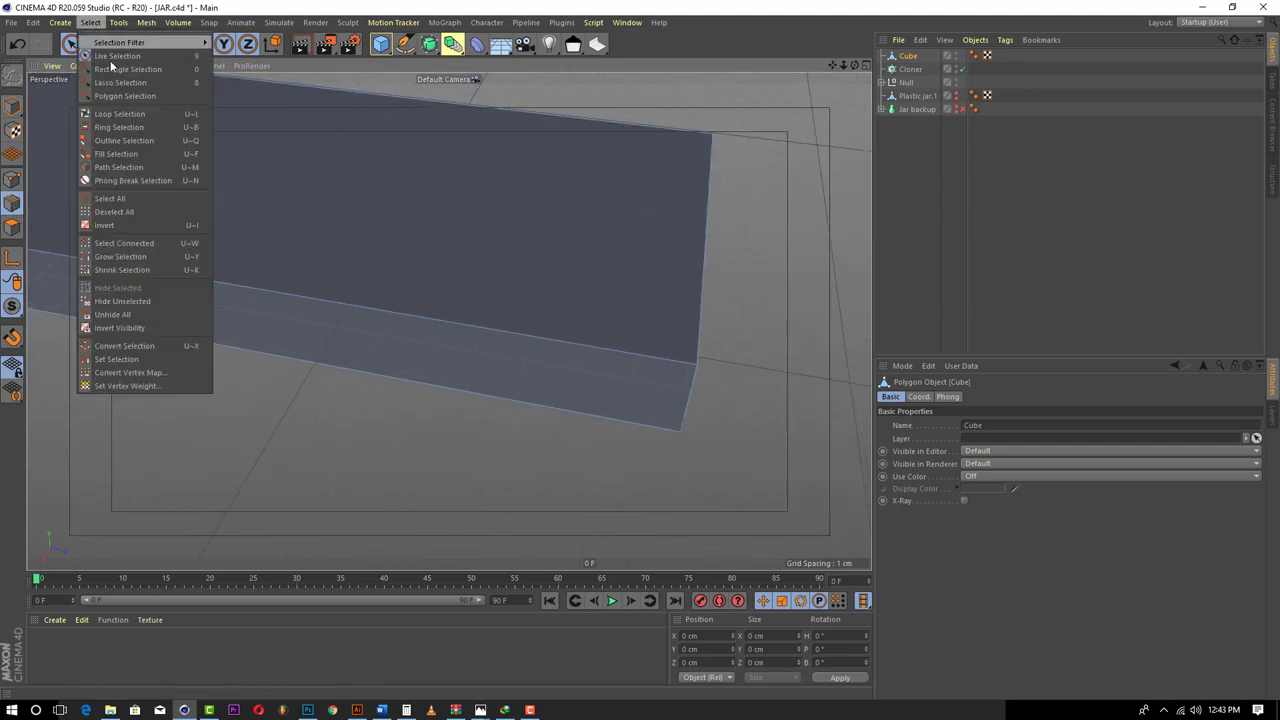
{"action": "left_click", "coordinate": [118, 127]}
{"action": "left_click", "coordinate": [307, 303]}
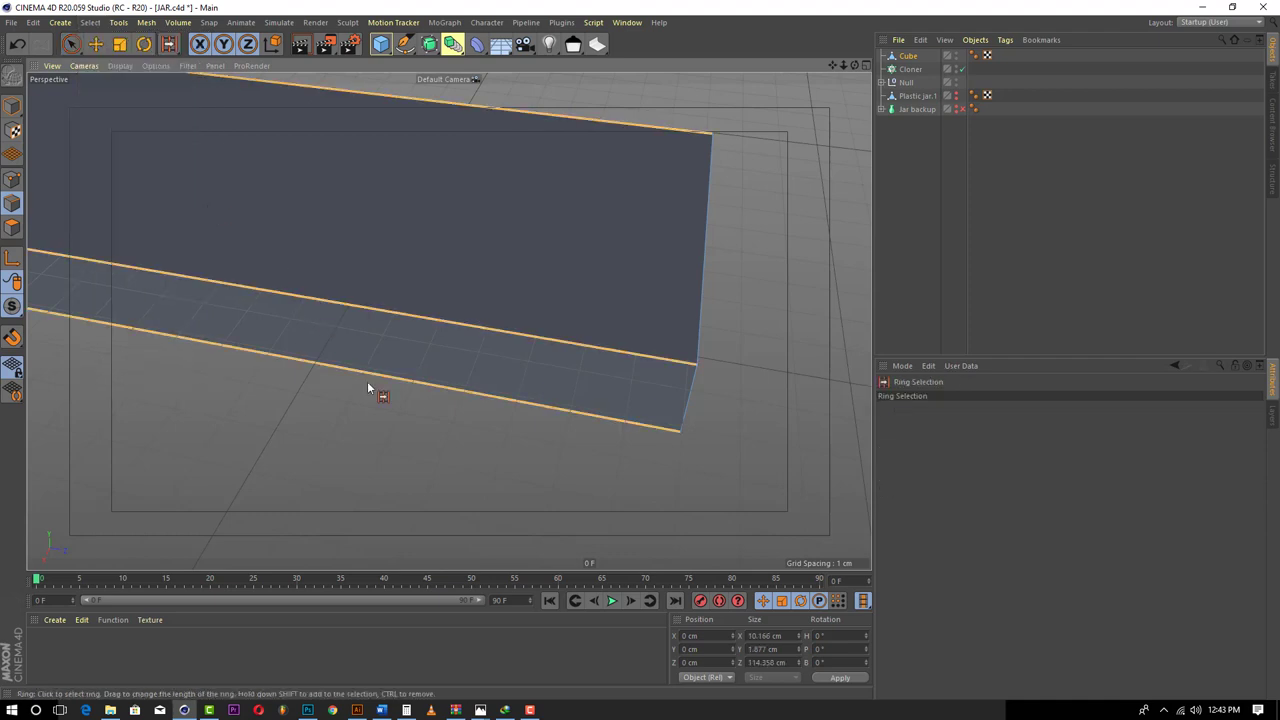
- Bevel the plank's selected long edges with an offset of about 0.44 cm and reduce the bevel subdivision to 2
{"action": "right_click", "coordinate": [438, 388]}
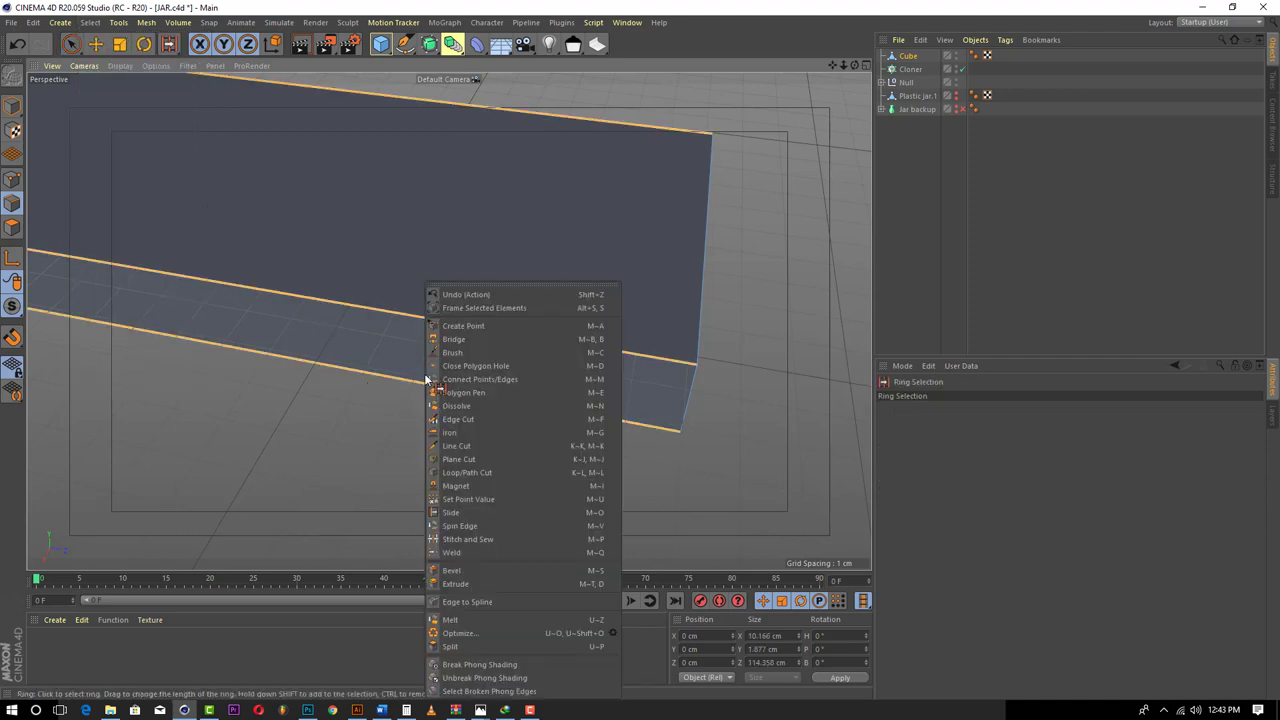
{"action": "left_click", "coordinate": [459, 572]}
{"action": "left_click_drag", "start_coordinate": [414, 406], "coordinate": [491, 446]}
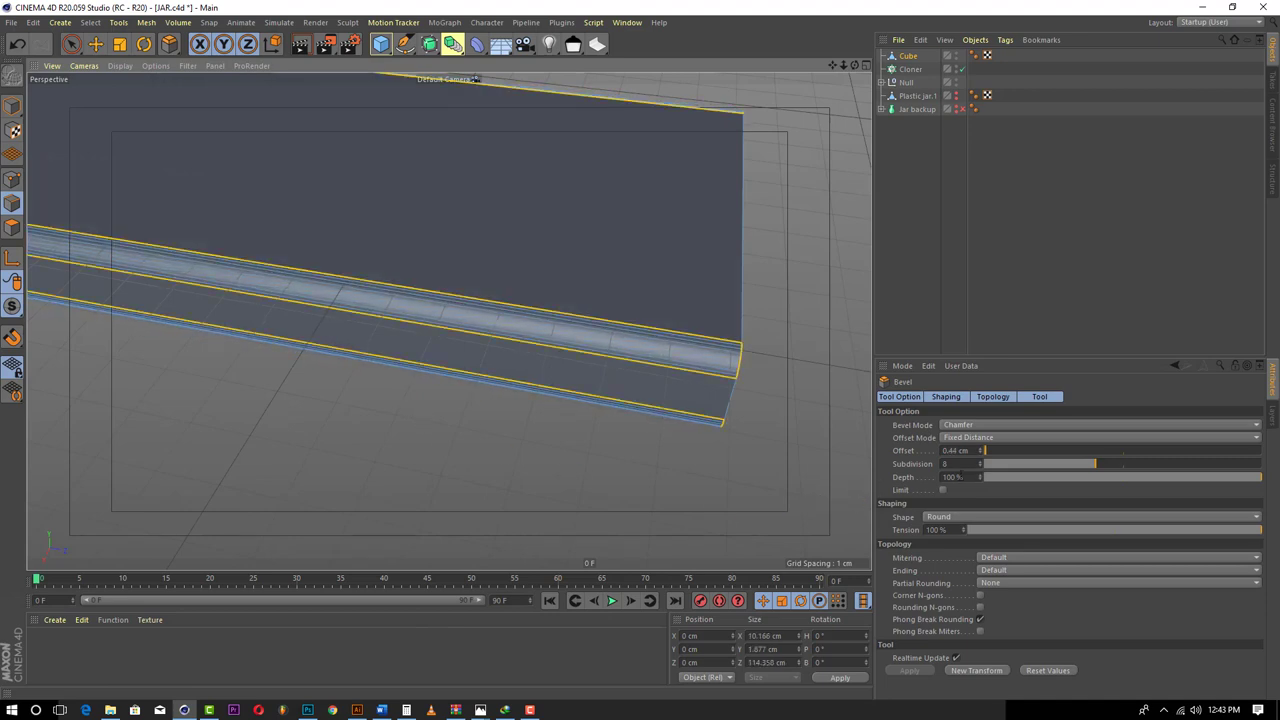
{"action": "left_click", "coordinate": [982, 468]}
{"action": "left_click", "coordinate": [982, 468]}
{"action": "left_click", "coordinate": [982, 468]}
{"action": "left_click", "coordinate": [982, 468]}
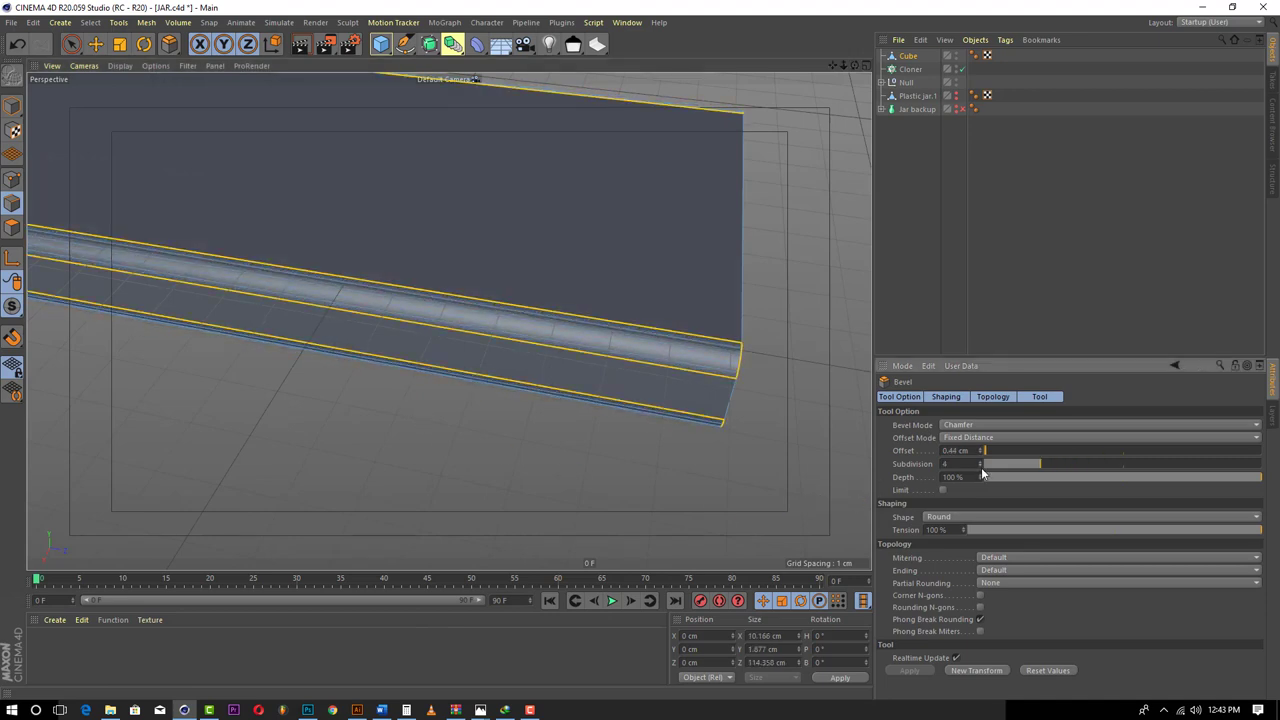
{"action": "left_click", "coordinate": [982, 468]}
{"action": "scroll", "coordinate": [981, 474], "scroll_direction": "down", "scroll_amount": 1}
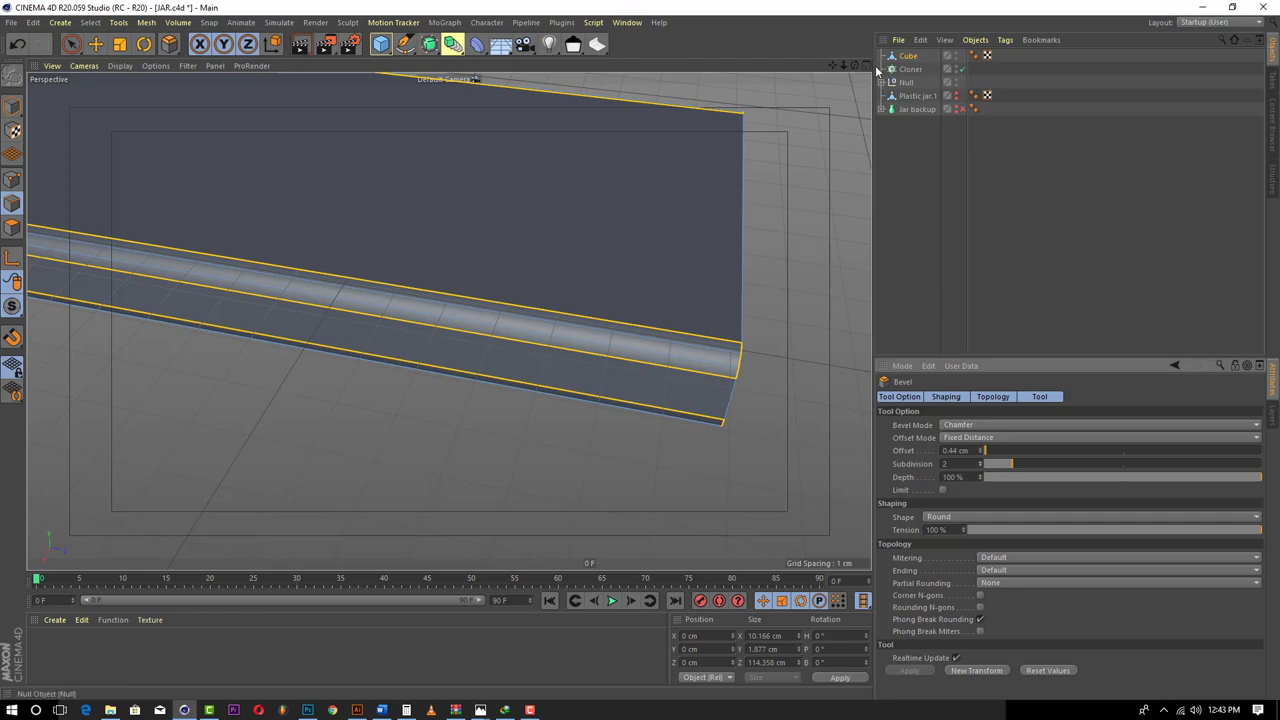
- Set the bevel subdivision and offset to 0, then bevel the long edges again with an offset of about 0.28 cm
{"action": "left_click_drag", "start_coordinate": [854, 66], "coordinate": [449, 320]}
{"action": "left_click_drag", "start_coordinate": [800, 72], "coordinate": [780, 75]}
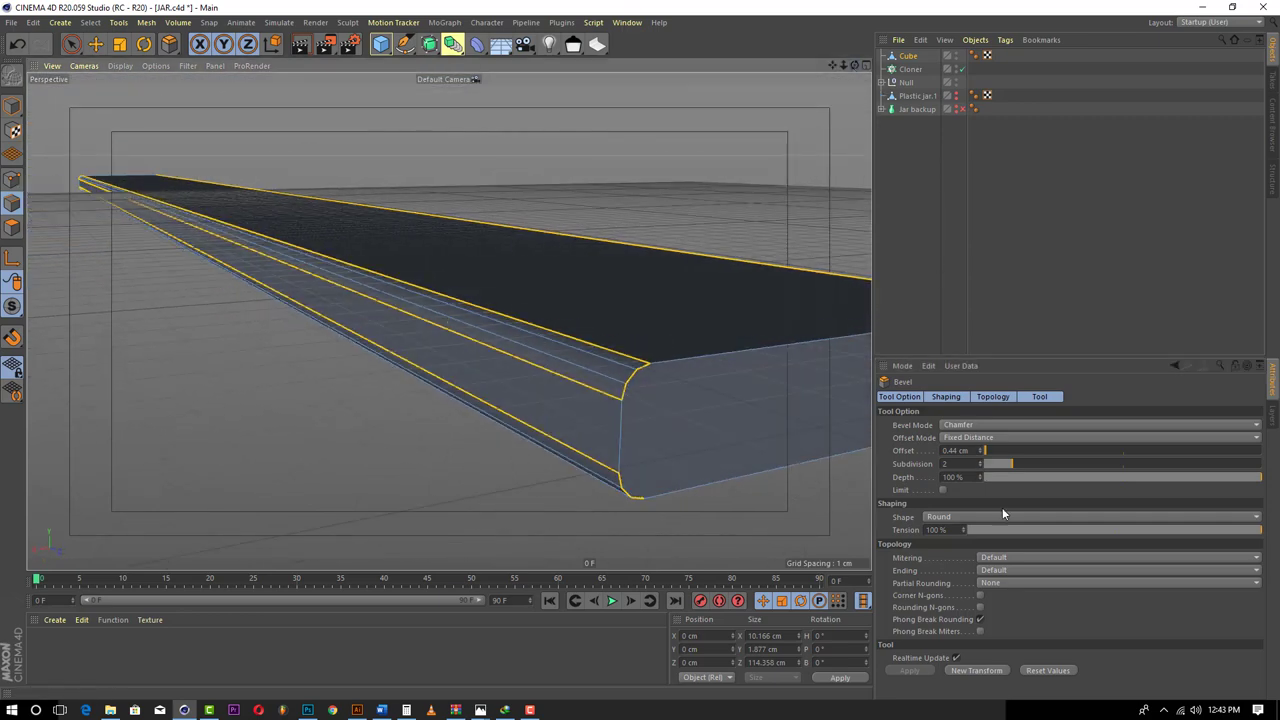
{"action": "scroll", "coordinate": [979, 472], "scroll_direction": "down", "scroll_amount": 2}
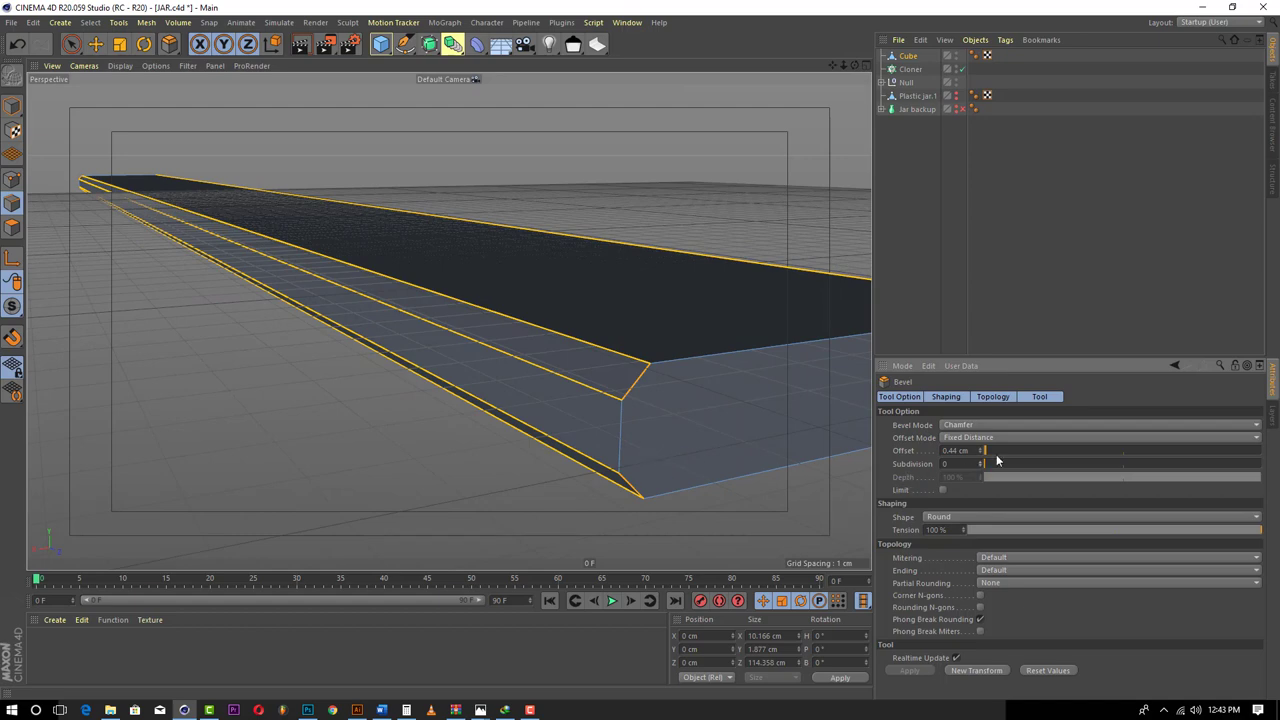
{"action": "scroll", "coordinate": [981, 453], "scroll_direction": "down", "scroll_amount": 2}
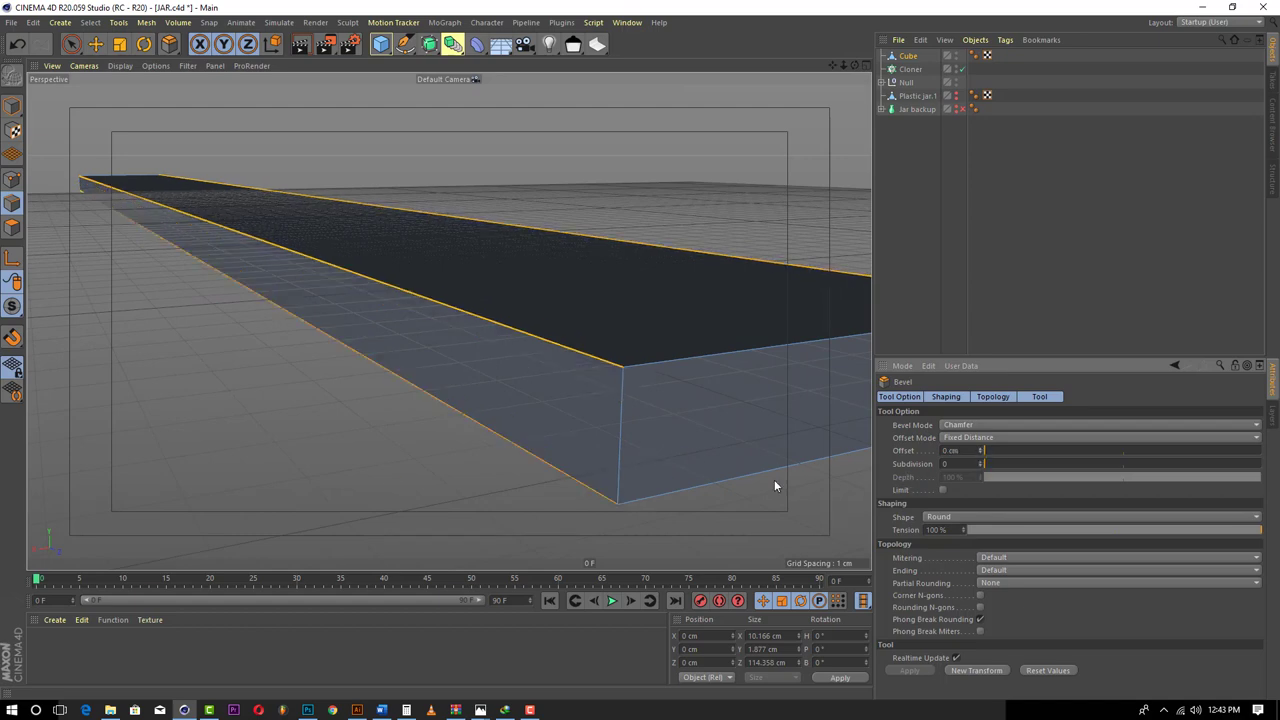
{"action": "left_click_drag", "start_coordinate": [302, 445], "coordinate": [378, 446]}
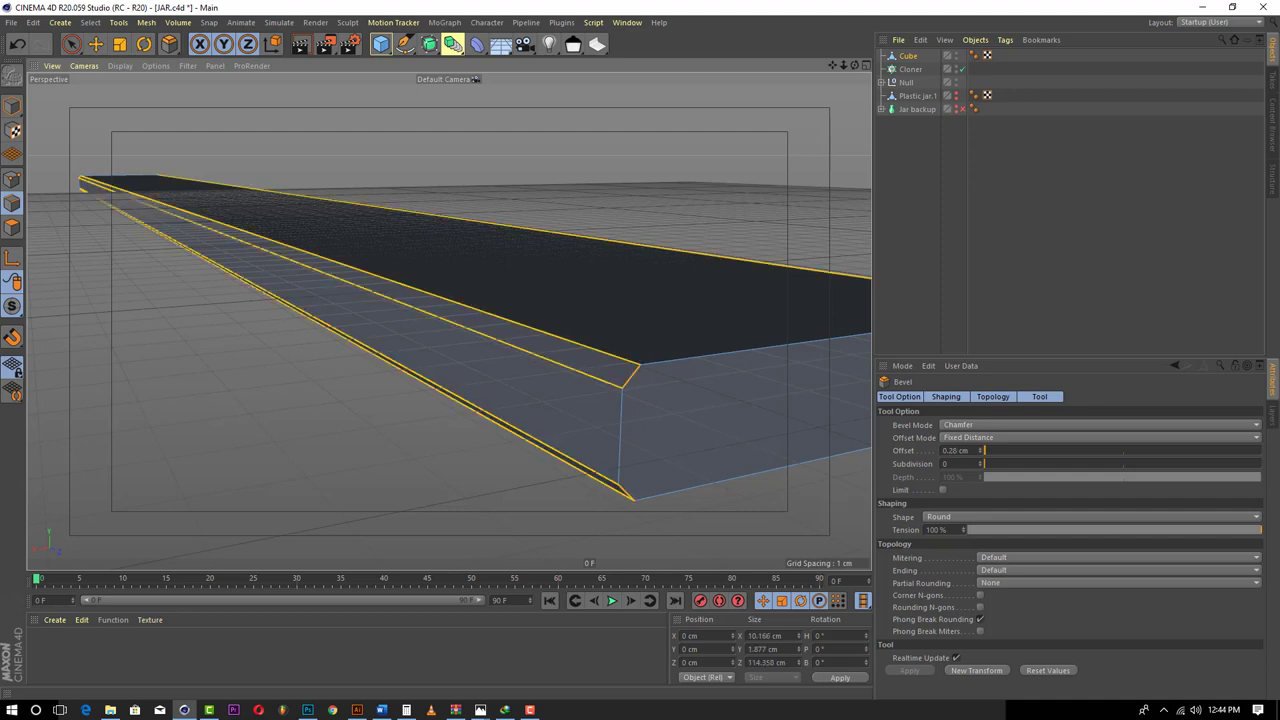
- Place the beveled plank cube inside the Cloner as its child and select the Cloner
{"action": "left_click", "coordinate": [915, 59]}
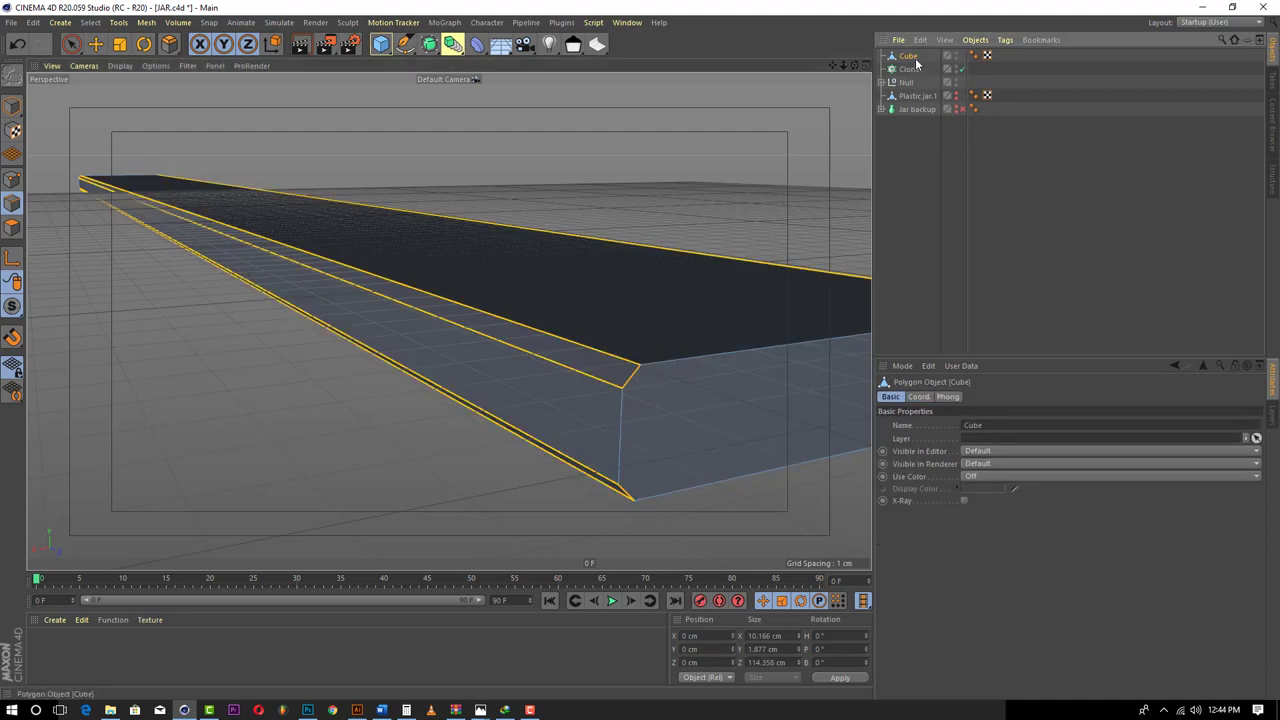
{"action": "left_click_drag", "start_coordinate": [920, 72], "coordinate": [913, 66]}
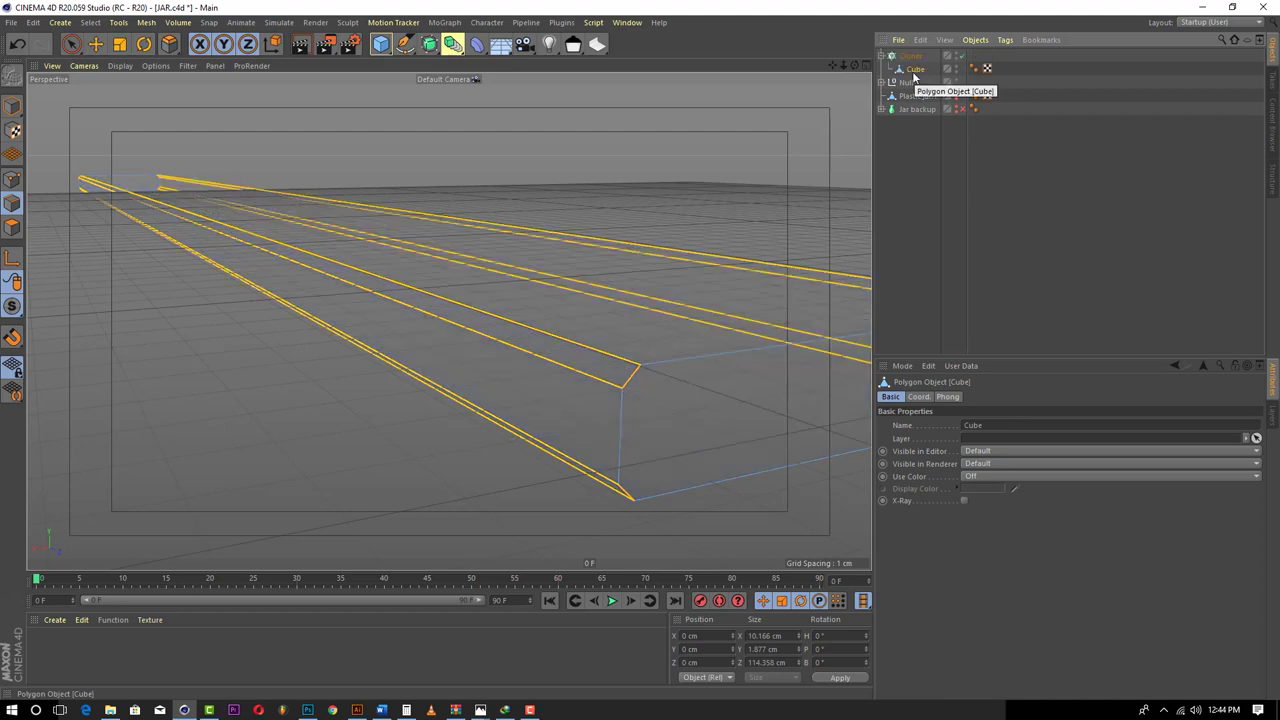
{"action": "left_click", "coordinate": [881, 57]}
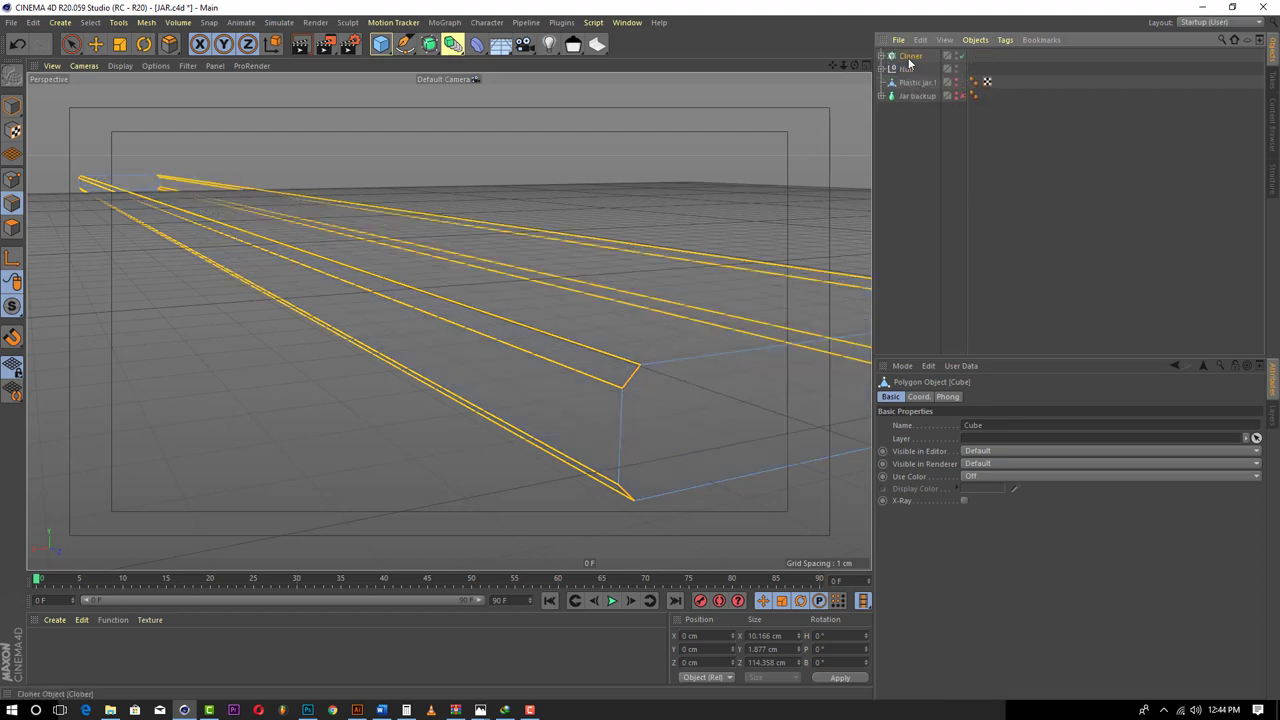
{"action": "left_click", "coordinate": [909, 57]}
{"action": "scroll", "coordinate": [700, 258], "scroll_direction": "down", "scroll_amount": 5}
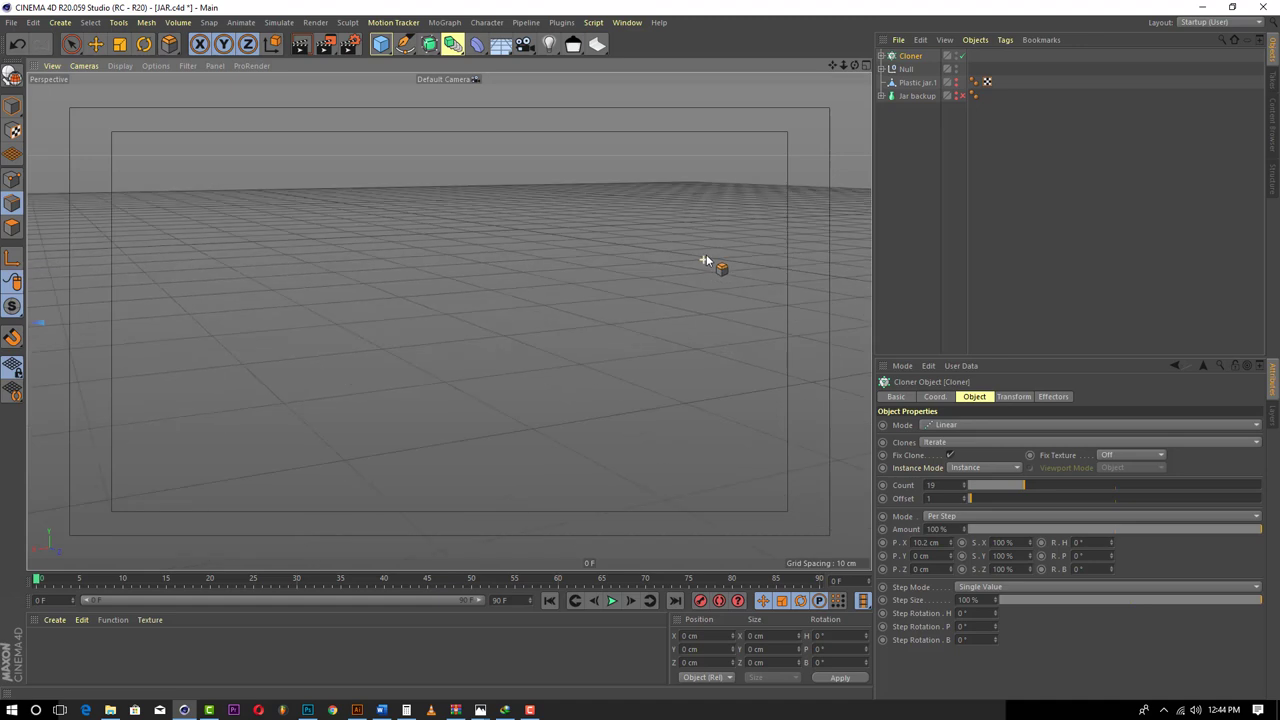
{"action": "scroll", "coordinate": [706, 261], "scroll_direction": "down", "scroll_amount": 6}
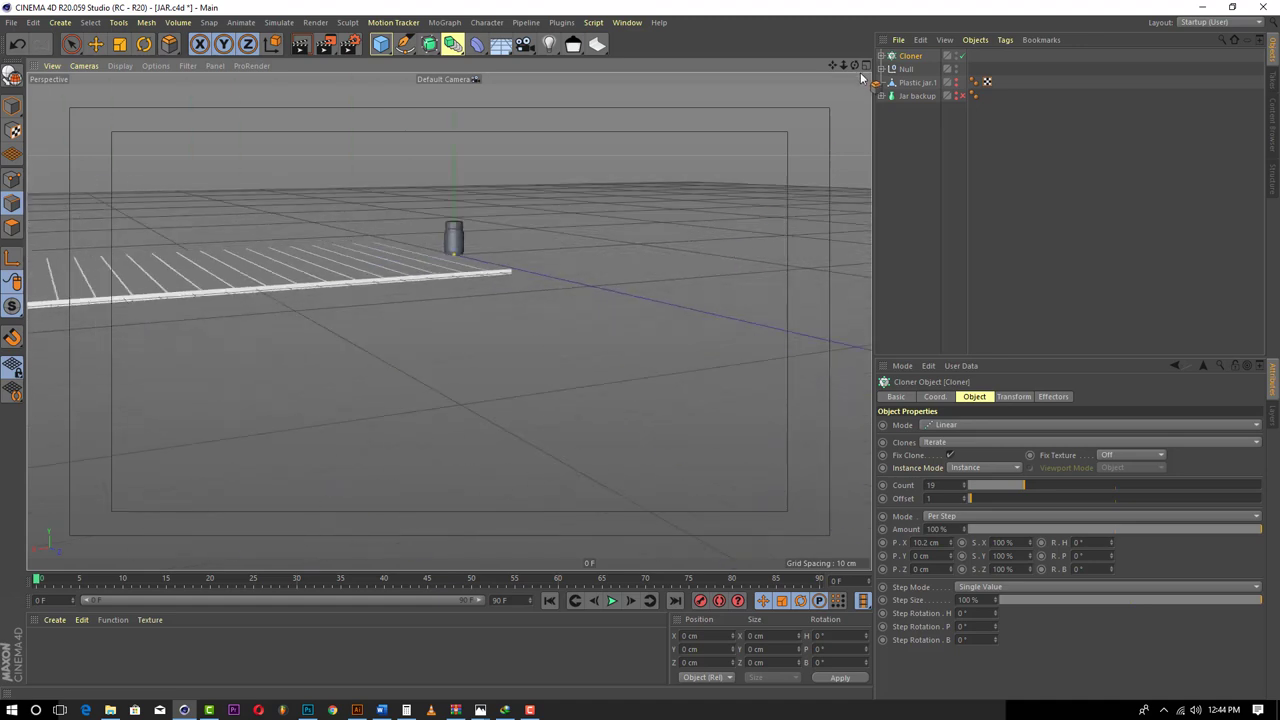
- Try Cloner X step distances of 10.1 cm and 10.25 cm while checking the seam between neighbouring planks
{"action": "left_click_drag", "start_coordinate": [853, 66], "coordinate": [449, 321]}
{"action": "left_click_drag", "start_coordinate": [833, 65], "coordinate": [449, 321]}
{"action": "scroll", "coordinate": [652, 434], "scroll_direction": "up", "scroll_amount": 1}
{"action": "scroll", "coordinate": [652, 437], "scroll_direction": "up", "scroll_amount": 8}
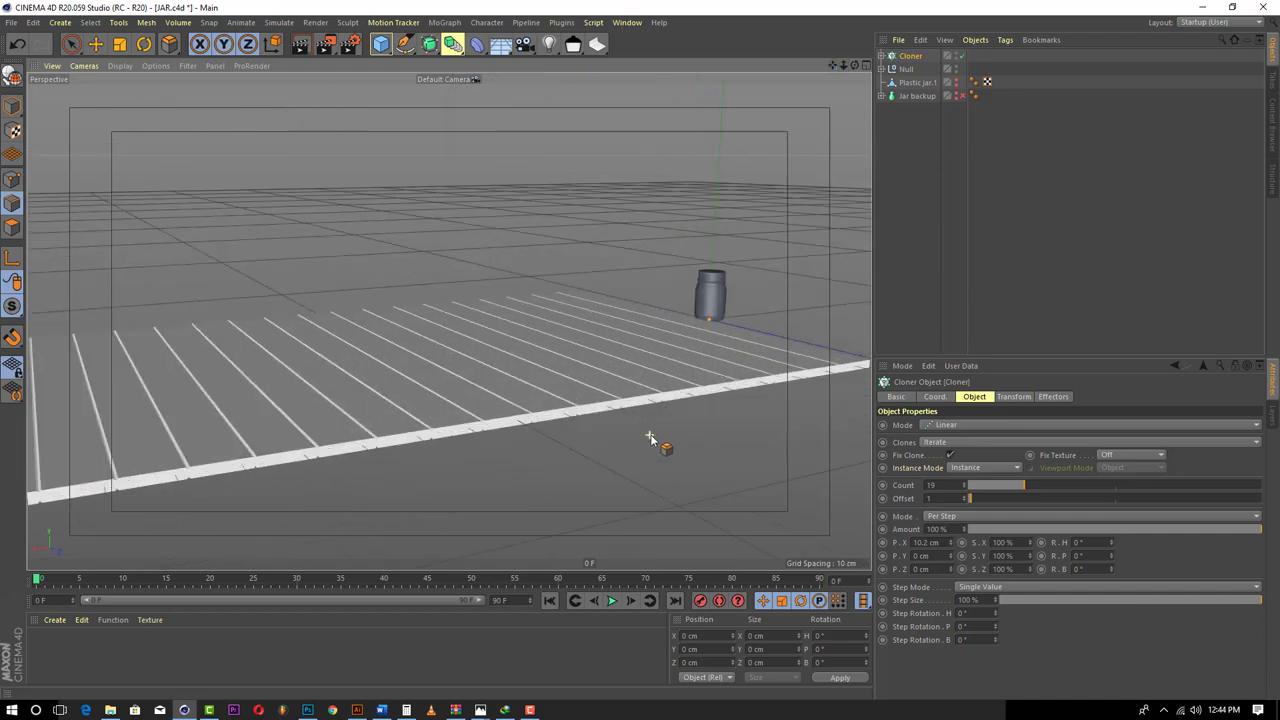
{"action": "scroll", "coordinate": [696, 397], "scroll_direction": "up", "scroll_amount": 10}
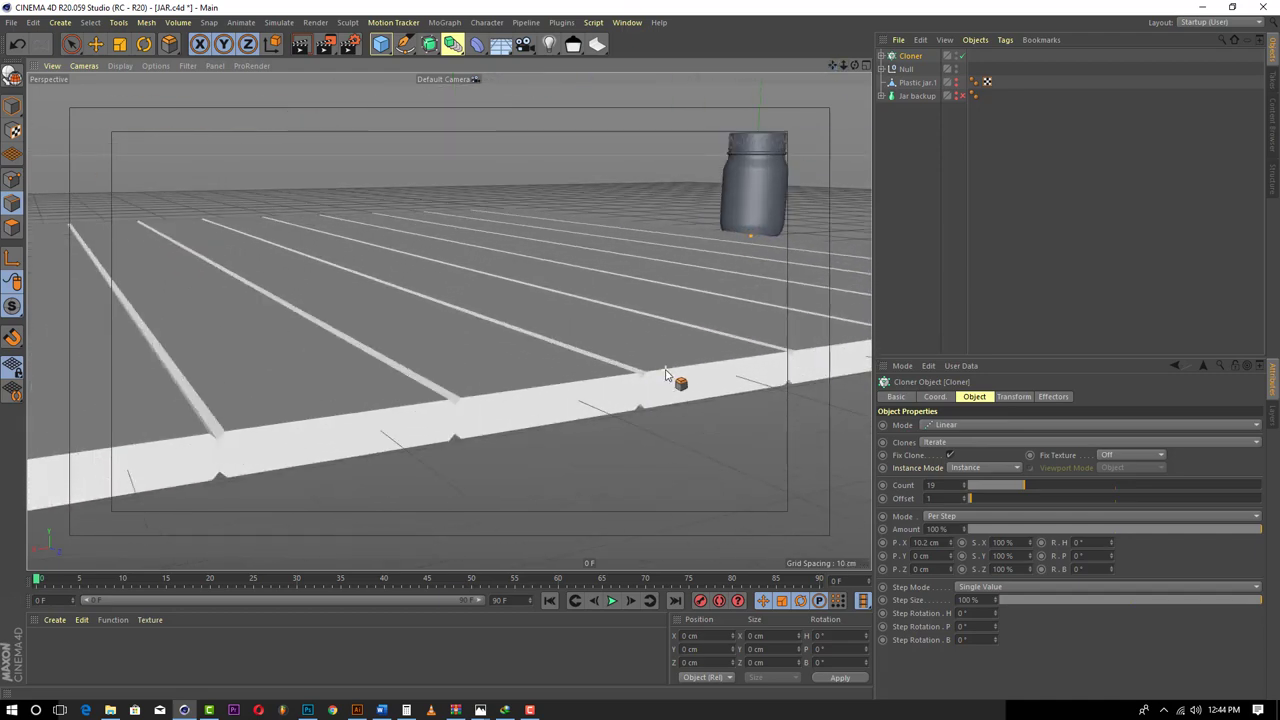
{"action": "scroll", "coordinate": [630, 370], "scroll_direction": "up", "scroll_amount": 10}
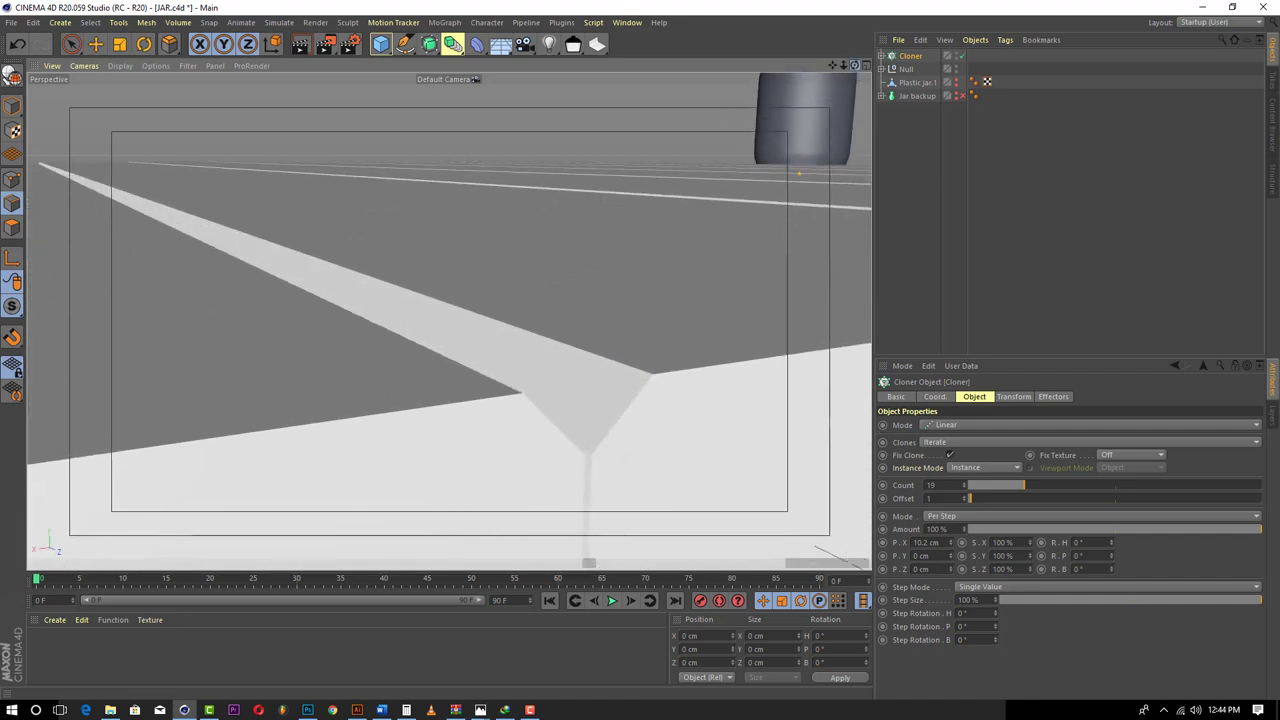
{"action": "left_click_drag", "start_coordinate": [855, 65], "coordinate": [763, 26]}
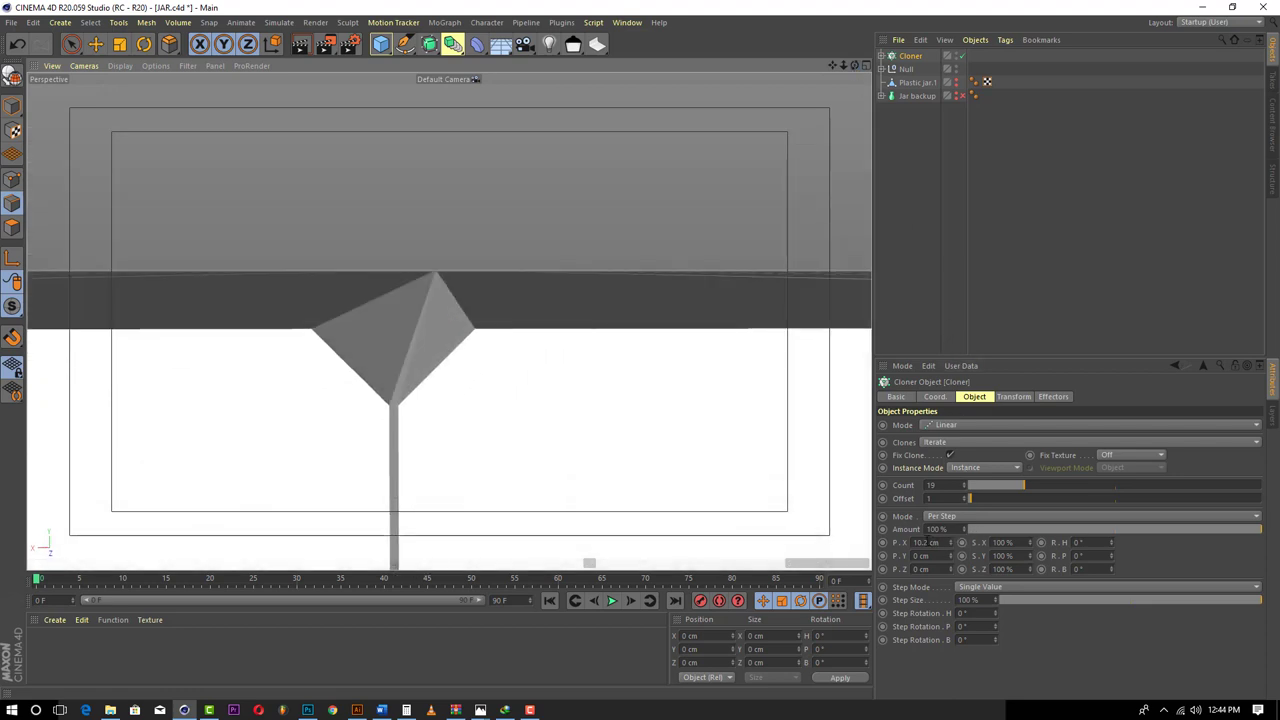
{"action": "left_click", "coordinate": [926, 542]}
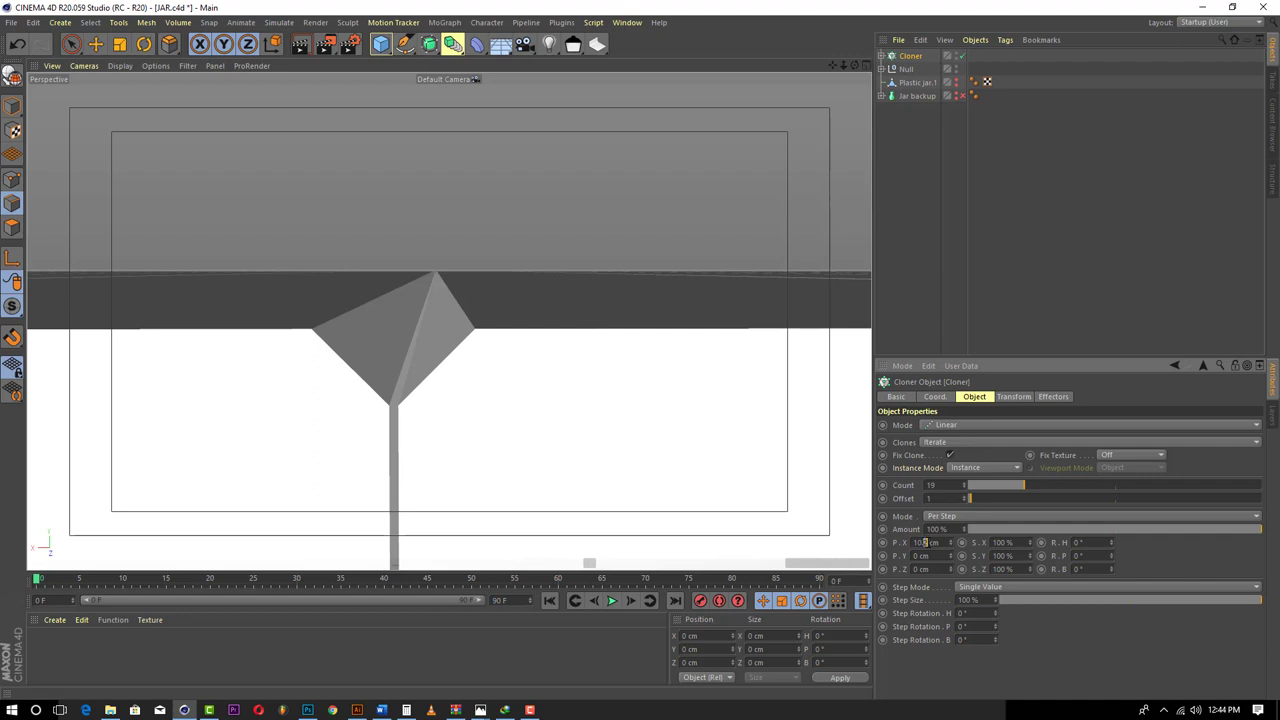
{"action": "key", "text": "BackSpace"}
{"action": "type", "text": "1"}
{"action": "key", "text": "Return"}
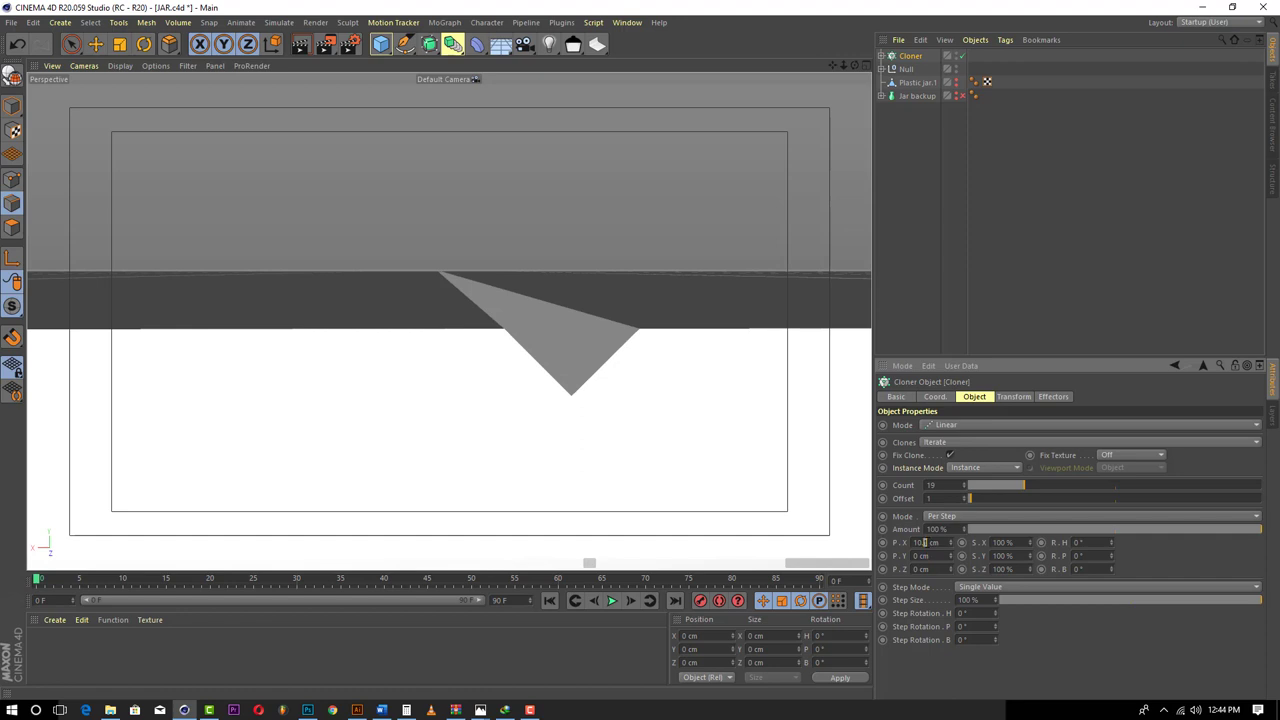
{"action": "type", "text": "25"}
{"action": "key", "text": "Return"}
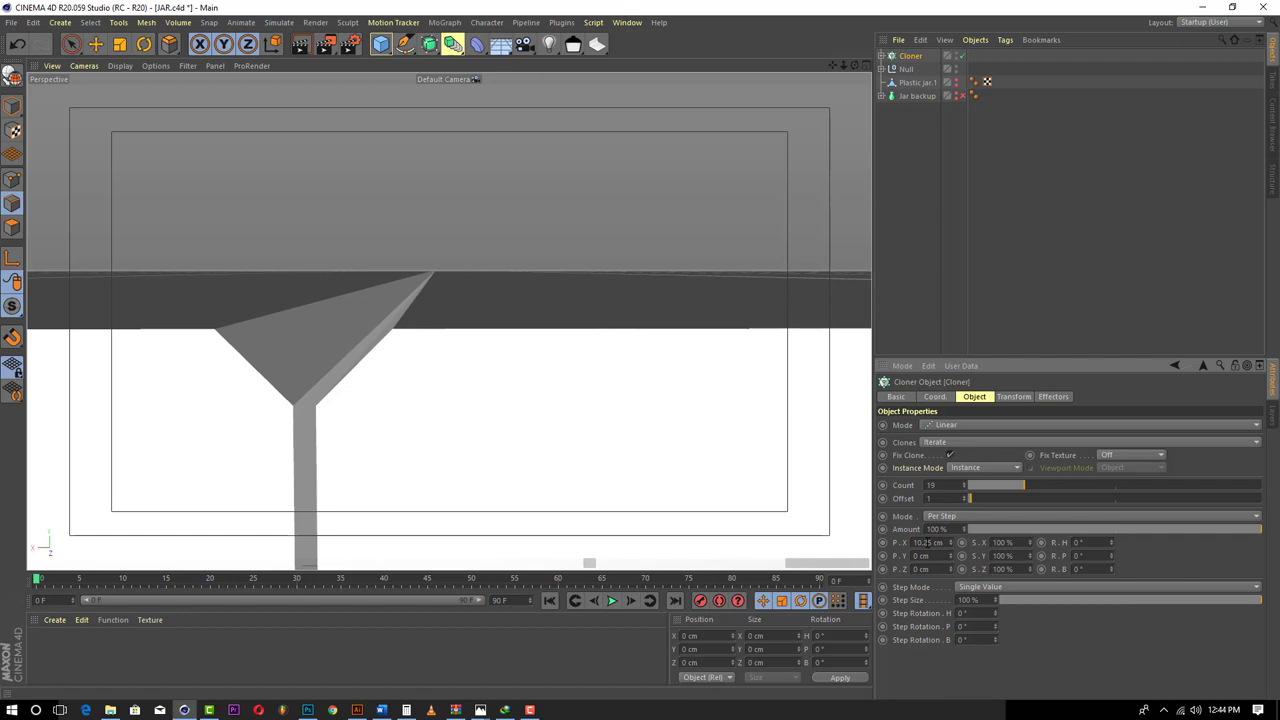
- Fine-tune the Cloner's X step distance to 10.16 cm to close the gaps between the planks
{"action": "left_click_drag", "start_coordinate": [854, 66], "coordinate": [854, 100]}
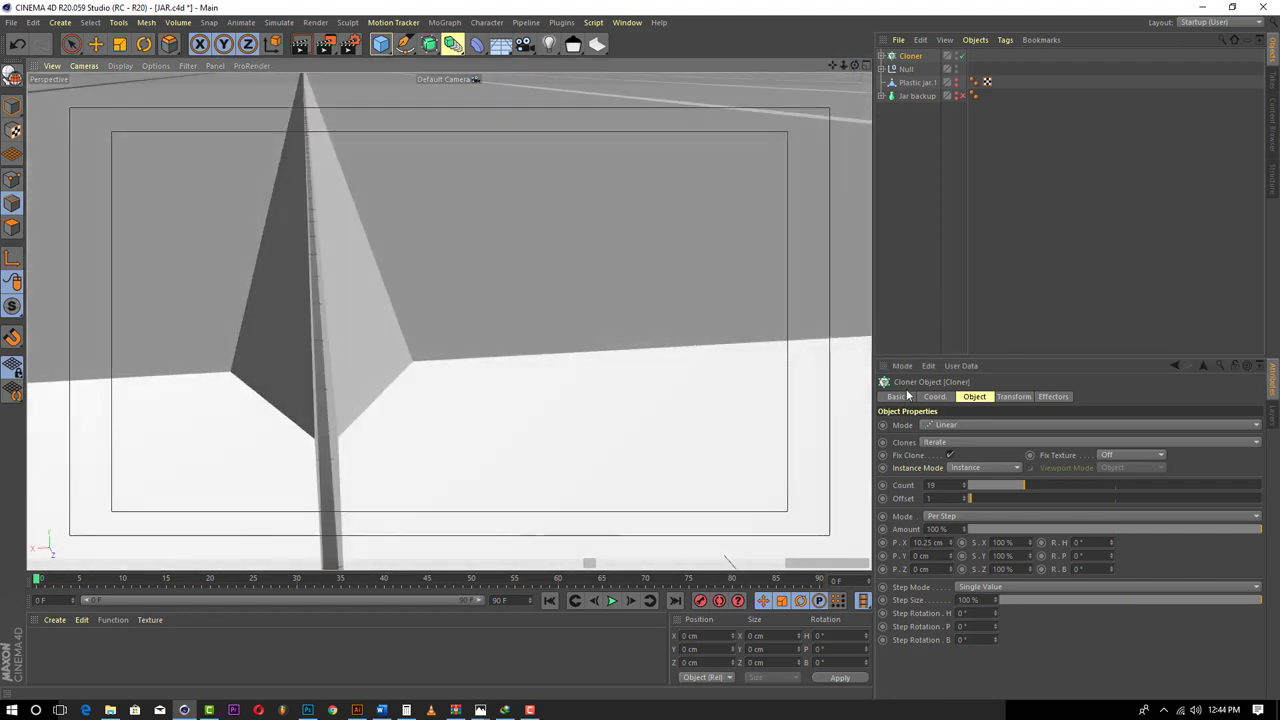
{"action": "left_click", "coordinate": [922, 542]}
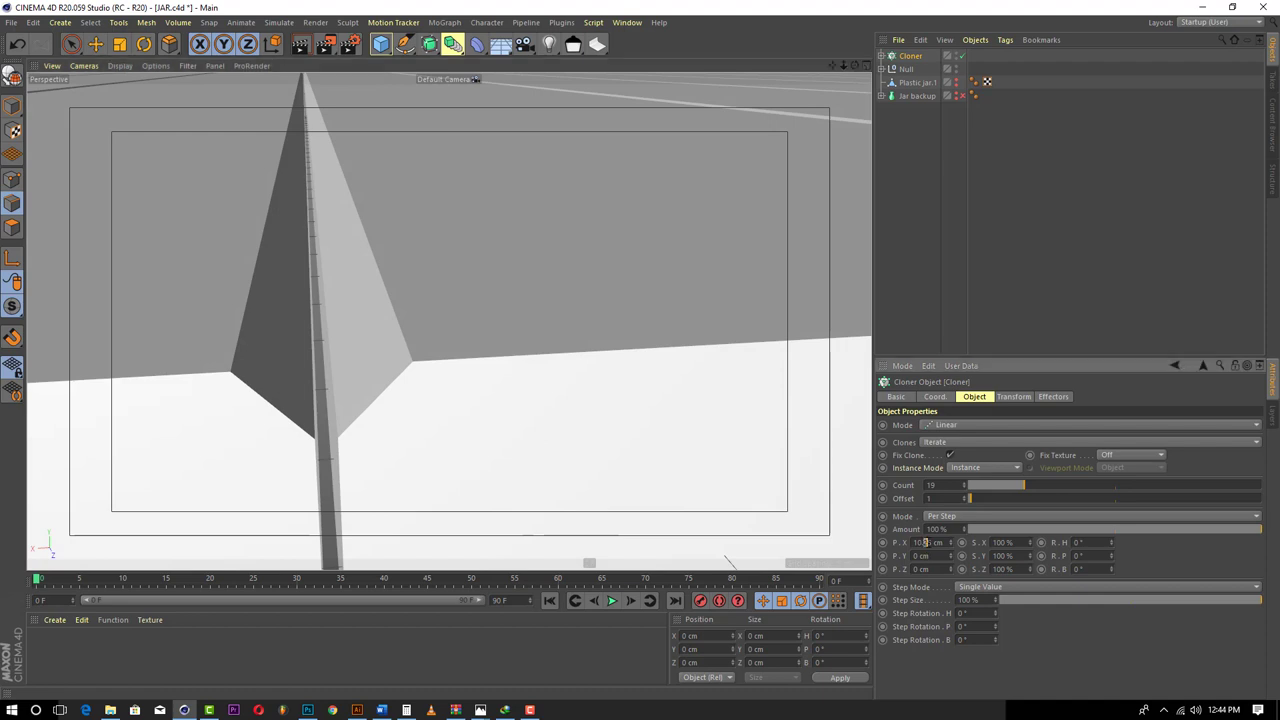
{"action": "key", "text": "Return"}
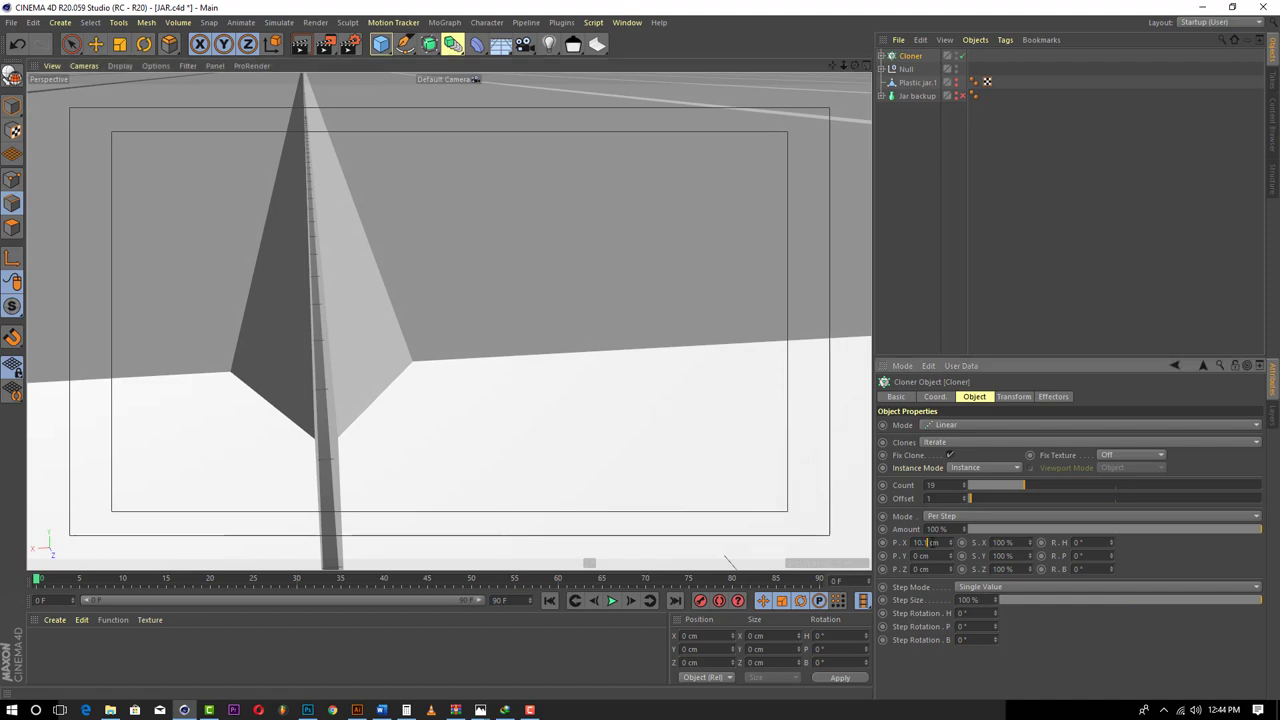
{"action": "key", "text": "Return"}
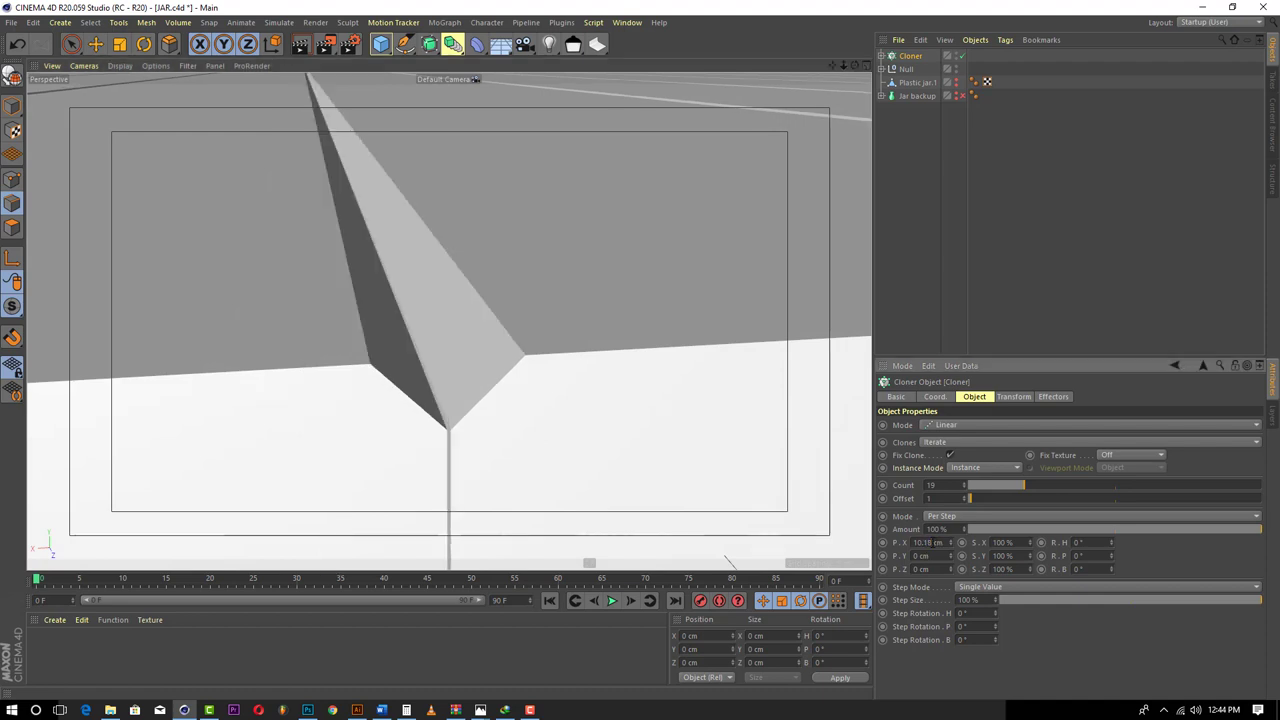
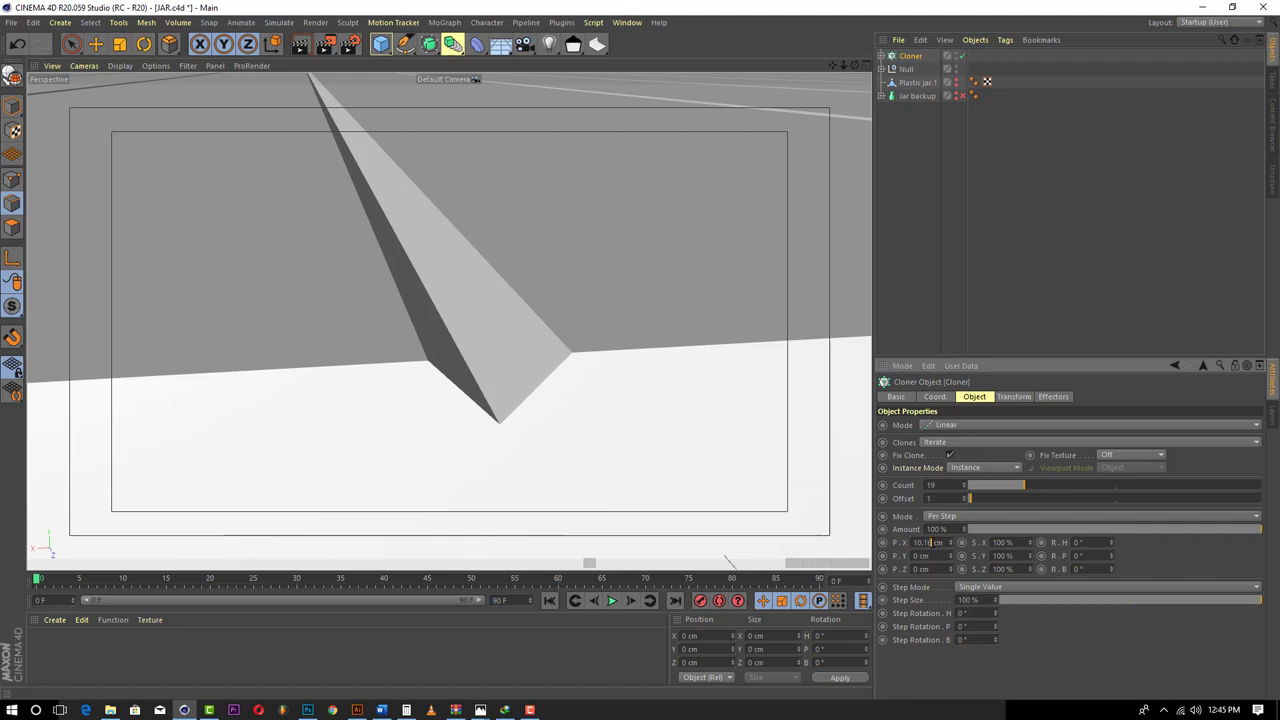
{"action": "key", "text": "Return"}
{"action": "left_click_drag", "start_coordinate": [800, 451], "coordinate": [820, 173], "text": "alt"}
{"action": "scroll", "coordinate": [822, 170], "scroll_direction": "down", "scroll_amount": 8}
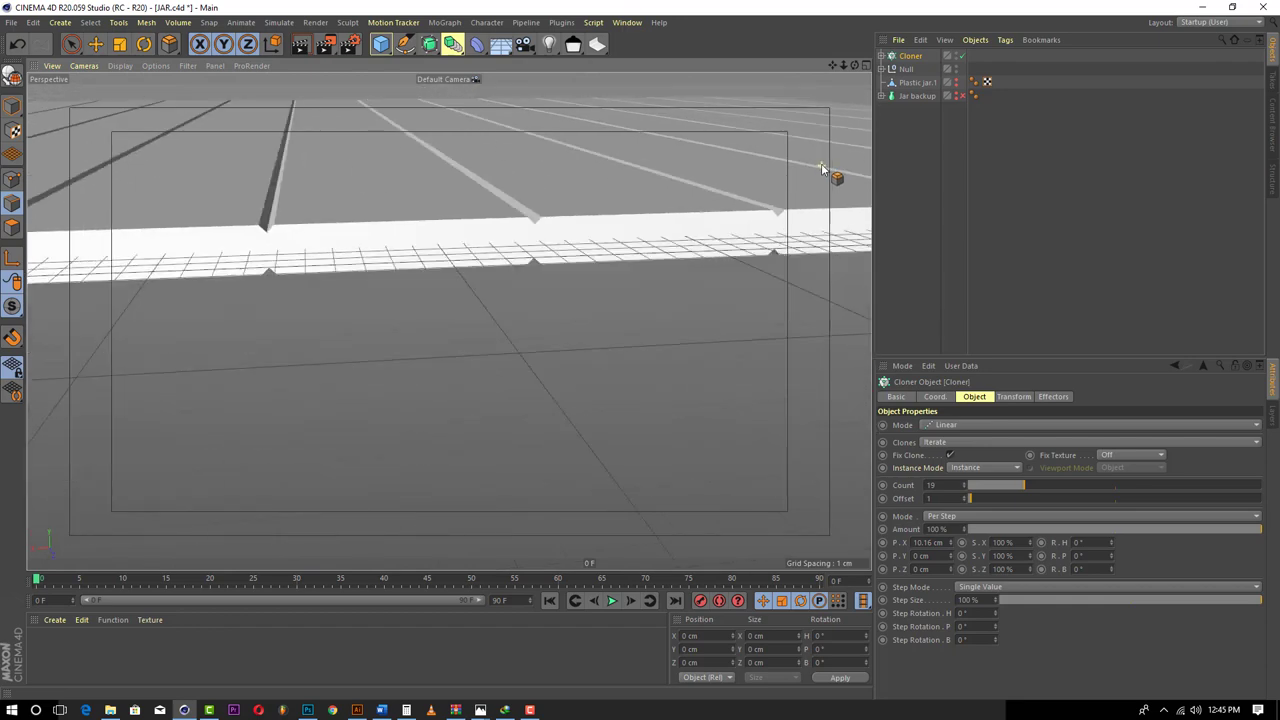
- Select the plank cube inside the Cloner and switch to point editing
{"action": "left_click", "coordinate": [95, 44]}
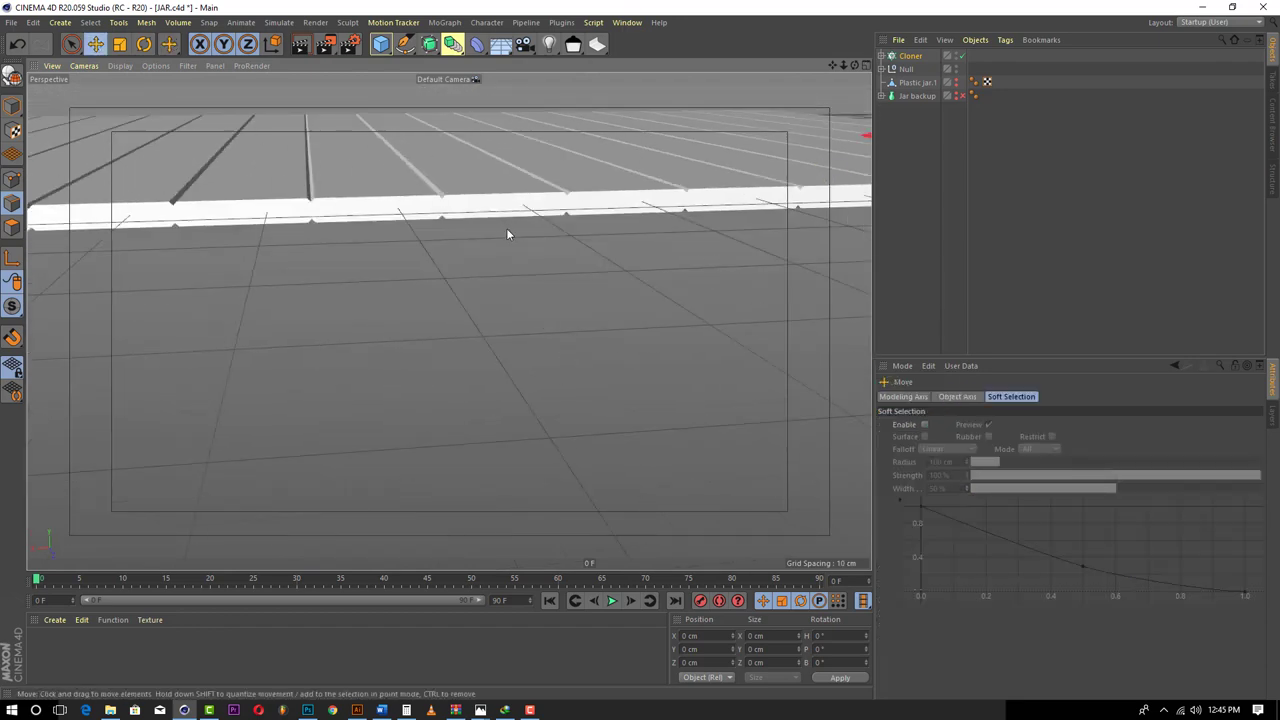
{"action": "scroll", "coordinate": [512, 233], "scroll_direction": "down", "scroll_amount": 5}
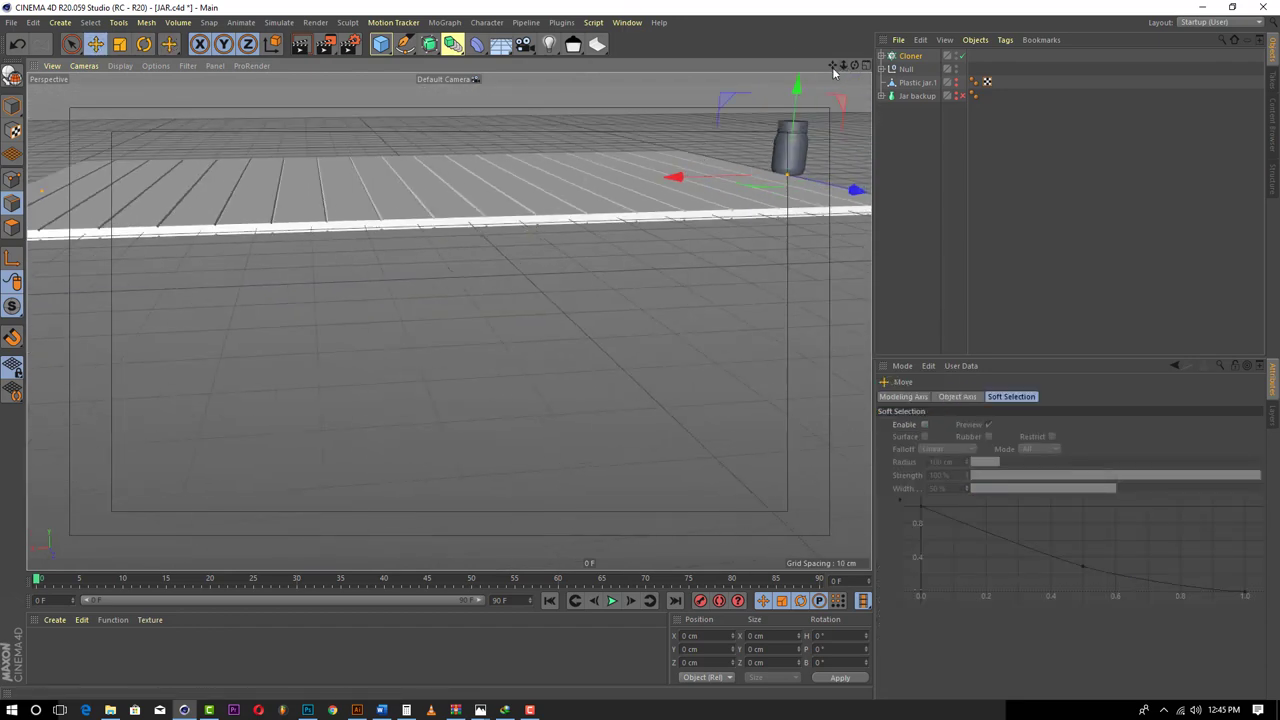
{"action": "left_click_drag", "start_coordinate": [832, 65], "coordinate": [650, 186]}
{"action": "left_click_drag", "start_coordinate": [492, 304], "coordinate": [790, 322]}
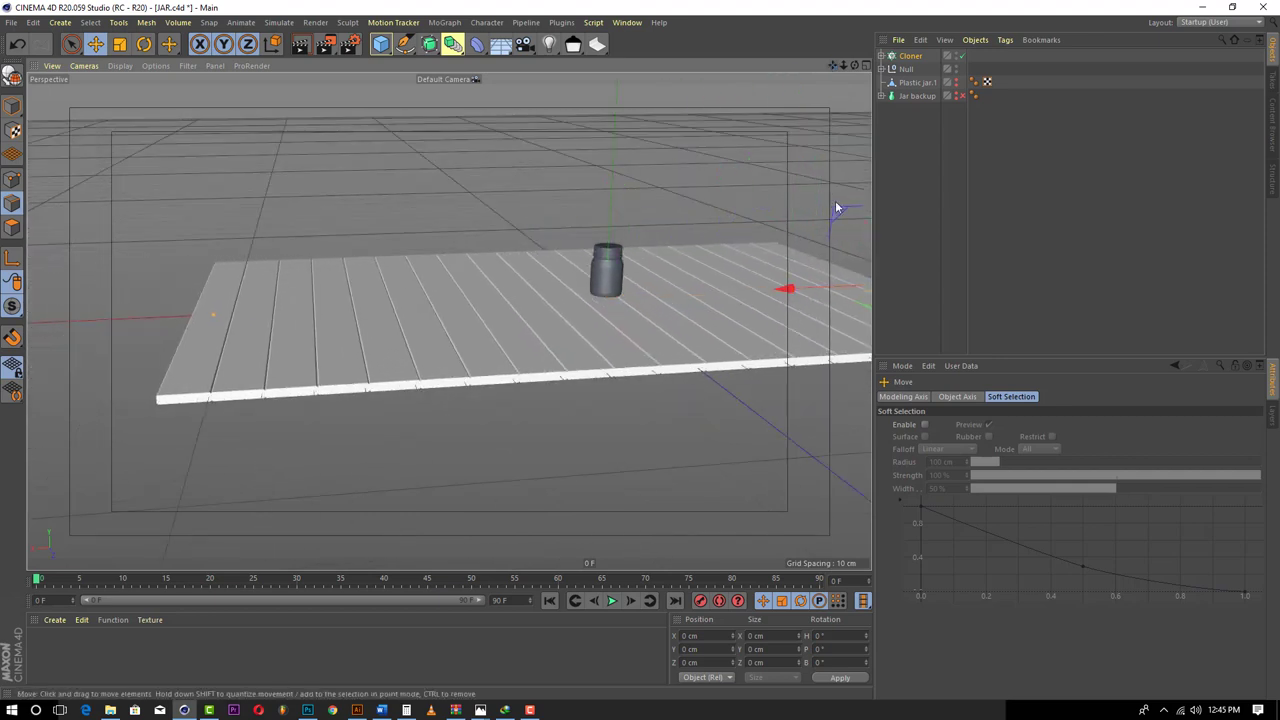
{"action": "left_click", "coordinate": [881, 56]}
{"action": "left_click", "coordinate": [906, 69]}
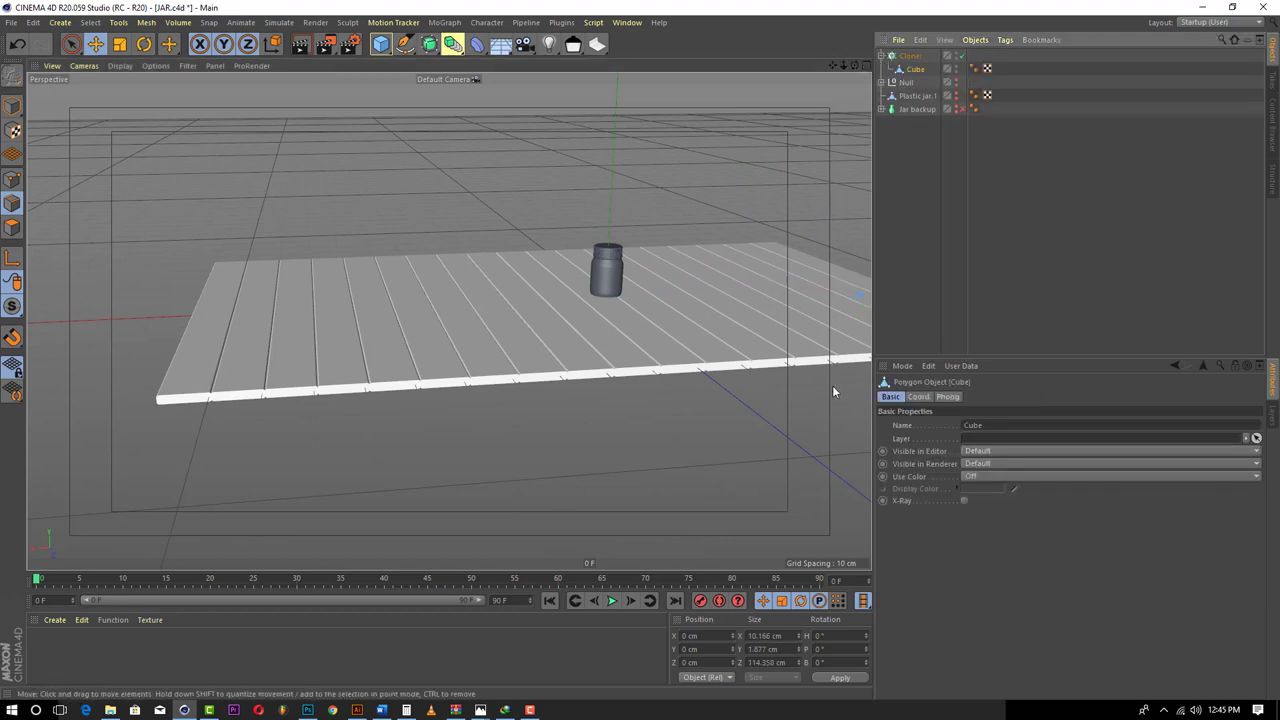
{"action": "left_click", "coordinate": [13, 180]}
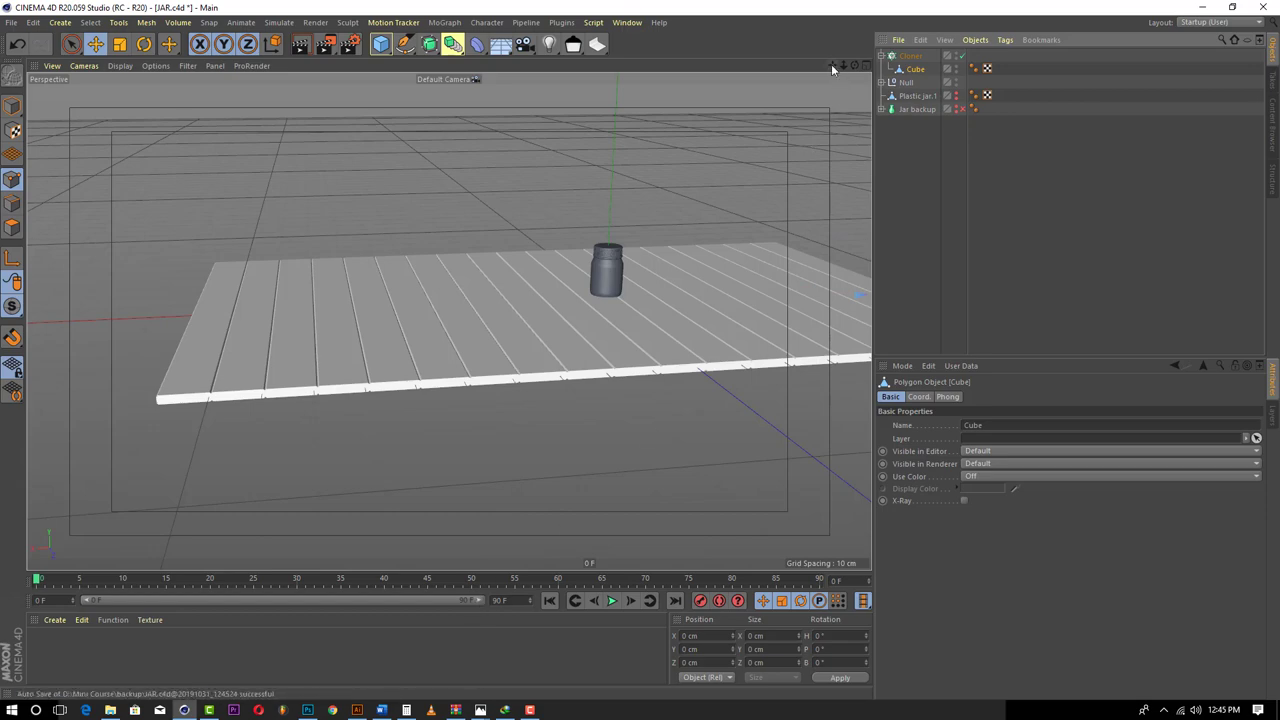
- Rectangle-select the points at one end of the source plank and pull them along Z, lengthening the planks to about 211 cm
{"action": "left_click_drag", "start_coordinate": [832, 65], "coordinate": [485, 139]}
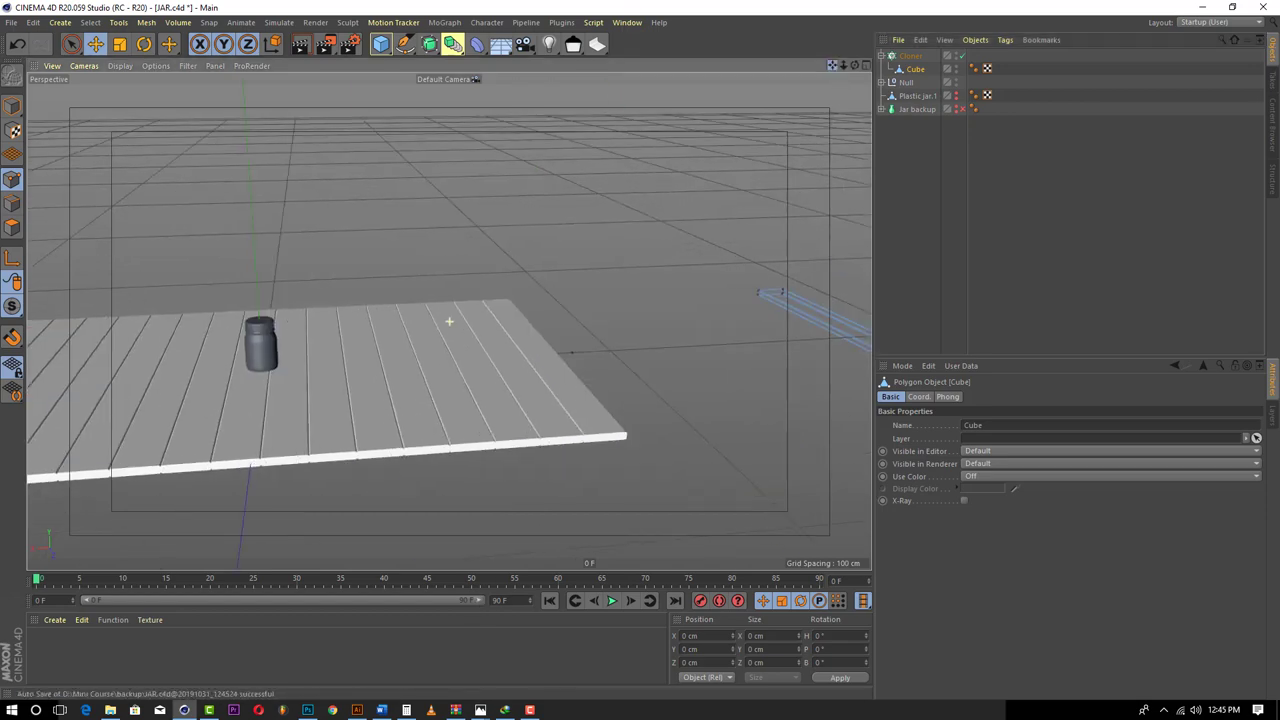
{"action": "left_click_drag", "start_coordinate": [833, 65], "coordinate": [711, 138]}
{"action": "left_click", "coordinate": [866, 64]}
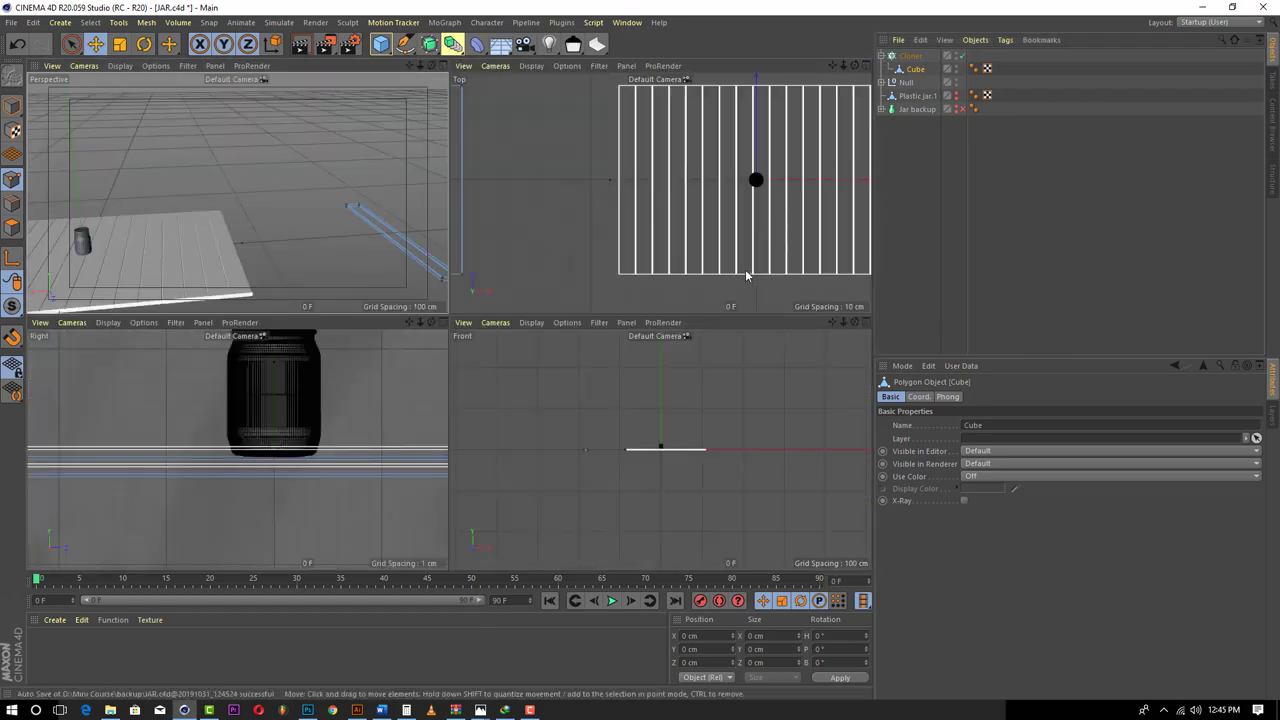
{"action": "left_click_drag", "start_coordinate": [832, 66], "coordinate": [642, 52]}
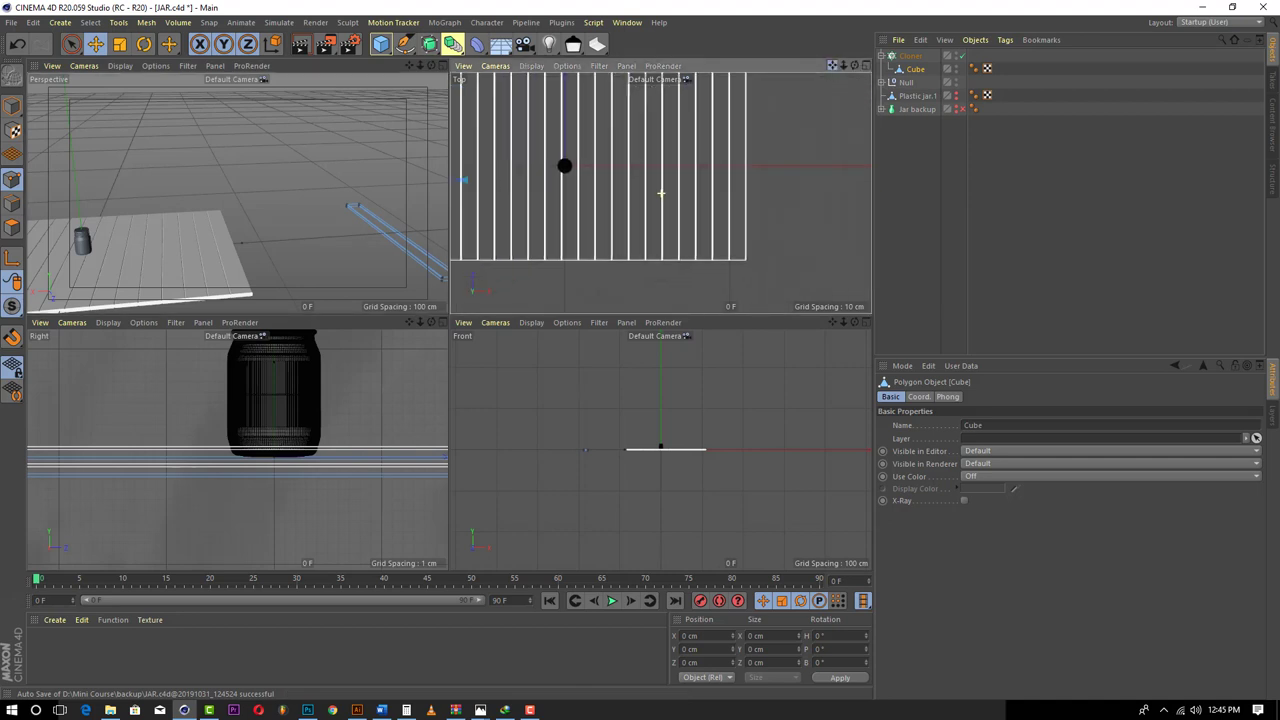
{"action": "scroll", "coordinate": [645, 195], "scroll_direction": "down", "scroll_amount": 7}
{"action": "scroll", "coordinate": [560, 190], "scroll_direction": "up", "scroll_amount": 4}
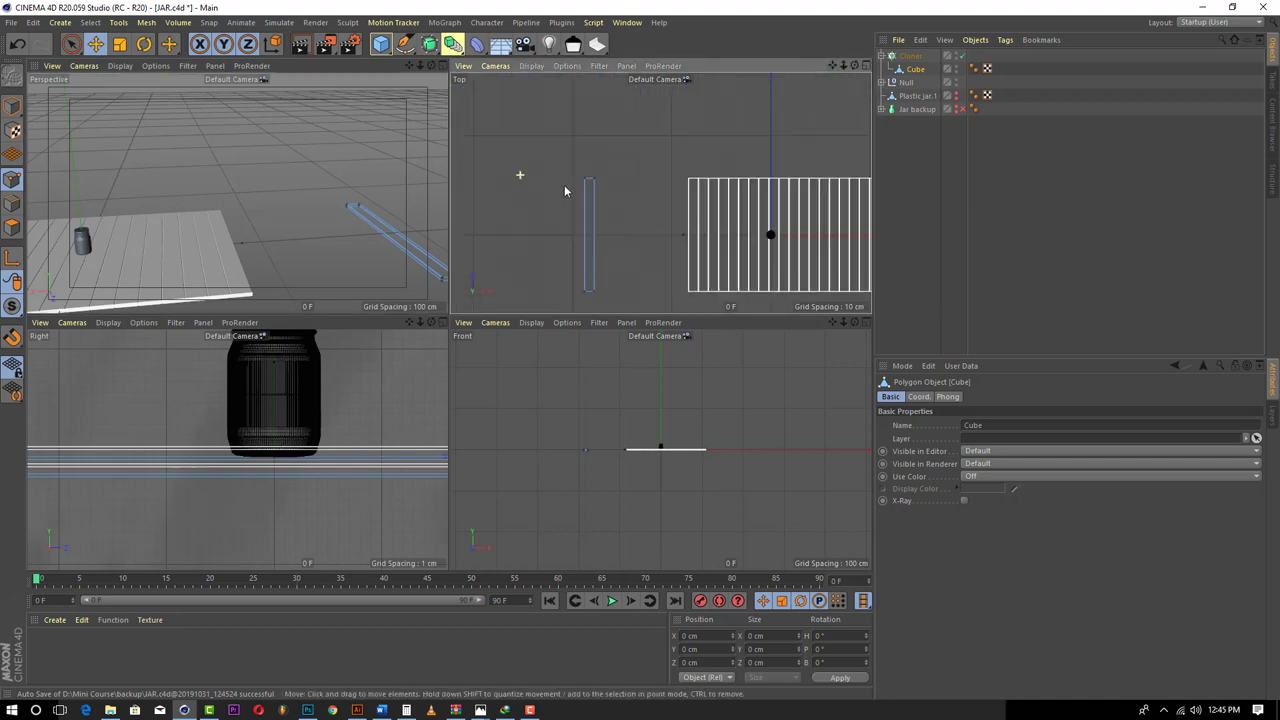
{"action": "left_click", "coordinate": [72, 44]}
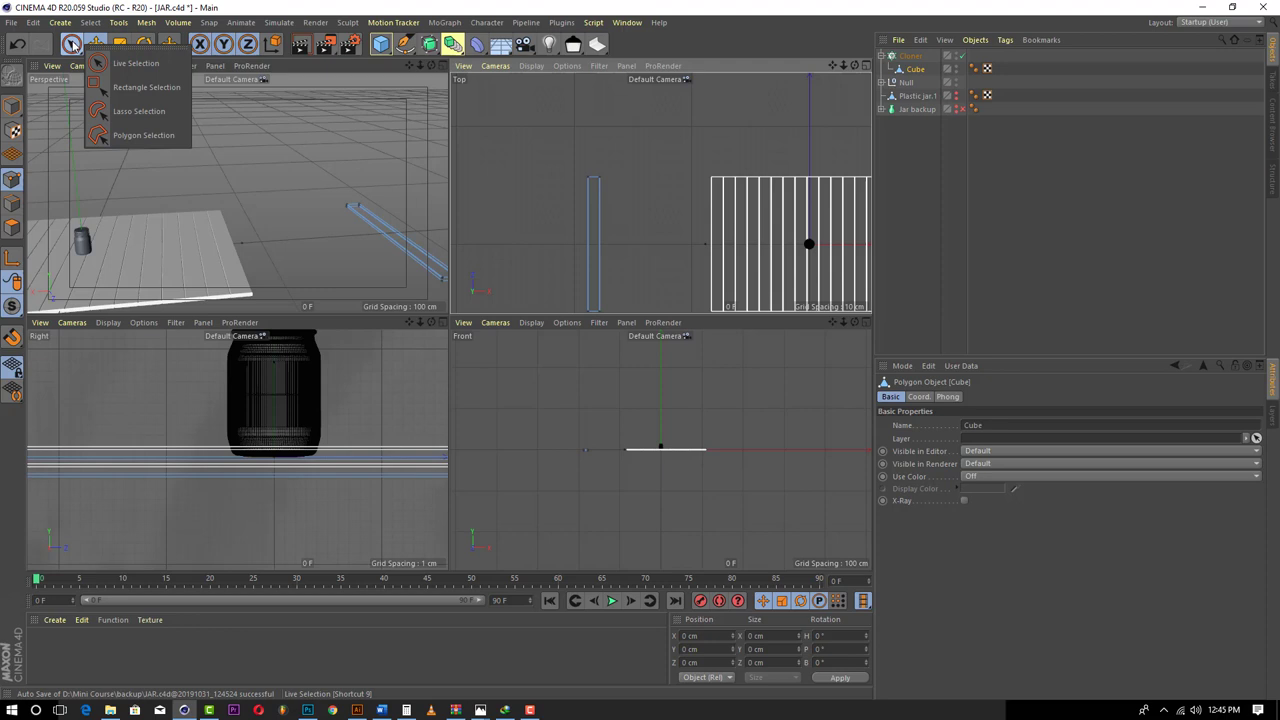
{"action": "left_click", "coordinate": [128, 87]}
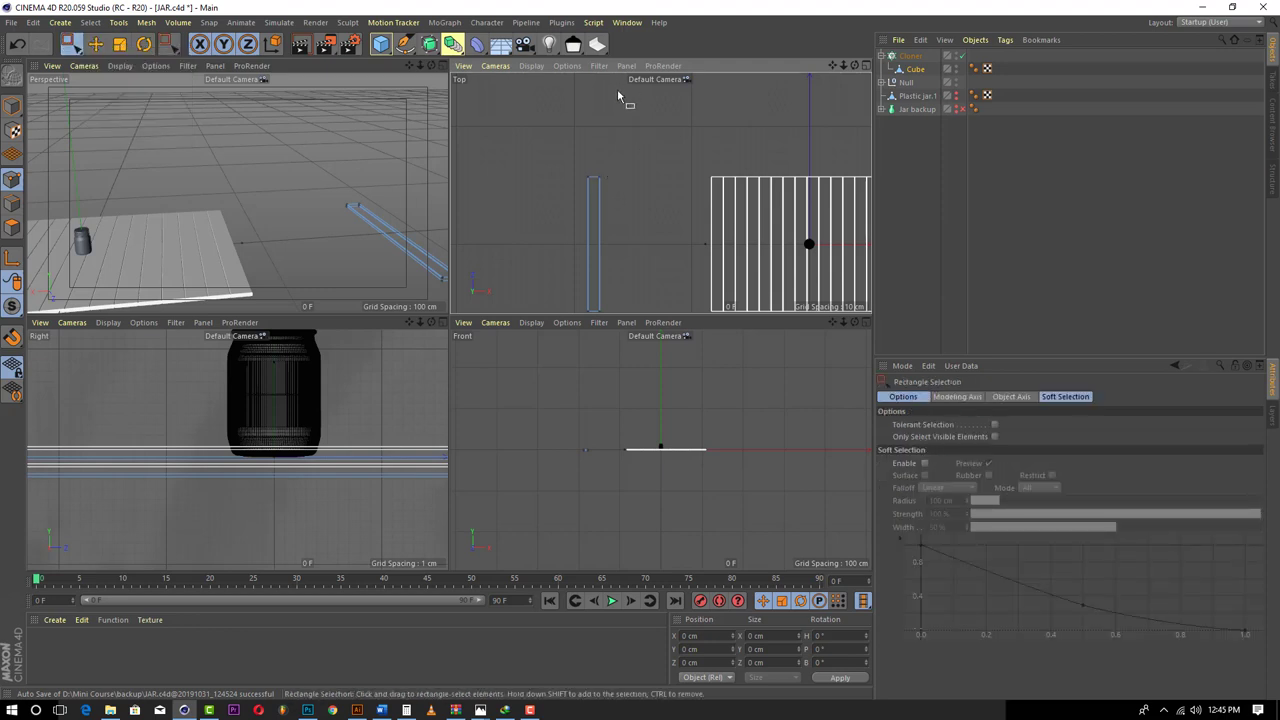
{"action": "left_click_drag", "start_coordinate": [612, 144], "coordinate": [515, 258]}
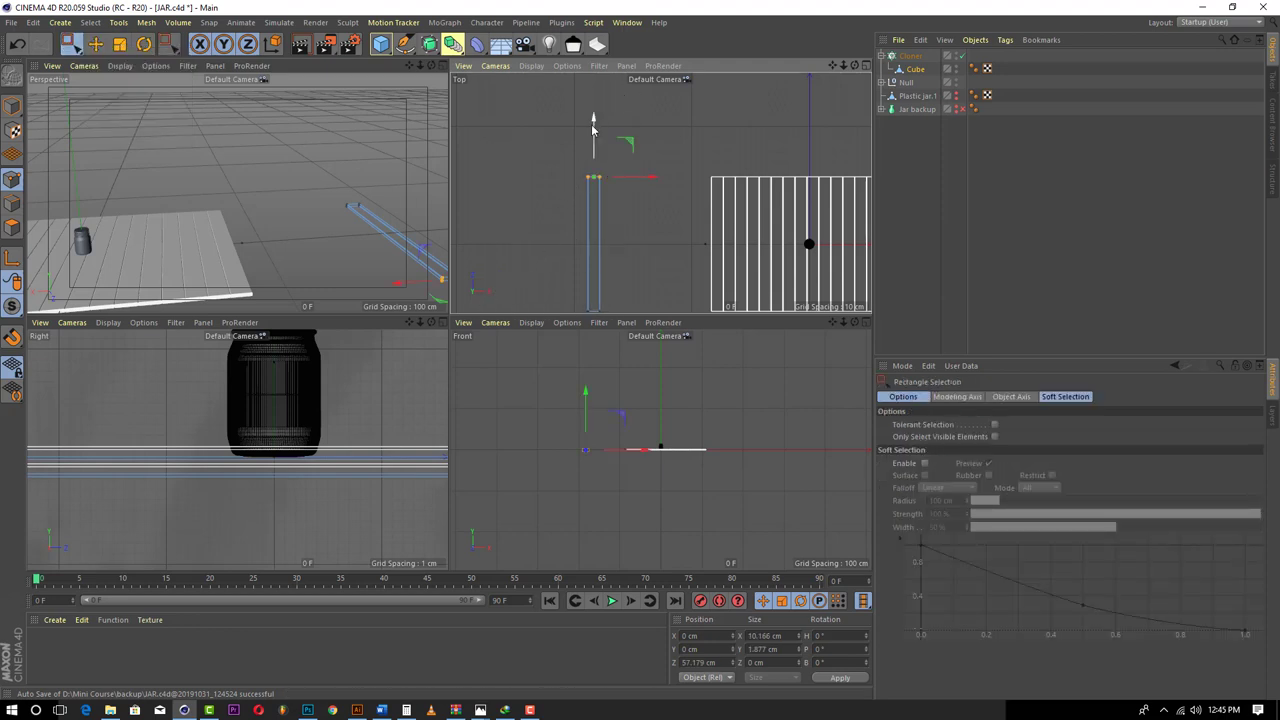
{"action": "left_click_drag", "start_coordinate": [596, 119], "coordinate": [596, 6]}
- Select the Cloner in model mode and move it along Z to about -52 cm to re-centre the planks beneath the jar
{"action": "left_click", "coordinate": [900, 57]}
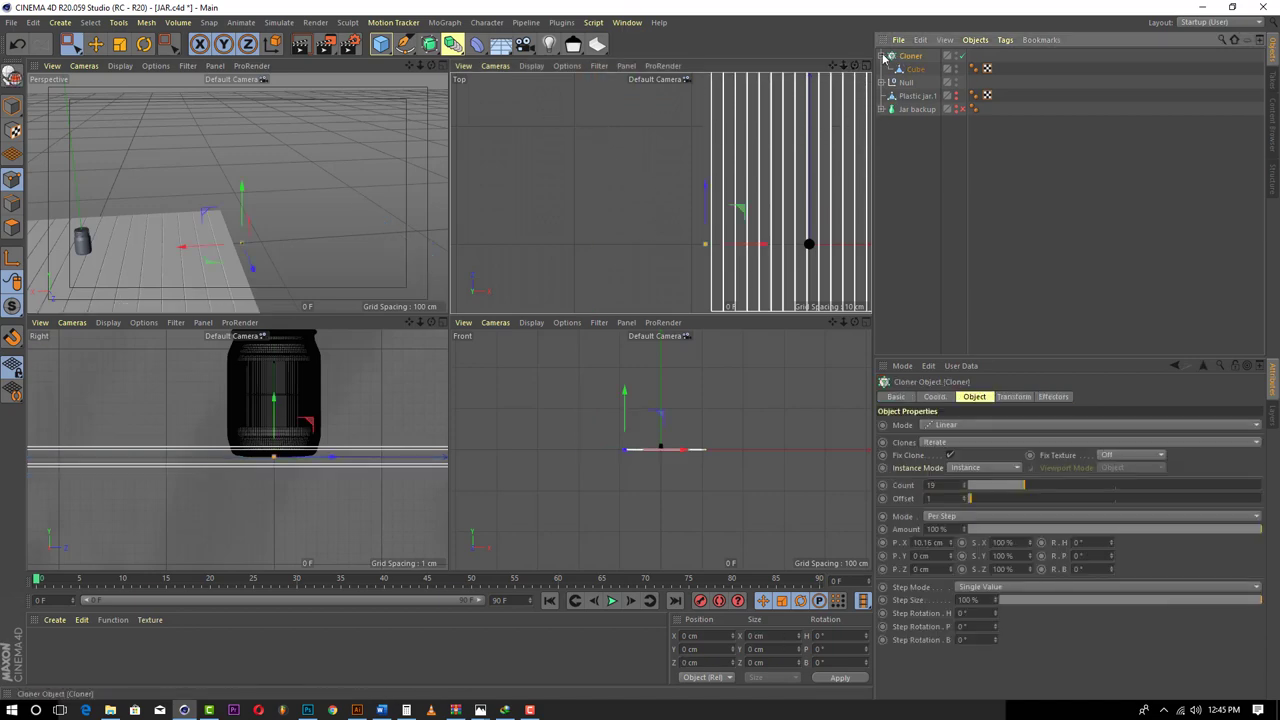
{"action": "left_click", "coordinate": [881, 56]}
{"action": "left_click", "coordinate": [442, 65]}
{"action": "scroll", "coordinate": [591, 265], "scroll_direction": "down", "scroll_amount": 4}
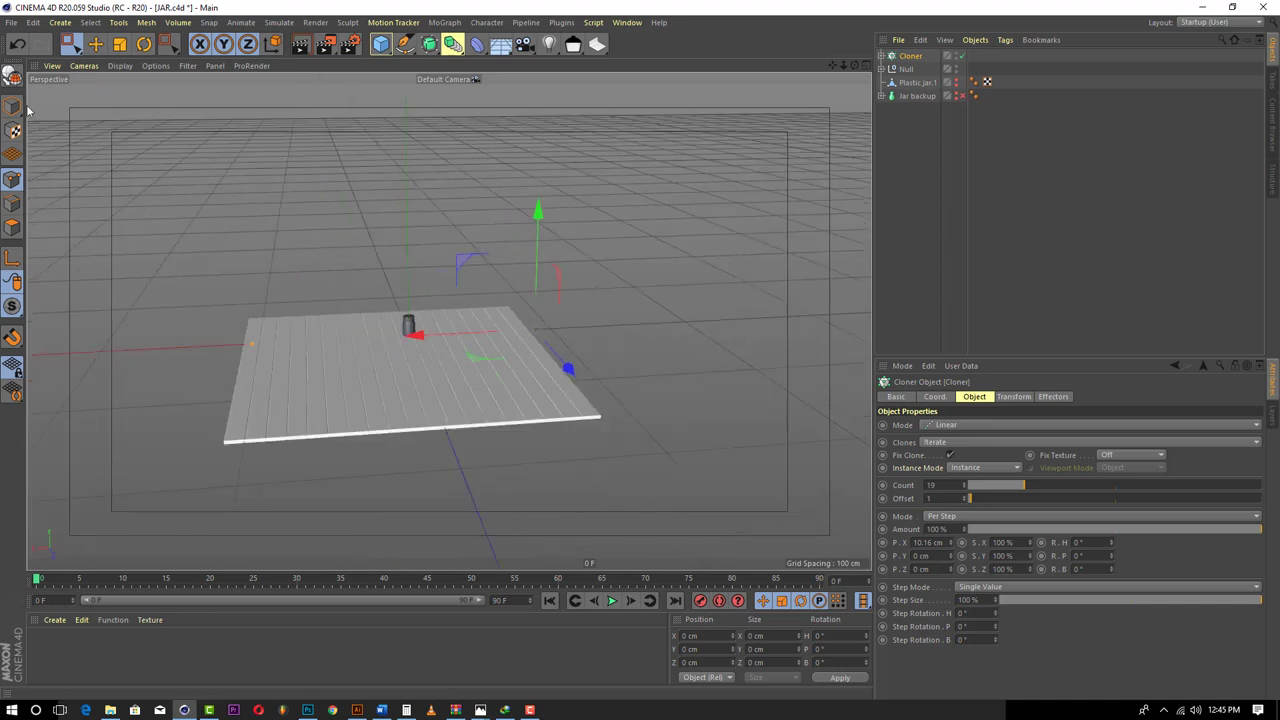
{"action": "left_click", "coordinate": [909, 57]}
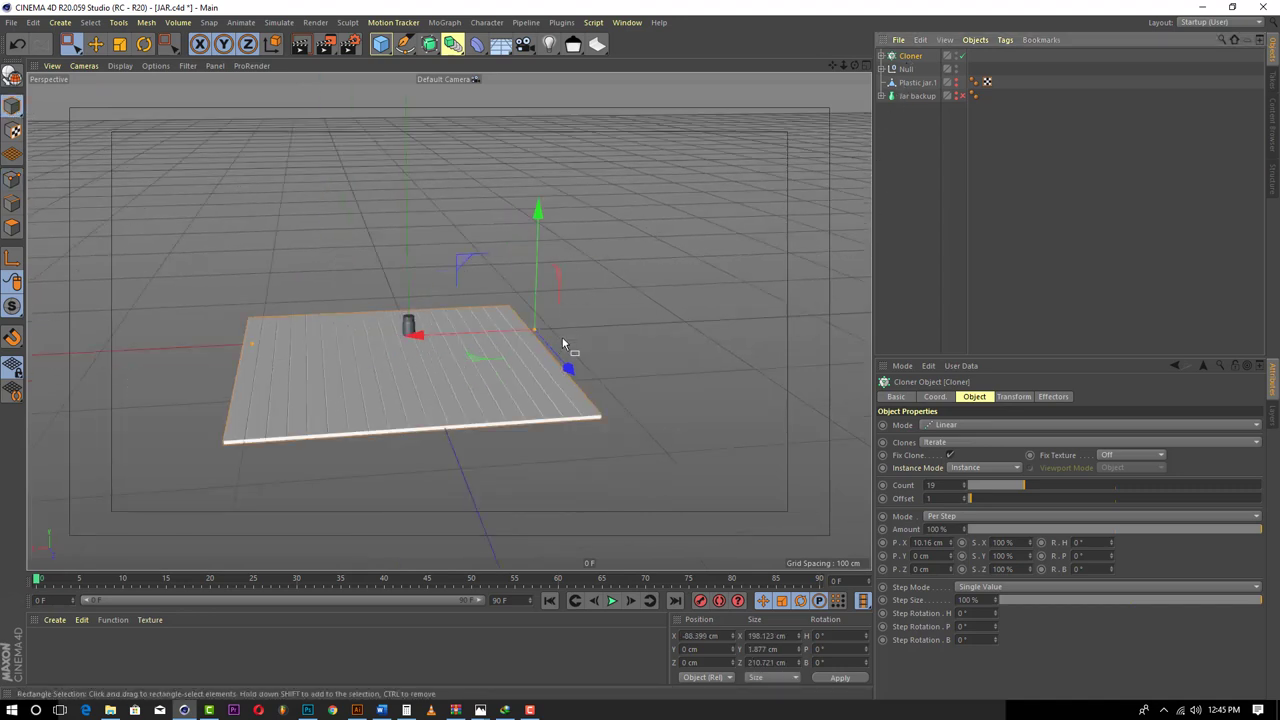
{"action": "left_click_drag", "start_coordinate": [567, 368], "coordinate": [548, 345]}
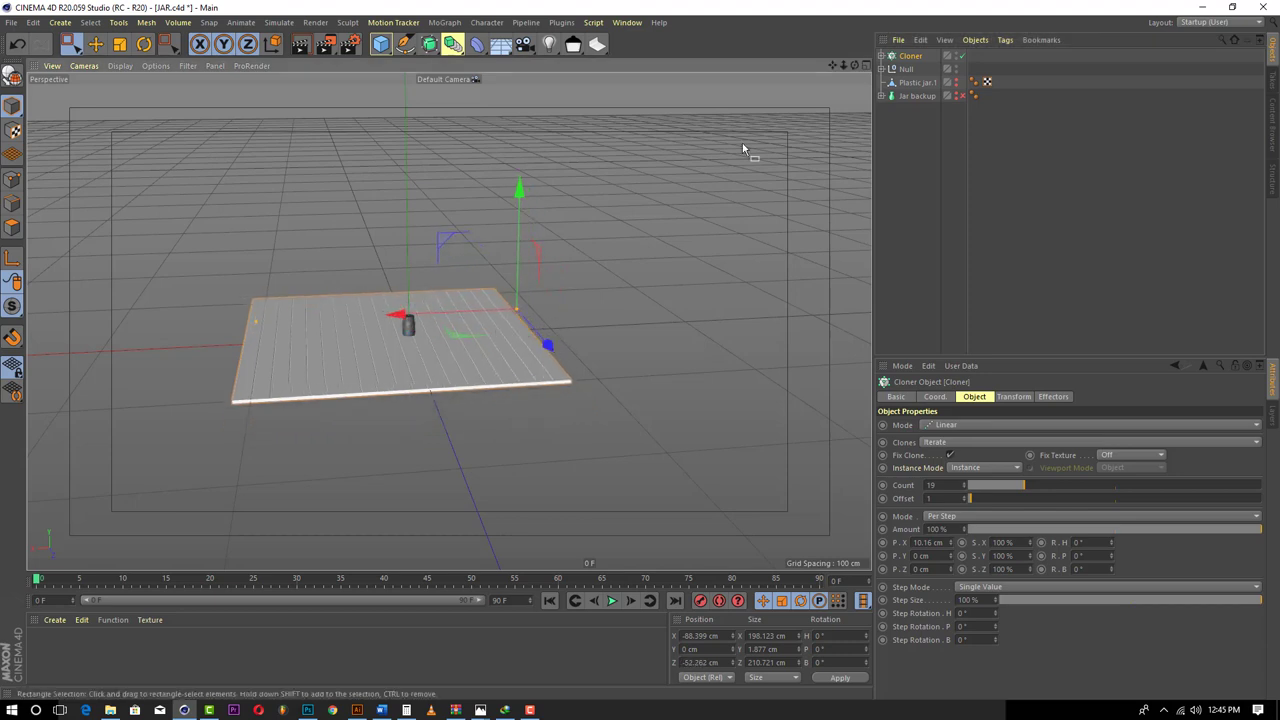
{"action": "left_click", "coordinate": [866, 66]}
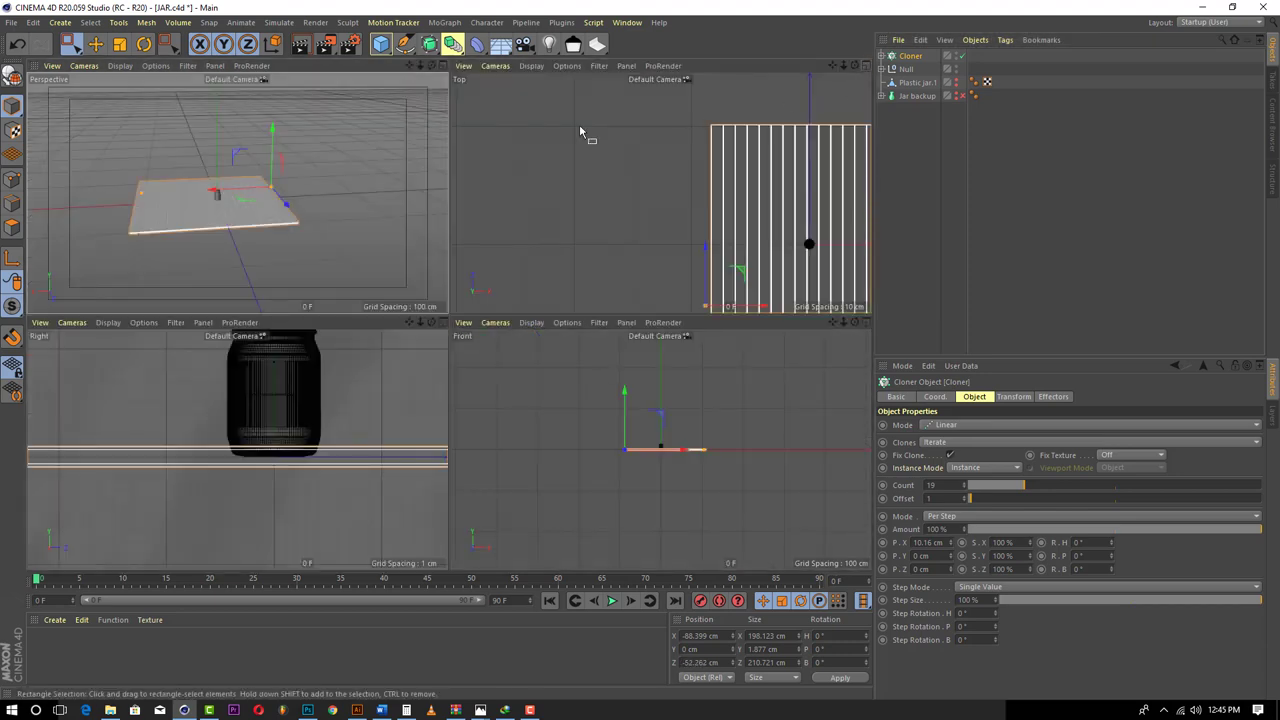
{"action": "left_click", "coordinate": [442, 67]}
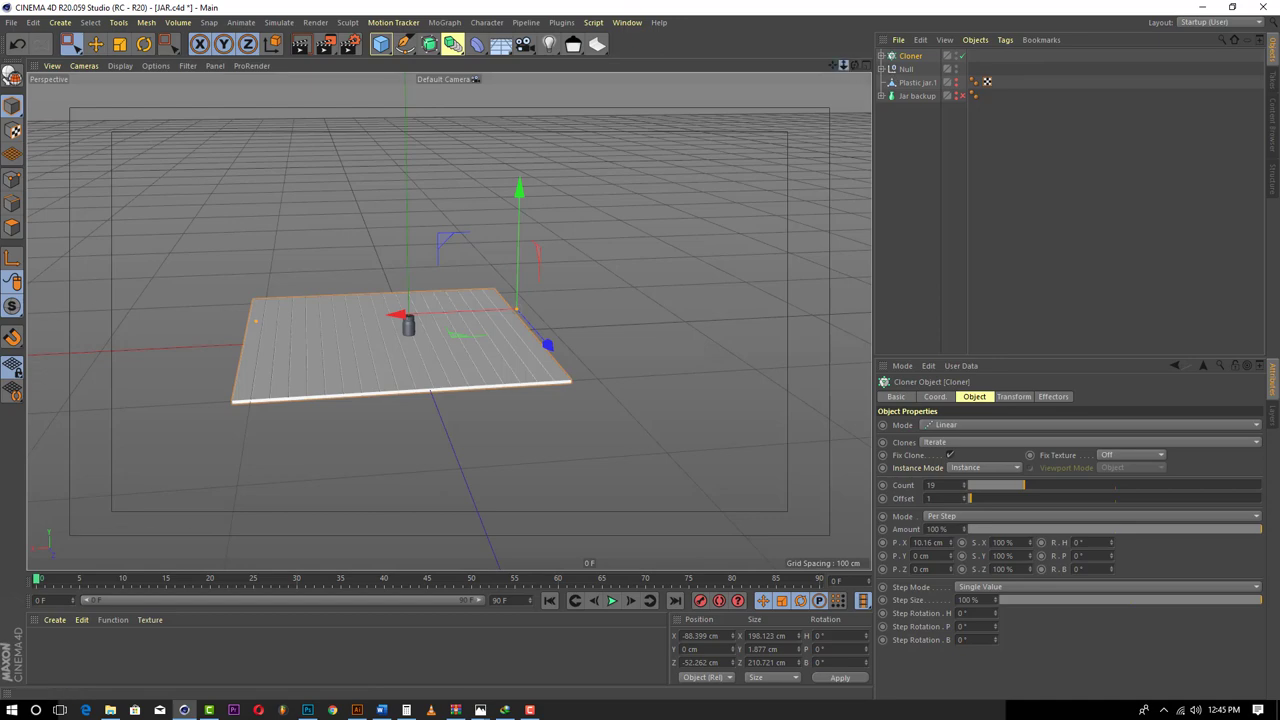
- Frame the jar close up on the planks and add a camera from that view
{"action": "left_click_drag", "start_coordinate": [843, 64], "coordinate": [854, 20]}
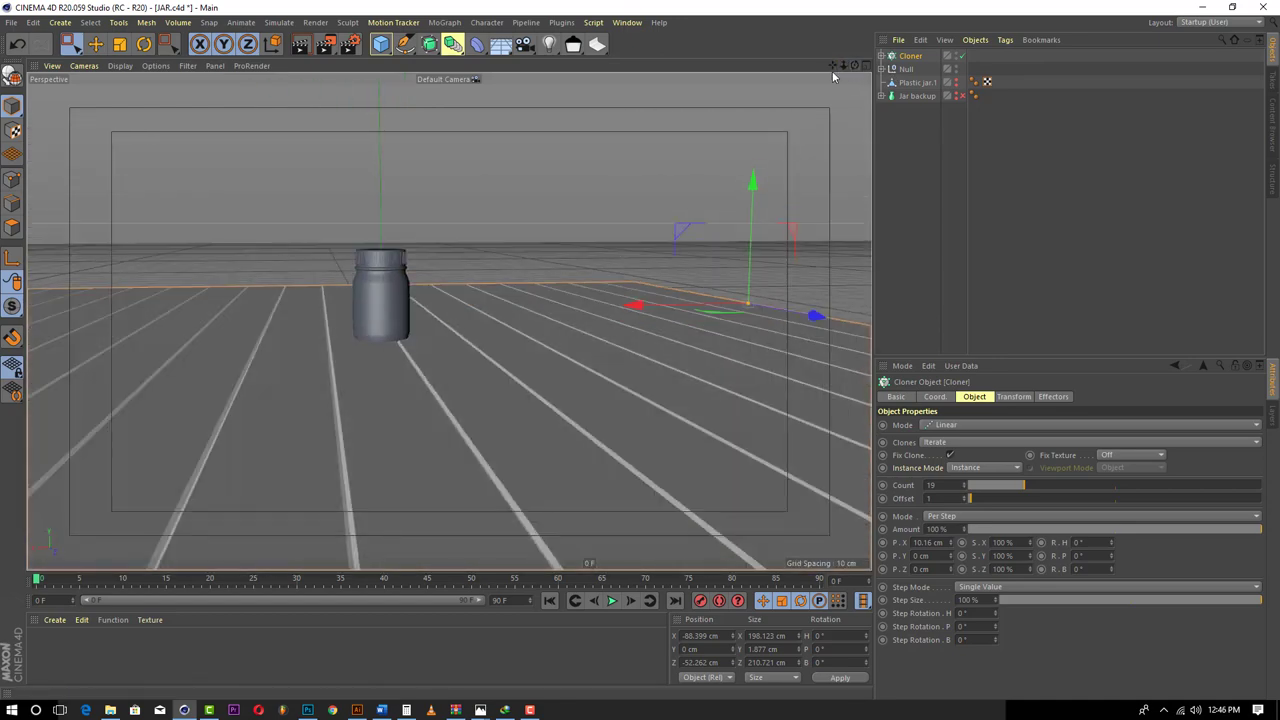
{"action": "left_click_drag", "start_coordinate": [833, 65], "coordinate": [861, 171]}
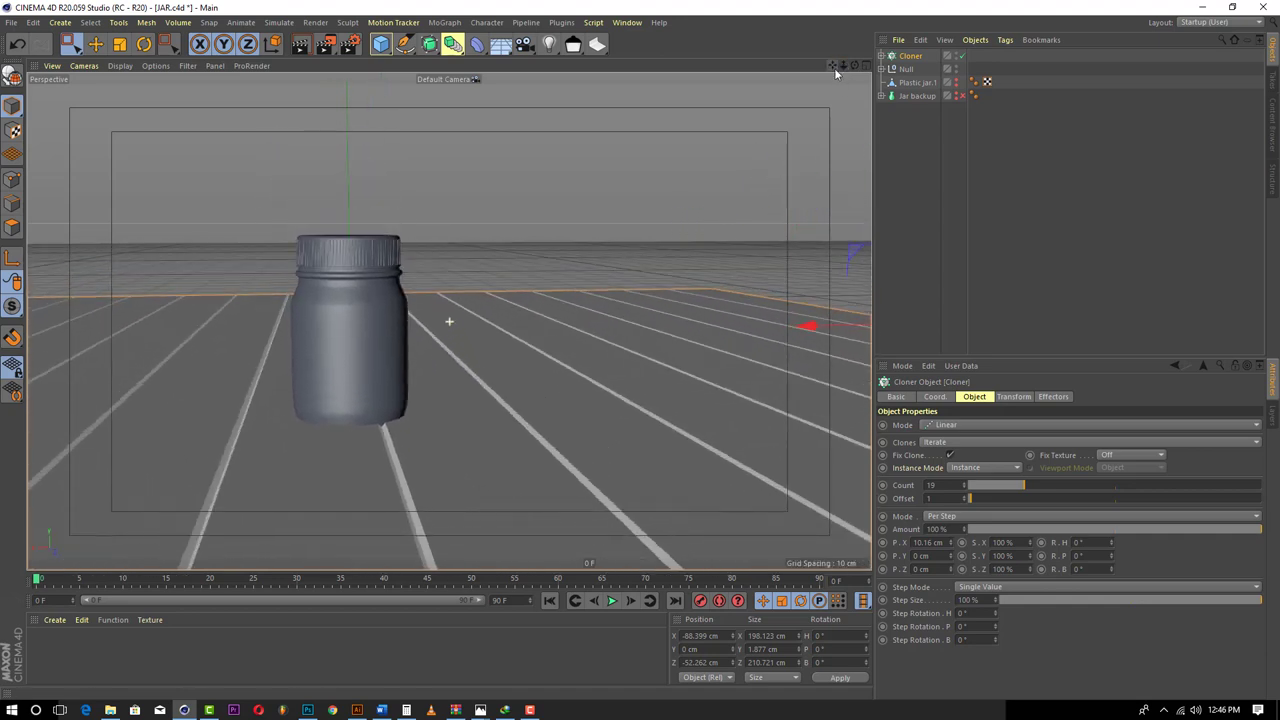
{"action": "left_click_drag", "start_coordinate": [844, 65], "coordinate": [776, 114]}
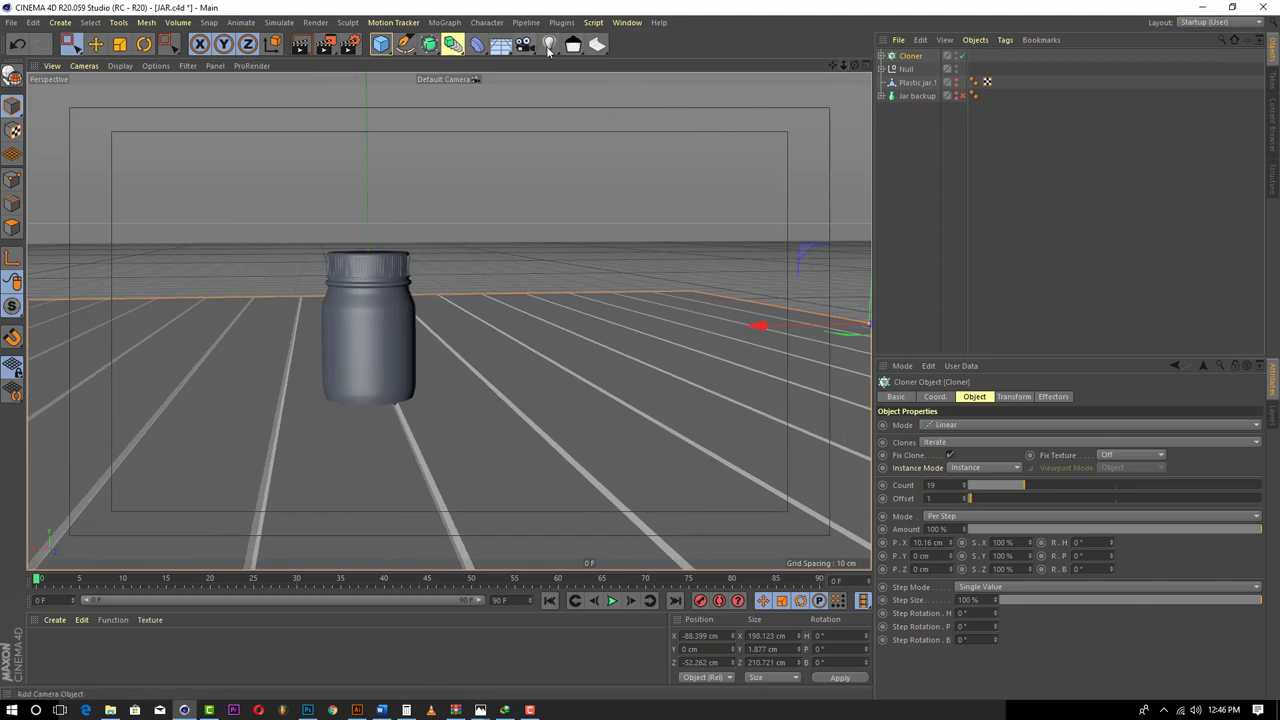
{"action": "left_click_drag", "start_coordinate": [524, 48], "coordinate": [586, 72]}
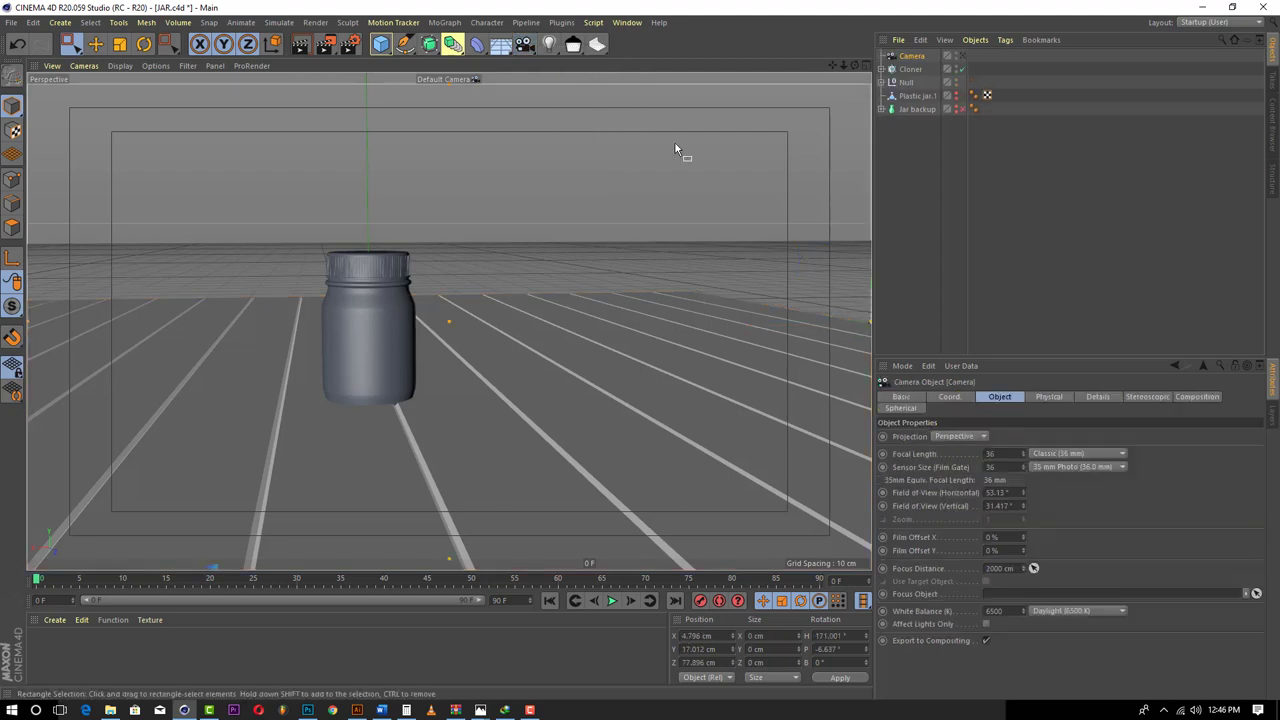
- Look through the new camera and set its focal length to Tele (135 mm)
{"action": "left_click", "coordinate": [1035, 455]}
{"action": "left_click", "coordinate": [1035, 455]}
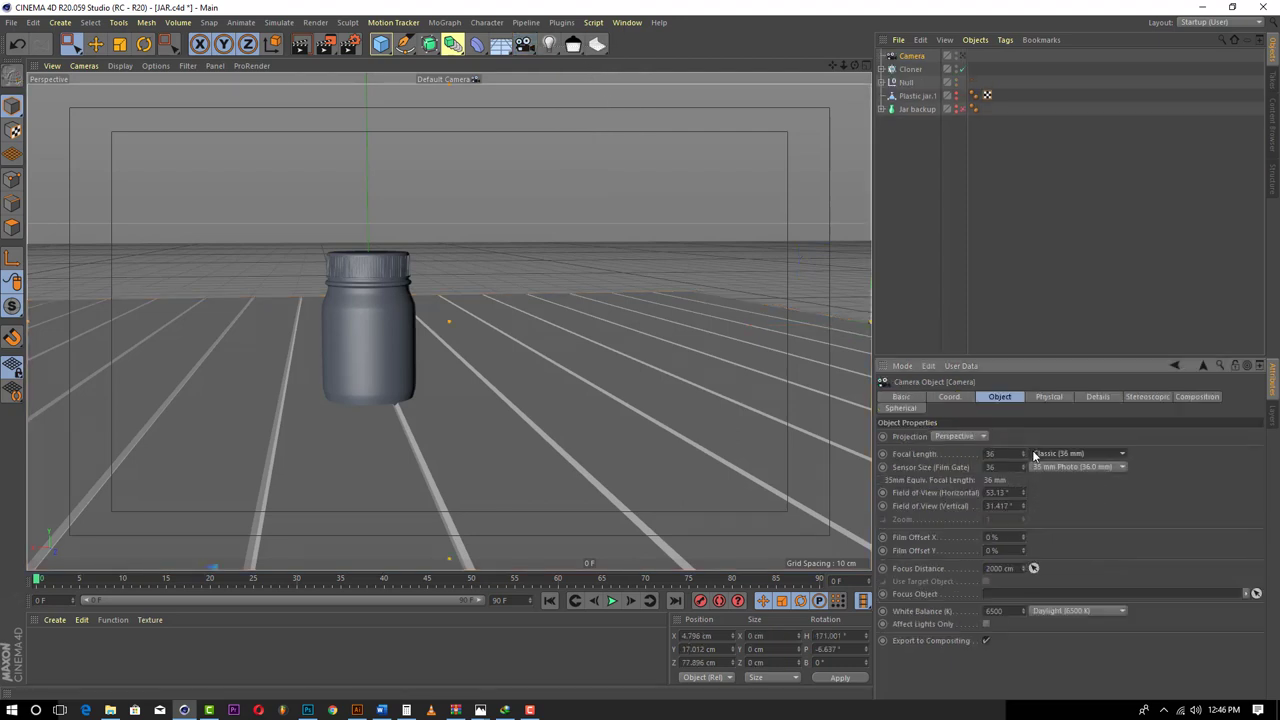
{"action": "left_click", "coordinate": [1041, 467]}
{"action": "left_click", "coordinate": [1042, 455]}
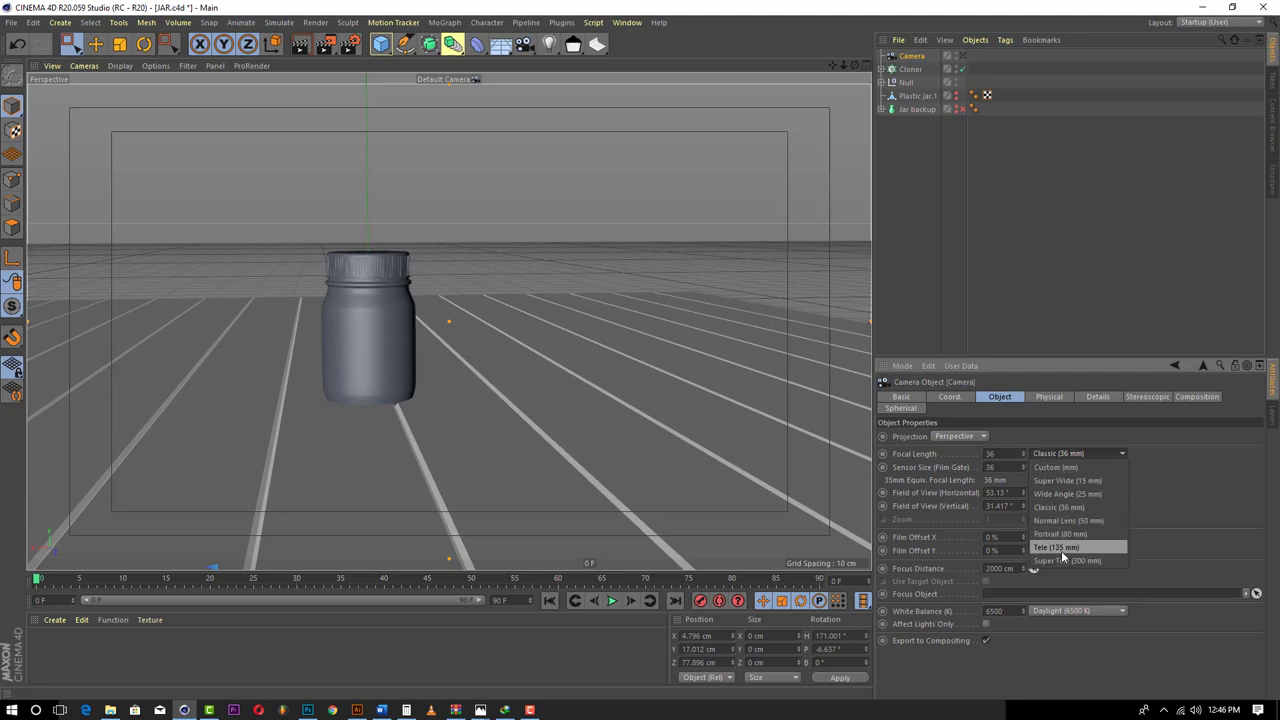
{"action": "left_click", "coordinate": [963, 59]}
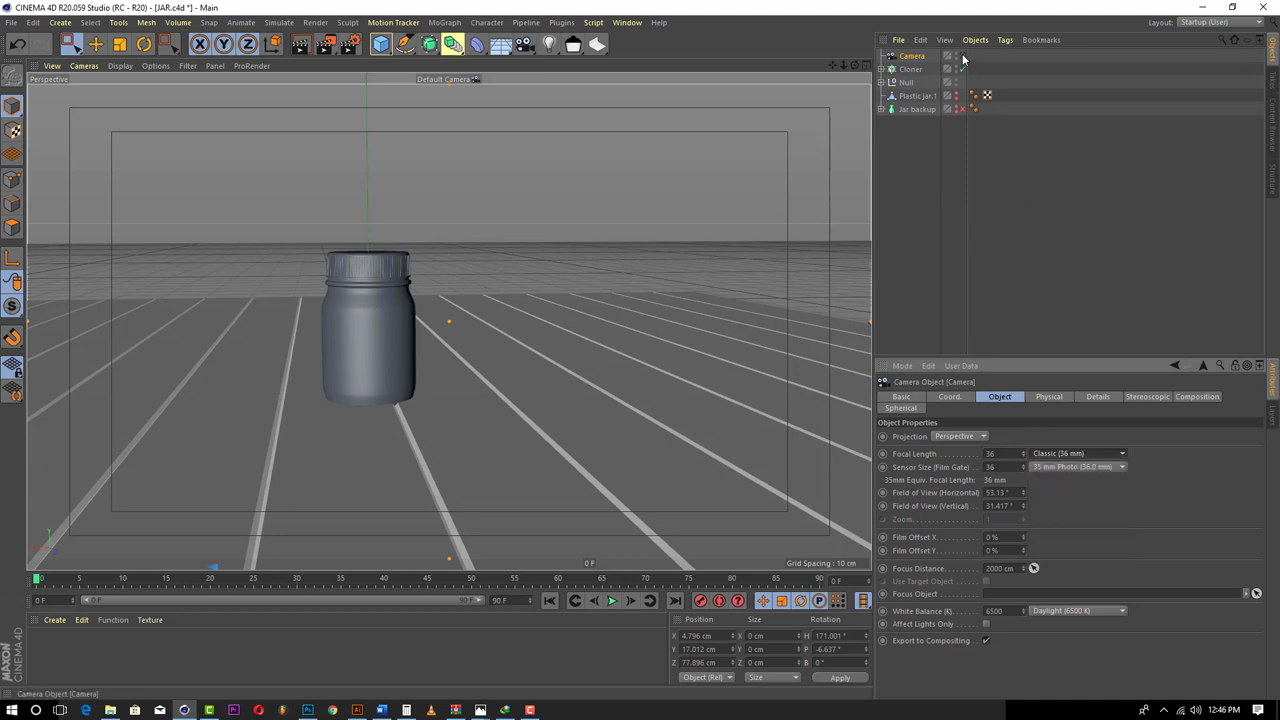
{"action": "left_click", "coordinate": [1050, 466]}
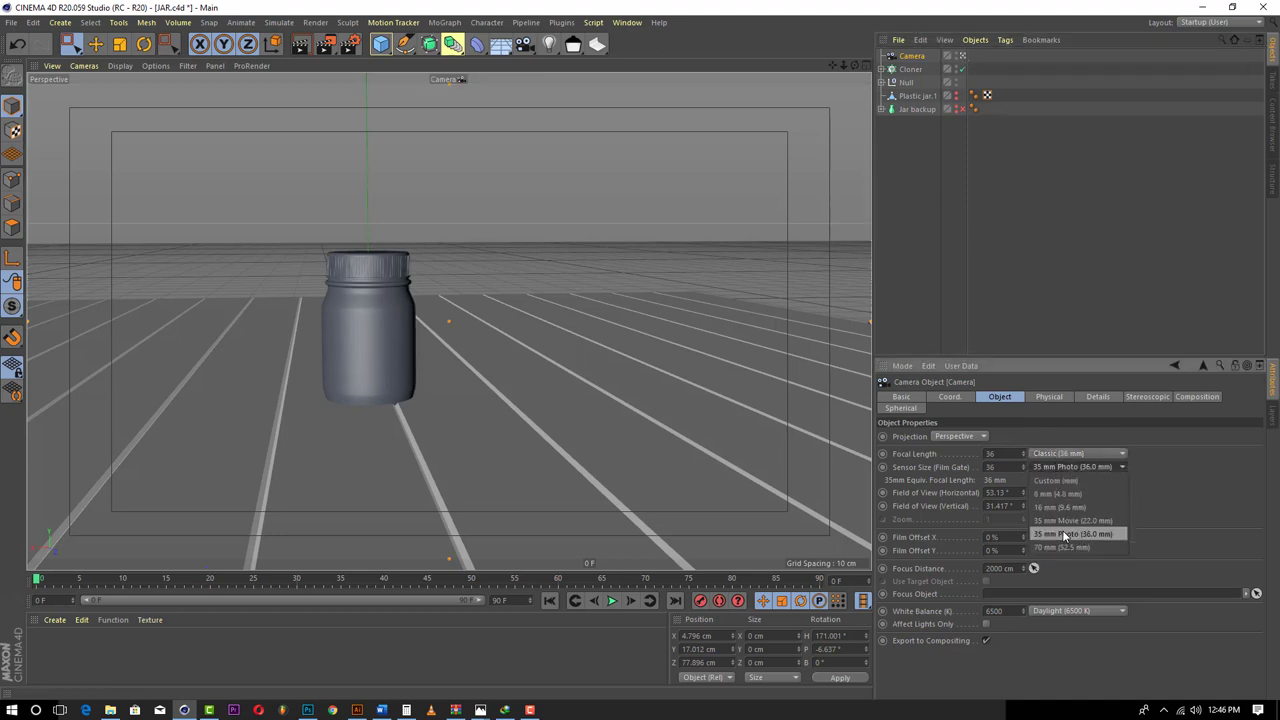
{"action": "left_click", "coordinate": [1058, 454]}
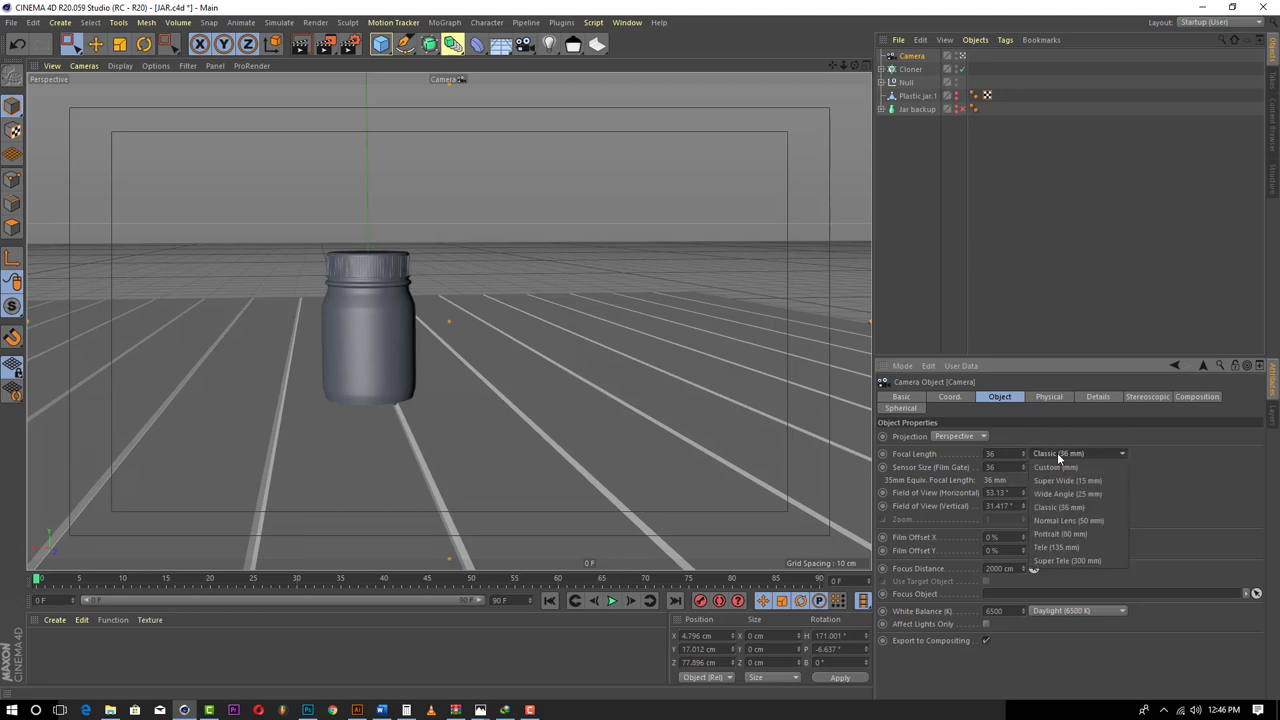
{"action": "left_click", "coordinate": [1072, 547]}
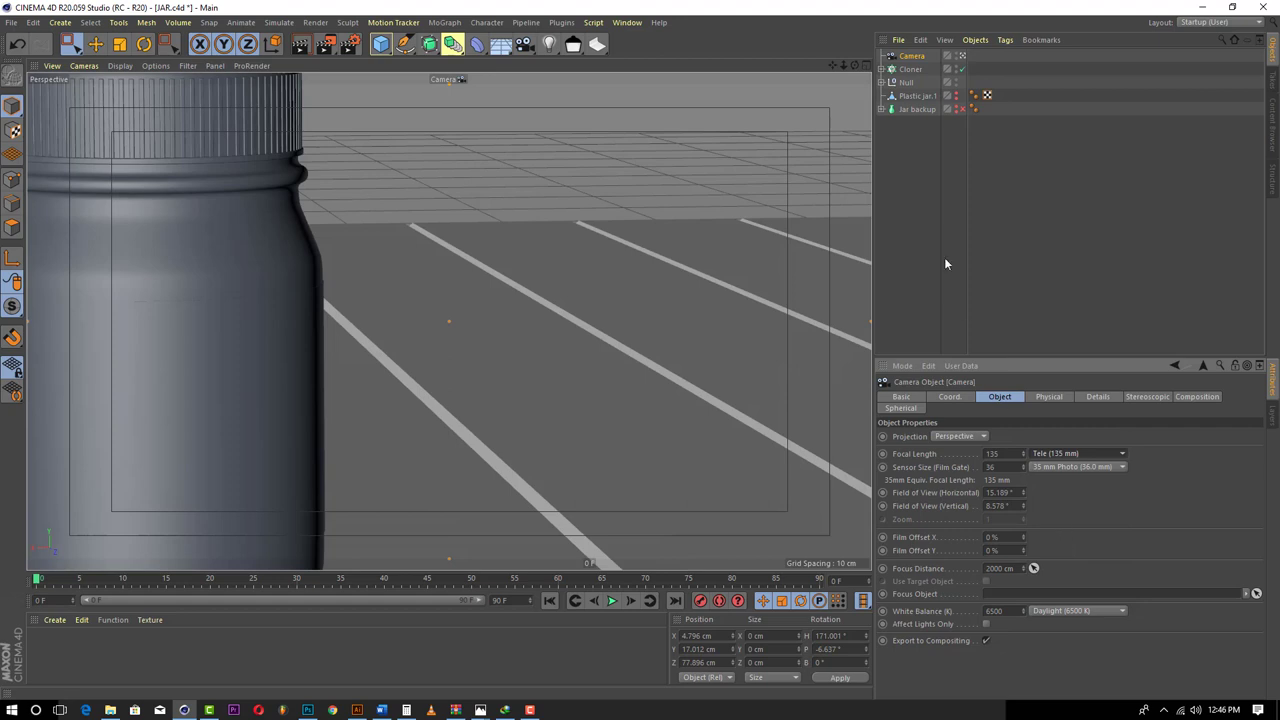
- Reframe the full jar from a low frontal angle, with the camera at about X 6.1, Y 5.8, Z 130.5 cm and pitch 0.1°
{"action": "scroll", "coordinate": [446, 320], "scroll_direction": "down", "scroll_amount": 5}
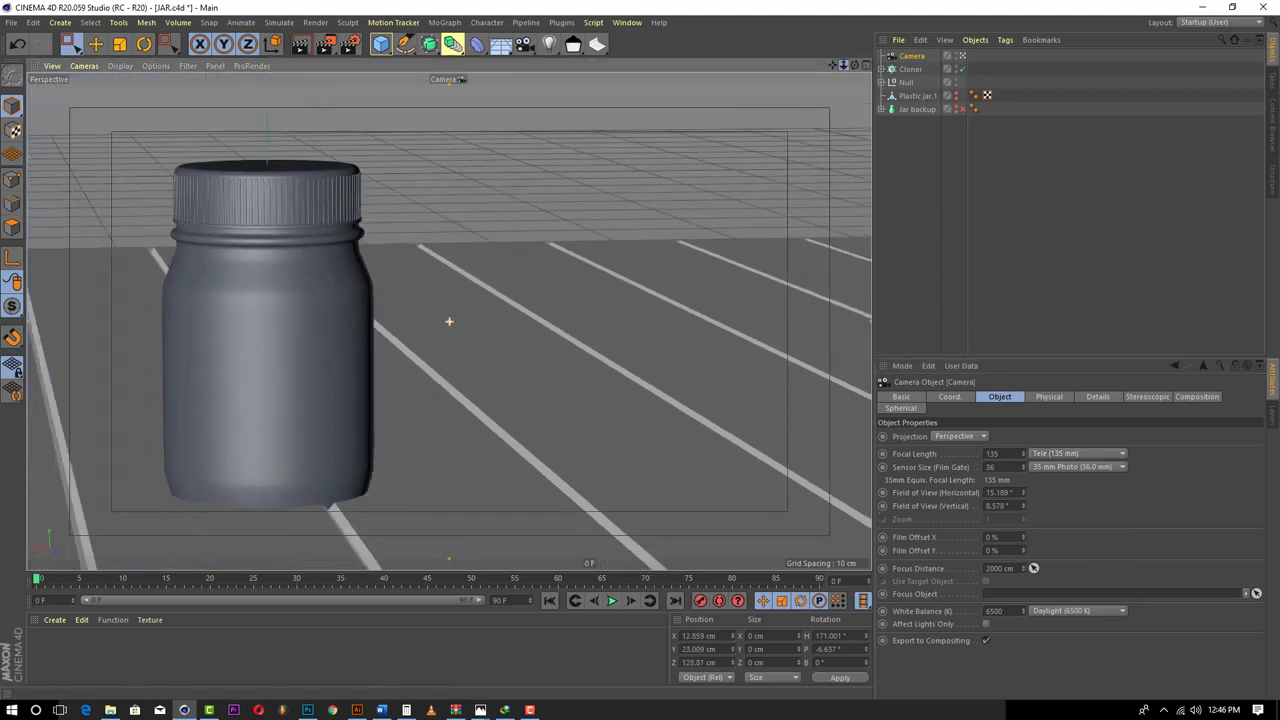
{"action": "left_click_drag", "start_coordinate": [833, 66], "coordinate": [933, 12]}
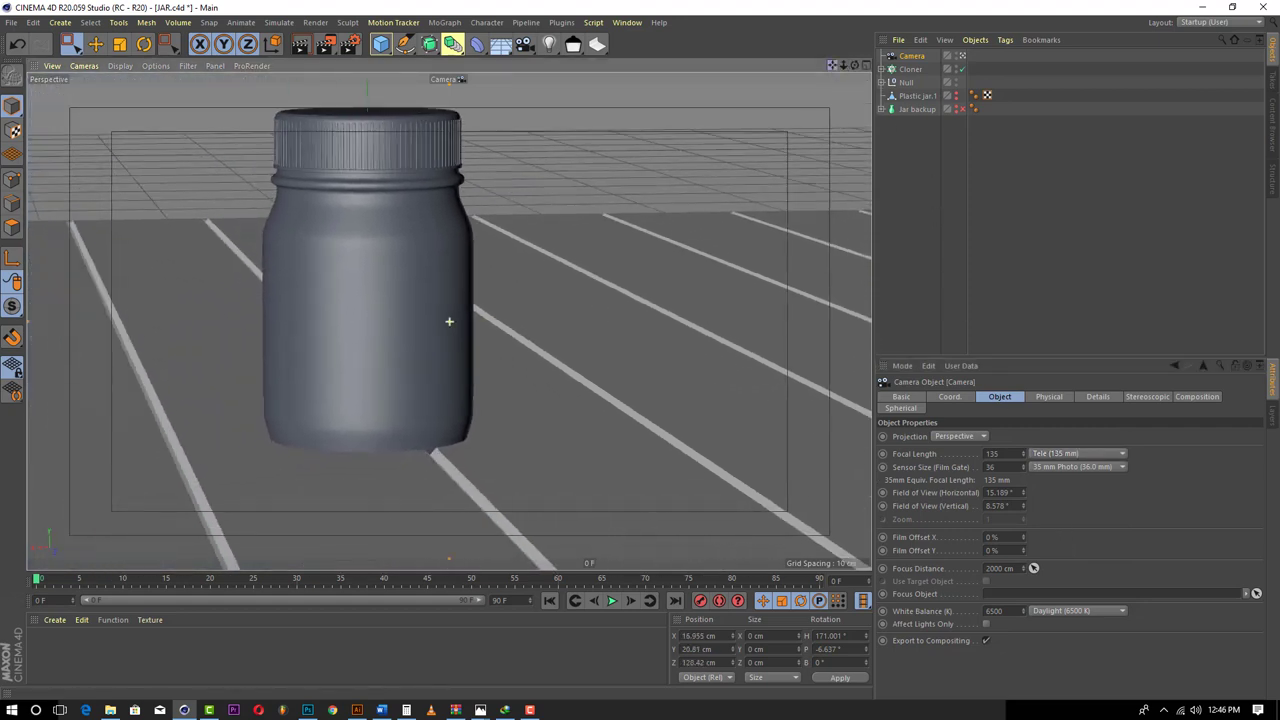
{"action": "left_click_drag", "start_coordinate": [854, 65], "coordinate": [841, 35]}
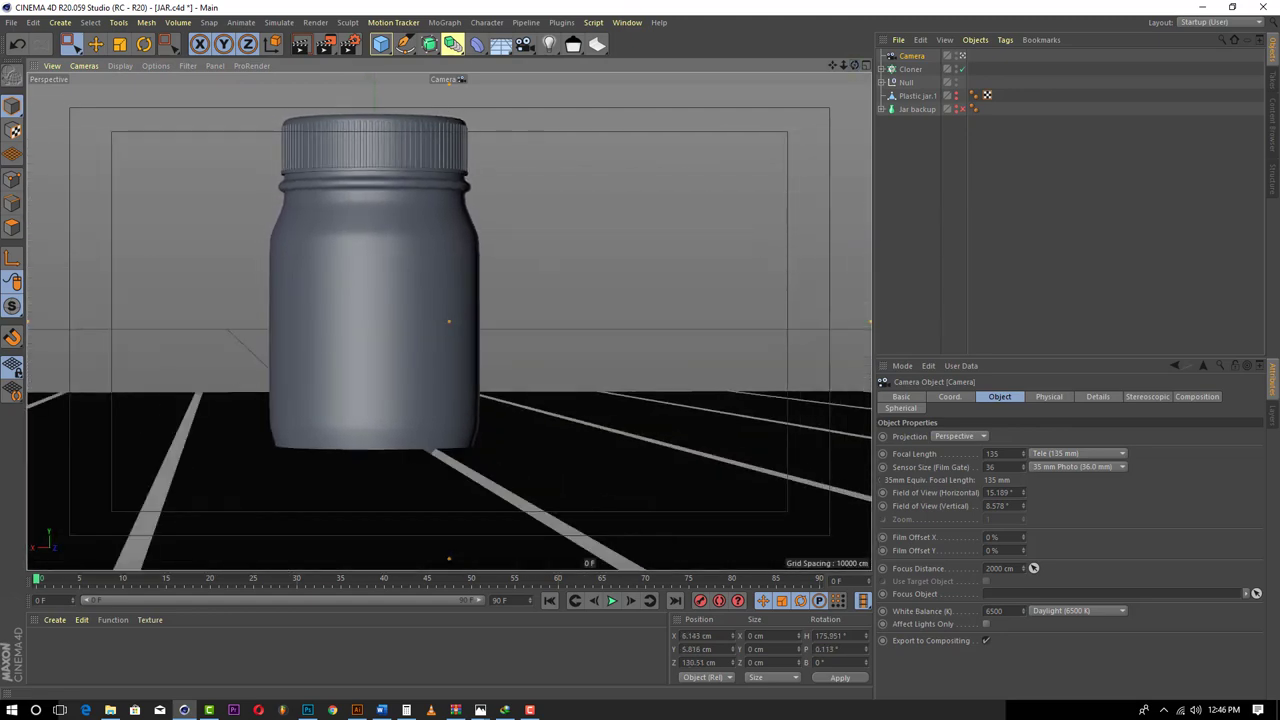
- Add a Protection tag to the camera to lock its position and rotation, and deselect it
{"action": "left_click", "coordinate": [865, 66]}
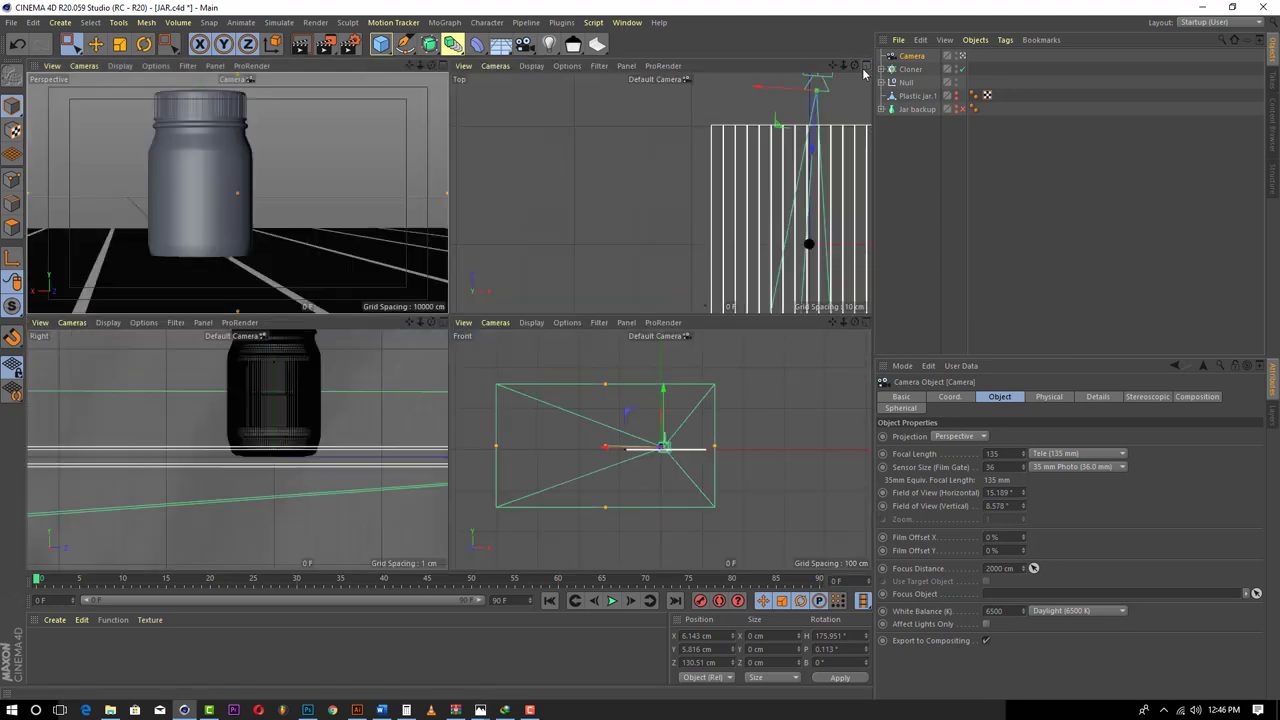
{"action": "right_click", "coordinate": [930, 58]}
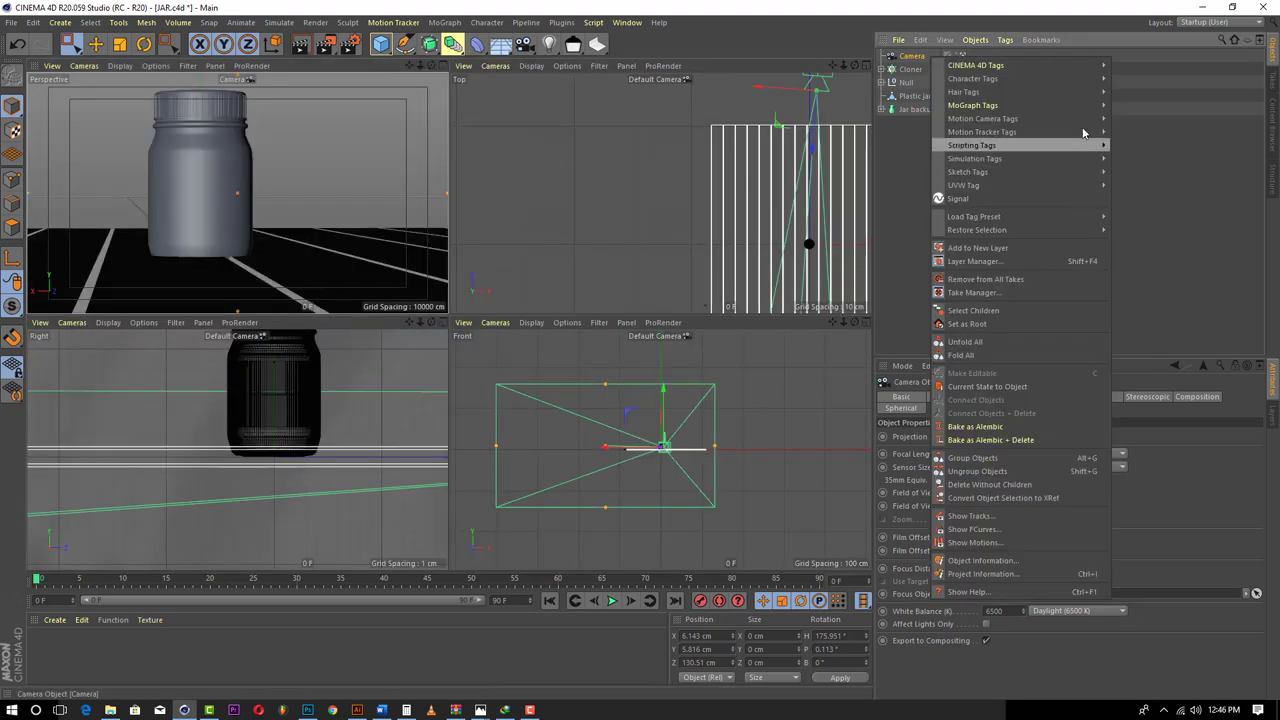
{"action": "mouse_move", "coordinate": [1087, 70]}
{"action": "left_click", "coordinate": [1173, 279]}
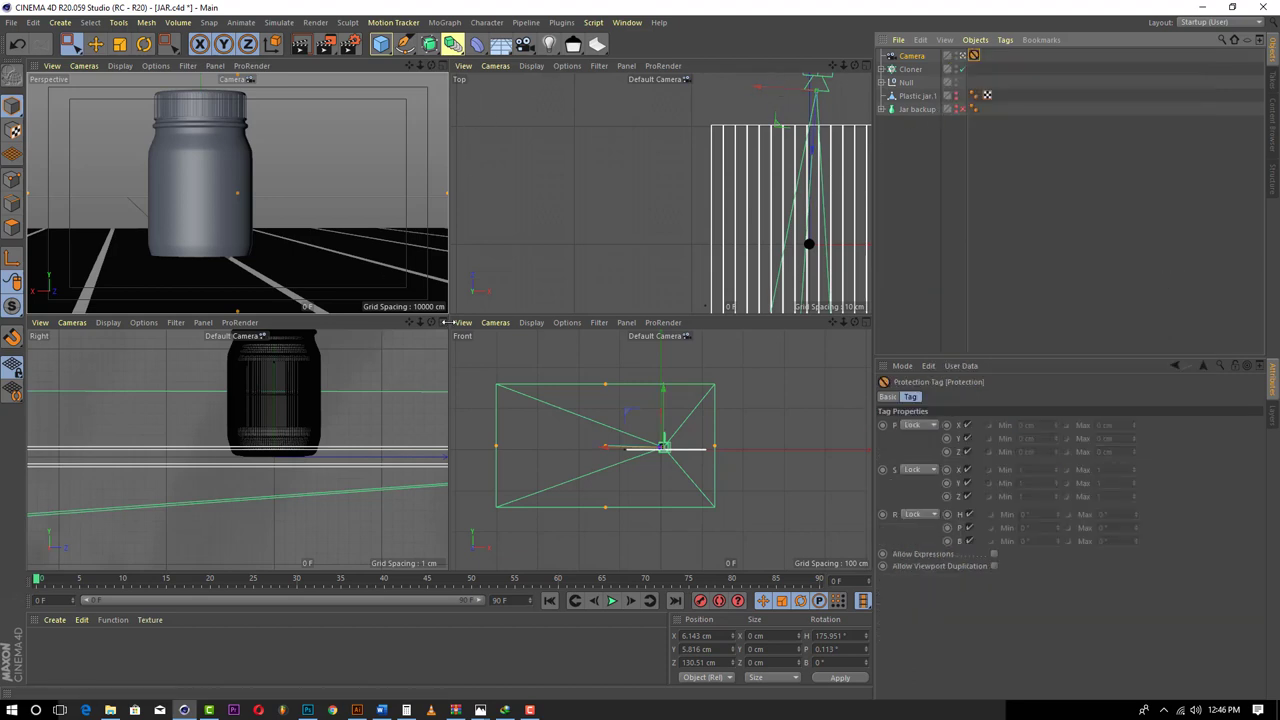
{"action": "left_click", "coordinate": [405, 133]}
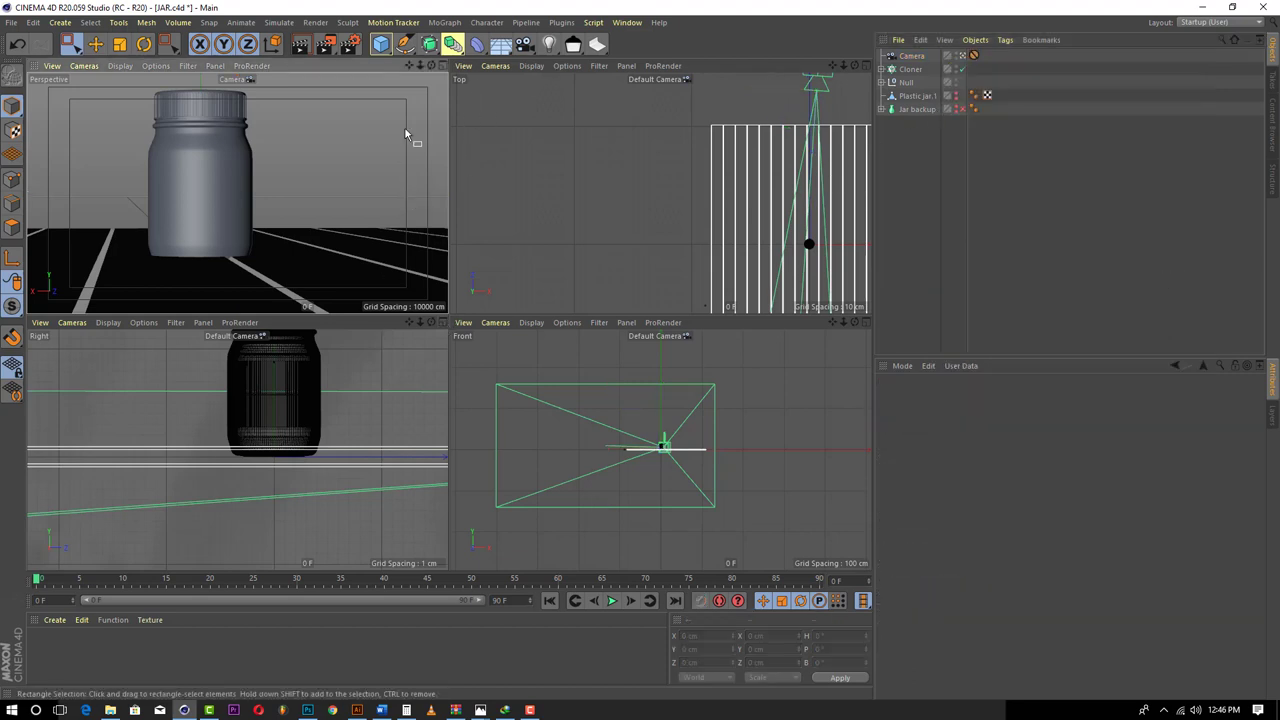
- Lower the plank cloner beneath the jar by setting its Y position to -1 cm
{"action": "middle_click", "coordinate": [429, 349]}
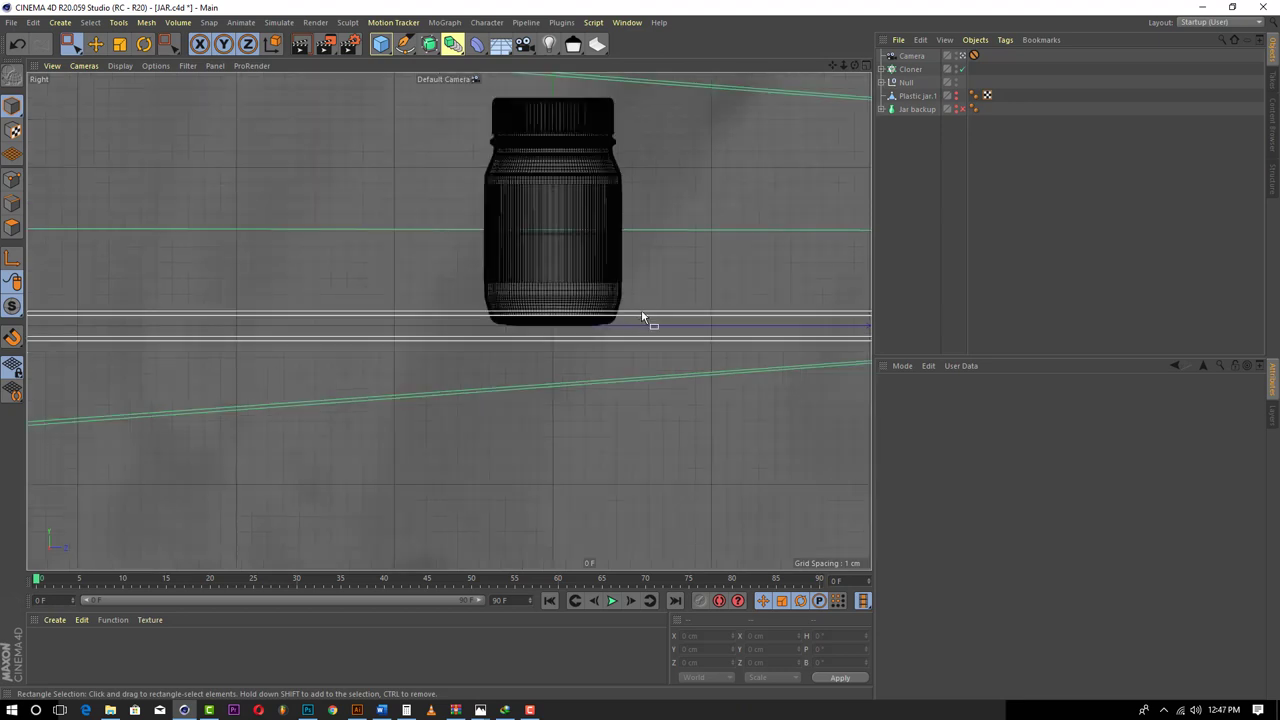
{"action": "left_click", "coordinate": [642, 312]}
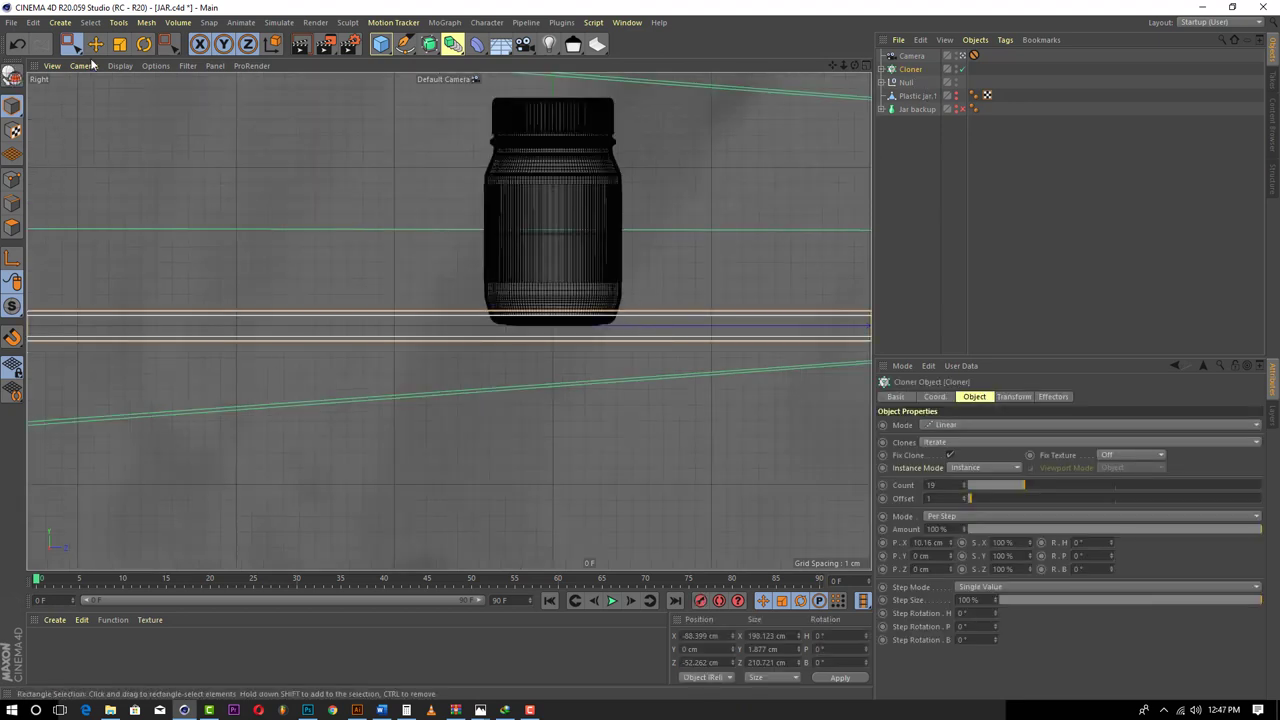
{"action": "left_click", "coordinate": [95, 44]}
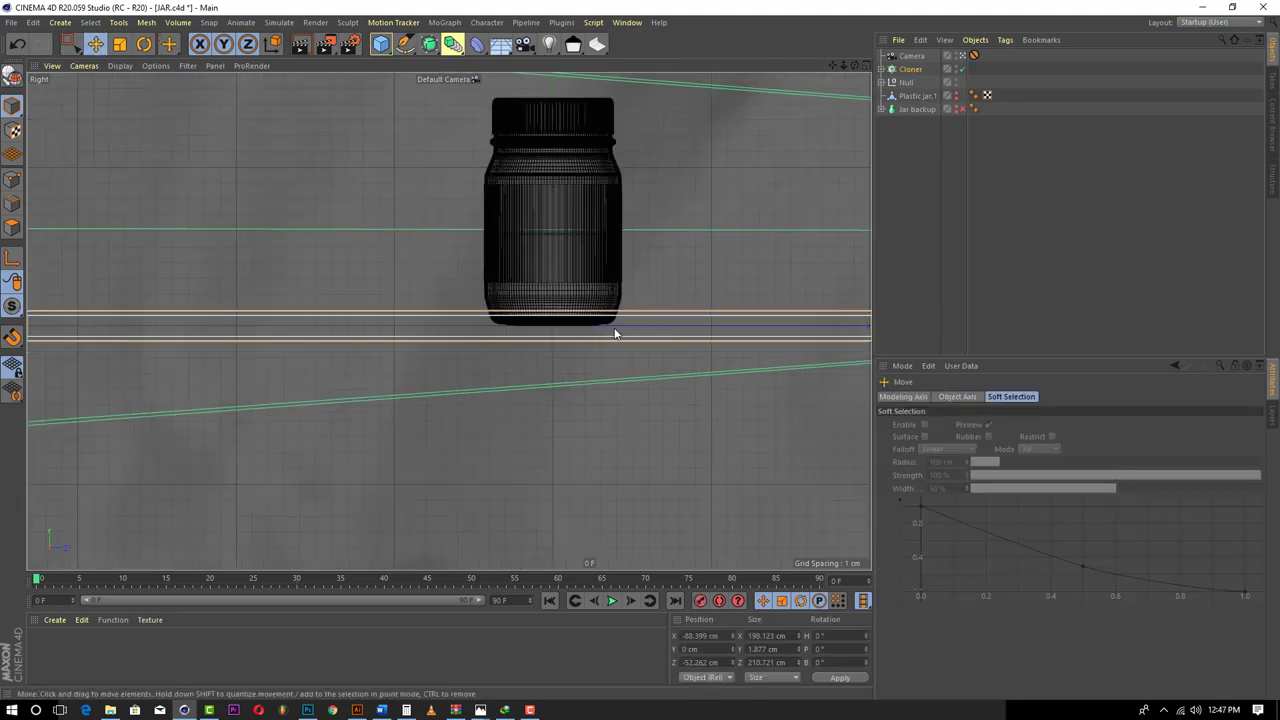
{"action": "middle_click", "coordinate": [688, 319]}
{"action": "middle_click", "coordinate": [365, 380]}
{"action": "left_click", "coordinate": [910, 68]}
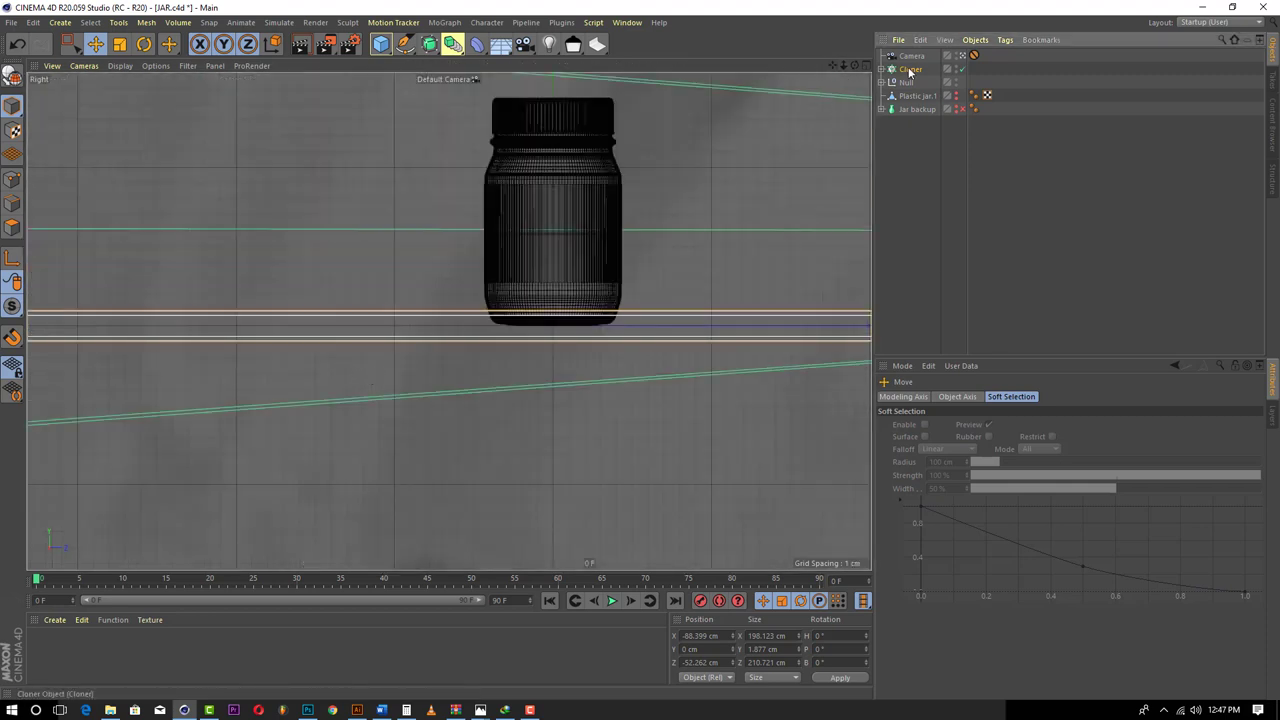
{"action": "left_click", "coordinate": [934, 397]}
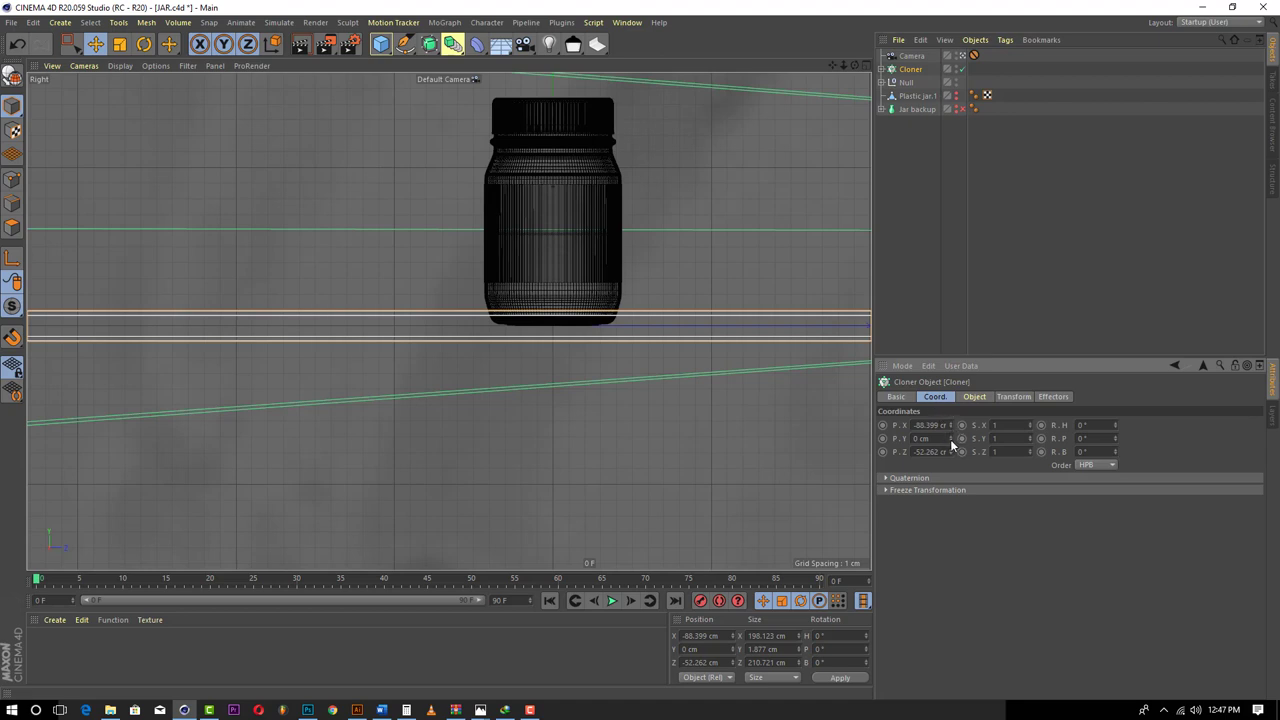
{"action": "left_click", "coordinate": [951, 439]}
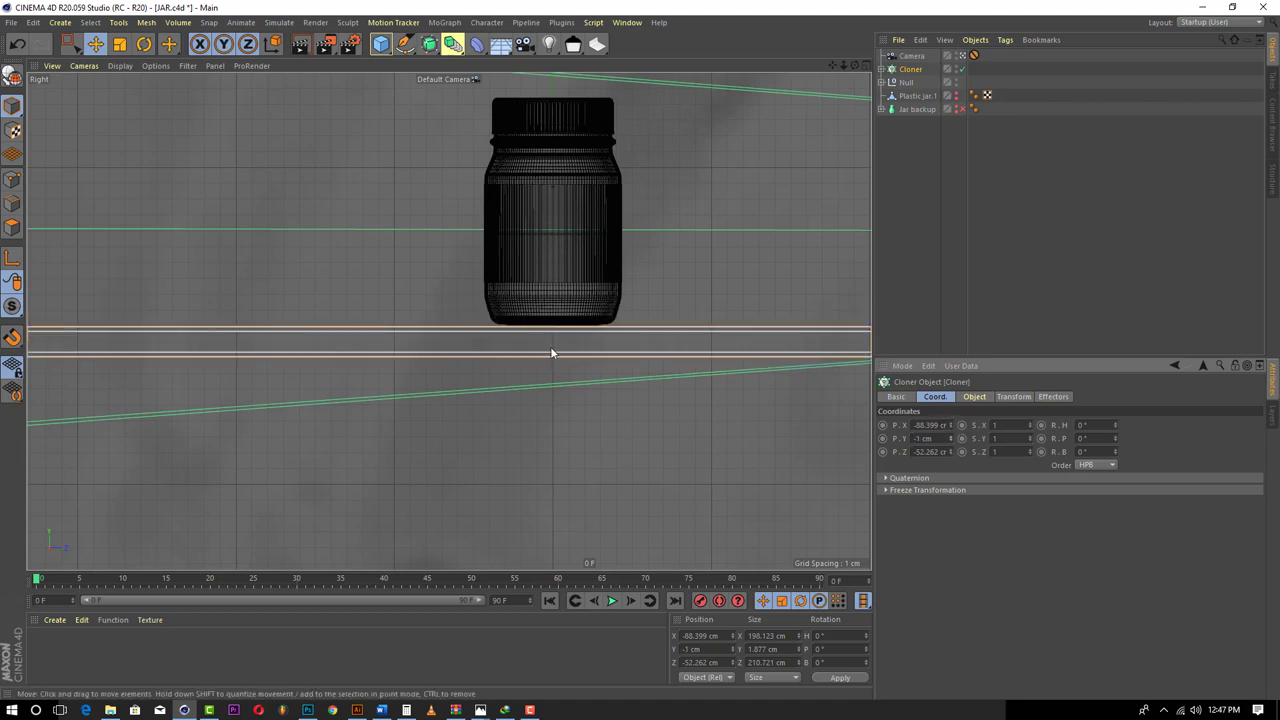
- Try Y positions of 0, -0.5 and -0.8 cm for the plank cloner against the jar's base
{"action": "scroll", "coordinate": [571, 329], "scroll_direction": "up", "scroll_amount": 2}
{"action": "scroll", "coordinate": [568, 329], "scroll_direction": "down", "scroll_amount": 2}
{"action": "scroll", "coordinate": [569, 328], "scroll_direction": "up", "scroll_amount": 2}
{"action": "scroll", "coordinate": [568, 328], "scroll_direction": "up", "scroll_amount": 8}
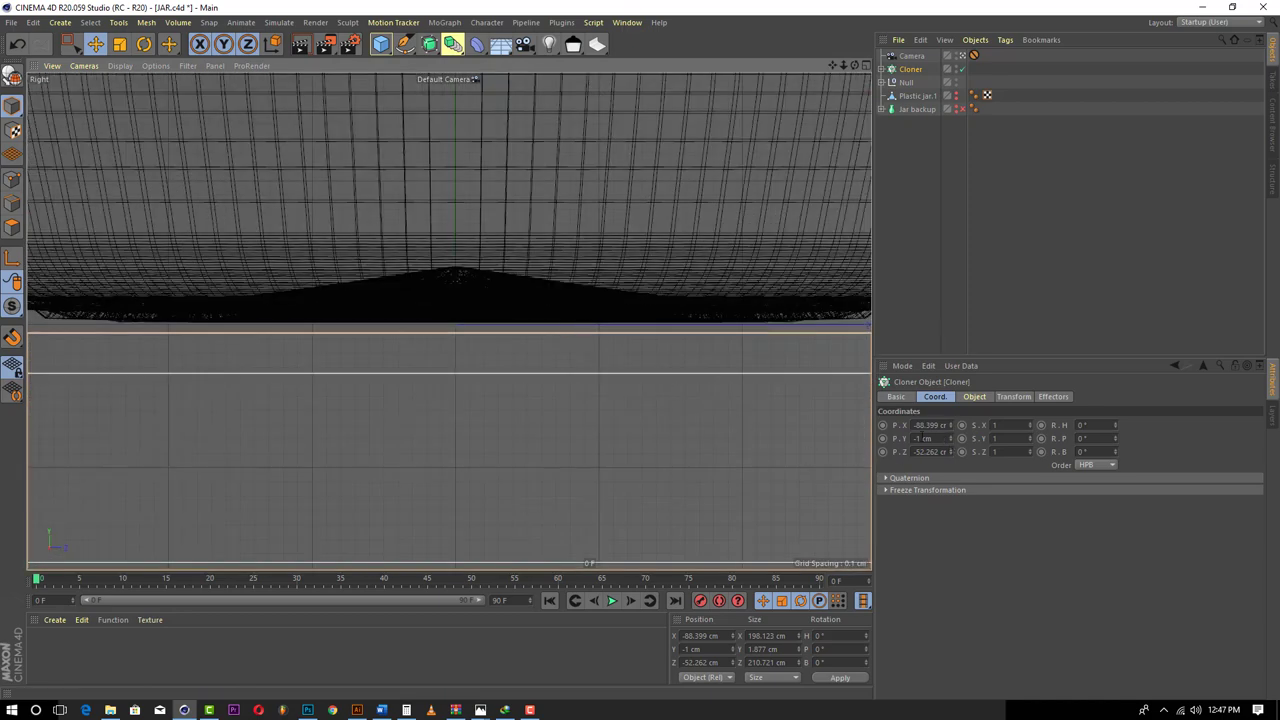
{"action": "left_click", "coordinate": [950, 436]}
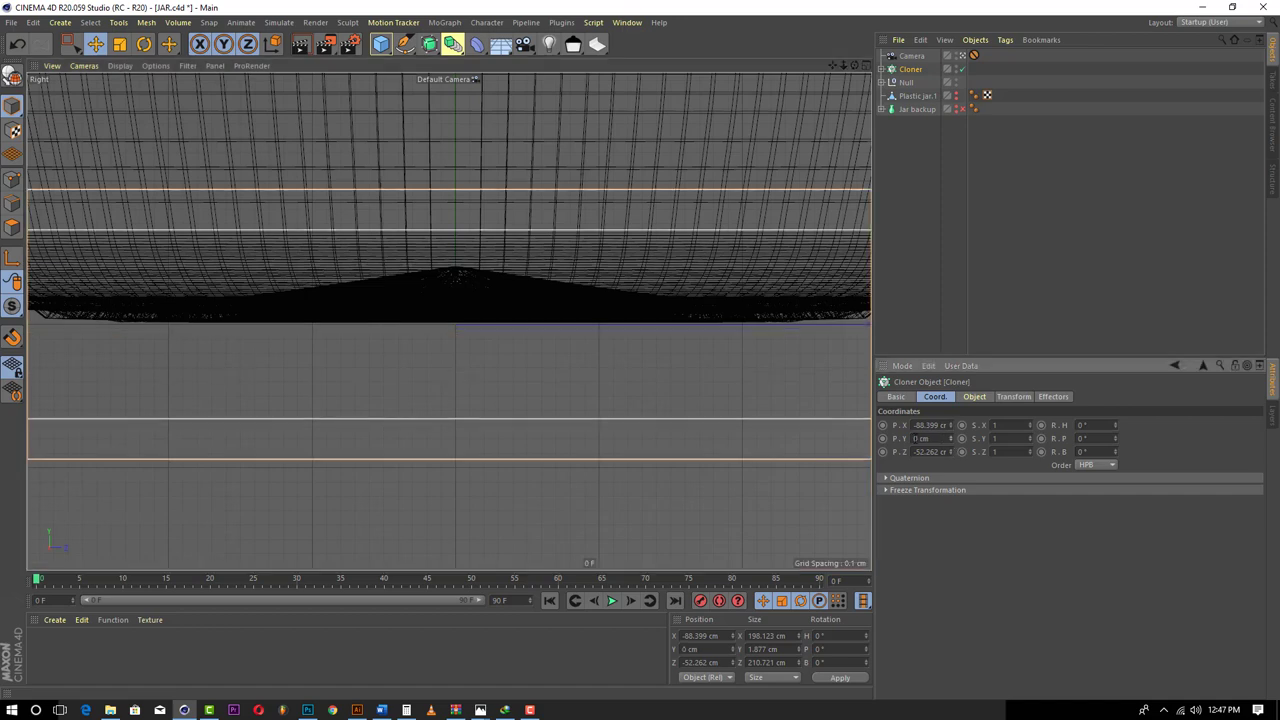
{"action": "left_click_drag", "start_coordinate": [917, 438], "coordinate": [912, 438]}
{"action": "key", "text": "BackSpace"}
{"action": "type", "text": "-0"}
{"action": "type", "text": "."}
{"action": "type", "text": "1"}
{"action": "key", "text": "Return"}
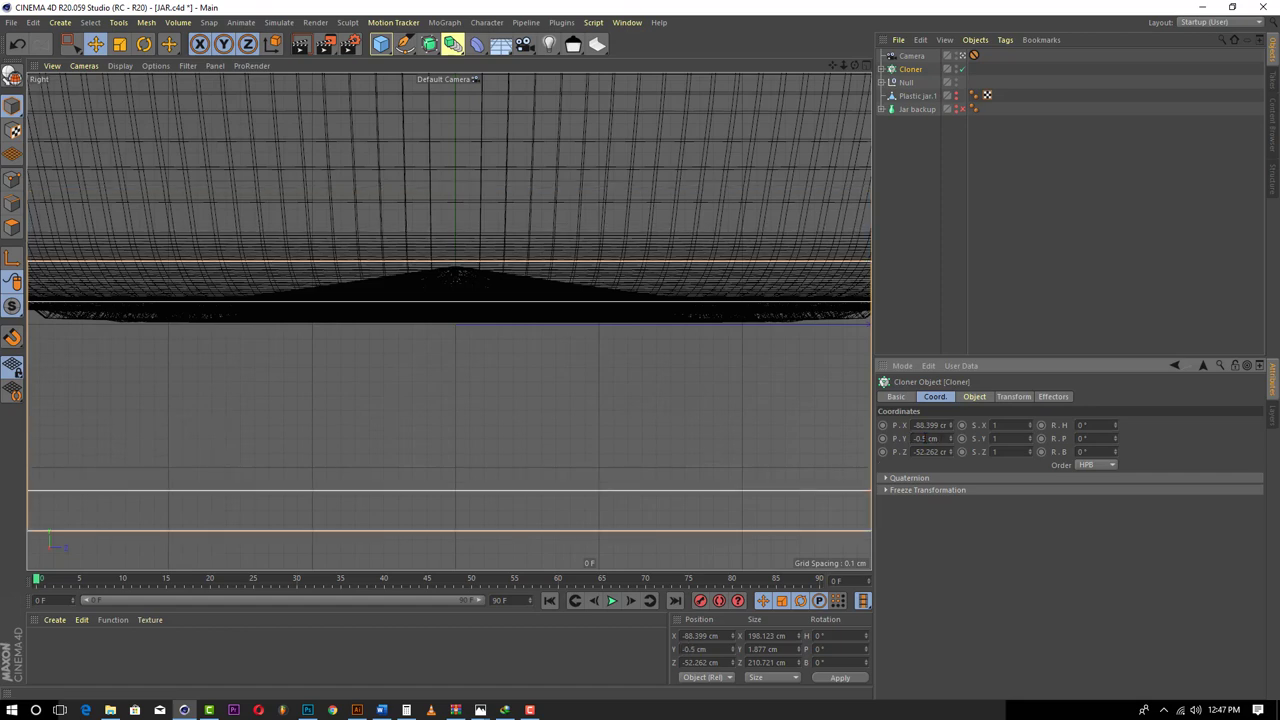
{"action": "left_click_drag", "start_coordinate": [921, 438], "coordinate": [928, 438]}
{"action": "type", "text": "8"}
{"action": "key", "text": "Return"}
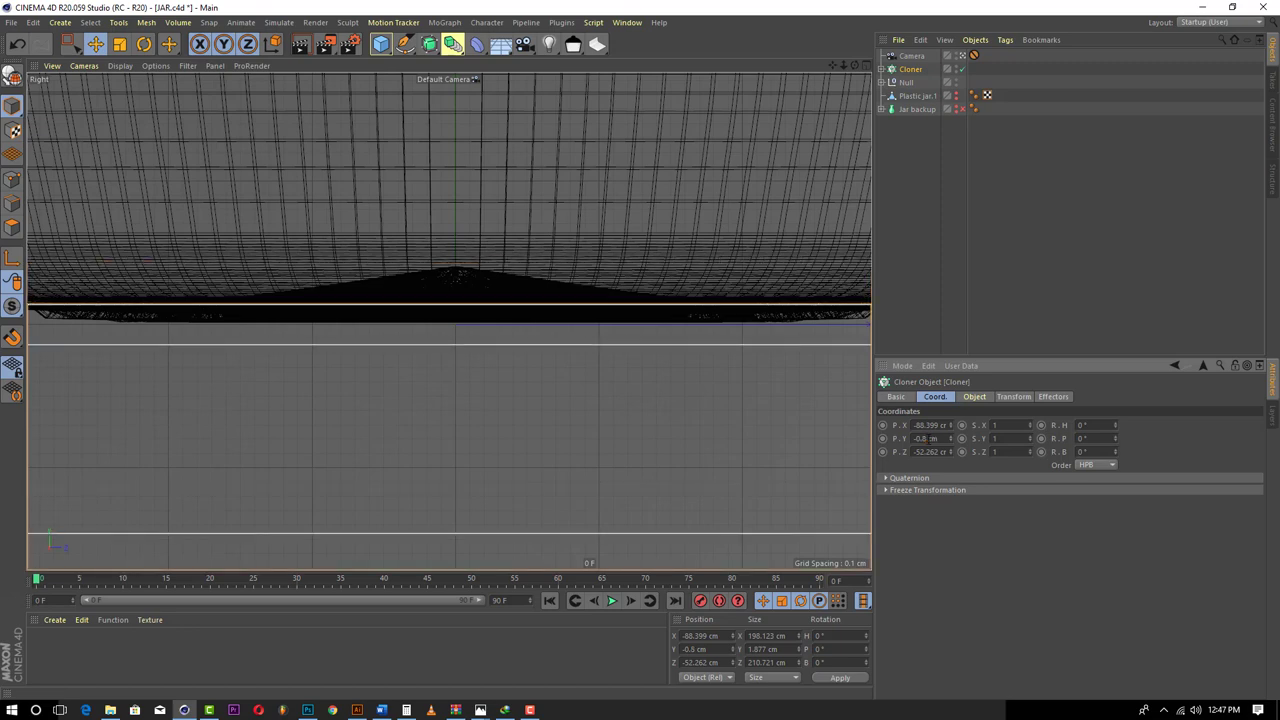
- Set the plank cloner's Y position back to -1 cm
{"action": "left_click_drag", "start_coordinate": [929, 439], "coordinate": [918, 438]}
{"action": "type", "text": "1"}
{"action": "key", "text": "Return"}
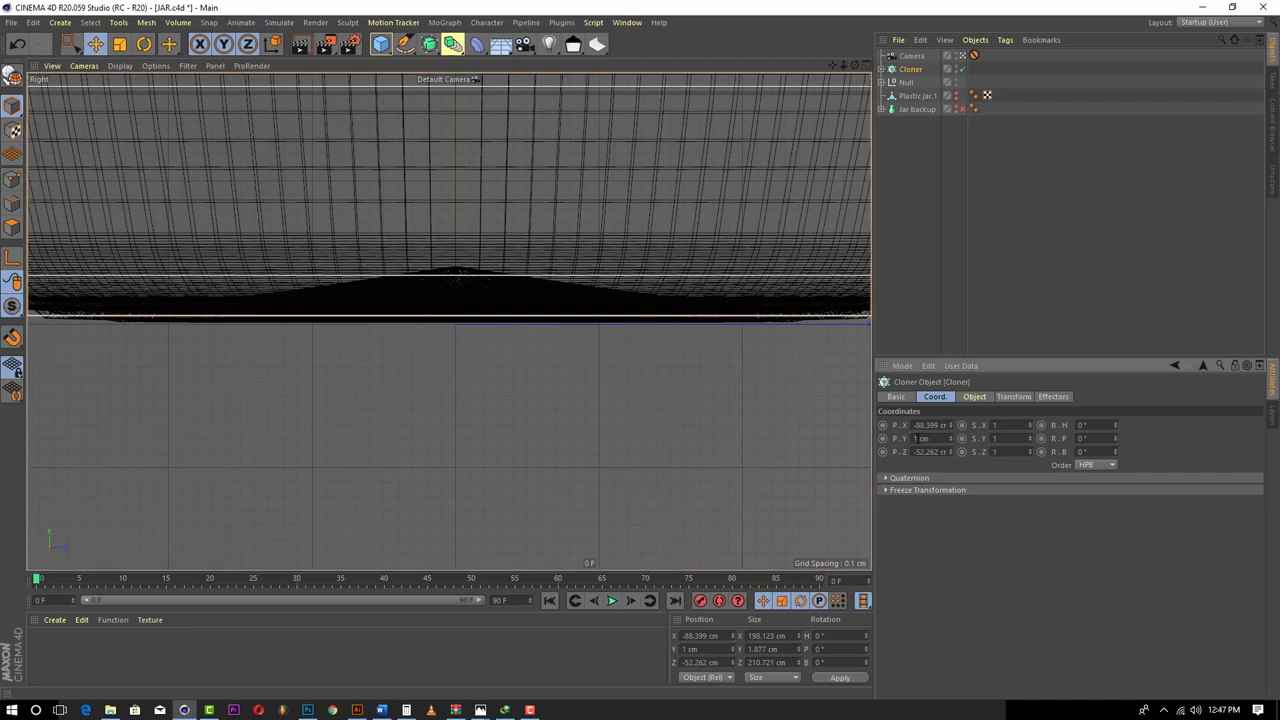
{"action": "left_click", "coordinate": [913, 438]}
{"action": "type", "text": "-"}
{"action": "key", "text": "Return"}
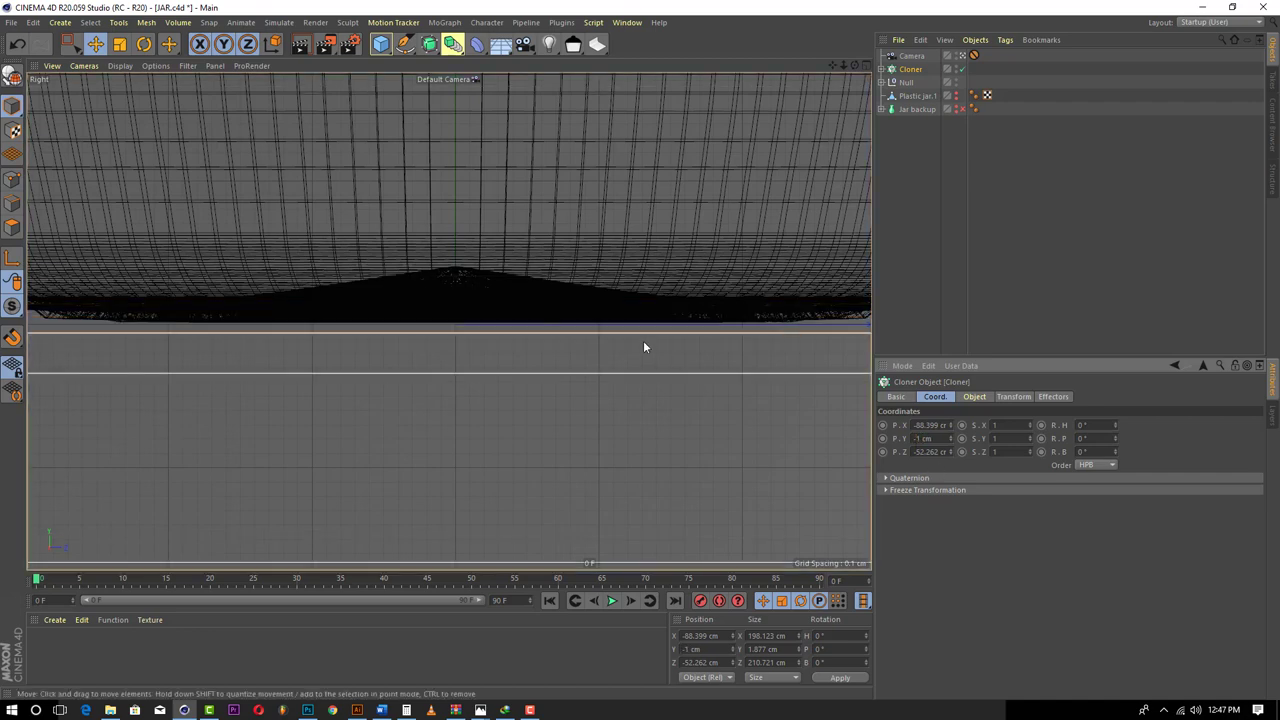
- Move the jar body down onto the plank surface, to a Y position of about -2.225 cm
{"action": "scroll", "coordinate": [491, 311], "scroll_direction": "down", "scroll_amount": 2}
{"action": "scroll", "coordinate": [494, 315], "scroll_direction": "down", "scroll_amount": 2}
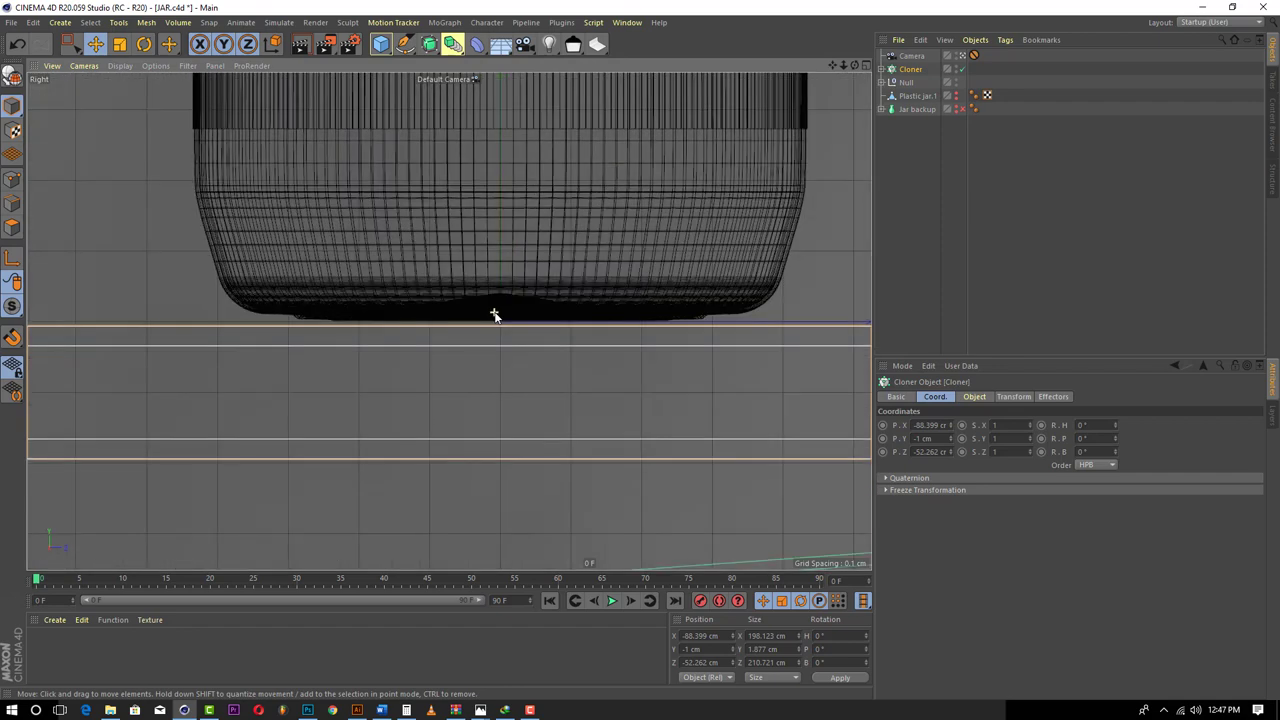
{"action": "left_click", "coordinate": [538, 284]}
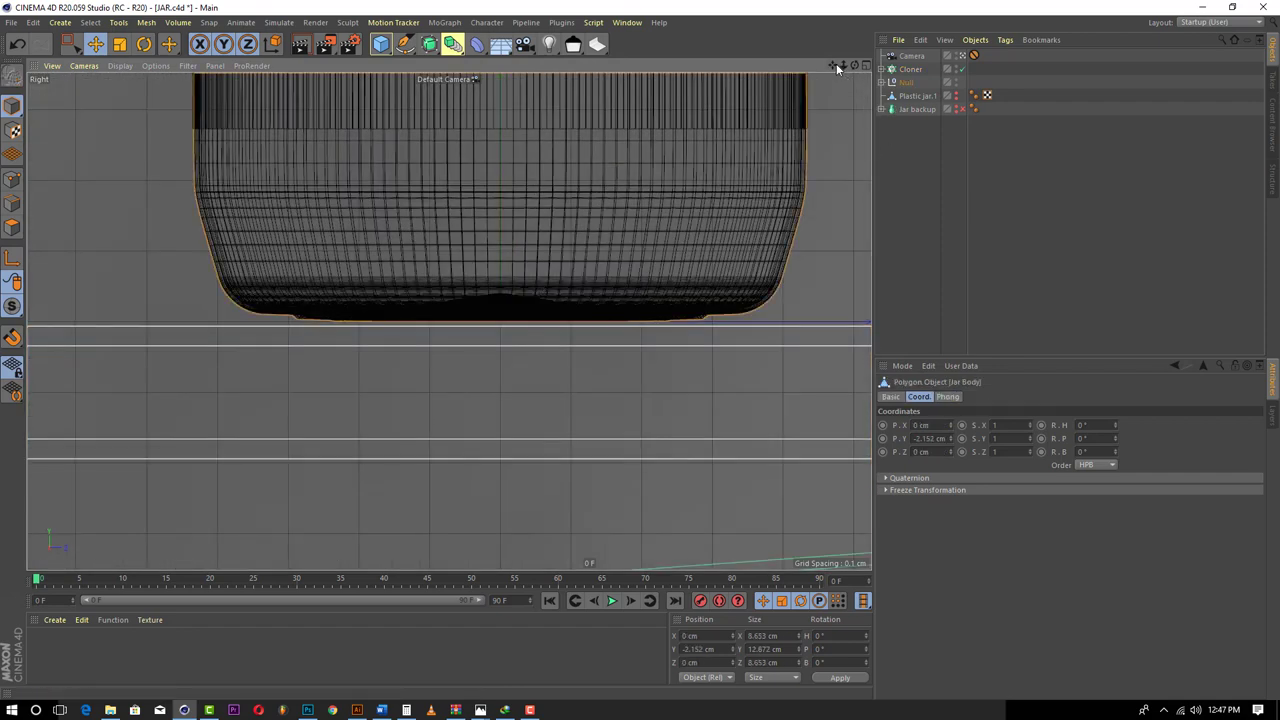
{"action": "mouse_move", "coordinate": [843, 64]}
{"action": "left_mouse_down"}
{"action": "mouse_move", "coordinate": [815, 70]}
{"action": "mouse_move", "coordinate": [832, 119]}
{"action": "mouse_move", "coordinate": [852, 372]}
{"action": "left_mouse_up"}
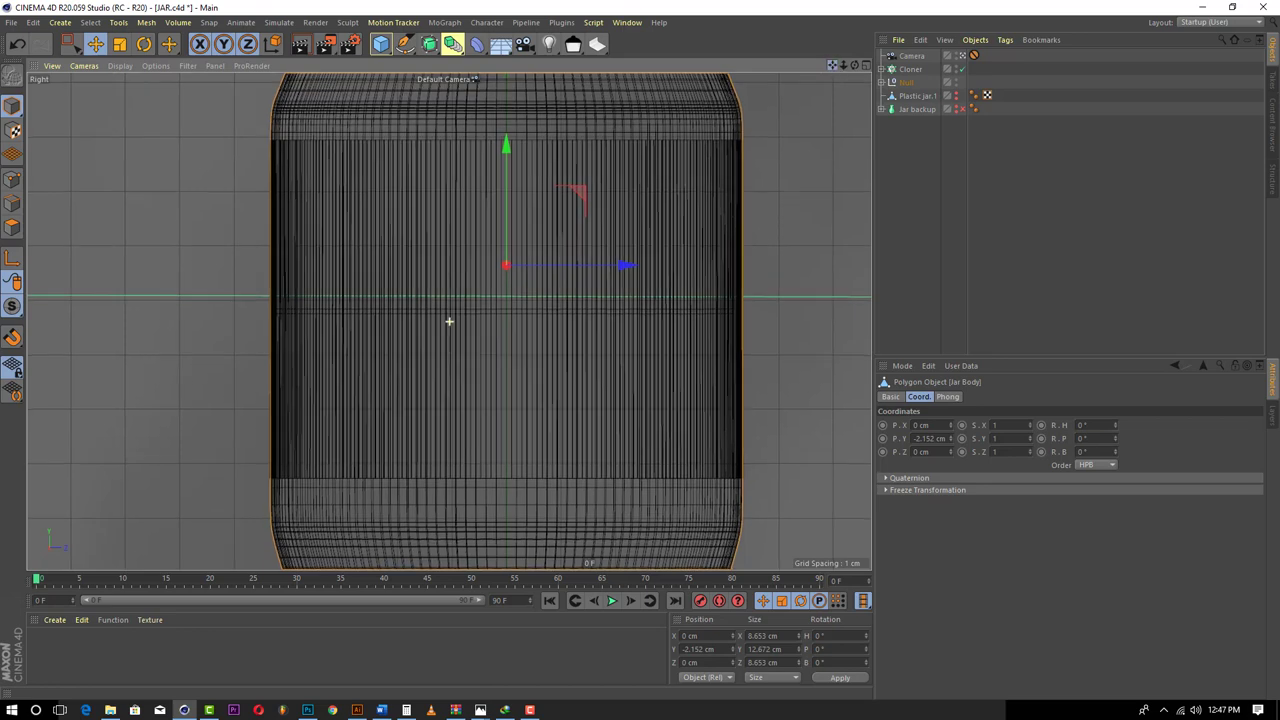
{"action": "left_click_drag", "start_coordinate": [832, 64], "coordinate": [826, 78]}
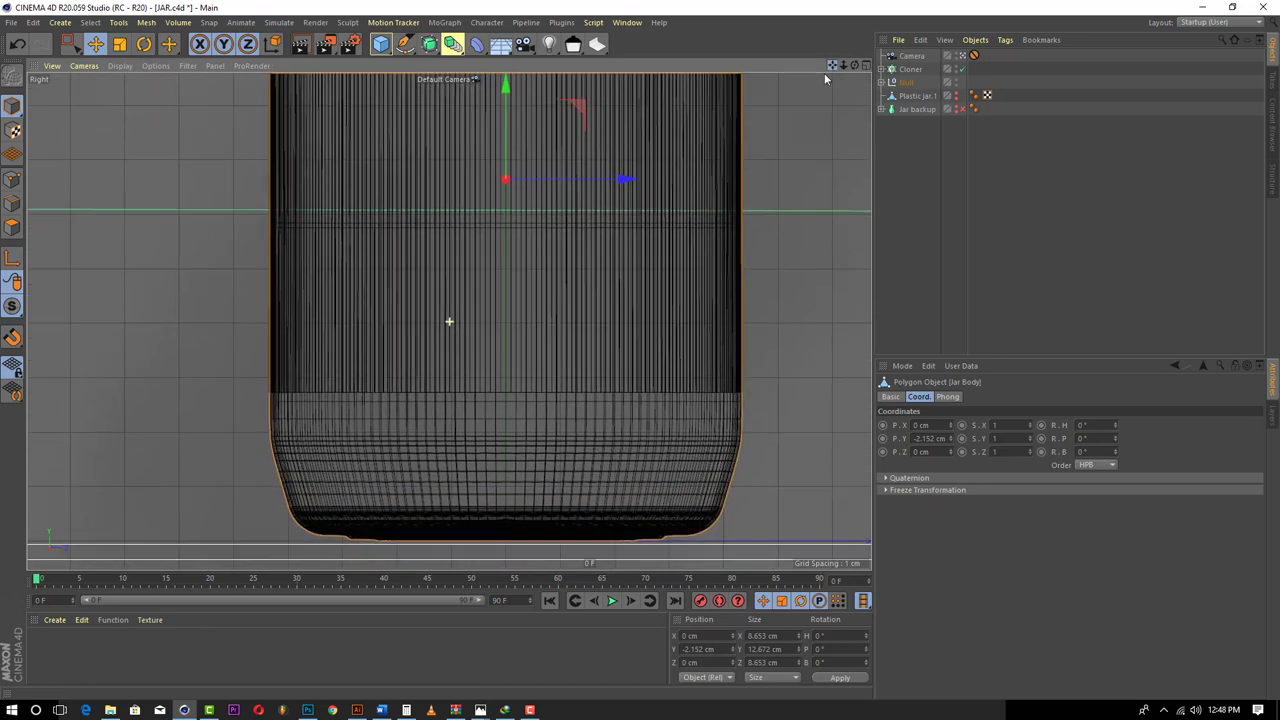
{"action": "left_click_drag", "start_coordinate": [506, 88], "coordinate": [511, 92]}
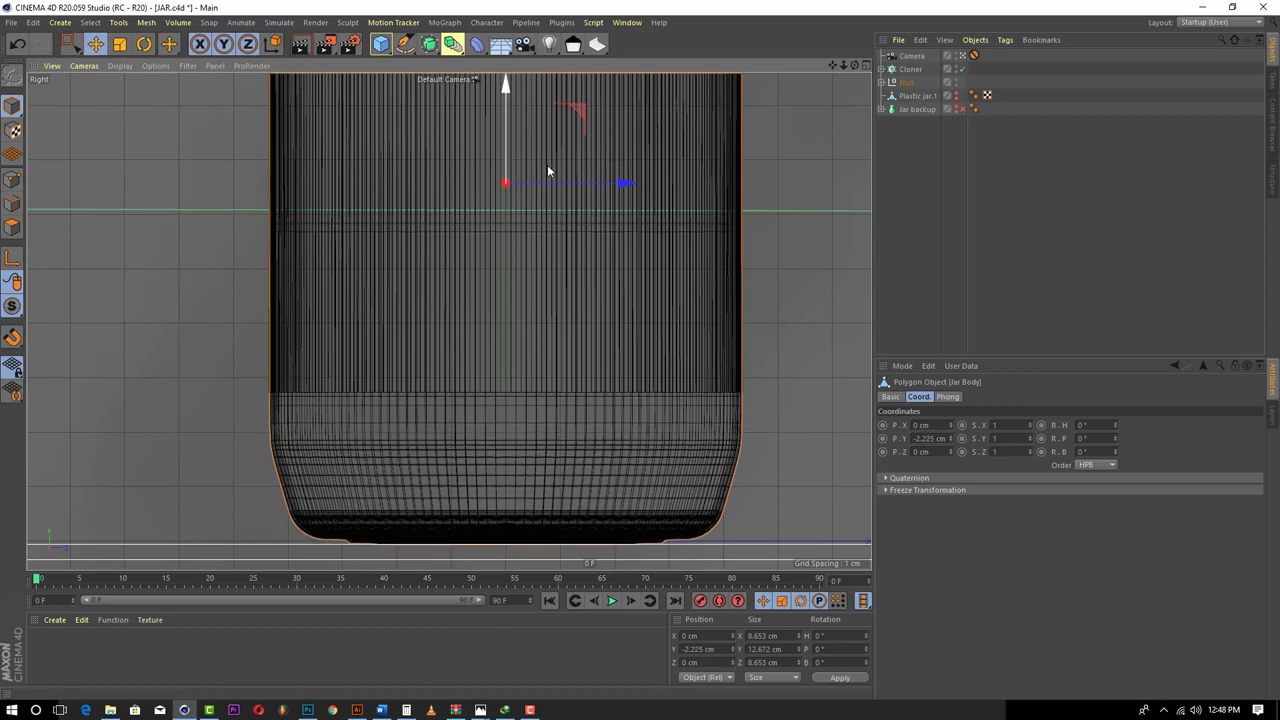
- Deselect the jar body and render a preview of the camera view to check how the jar sits on the planks
{"action": "left_click", "coordinate": [866, 64]}
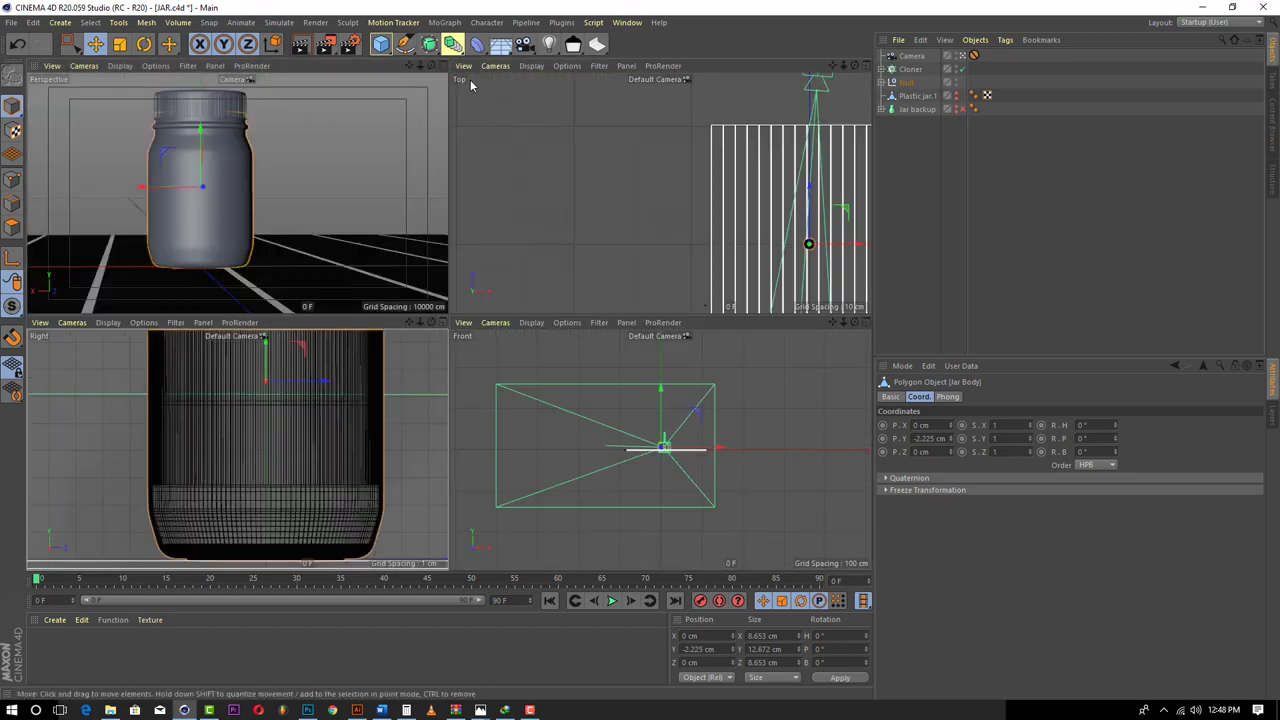
{"action": "left_click", "coordinate": [433, 65]}
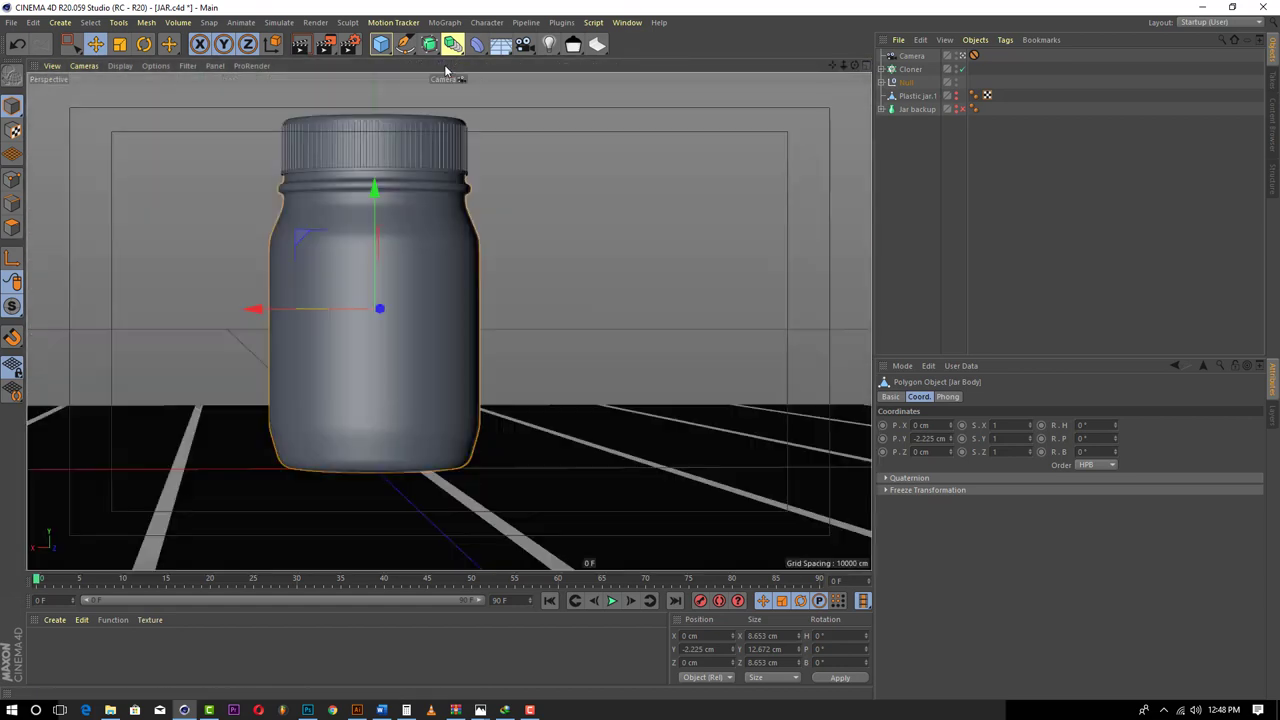
{"action": "left_click", "coordinate": [601, 312]}
{"action": "left_click", "coordinate": [300, 44]}
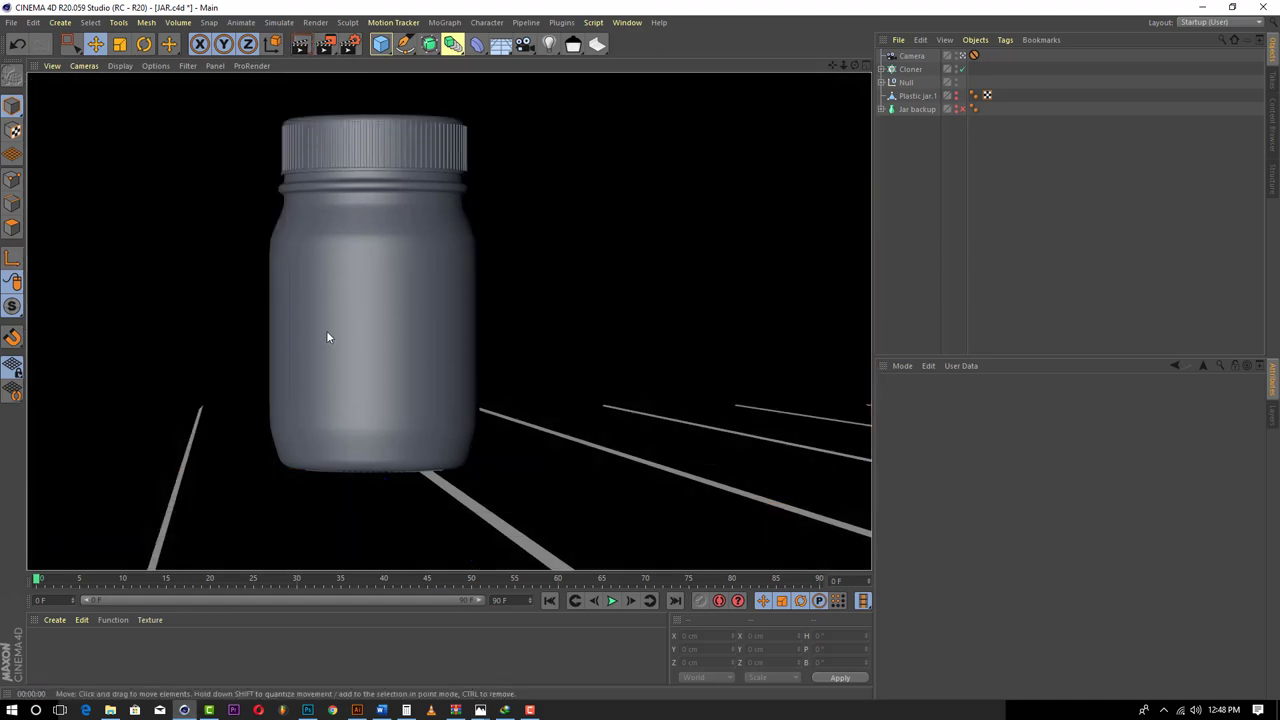
{"action": "left_click", "coordinate": [628, 226]}
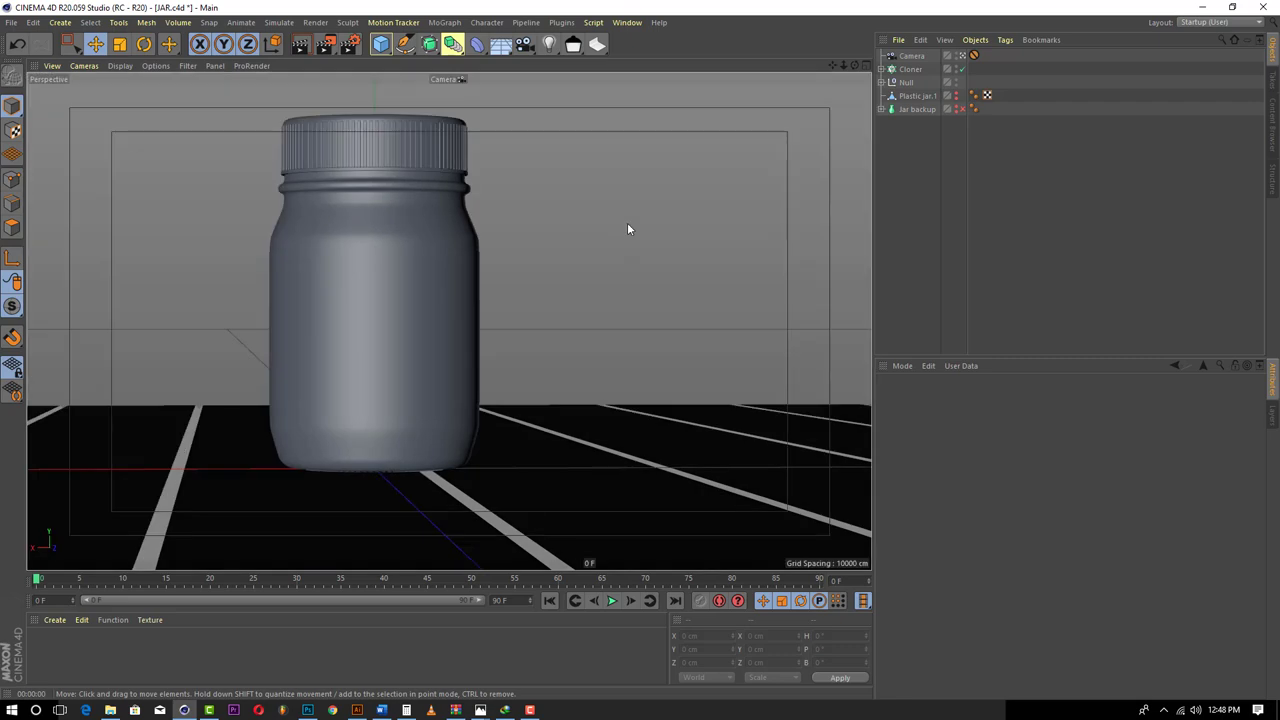